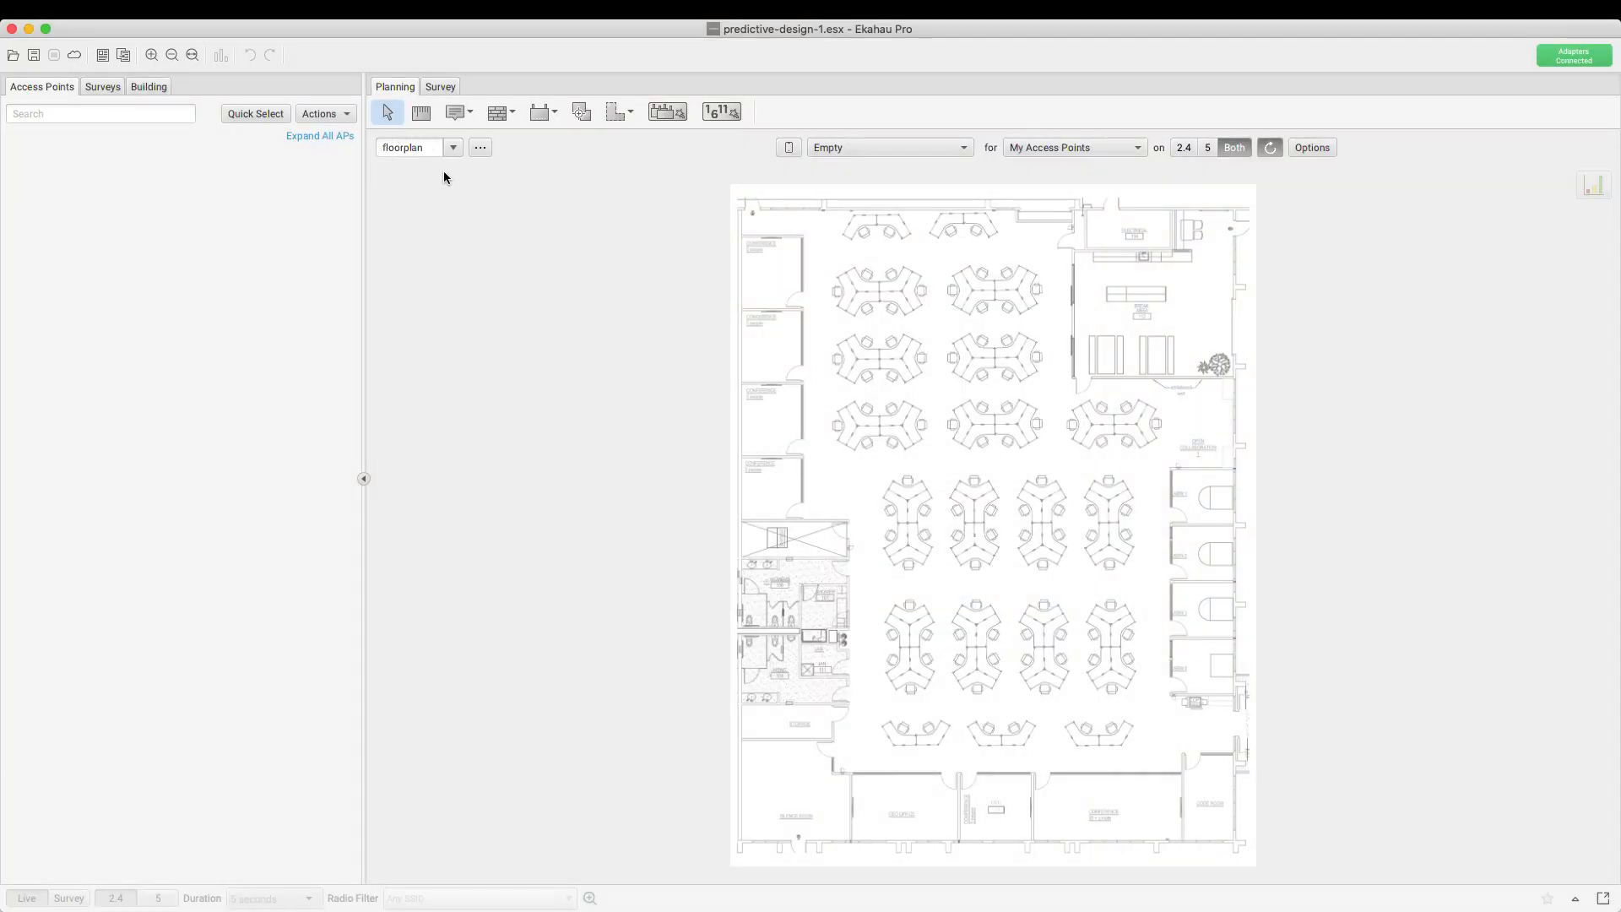
Change the floor plan's name to '1st floor office'
double_click(413, 156)
text(1st floor)
text( office)
key(Return)
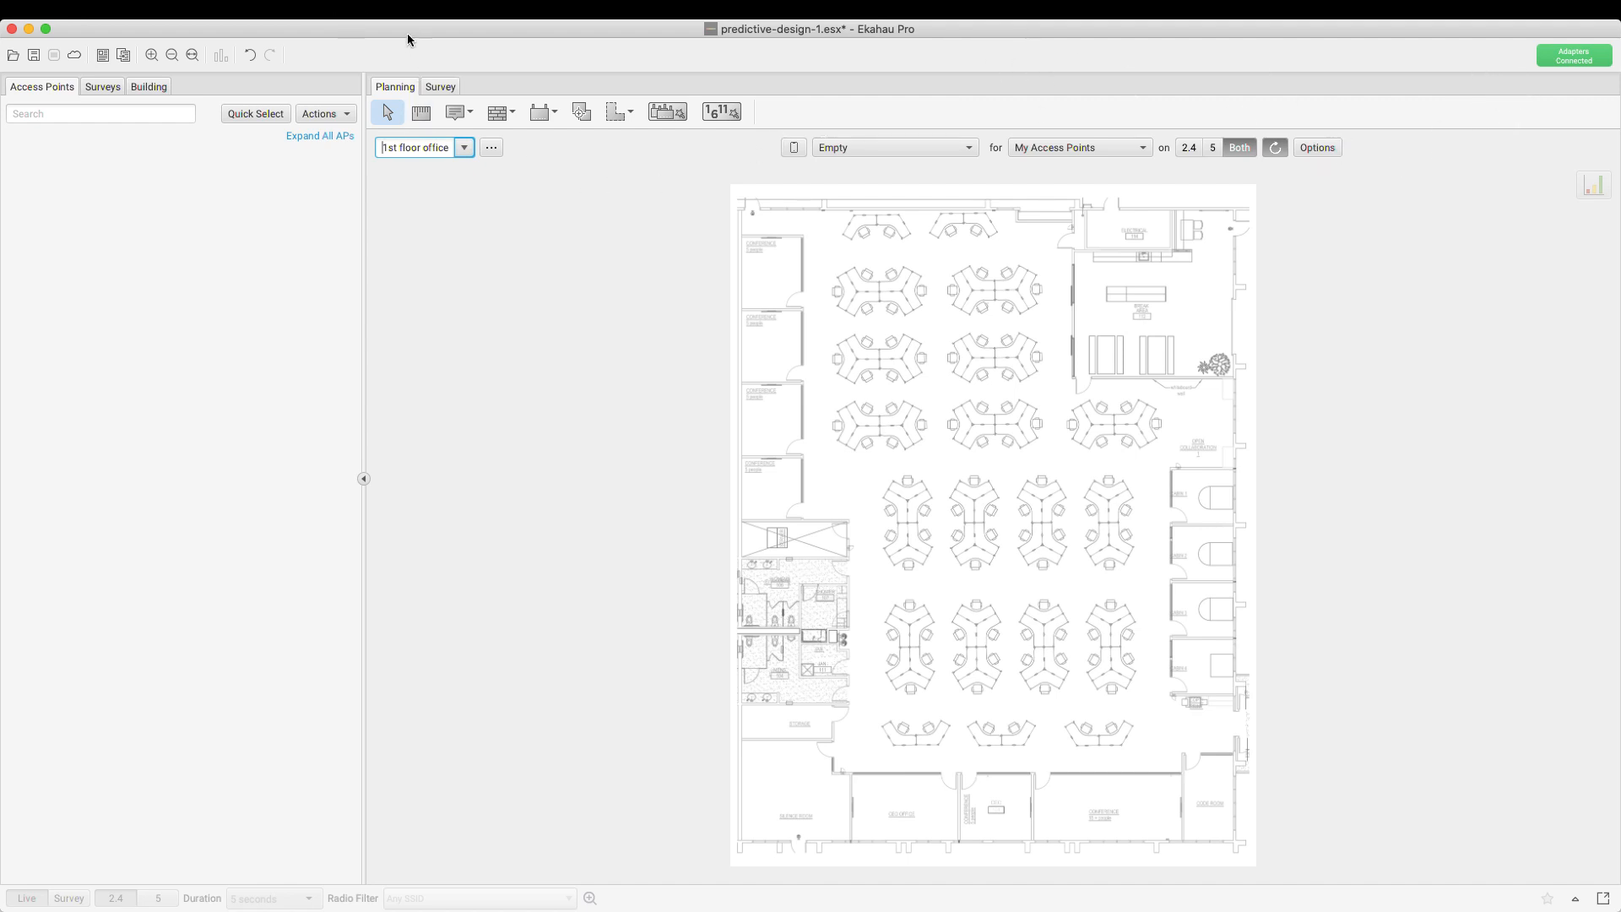
In Project Notes, enter 'Clear To Send Office' as the project name
click(250, 7)
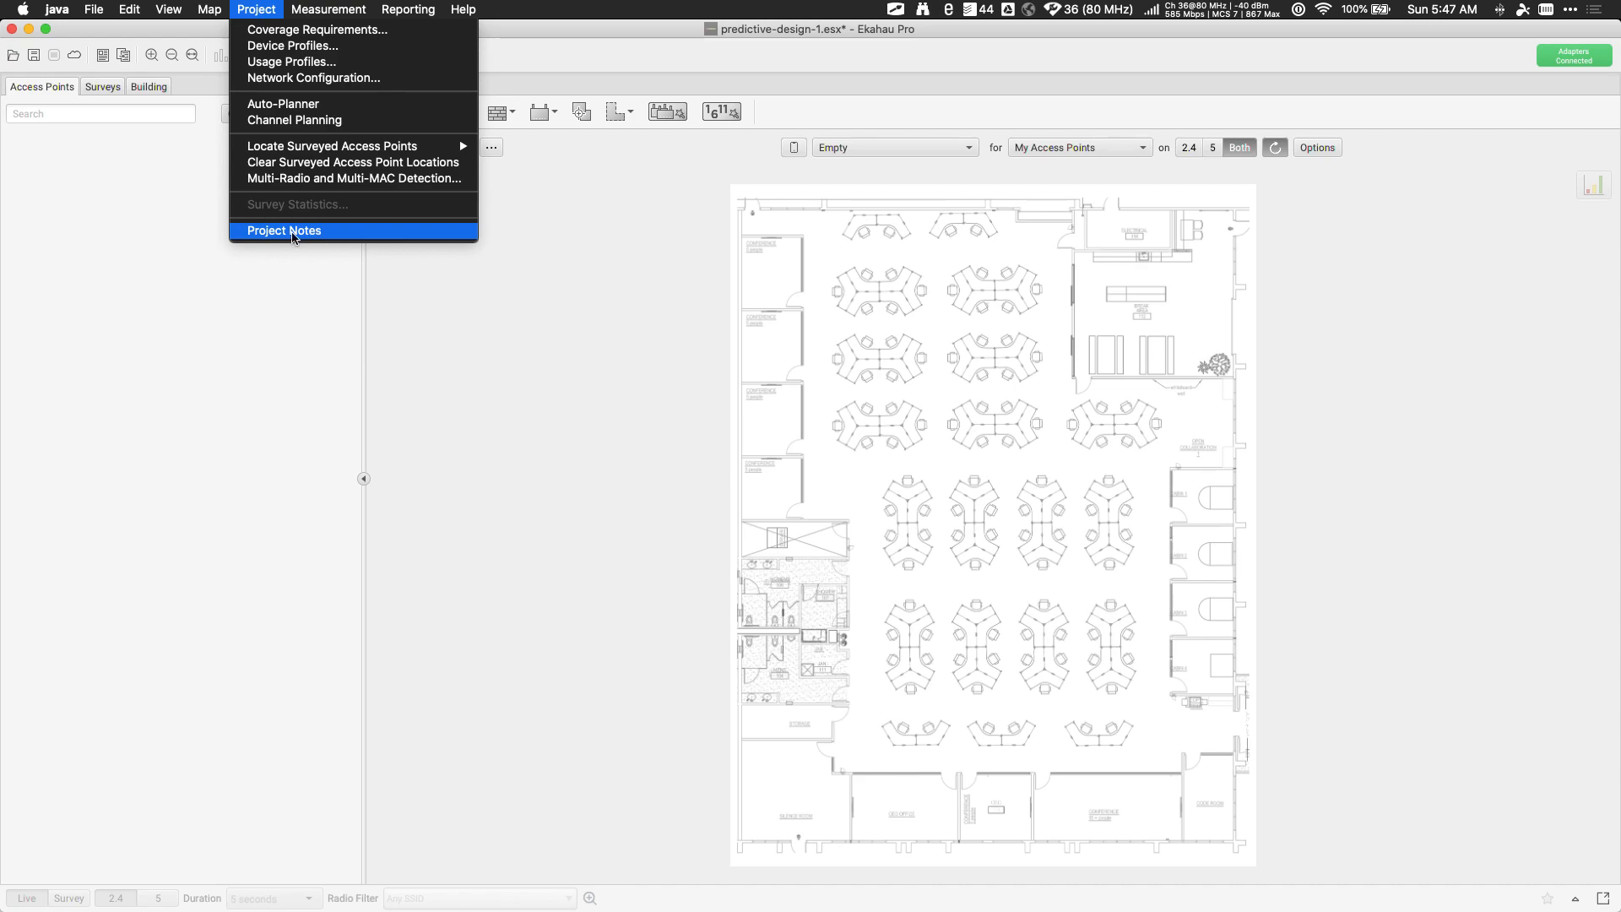
click(293, 233)
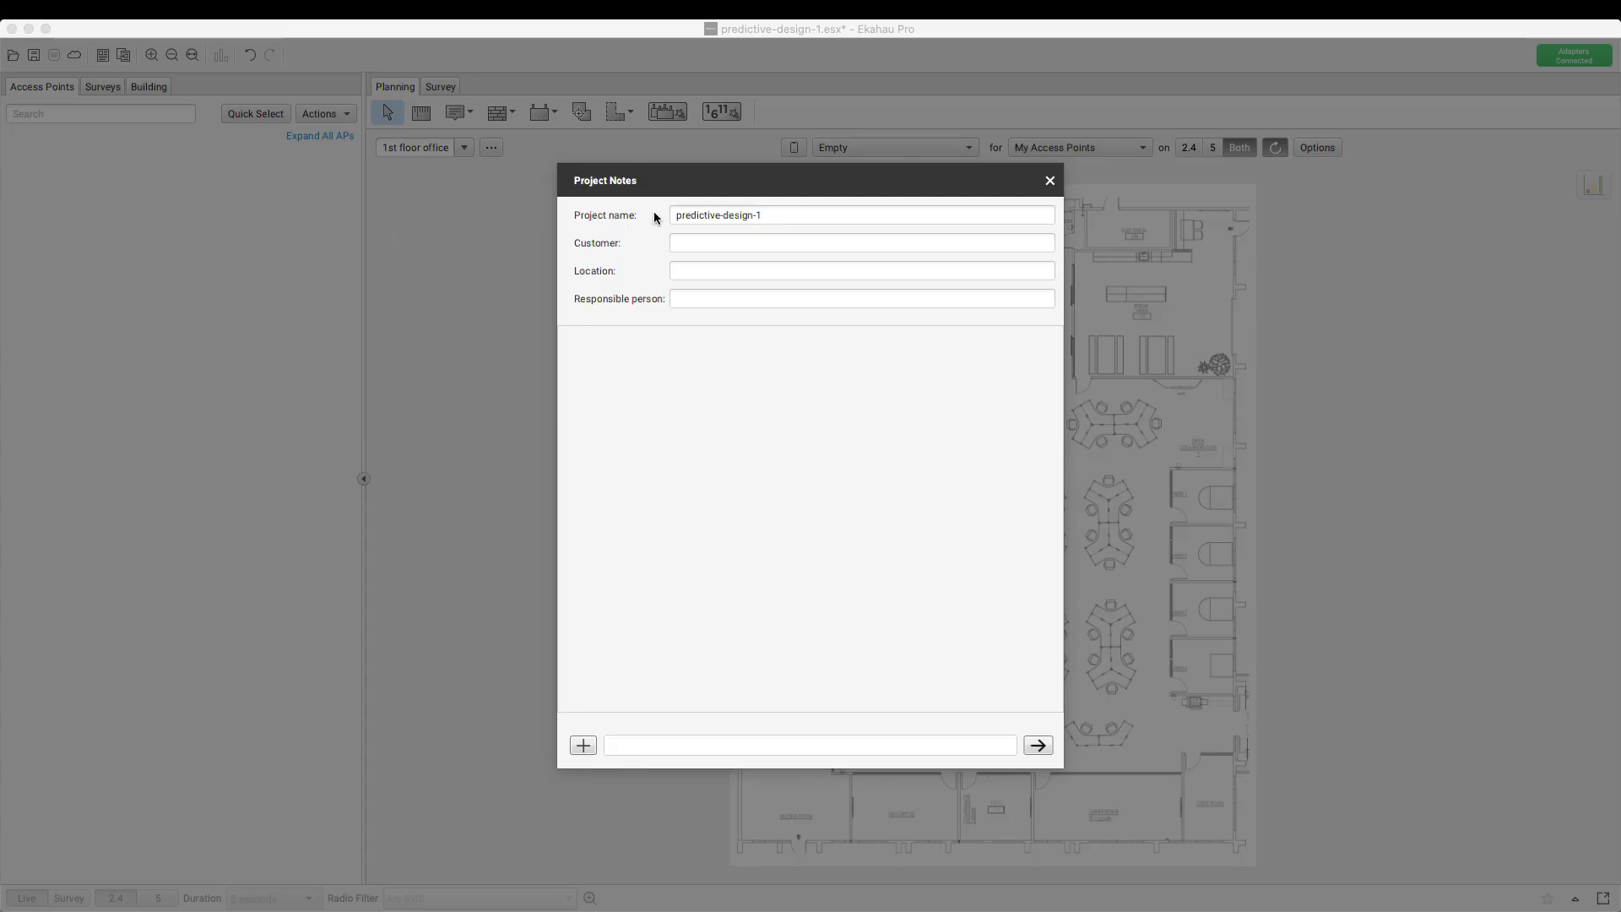
click(723, 217)
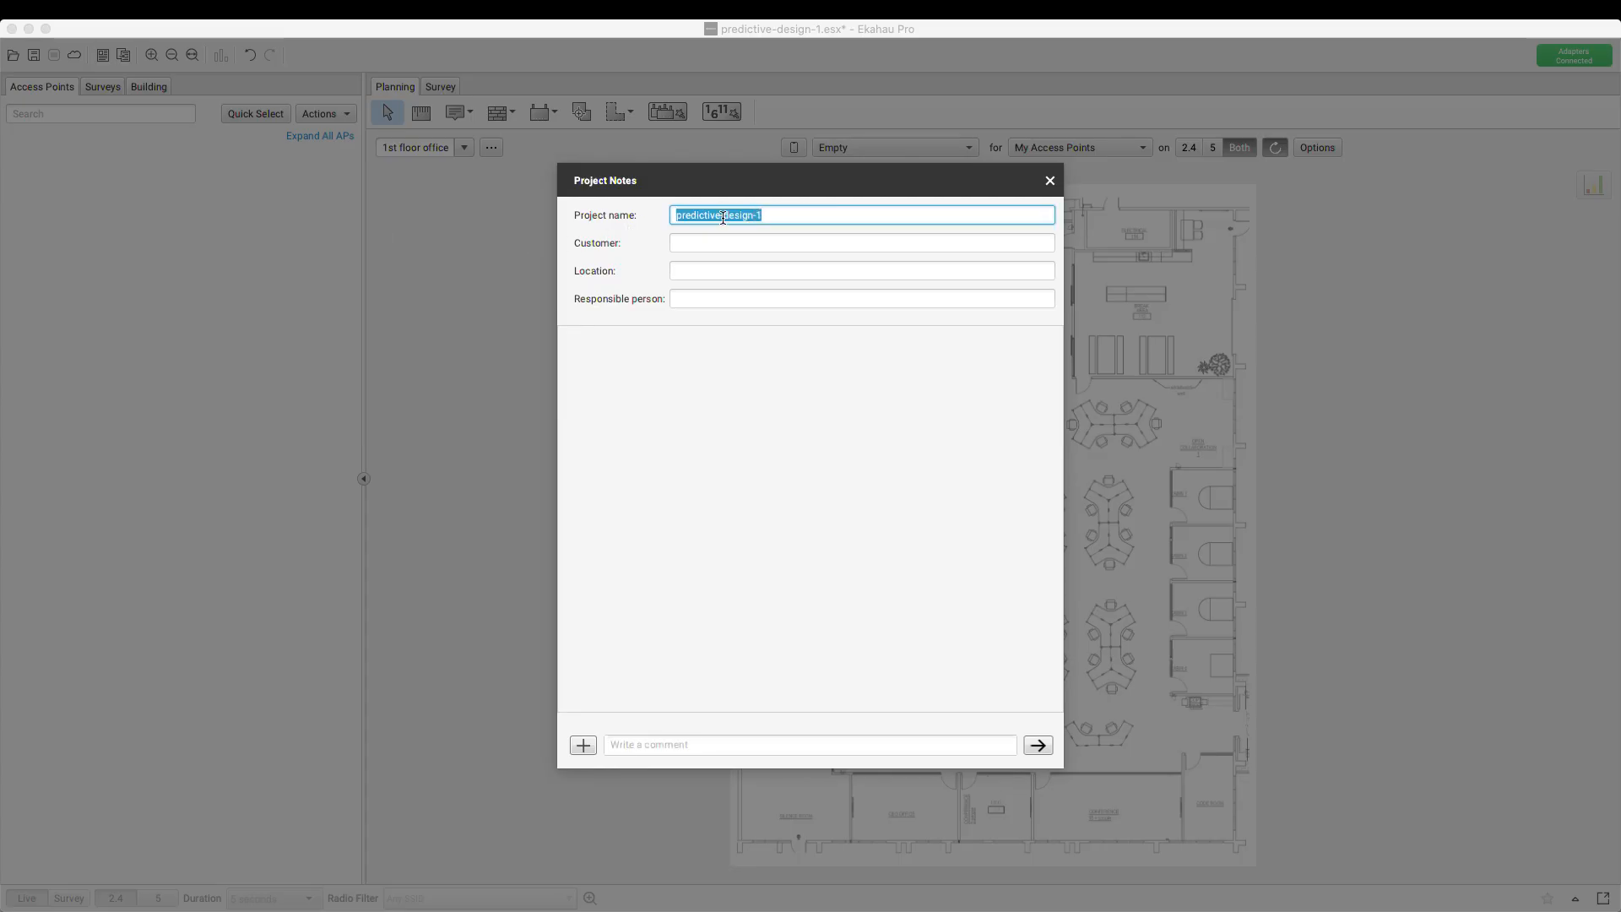
text(Clear To Send Office)
key(Tab)
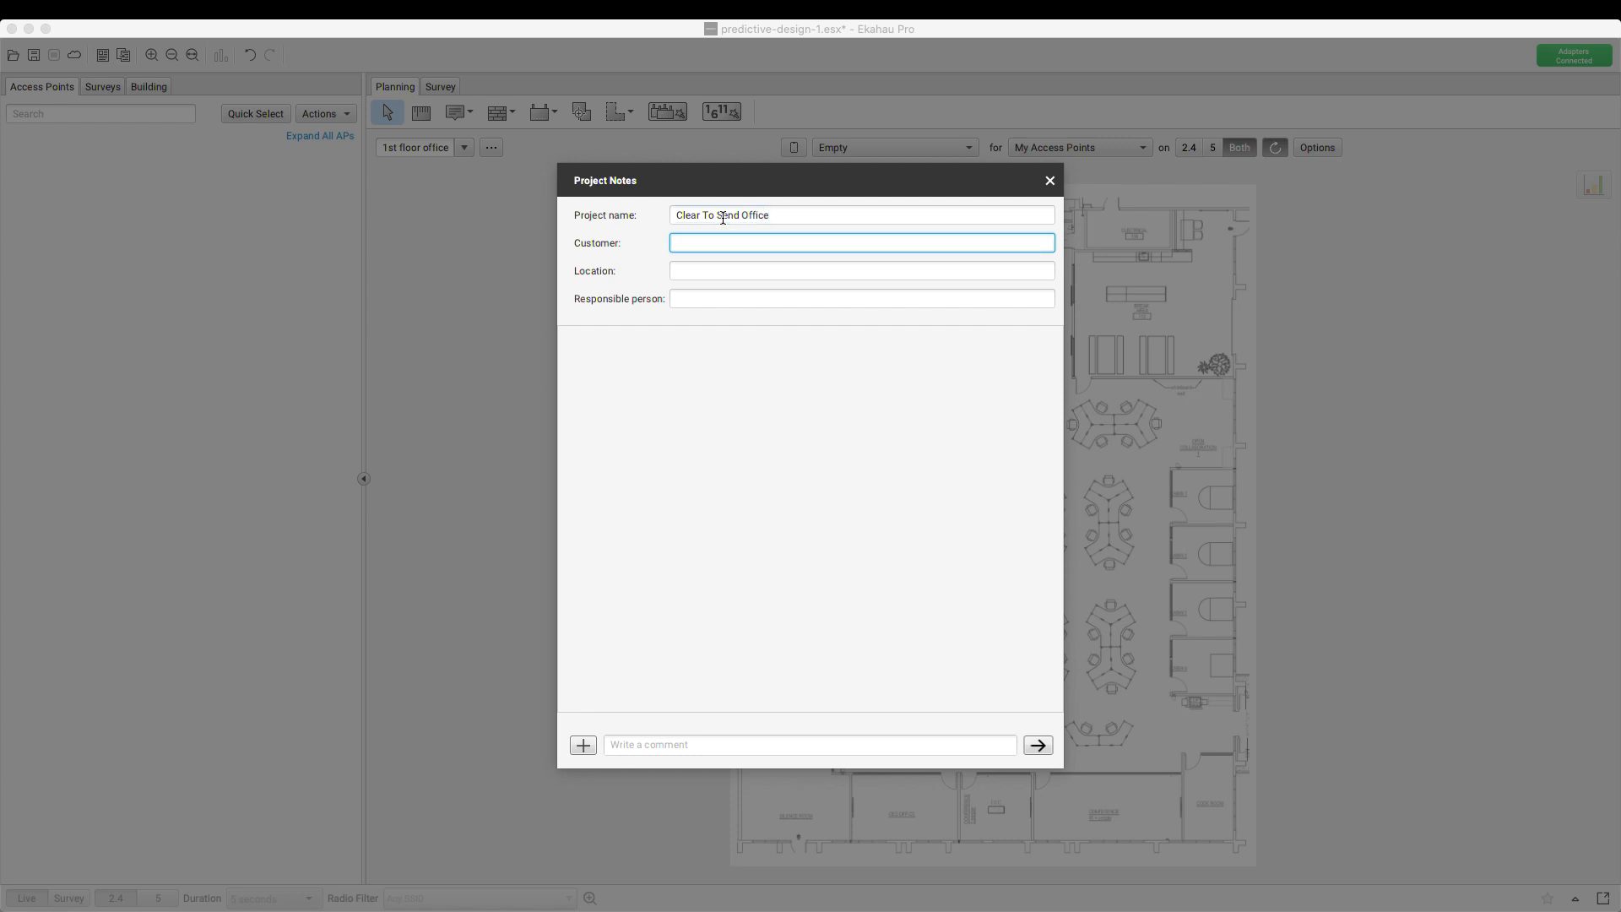
Fill in the customer's name, location 'San Jose, CA', and the responsible person's name and certification
key(Tab)
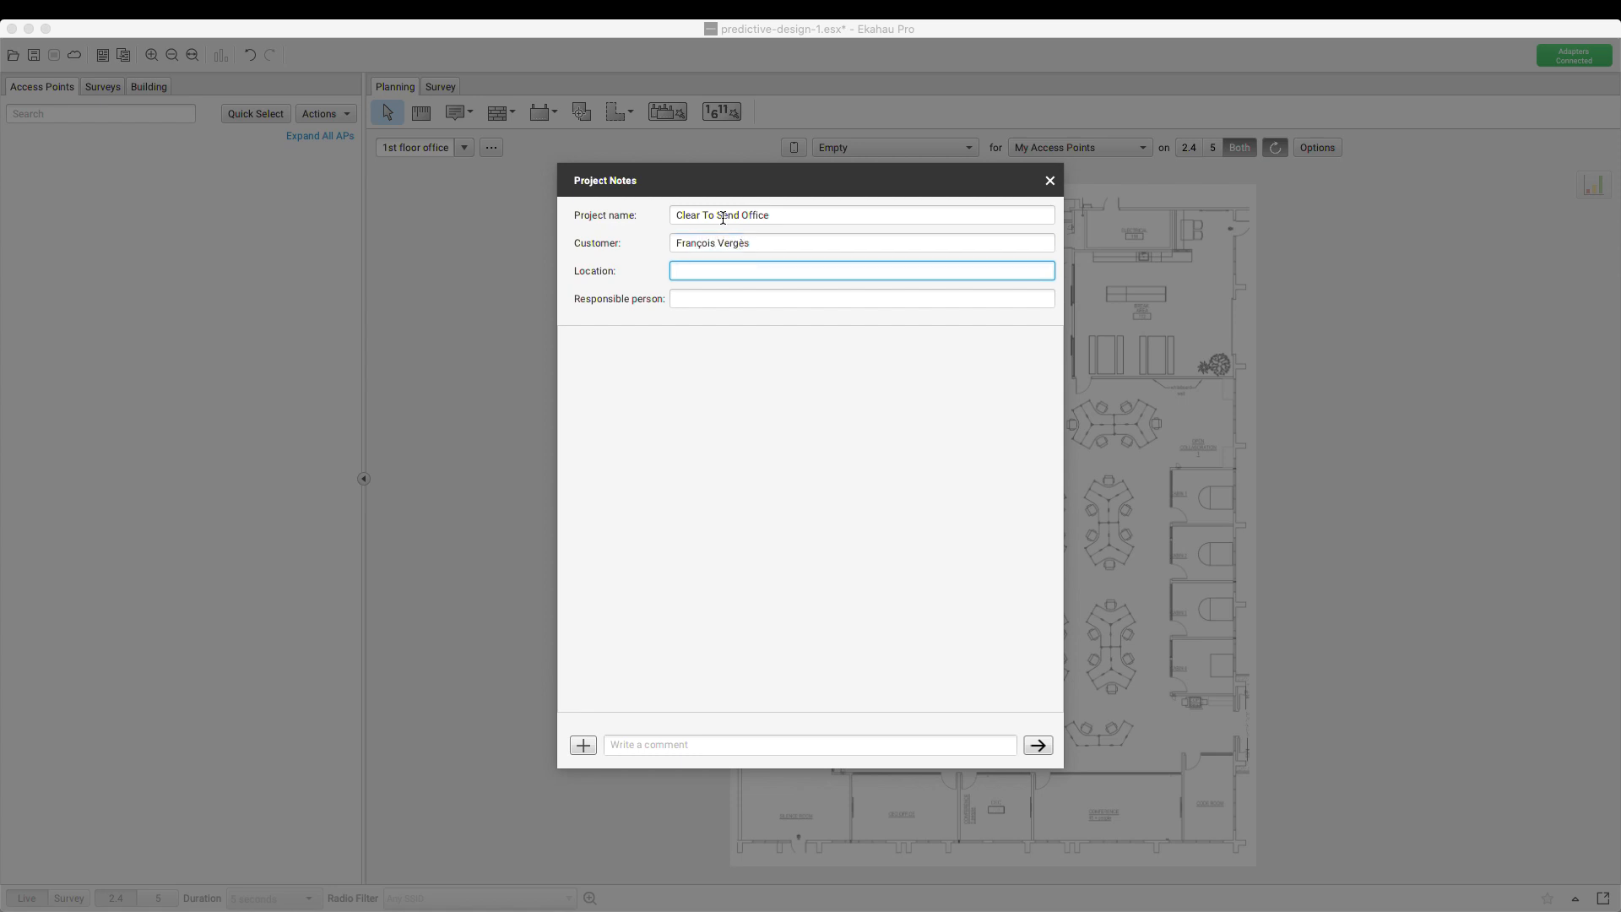
key(Tab)
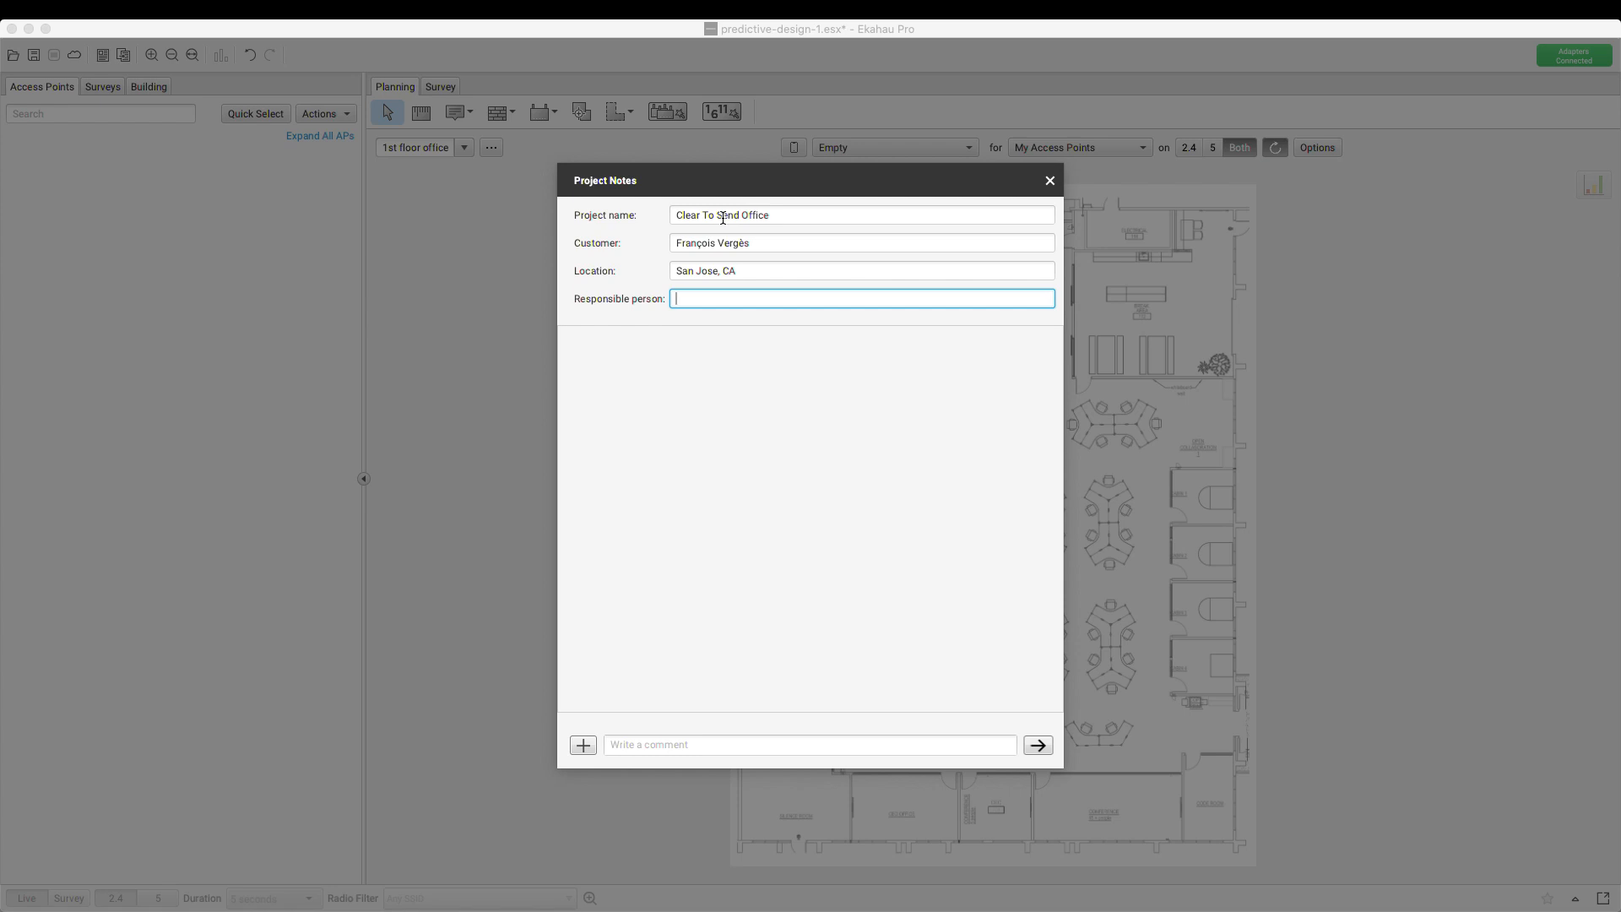
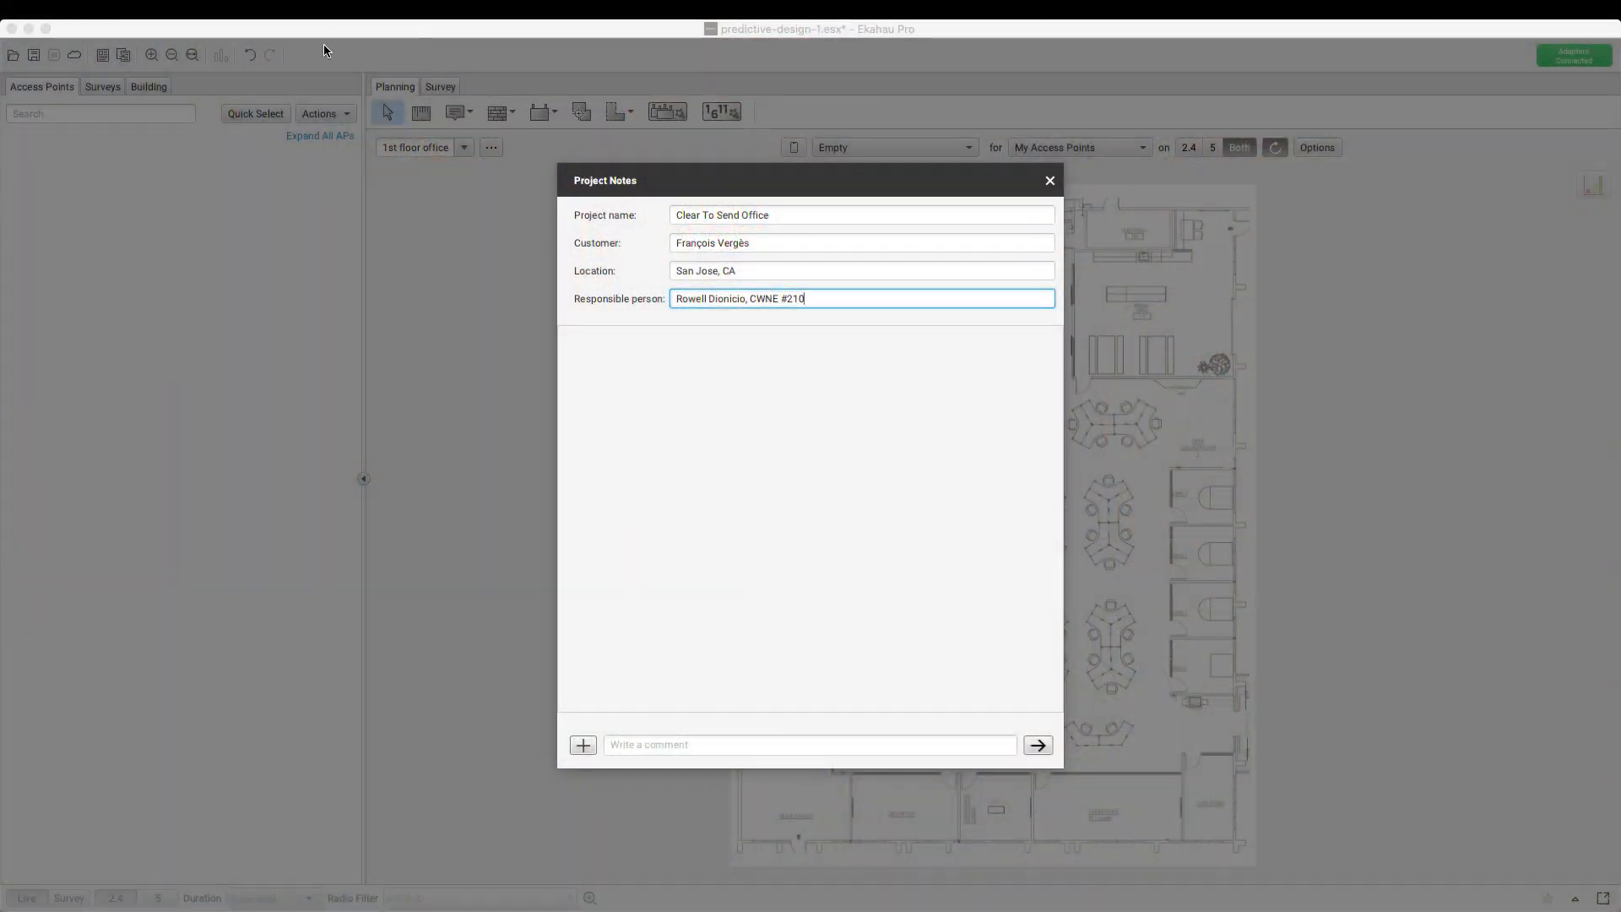
click(1050, 181)
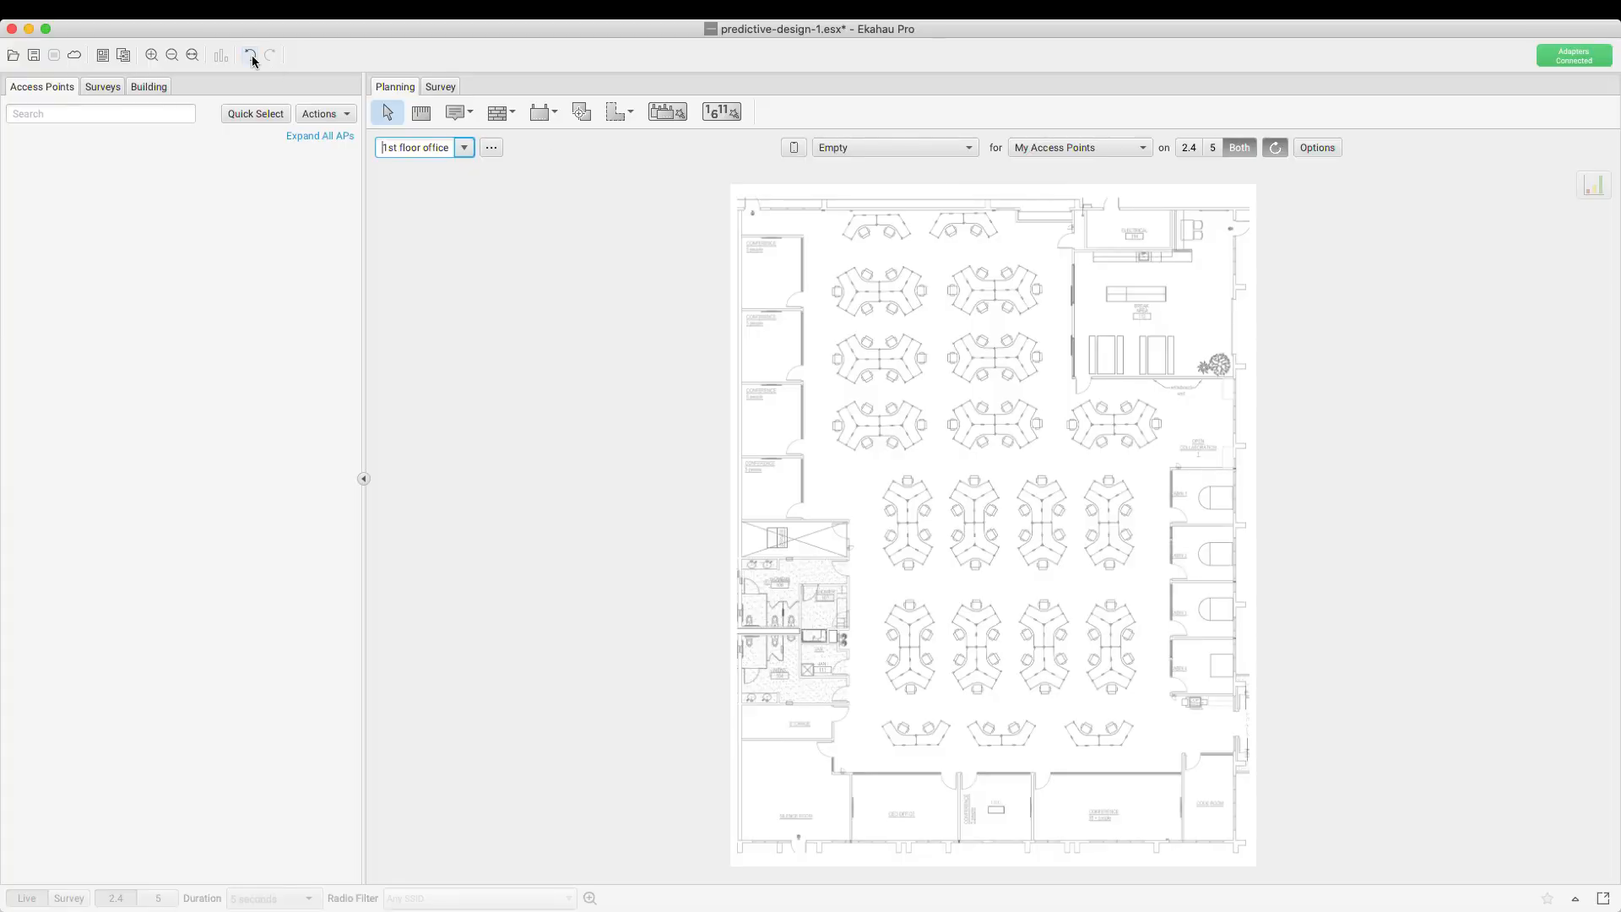
click(258, 10)
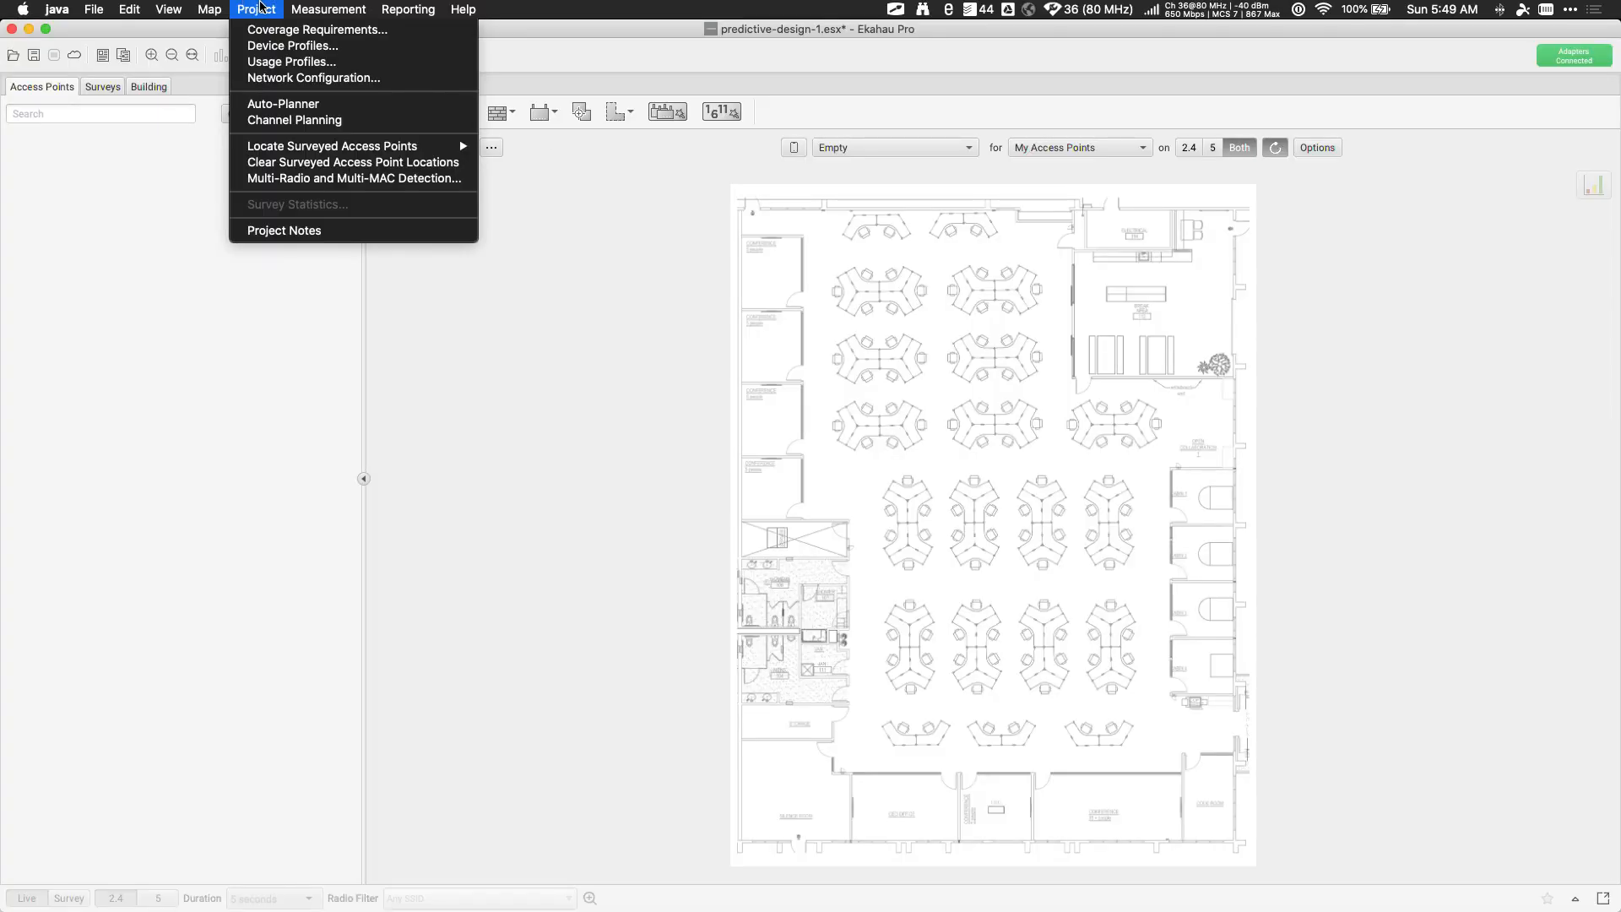
click(331, 233)
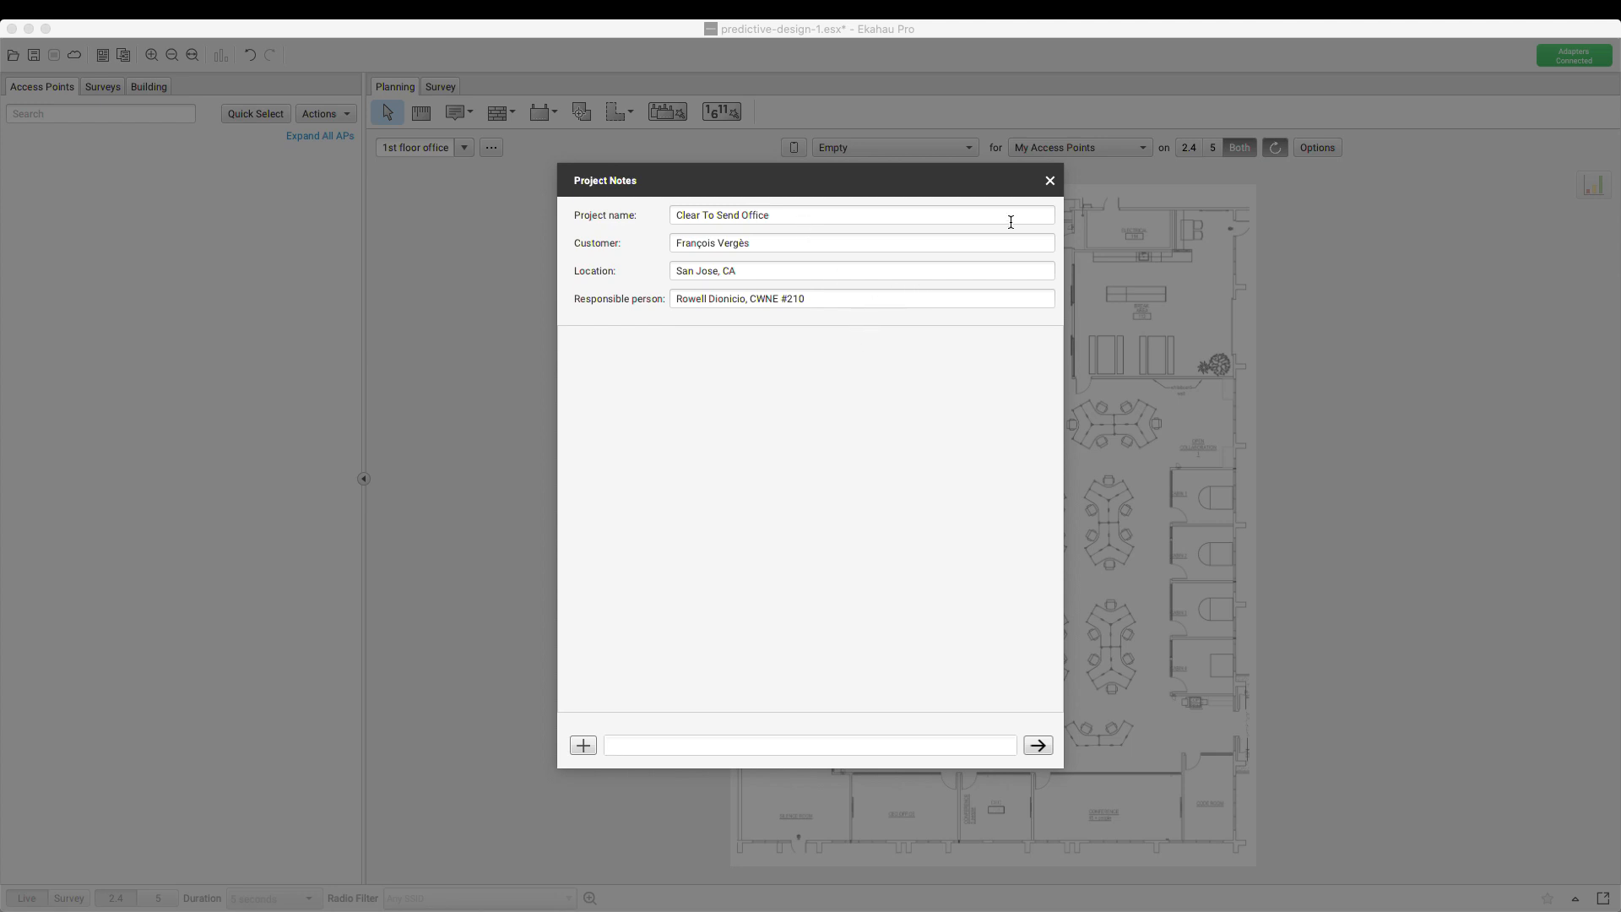
click(1051, 180)
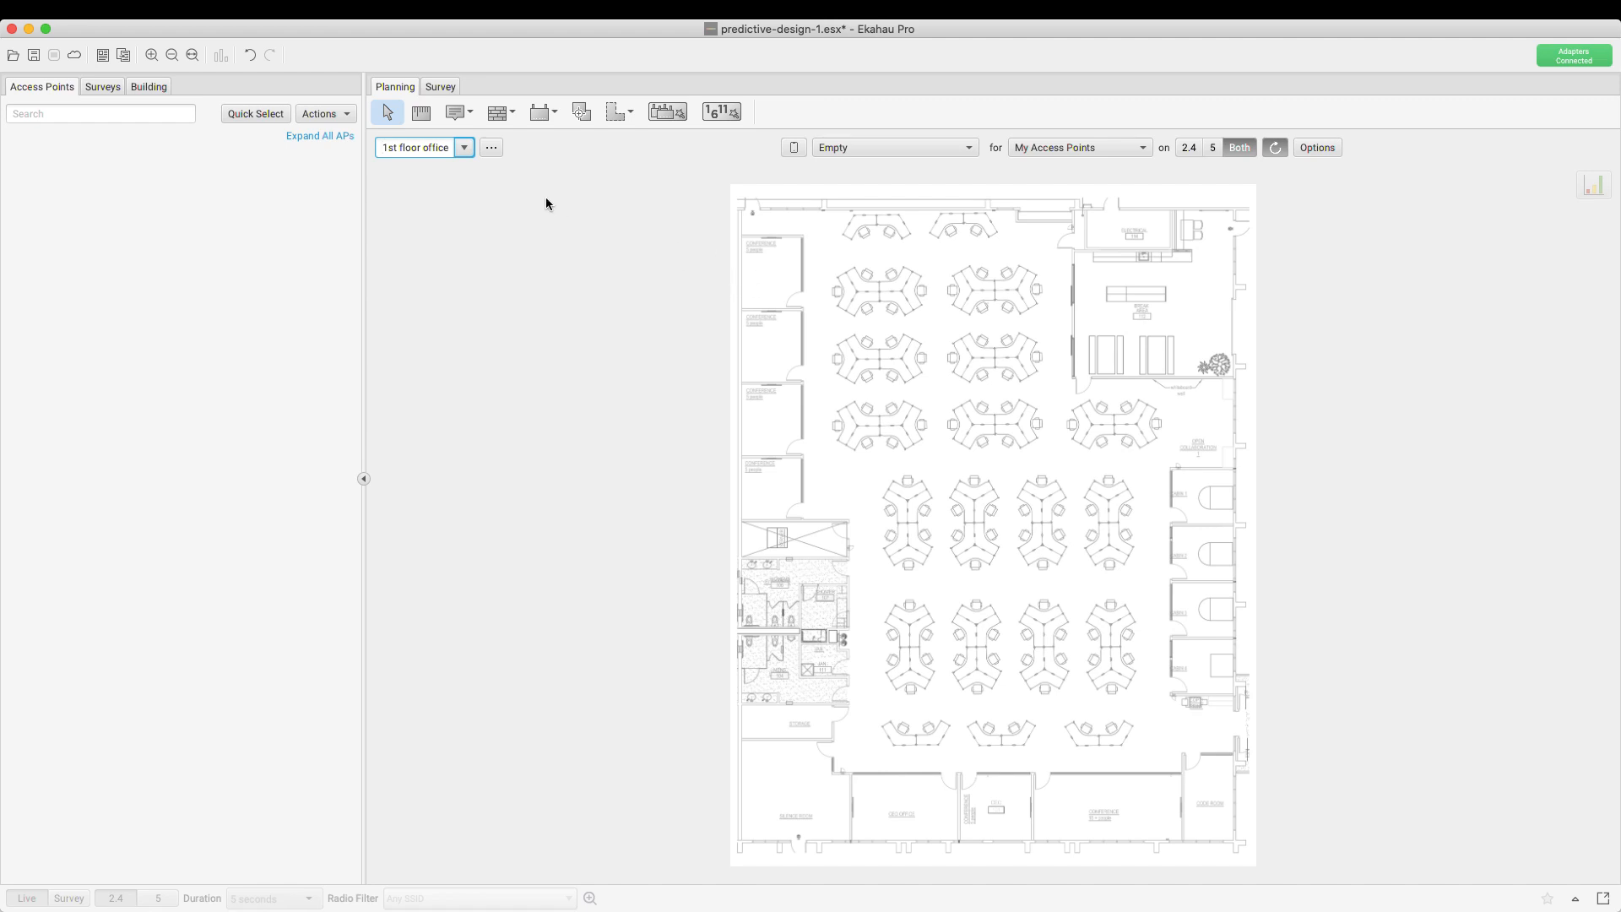
Set the floor plan scale to 127.7 ft with a line down the plan's left edge
click(421, 119)
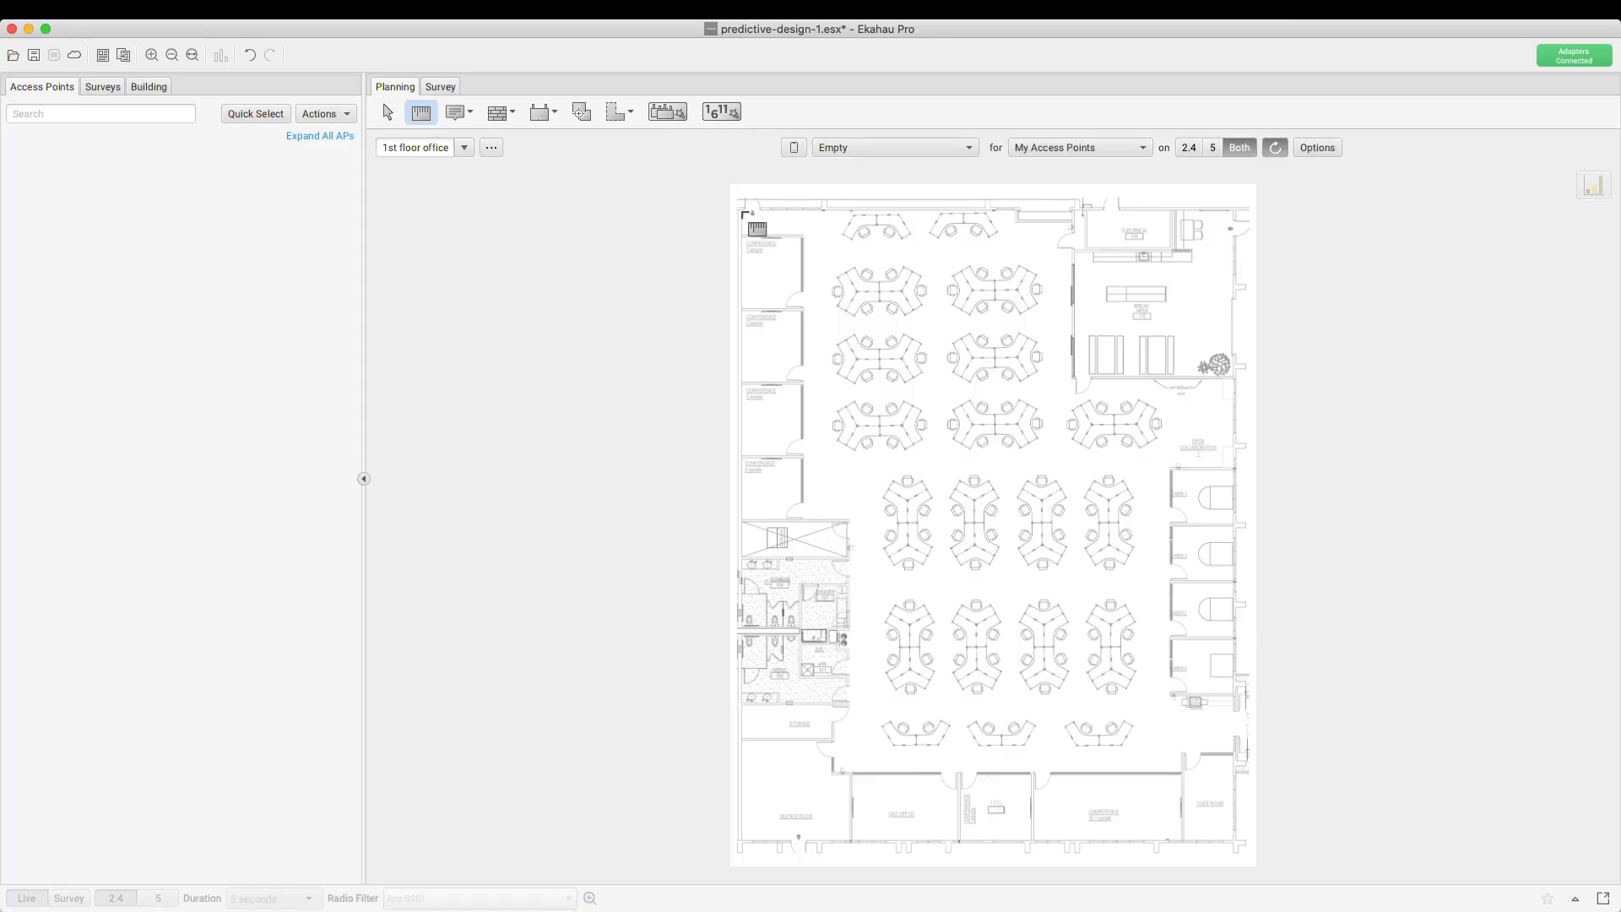
drag(741, 207, 741, 843)
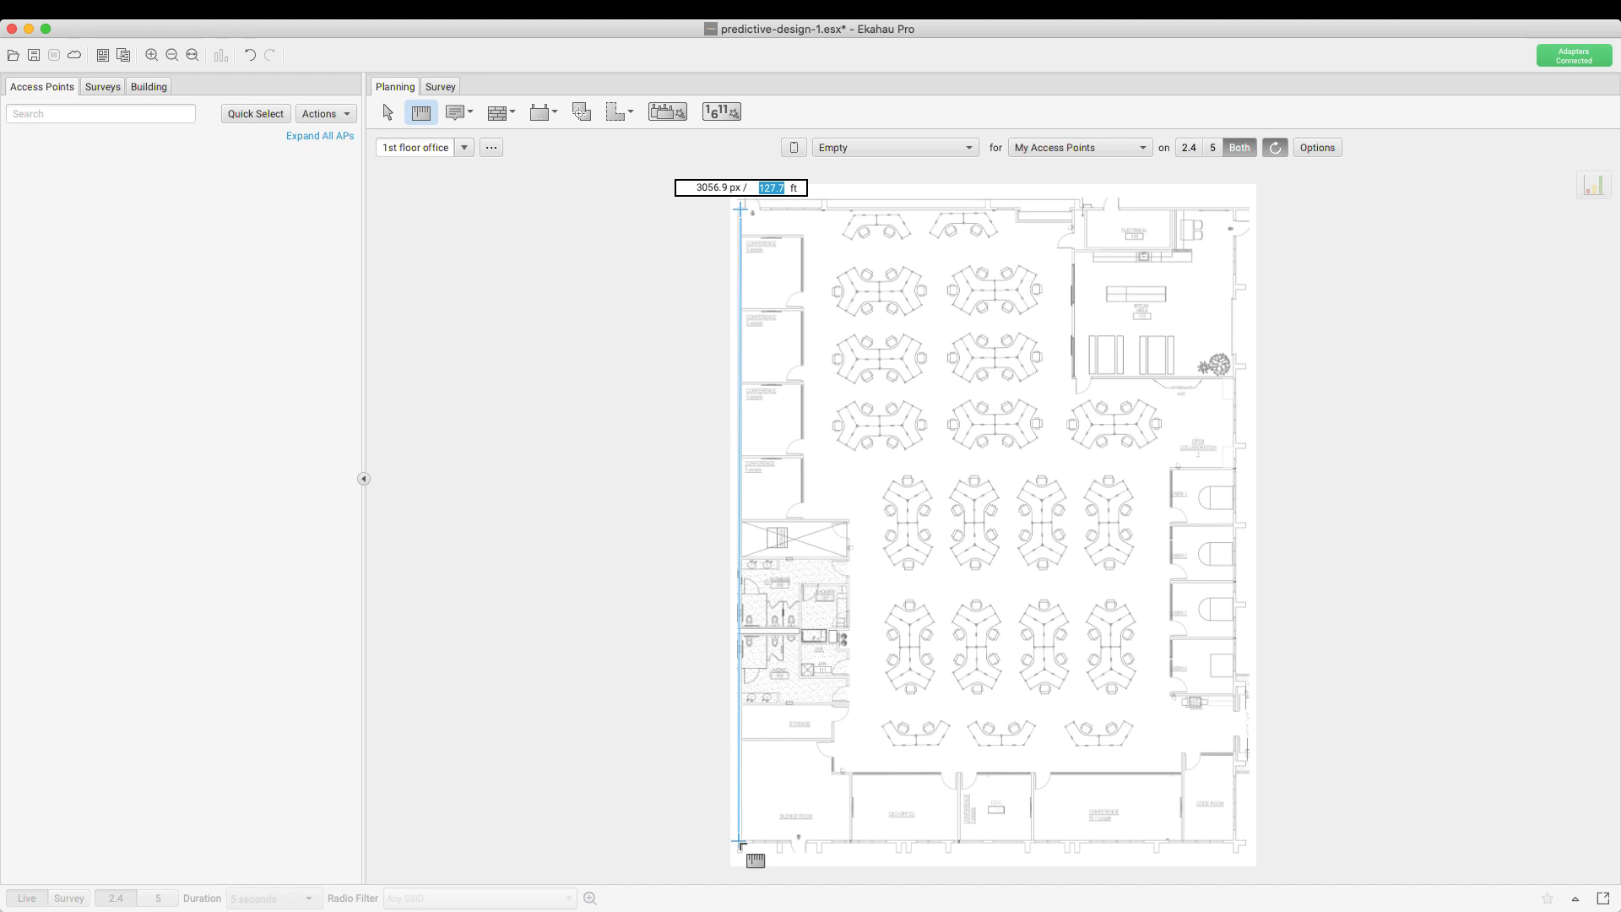
key(Return)
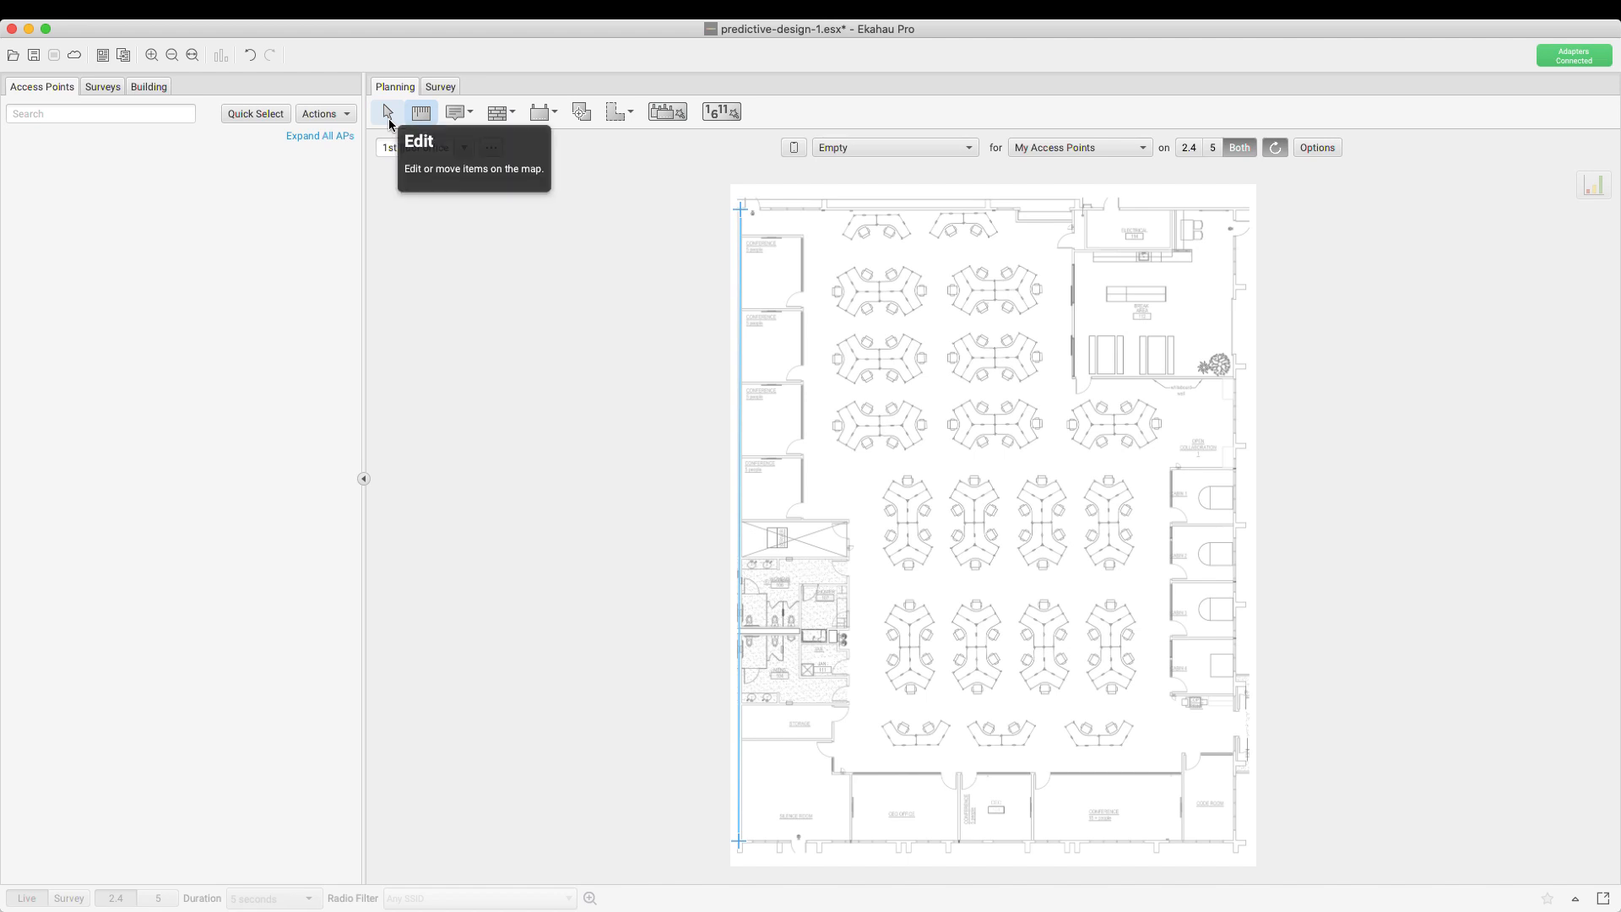
Return to the Edit tool and pan around the scaled floor plan
click(388, 119)
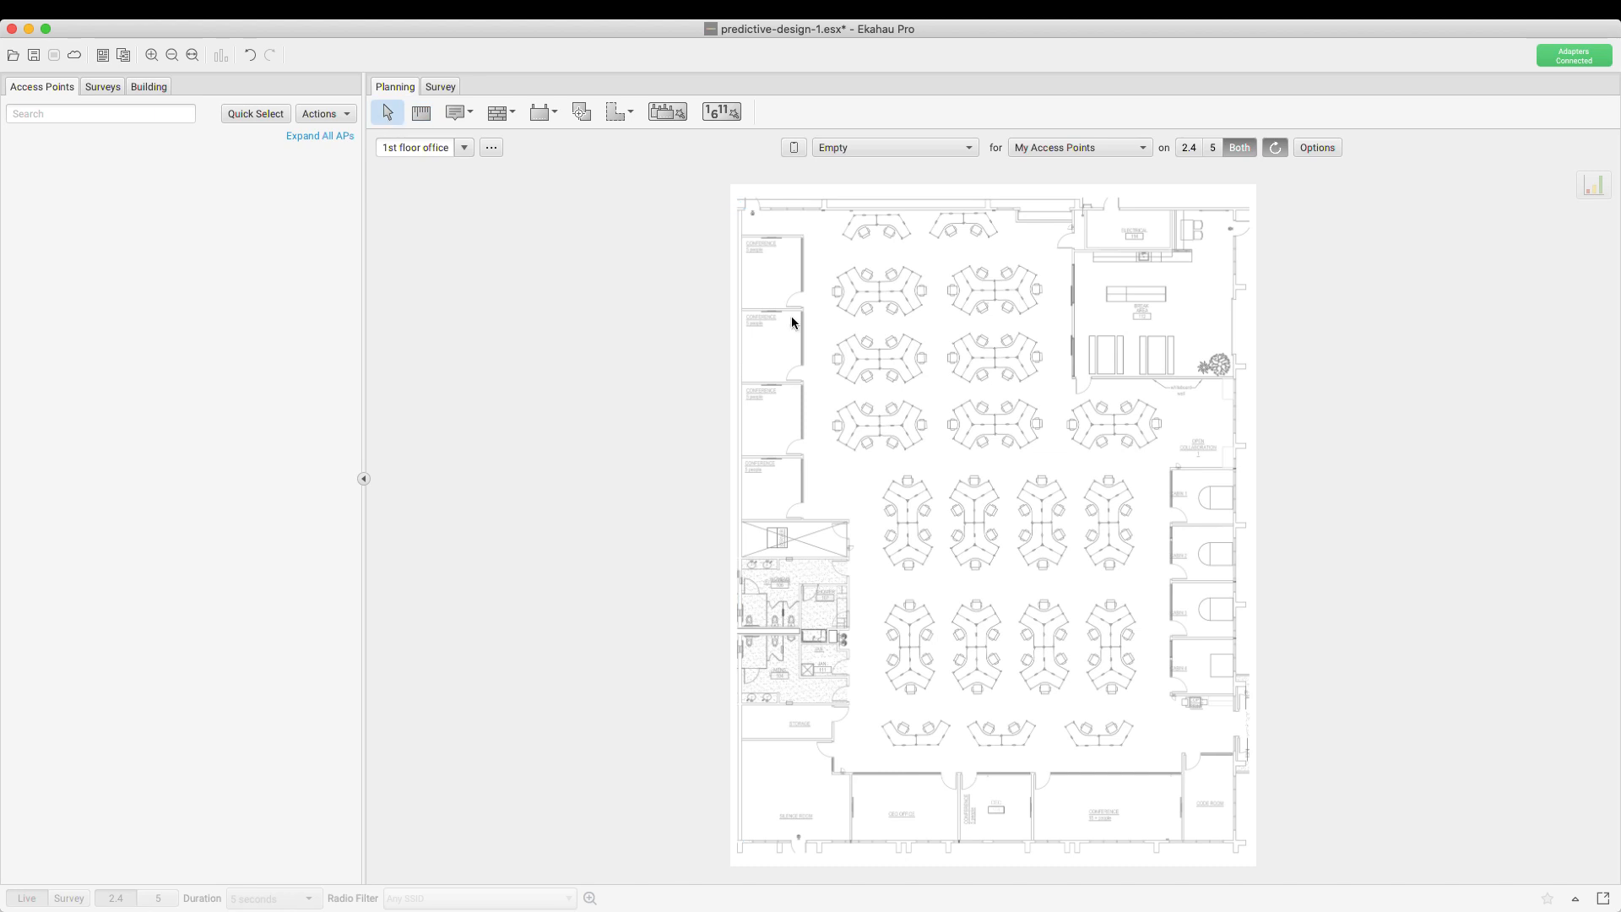
scroll(893, 226, up, 5)
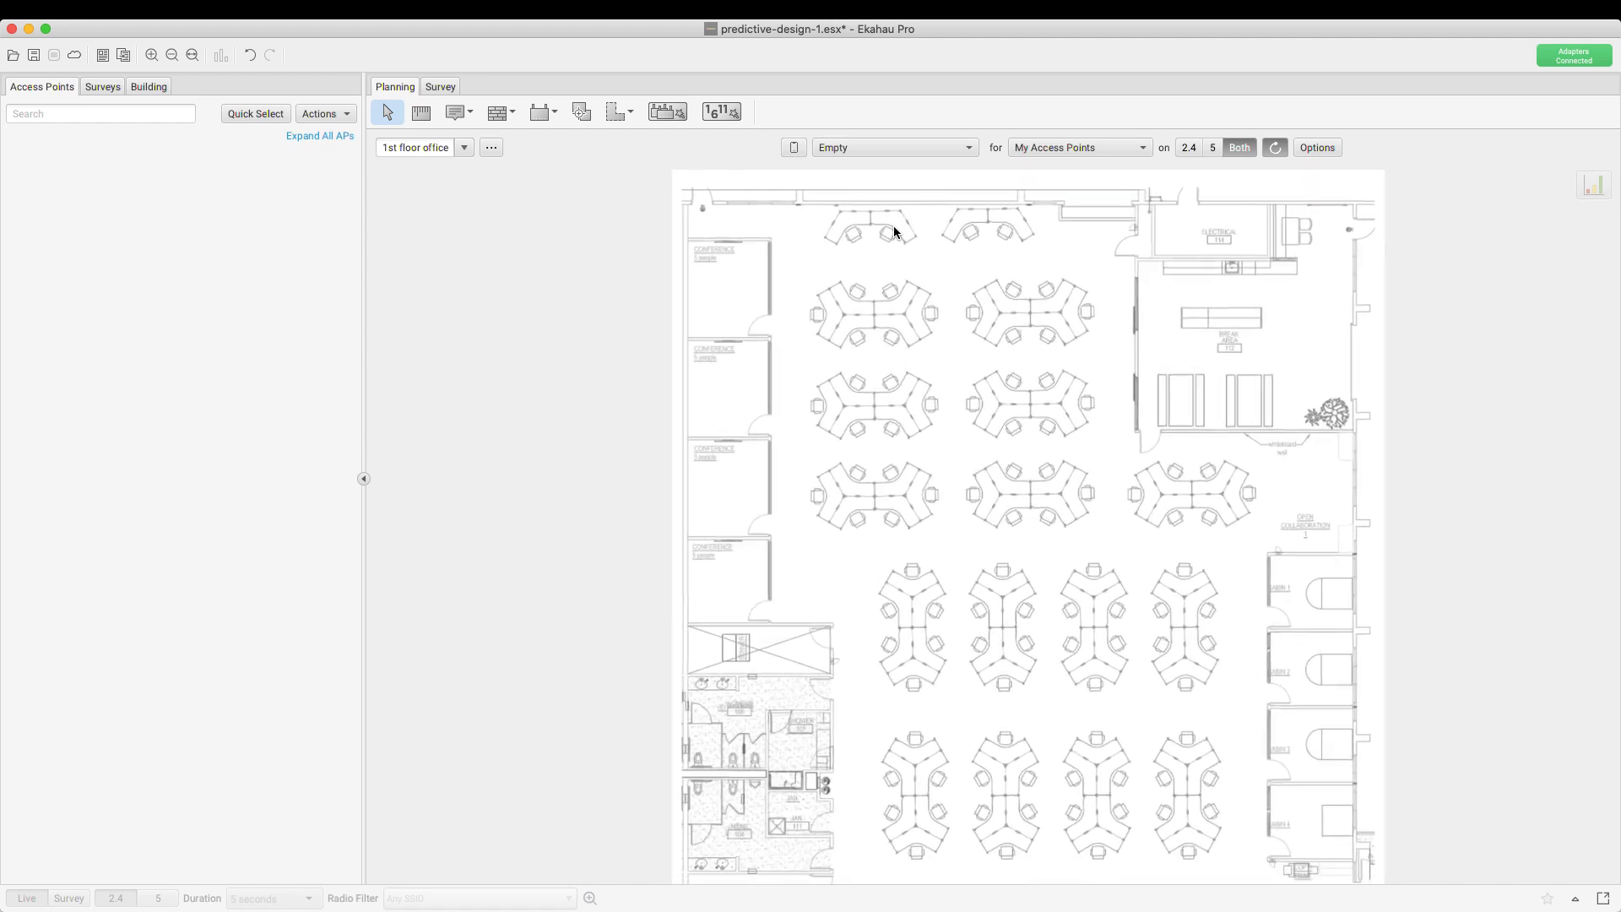
scroll(893, 226, right, 5)
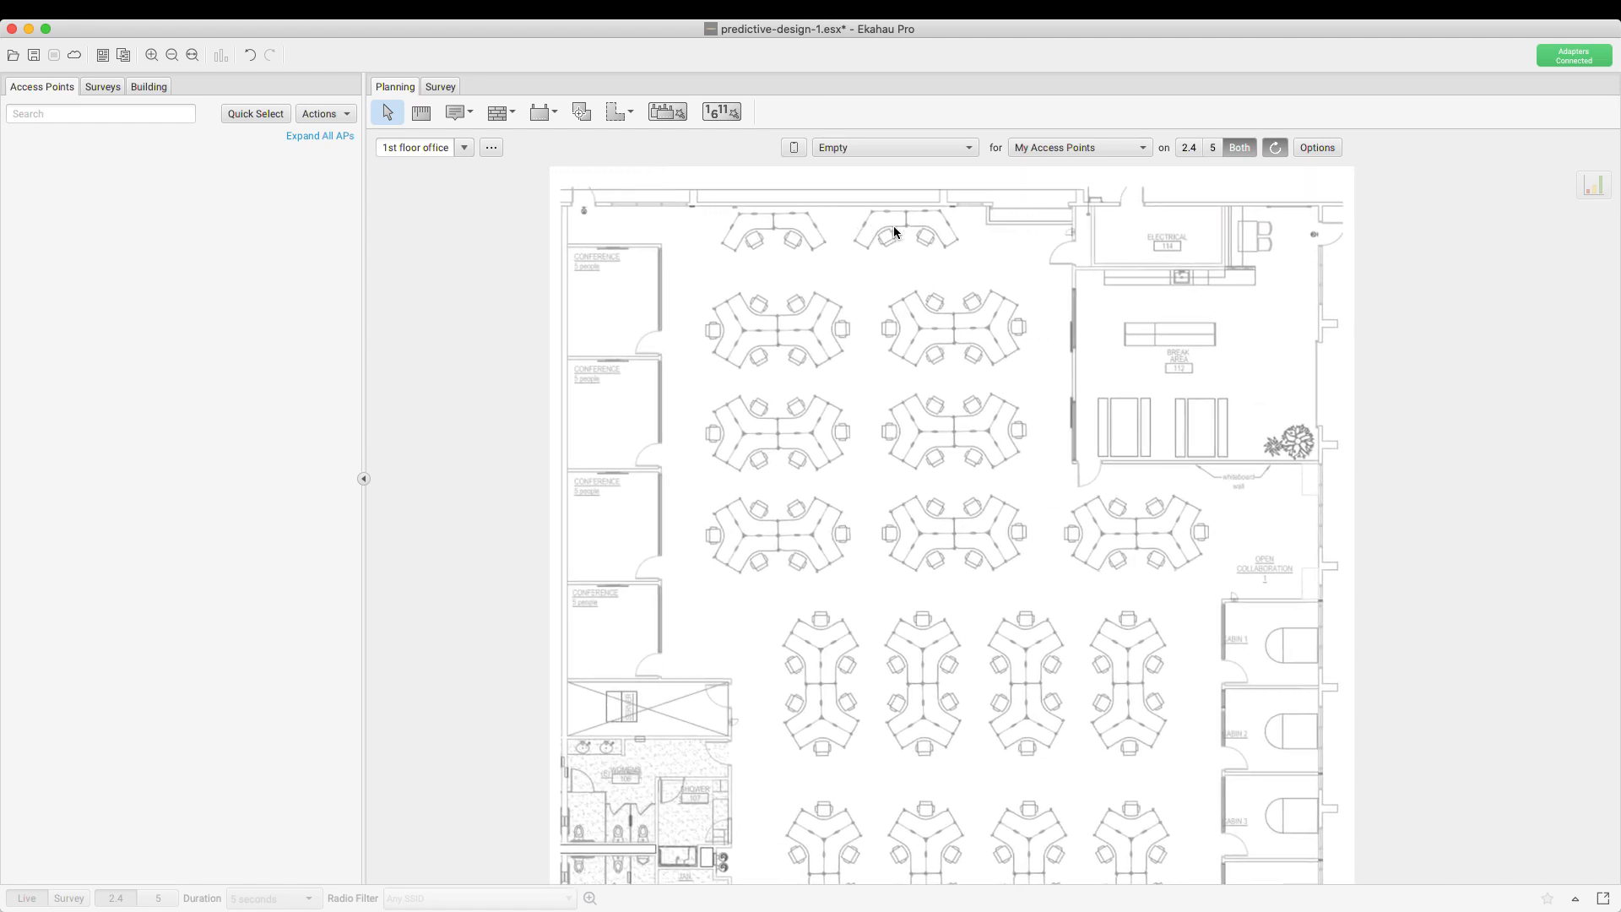
scroll(893, 225, right, 2)
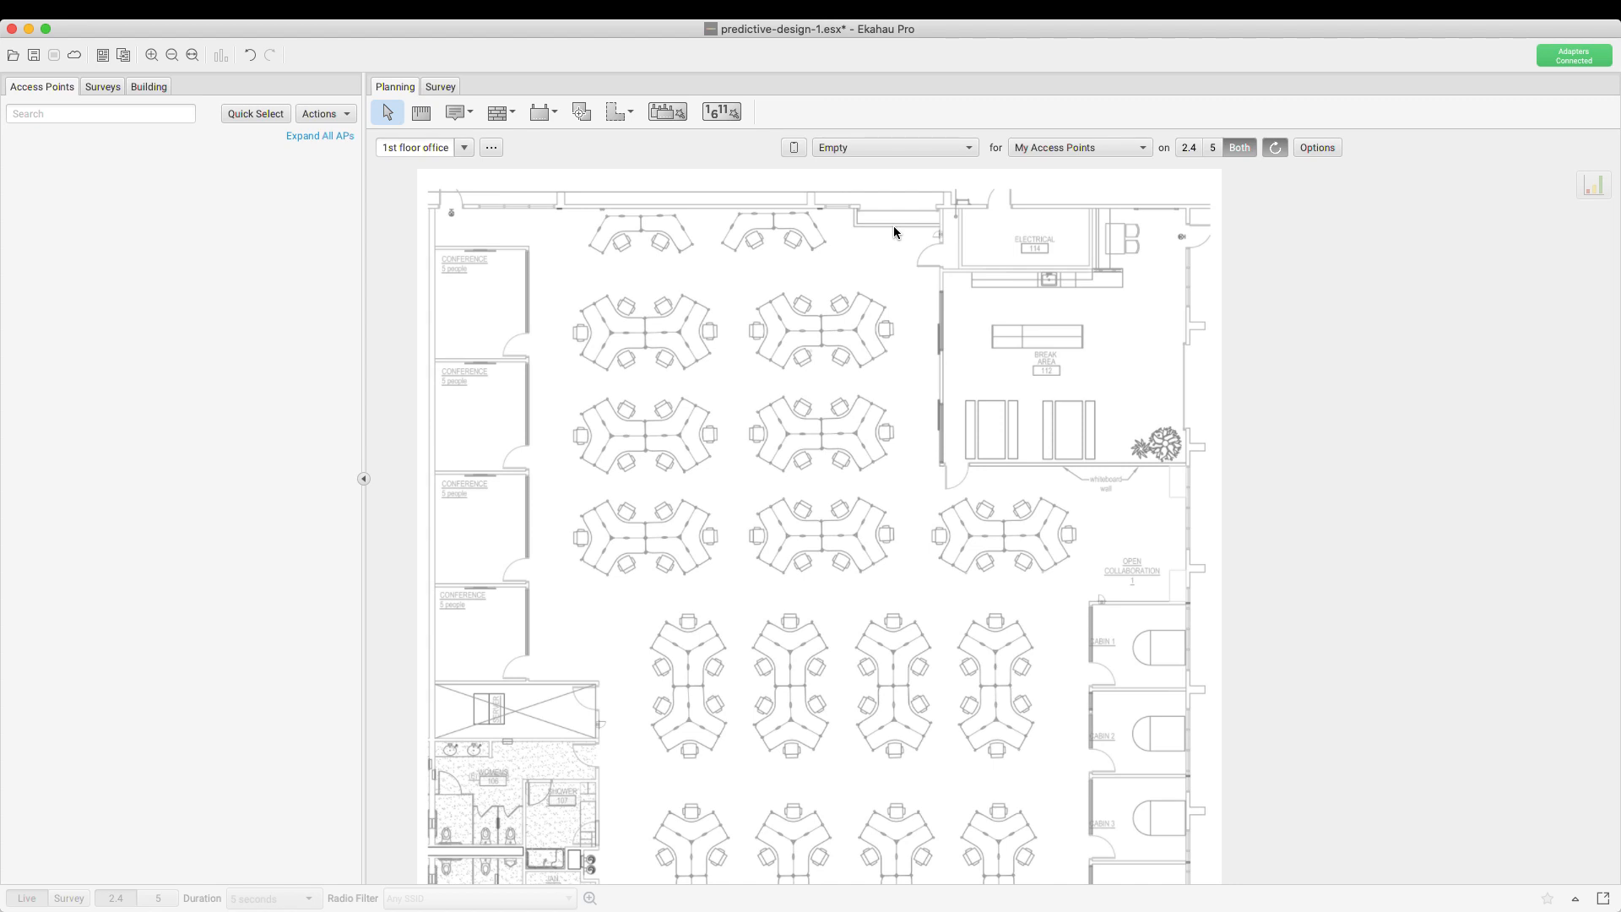
scroll(894, 226, down, 1)
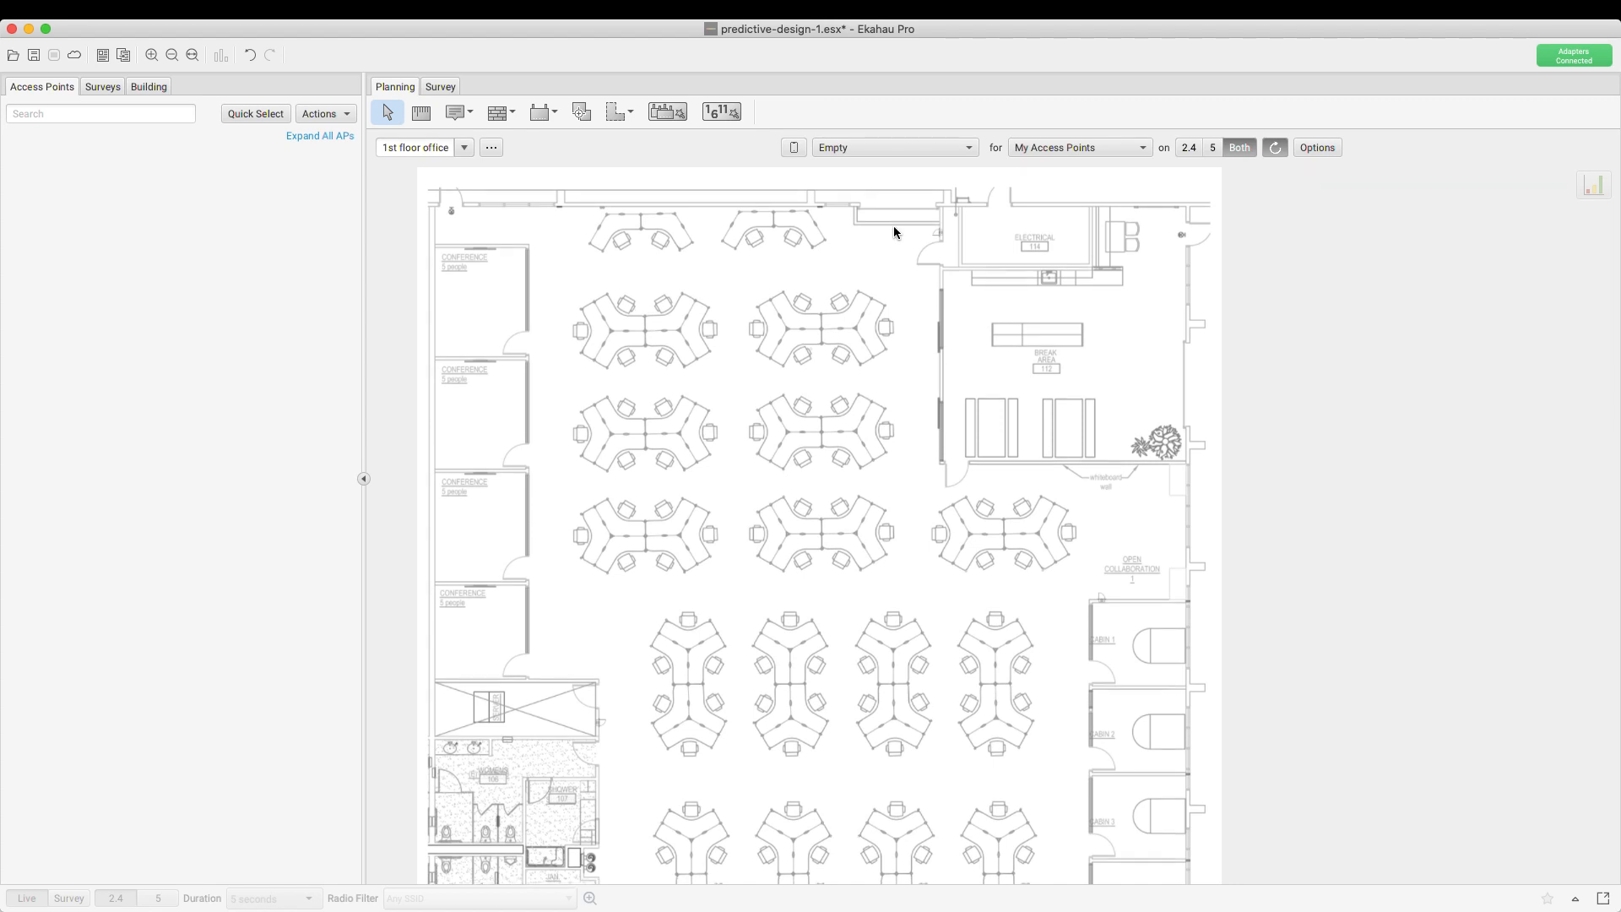
scroll(893, 226, left, 1)
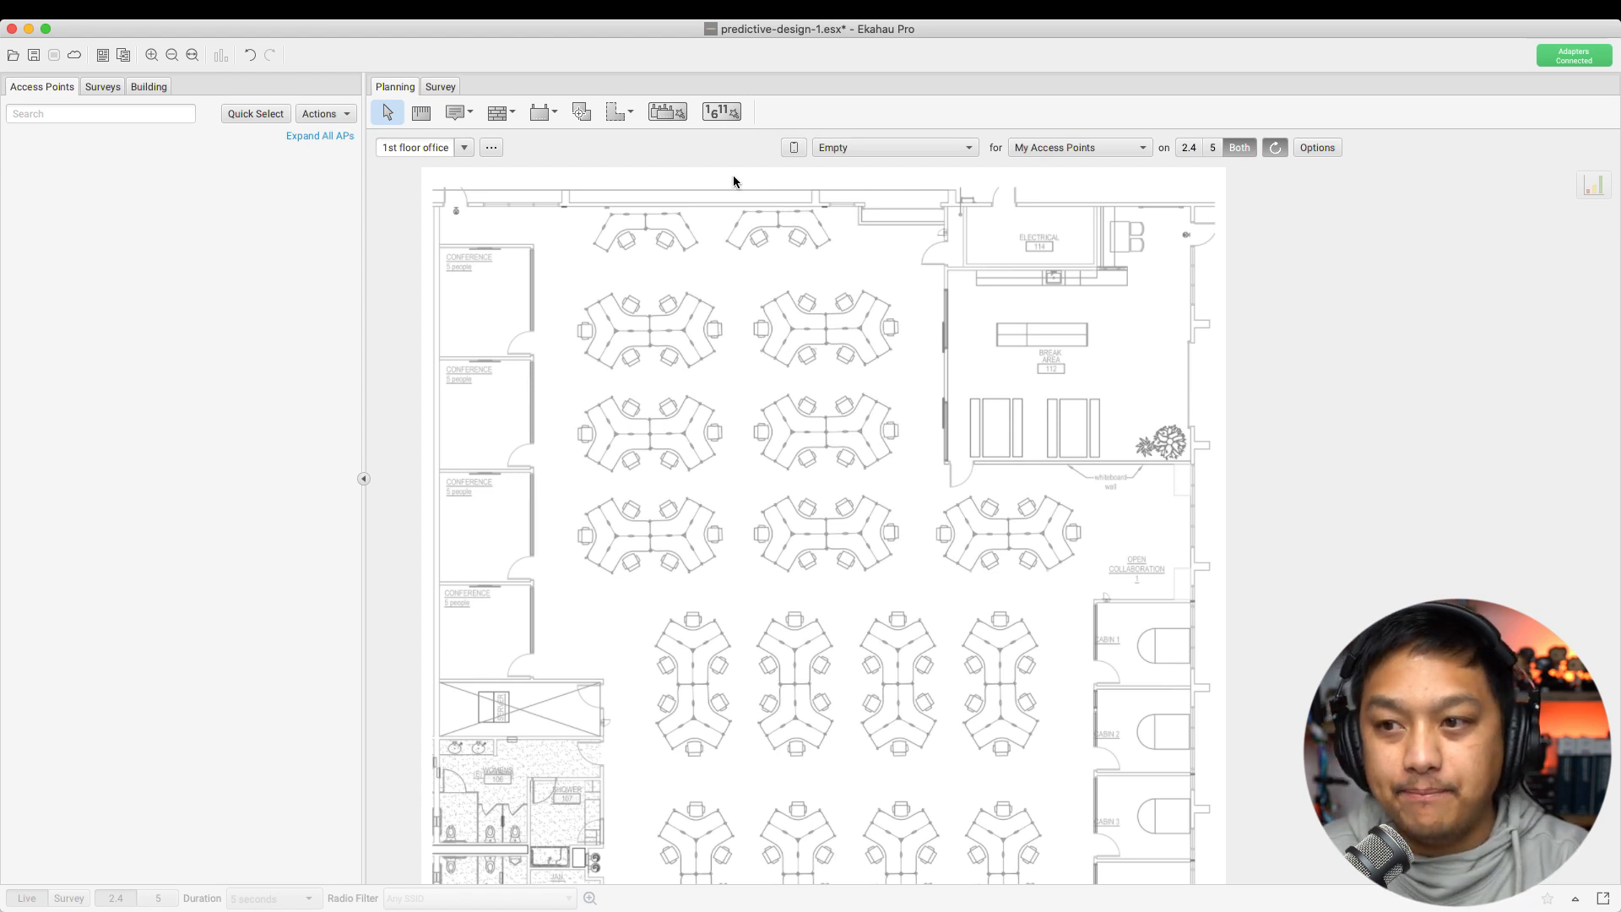
Re-measure the scale with a ~113 ft vertical line from the top wall, discarding a door test line
click(414, 114)
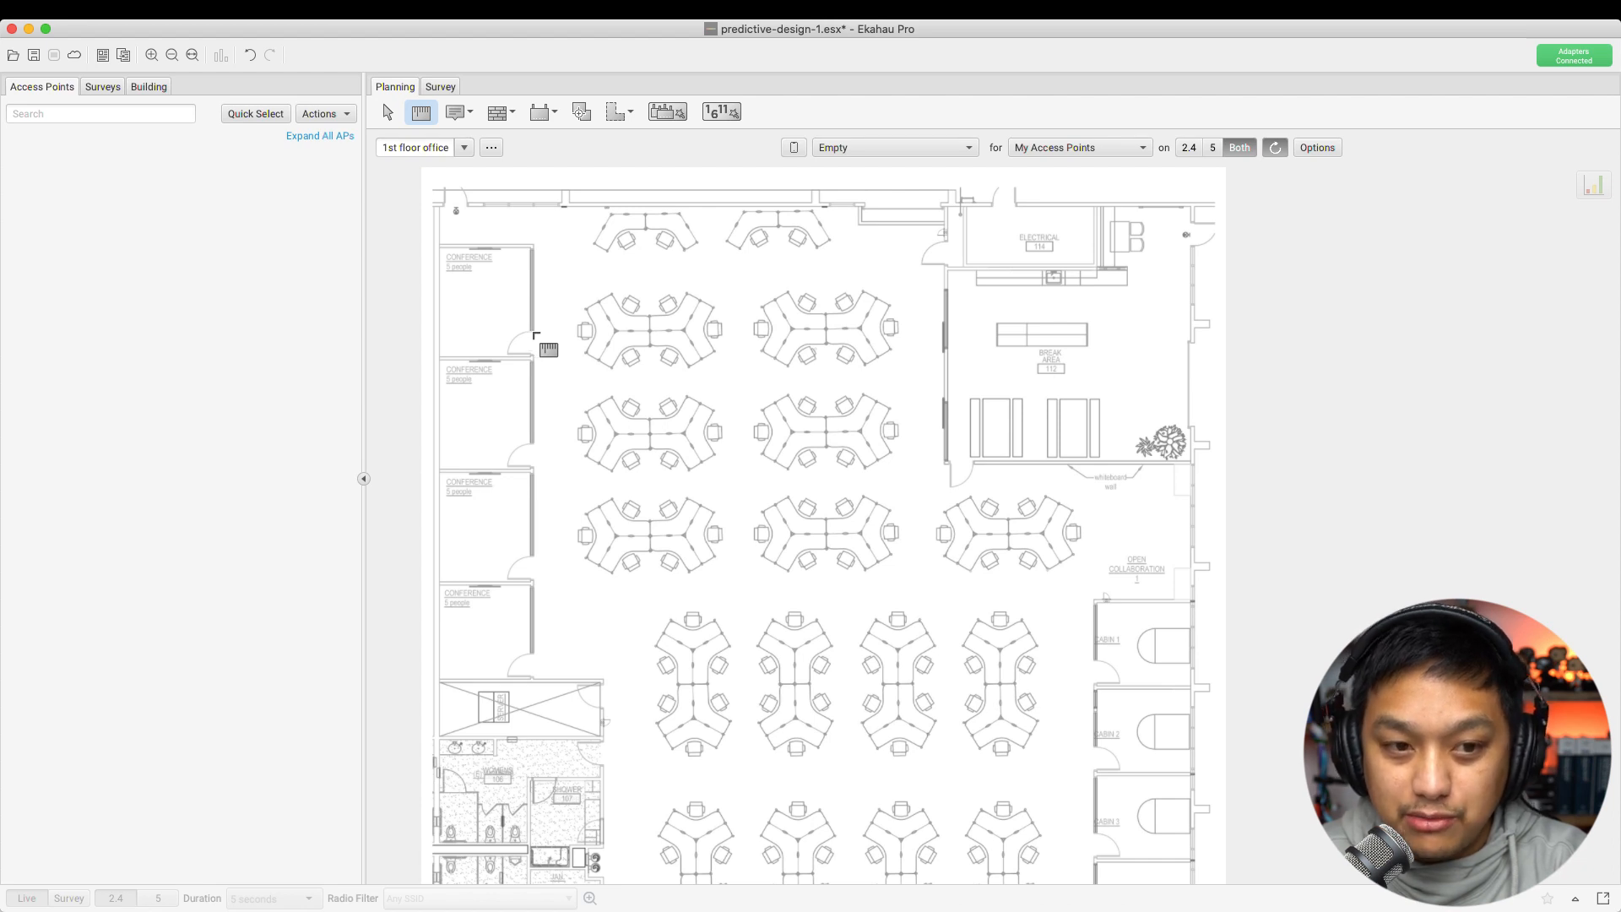
drag(535, 335, 532, 358)
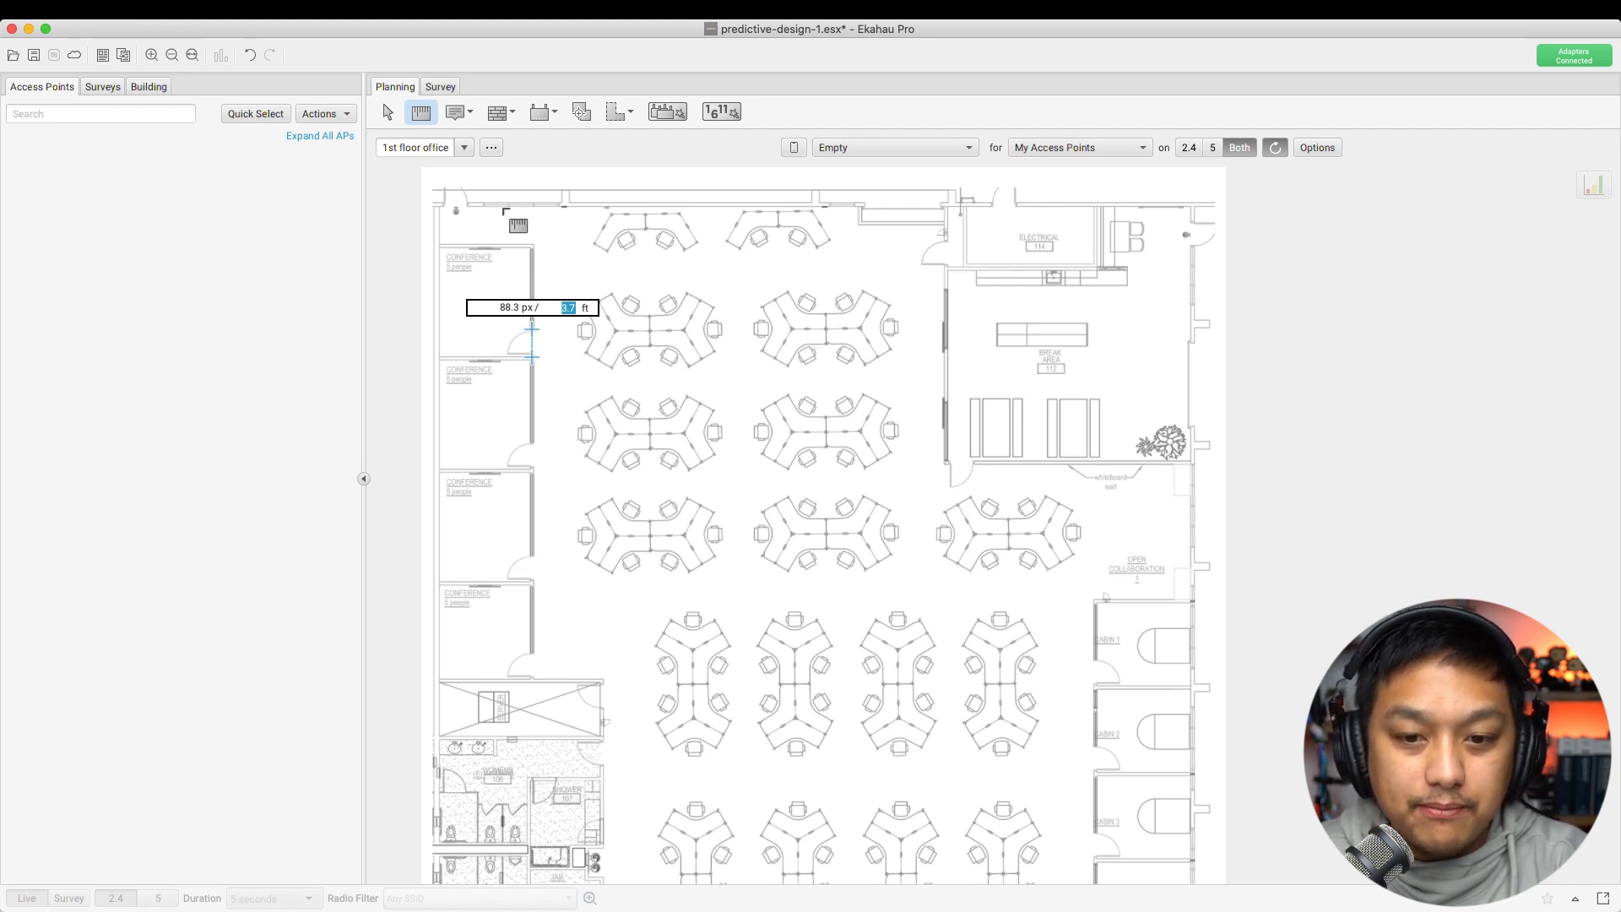
click(618, 275)
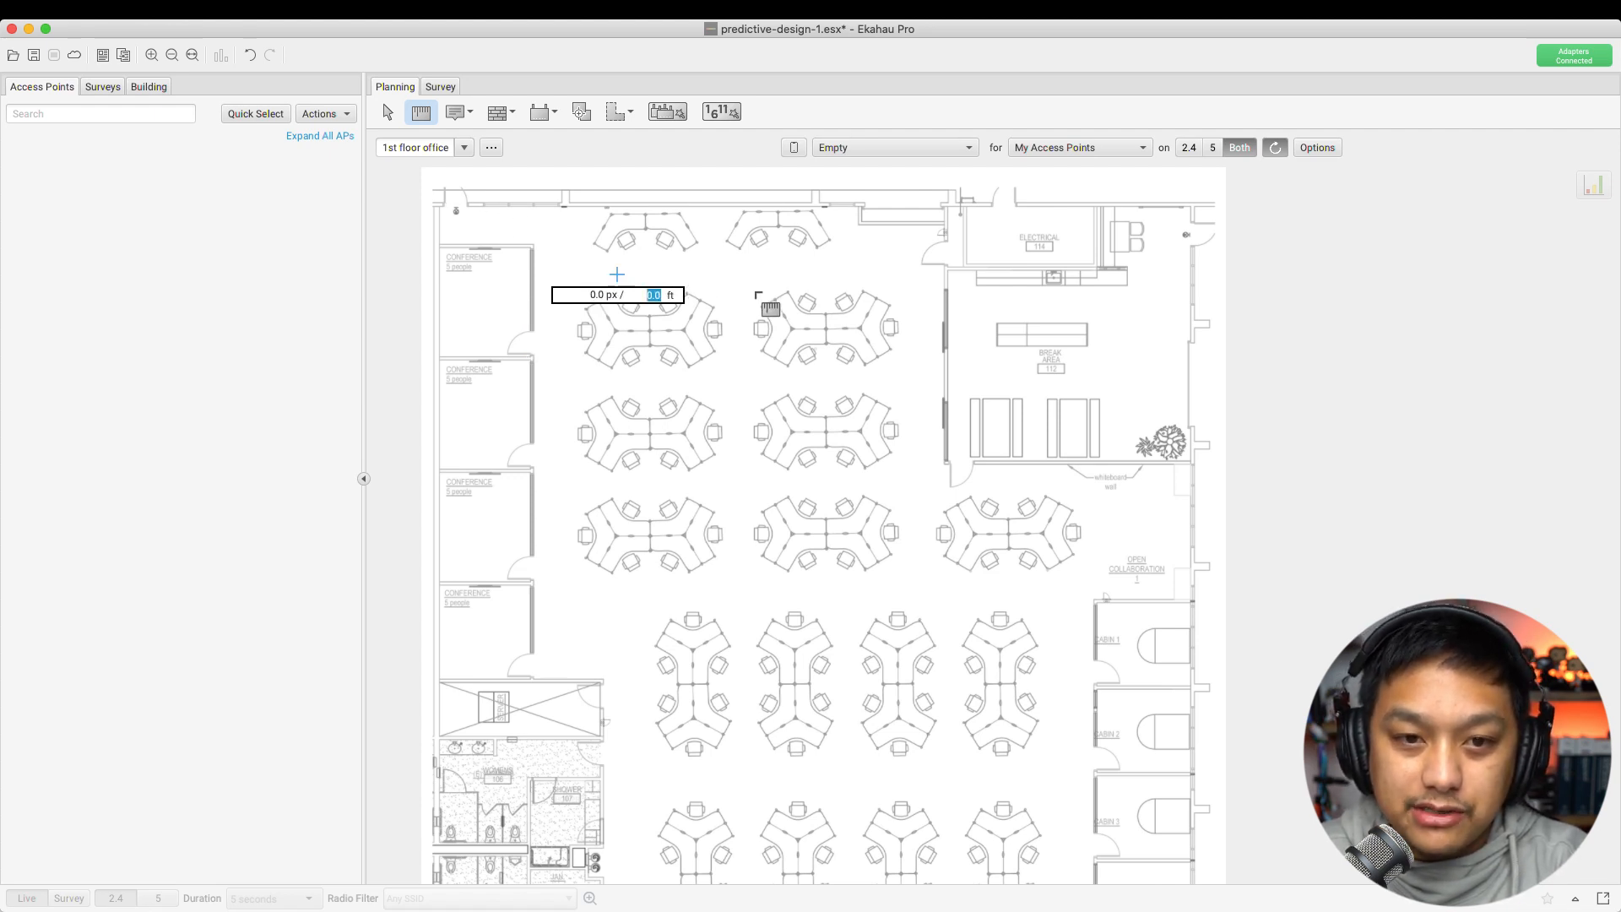
scroll(773, 299, down, 5)
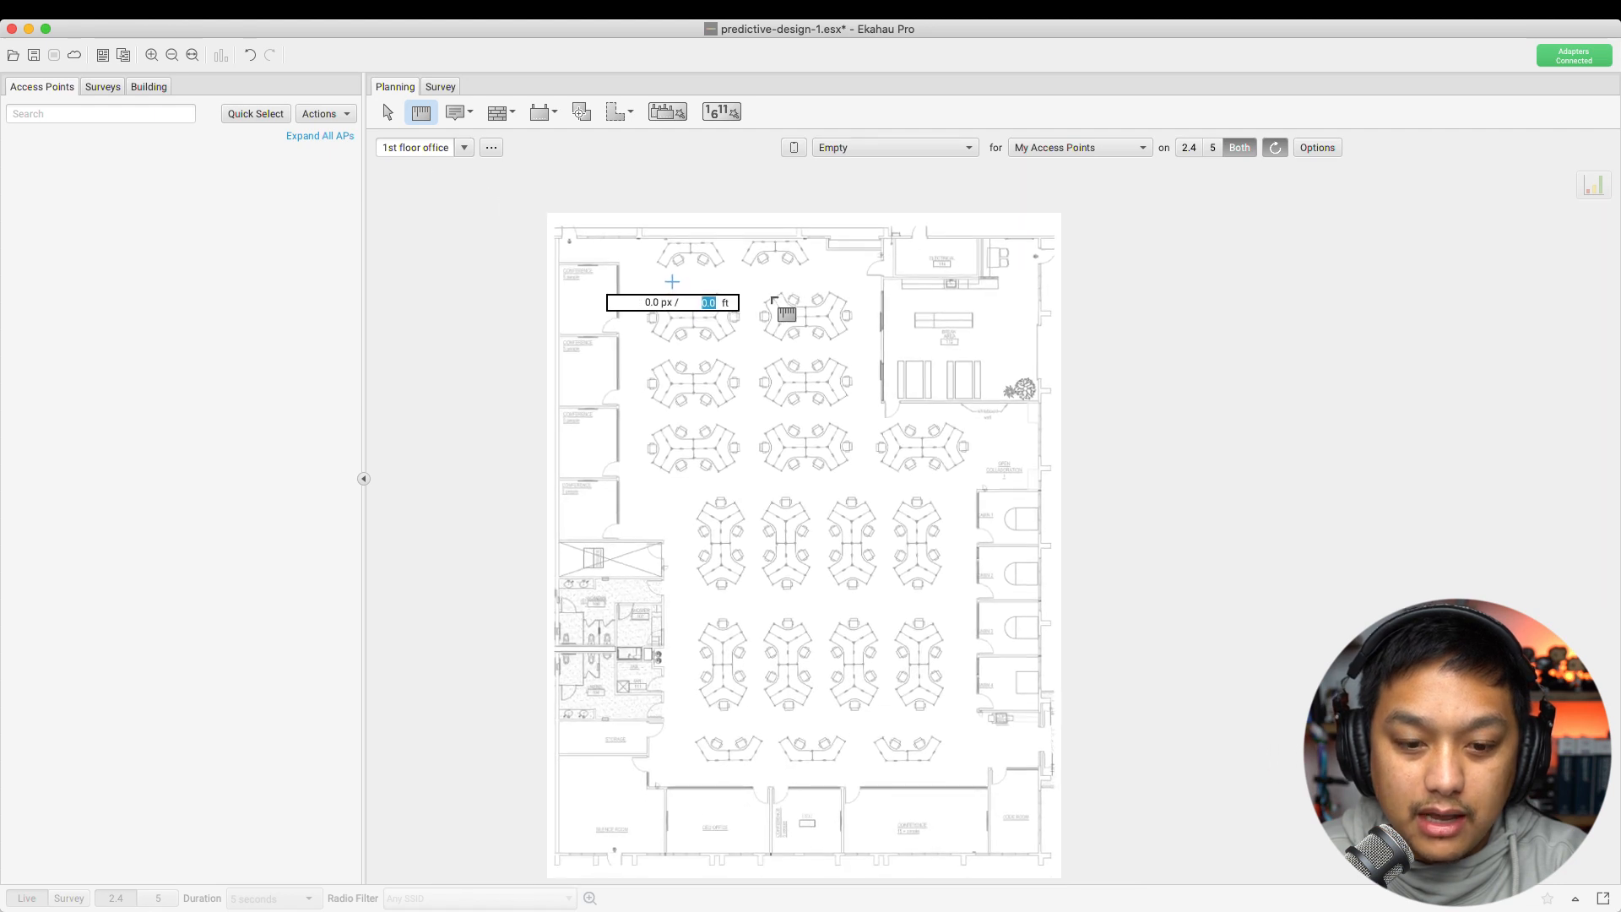
scroll(771, 299, down, 3)
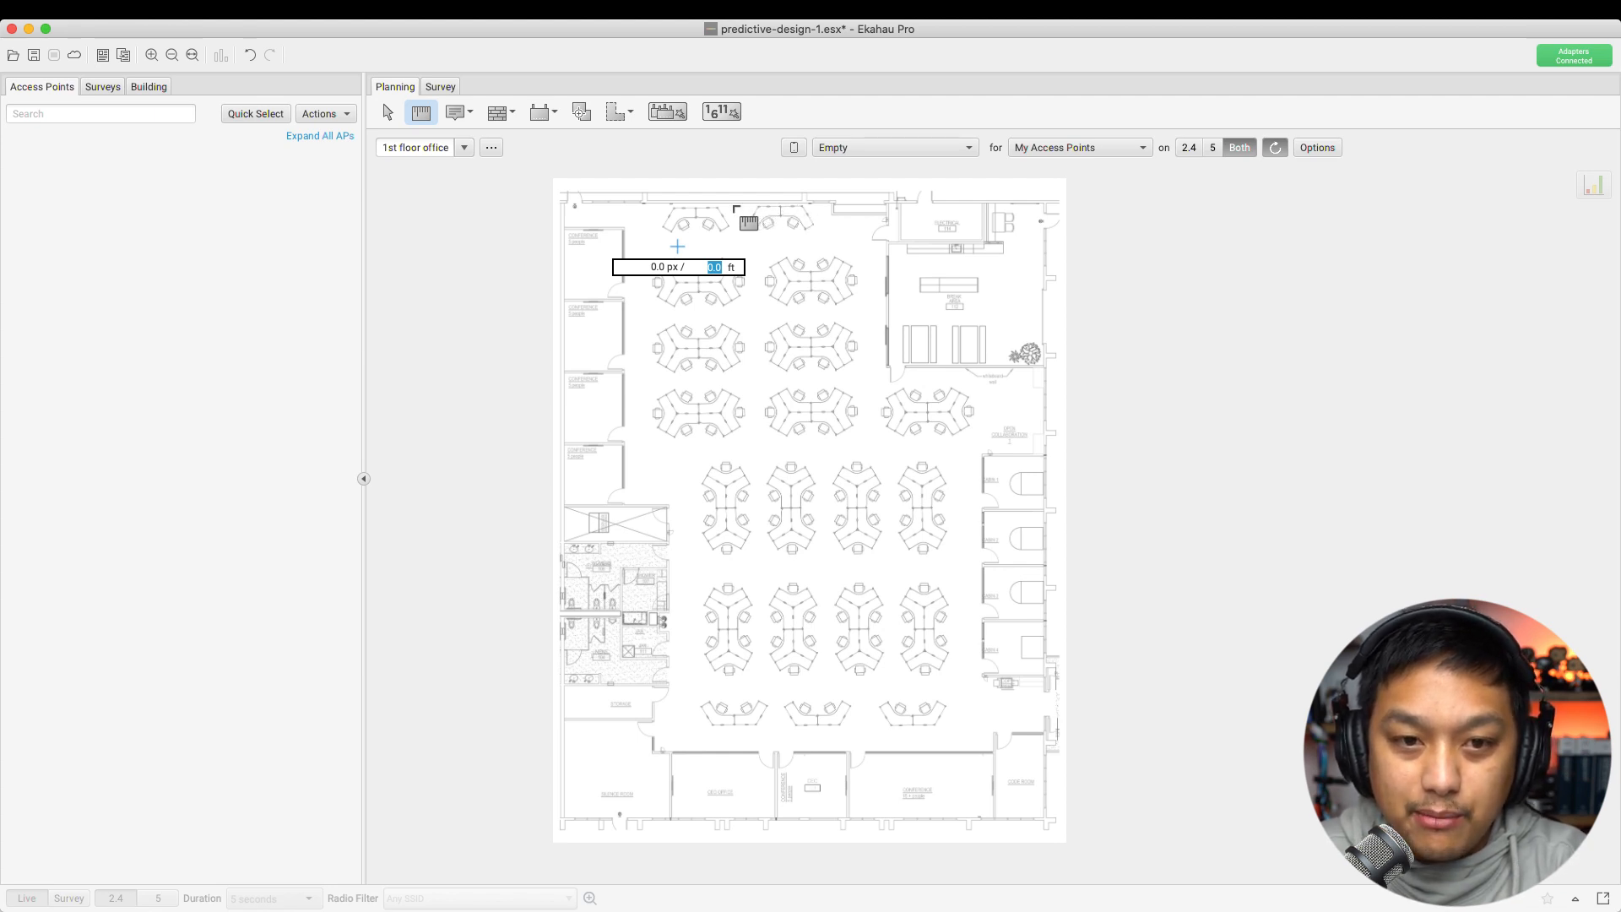
drag(731, 203, 729, 752)
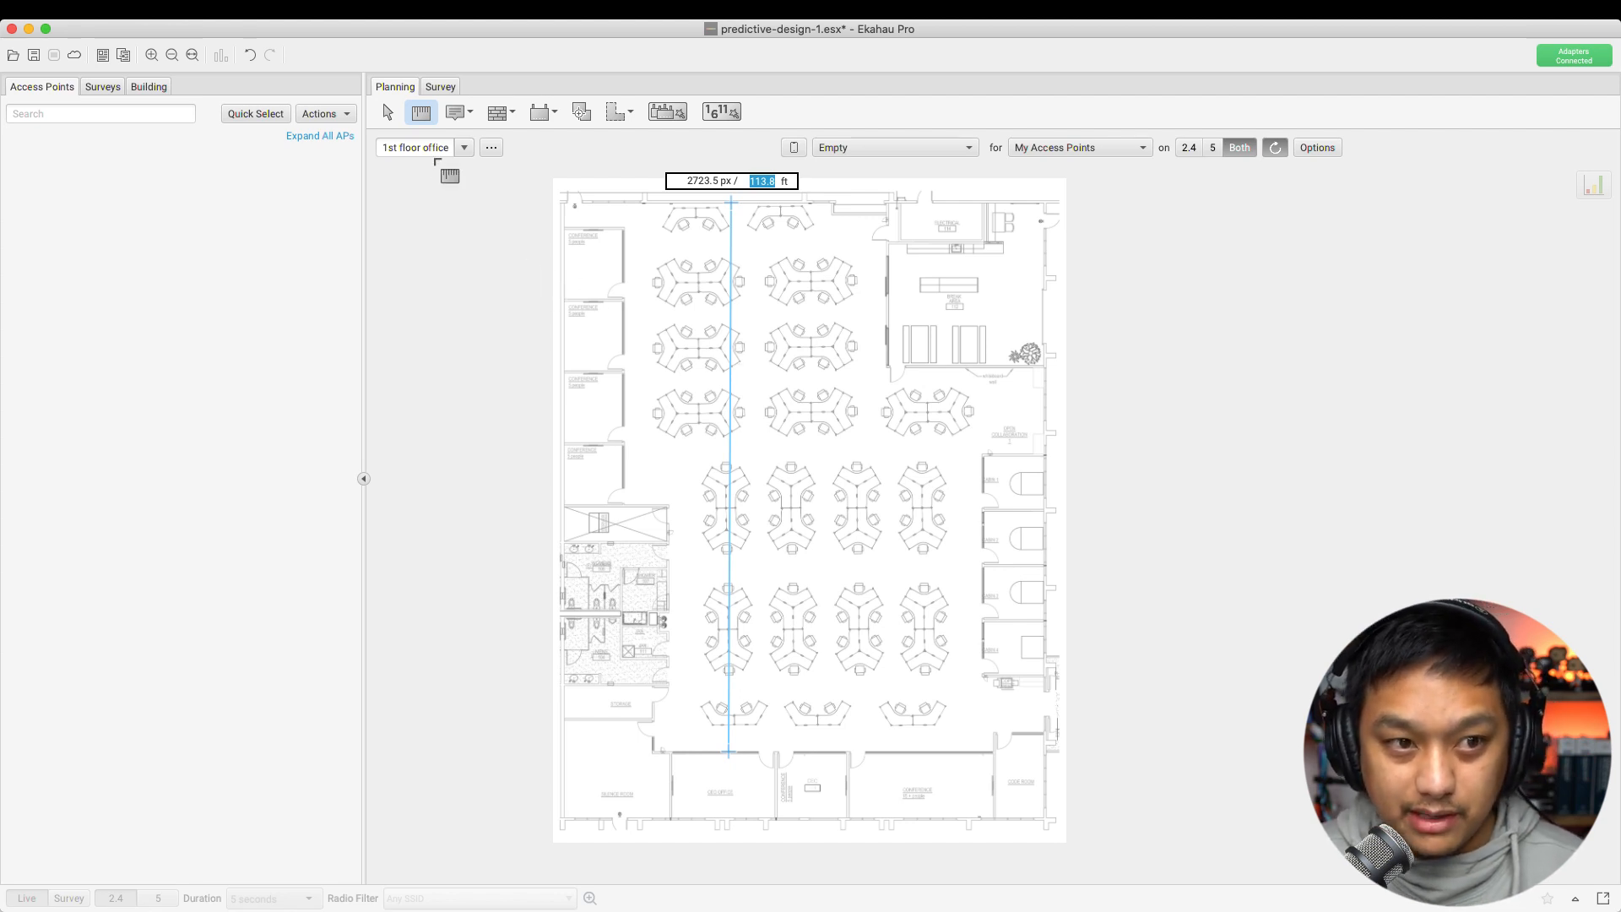
click(388, 112)
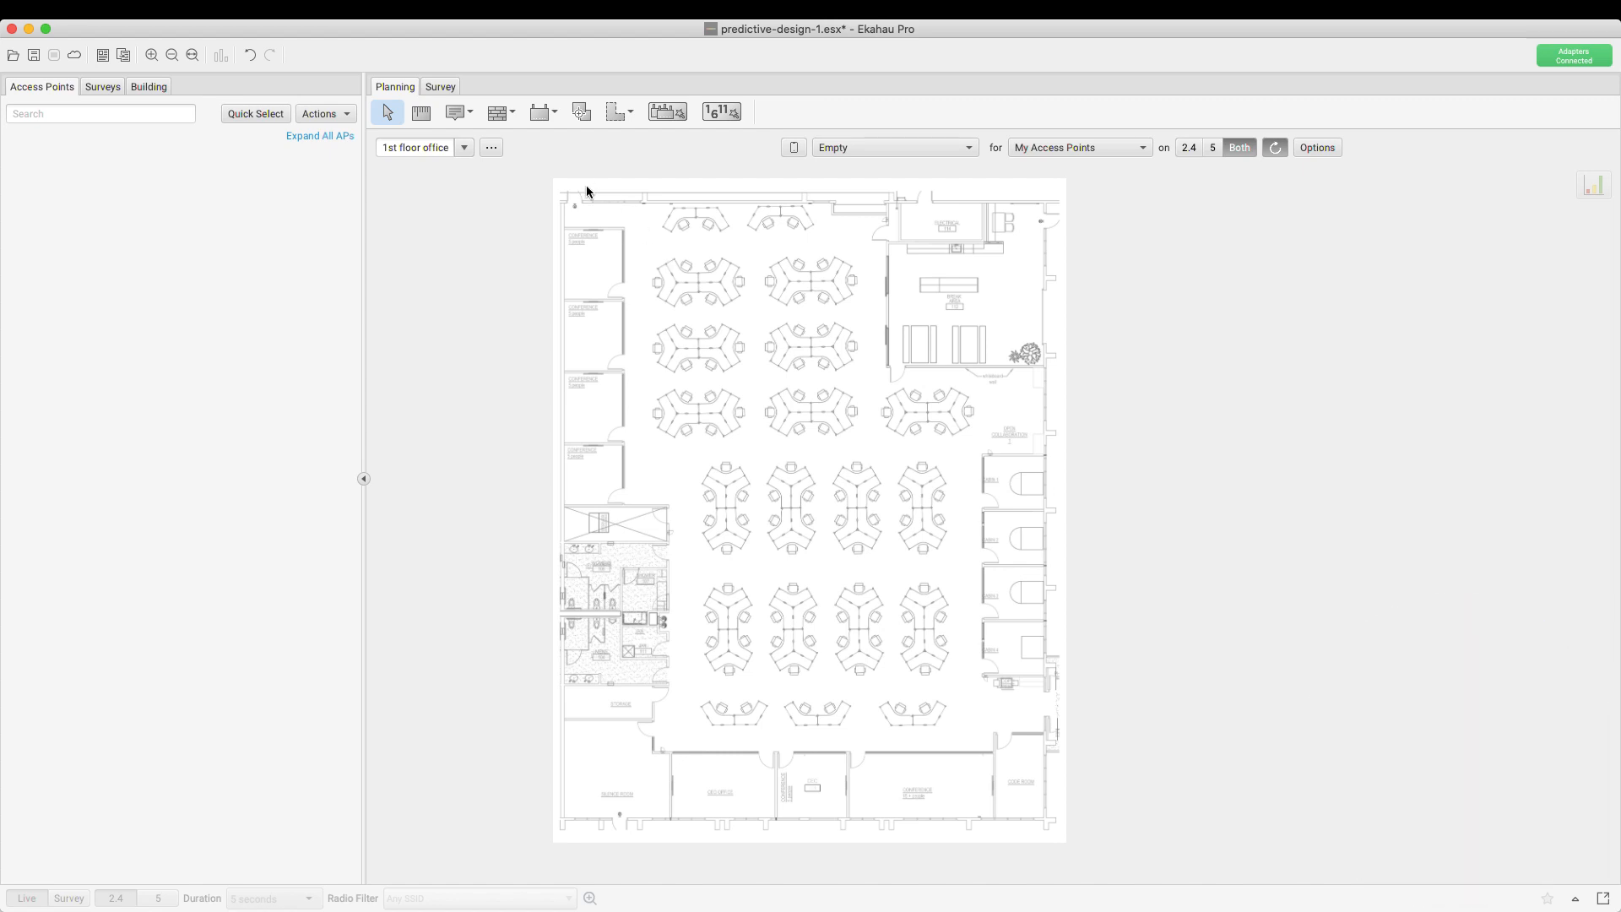
Open Coverage Requirements and preview the Location Tracking (RTLS), Aruba VHD and Cisco Design presets
click(243, 8)
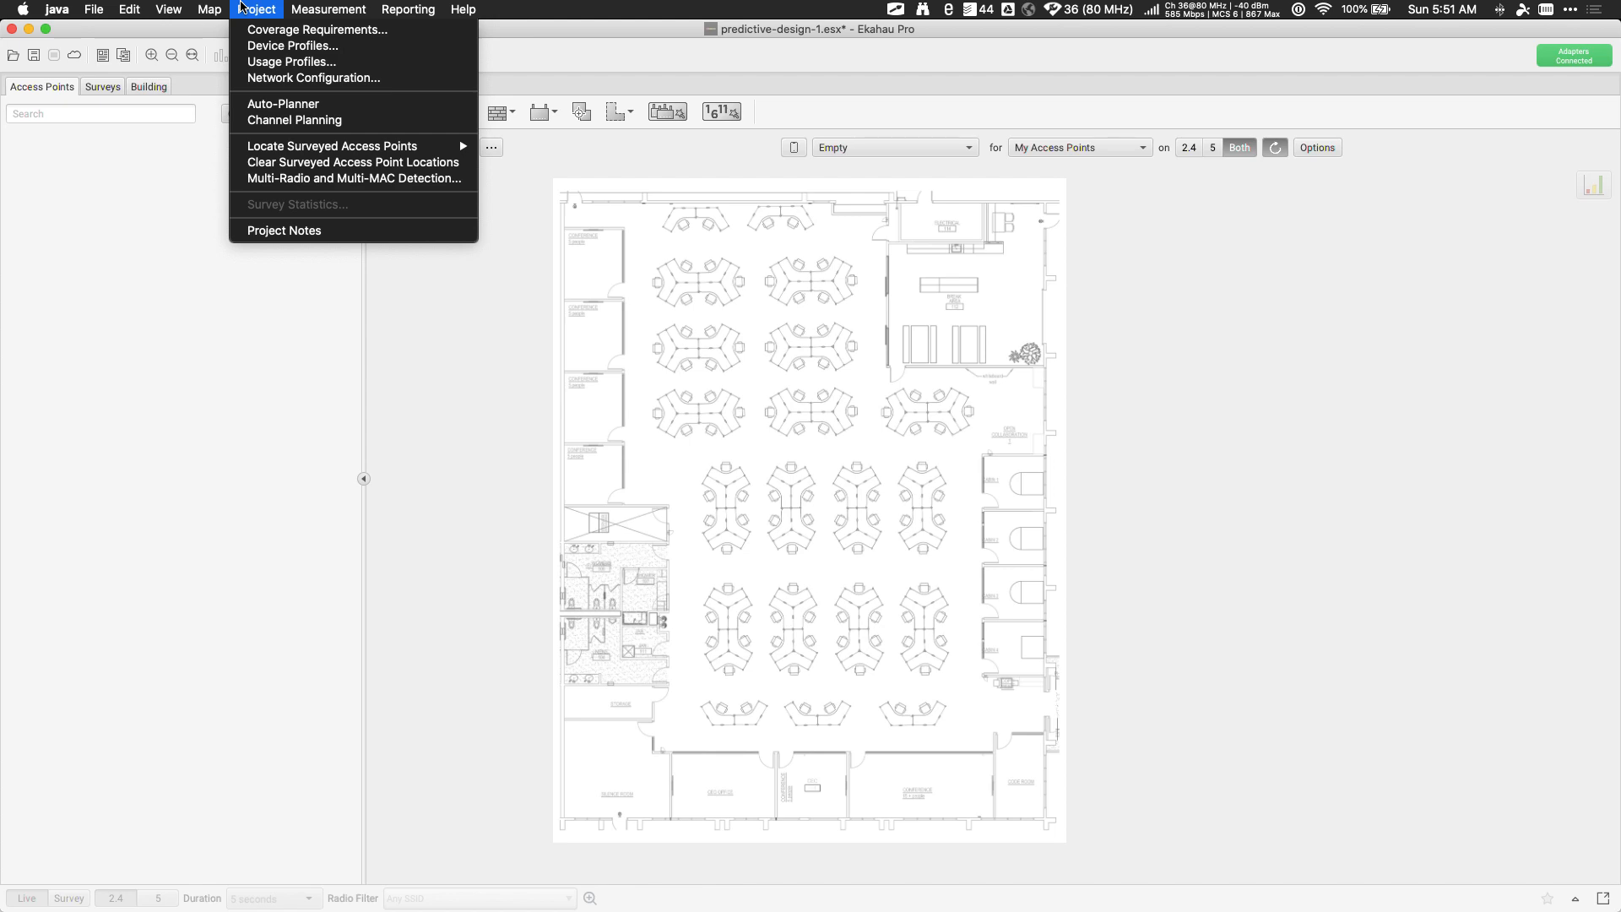
click(311, 32)
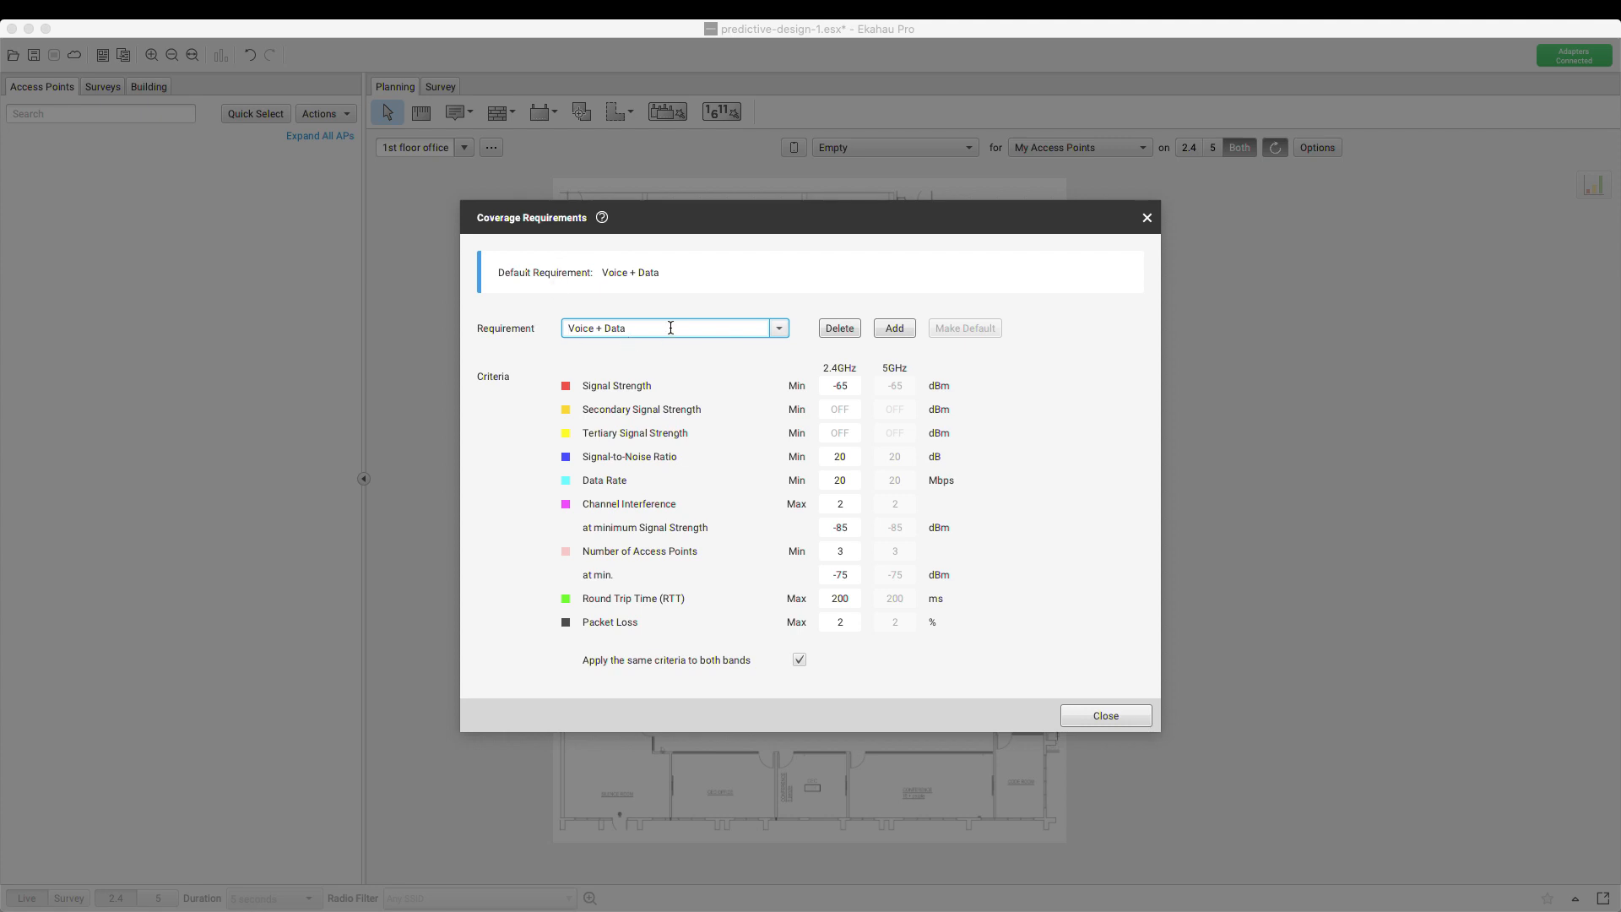
click(780, 329)
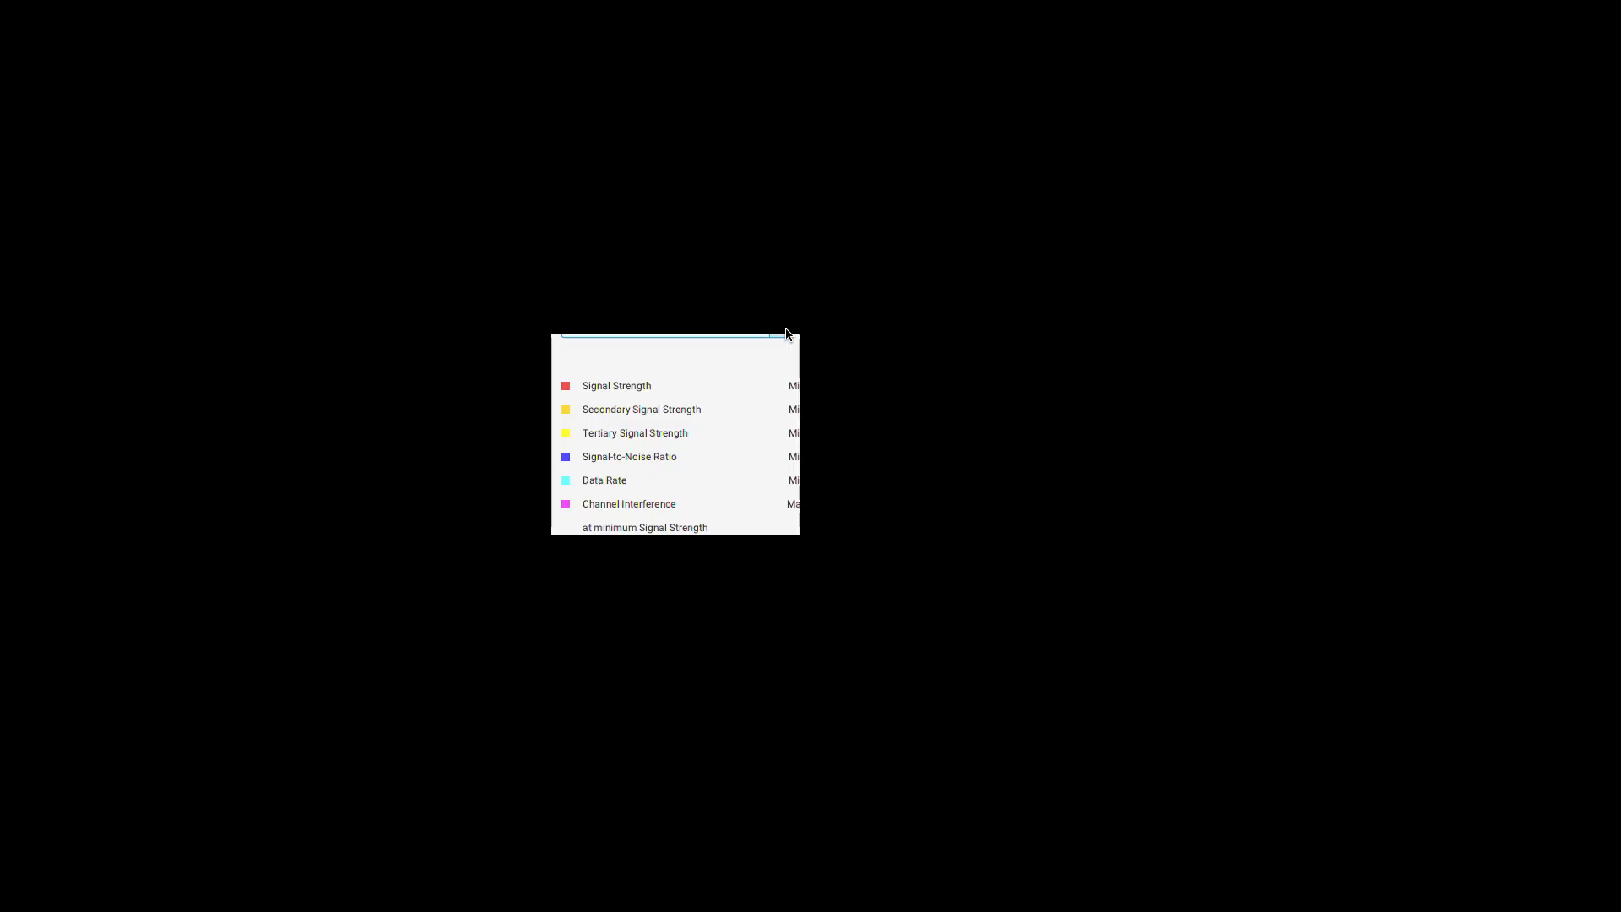
drag(783, 426, 776, 388)
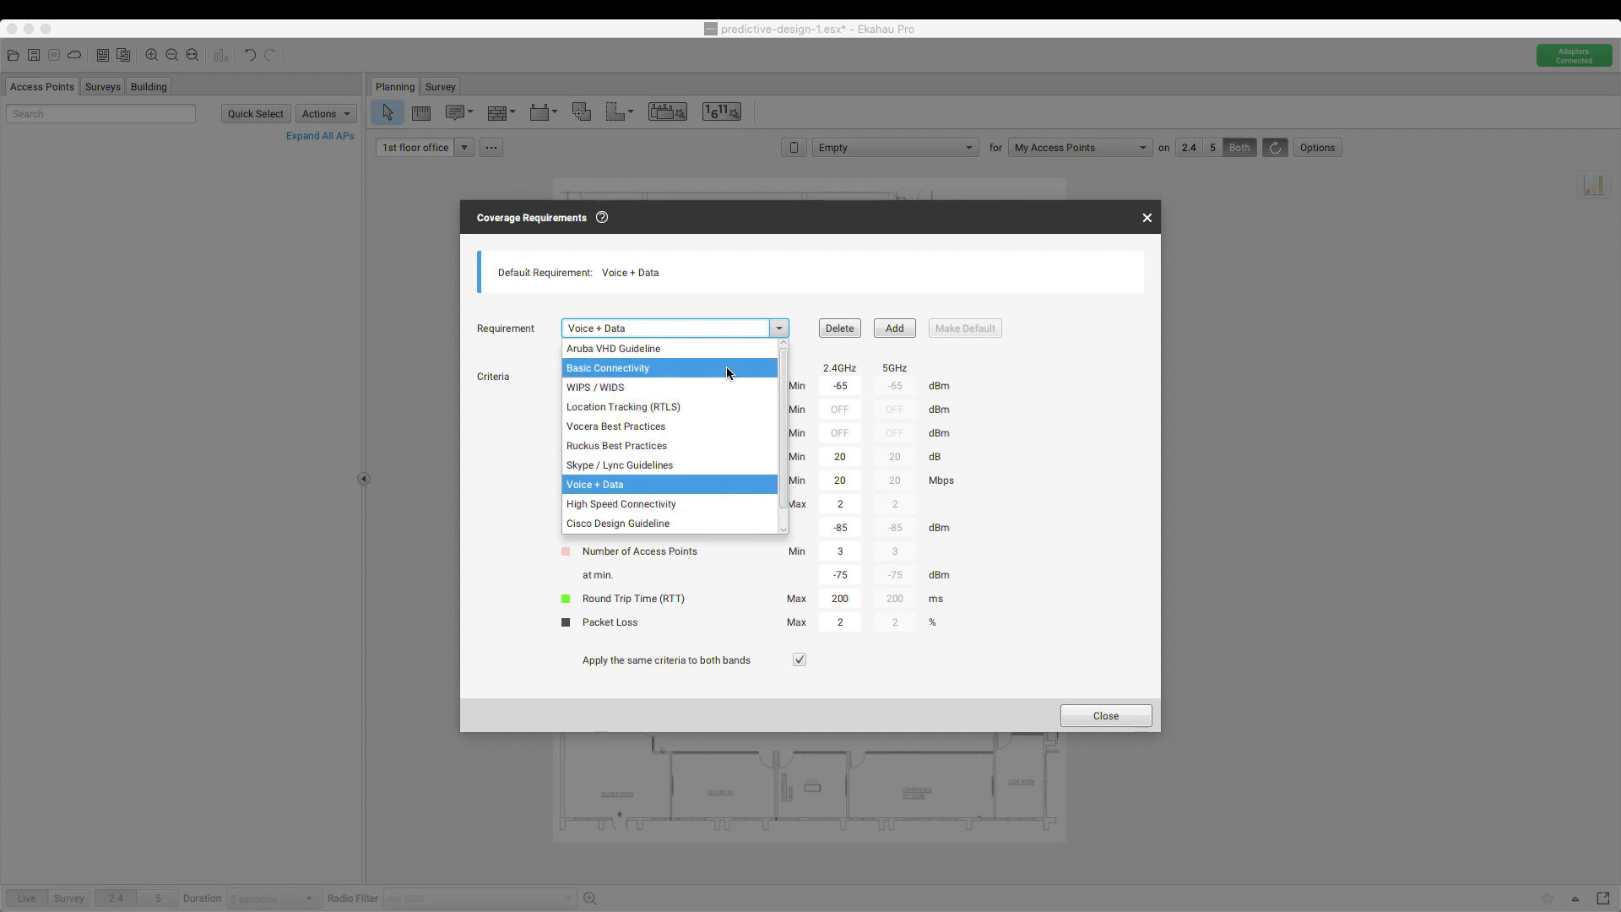
click(665, 407)
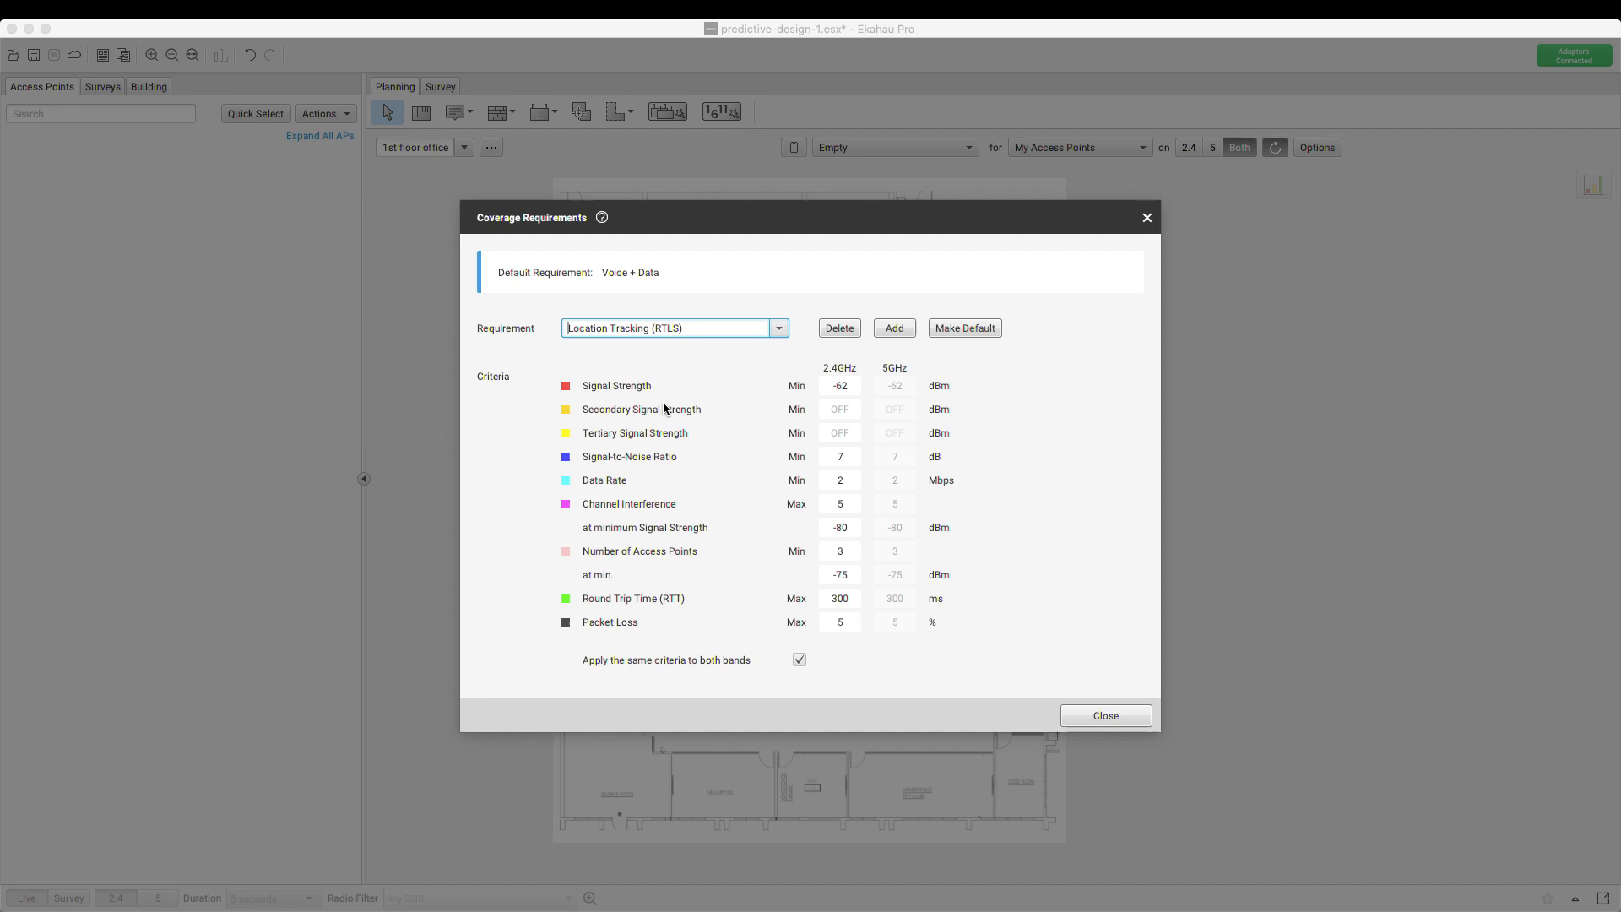
click(779, 329)
click(731, 355)
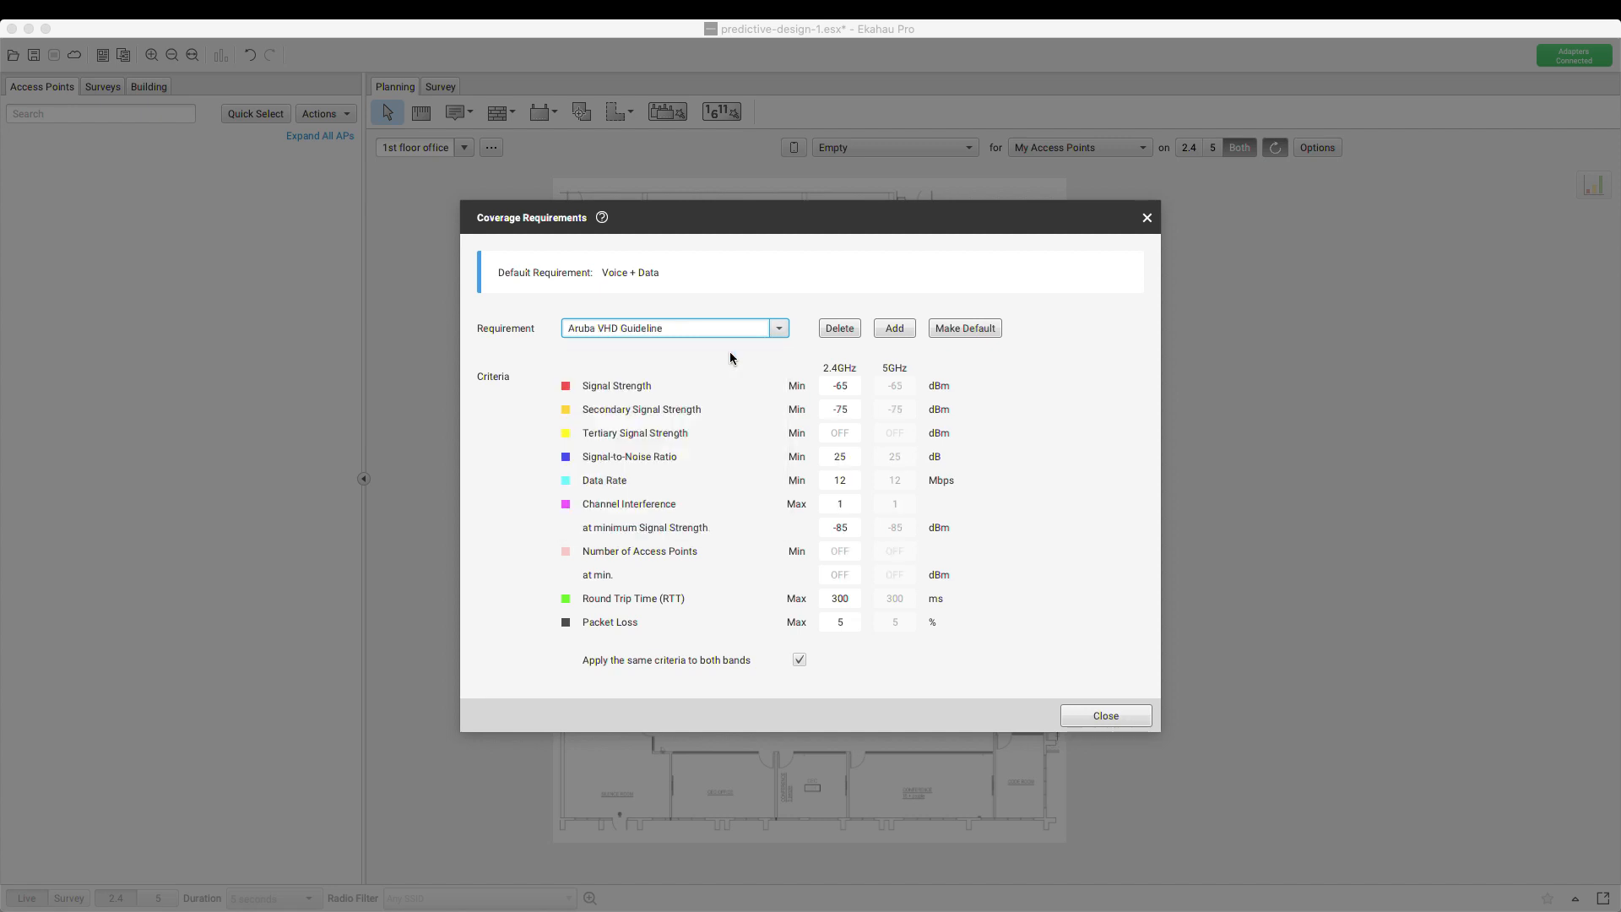
click(778, 329)
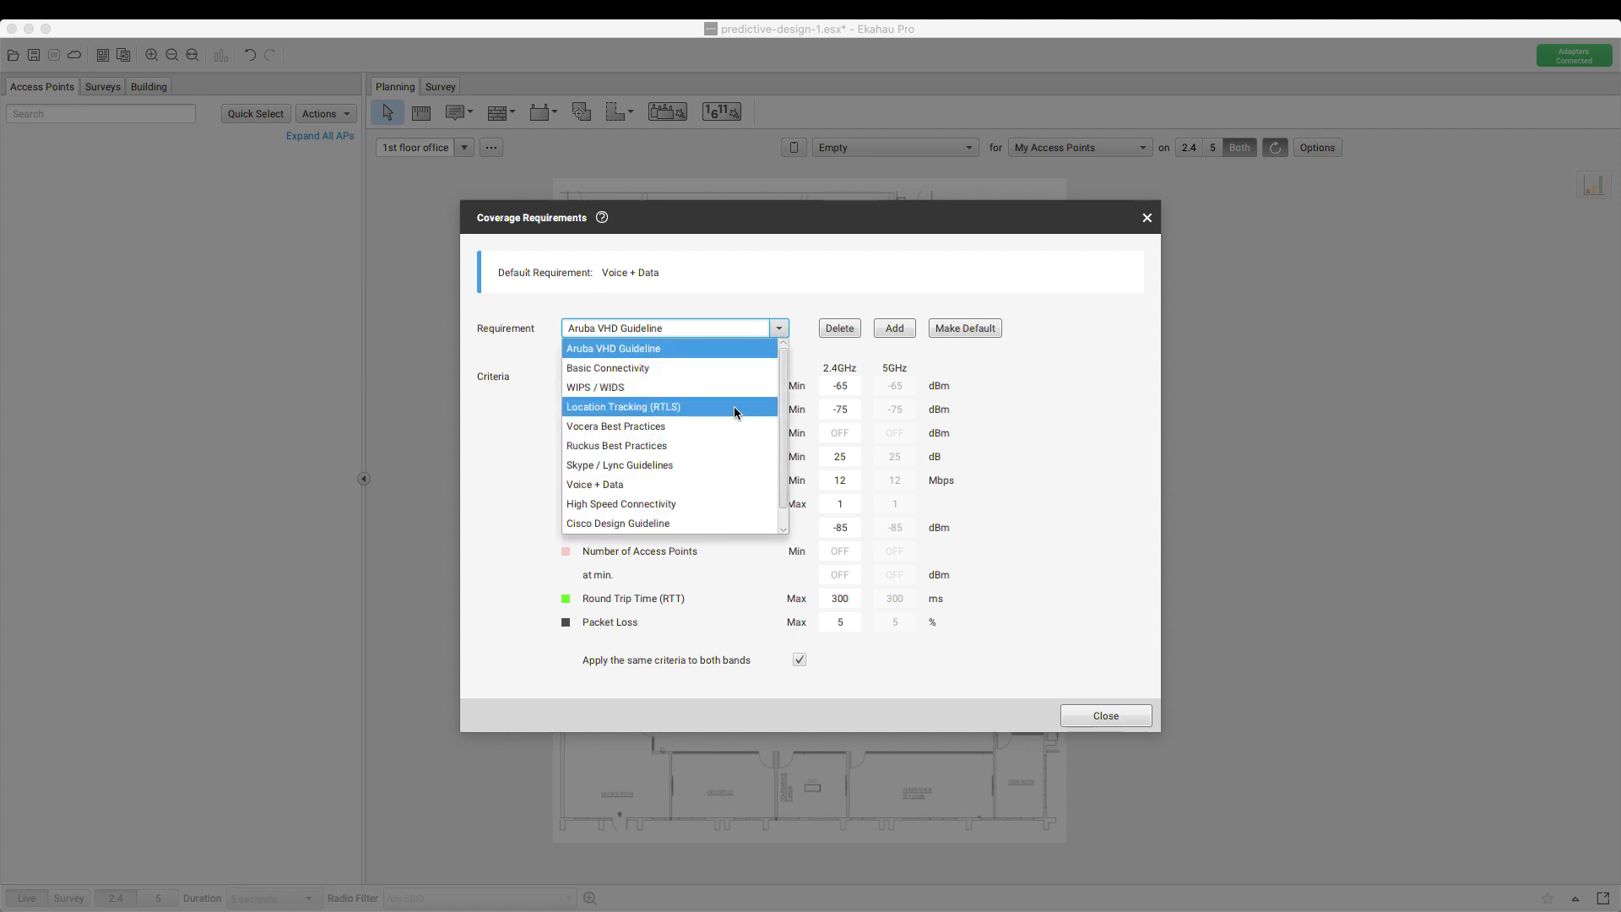
scroll(736, 409, down, 1)
click(672, 505)
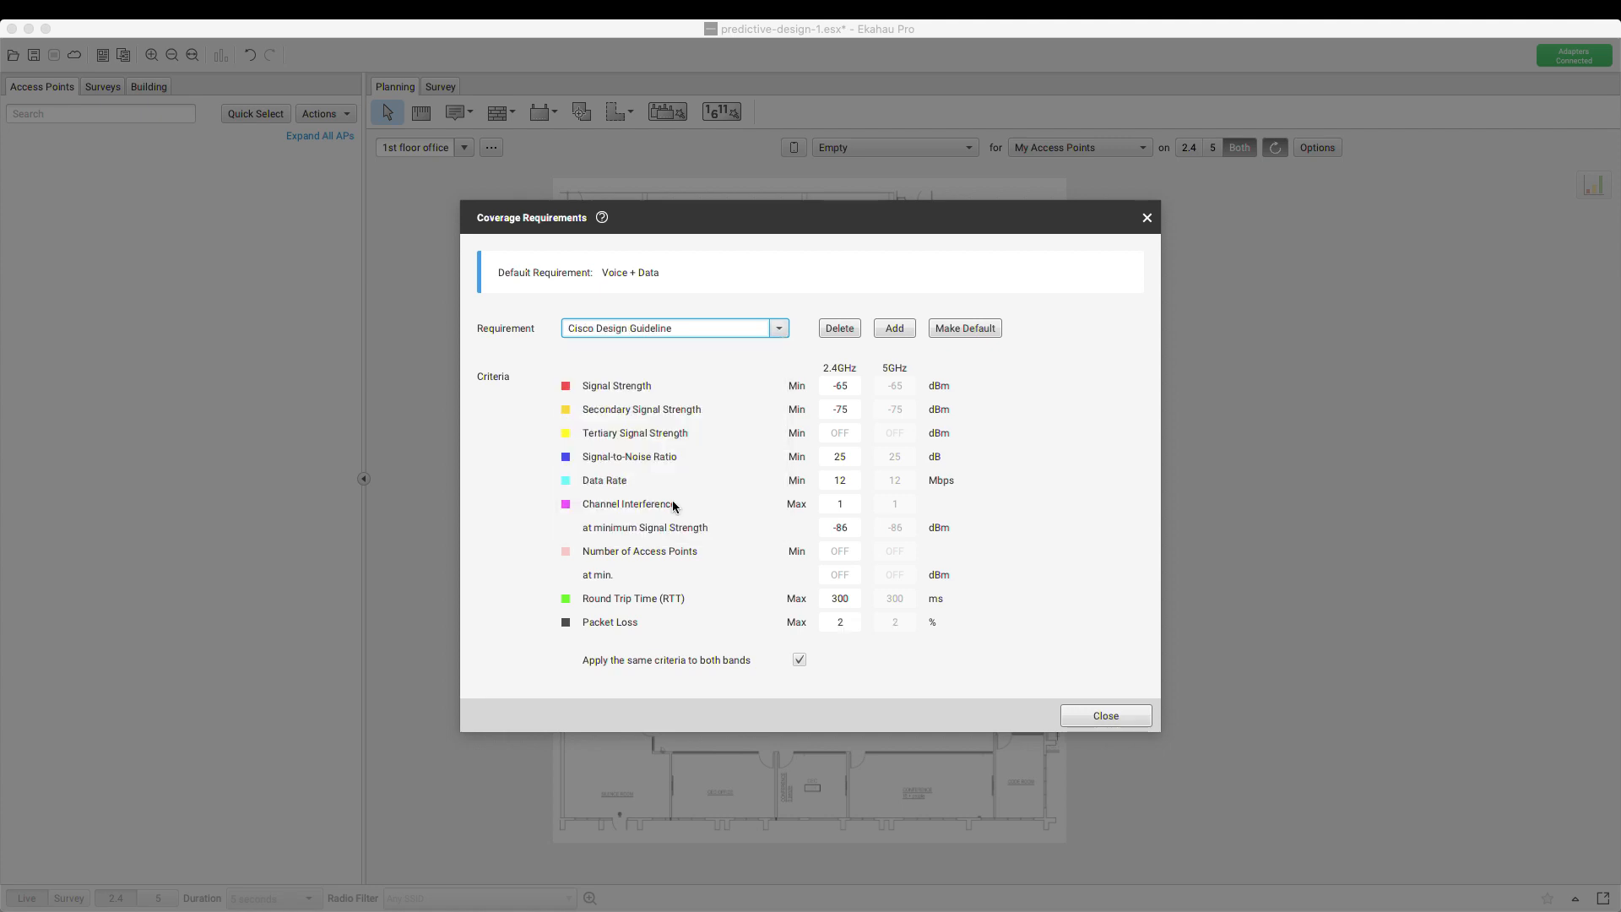
Preview the Ruckus and Vocera Best Practices presets, leaving Vocera Best Practices selected
click(775, 328)
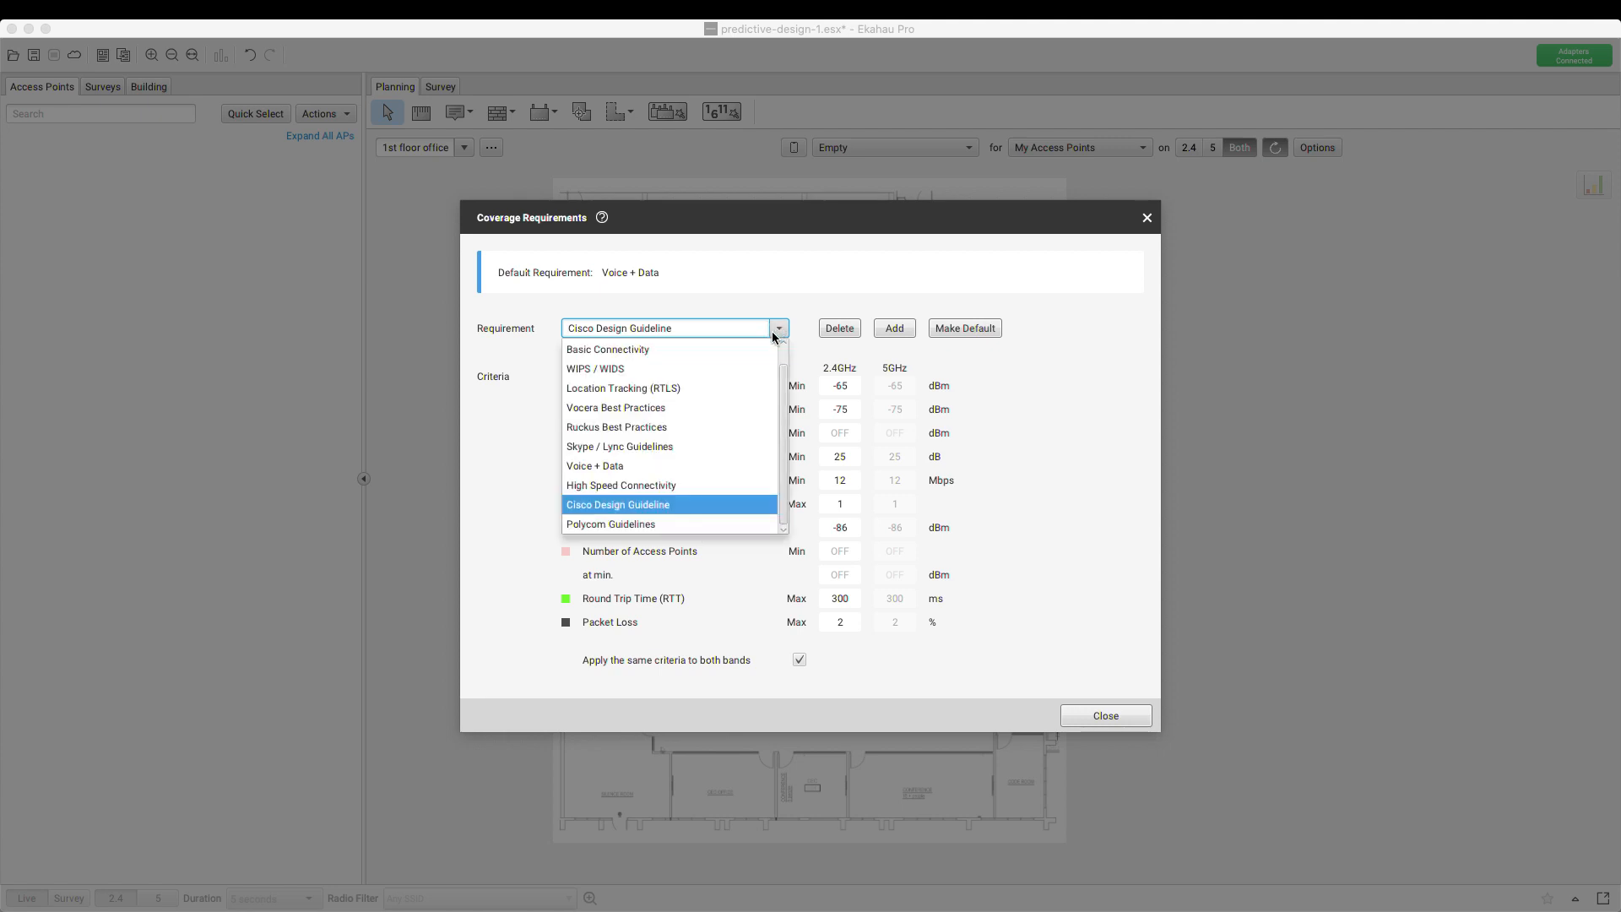
click(696, 421)
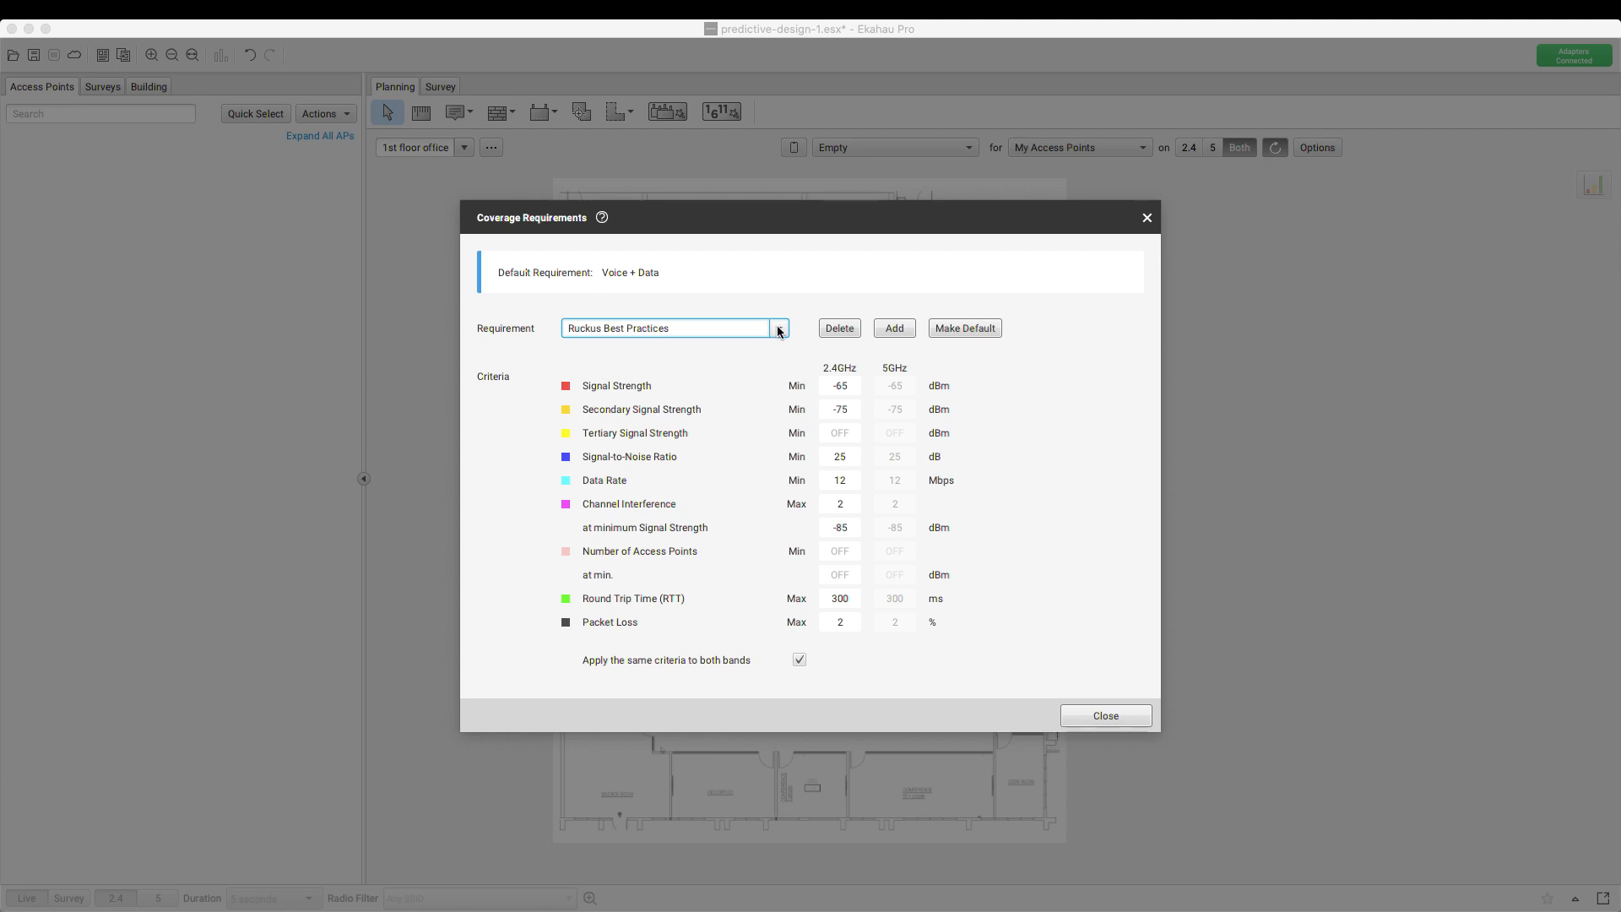
click(774, 328)
click(660, 412)
click(778, 336)
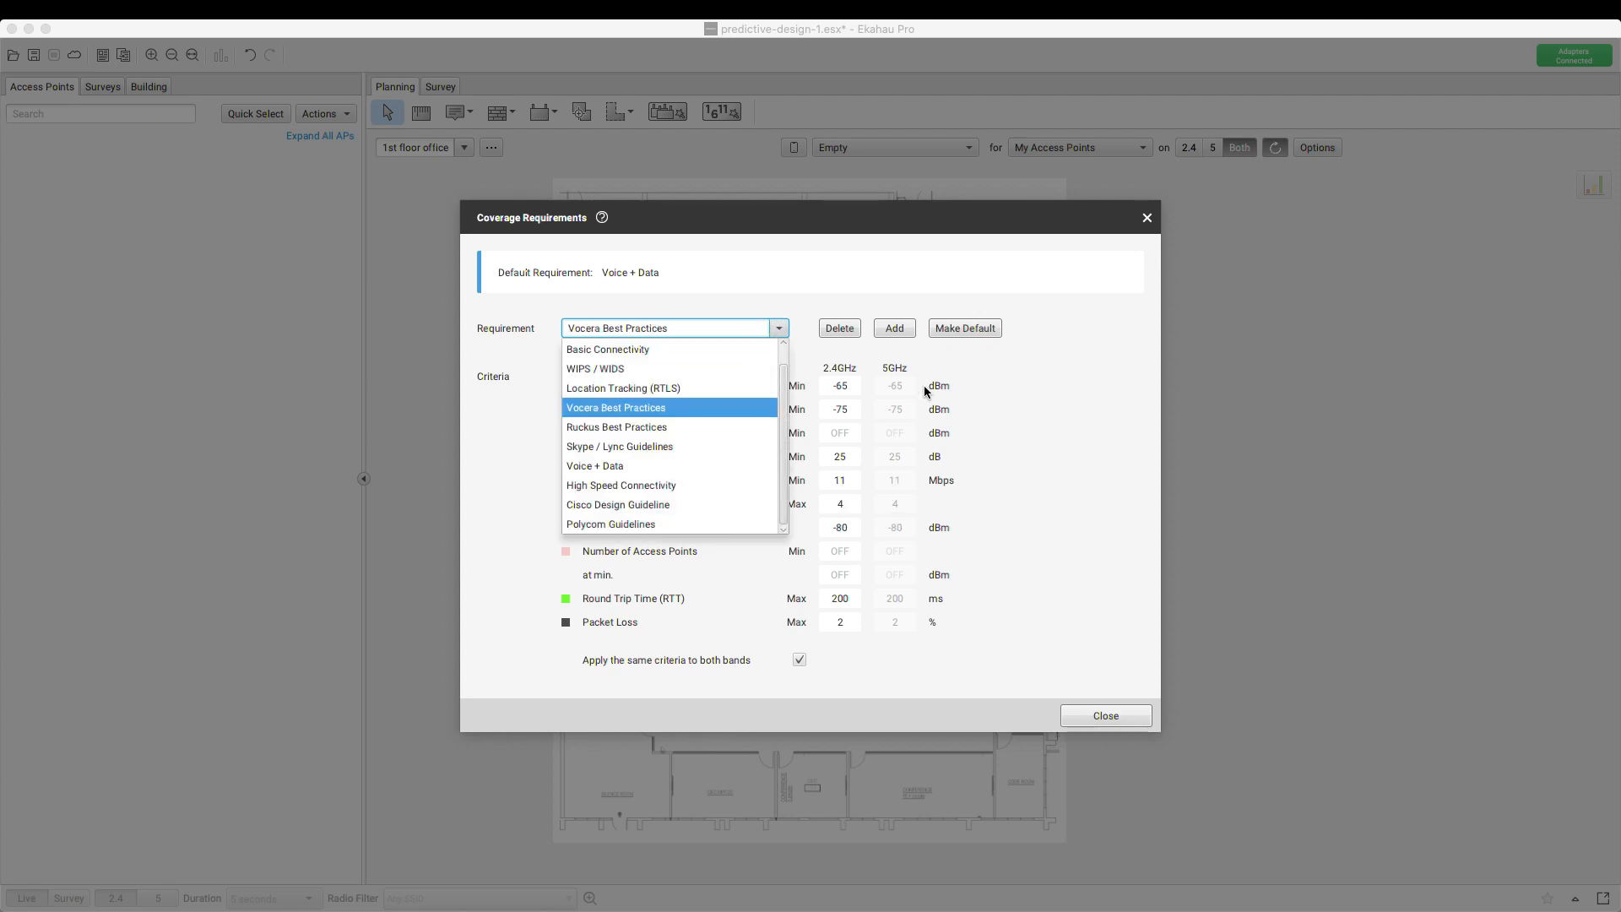
click(1011, 383)
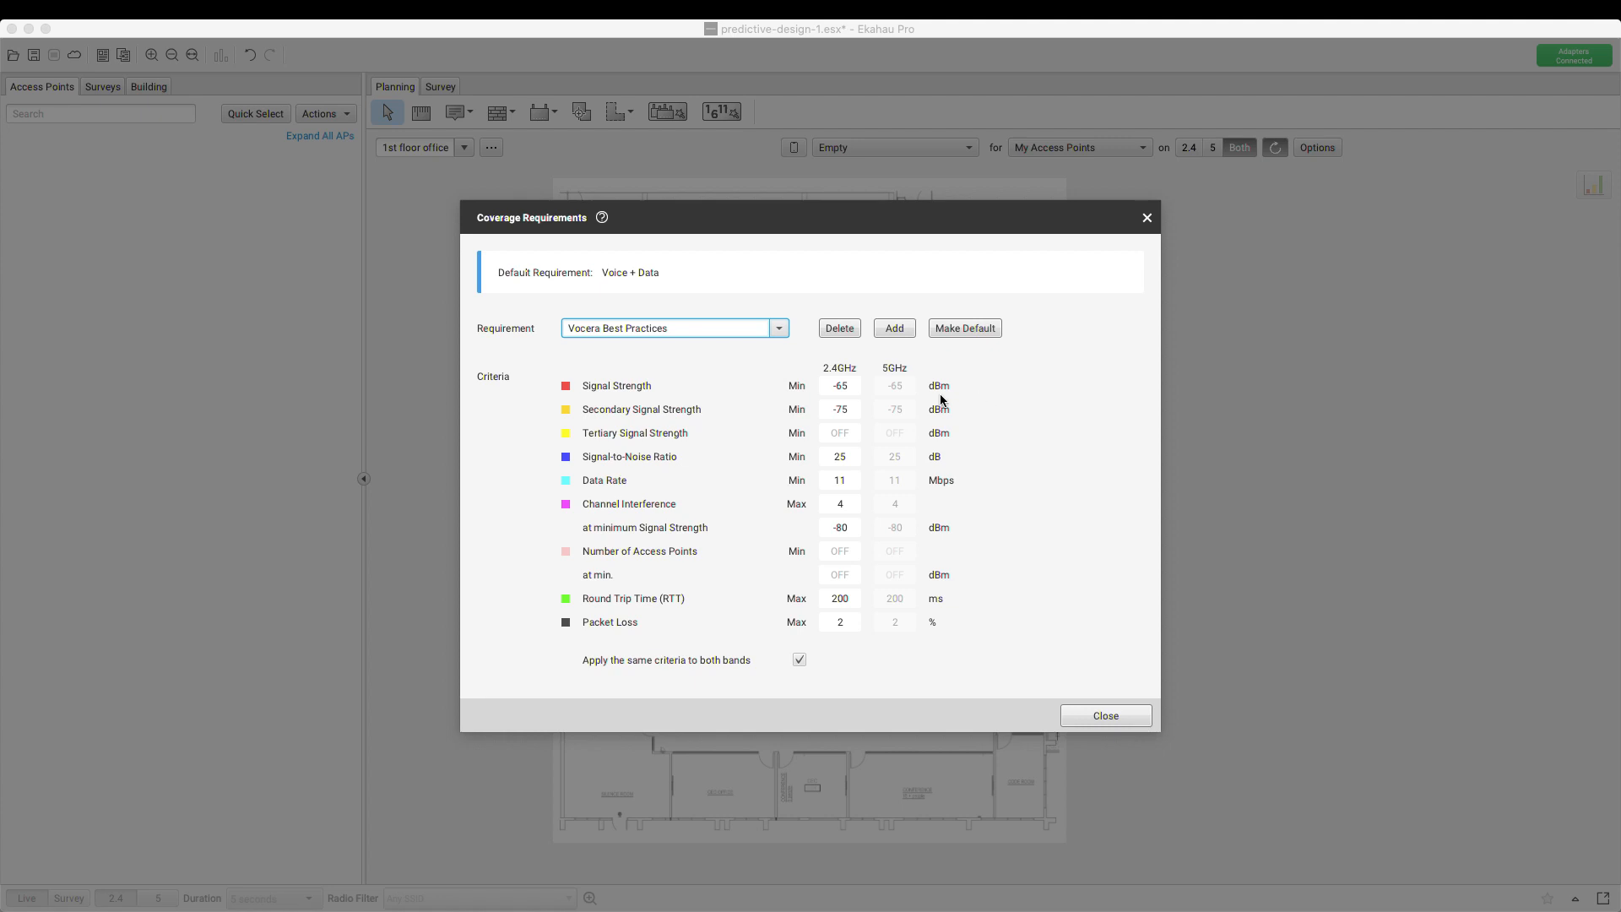
click(779, 331)
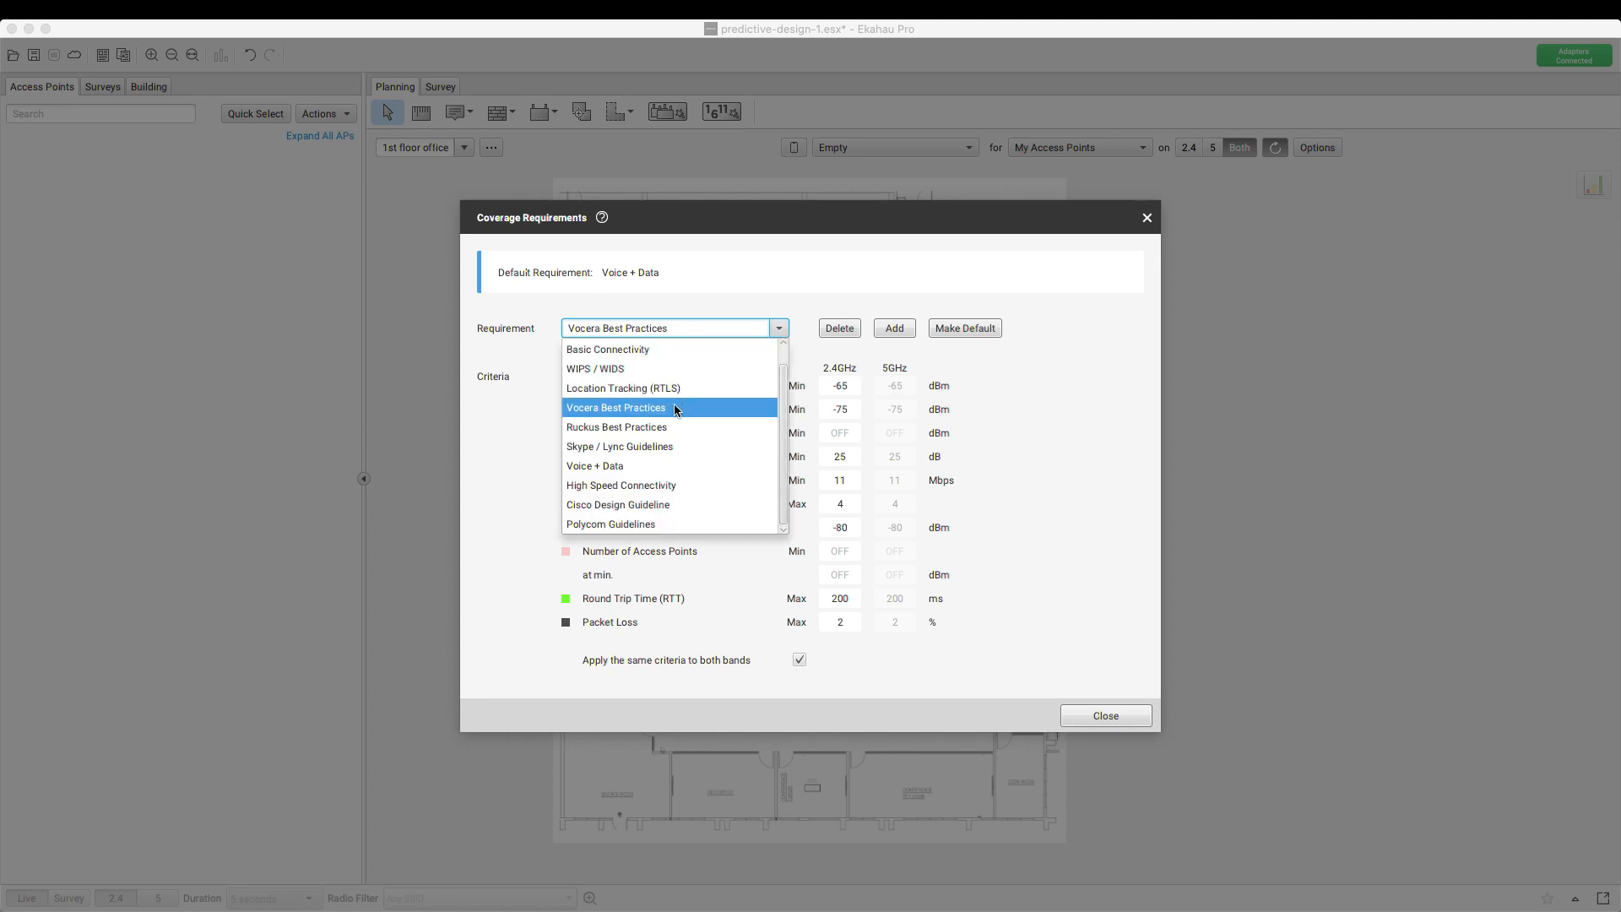
scroll(675, 407, up, 1)
scroll(675, 409, down, 1)
click(1013, 394)
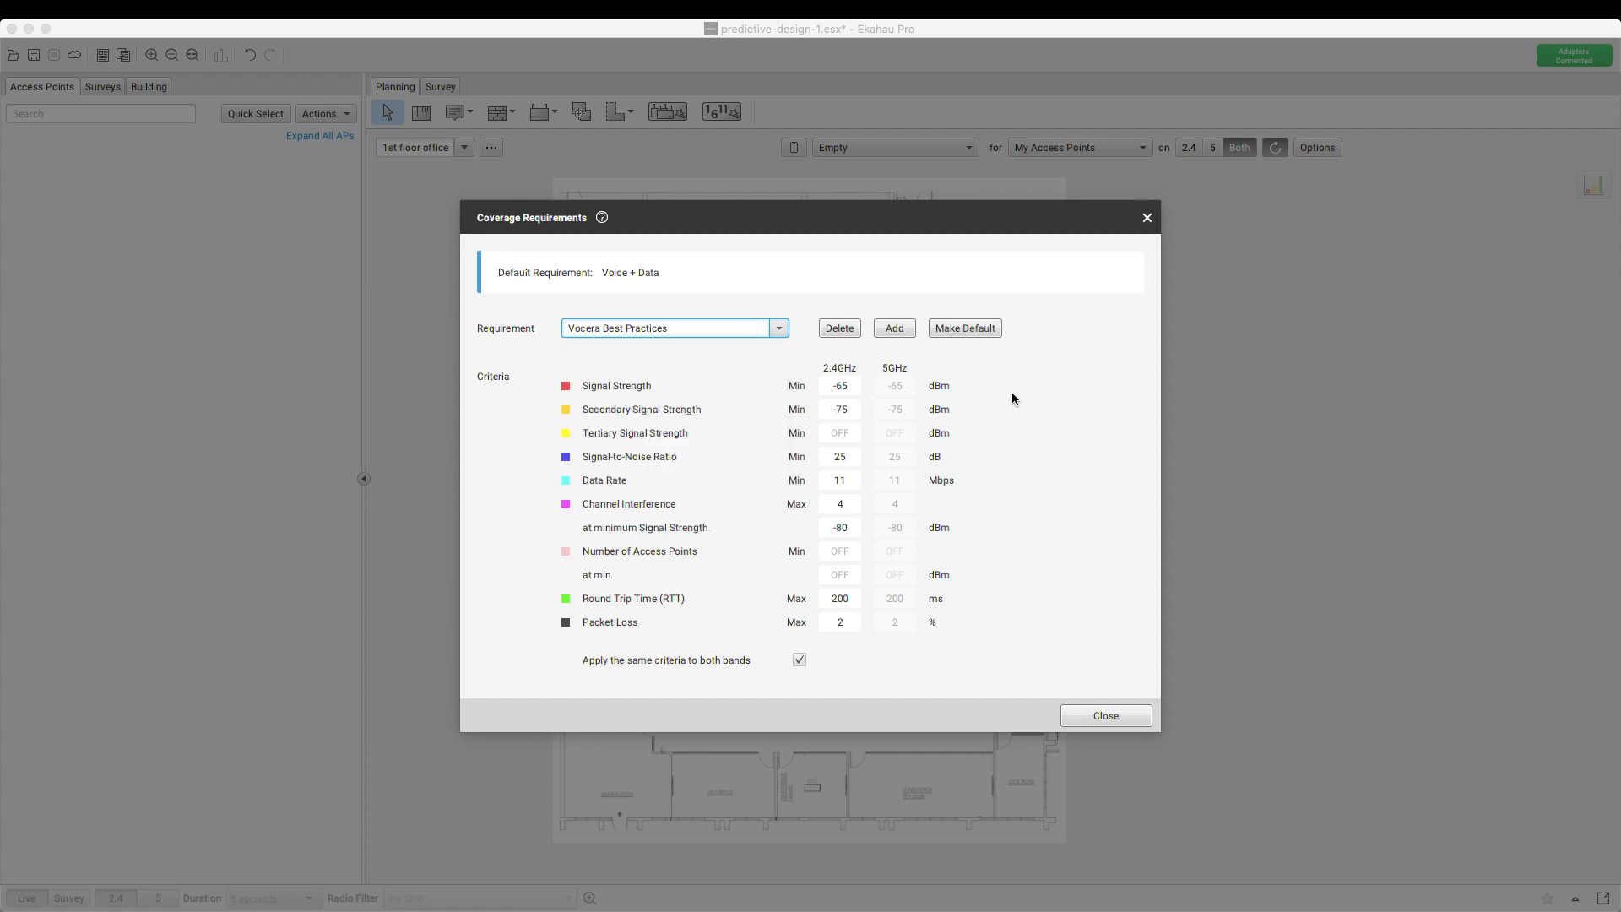
Add a requirement named 'CTS Best Practices' with per-band criteria and 2.4GHz signal -67 dBm
click(895, 329)
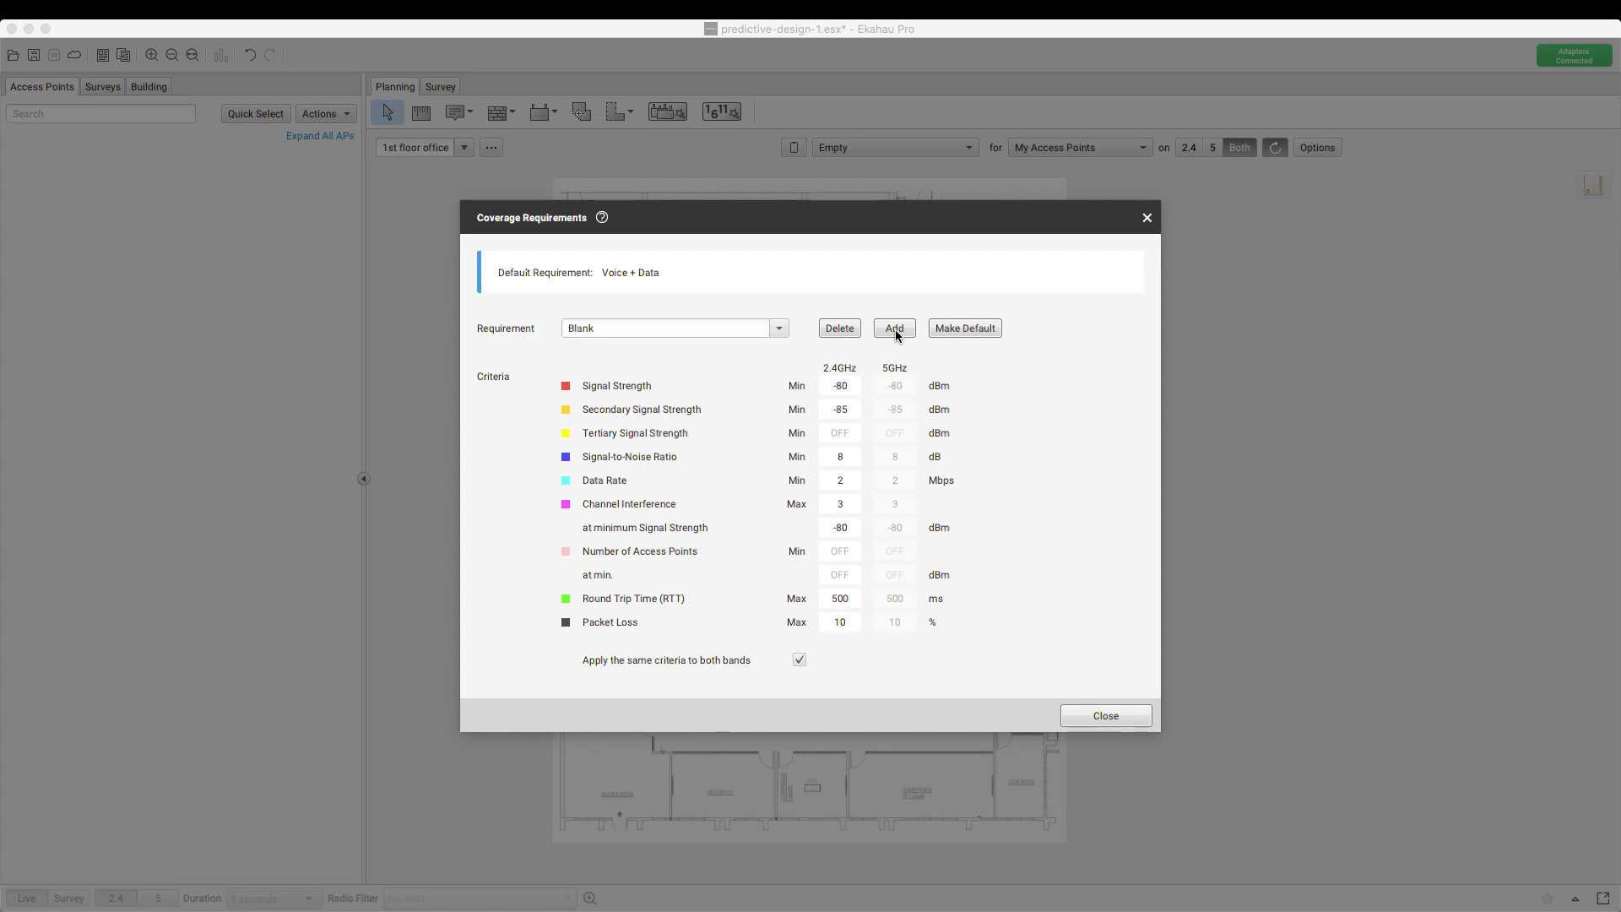
double_click(701, 330)
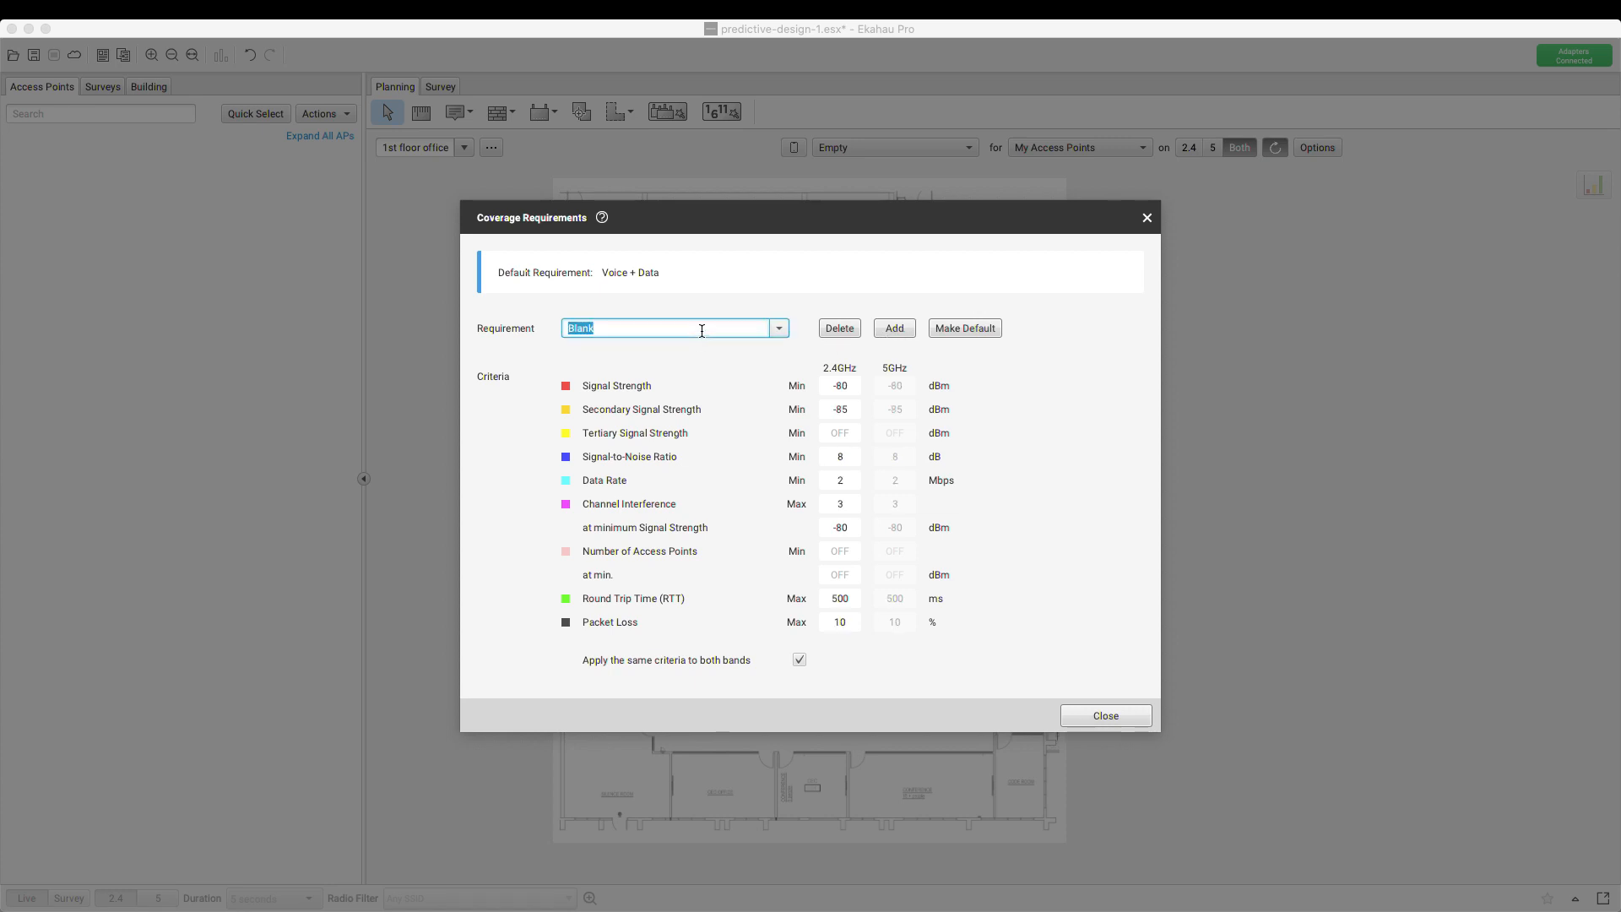
text(CTS Best Practices)
click(799, 661)
click(840, 386)
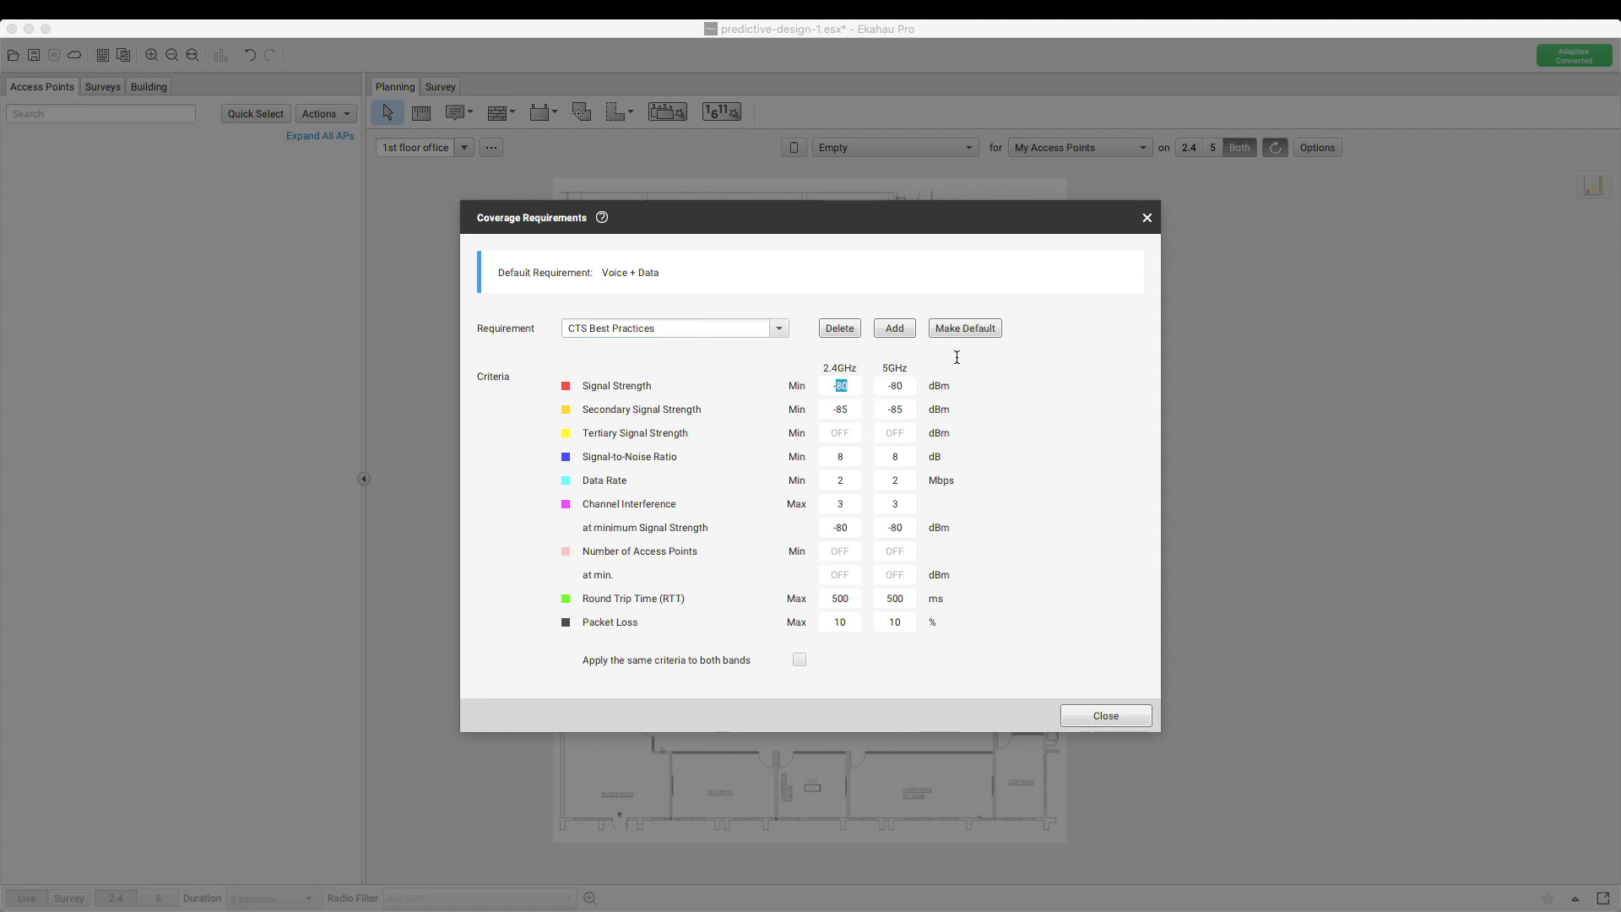
text(-67)
key(Tab)
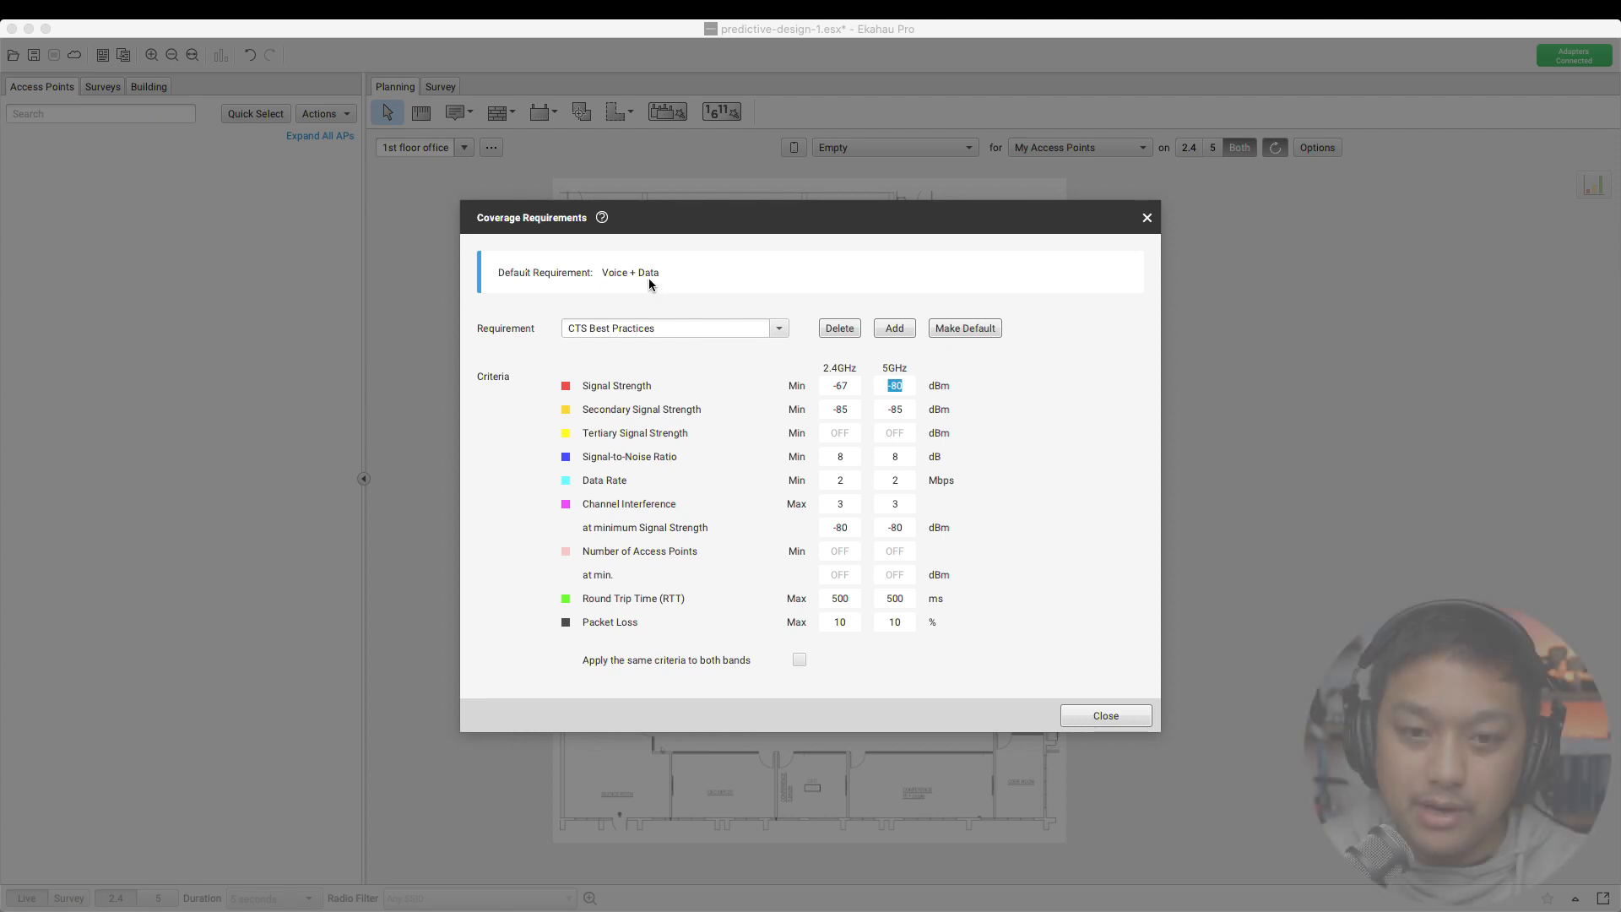
Load Basic Connectivity criteria, rename the requirement 'CTS Best Practices', and make it the default
click(778, 328)
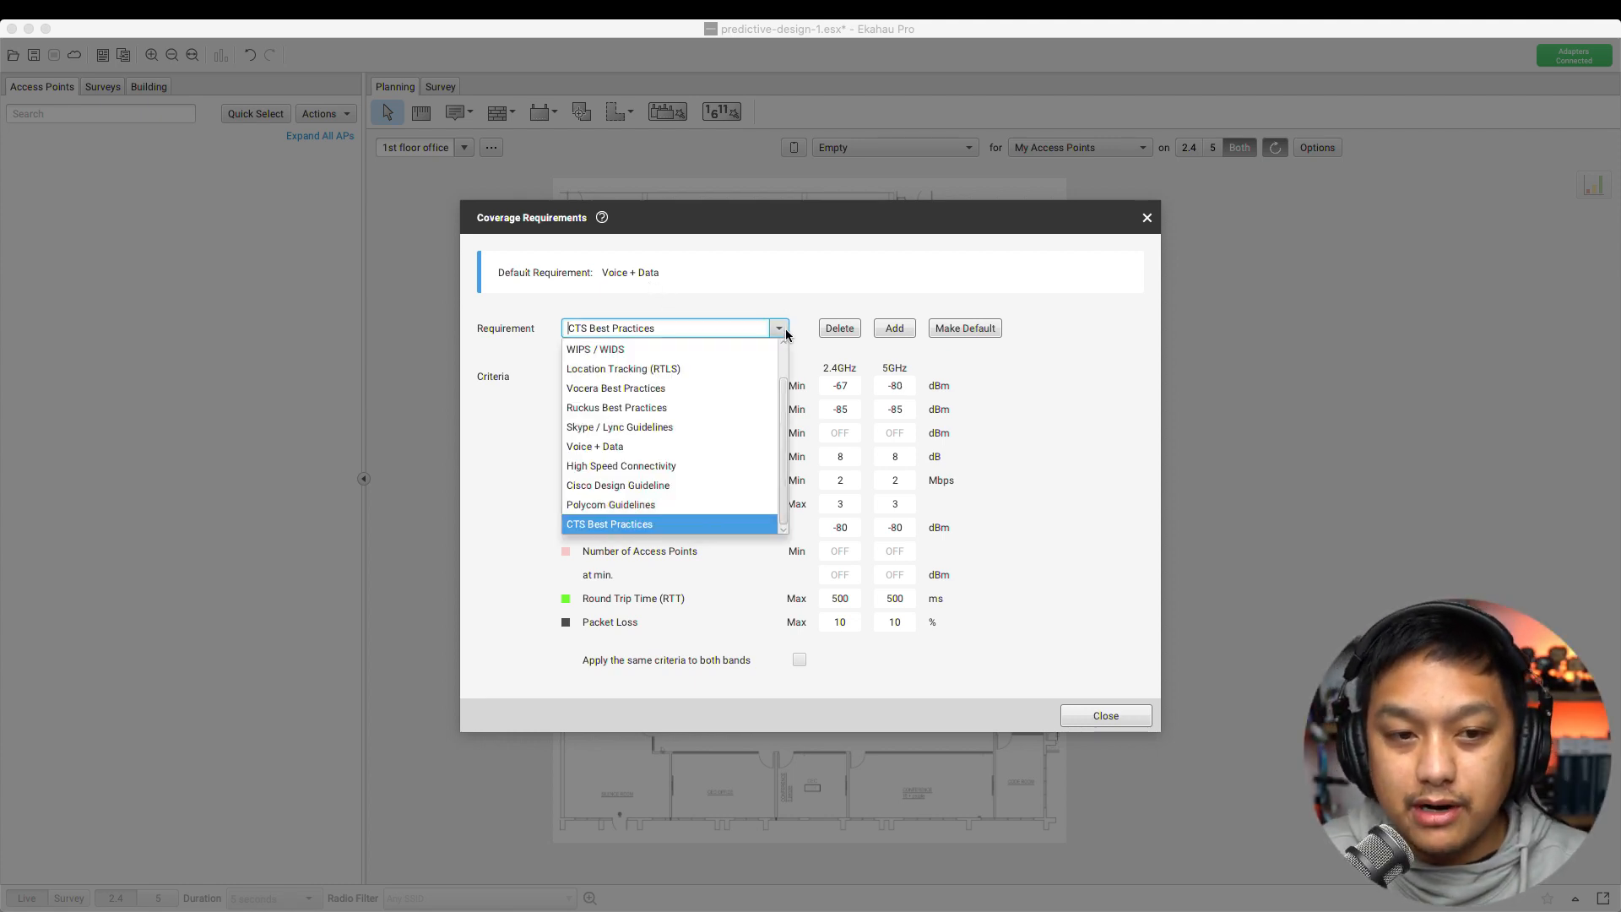
scroll(645, 419, up, 1)
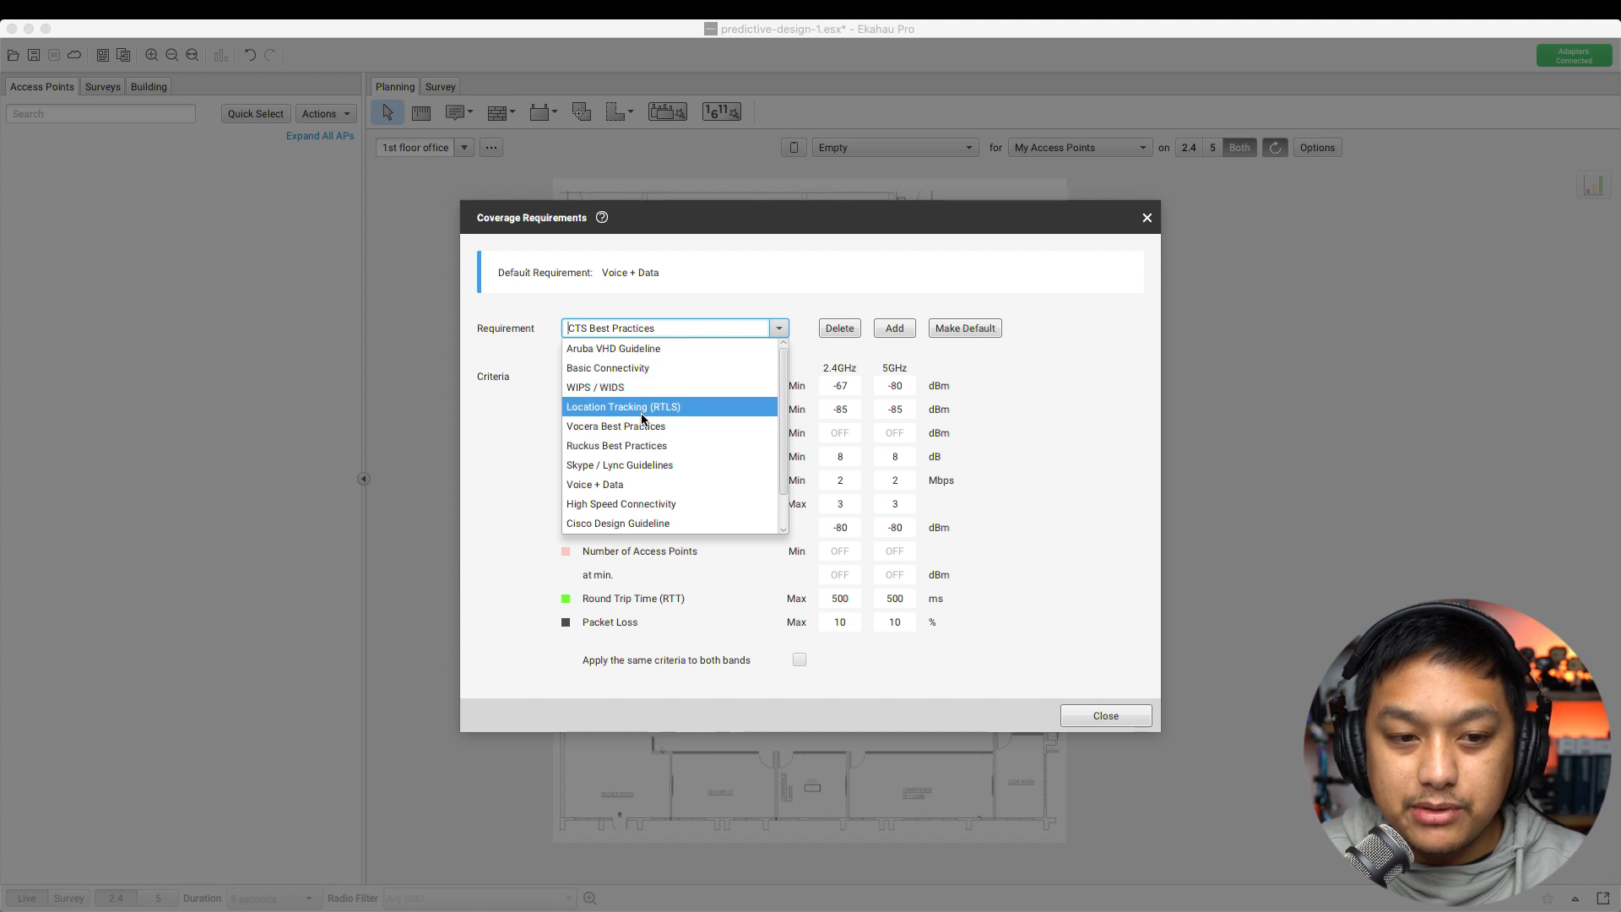
click(602, 373)
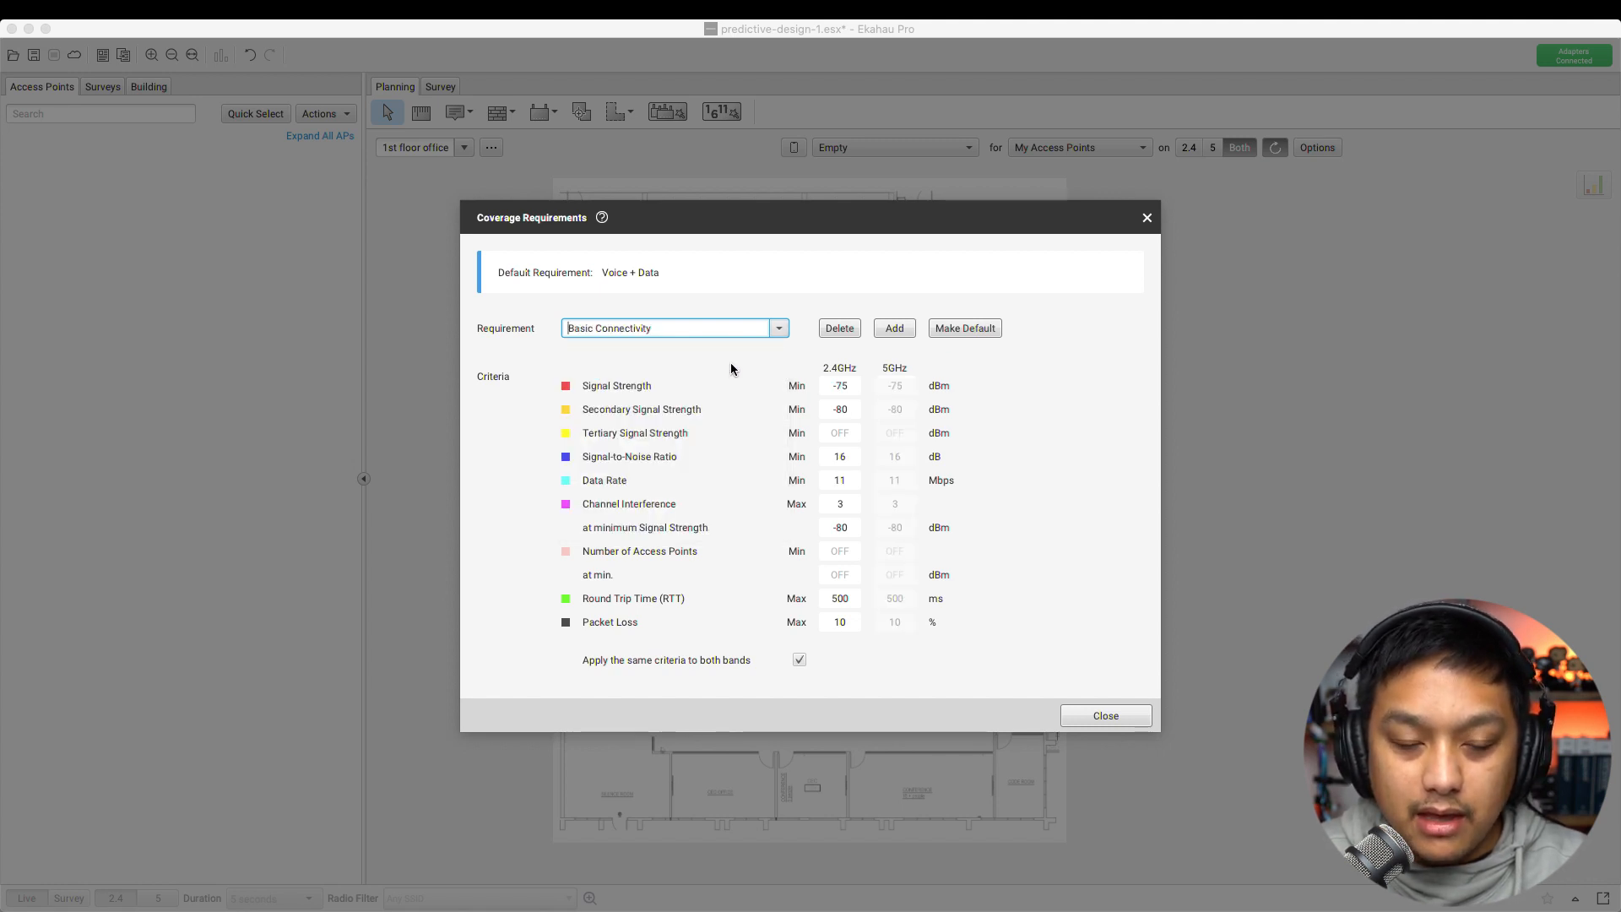
double_click(684, 330)
key(super+a)
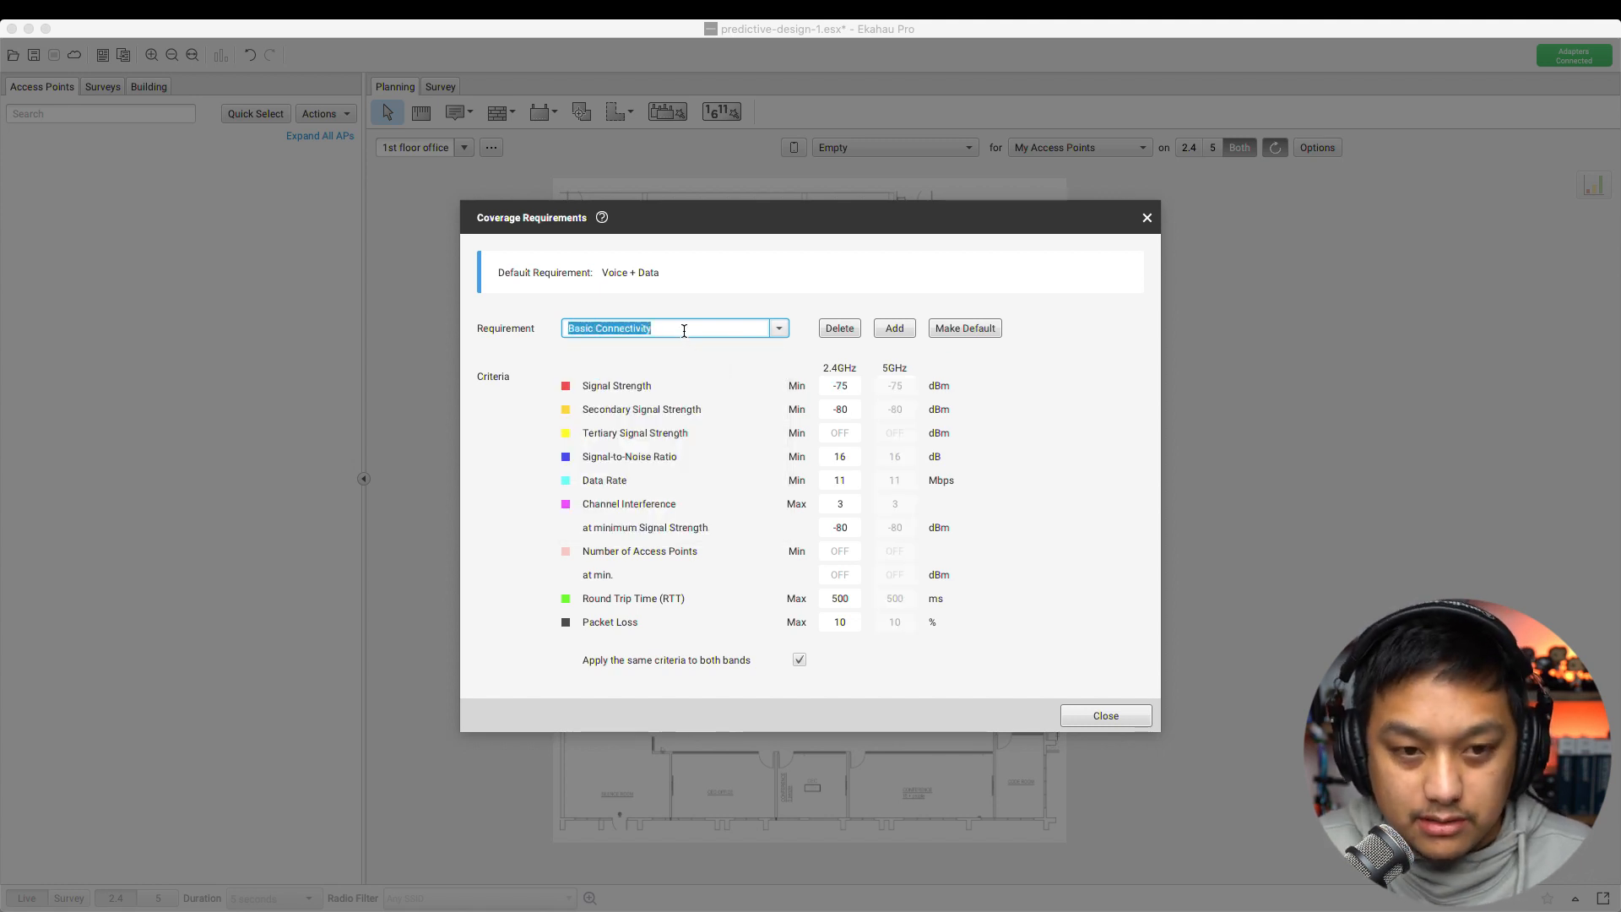
text(CTS Best prac)
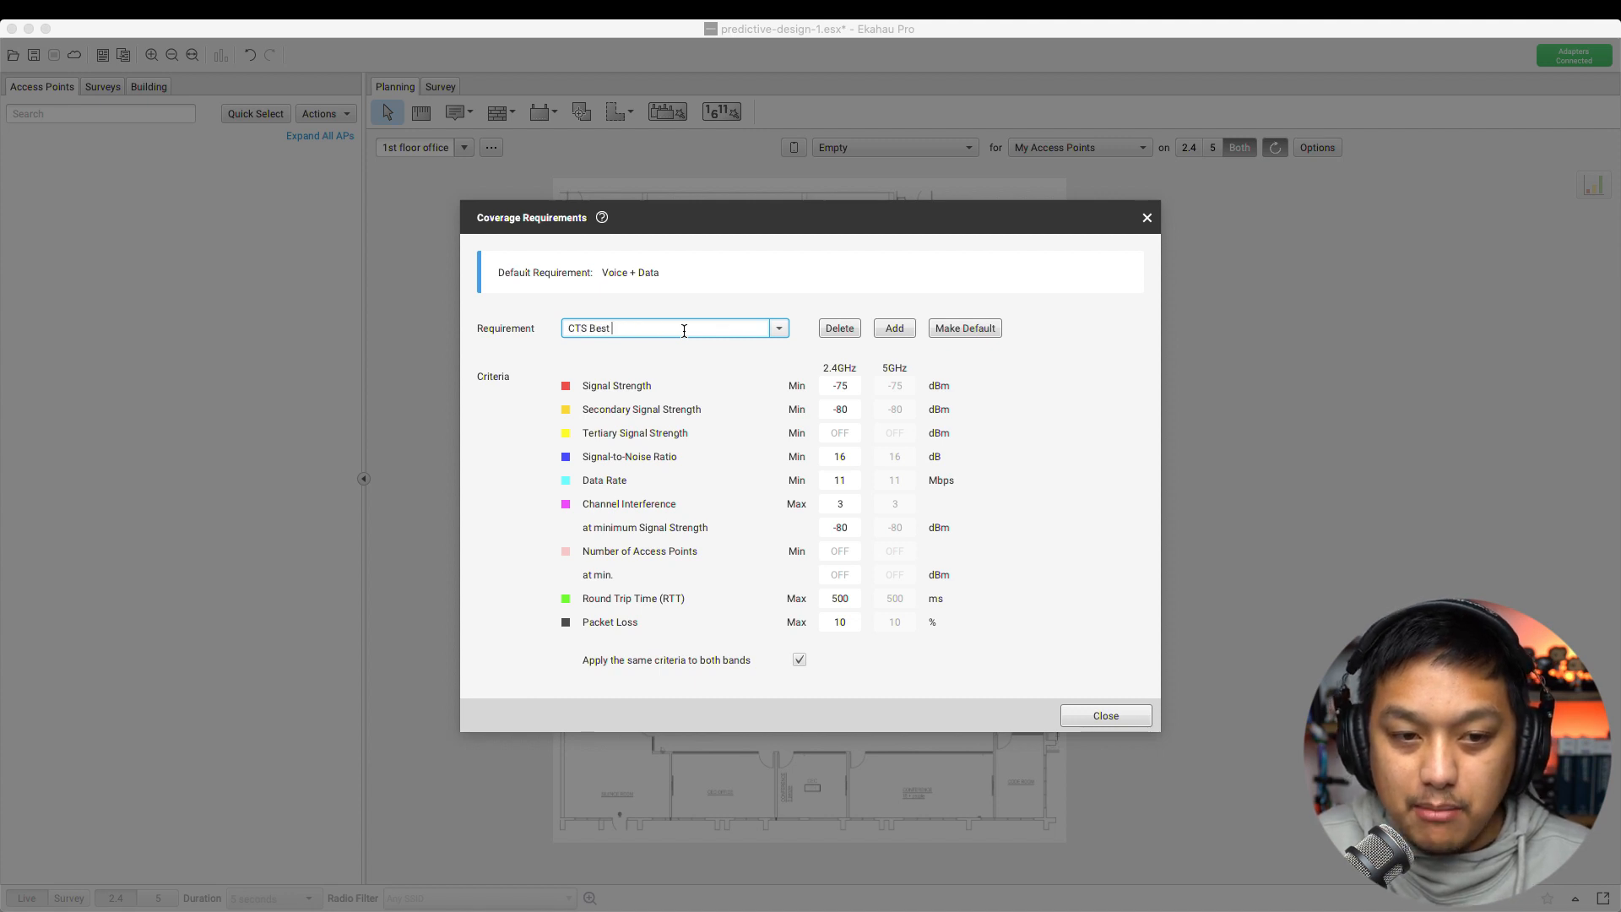
key(BackSpace)
key(BackSpace)
key(BackSpace)
key(BackSpace)
text(Practices)
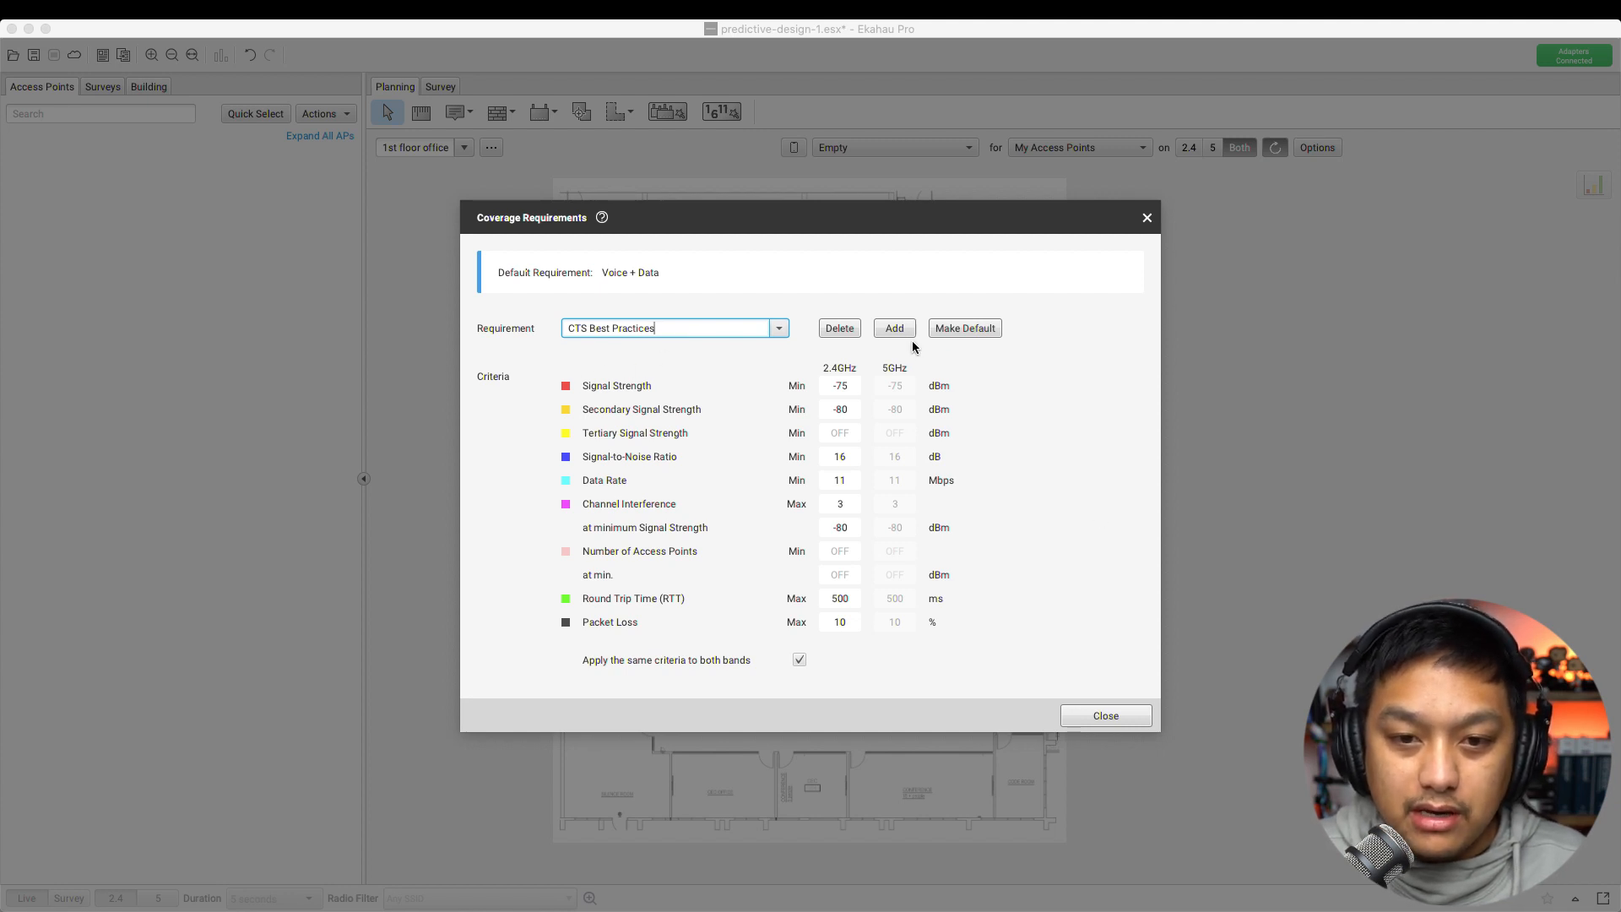
click(962, 327)
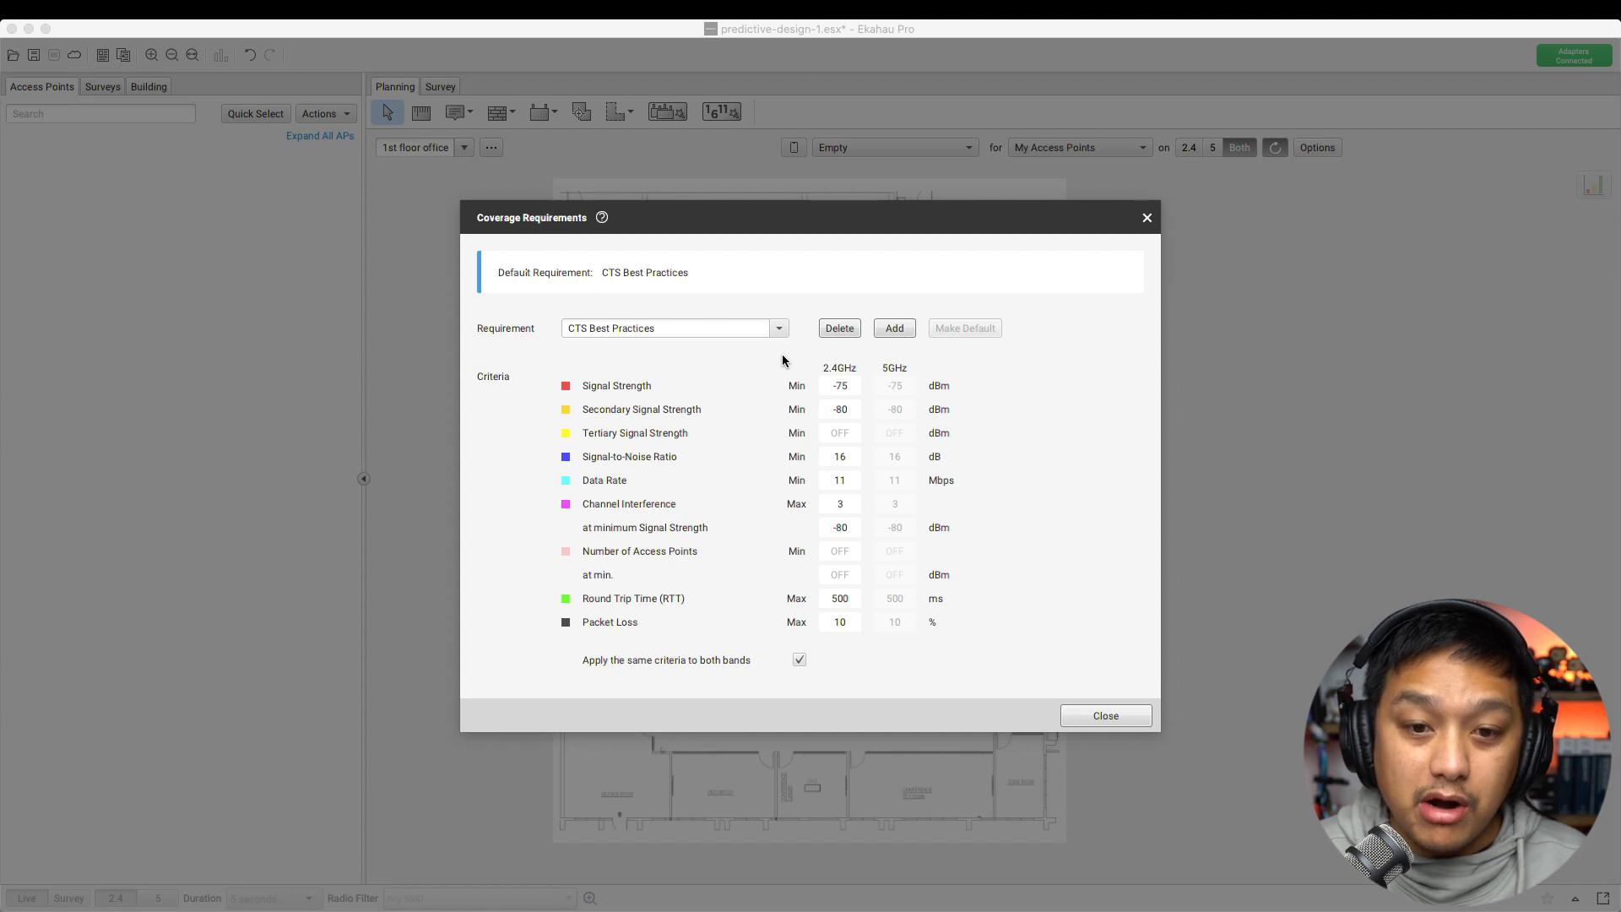
Use per-band criteria and set 5GHz signal strength to -65 dBm, secondary to -75 dBm
click(800, 661)
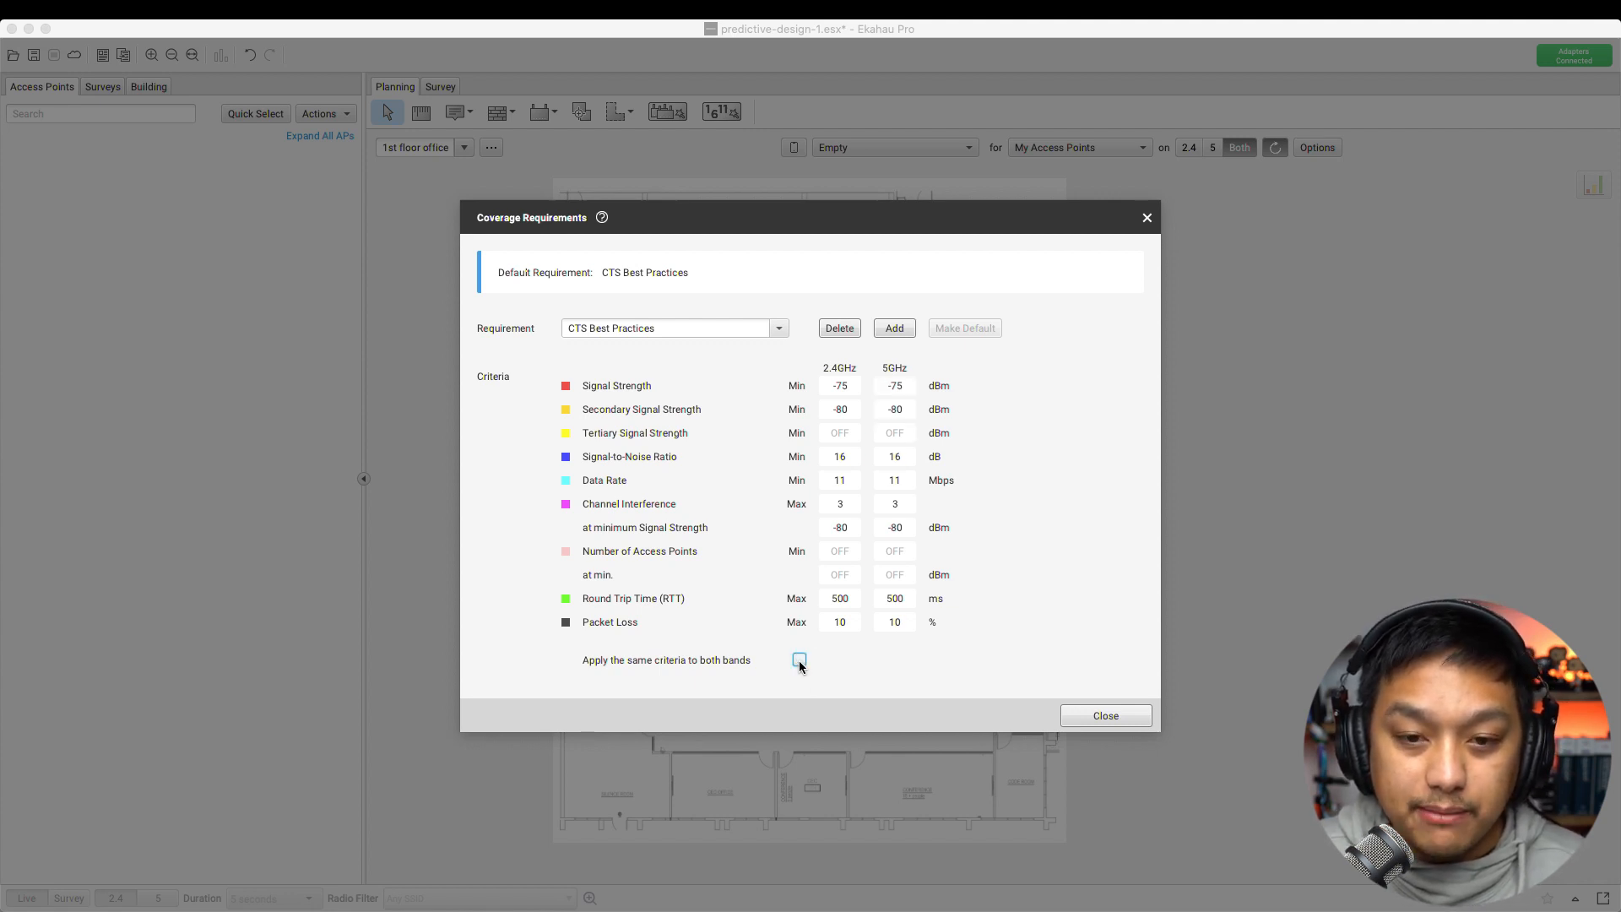
double_click(900, 386)
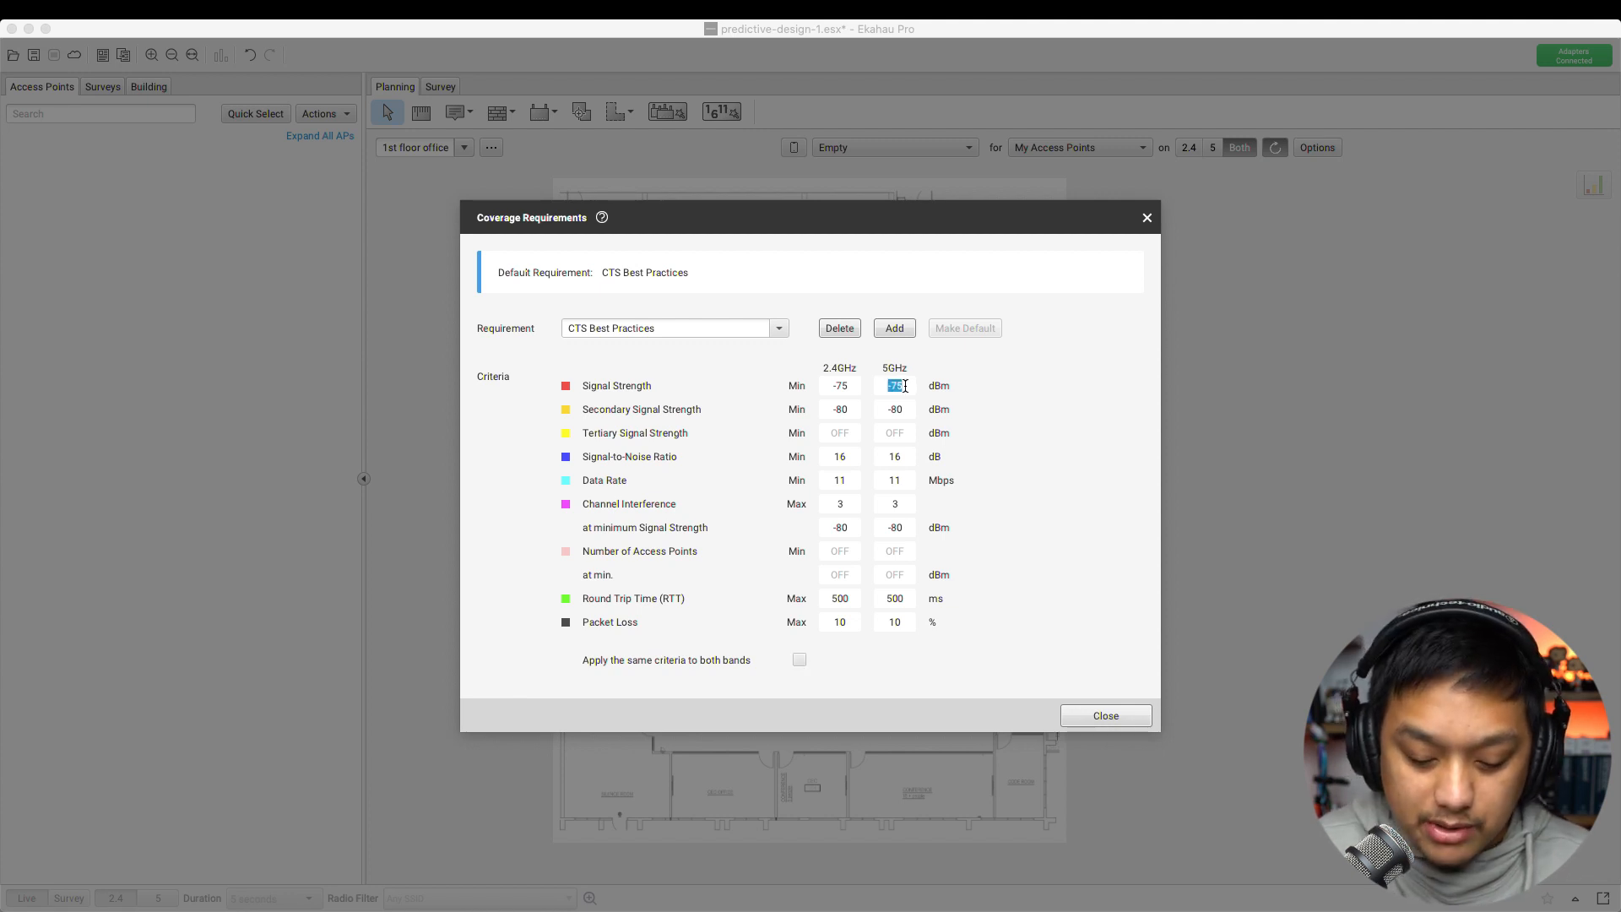
text(-65)
key(Tab)
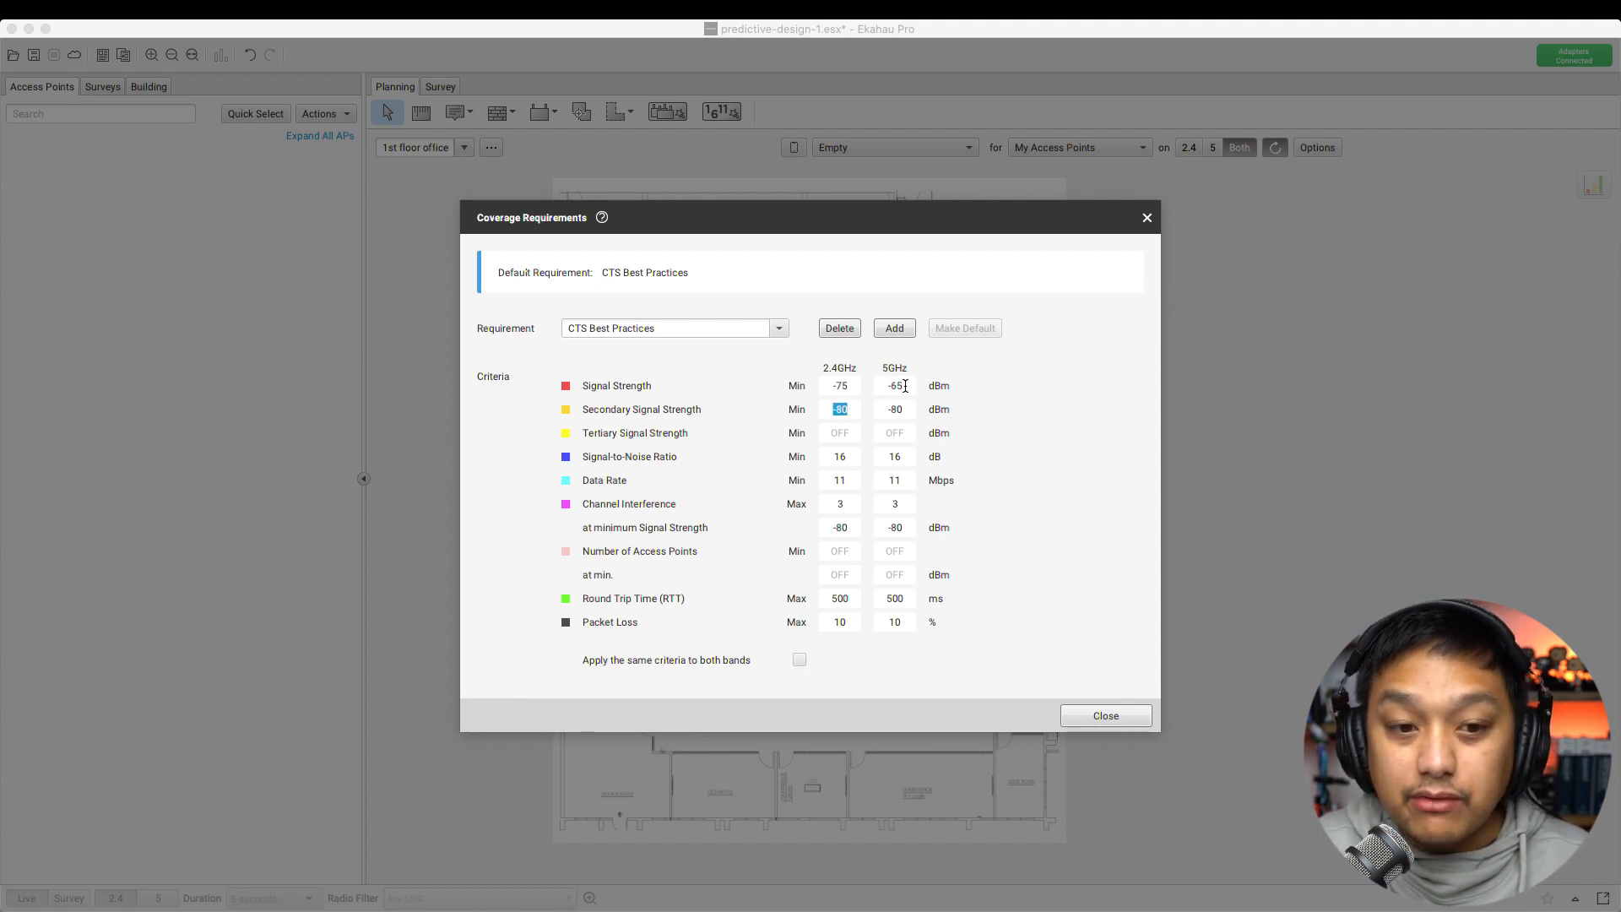
key(Tab)
text(-75)
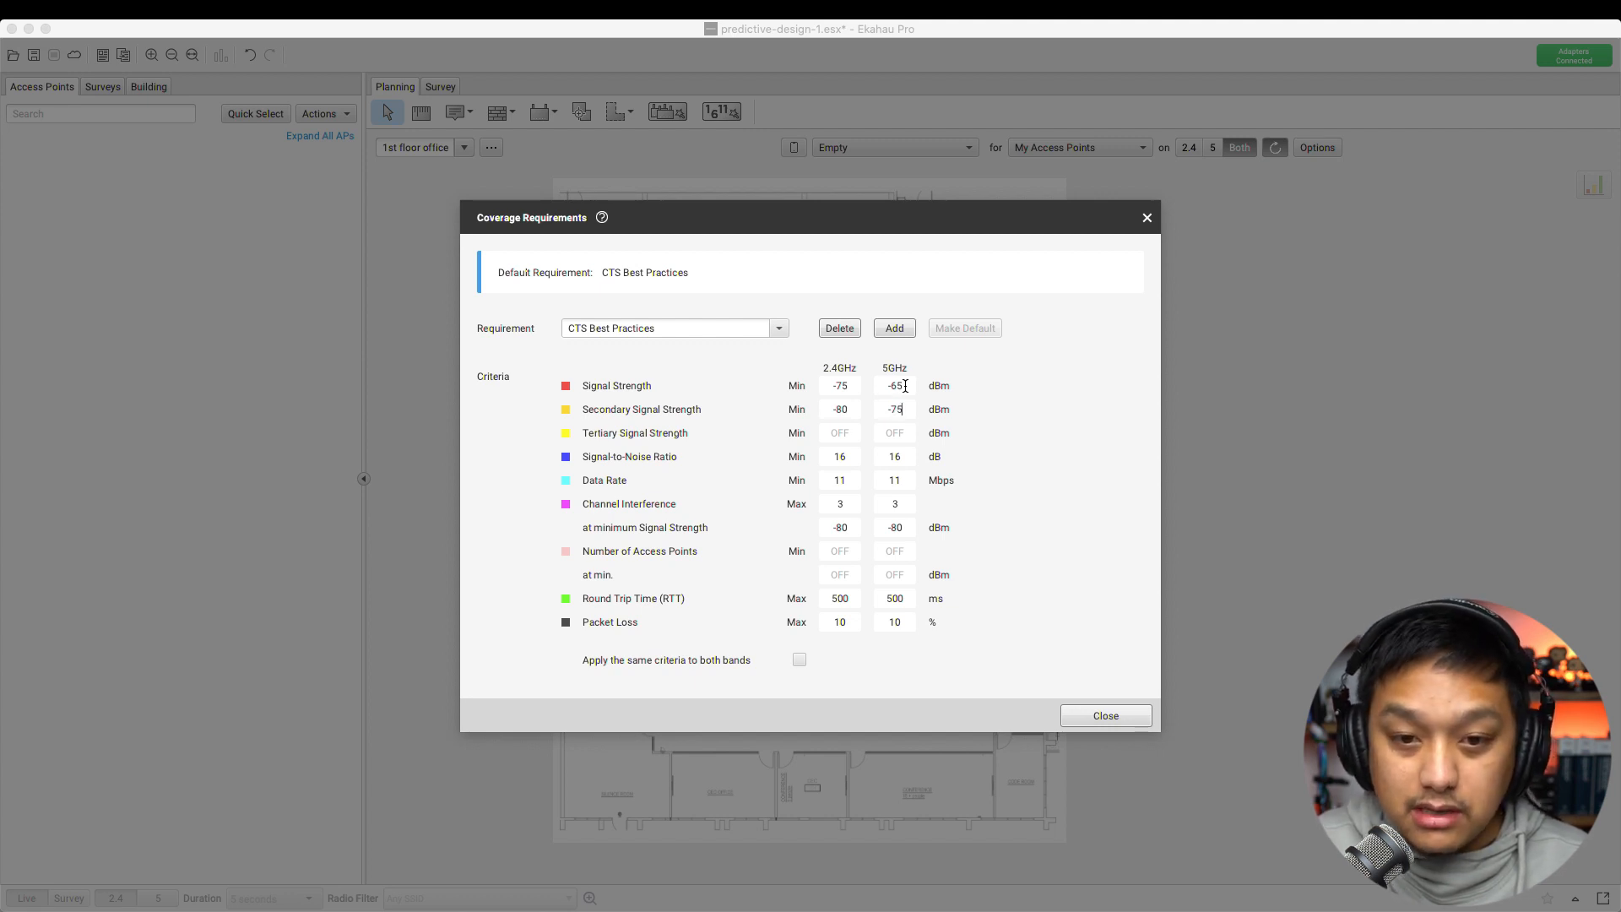
key(Tab)
key(Tab)
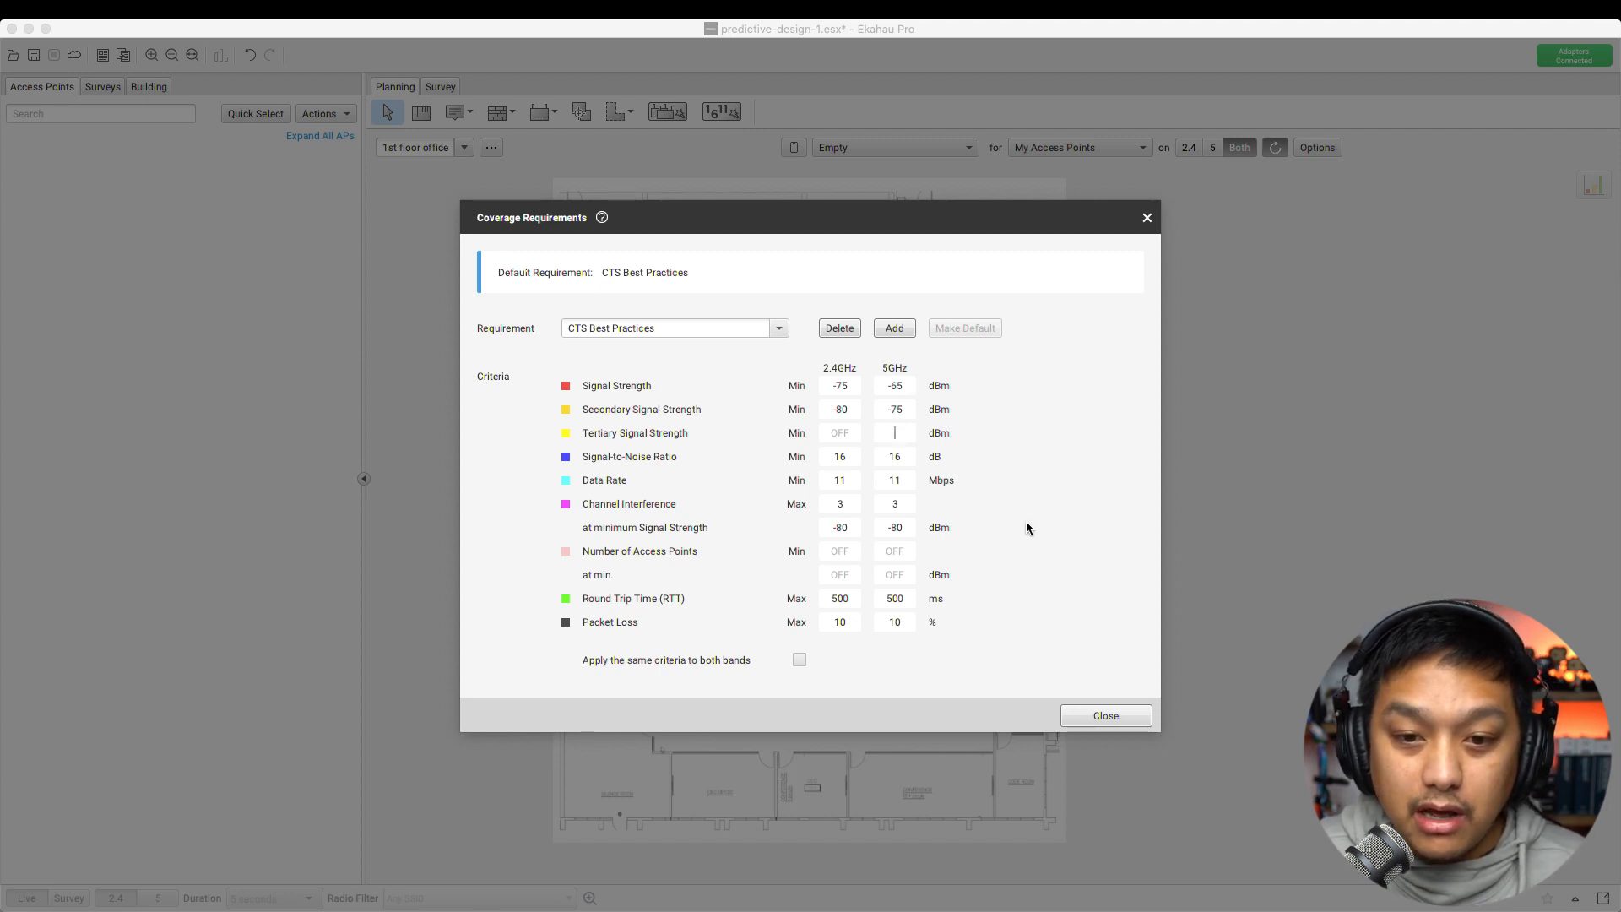
Set the 5GHz signal-to-noise ratio to 25 dB and the data rate to 24 Mbps
click(900, 464)
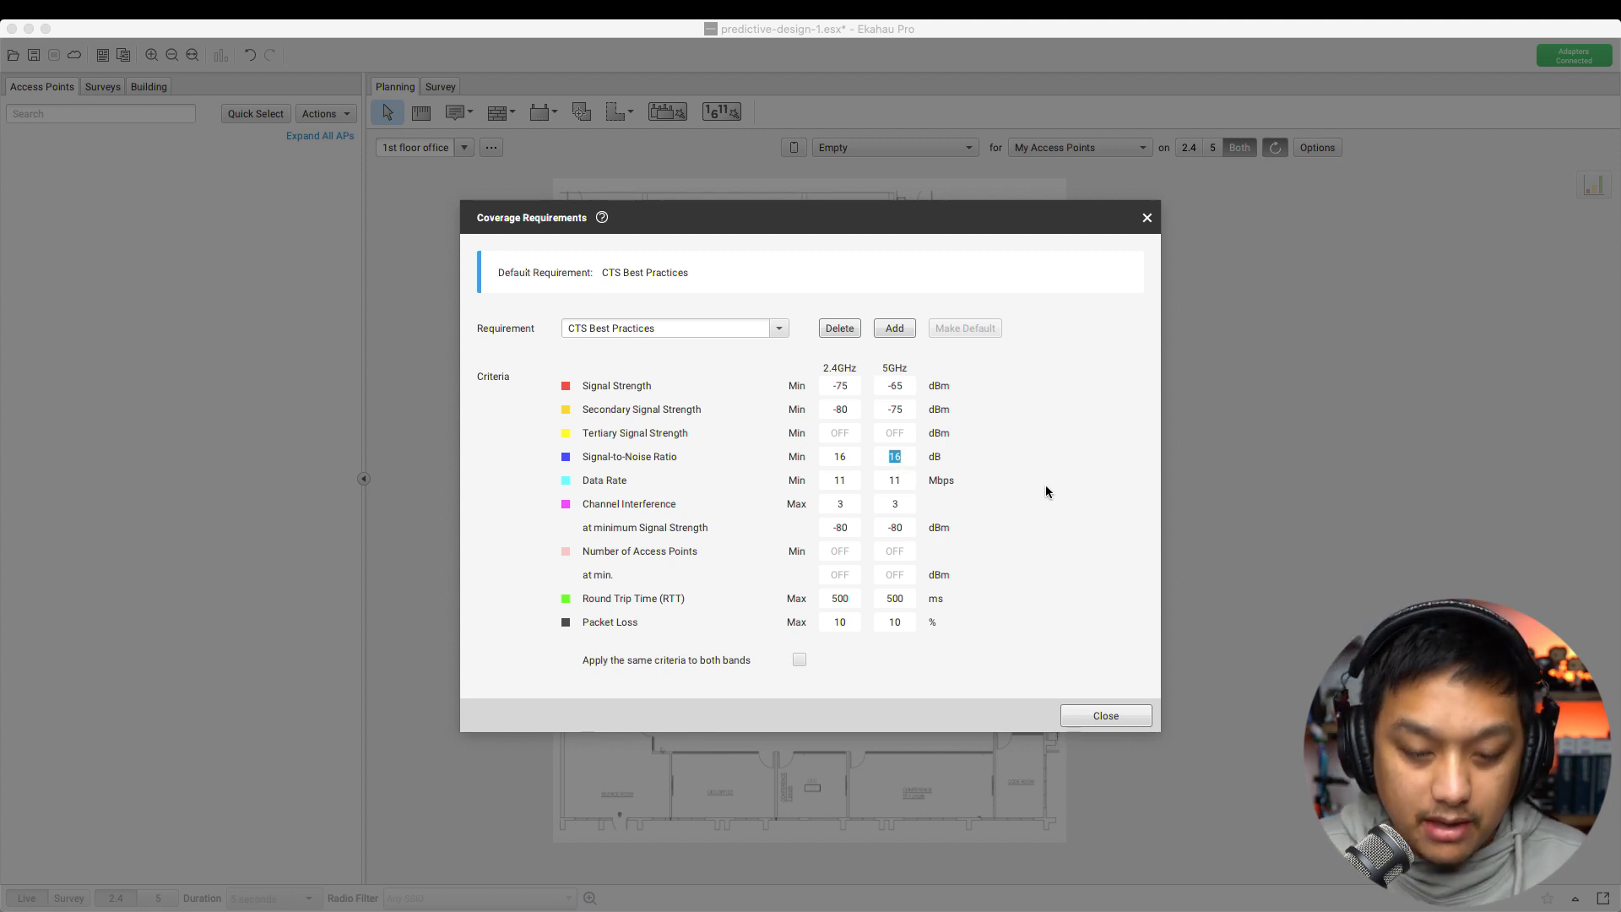
text(25)
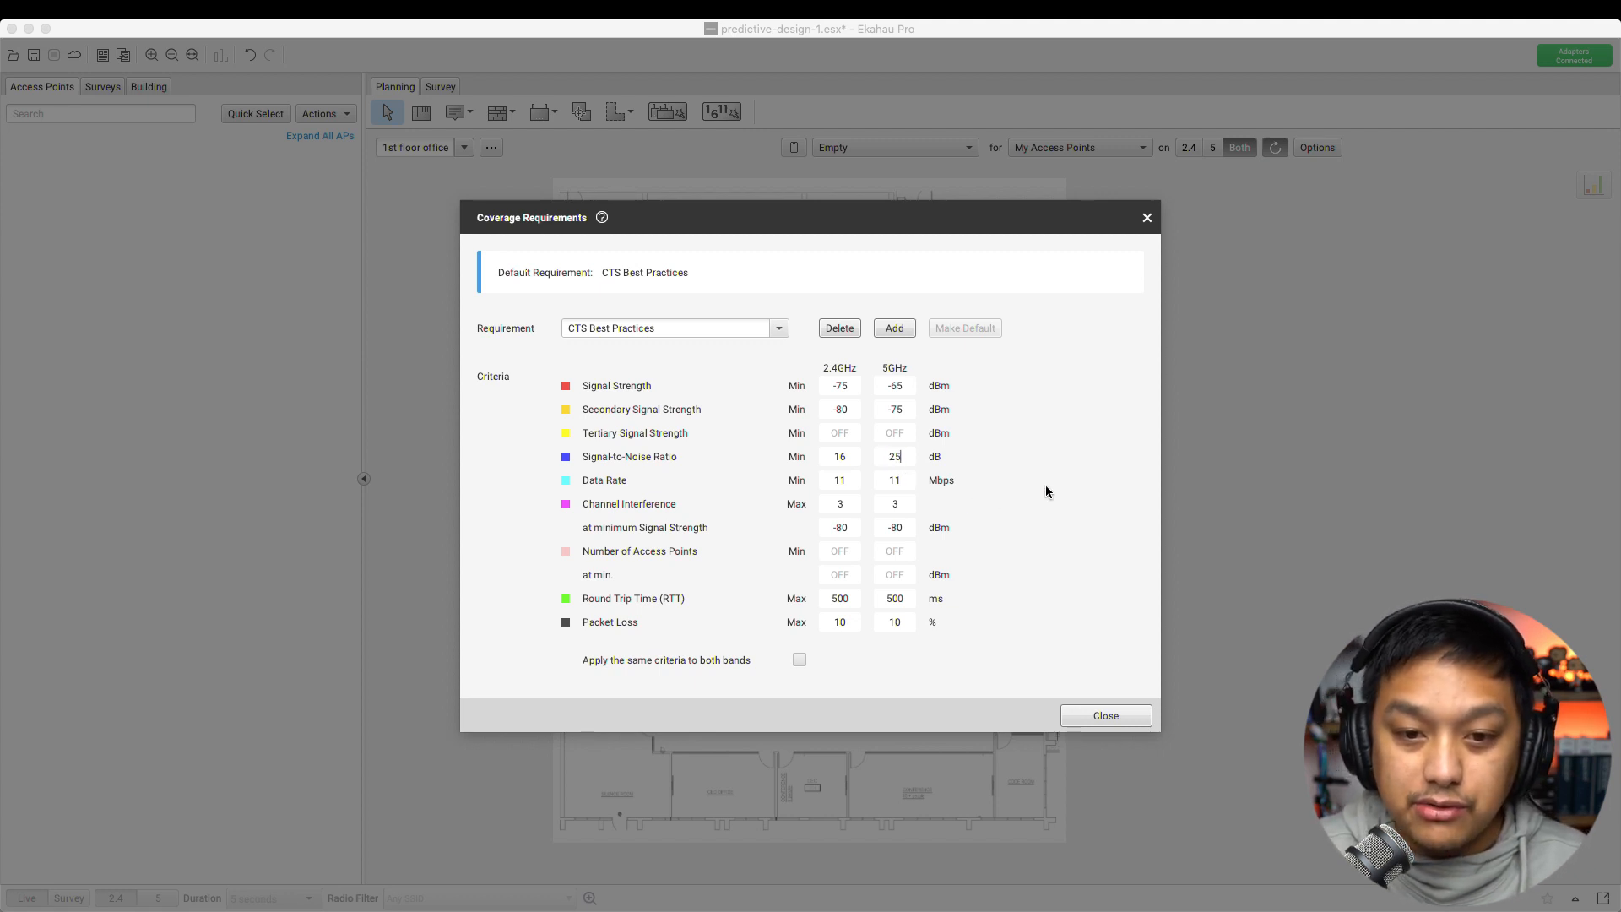
key(Tab)
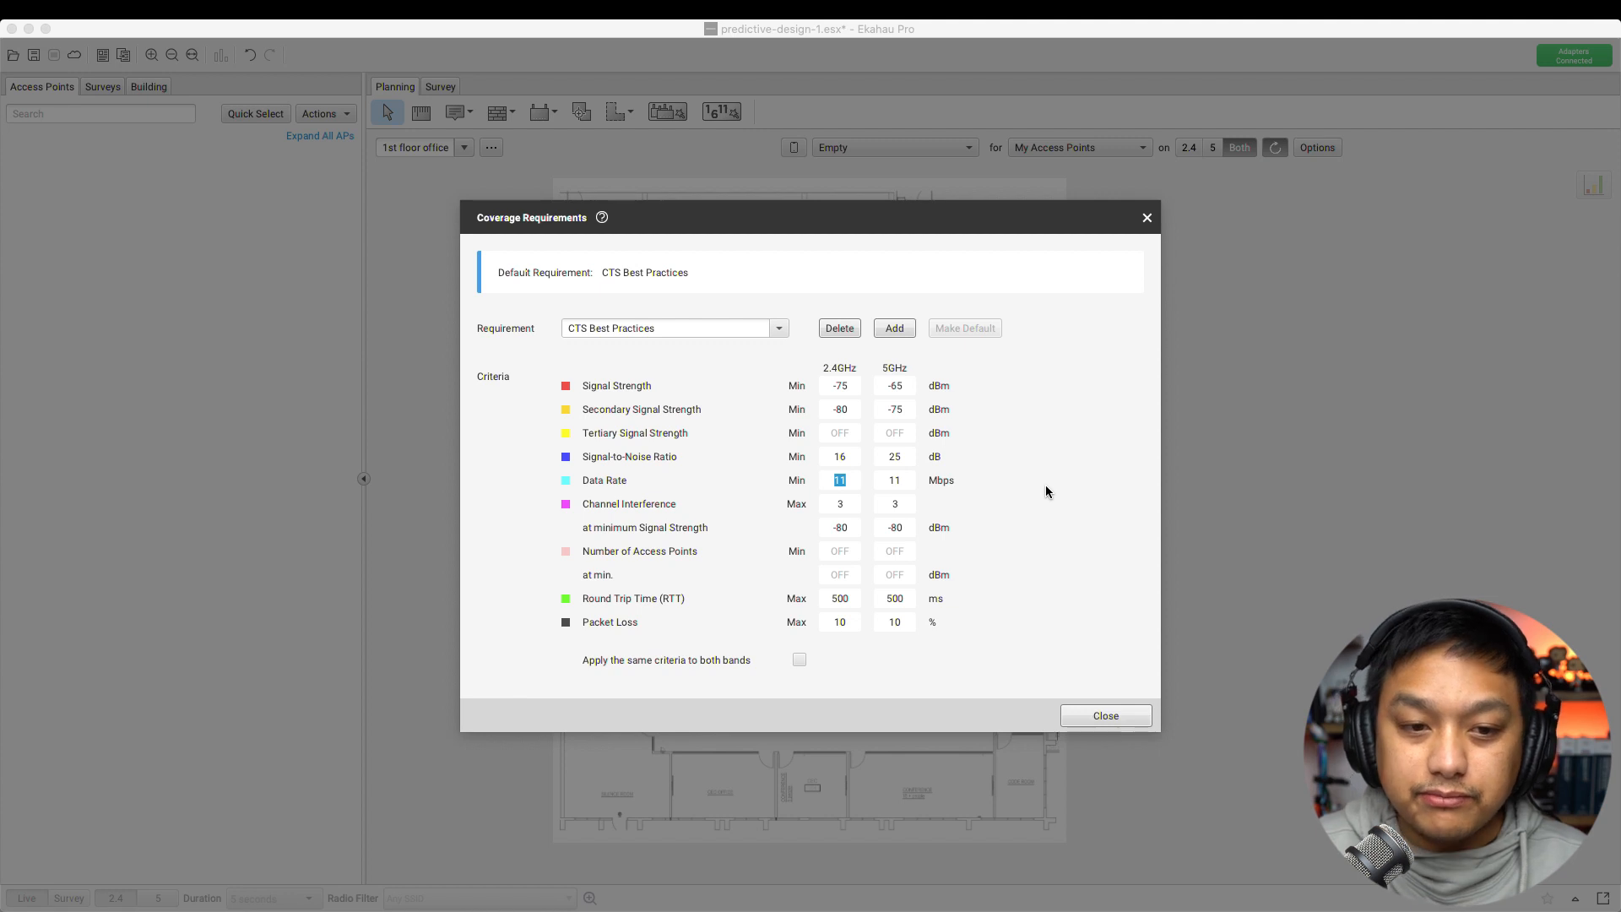
key(Tab)
text(24)
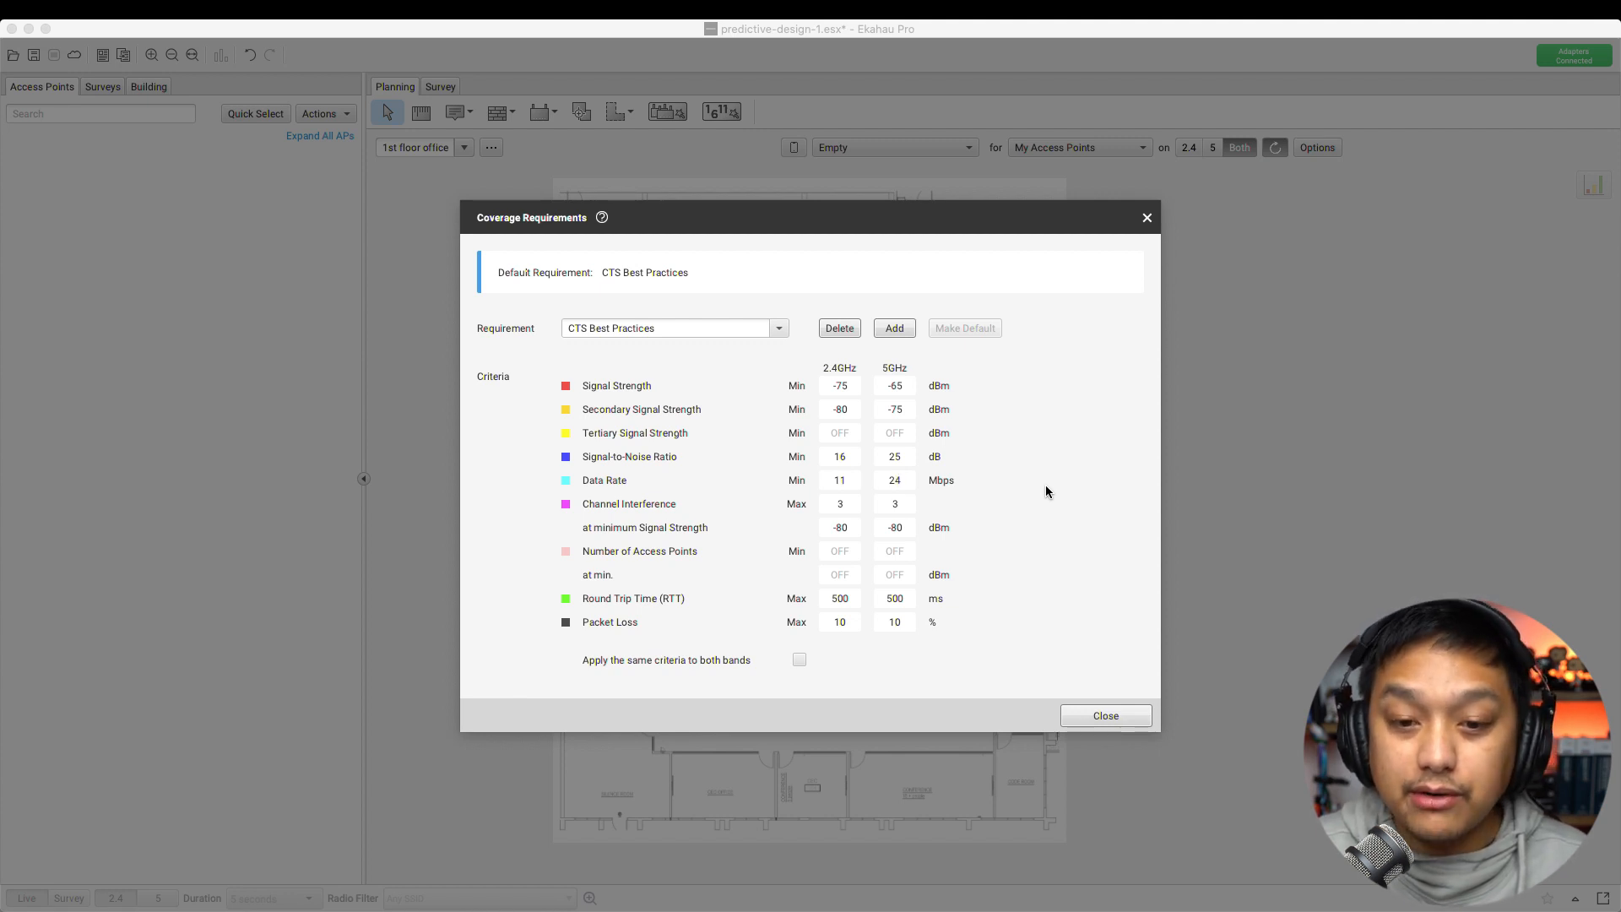
key(Tab)
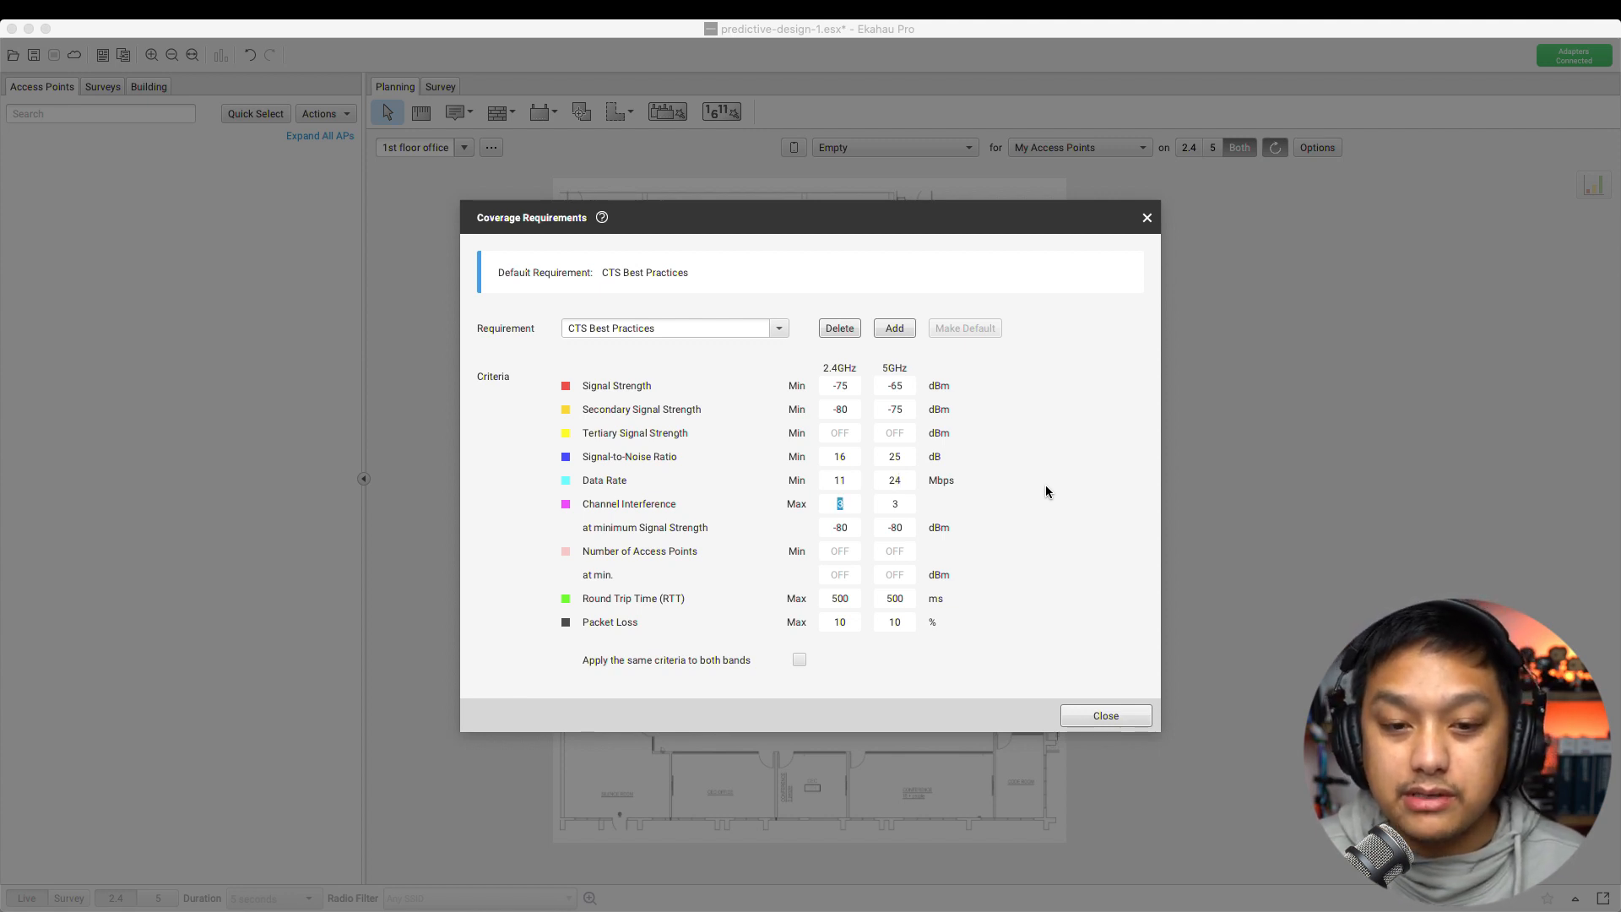
key(Tab)
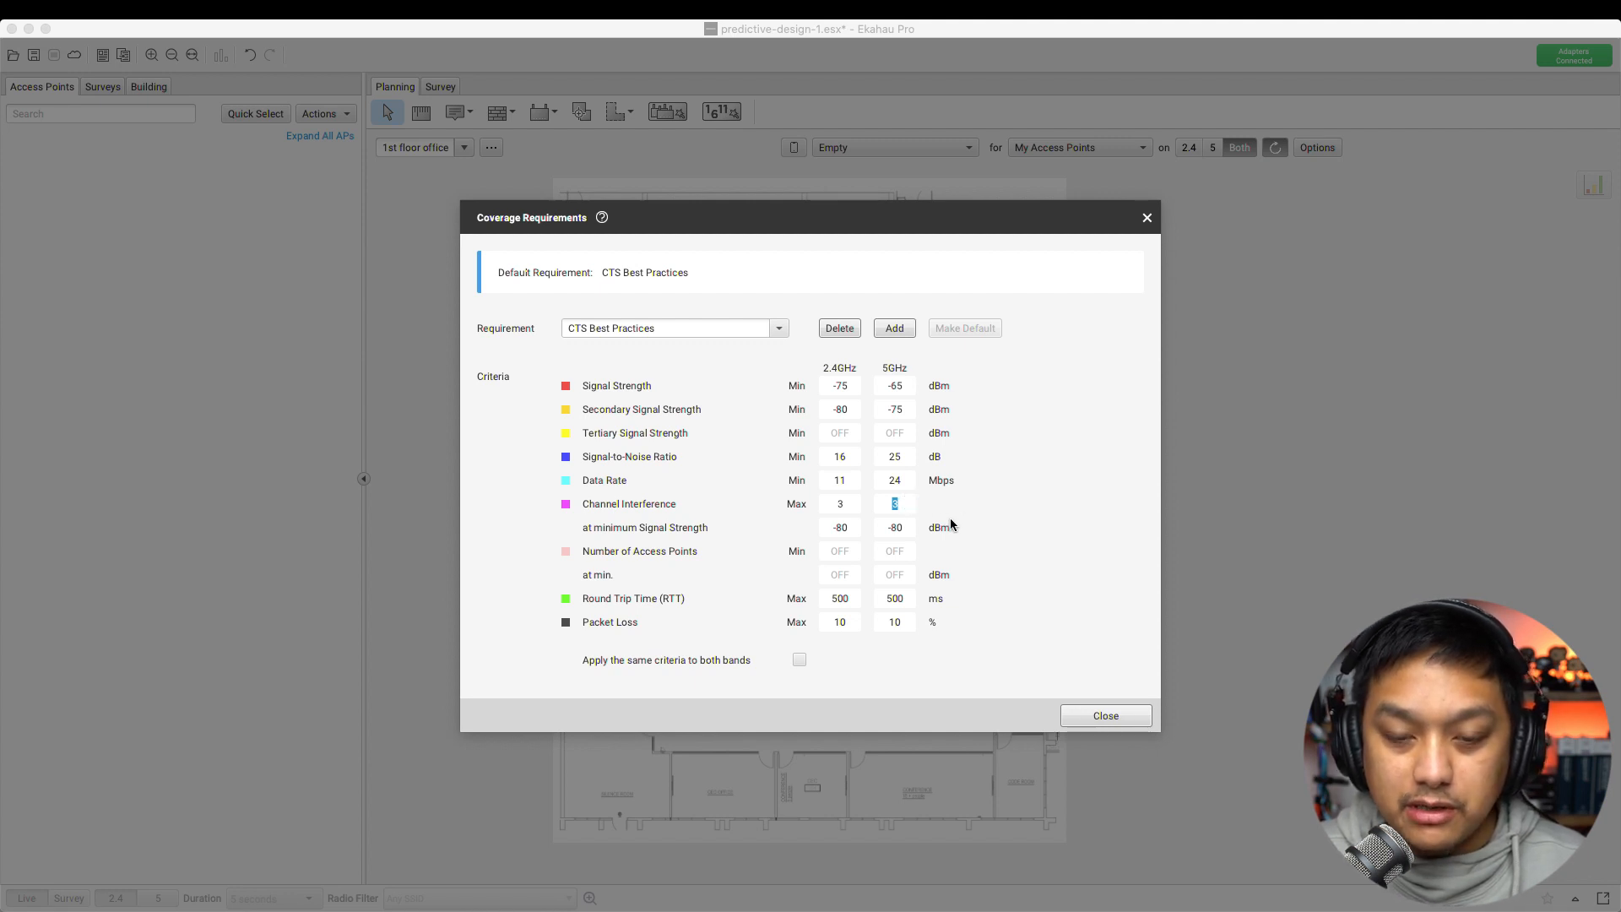
Set channel interference to 2 on 5GHz and 6 on 2.4GHz, with 2.4GHz minimum signal -67 dBm
text(2)
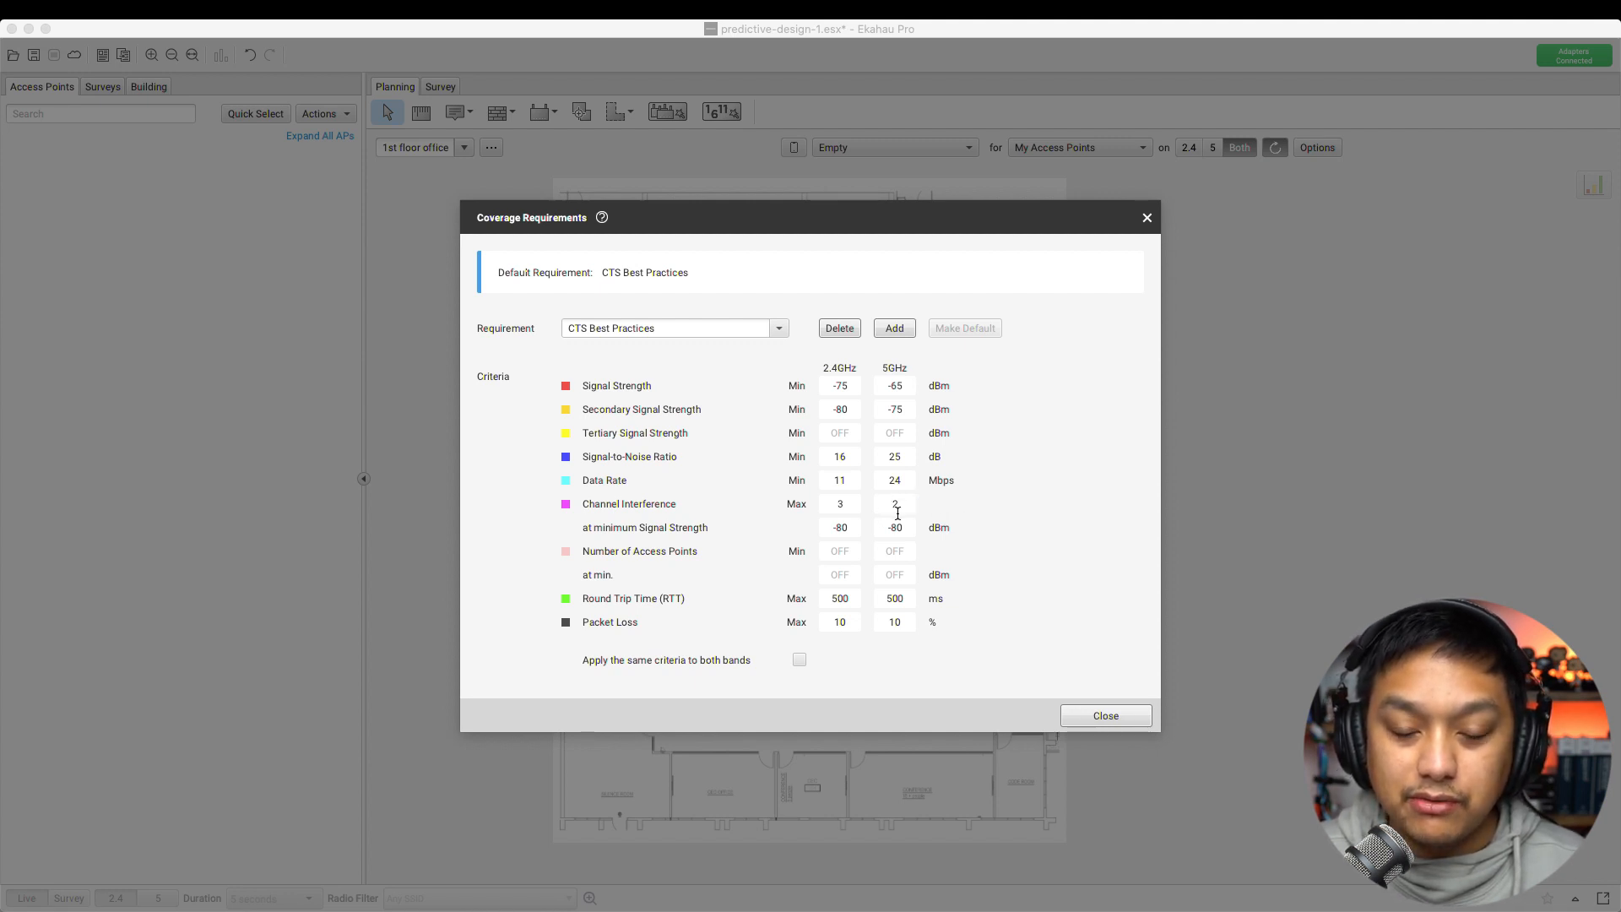
double_click(848, 505)
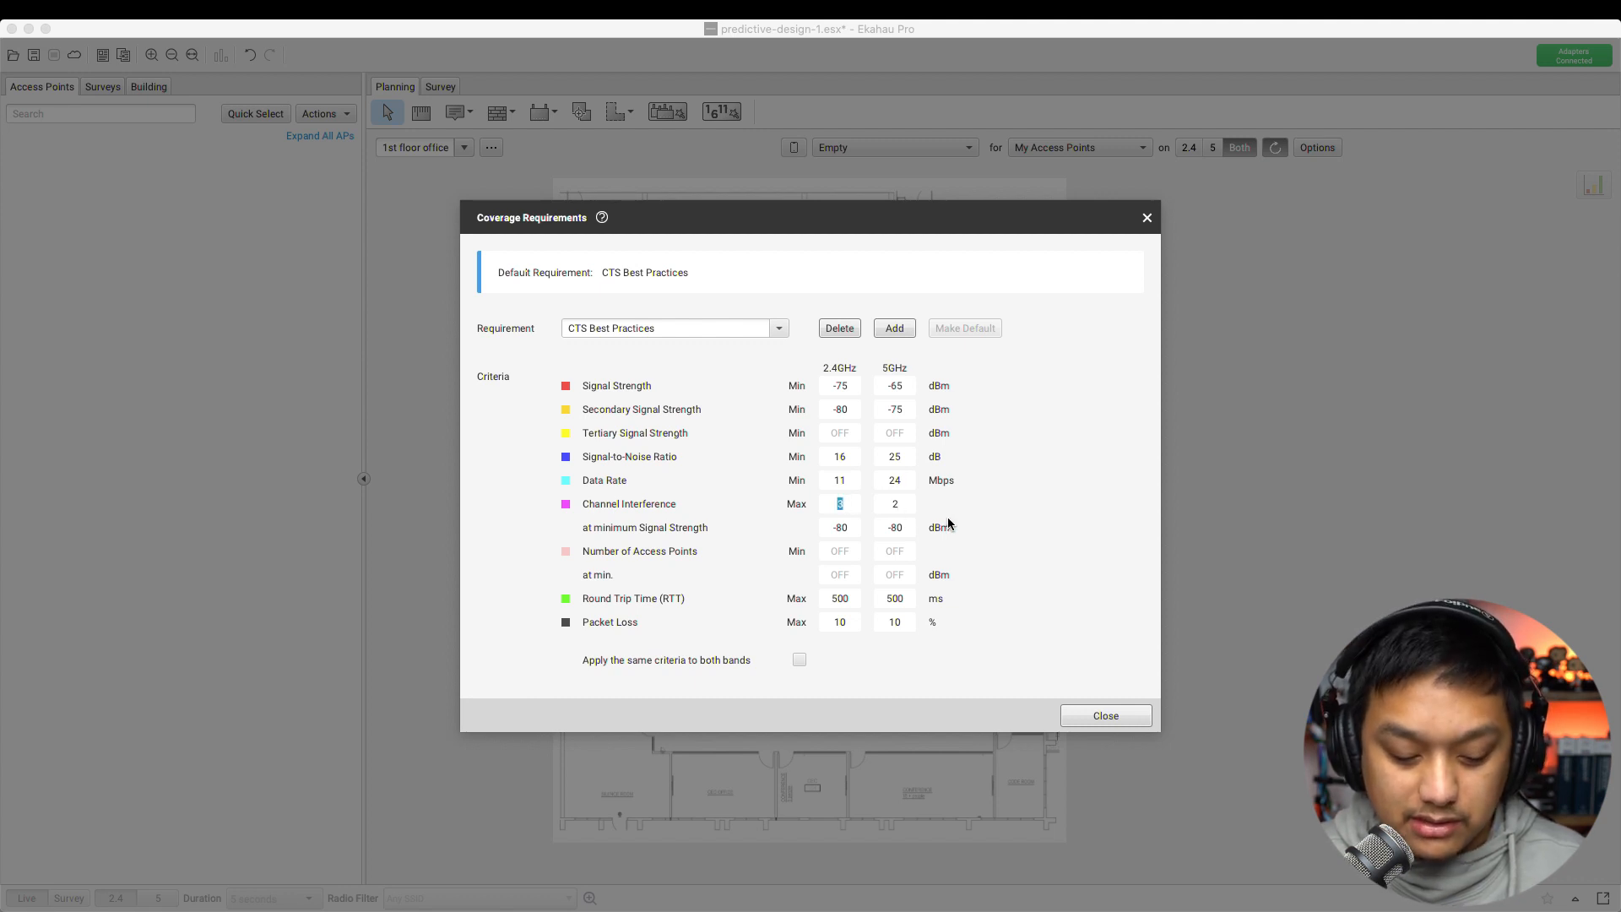
text(6)
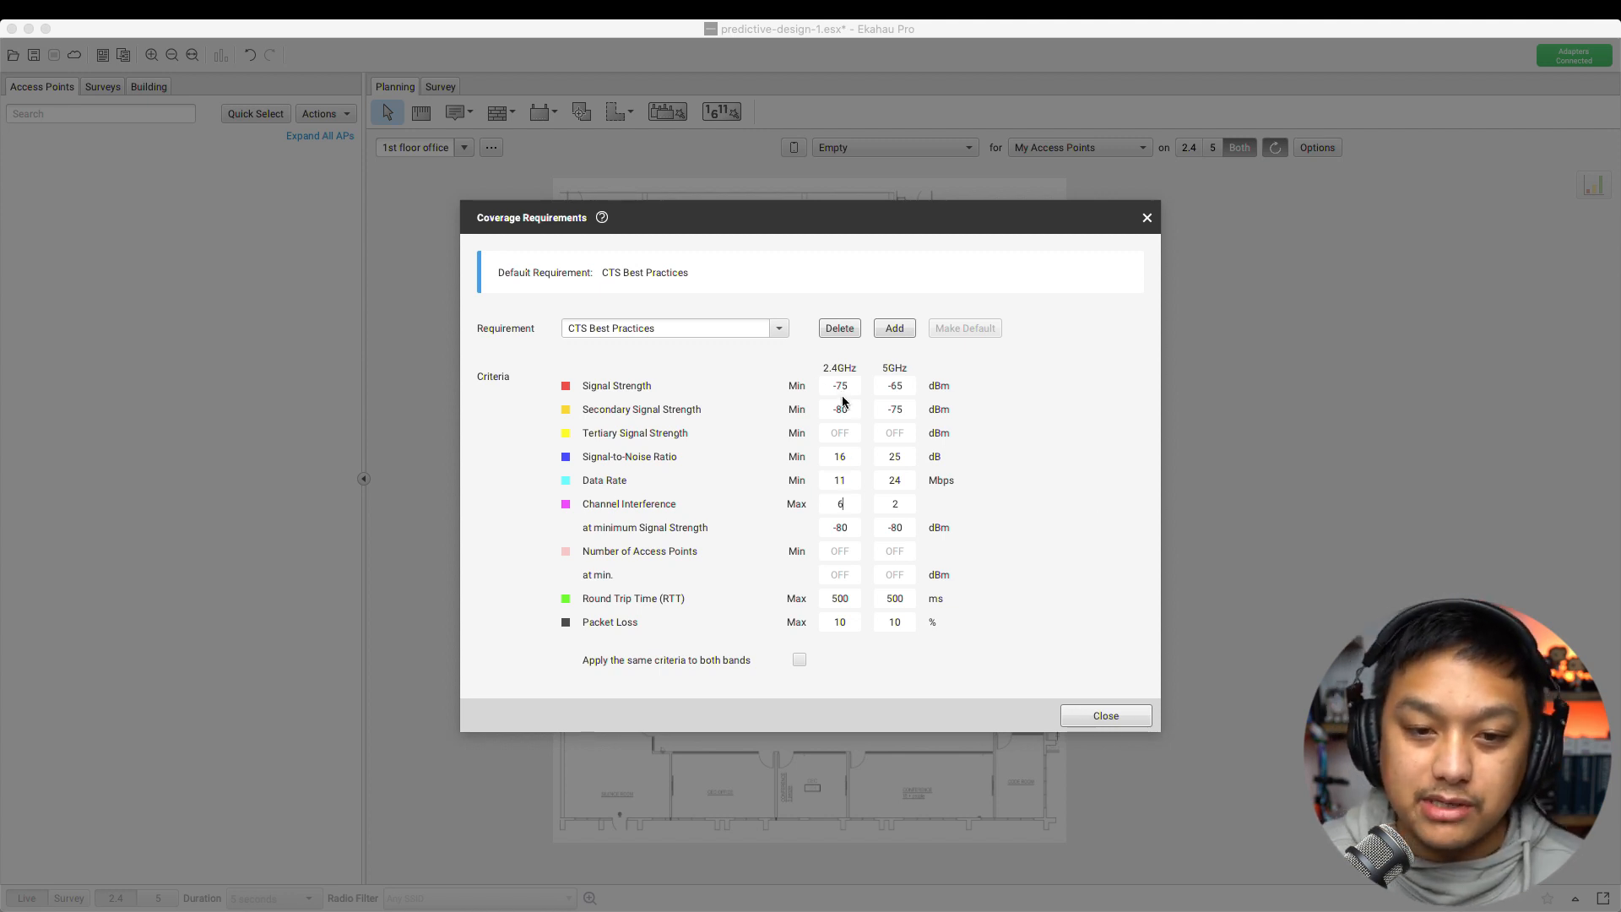
double_click(849, 528)
text(-)
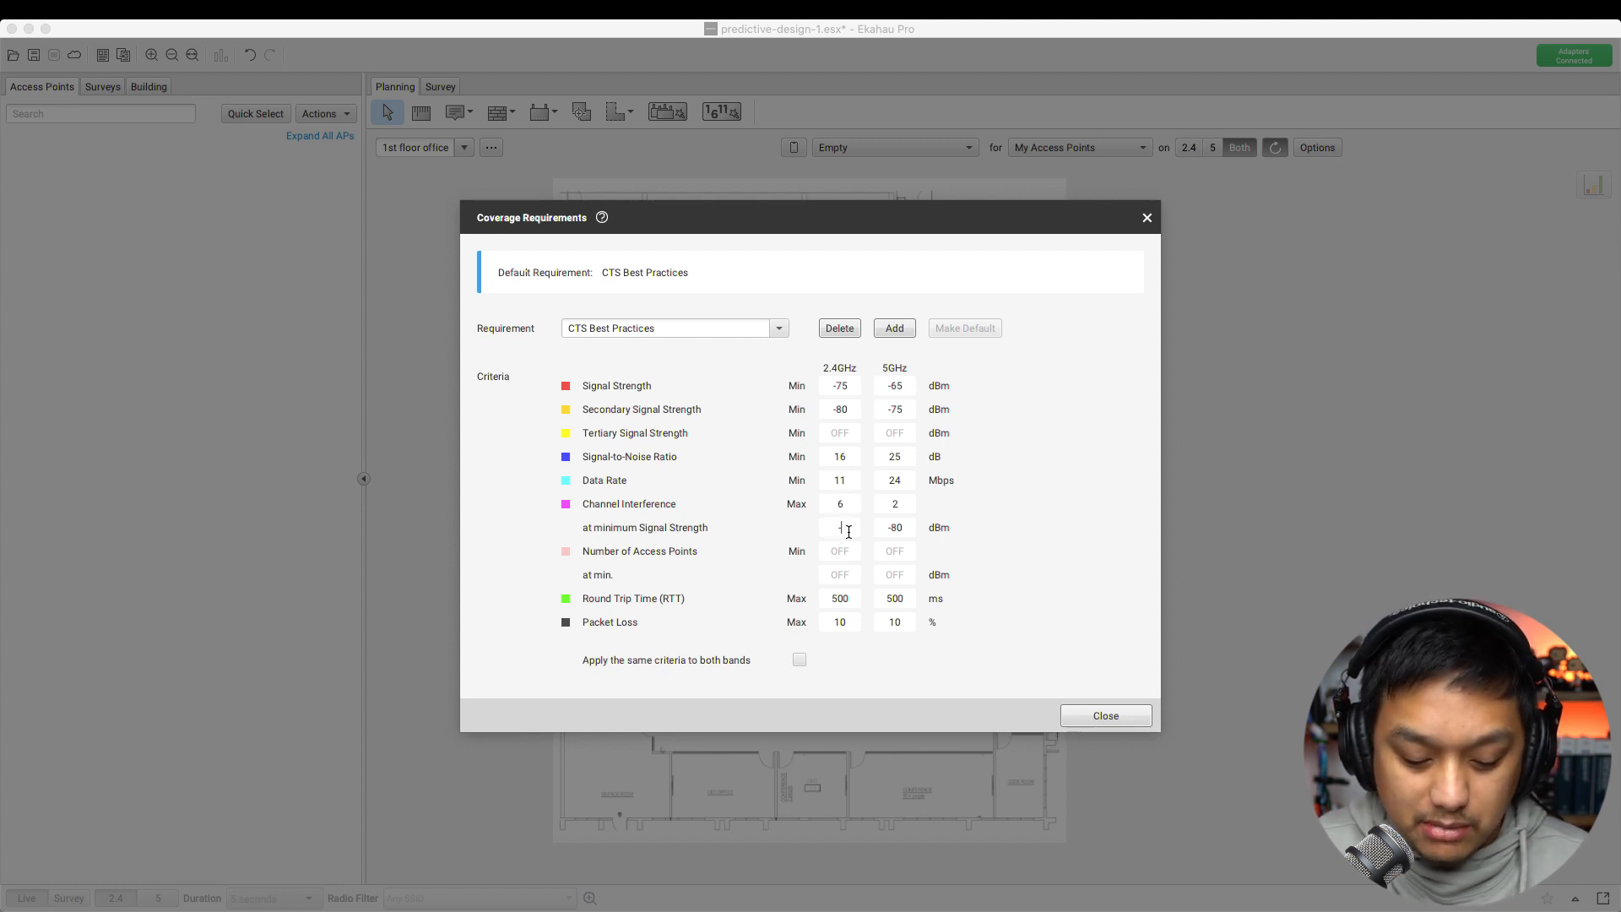
text(67)
key(Tab)
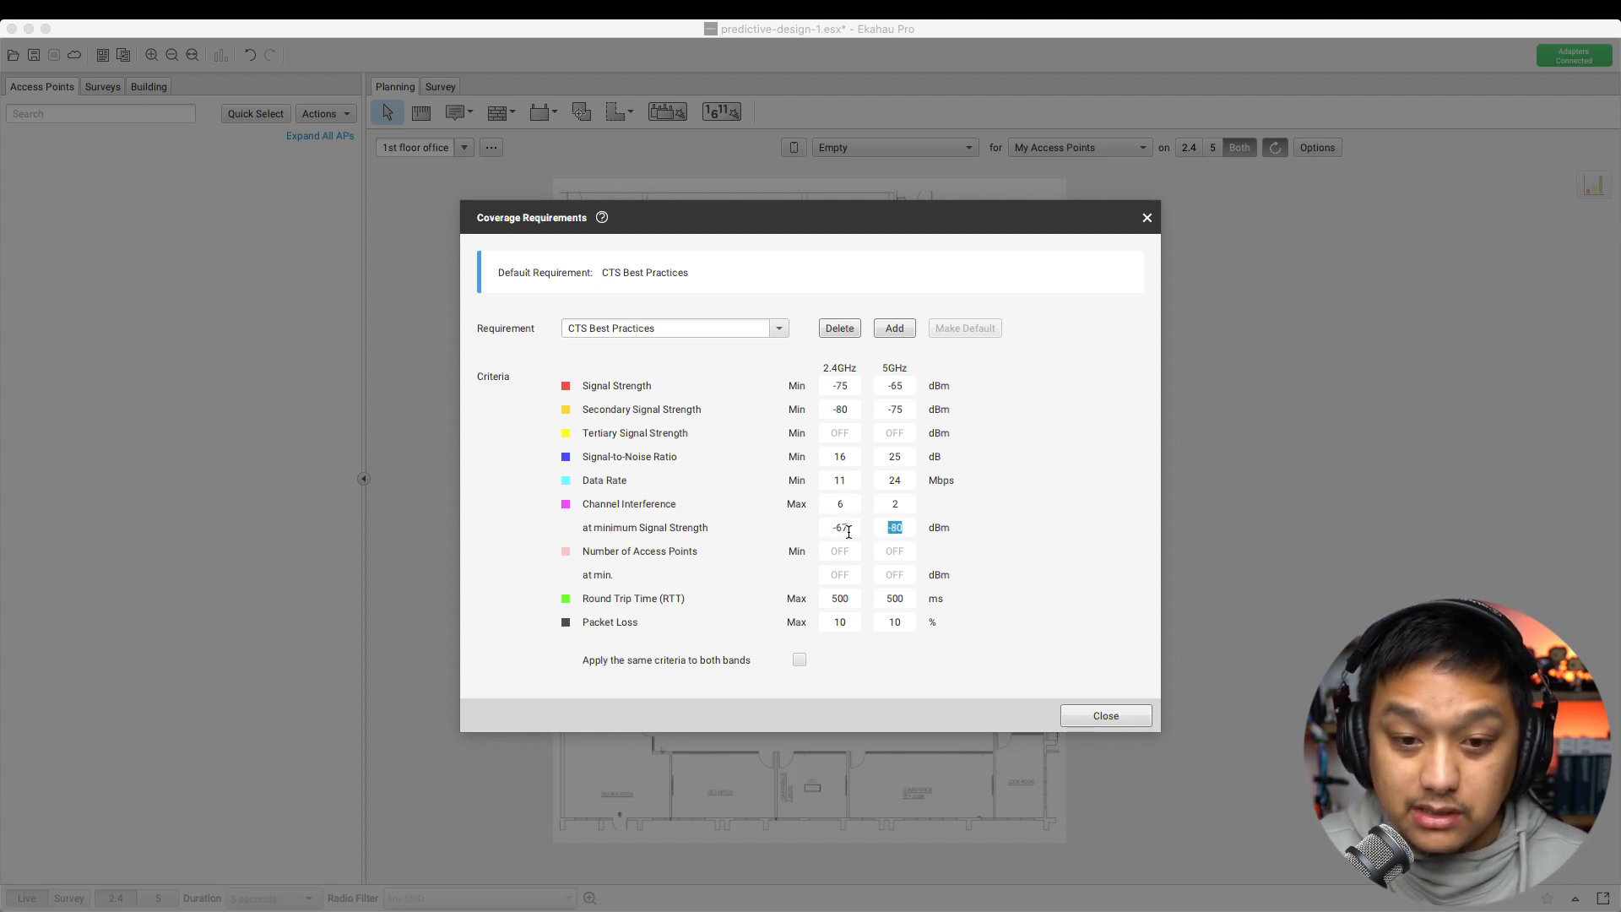
click(905, 528)
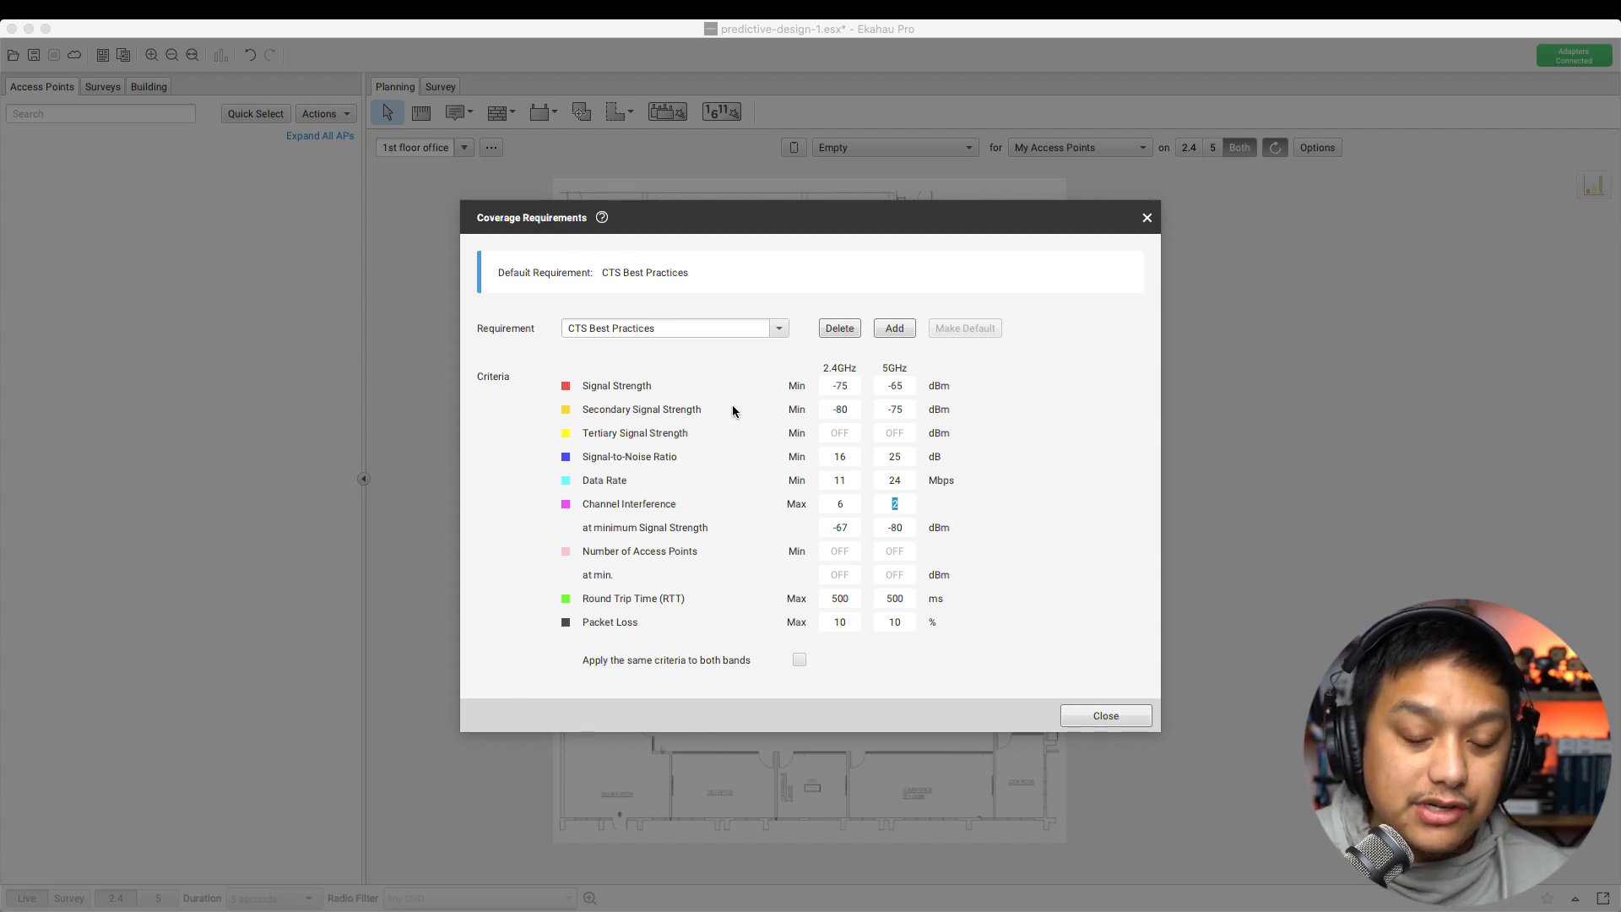
Require 2 access points on 5GHz at -85 dBm, leaving 2.4GHz set to OFF
click(895, 550)
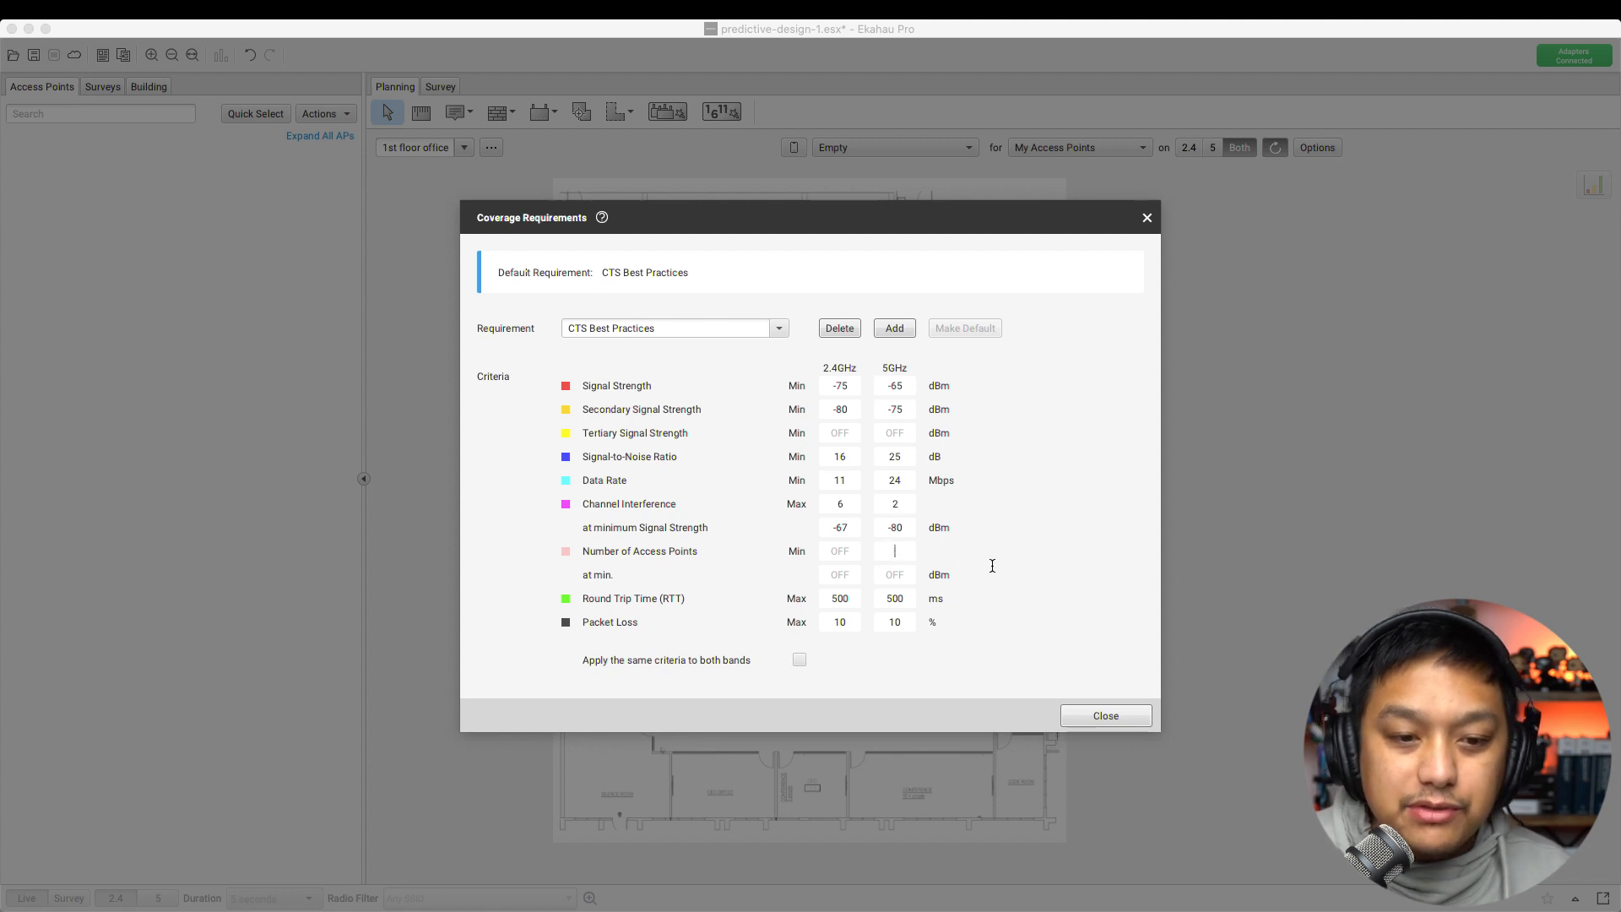
click(891, 578)
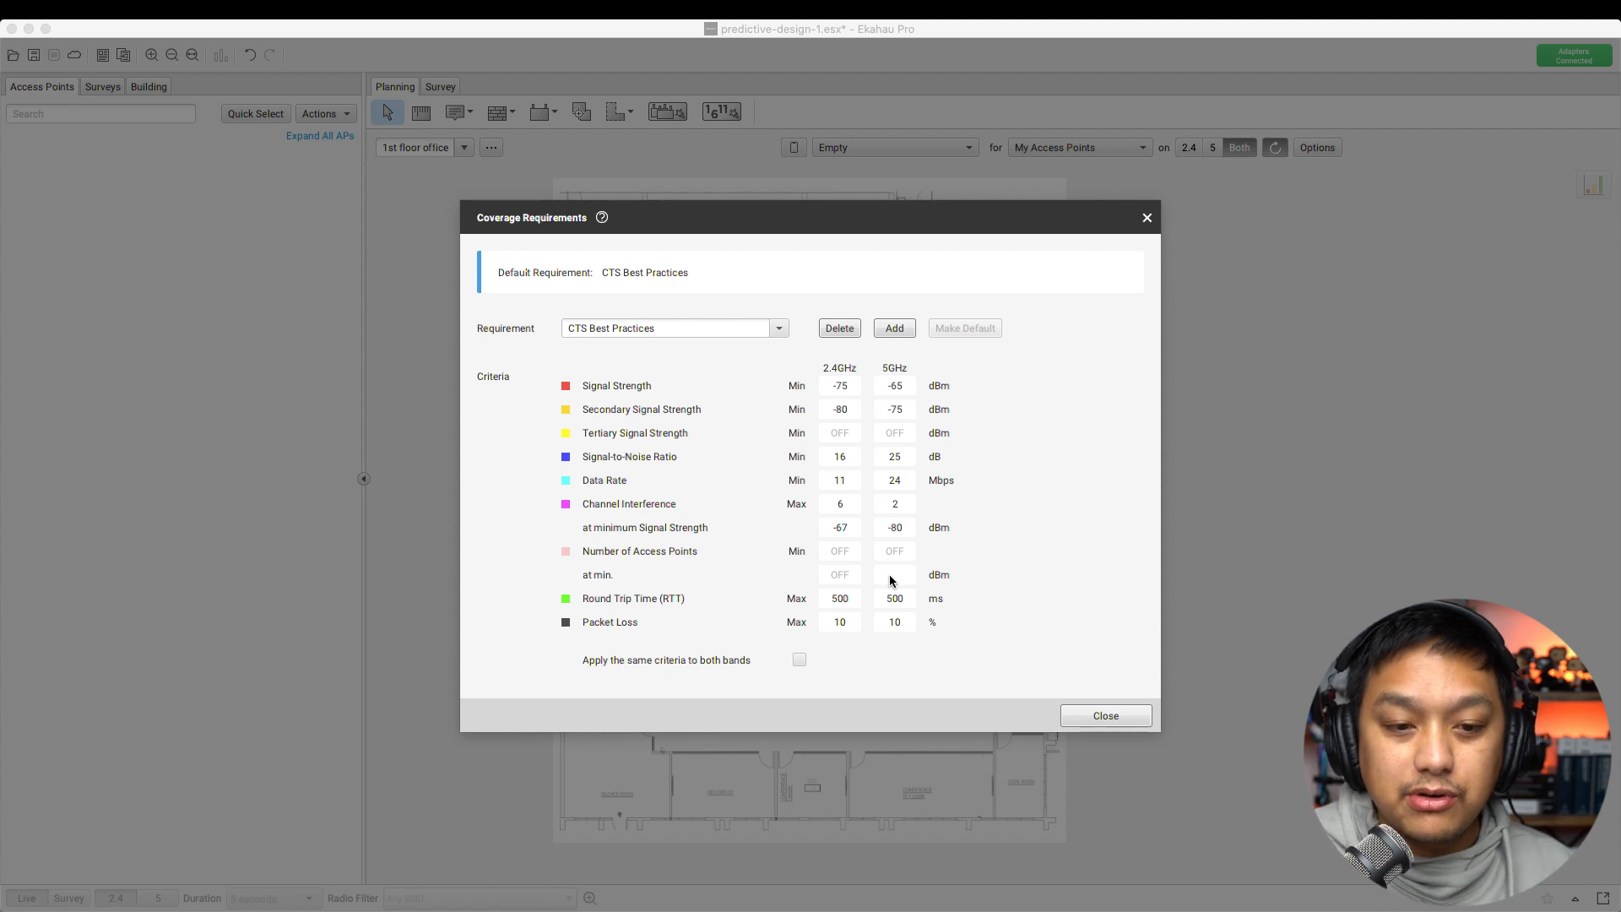
click(899, 553)
text(2)
key(Tab)
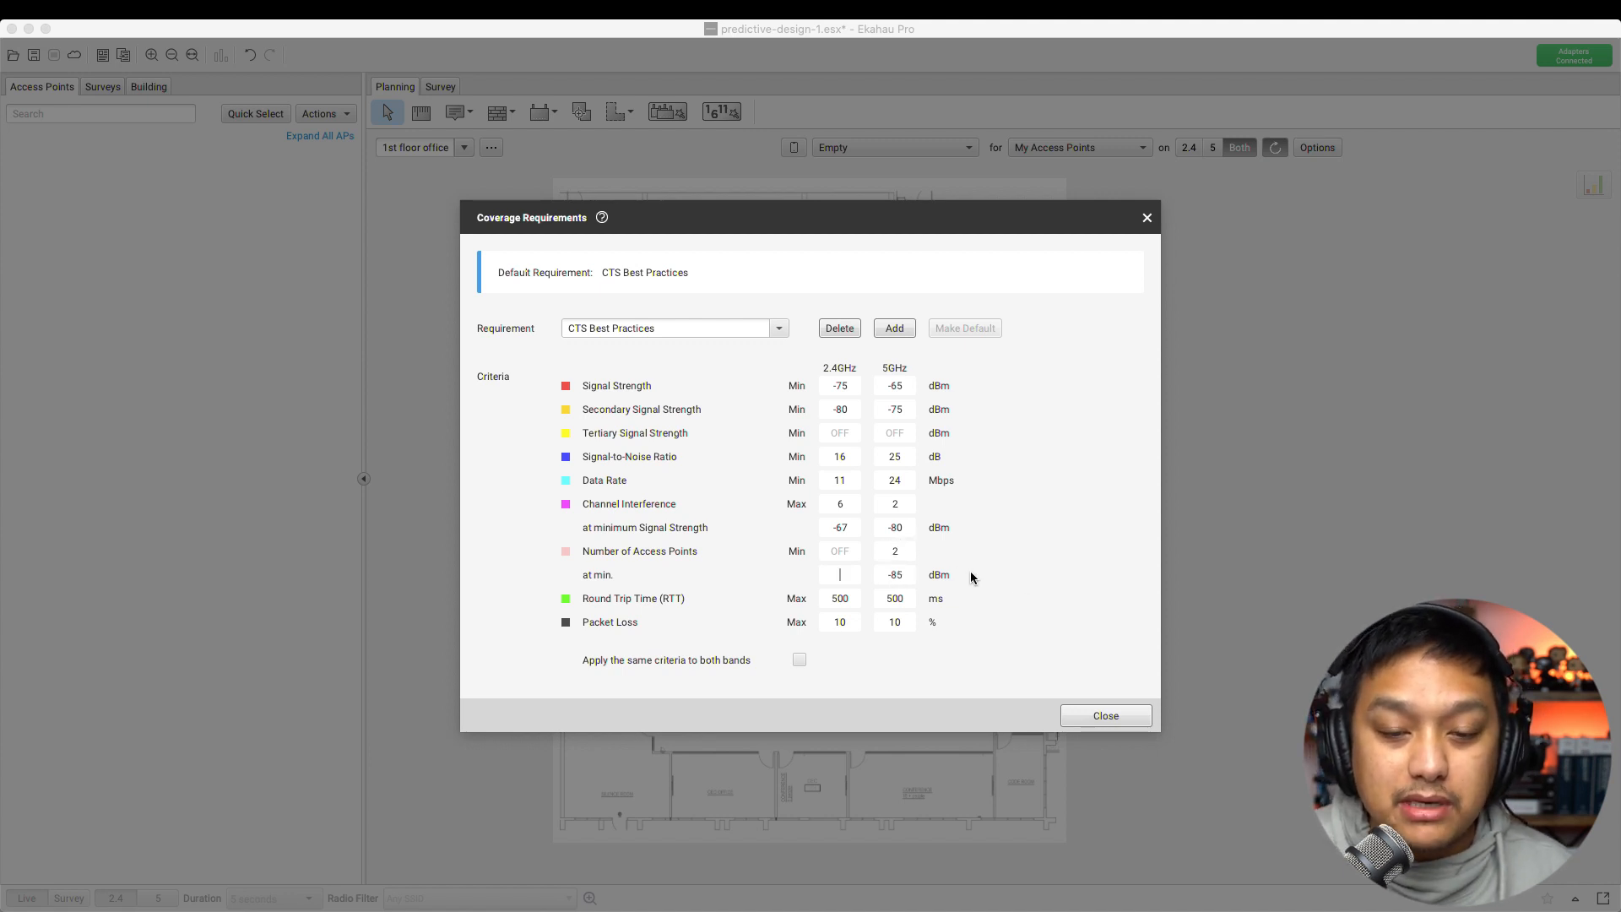
key(Tab)
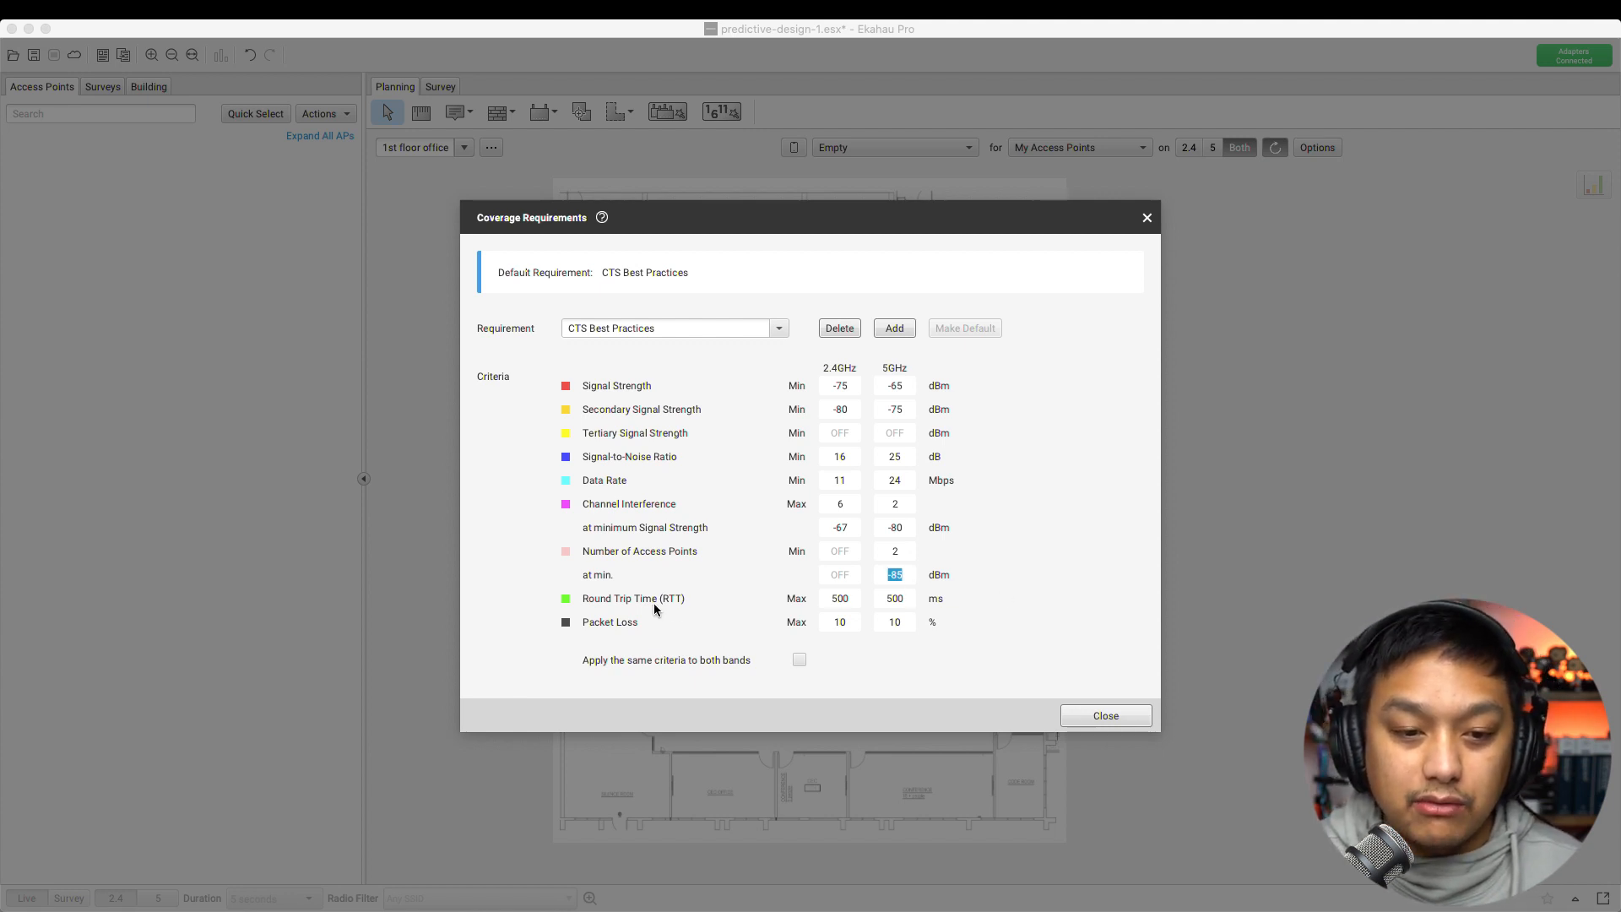
click(902, 601)
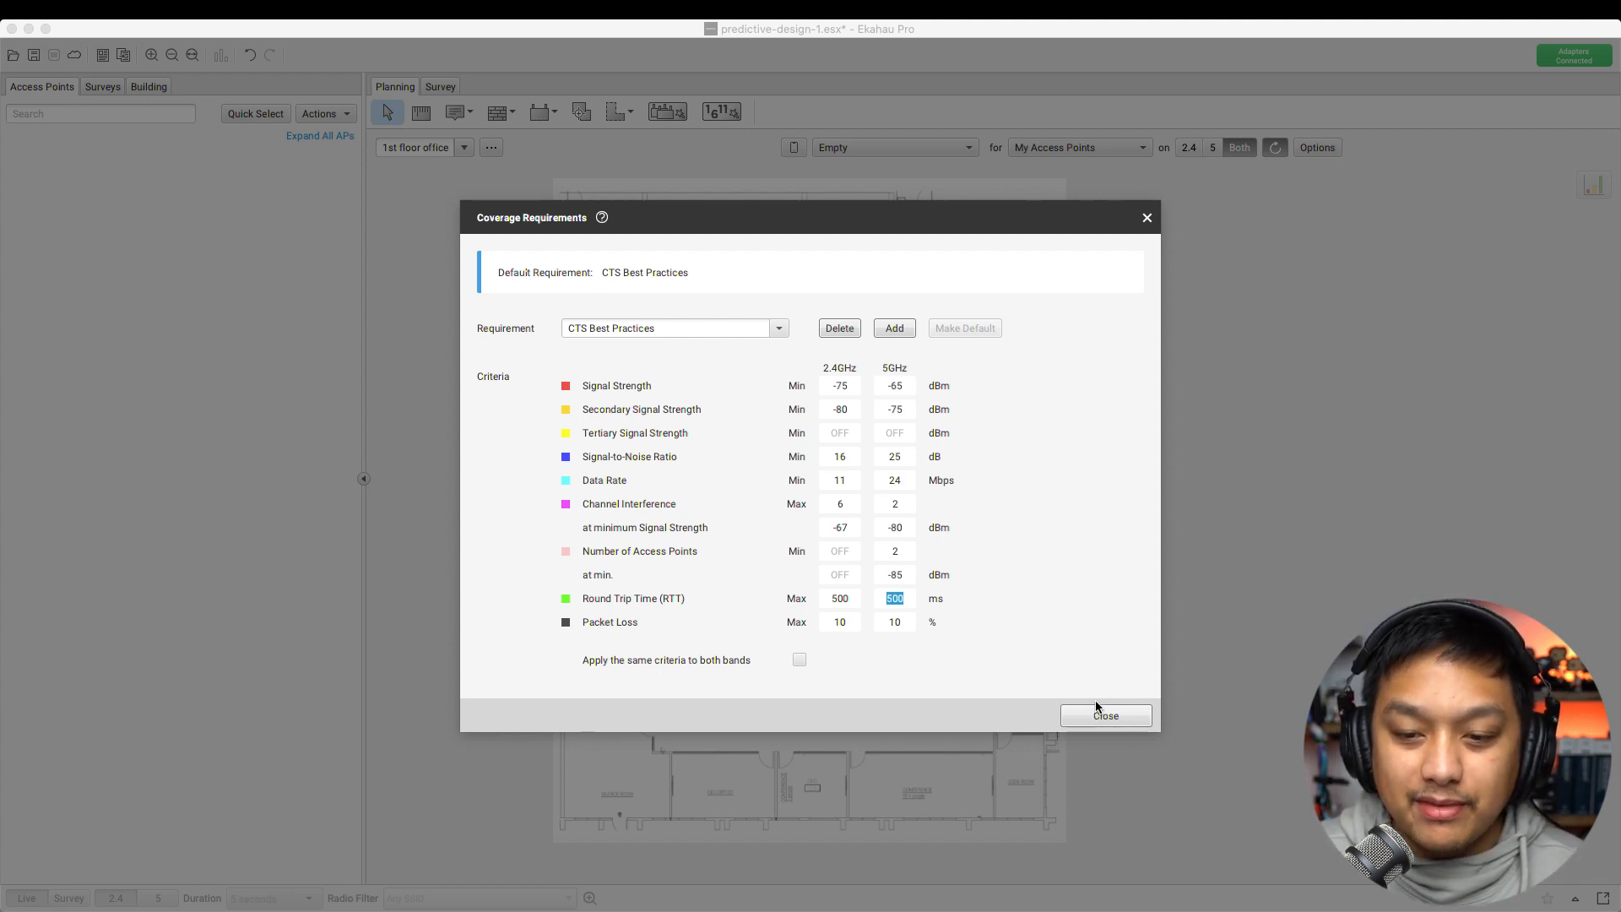
drag(1112, 714, 1086, 568)
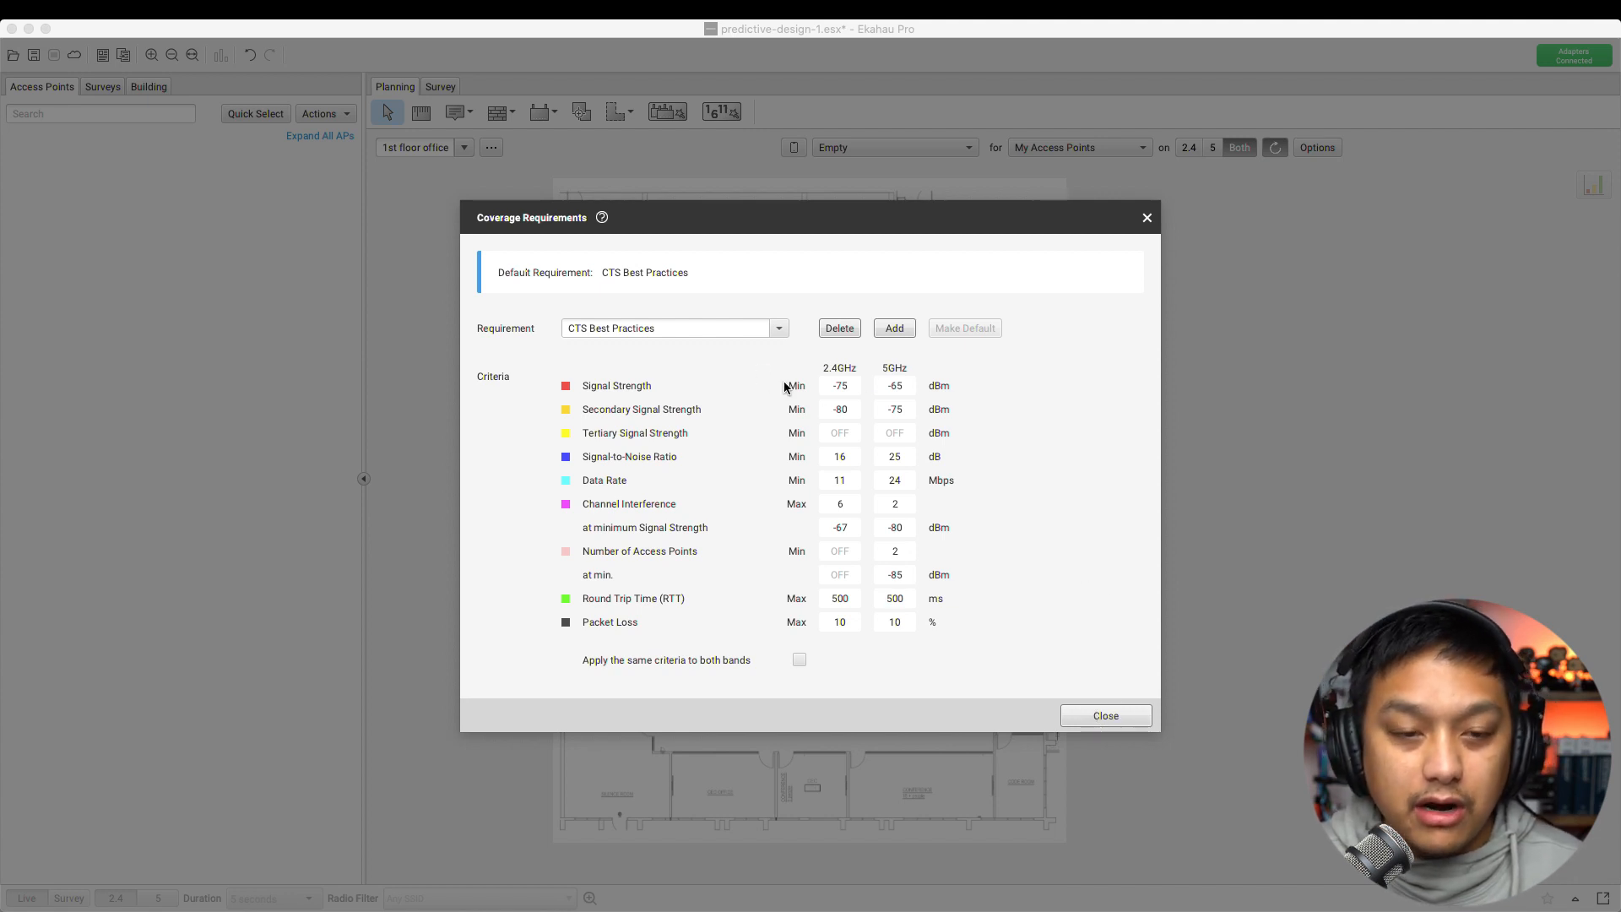
click(771, 327)
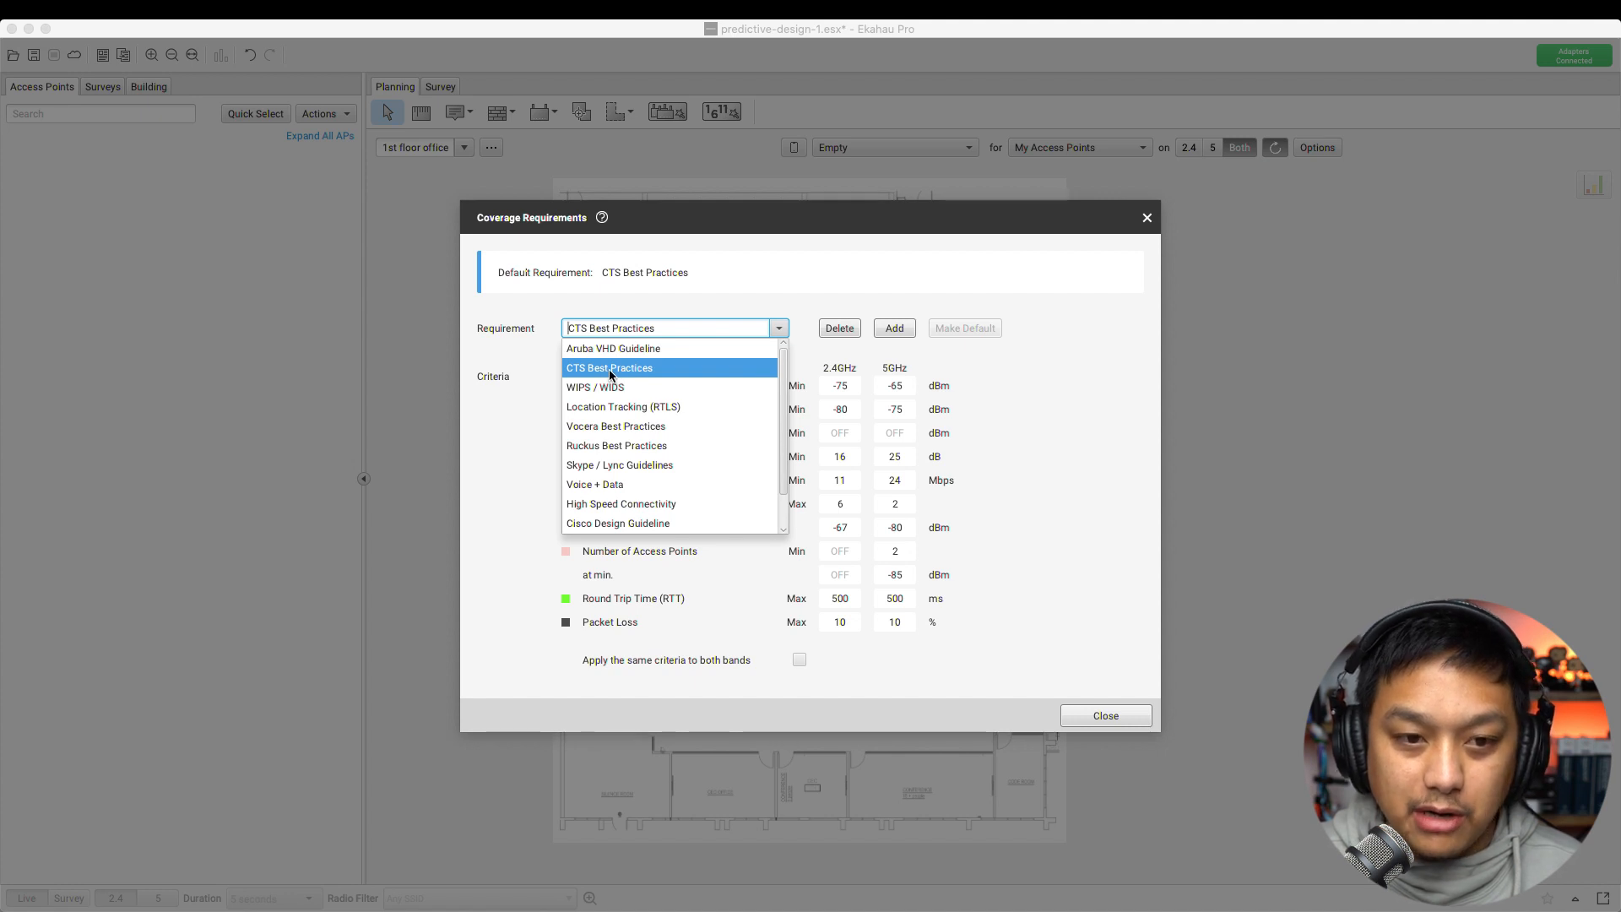
click(1101, 394)
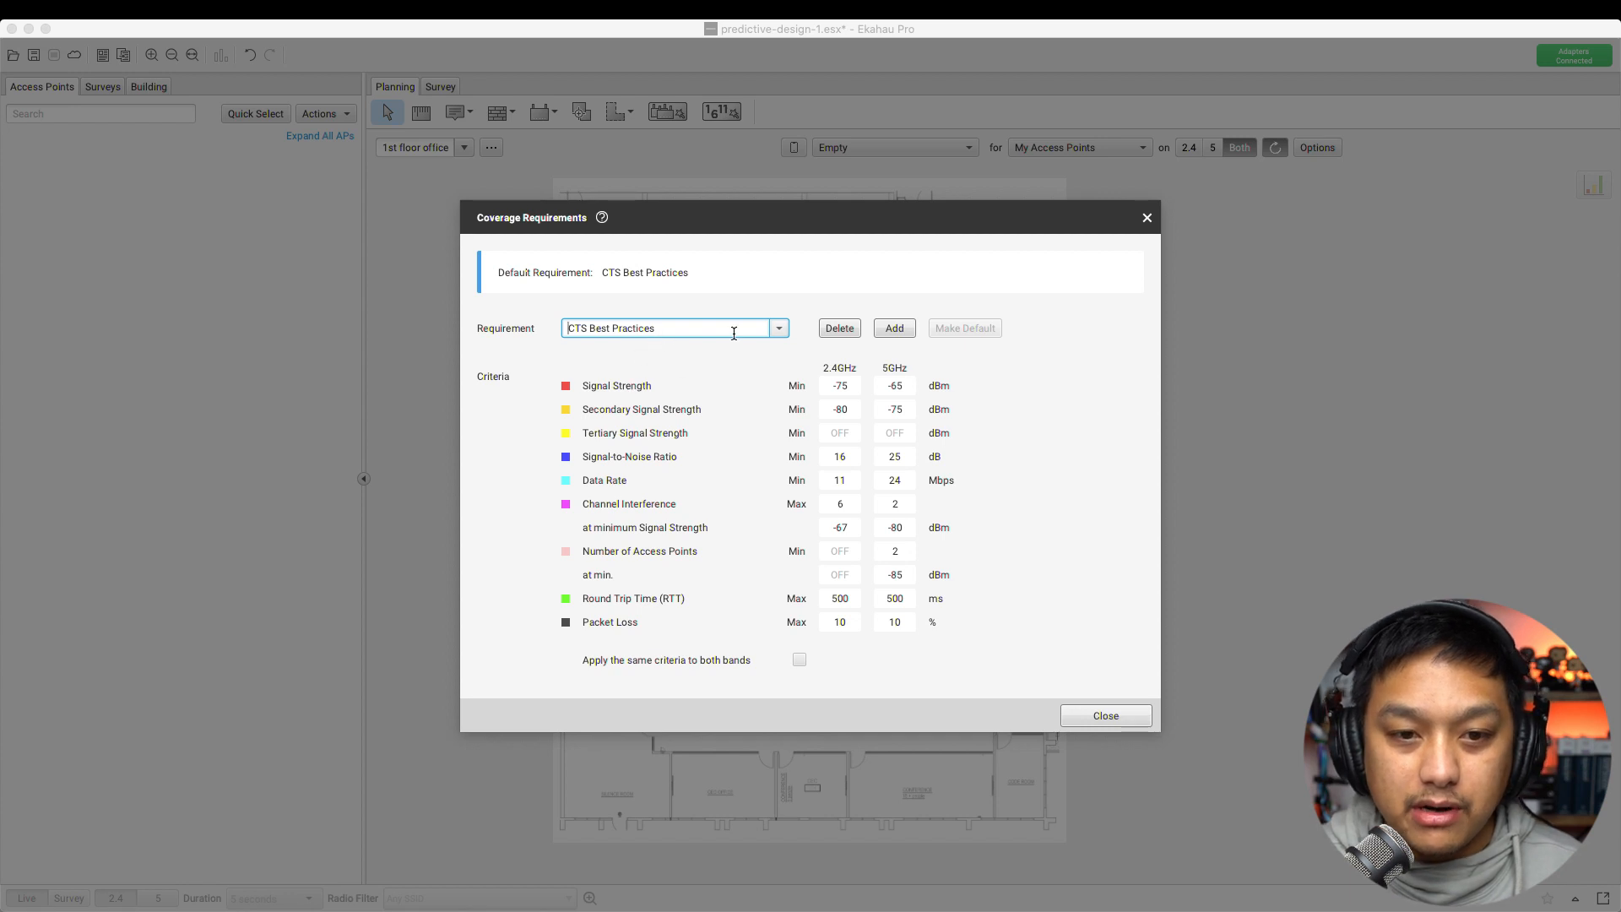
click(778, 329)
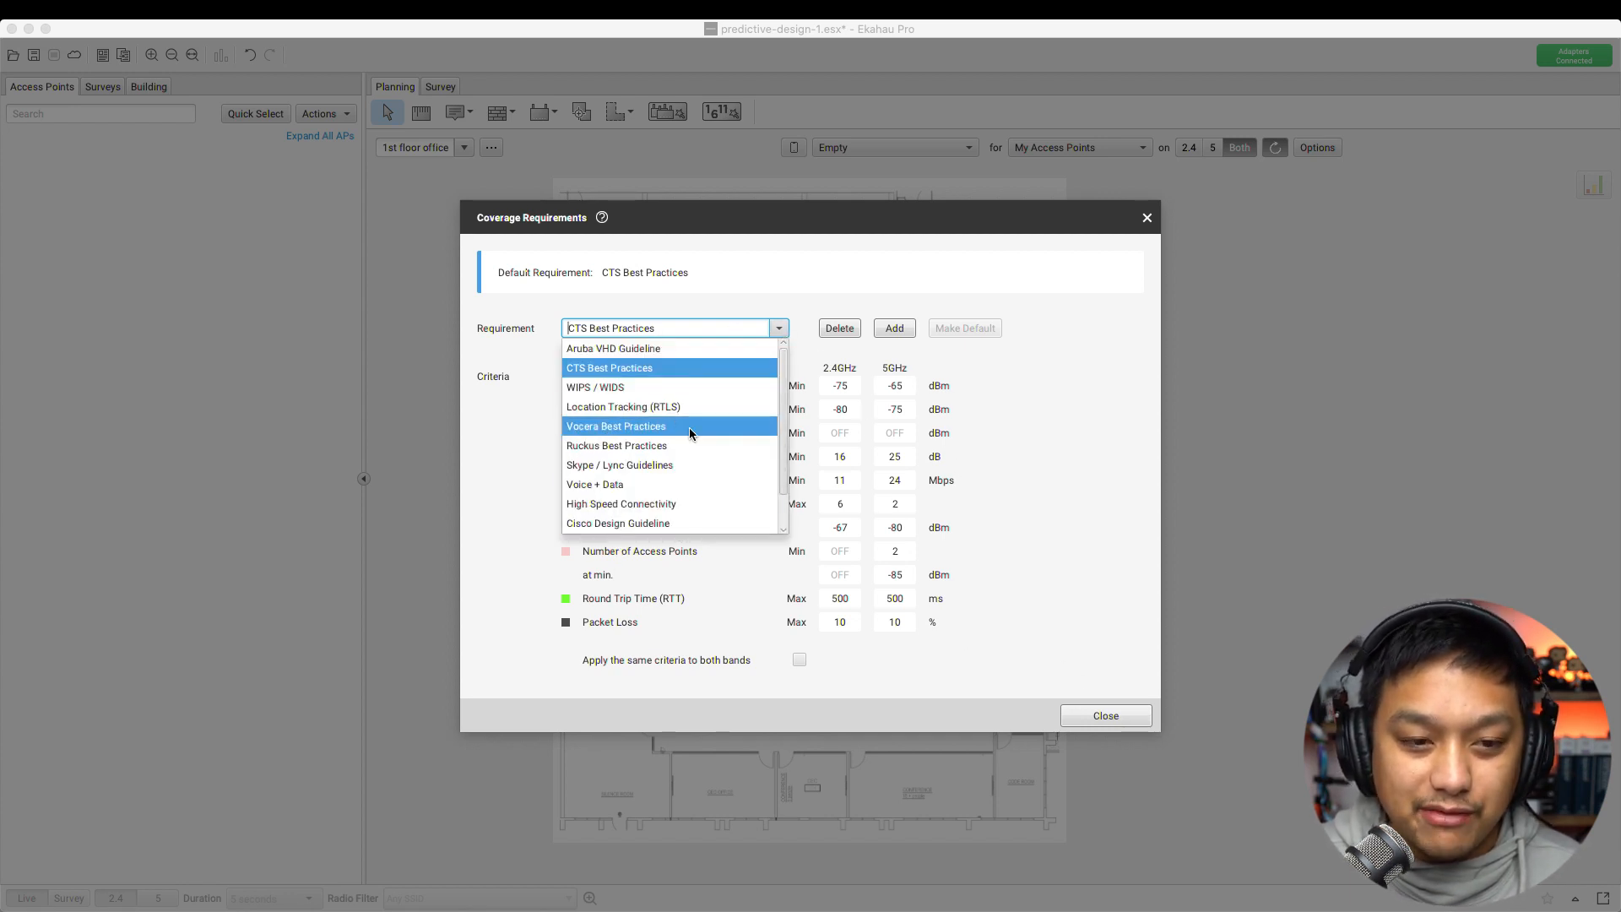
scroll(724, 464, down, 2)
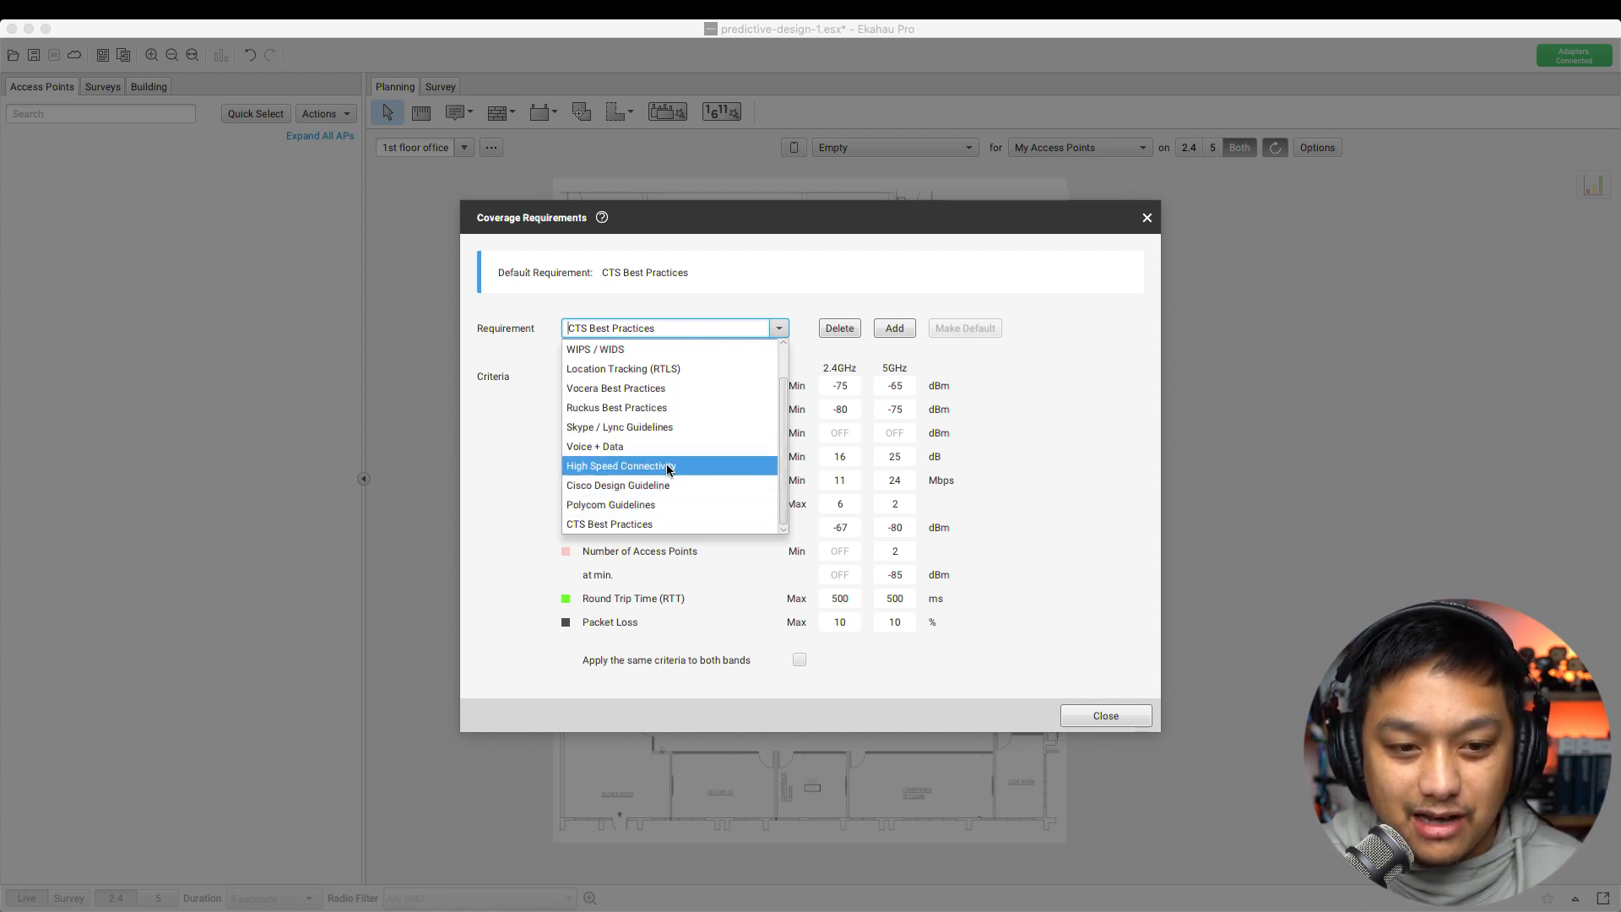
click(1089, 496)
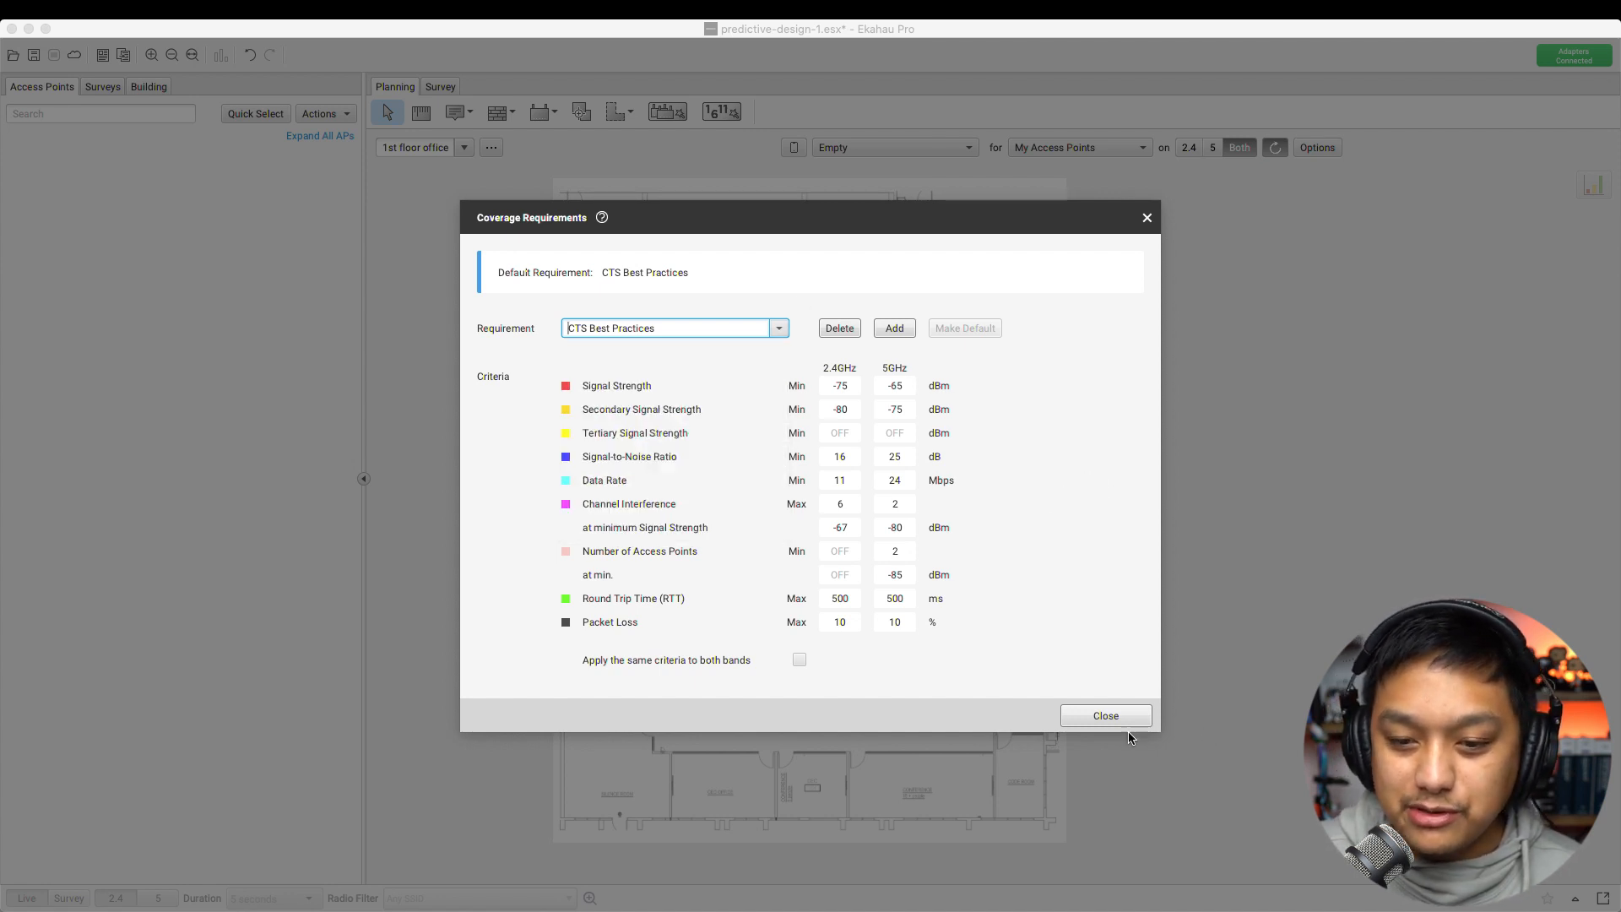
click(1102, 716)
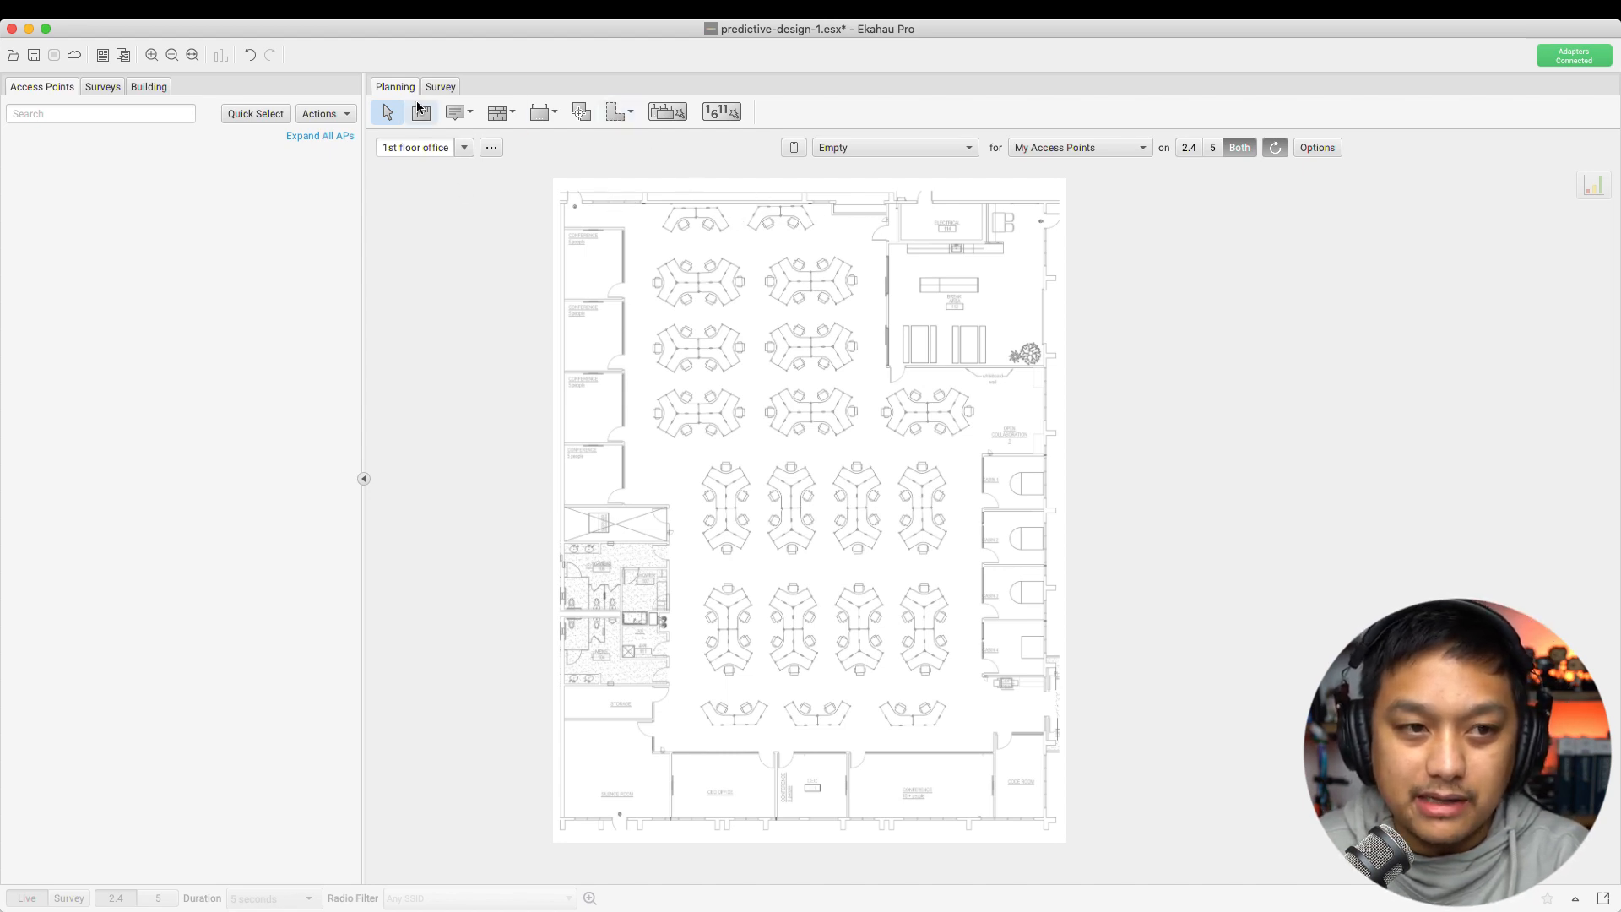
Check the Office Area's settings: Skype / Lync Guidelines for 250 devices
click(613, 114)
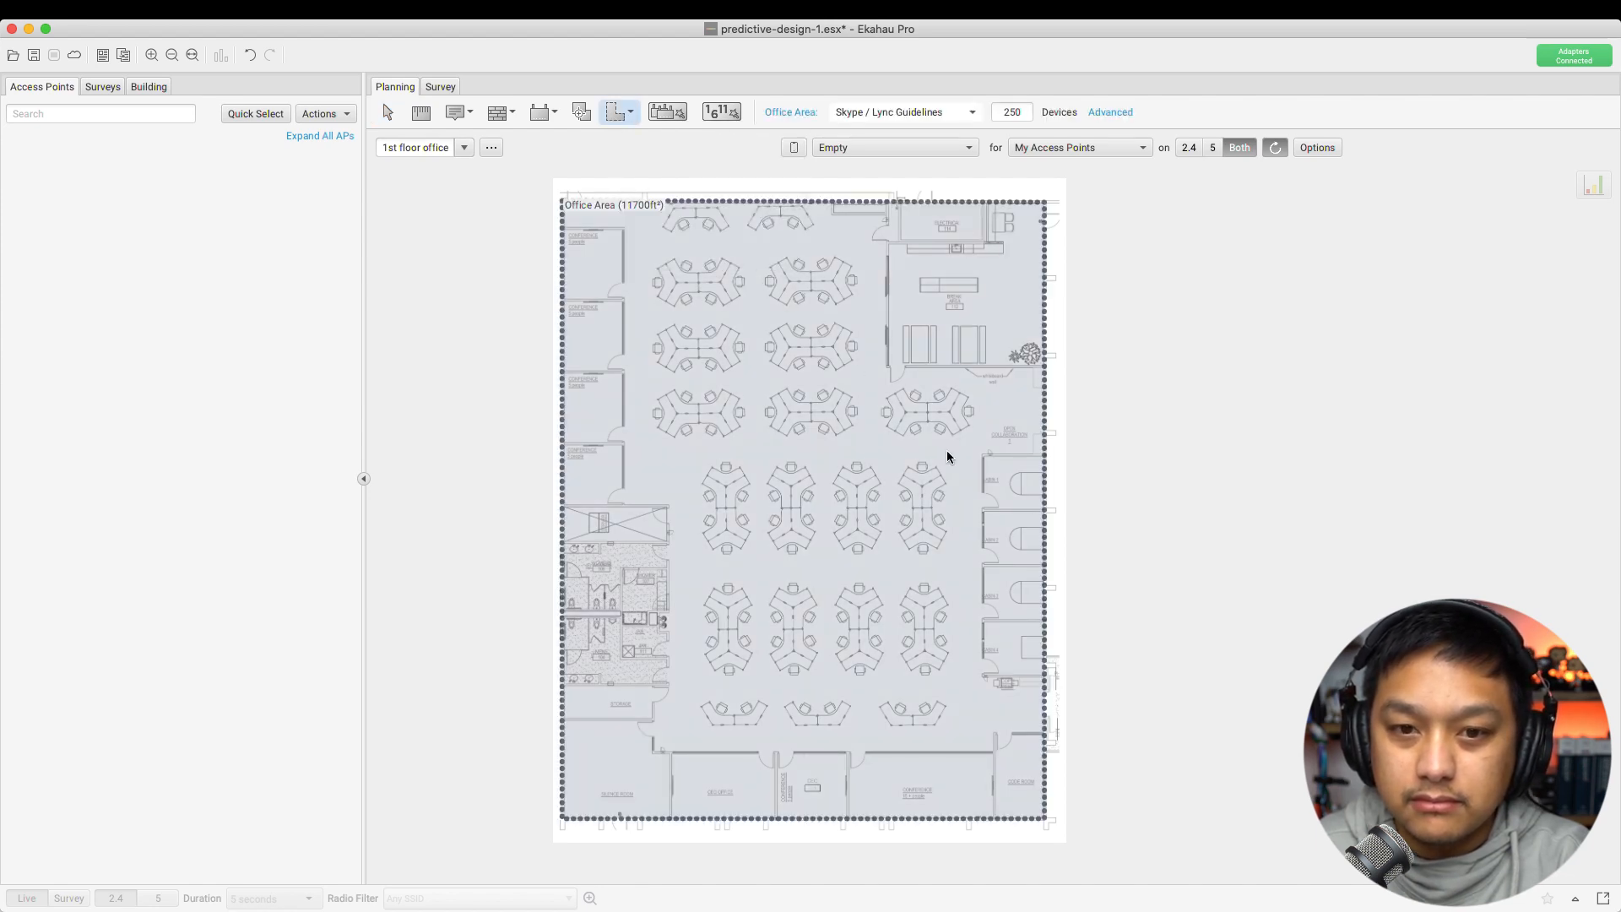
click(381, 120)
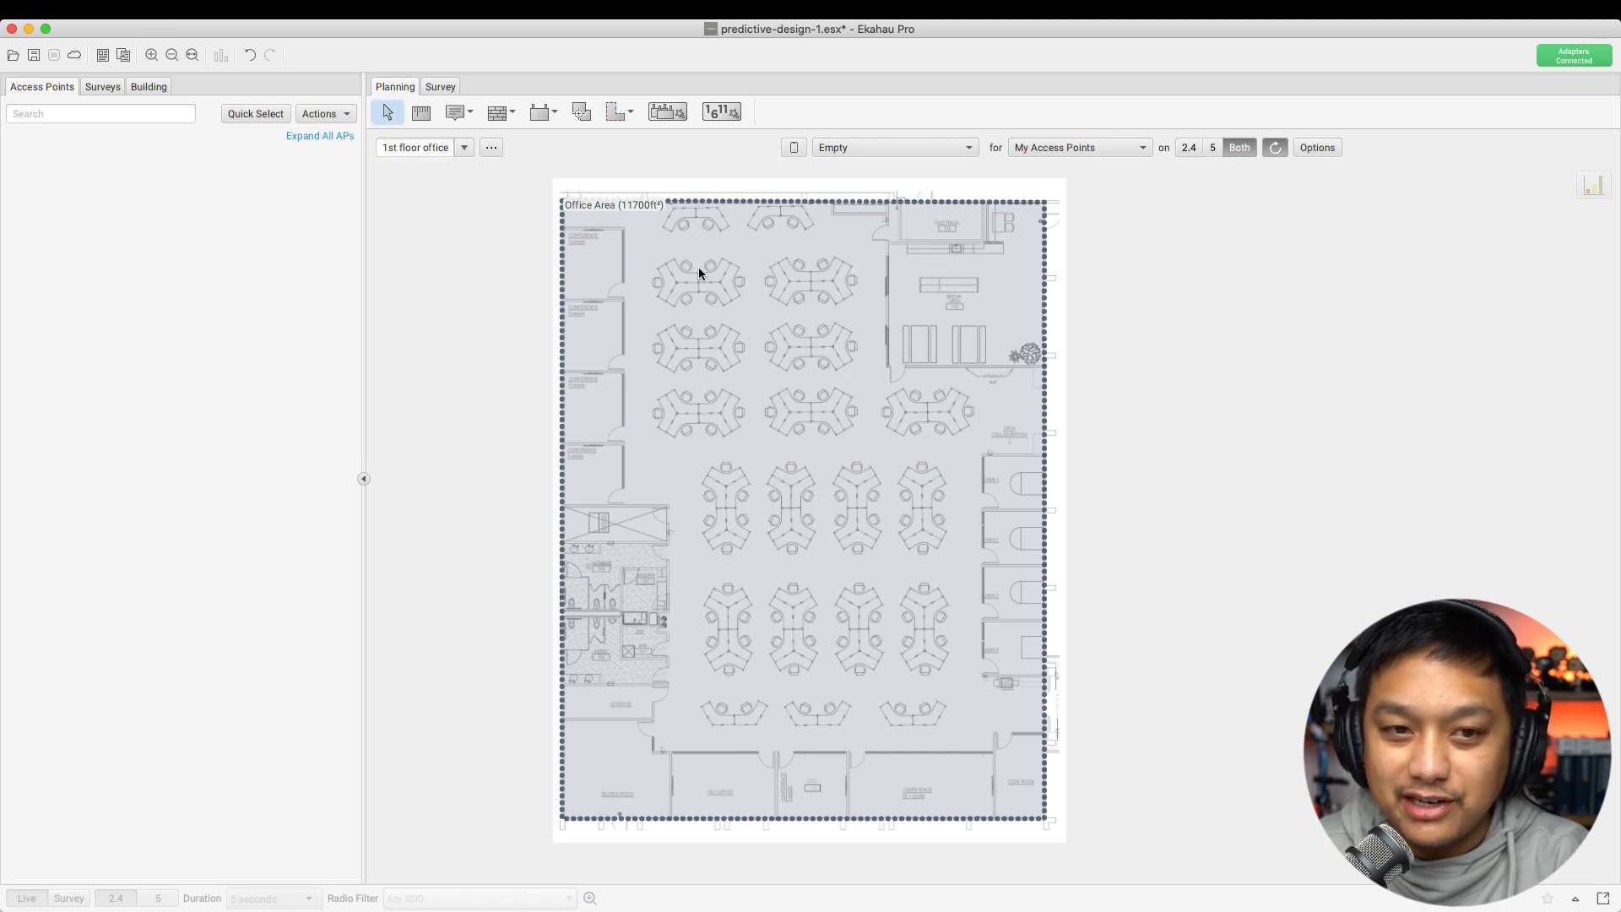
click(849, 331)
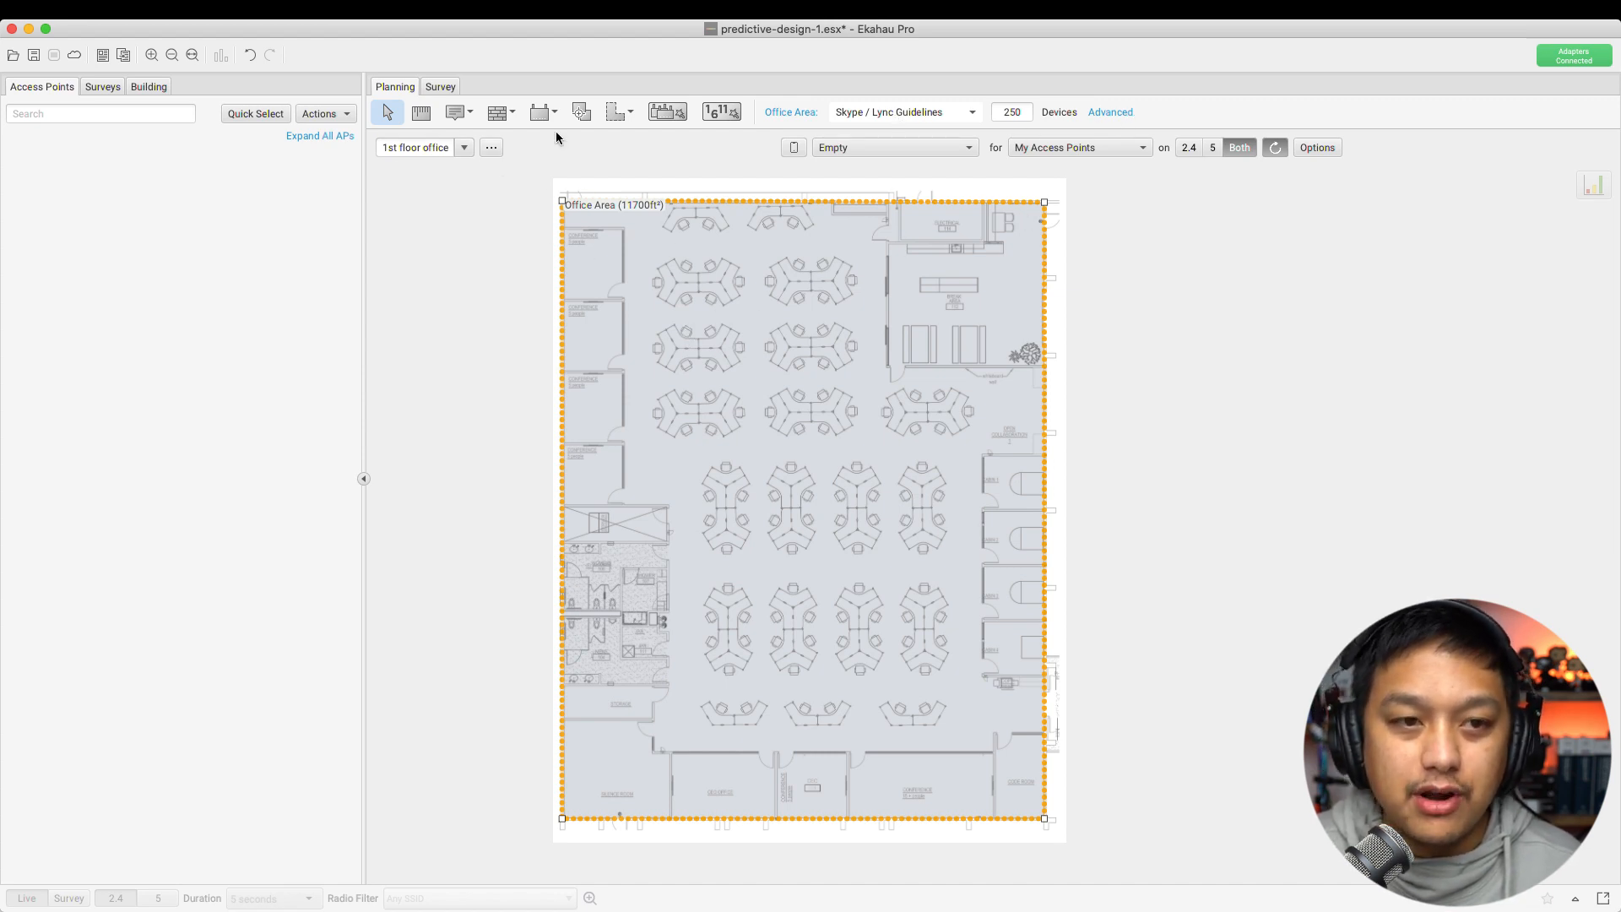
click(615, 112)
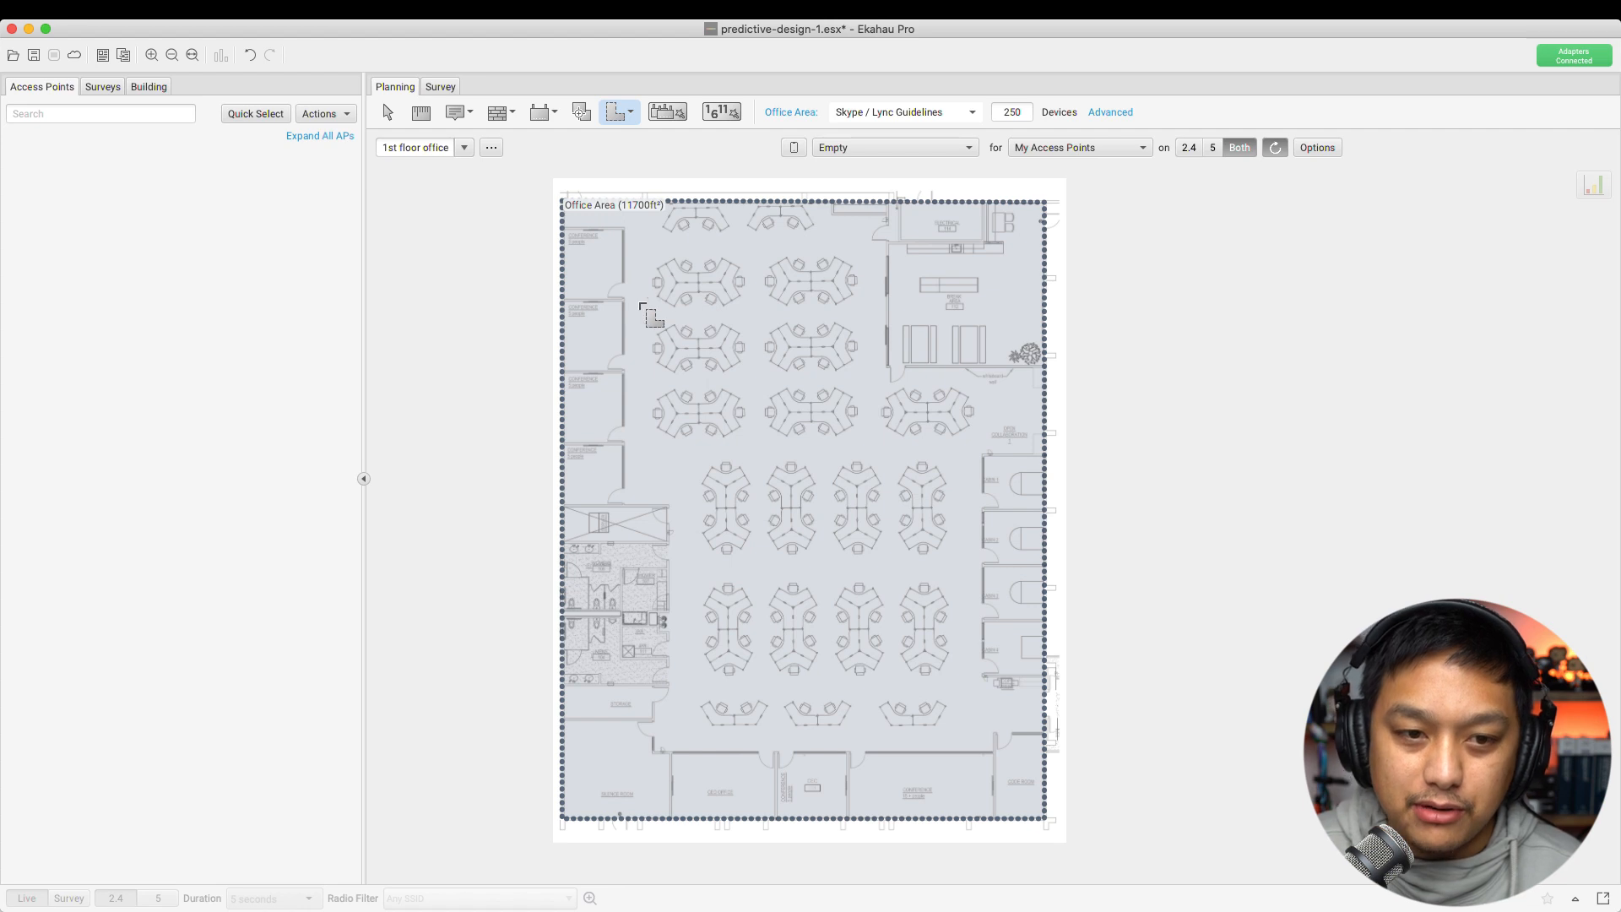
Draw an area around the small left-side room, move it, then delete the misplaced Area-1
click(572, 306)
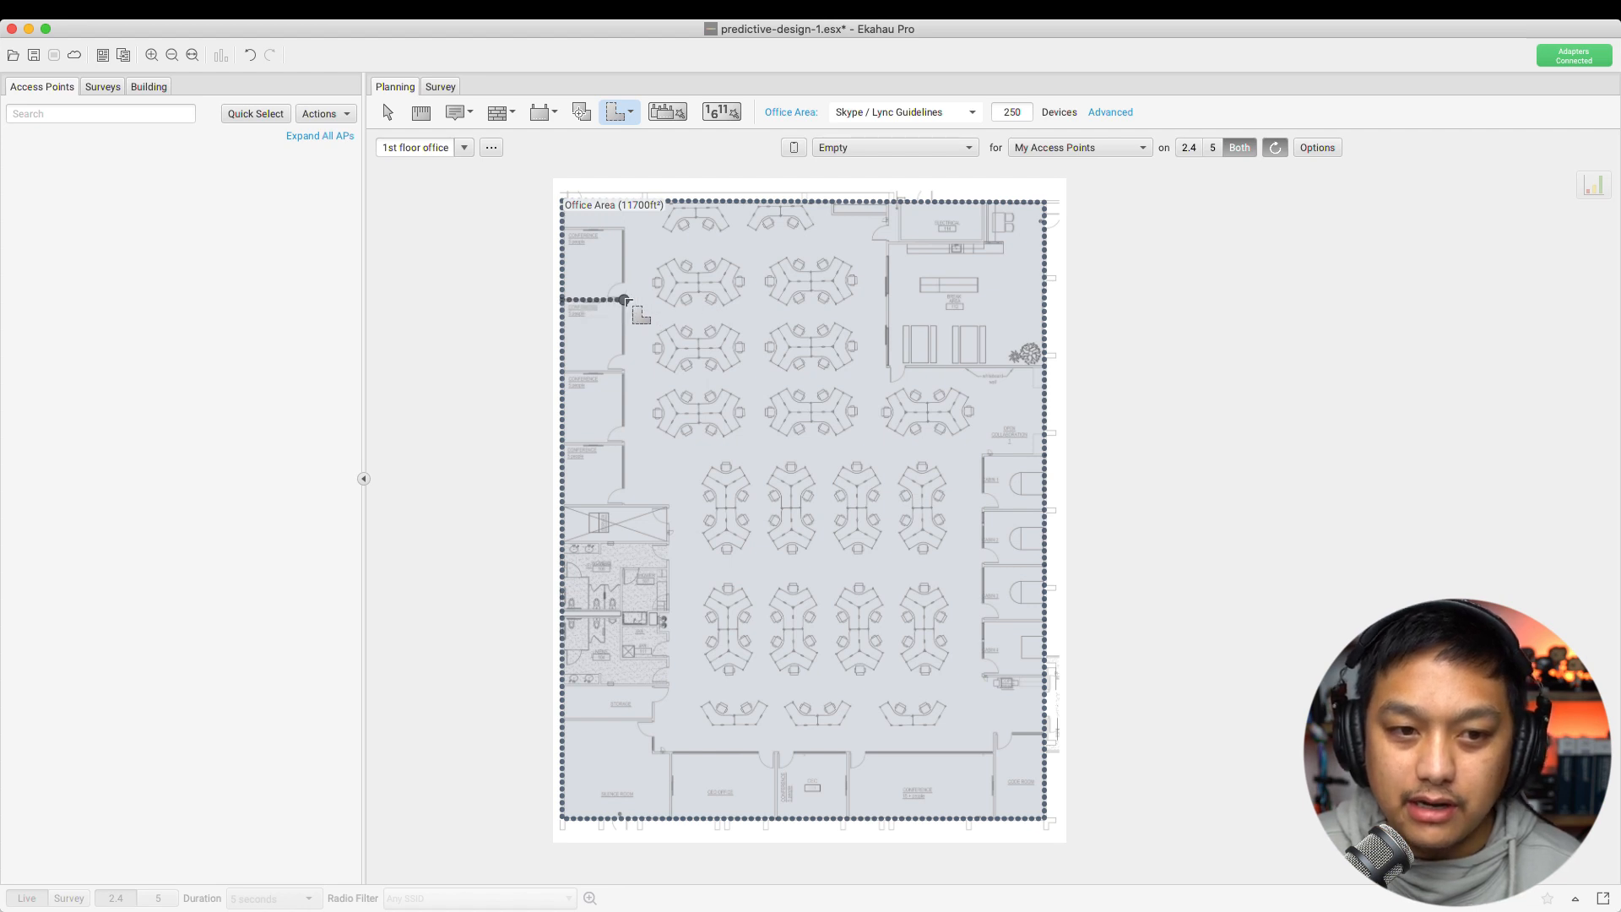
click(625, 301)
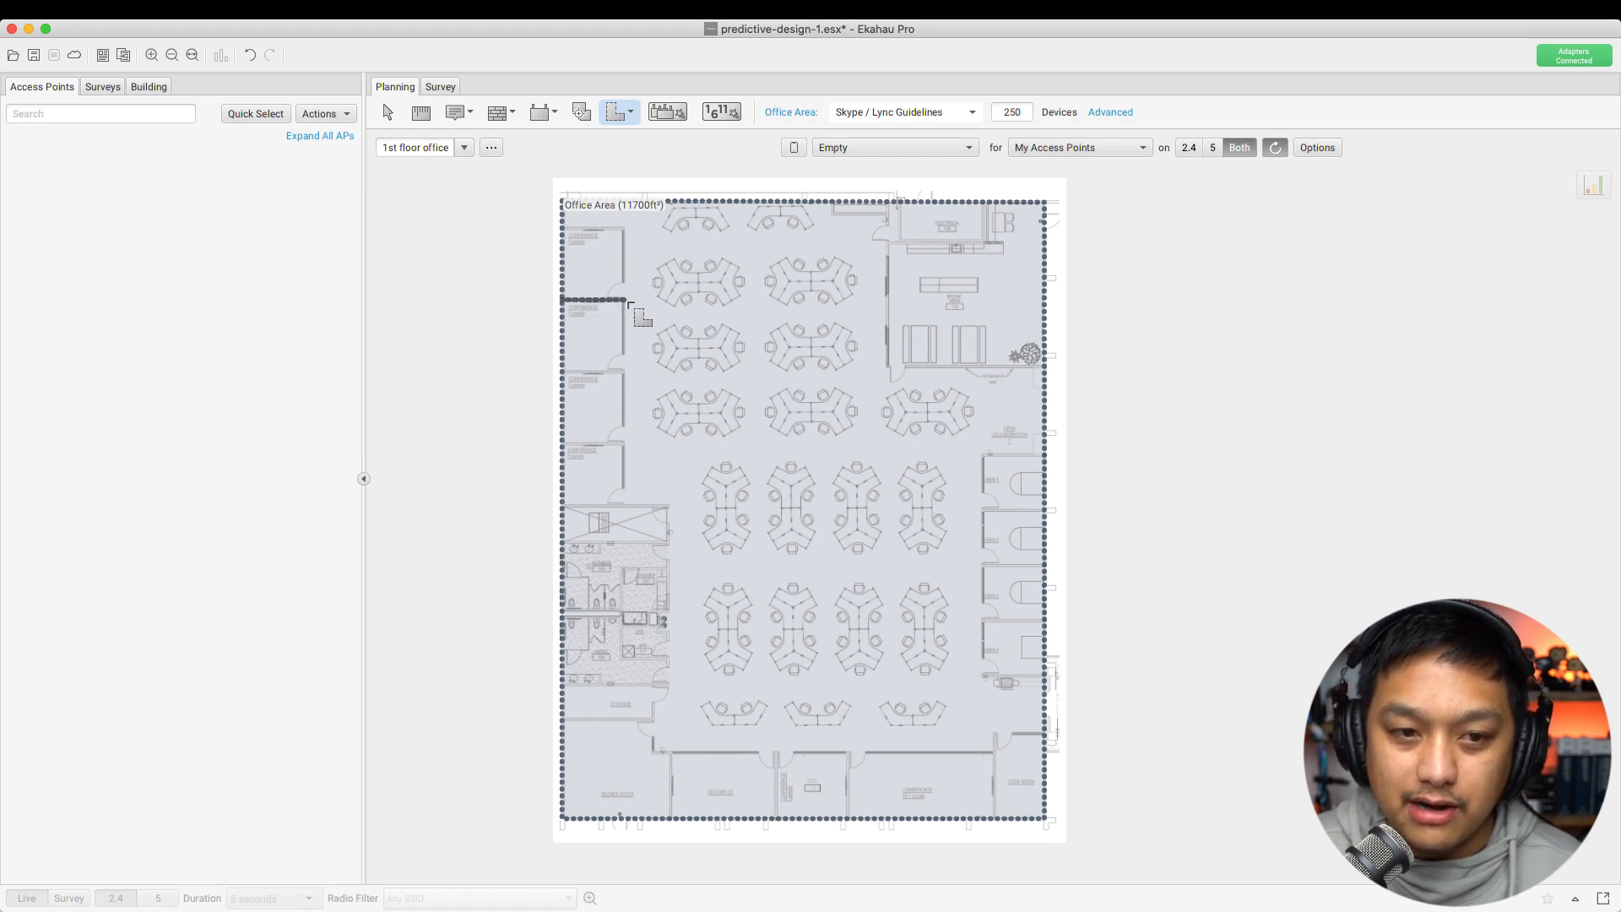
click(626, 372)
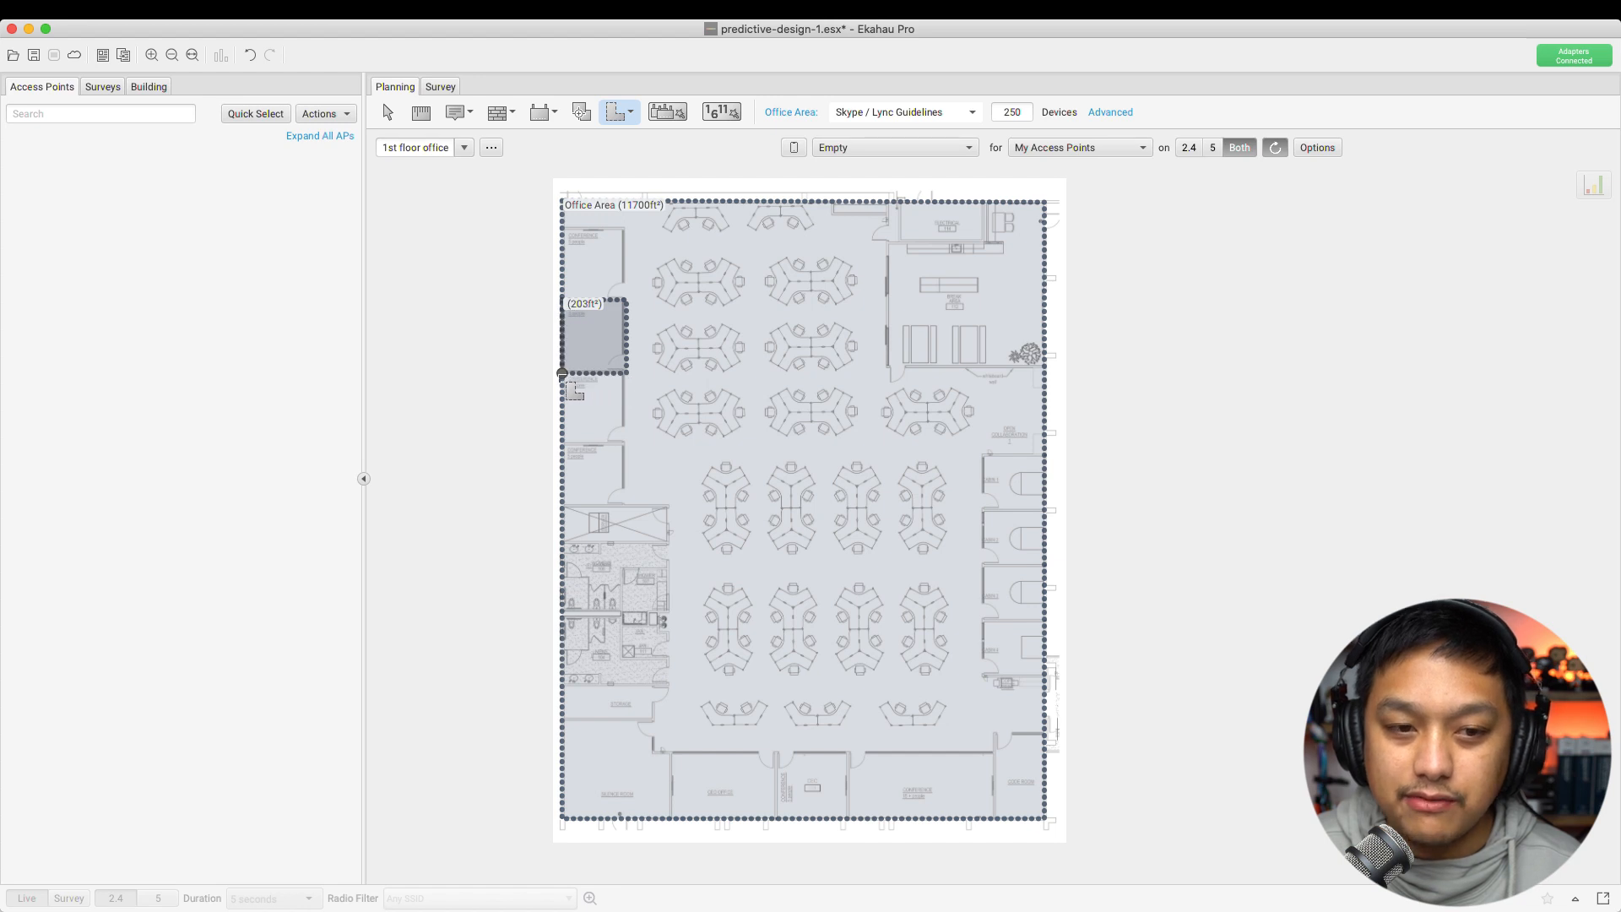
click(562, 373)
right_click(563, 376)
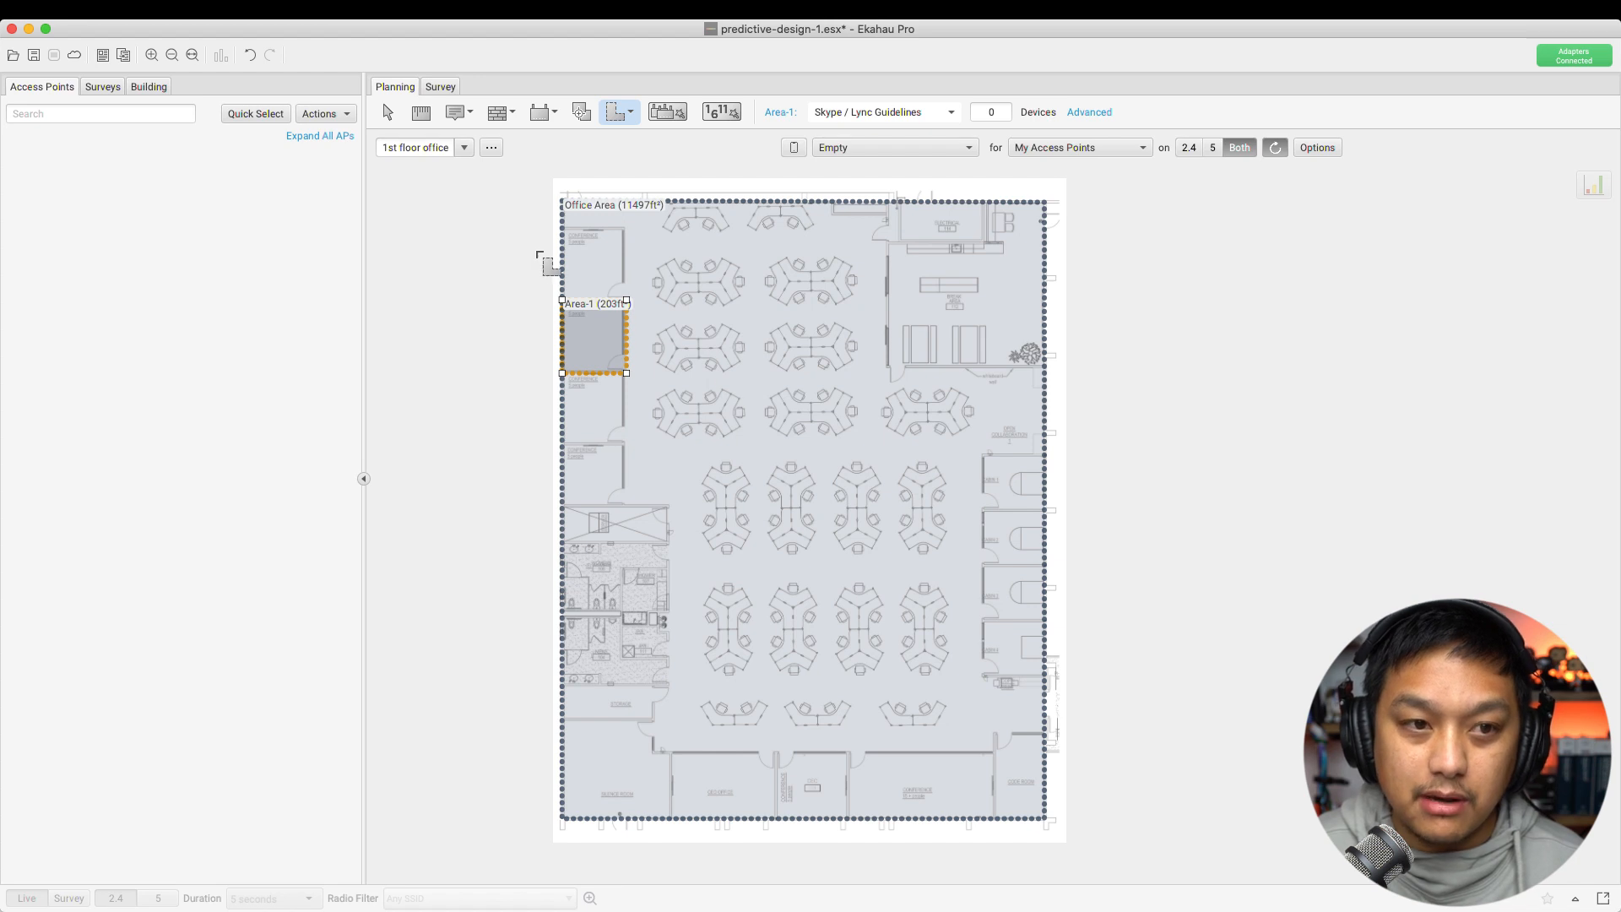
click(387, 112)
drag(604, 351, 919, 693)
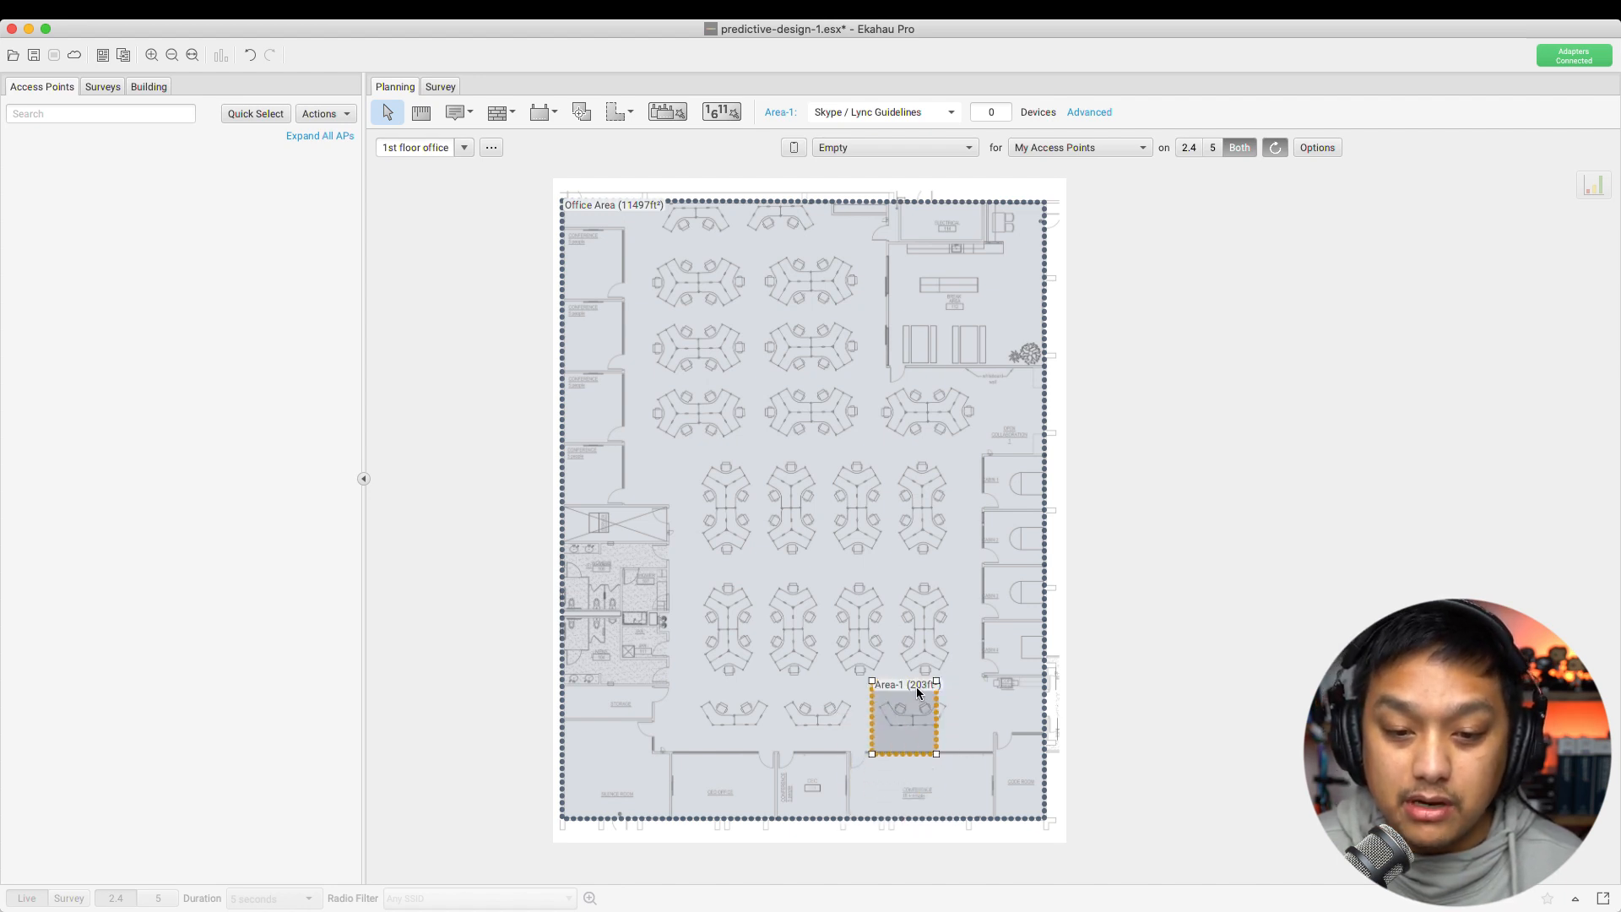
key(Delete)
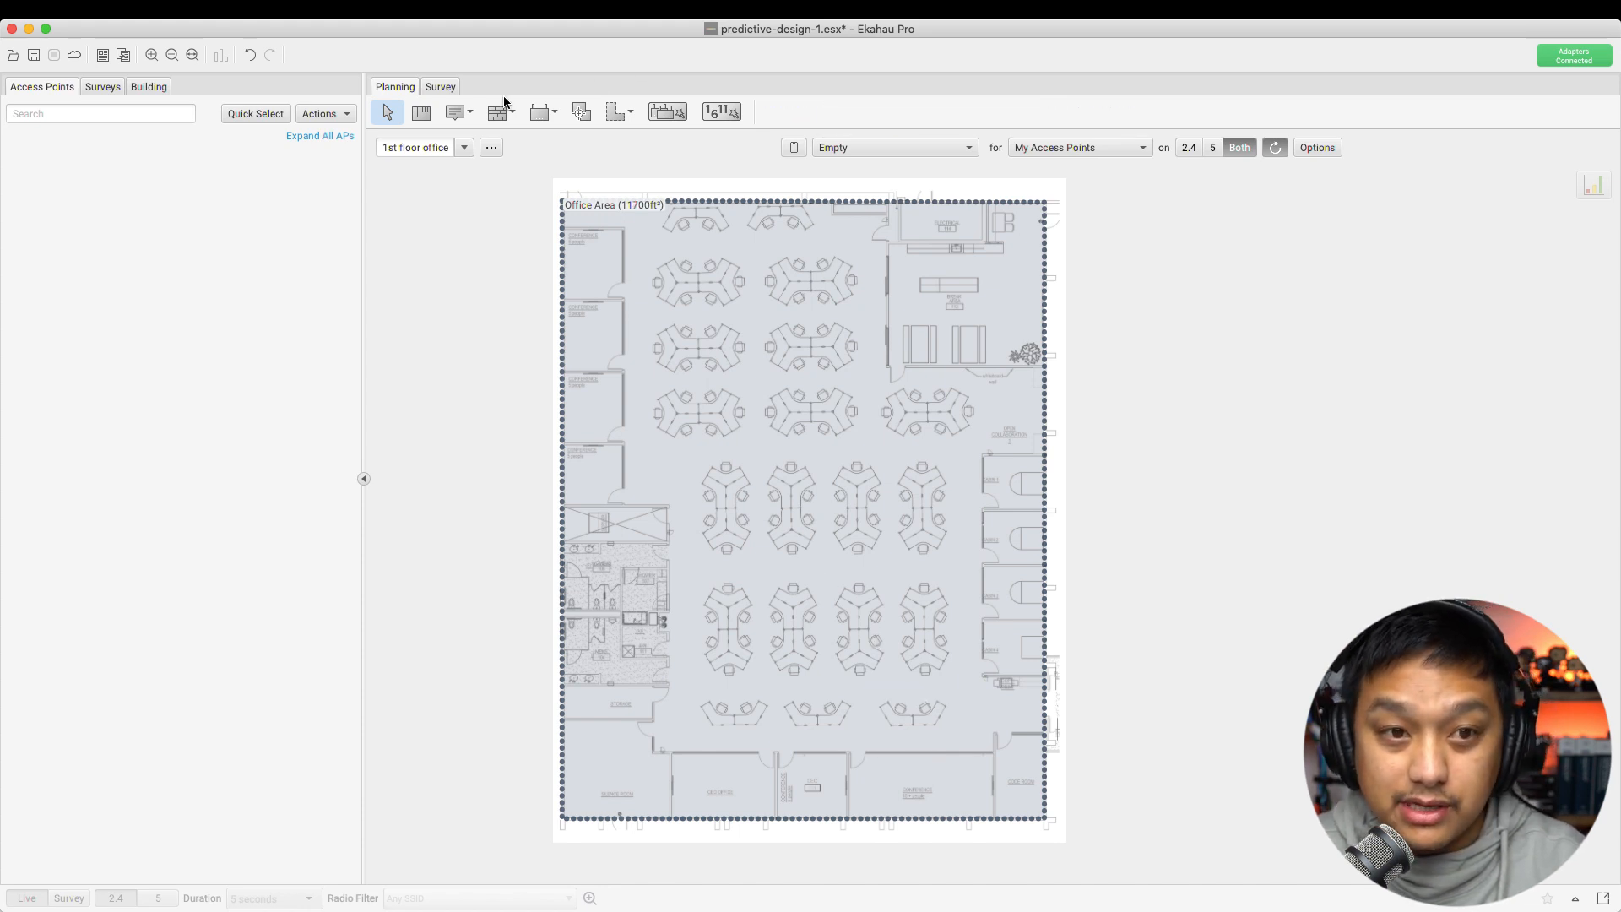
Outline a 416 ft² Area-1 over the bottom room and open its Area Options
click(615, 111)
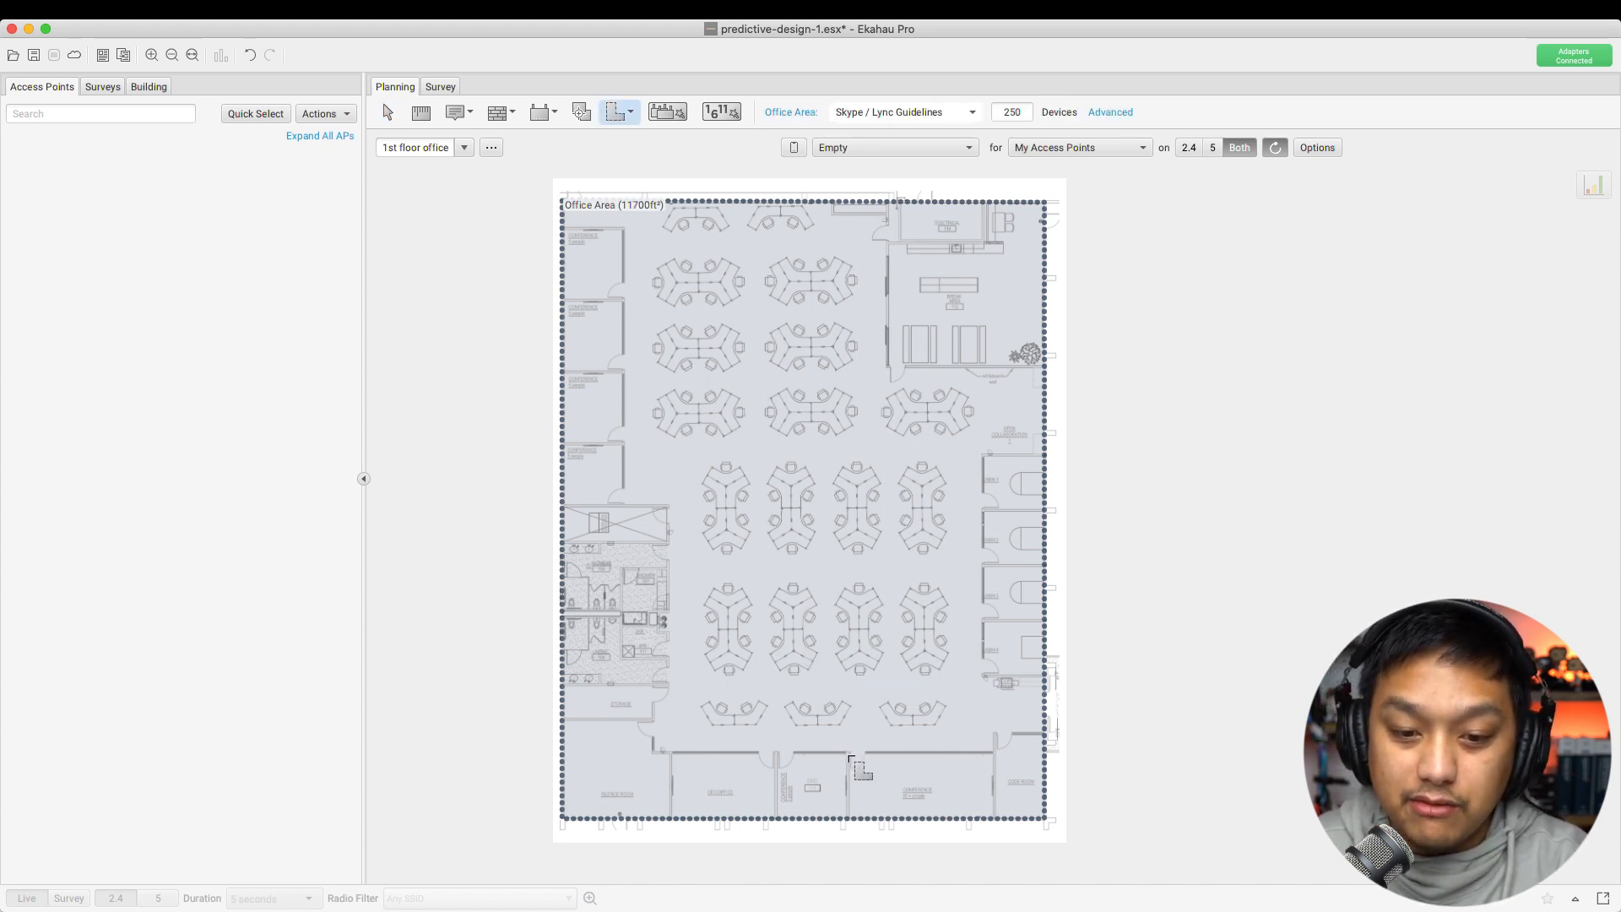
drag(848, 754, 995, 757)
click(995, 757)
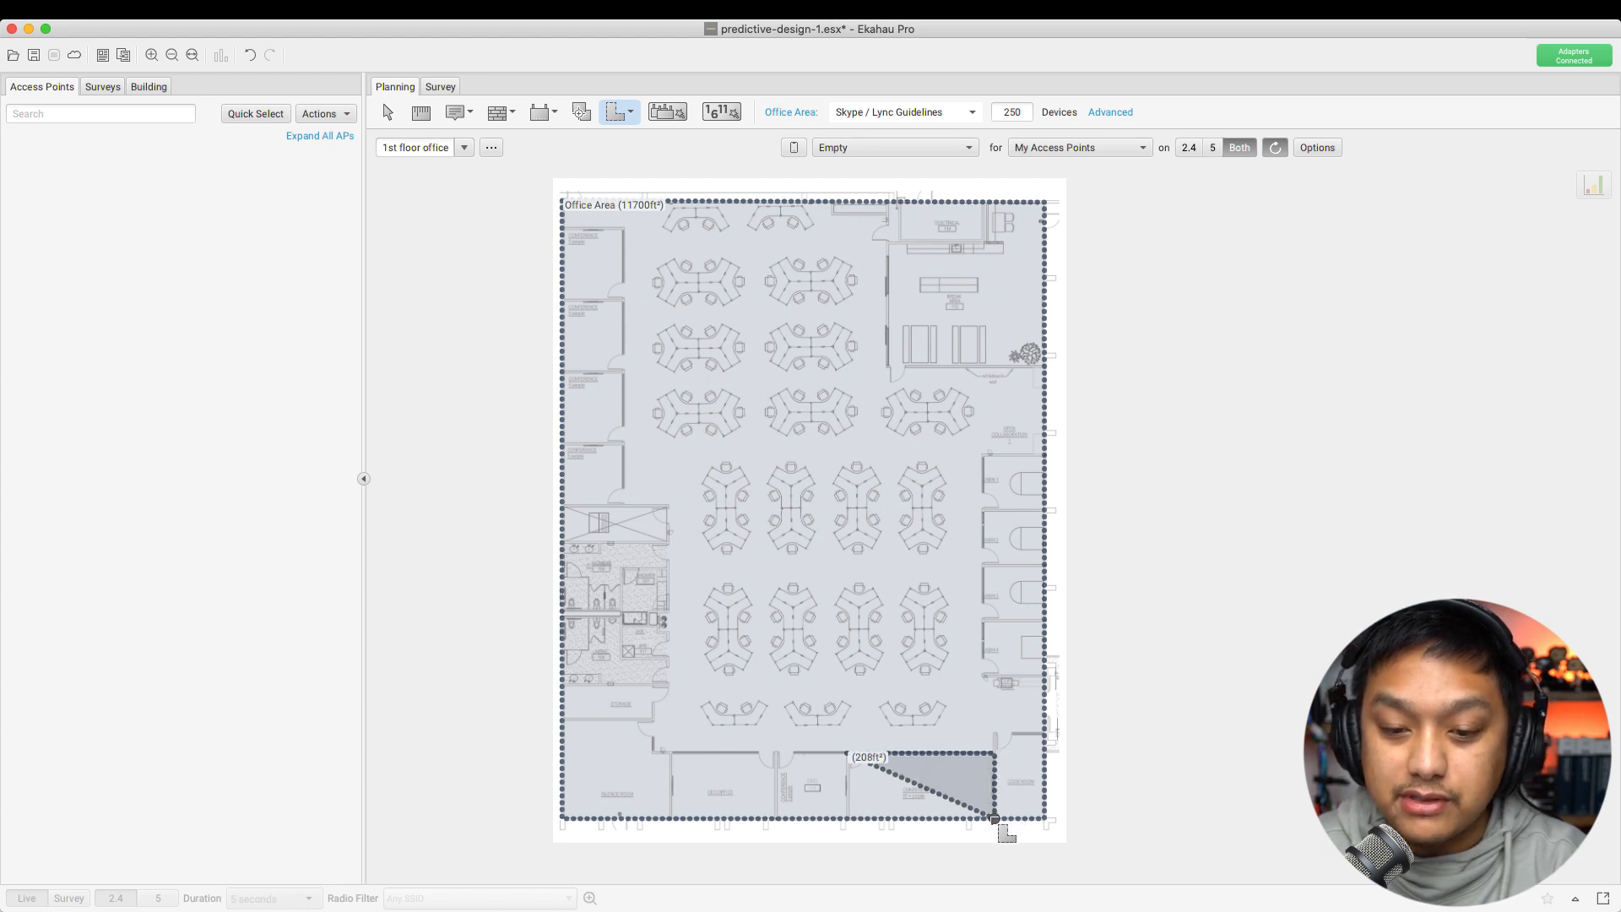
click(995, 818)
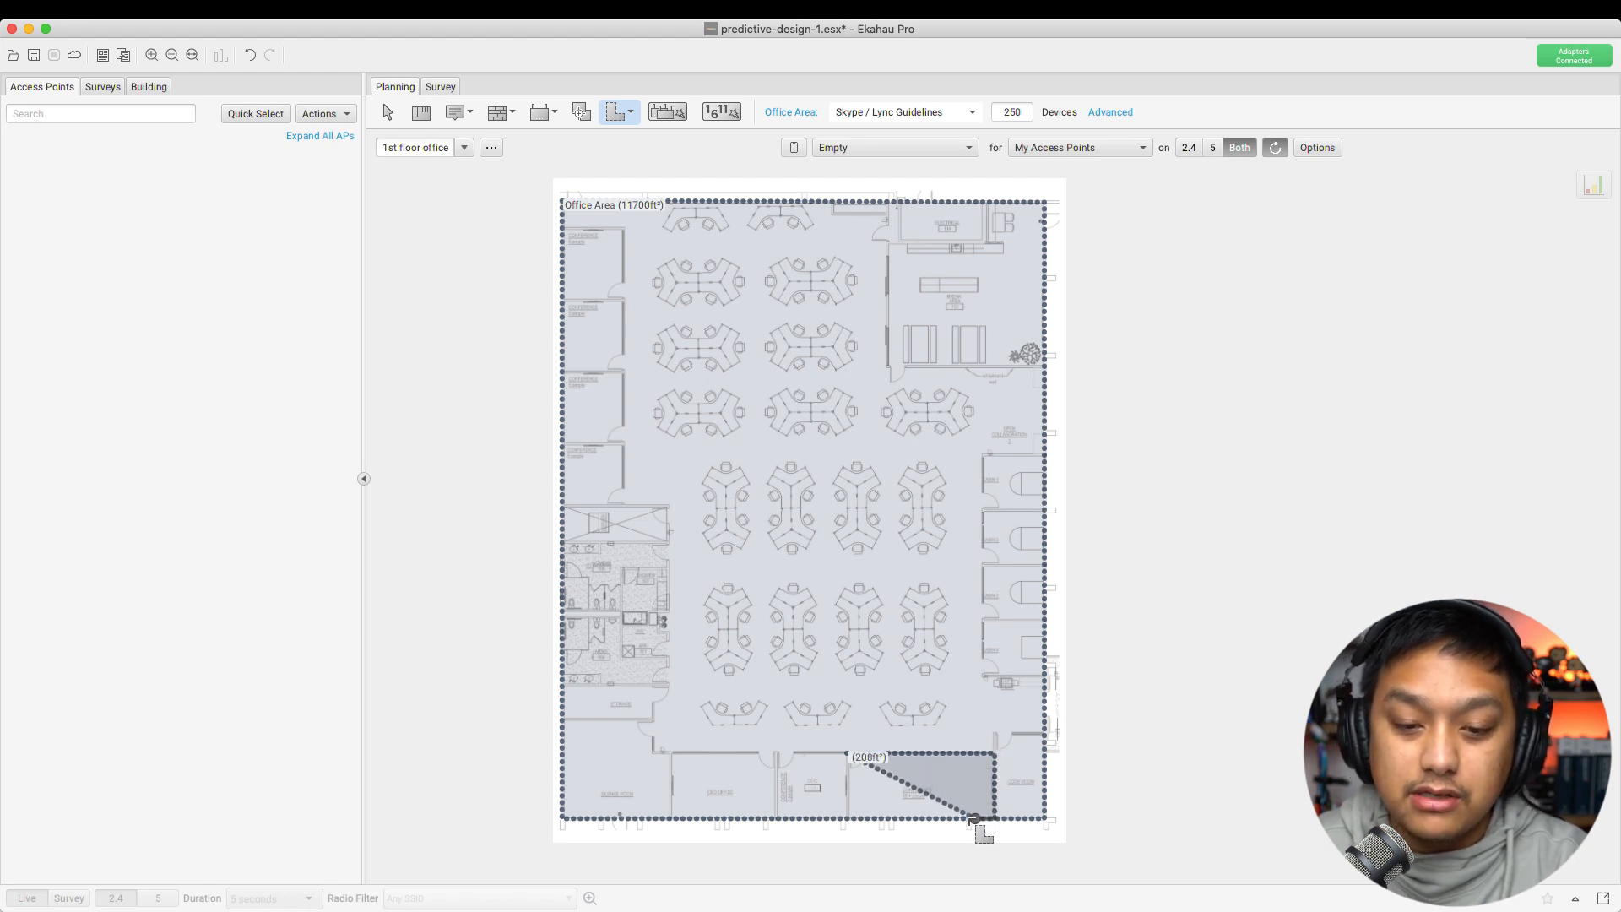
double_click(848, 819)
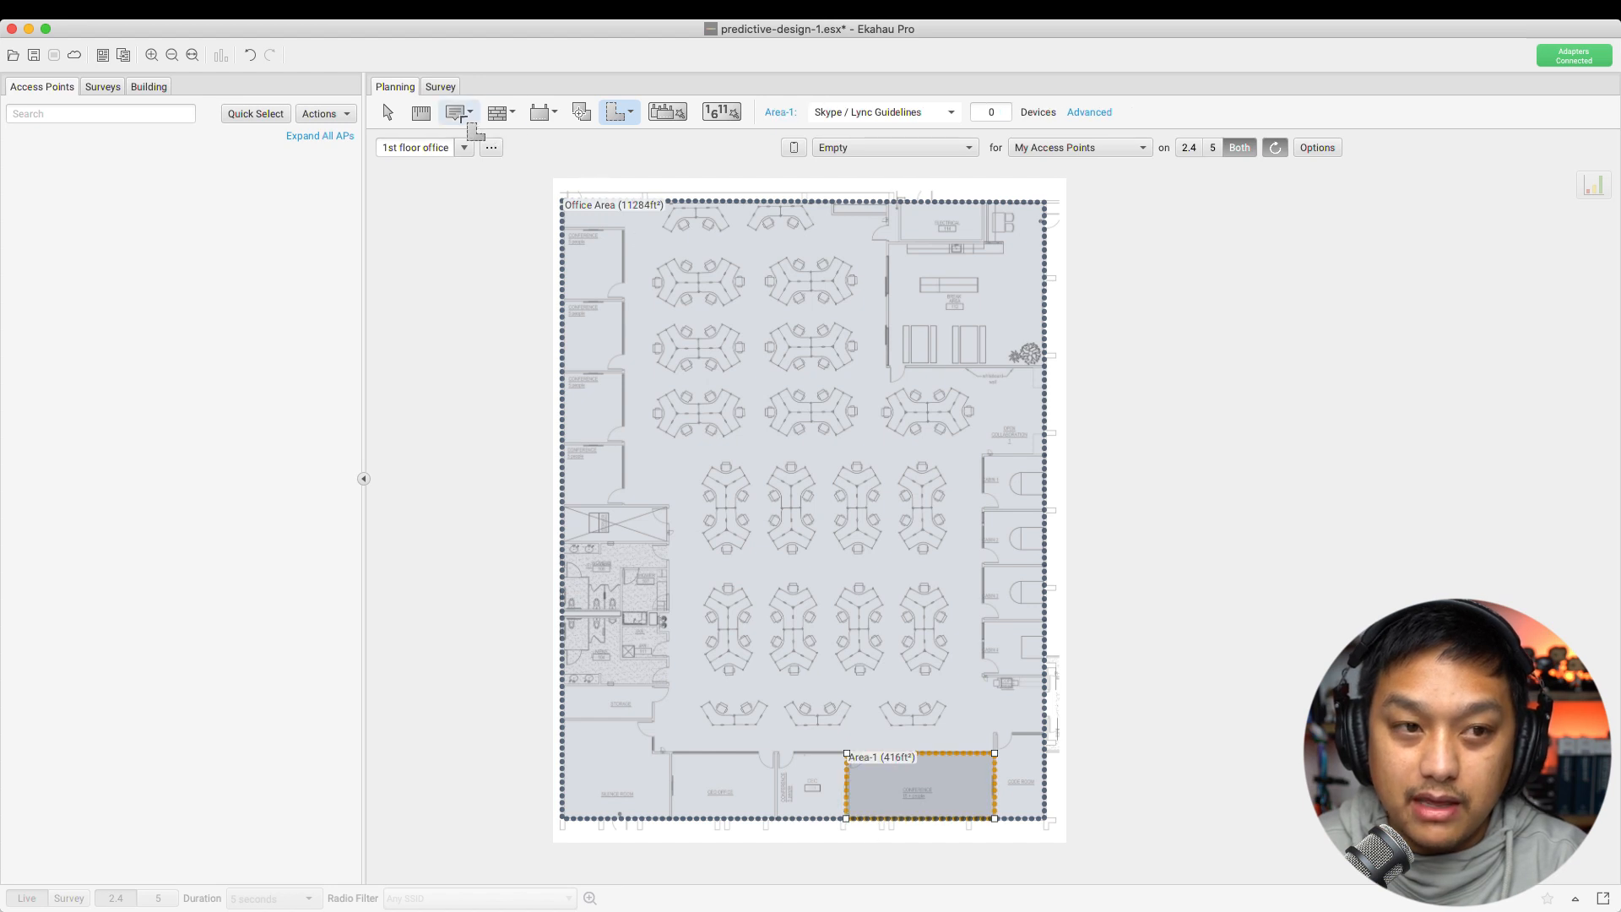
click(384, 112)
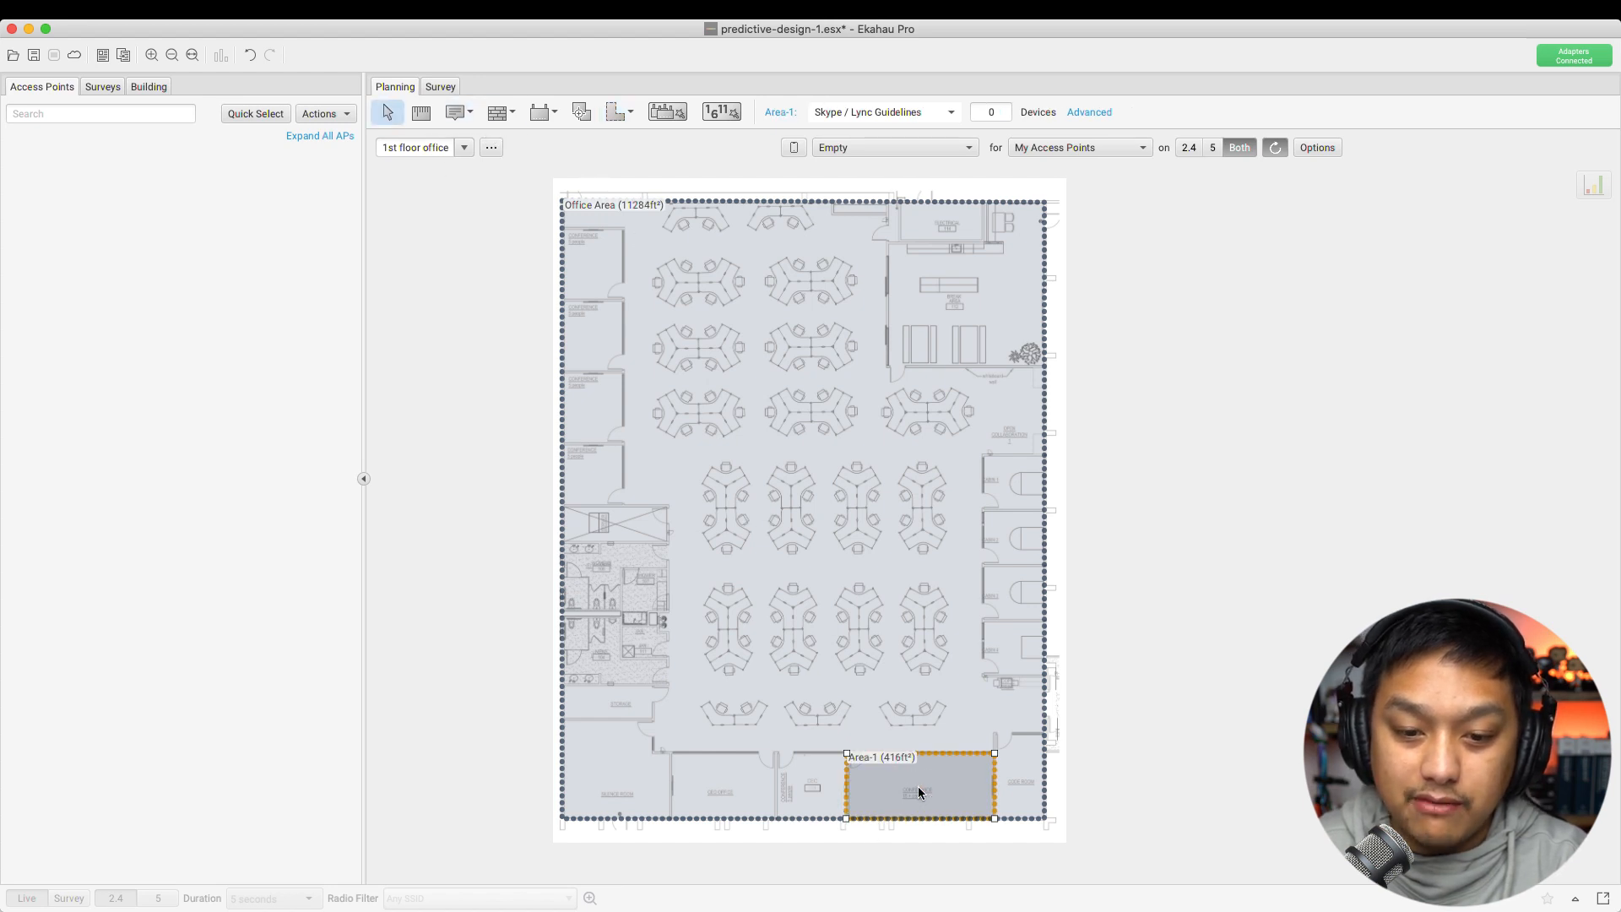
click(786, 113)
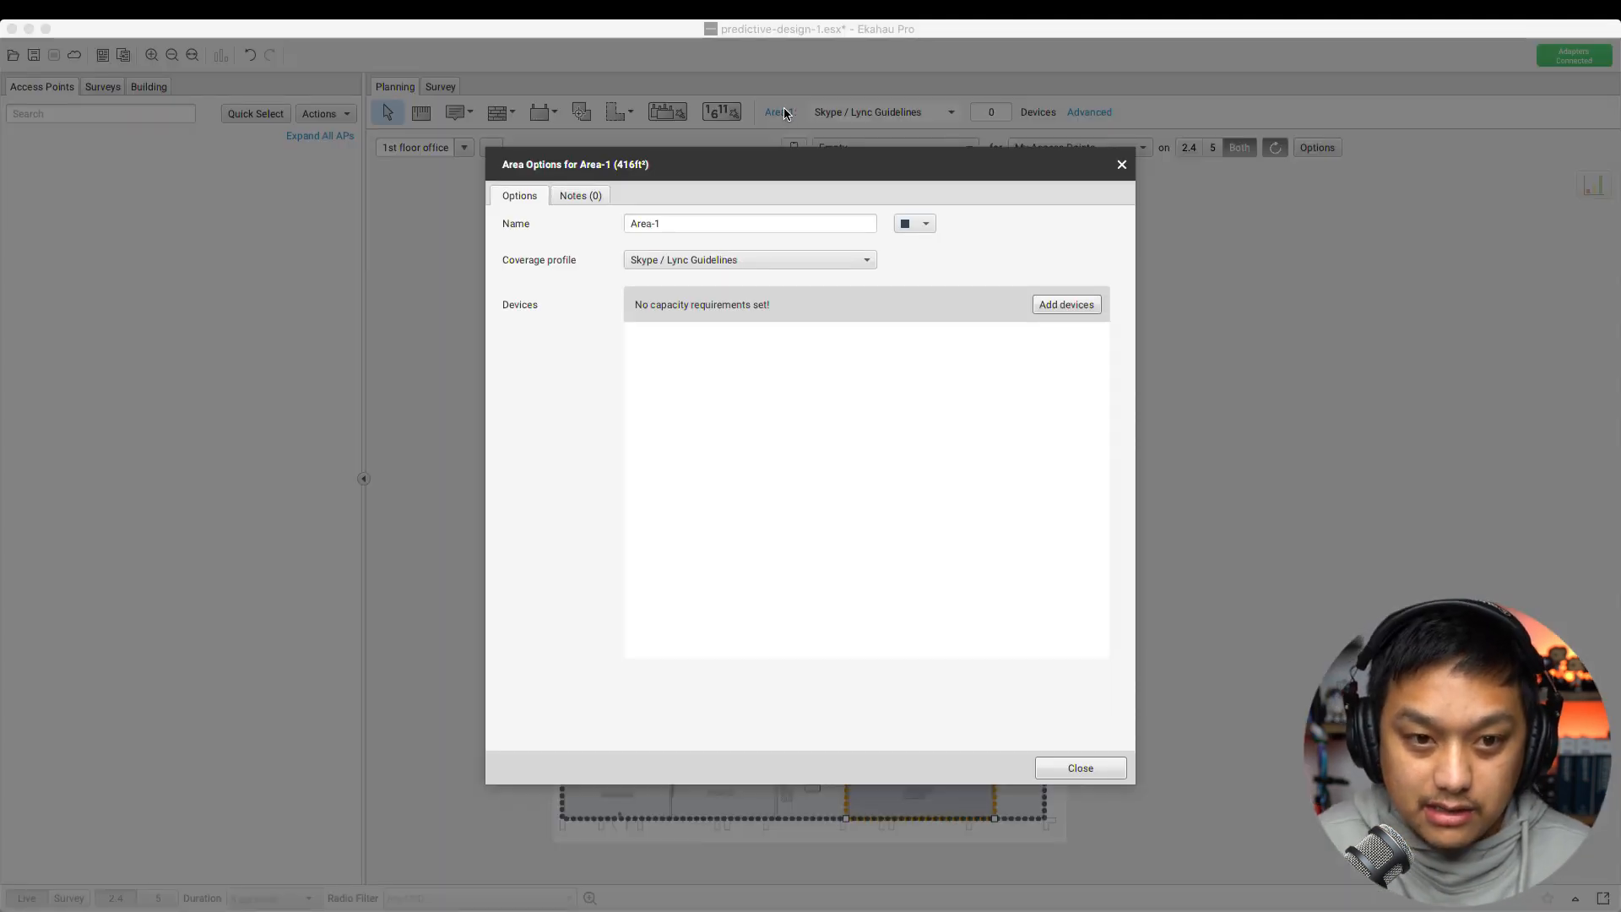
Rename the 416 ft² area to 'Board room', leaving Coverage profile on Skype / Lync Guidelines
click(706, 224)
key(super+a)
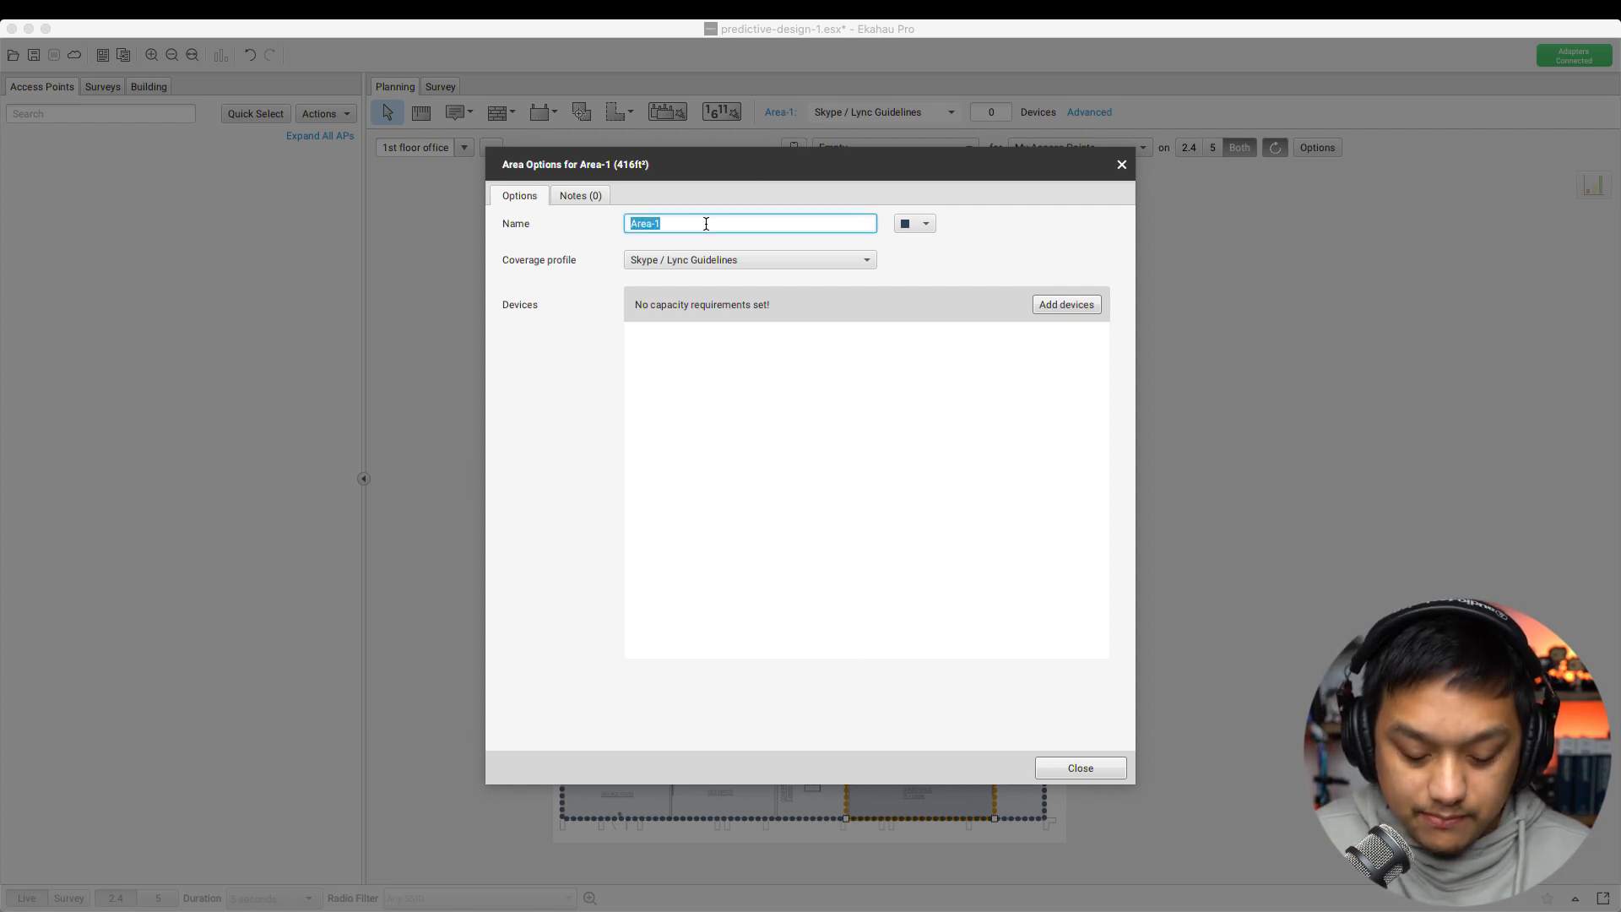
text(Board room)
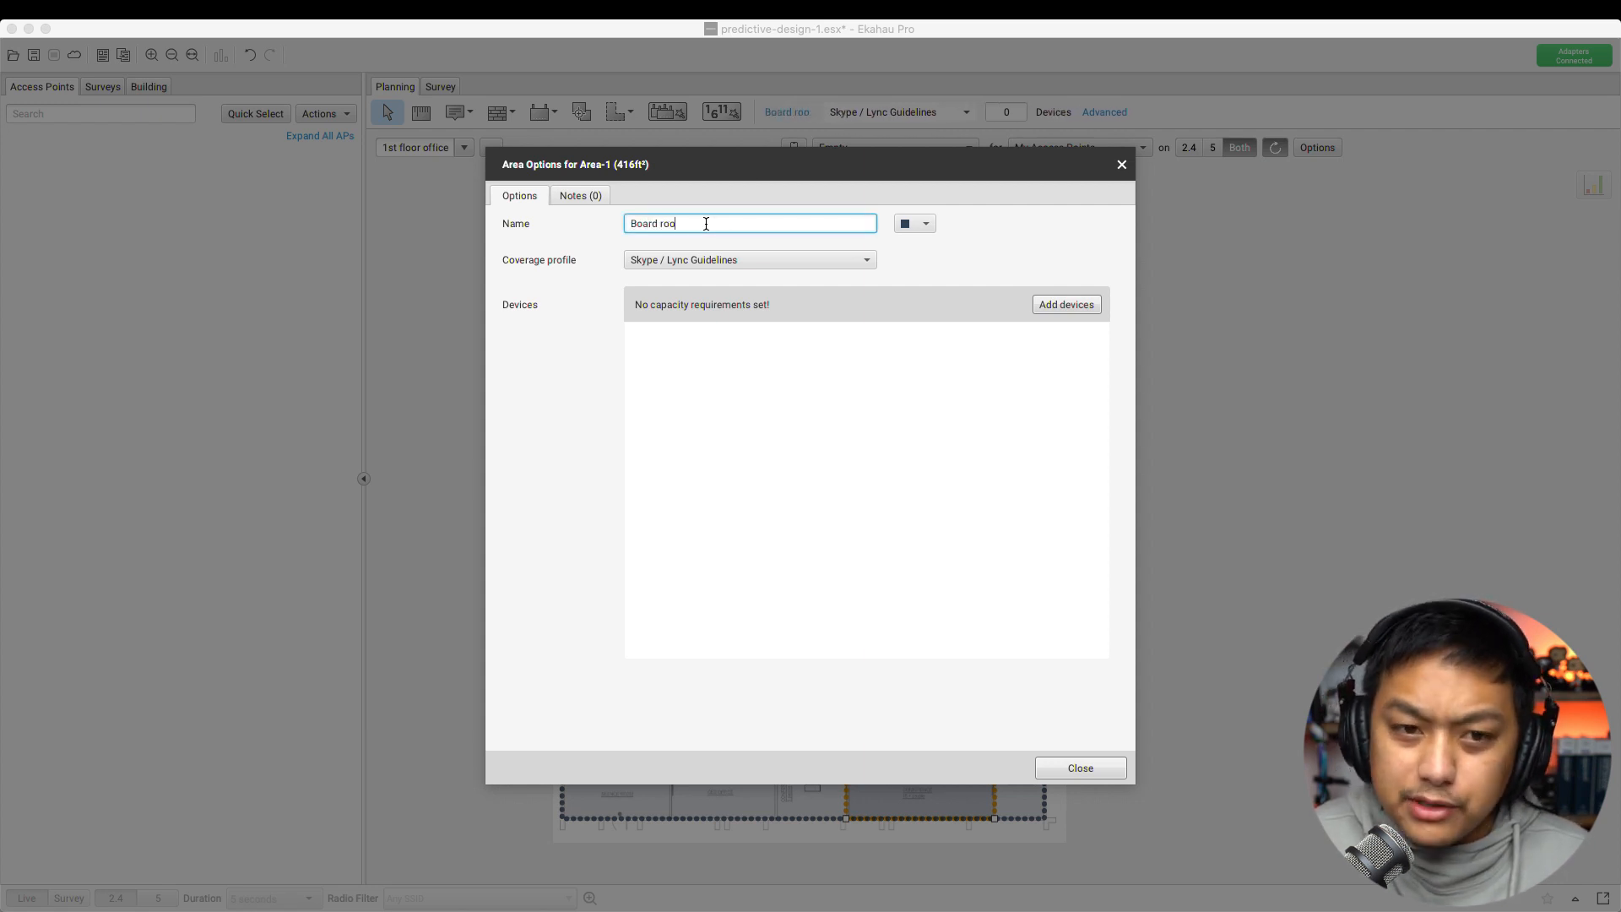
click(675, 261)
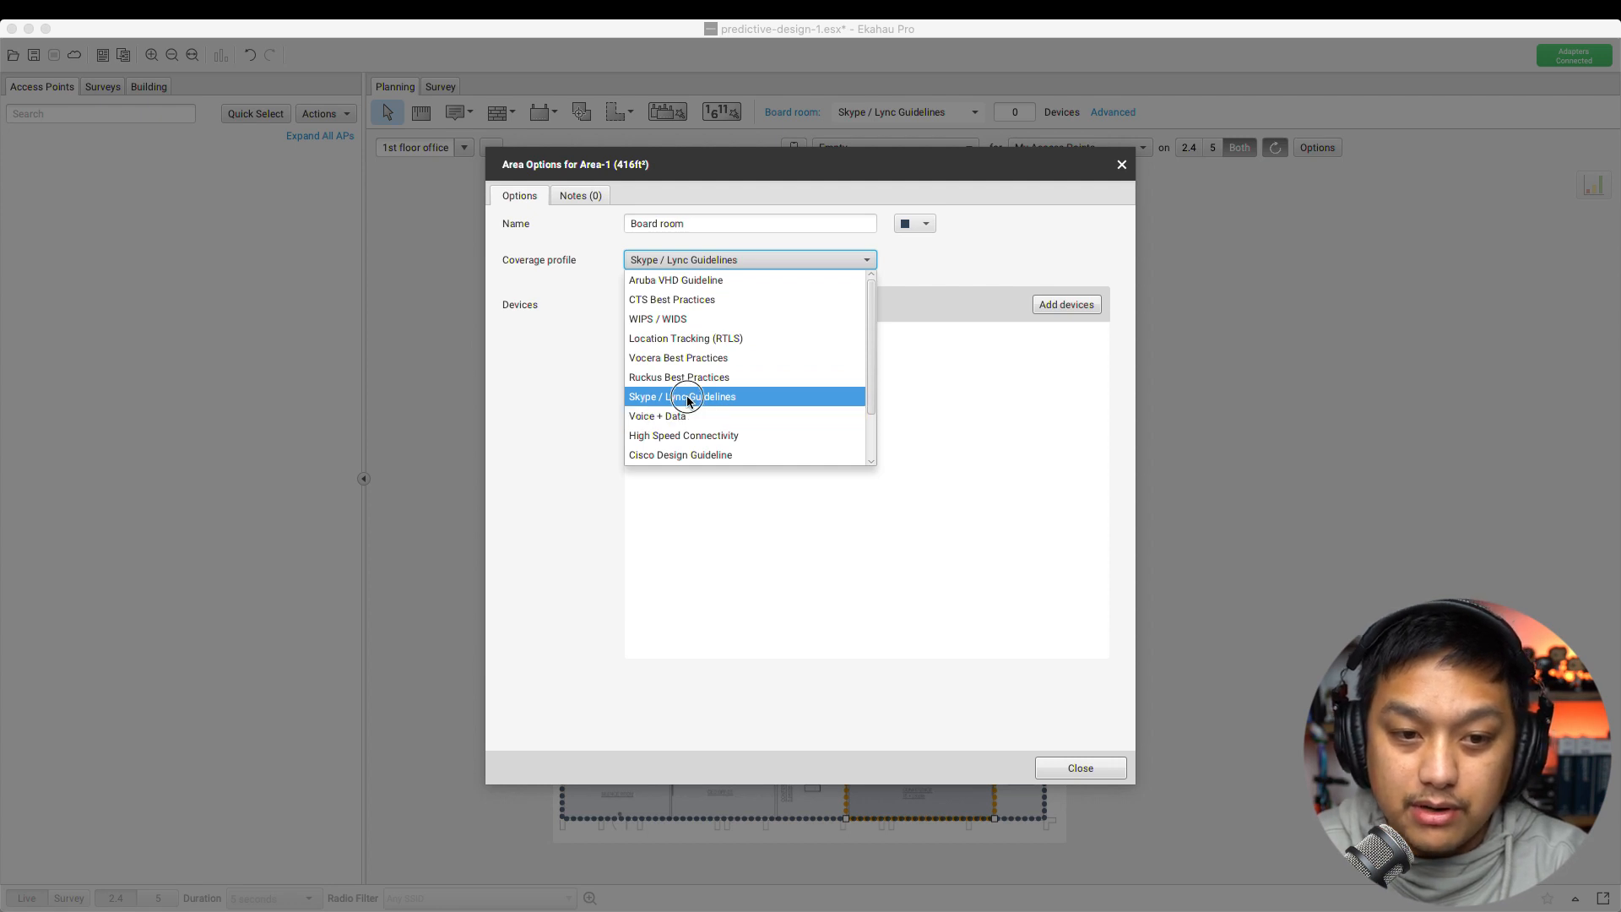
click(719, 396)
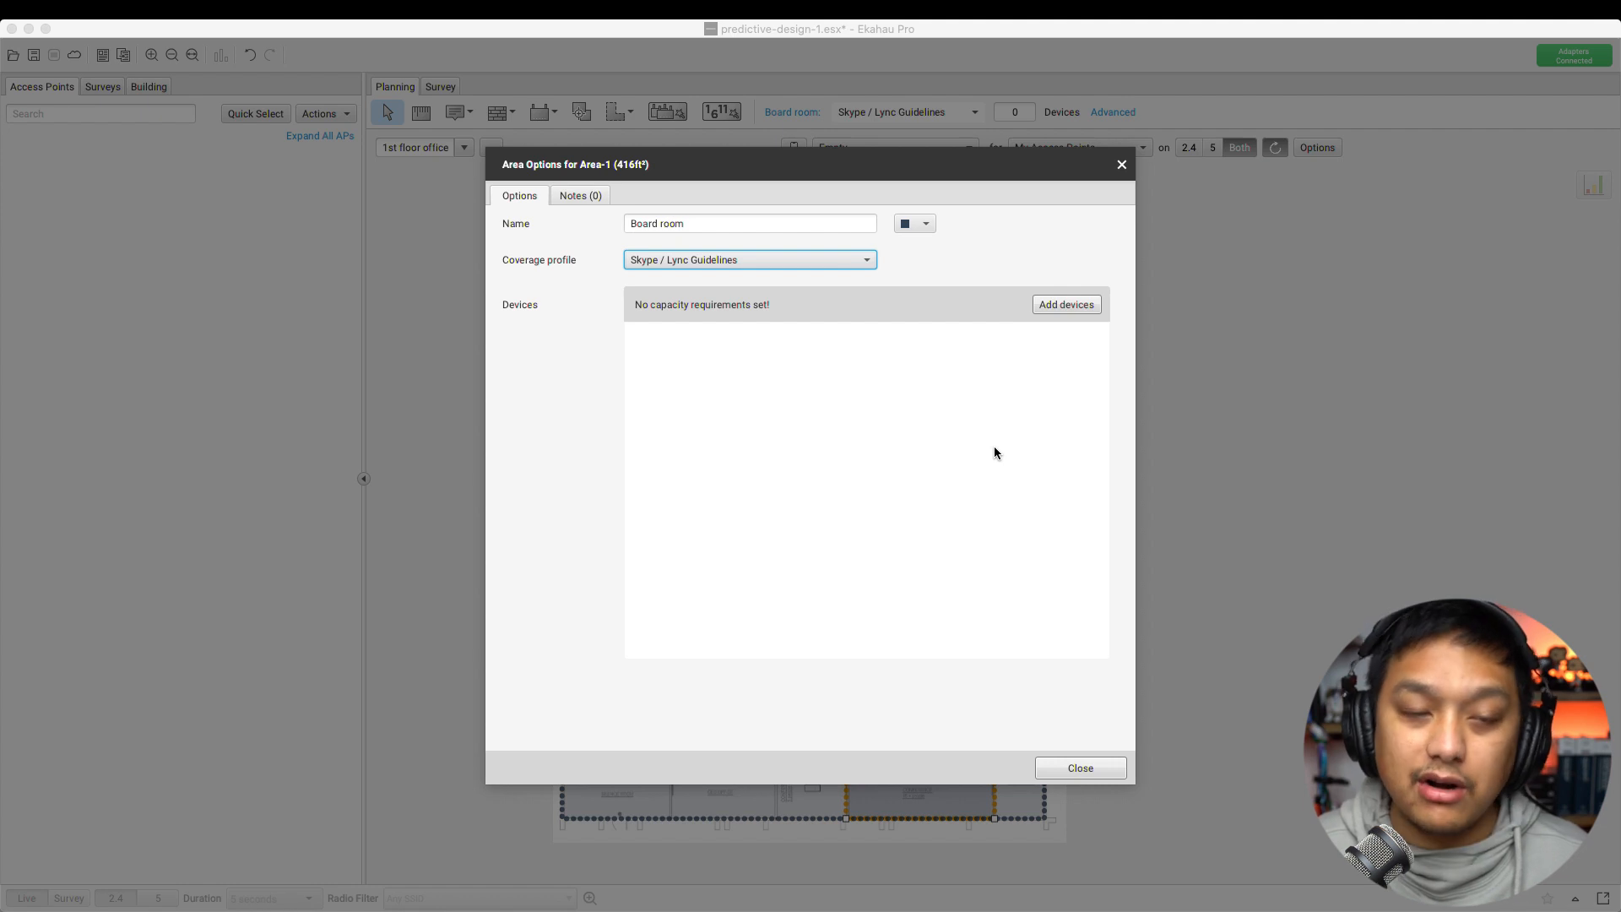
Add a 20-device requirement to Board room (Generic Laptop, Background Sync, 10.0 Mbps total)
click(1062, 304)
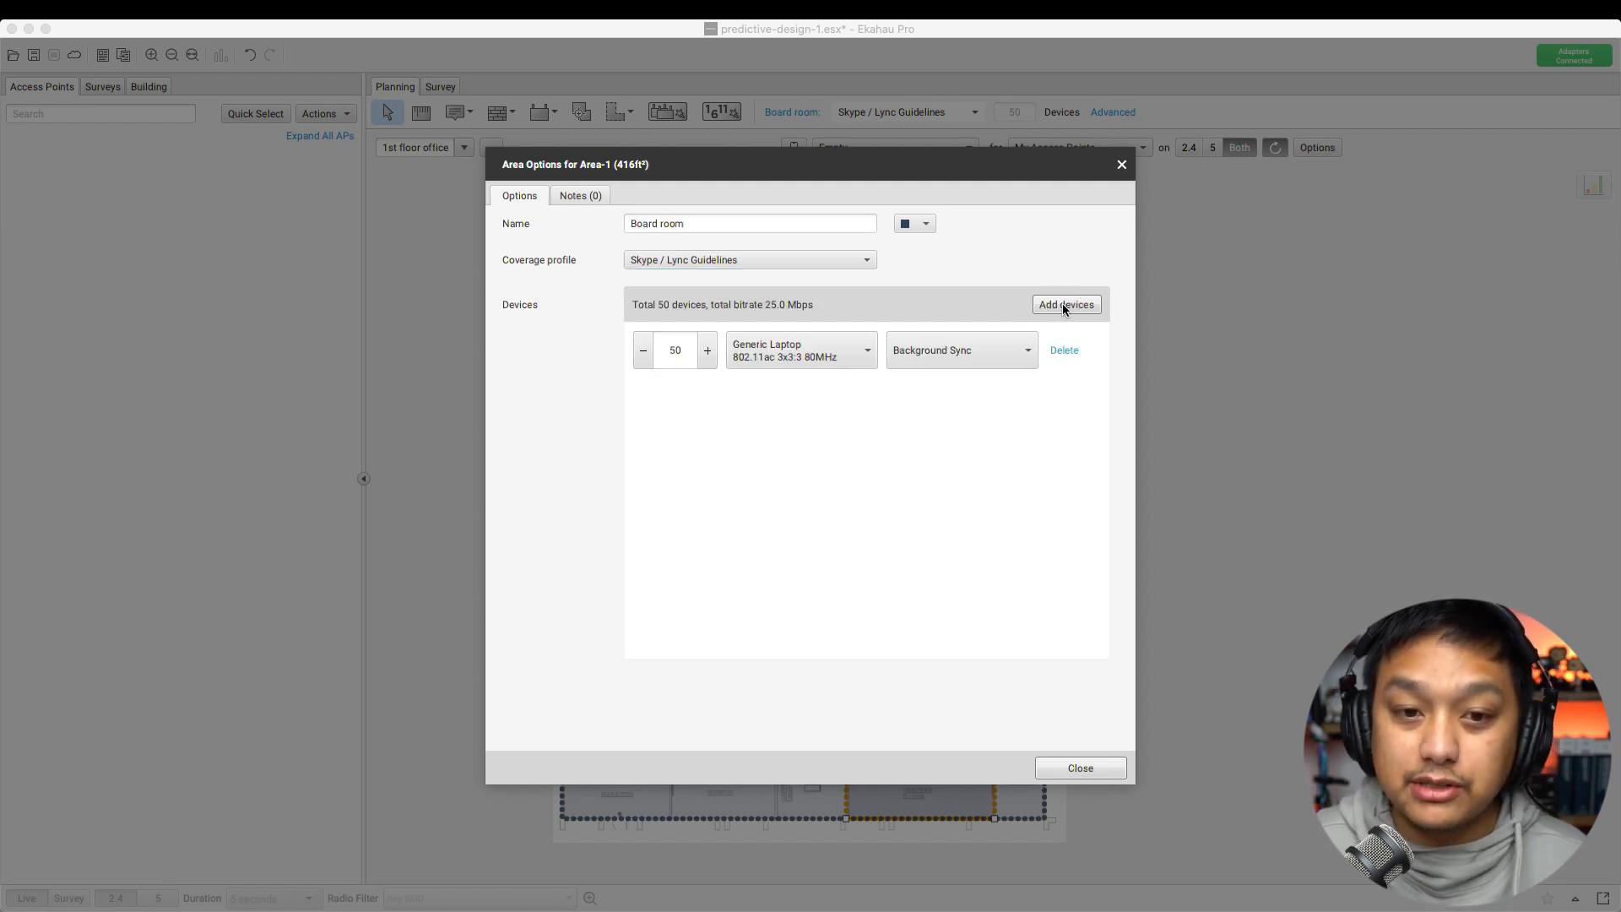
double_click(667, 355)
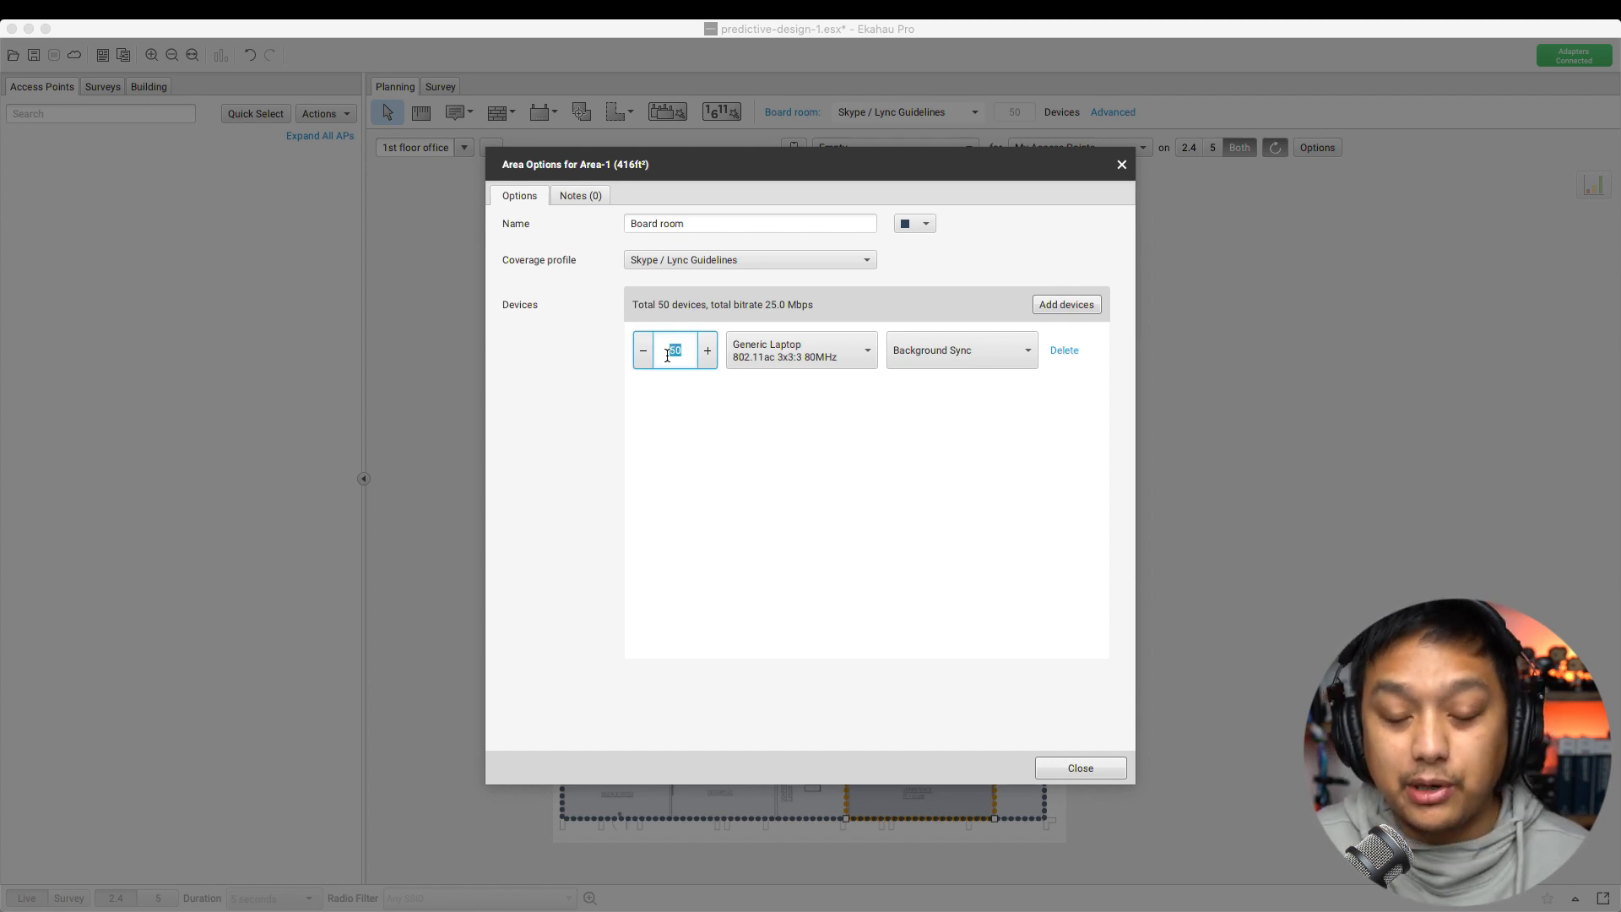
text(20)
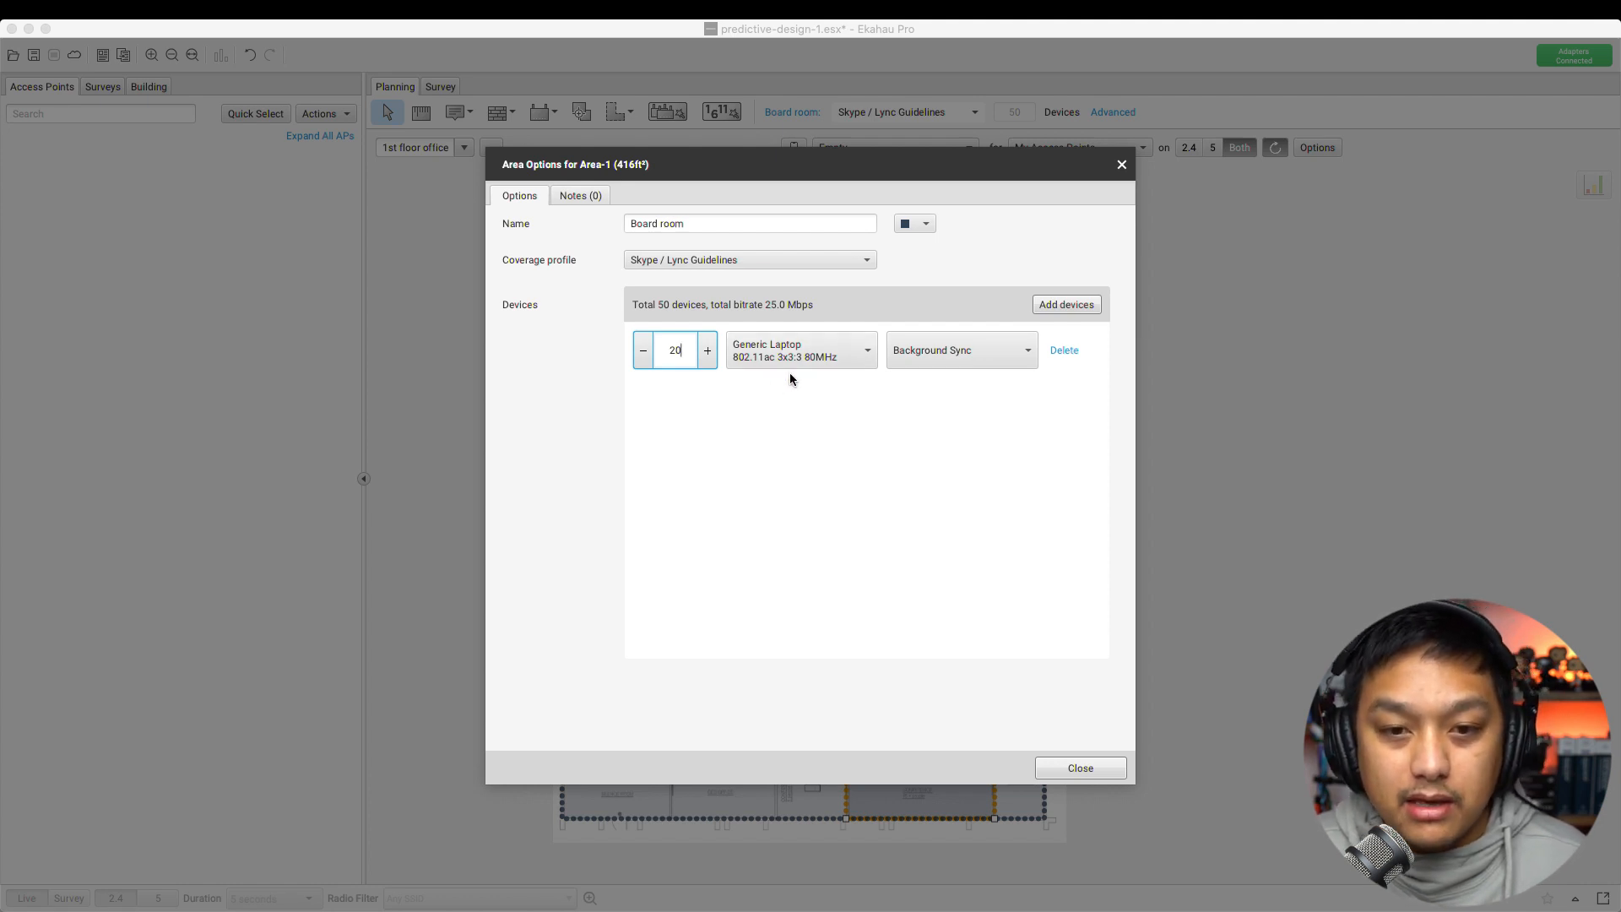
click(820, 358)
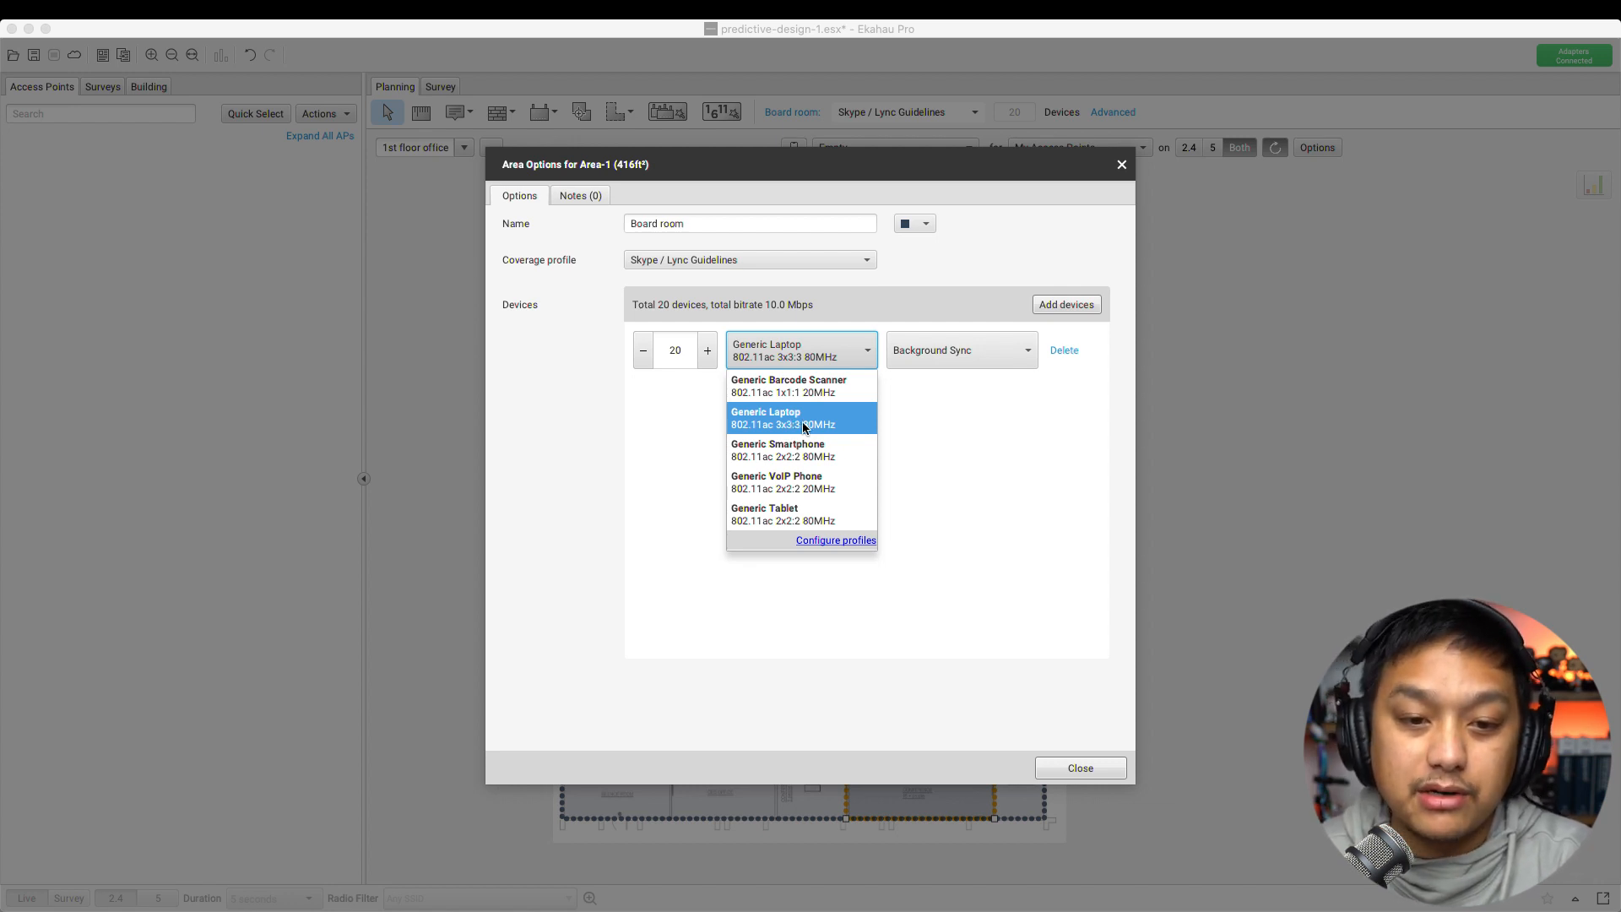
Add a new device profile named MBP in the profile configuration
click(832, 539)
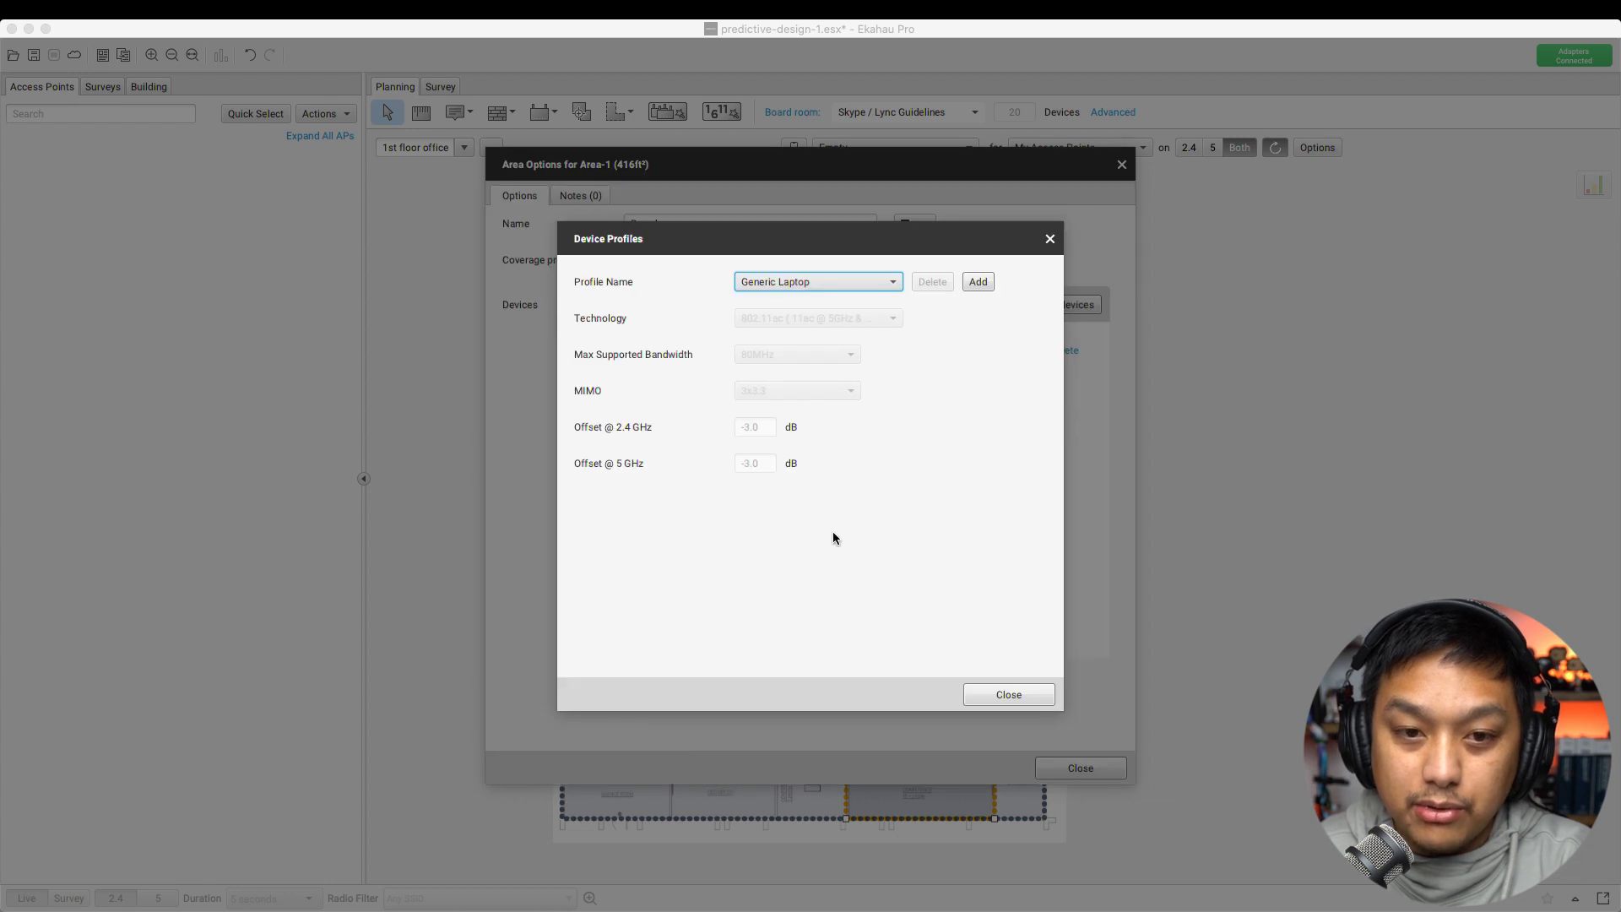
click(824, 287)
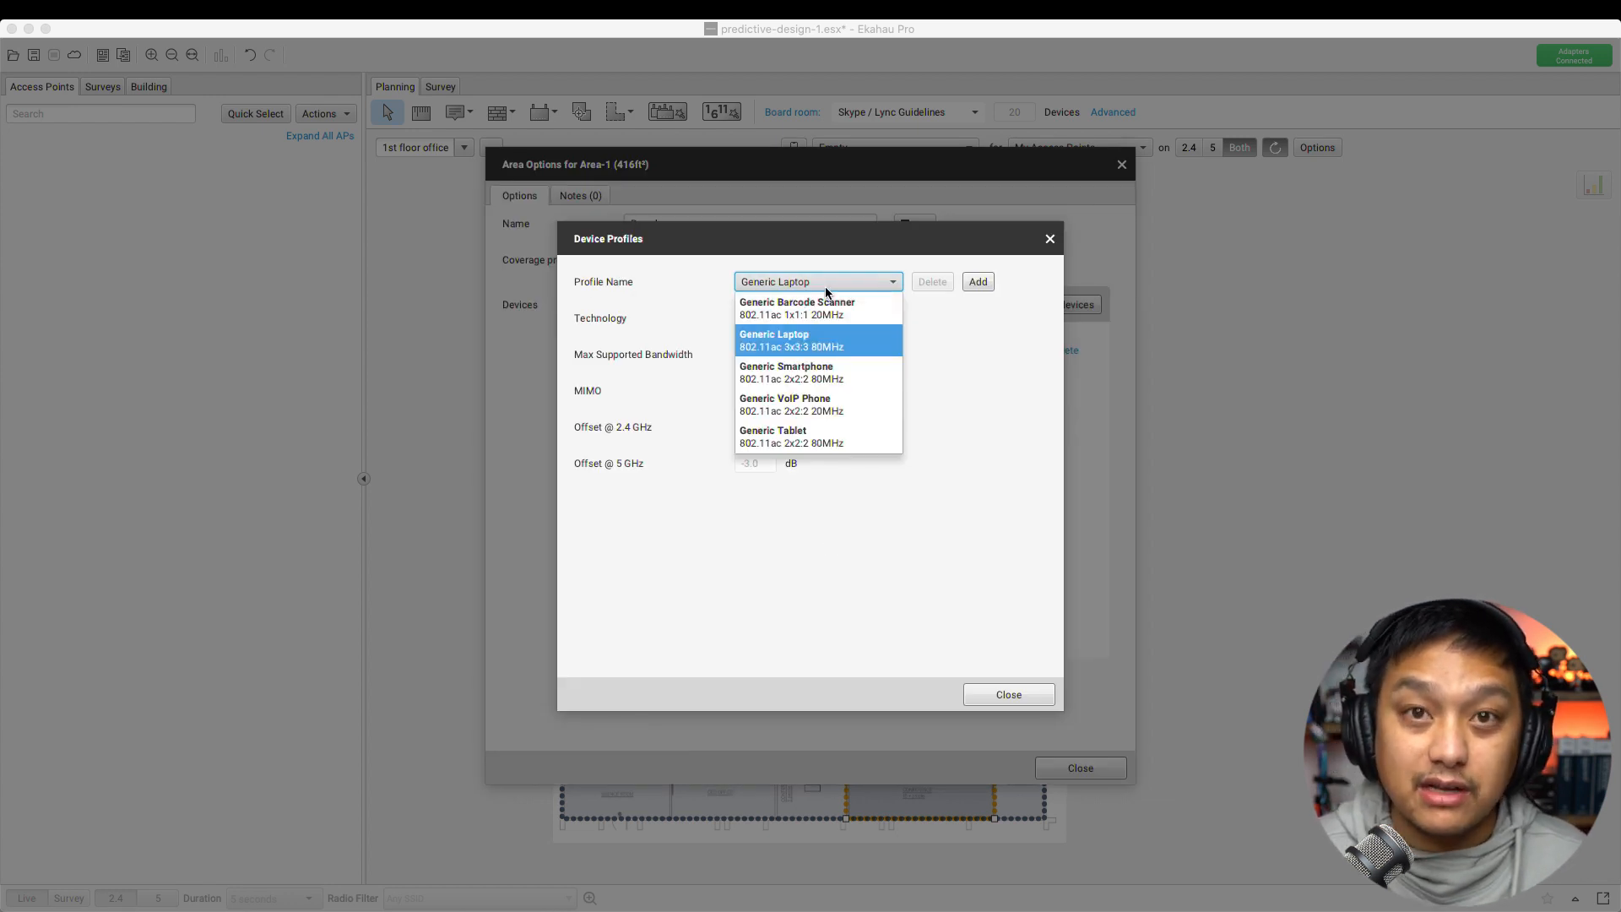
click(1035, 345)
click(978, 281)
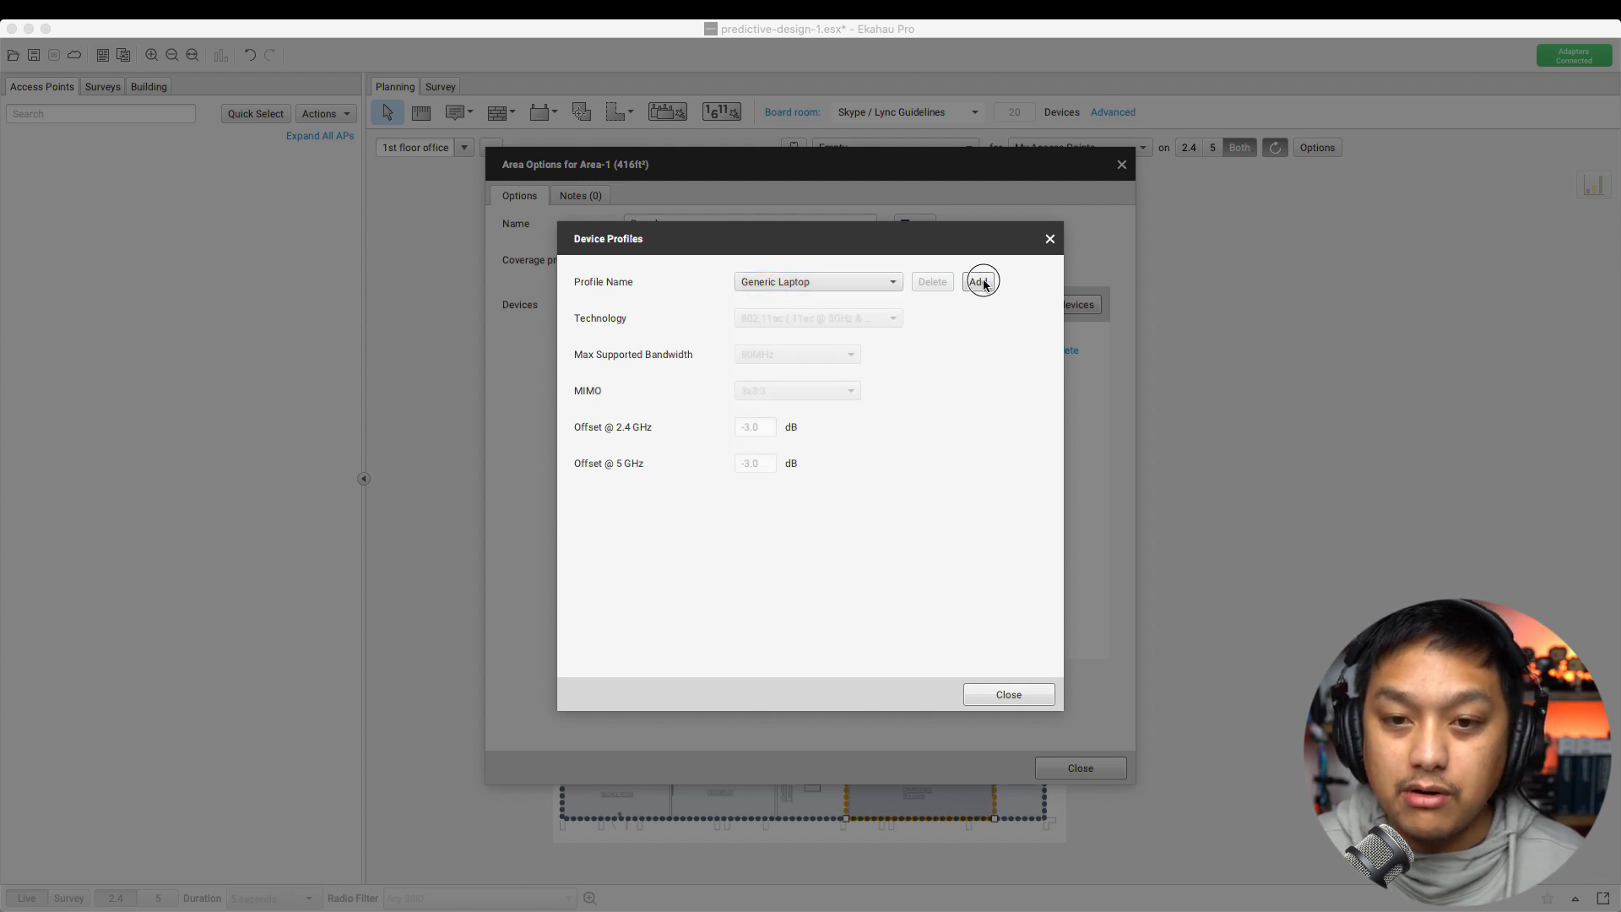
triple_click(798, 286)
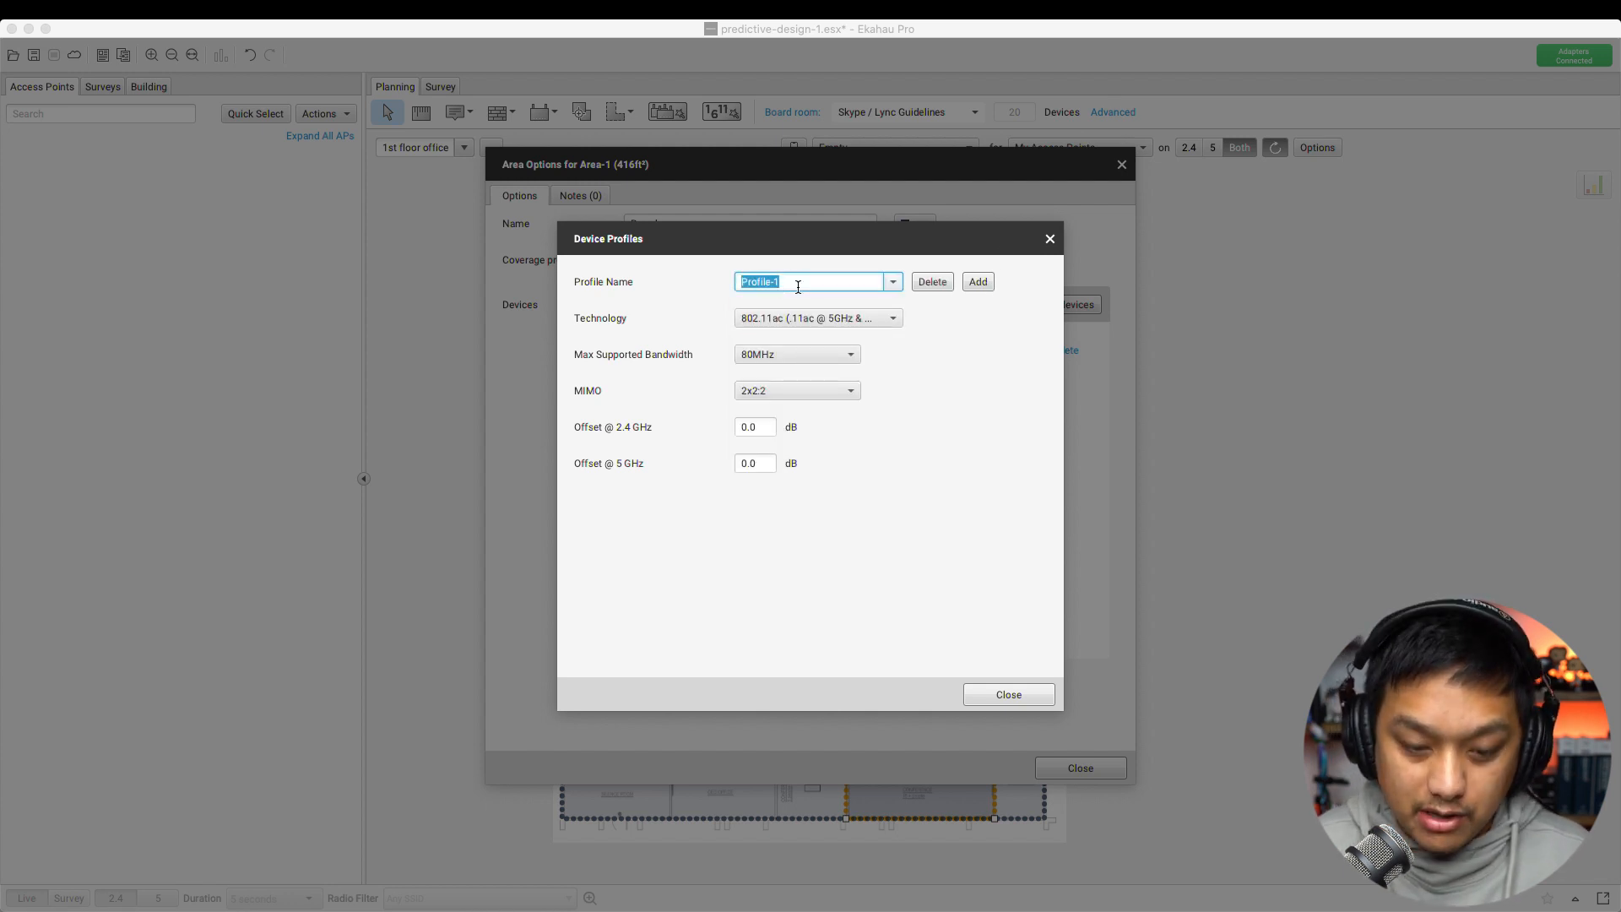
text(MBP)
Set MBP's technology to 802.11ax, maximum bandwidth to 160MHz and MIMO to 4x4:4
click(797, 319)
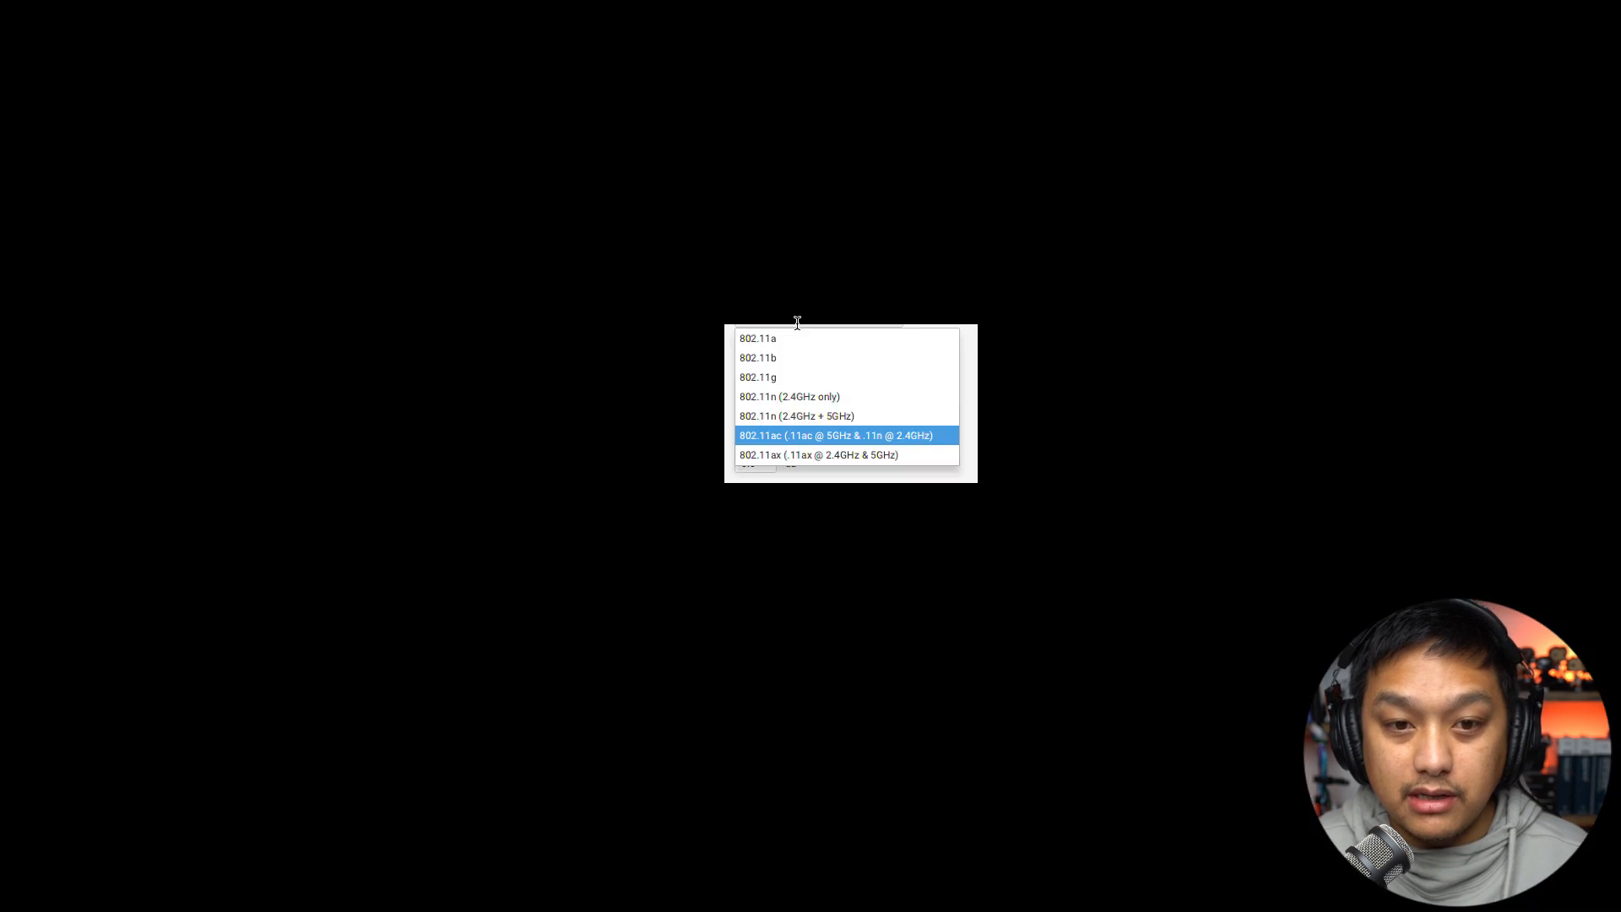
click(839, 456)
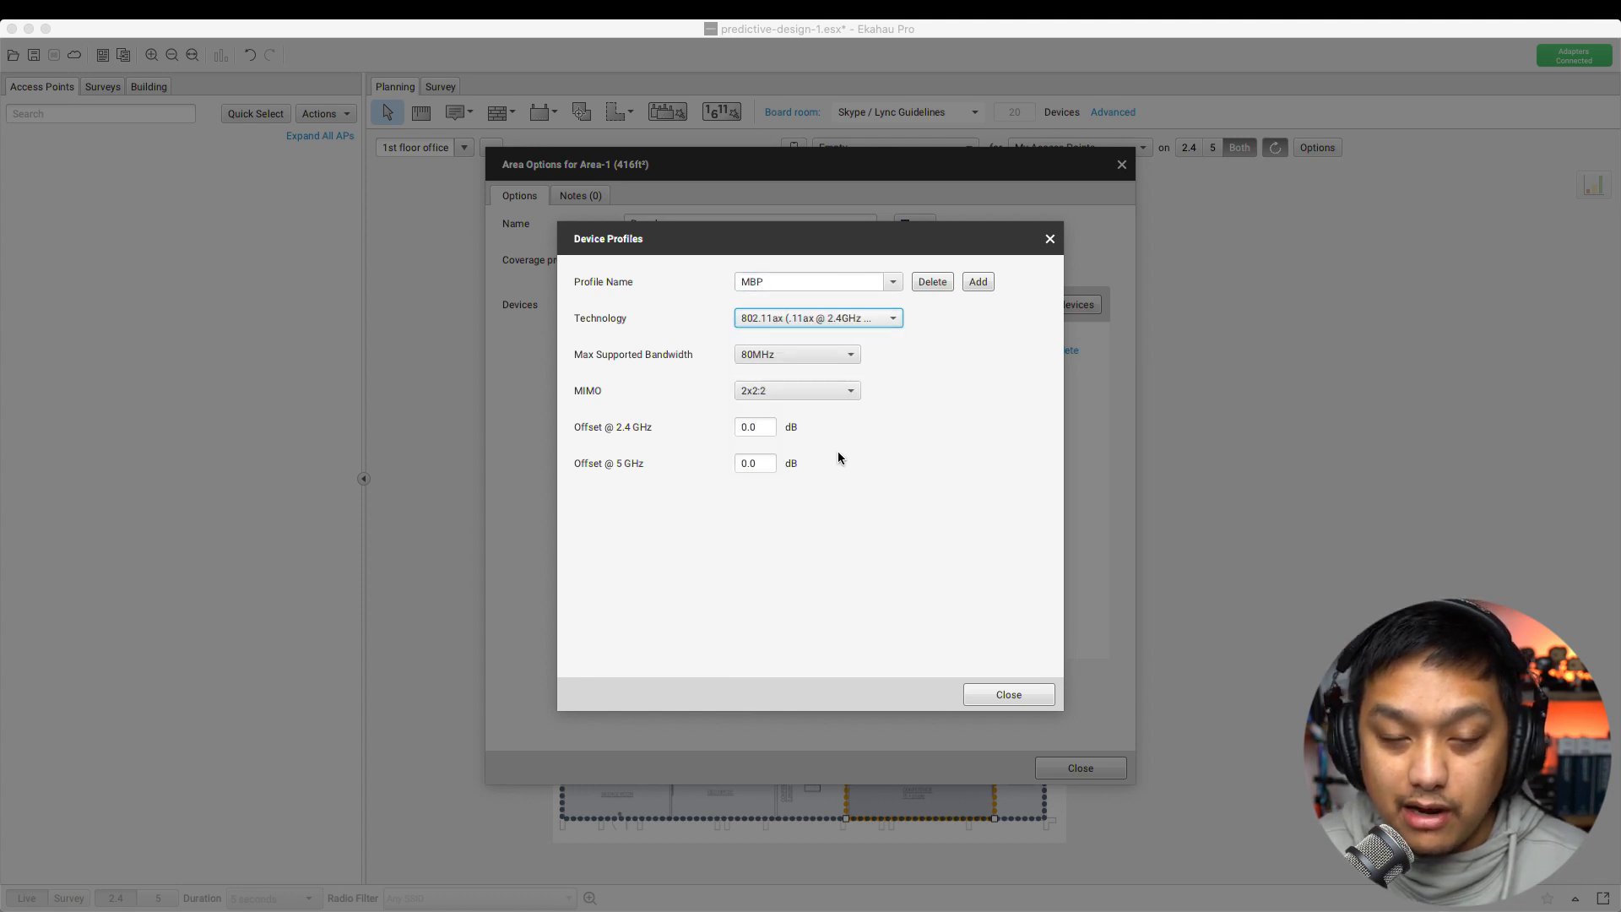
click(828, 327)
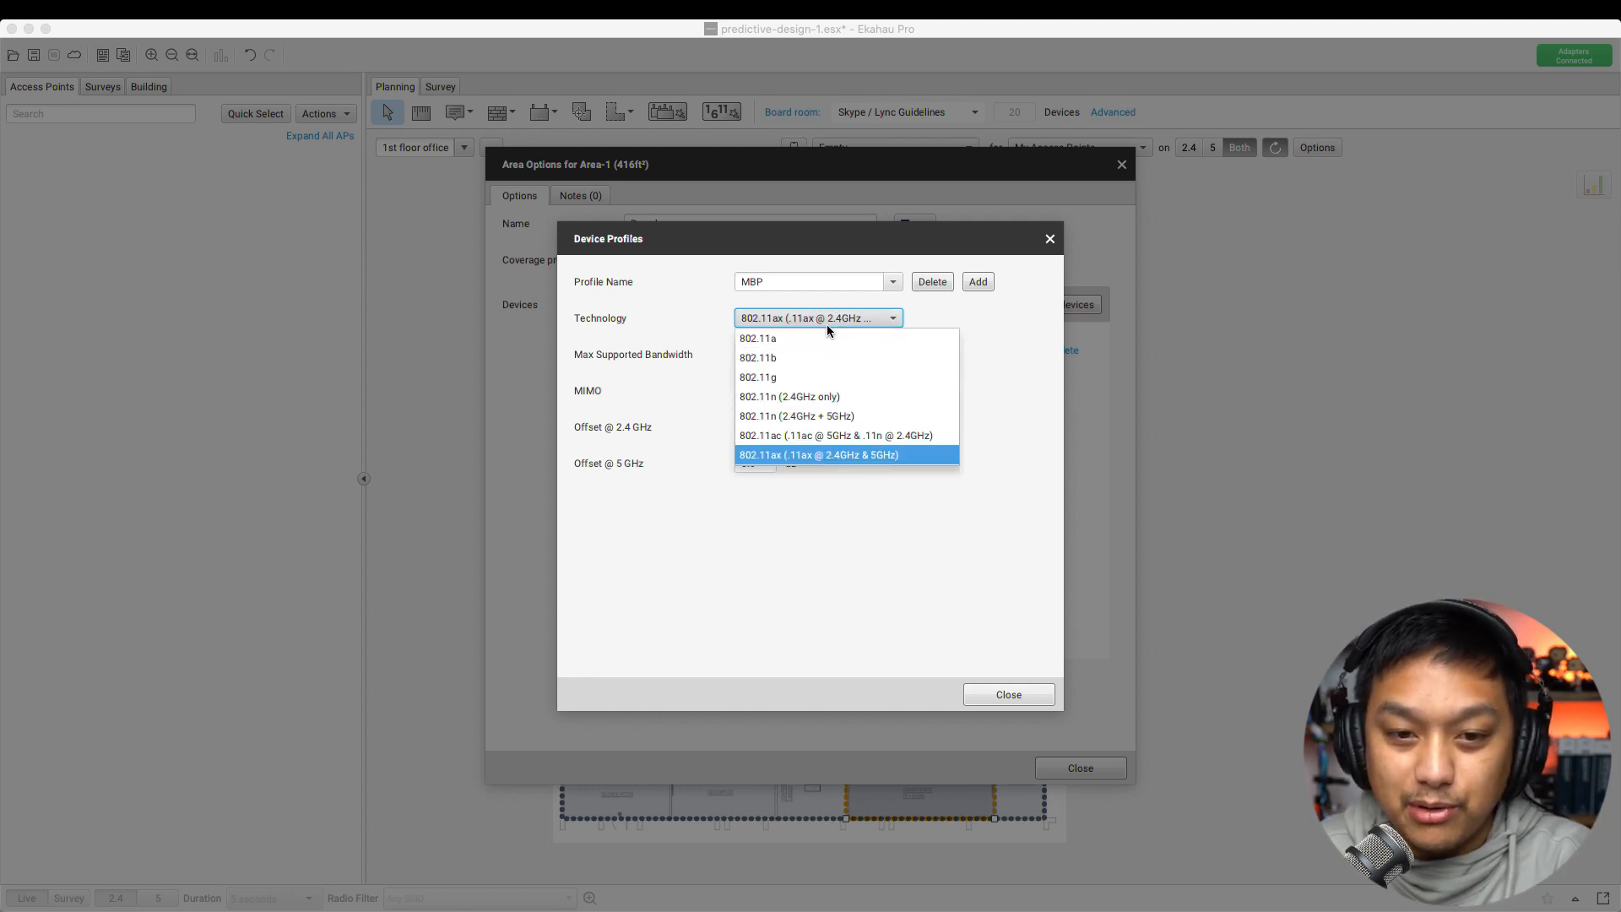
click(884, 464)
click(790, 353)
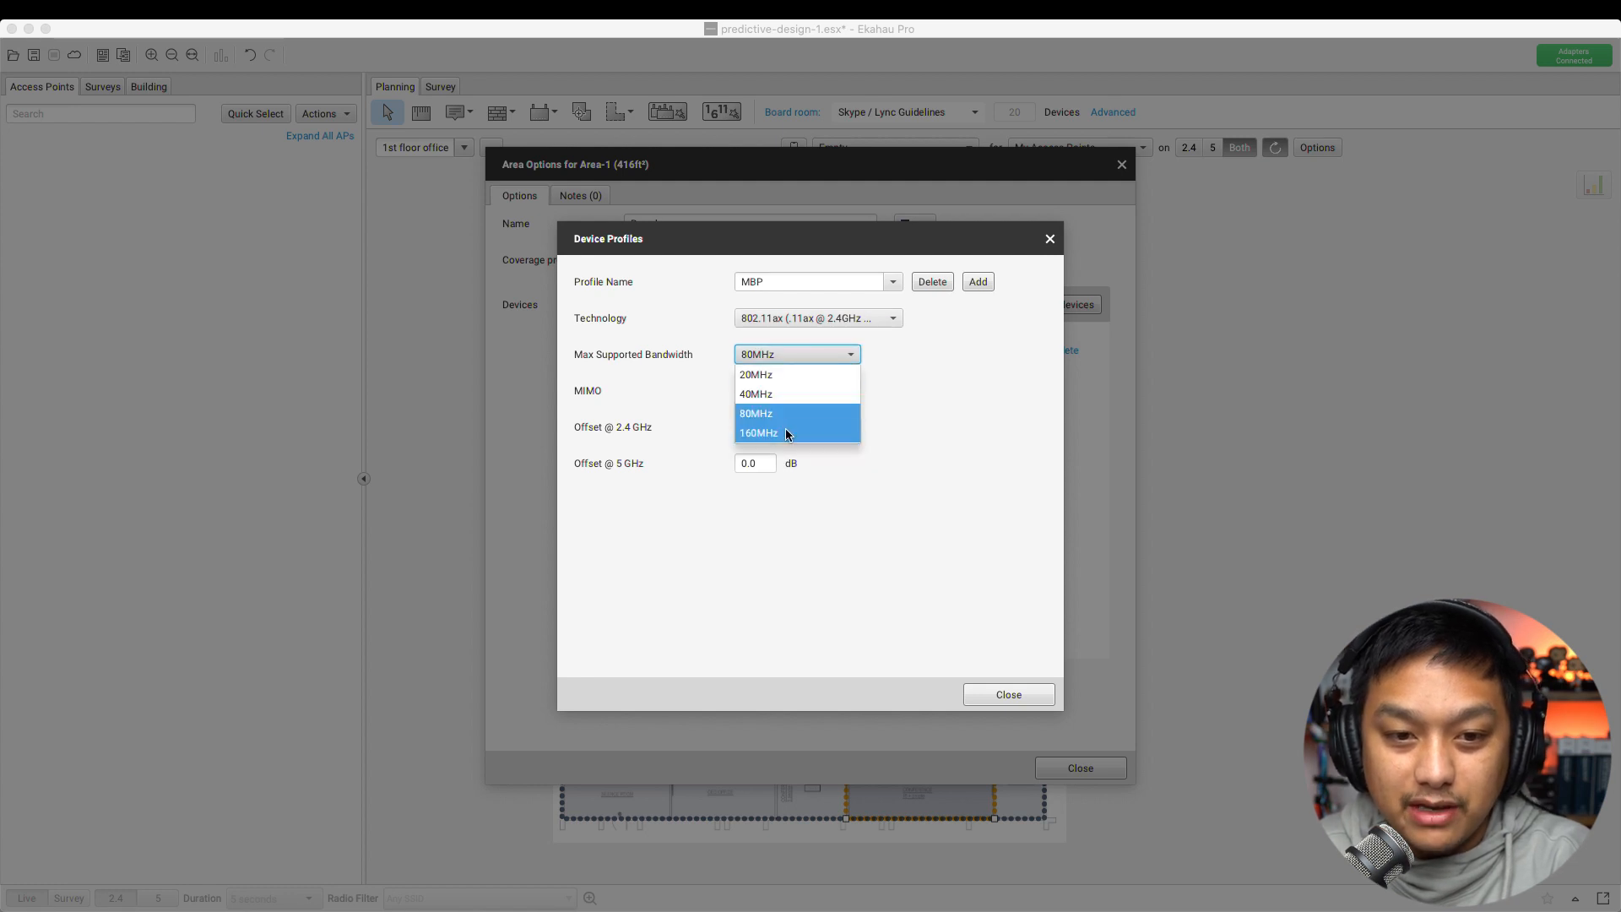
click(787, 433)
click(774, 390)
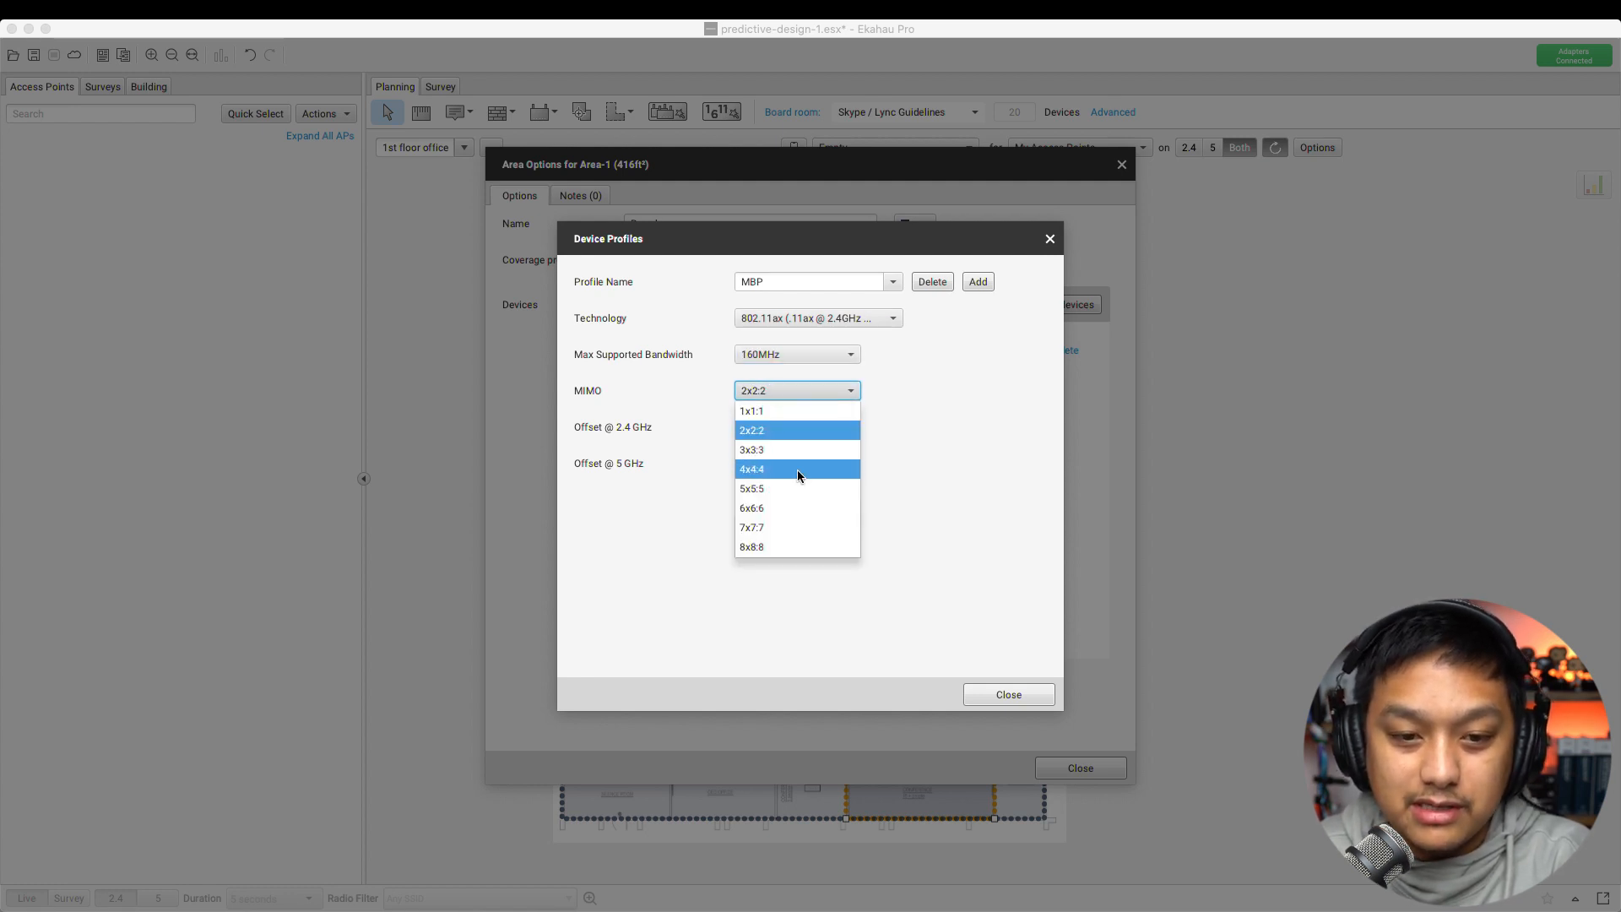
click(753, 471)
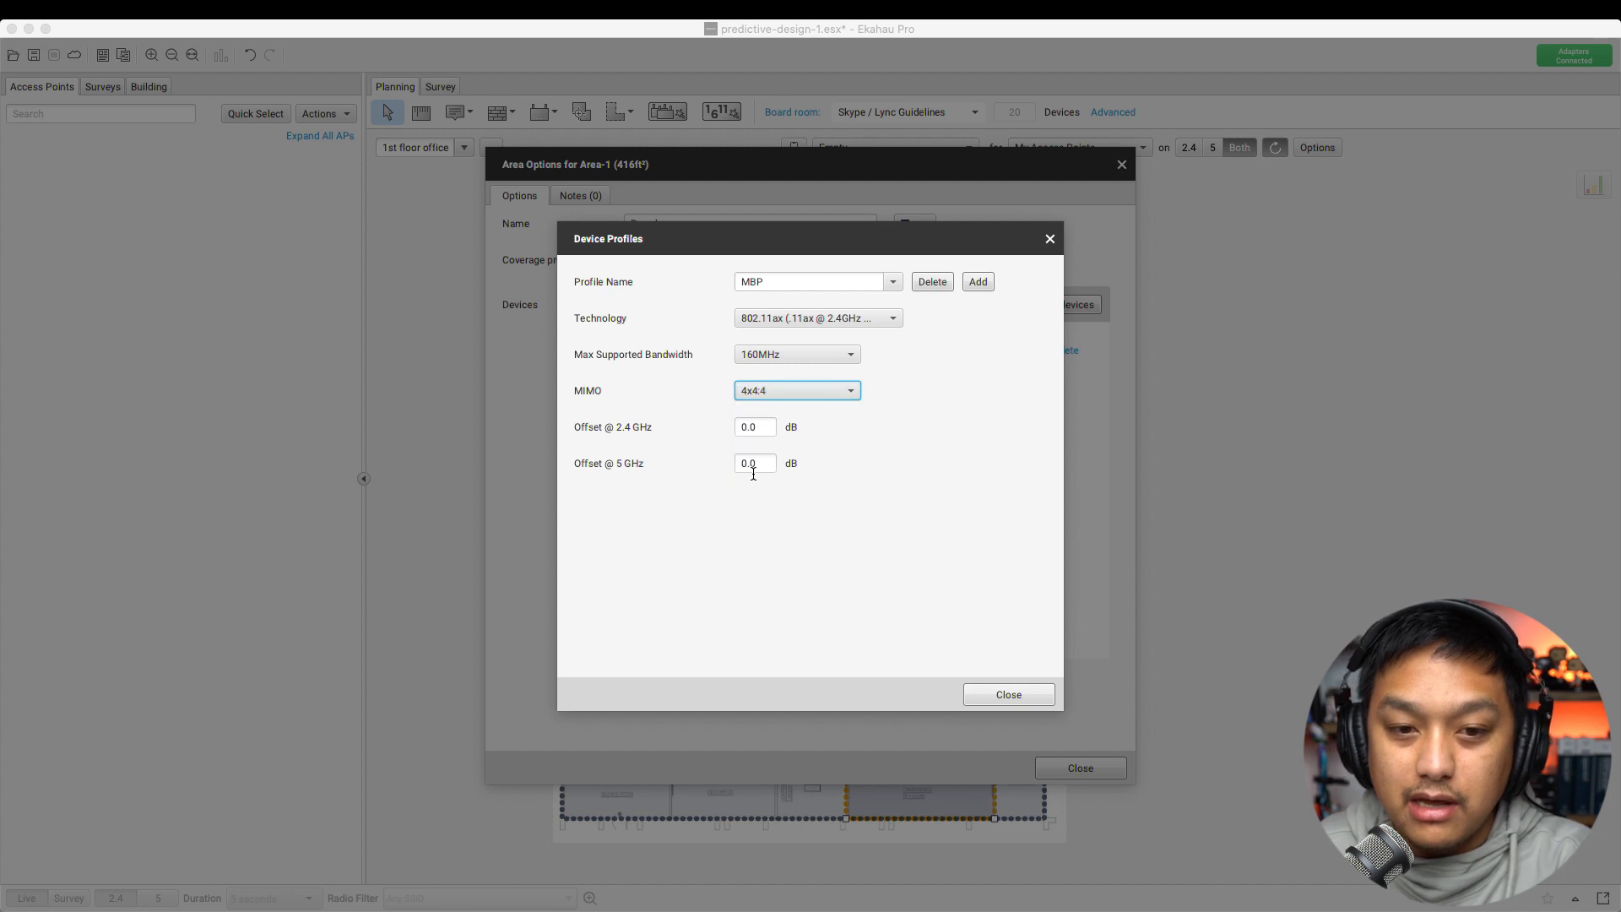
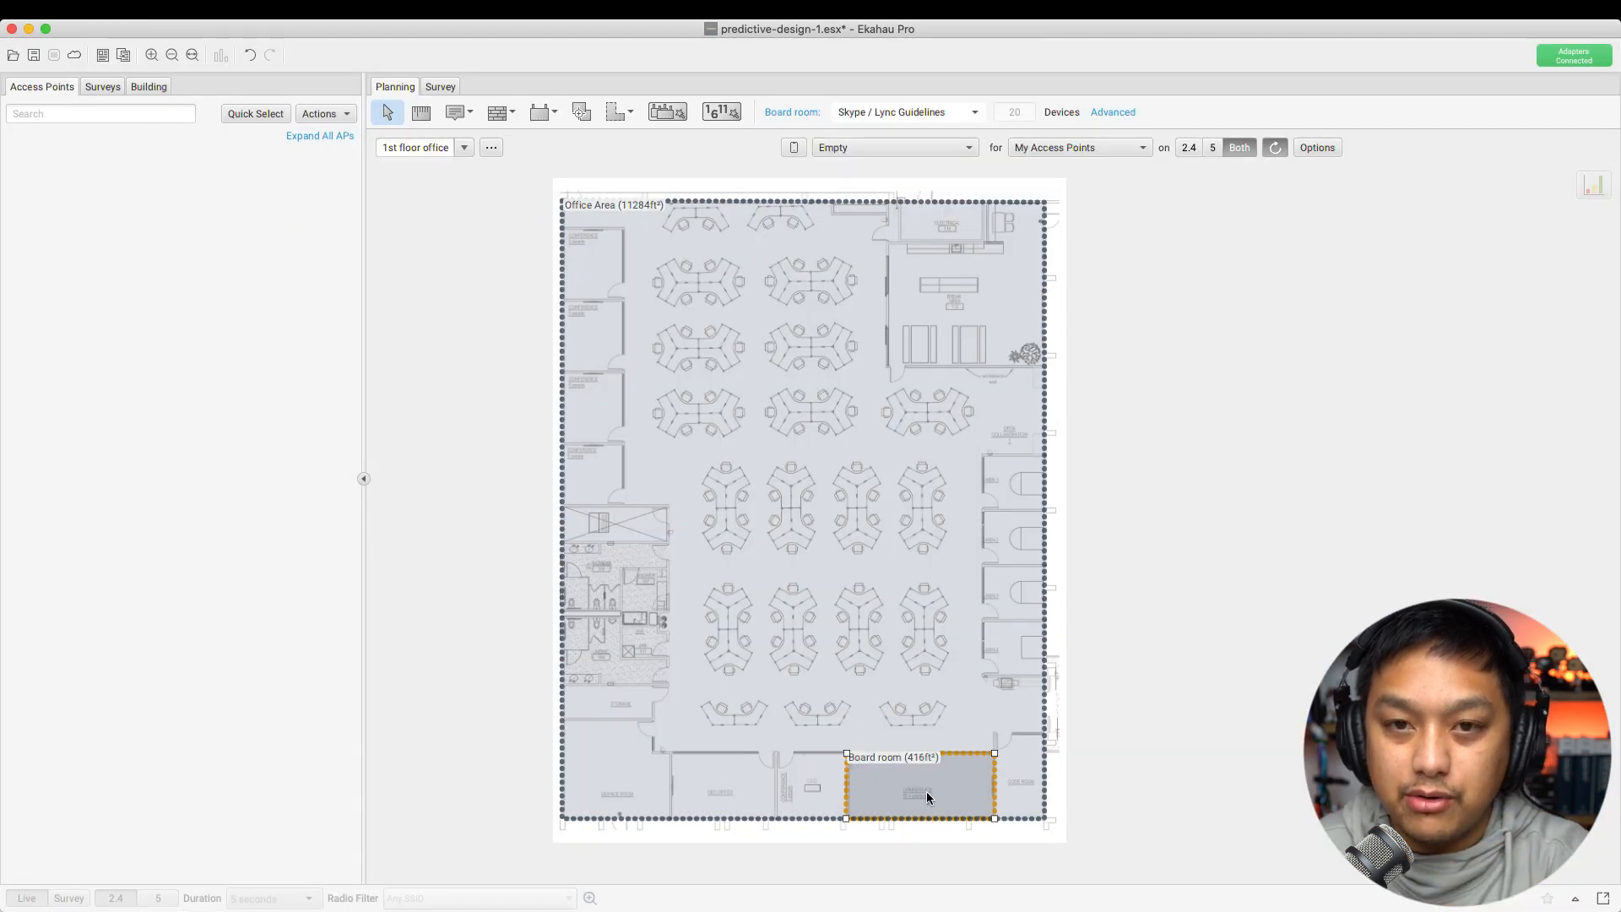
Select the Office Area on the 1st floor plan to show its requirements
click(740, 471)
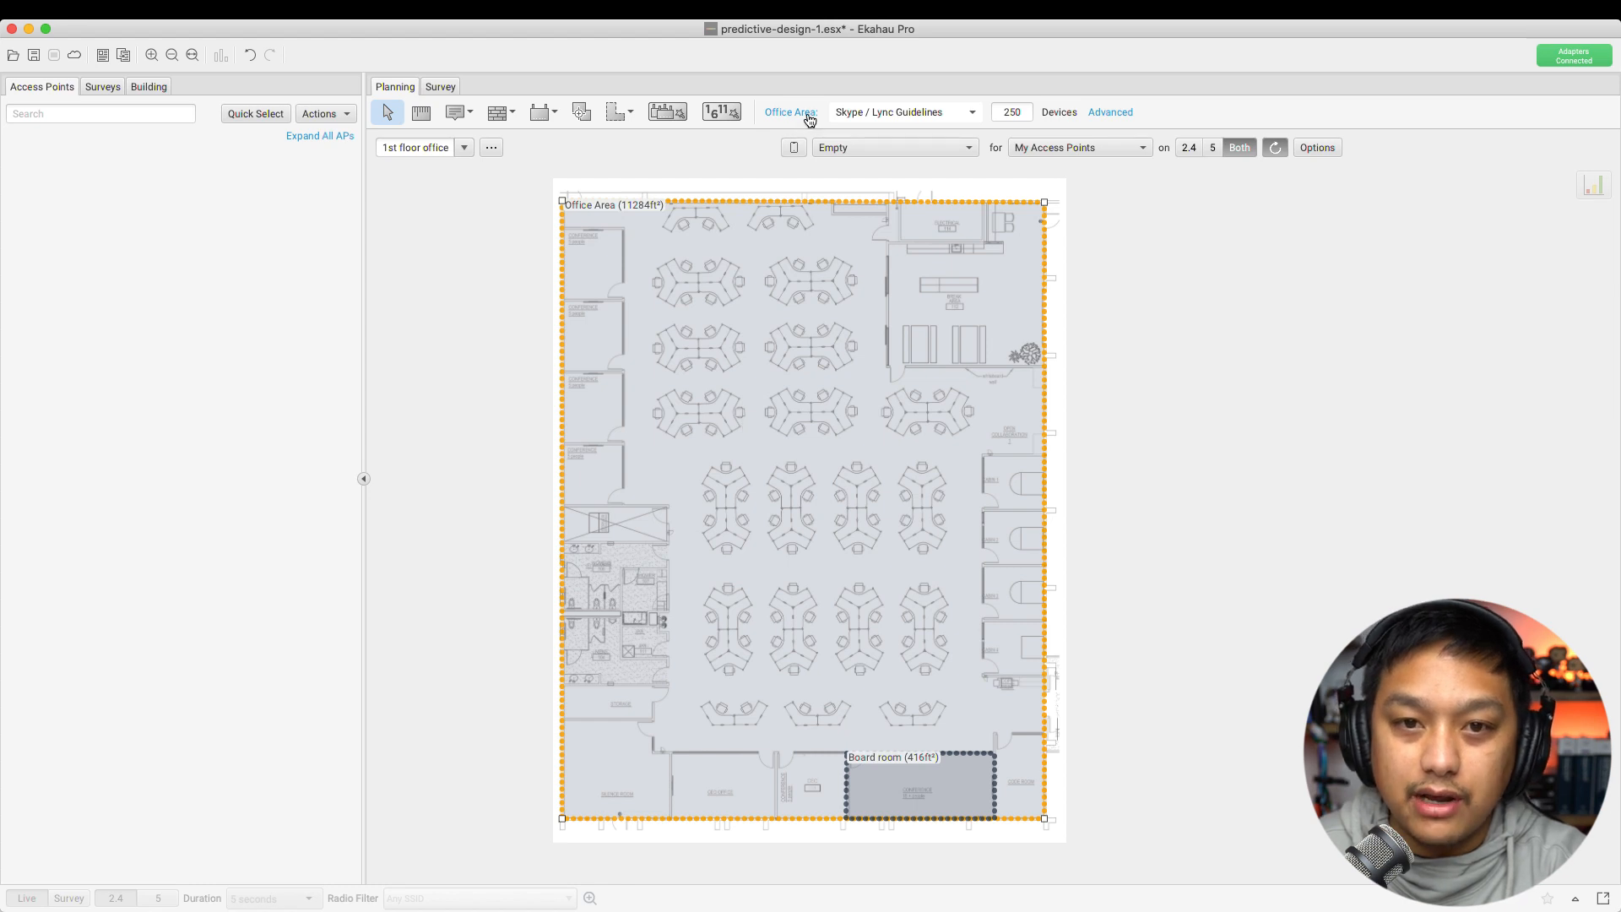
In the Office Area's advanced options, set the 125 Generic Smartphones to Very Low SLA (256 Kbps)
click(1111, 112)
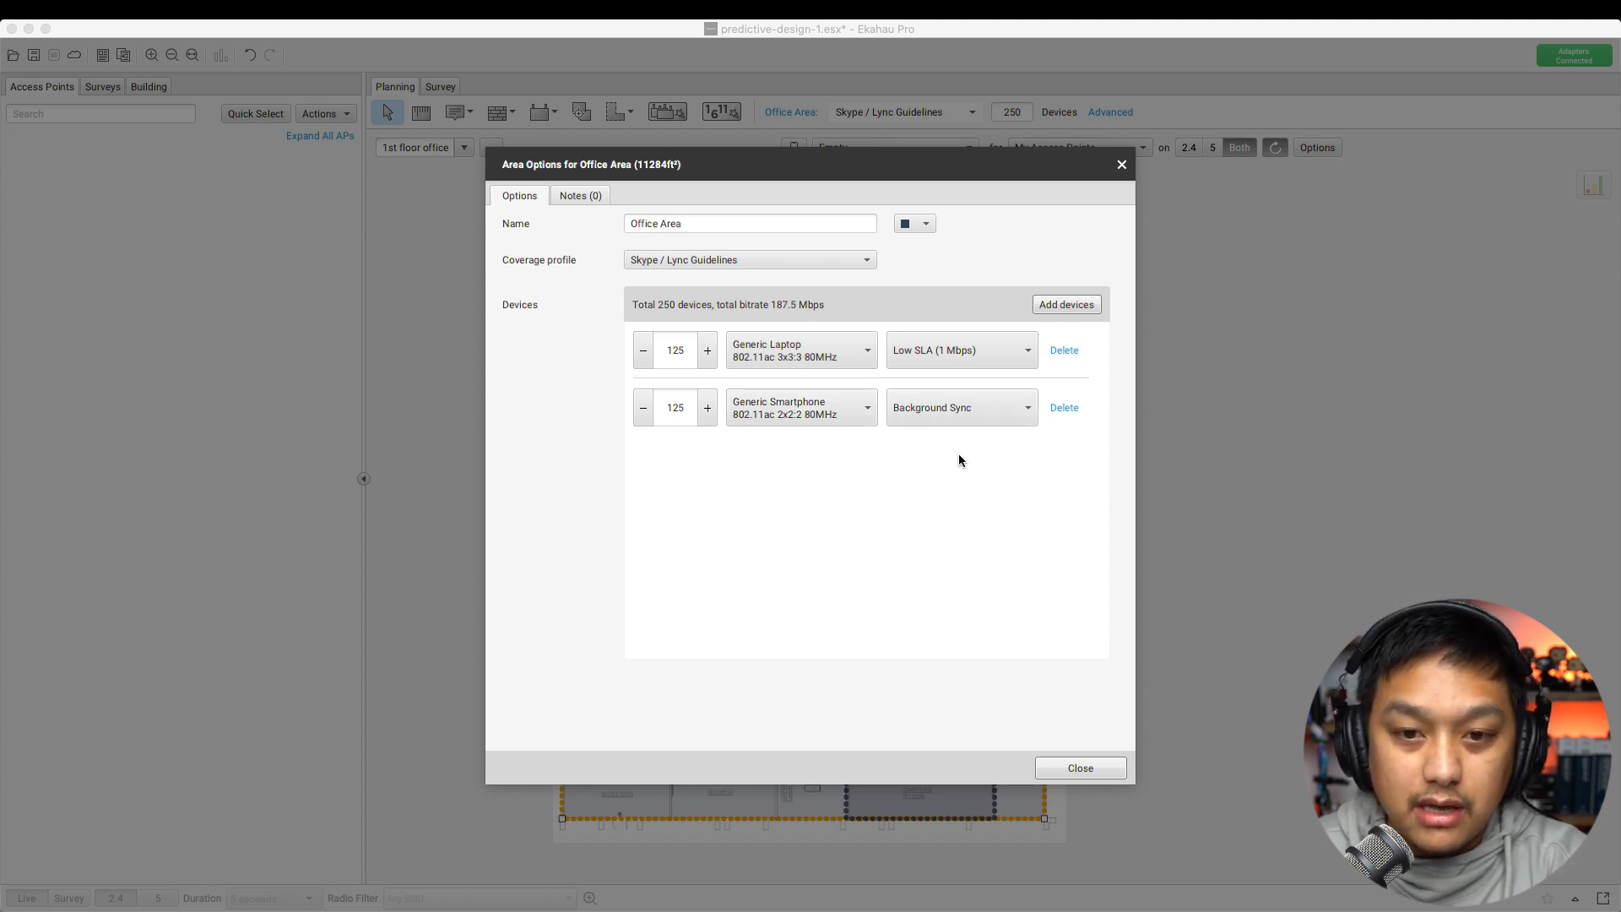
click(932, 414)
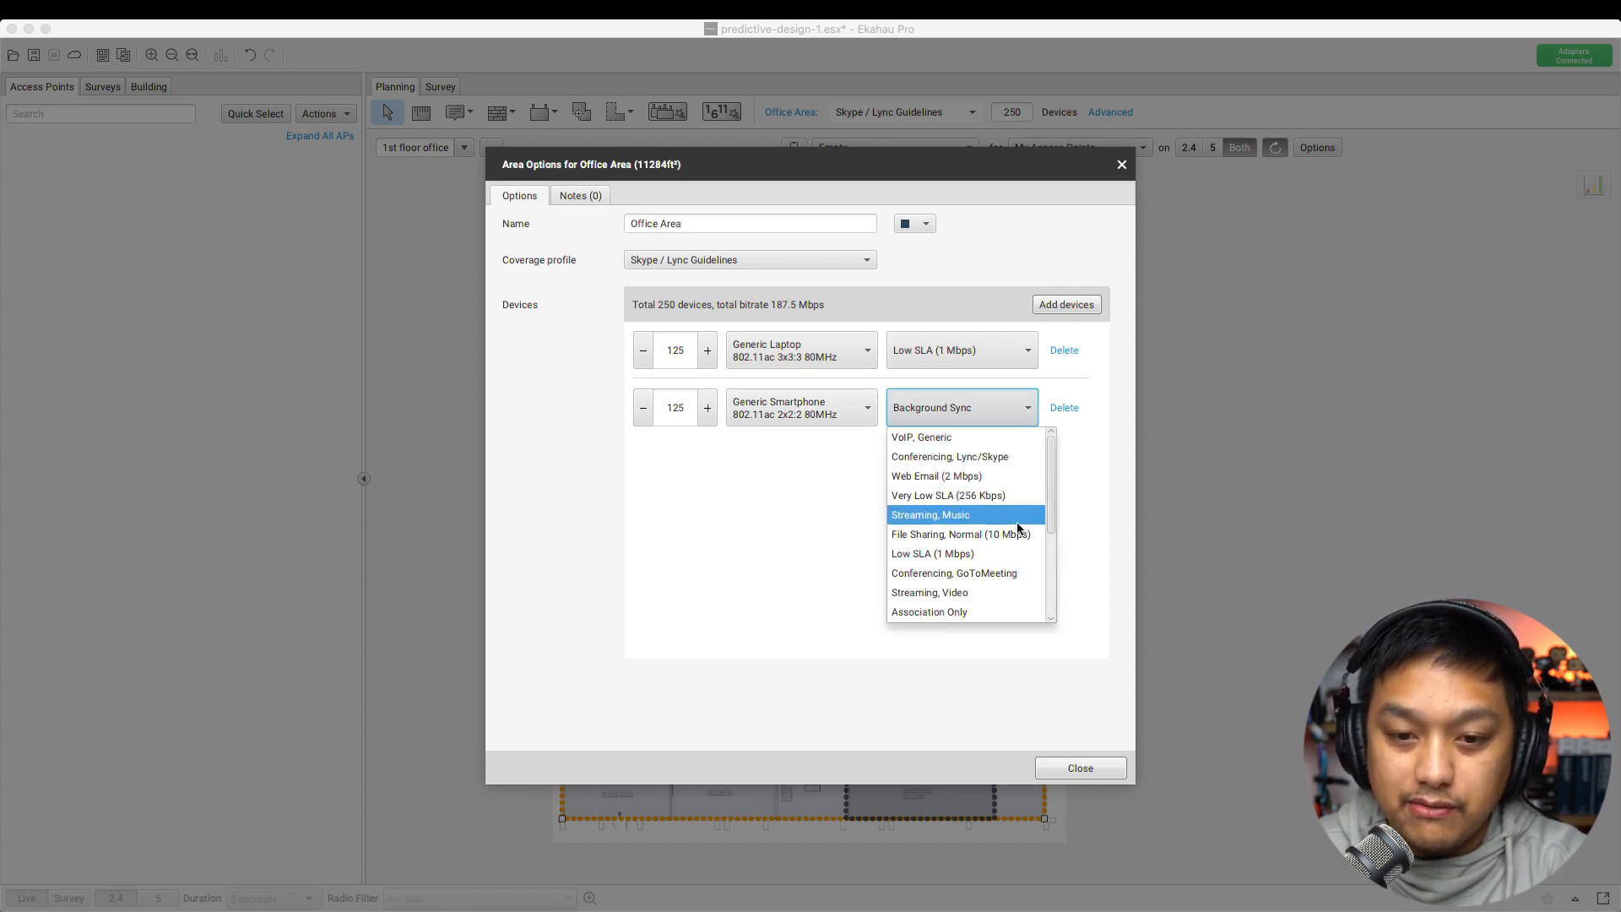
drag(1051, 493, 1047, 437)
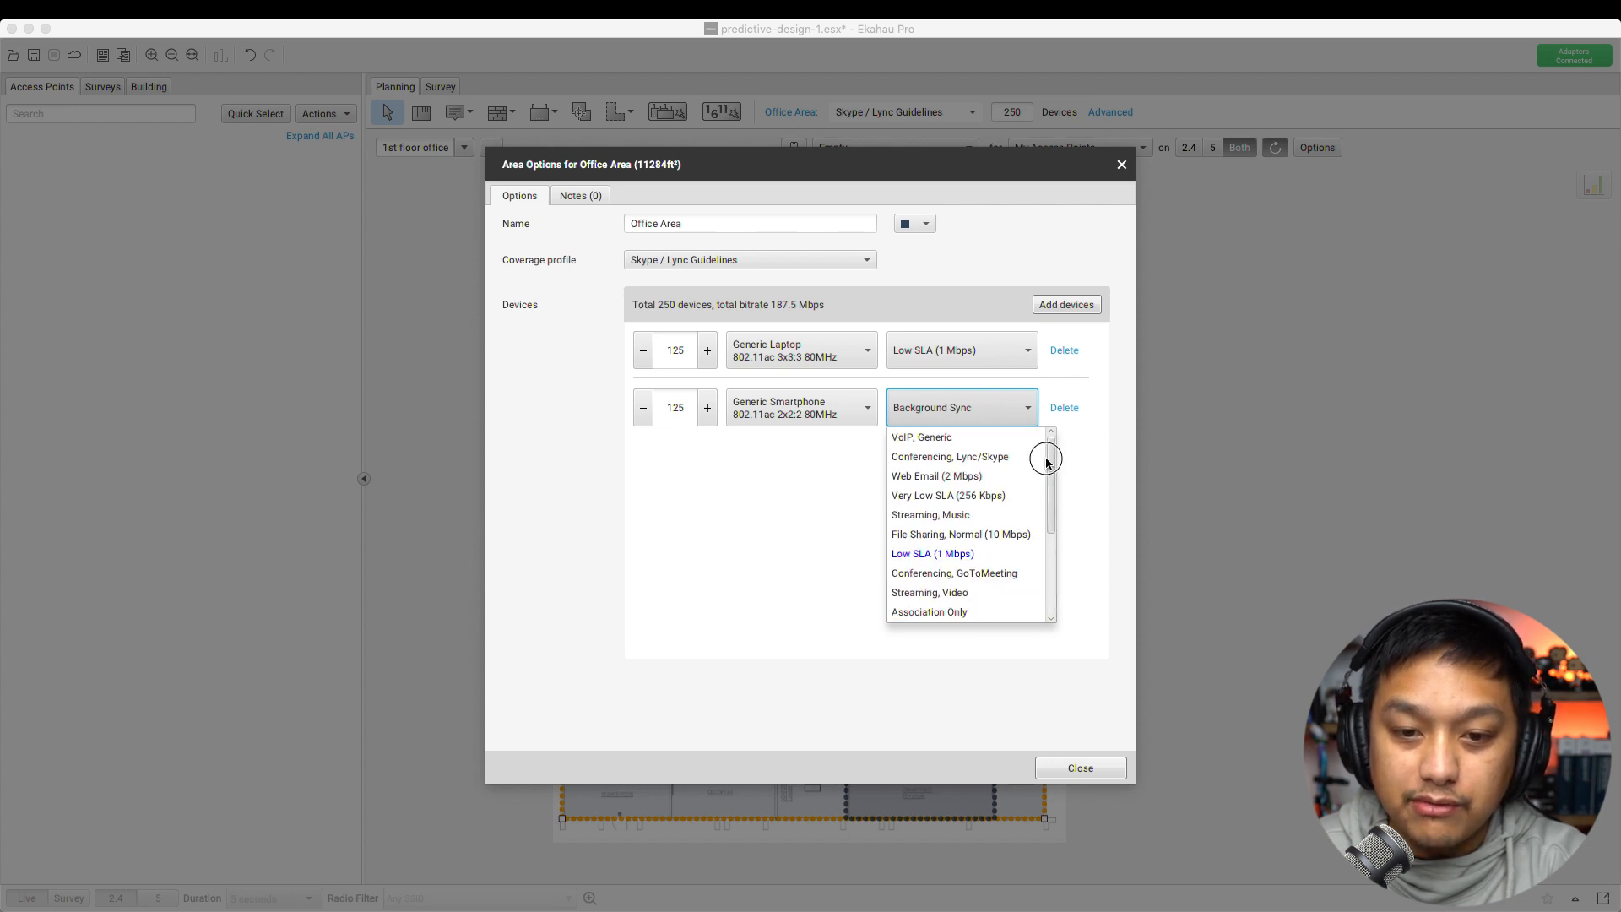
click(969, 497)
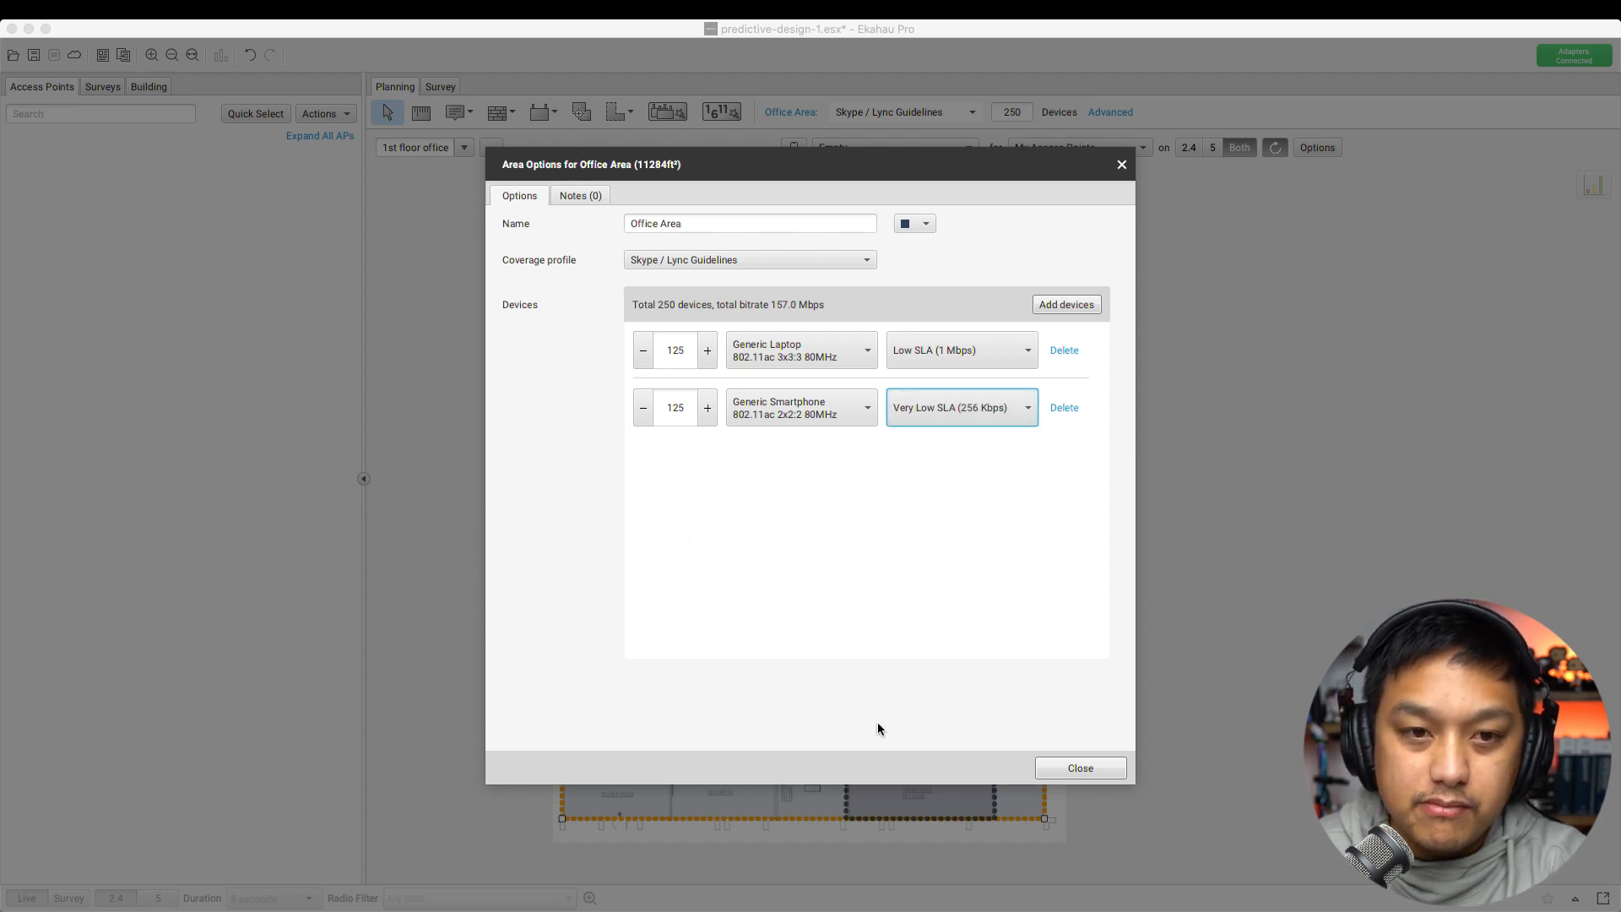
click(582, 197)
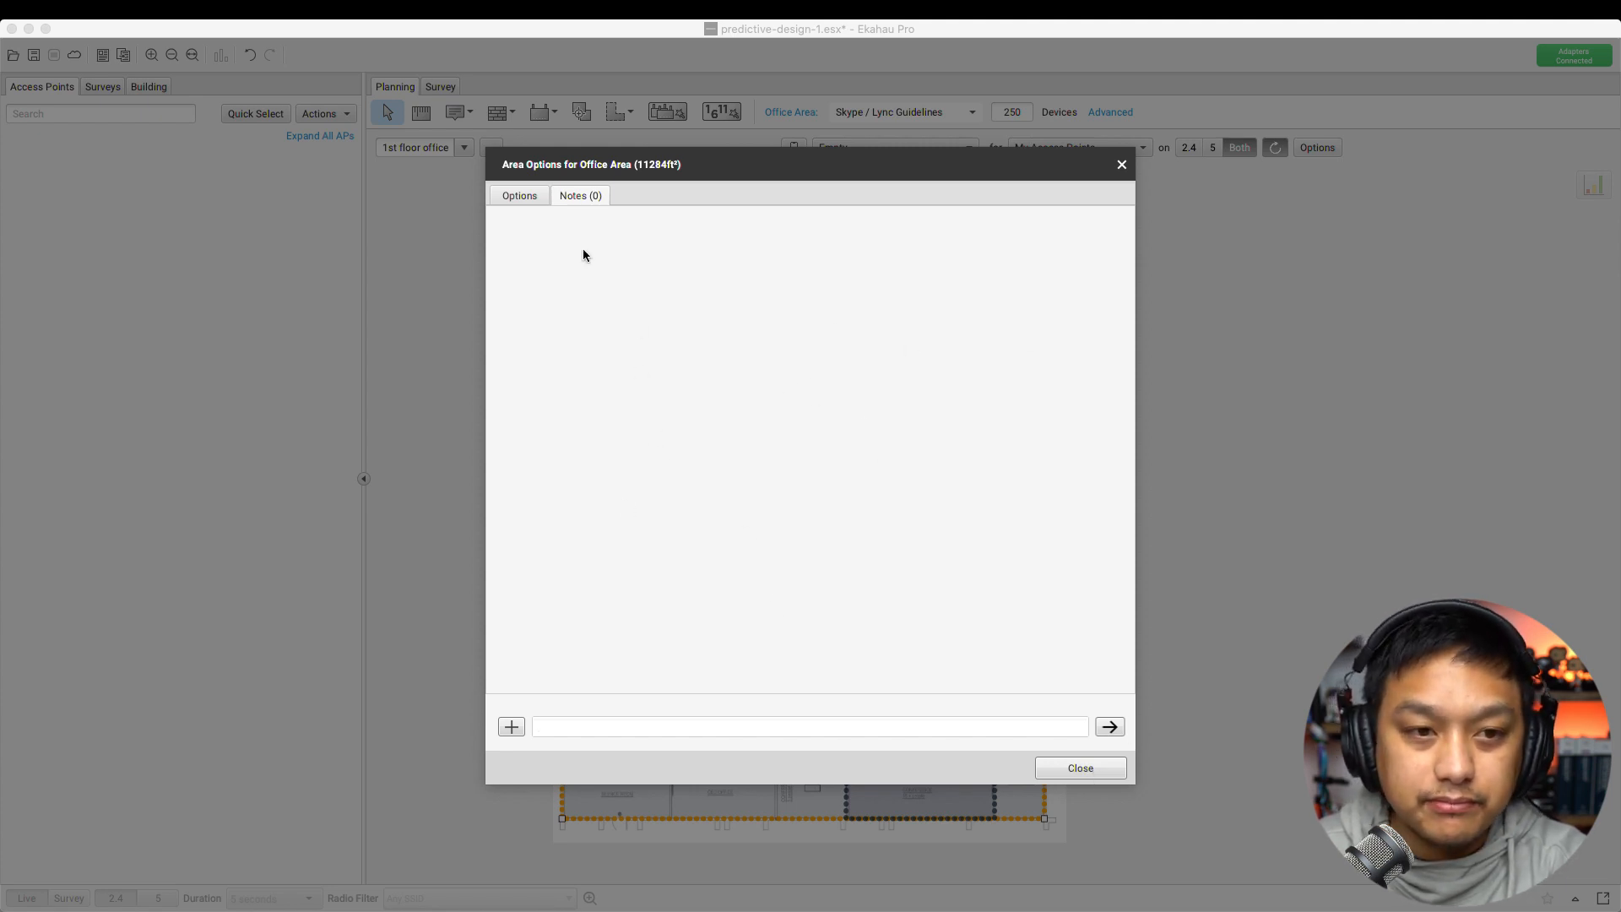
click(522, 198)
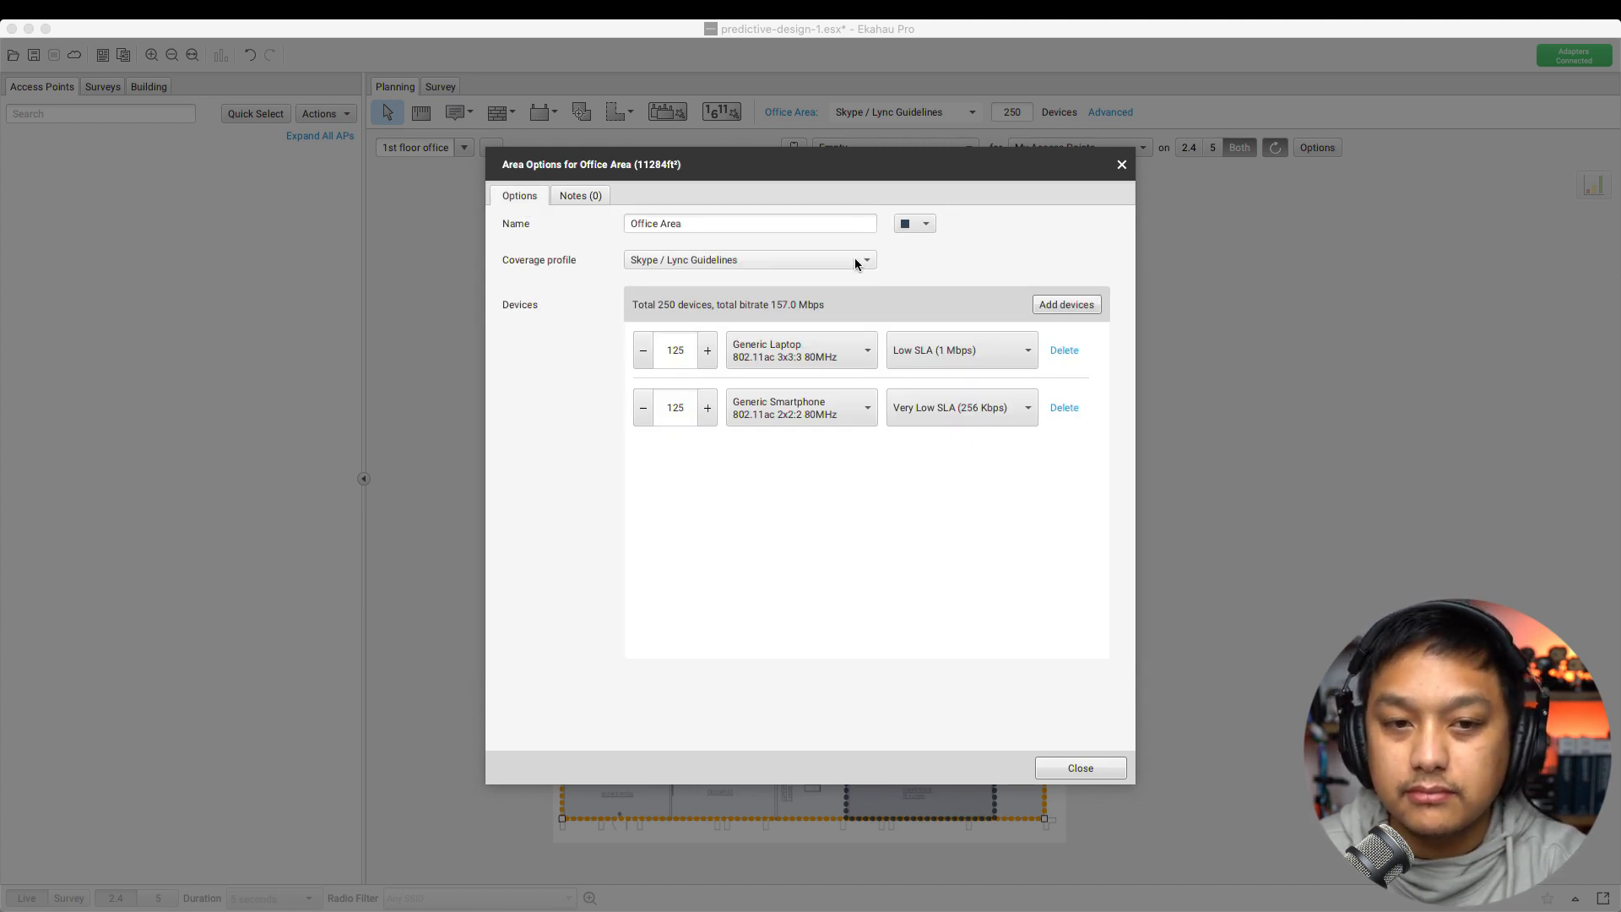
Post the note '125 People max capacity' on the Office Area
click(600, 194)
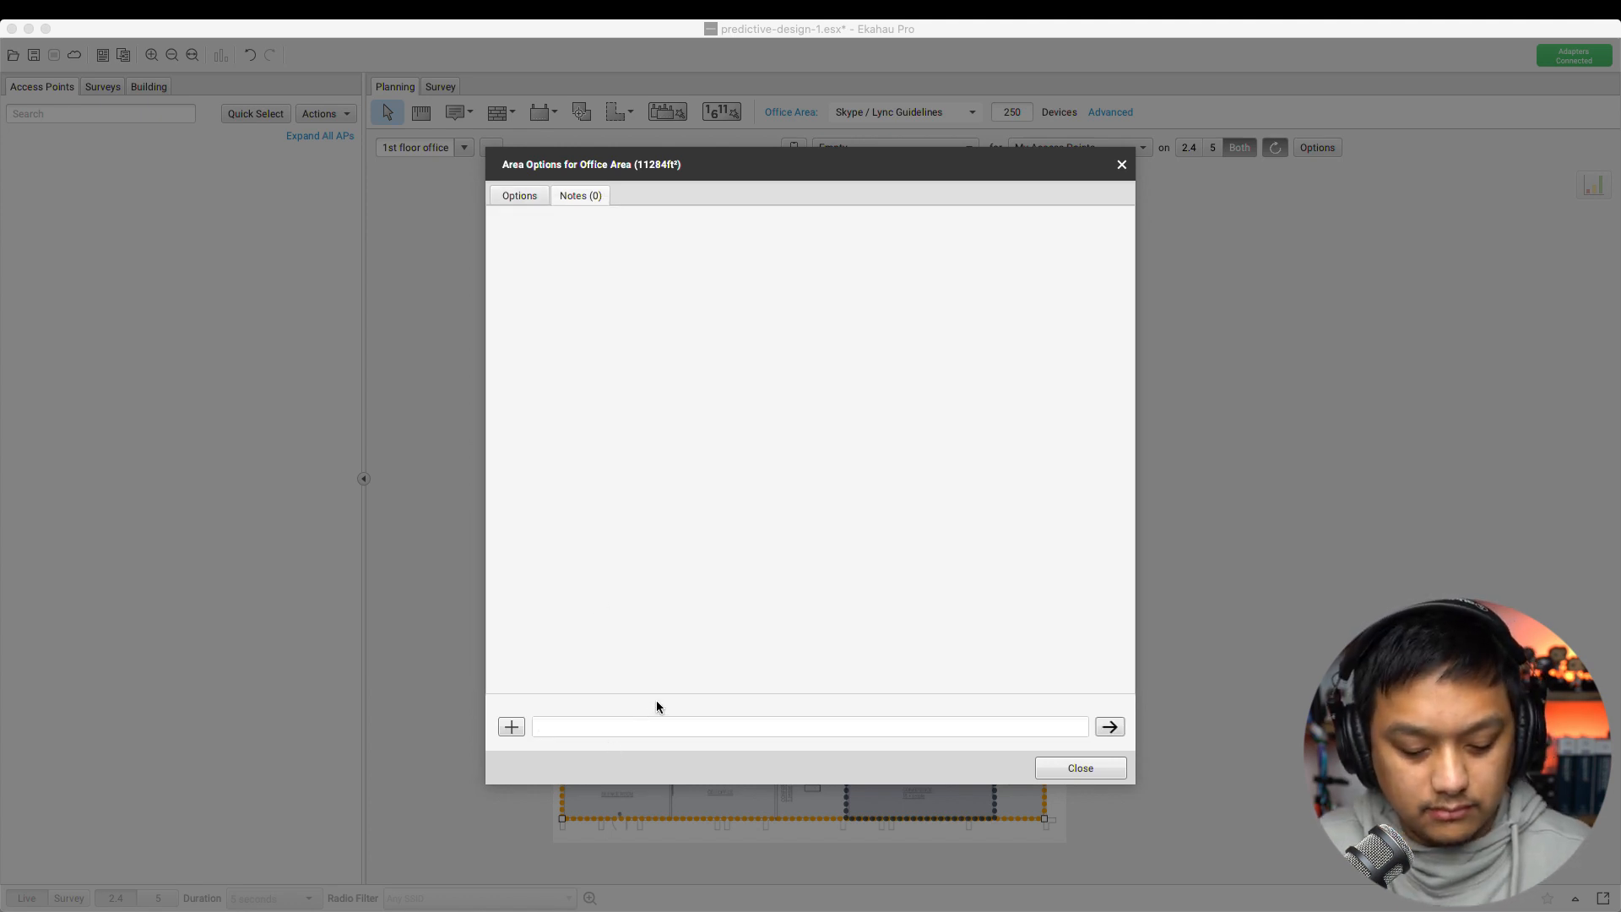
text(125 People max capacity)
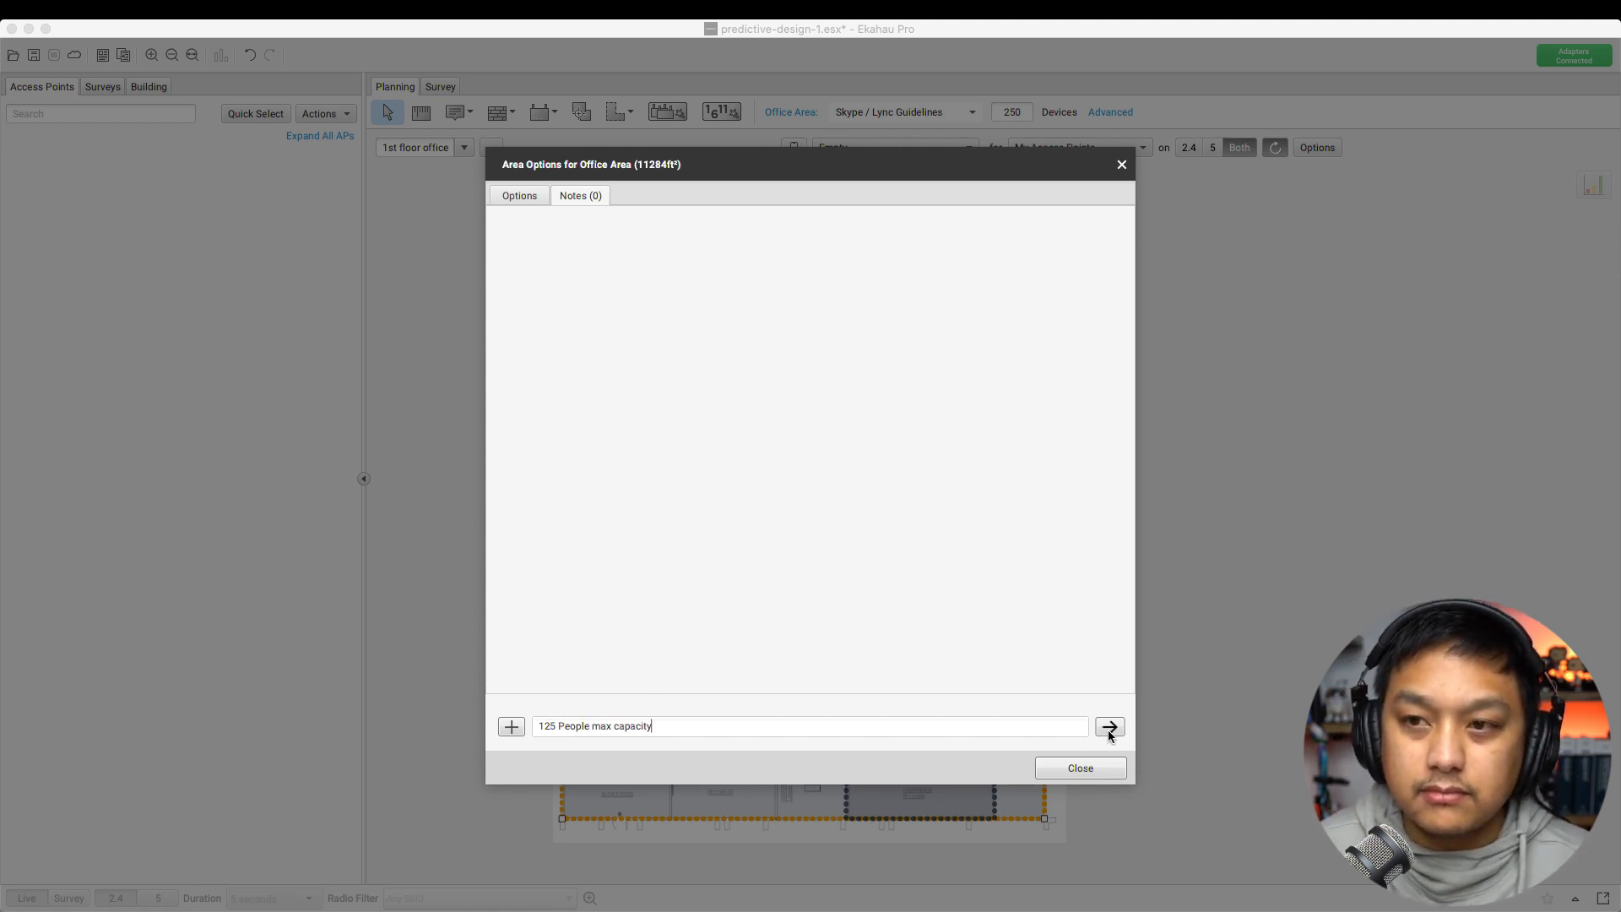
click(1109, 728)
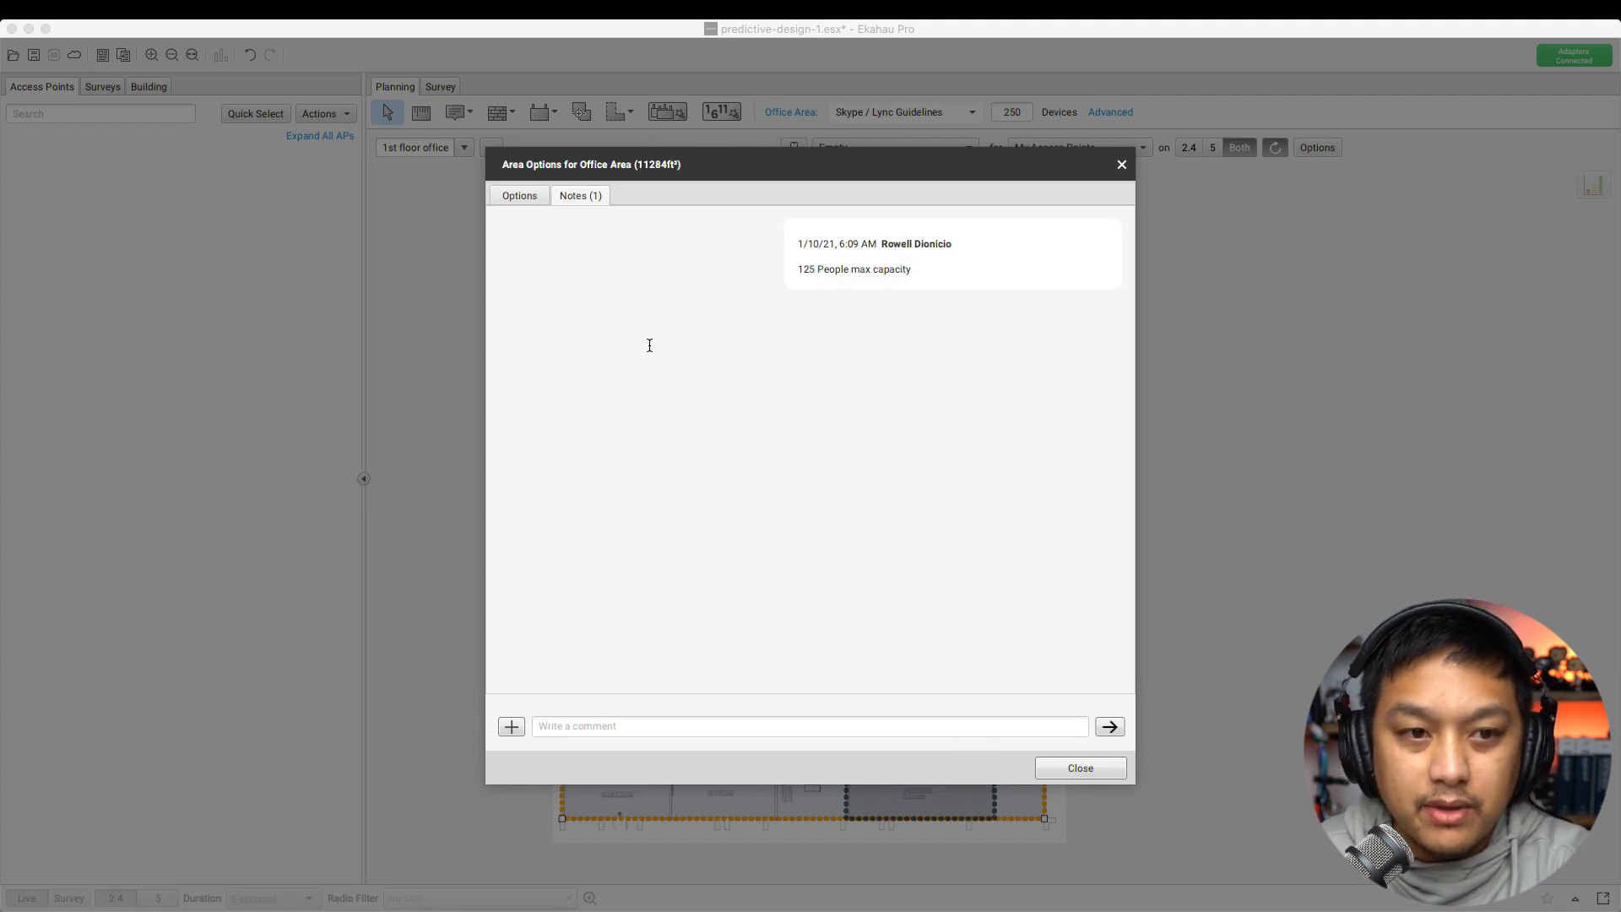
click(513, 196)
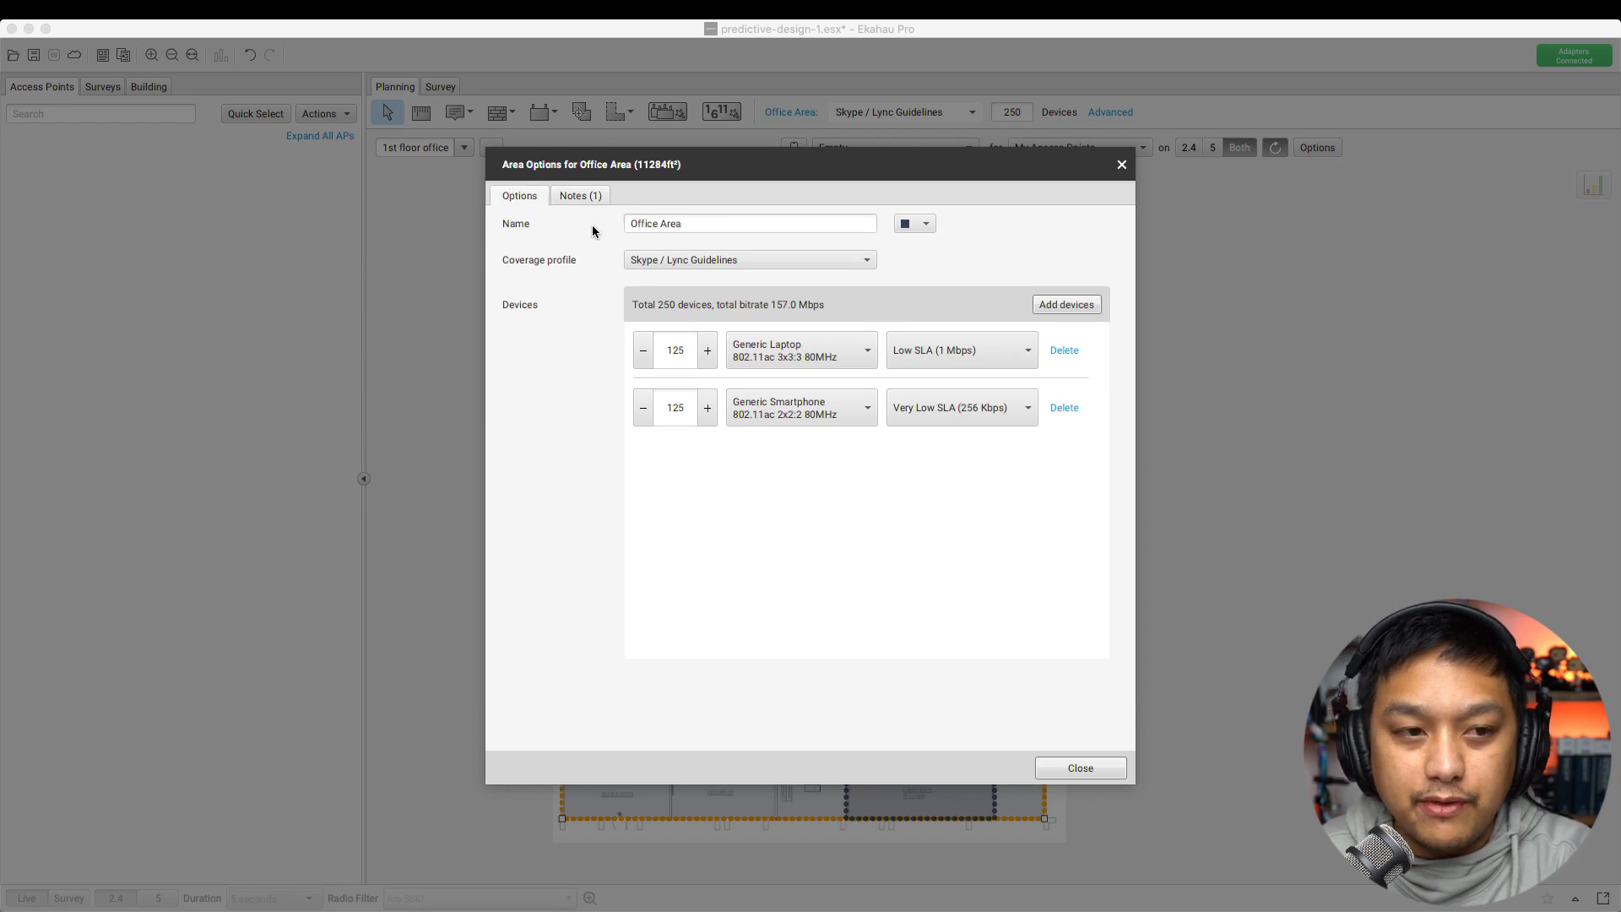
Colour the Office Area blue, close its options, and select the Board room area
click(924, 224)
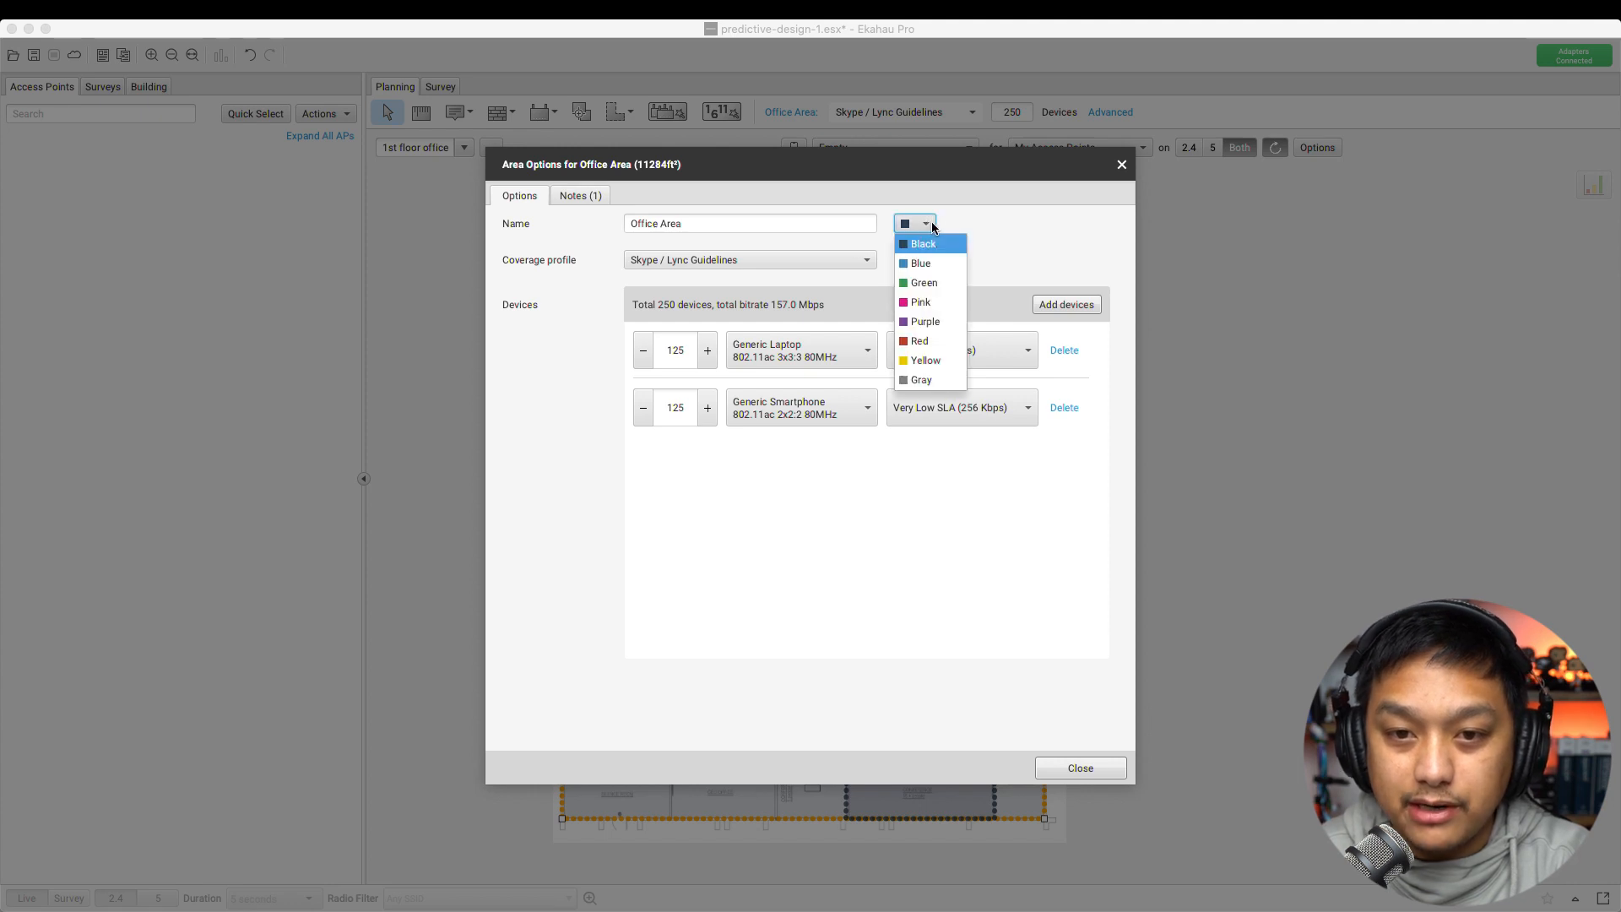
click(919, 269)
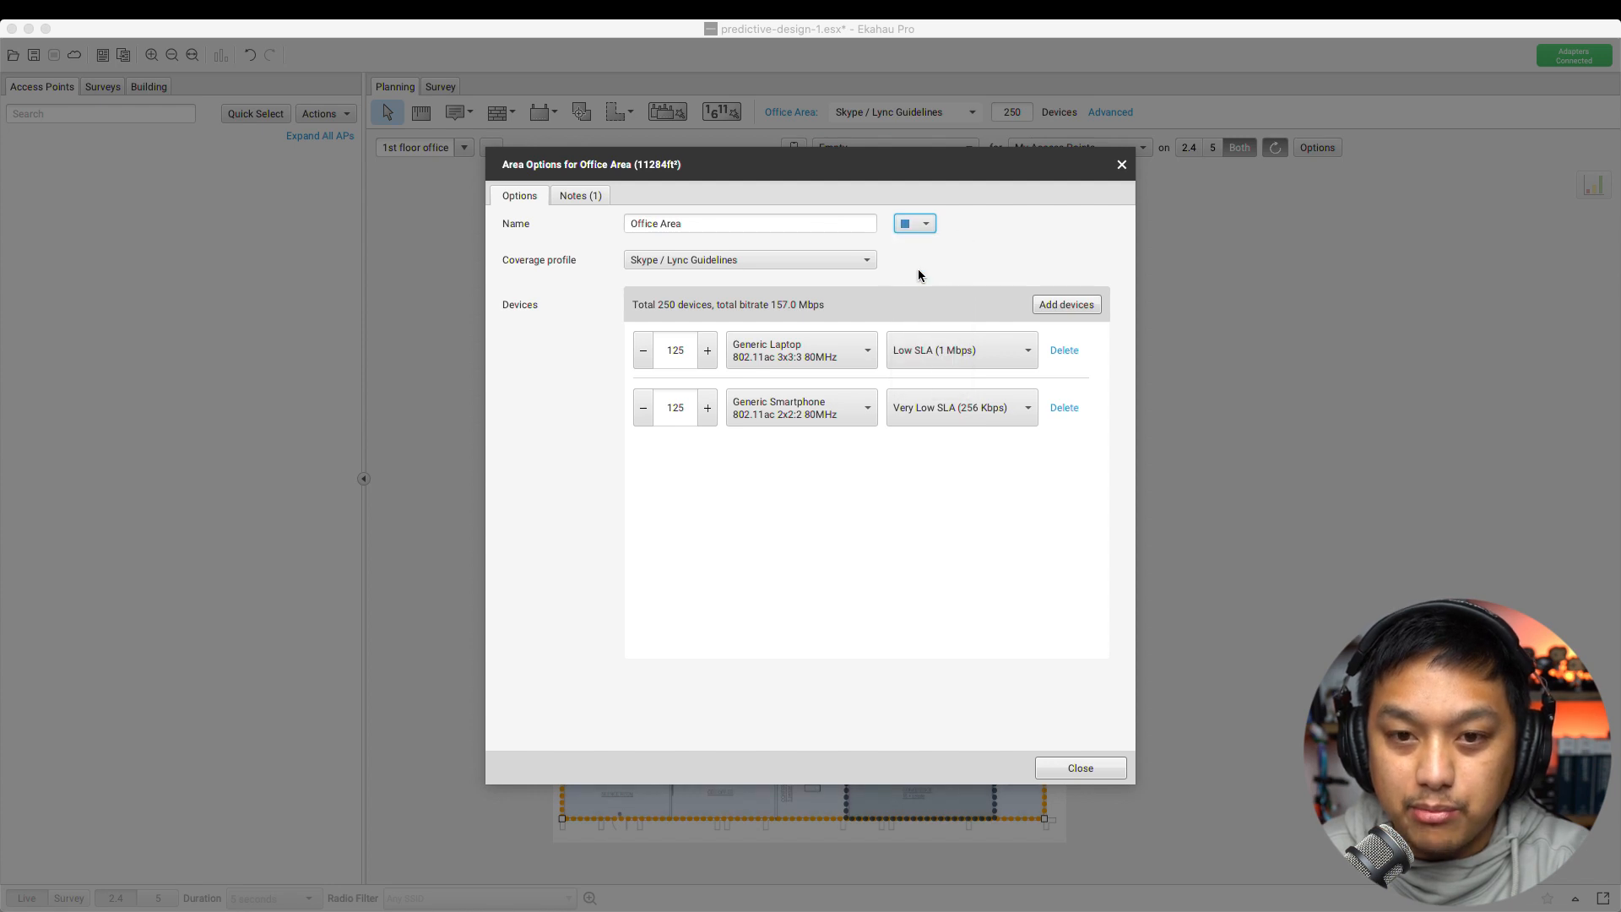
click(1080, 767)
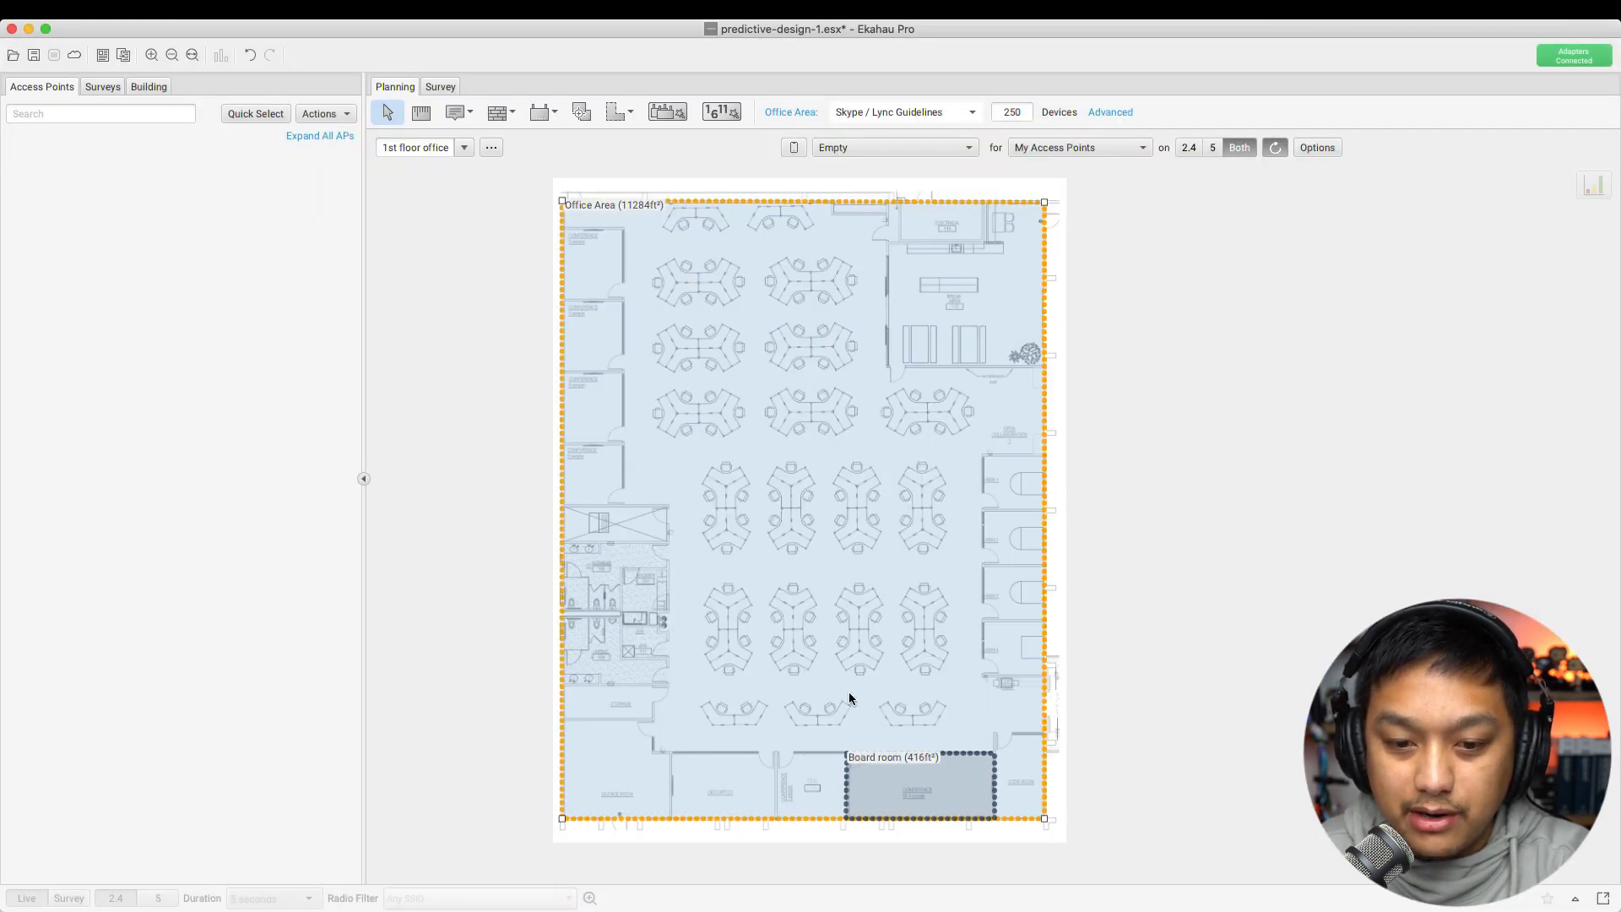
click(914, 788)
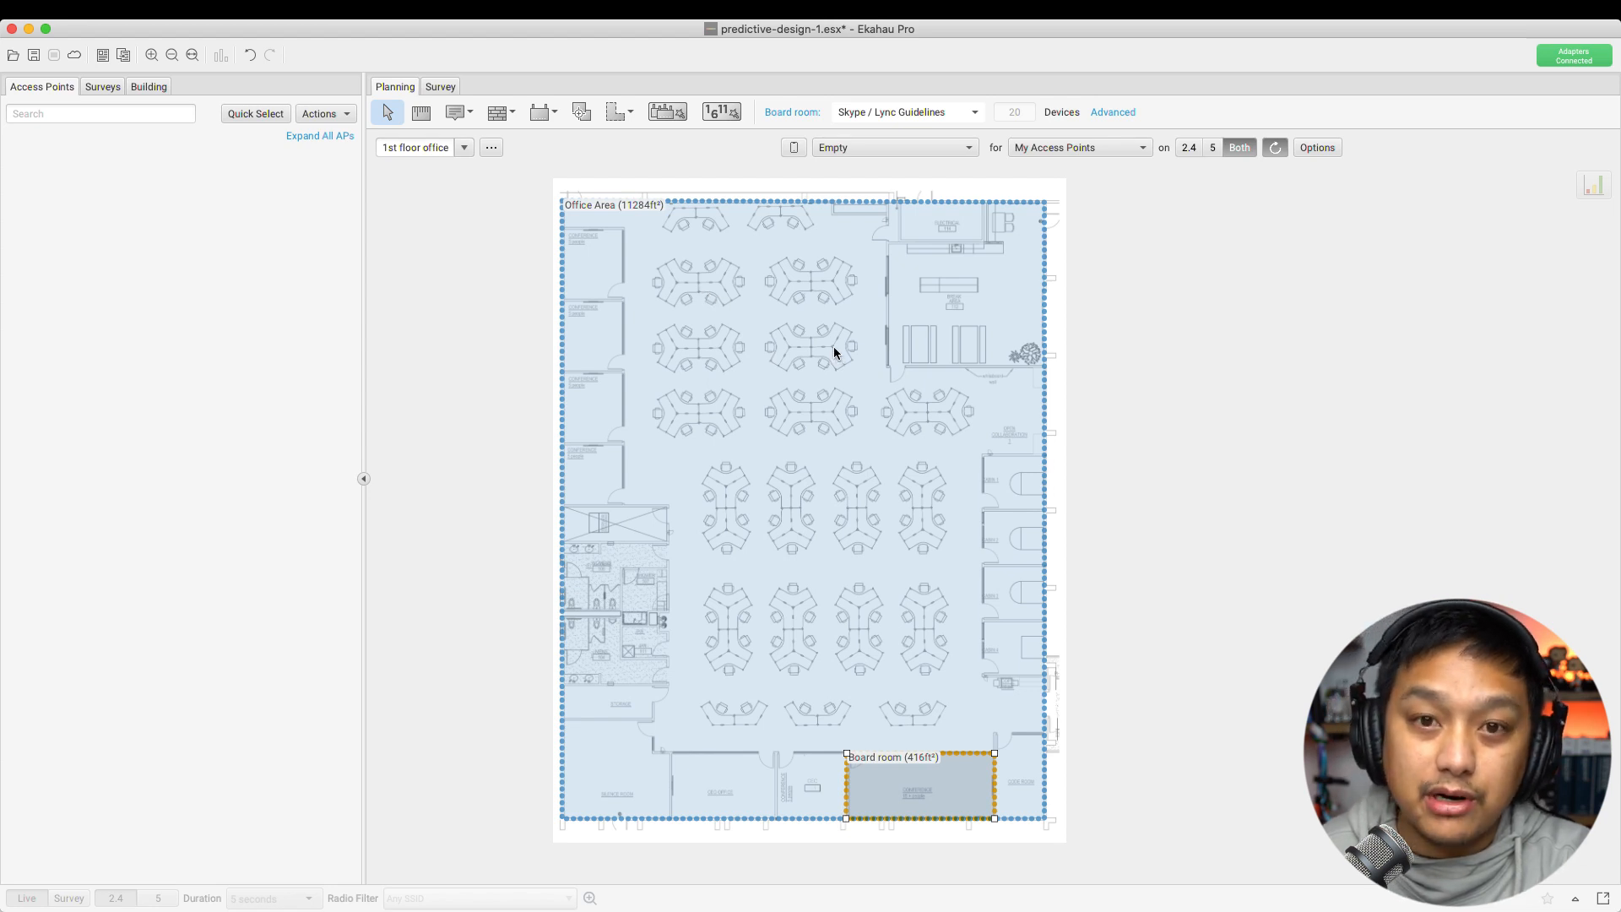
click(1111, 115)
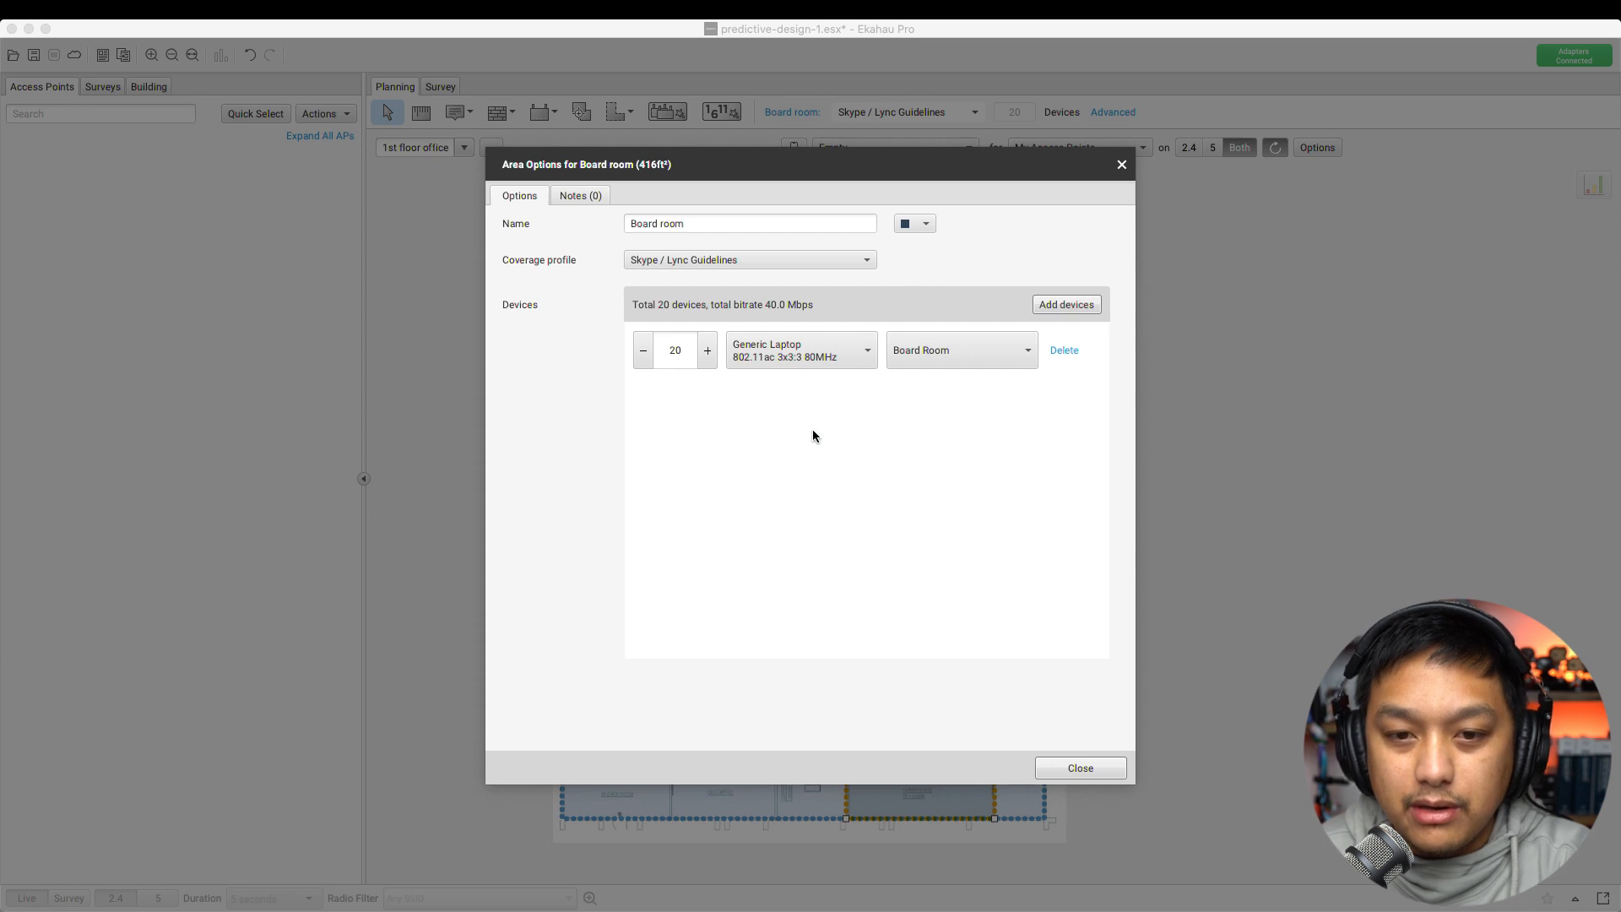
click(1121, 164)
click(689, 518)
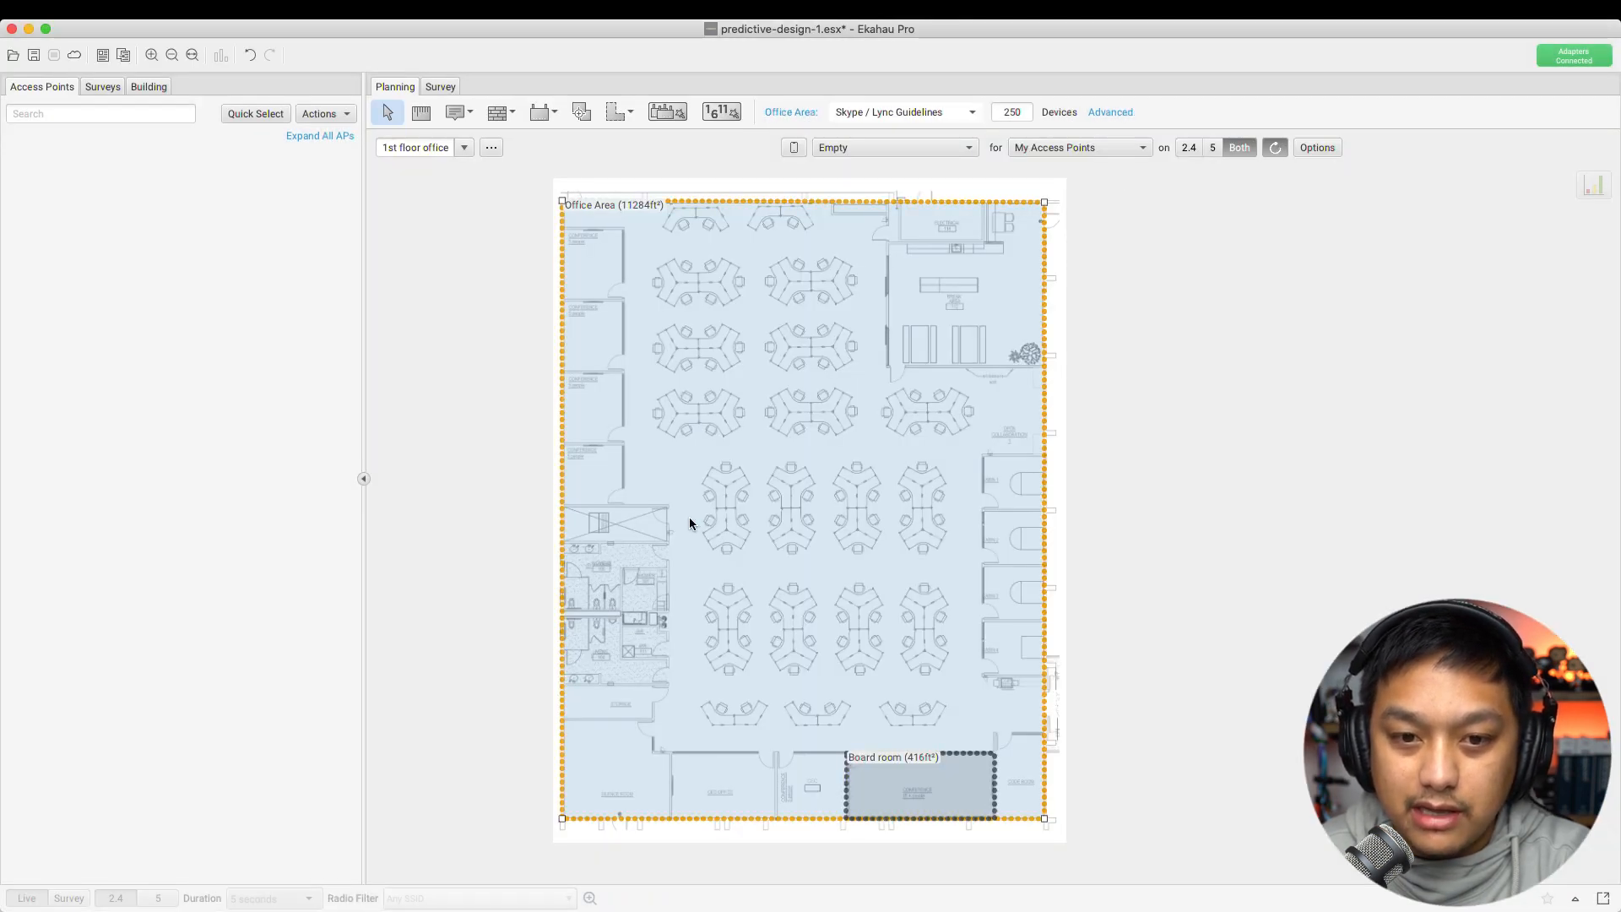
click(1106, 112)
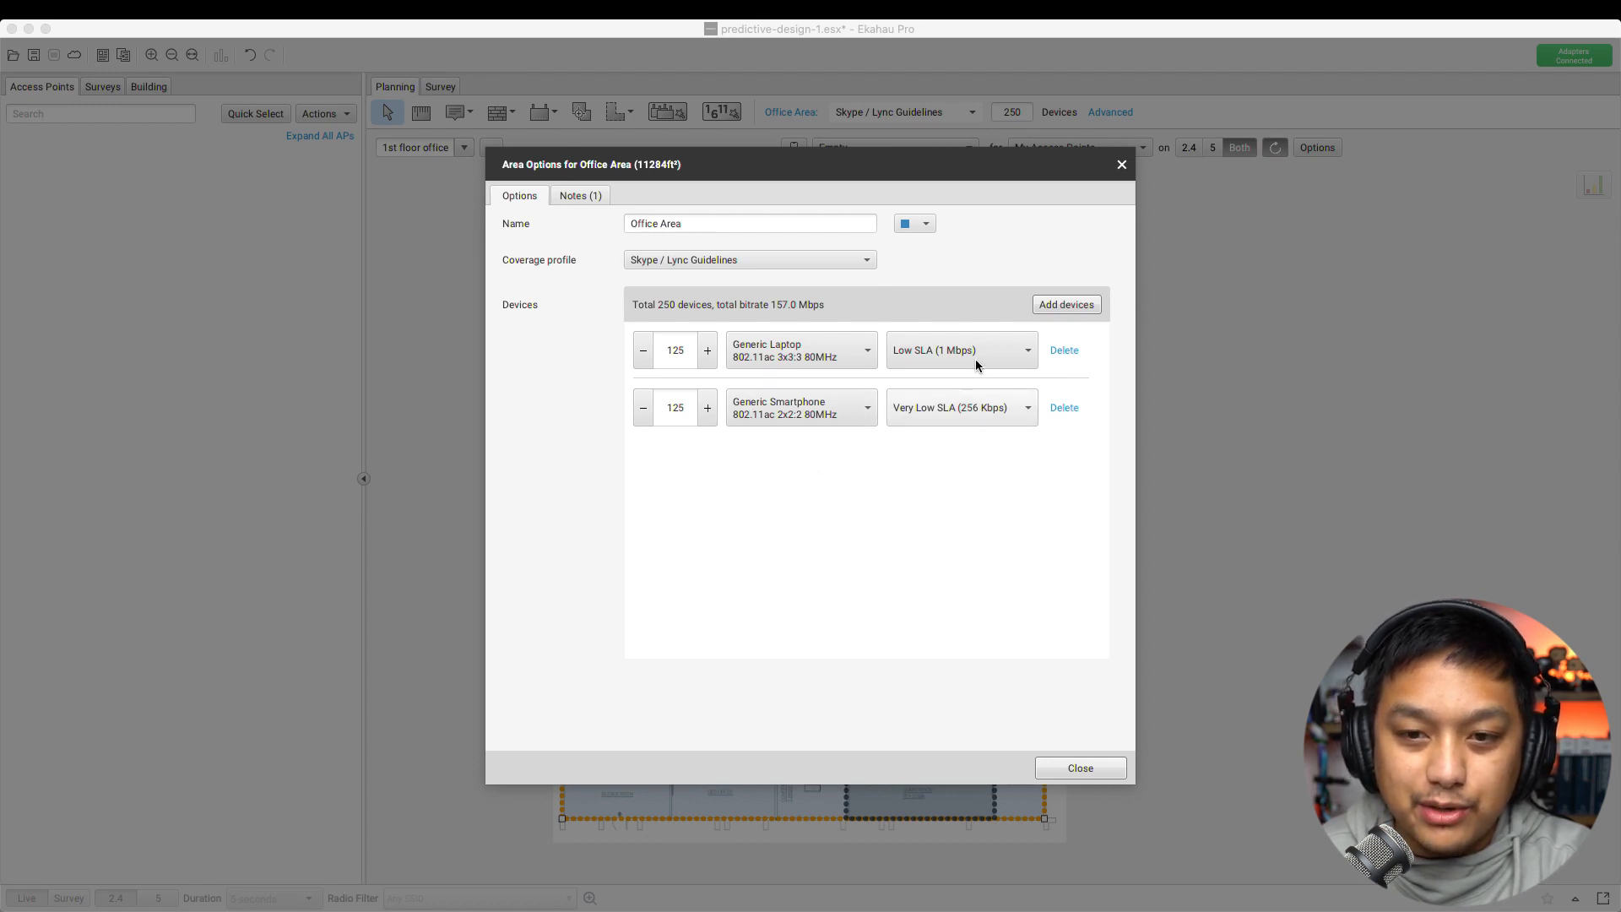
click(1065, 308)
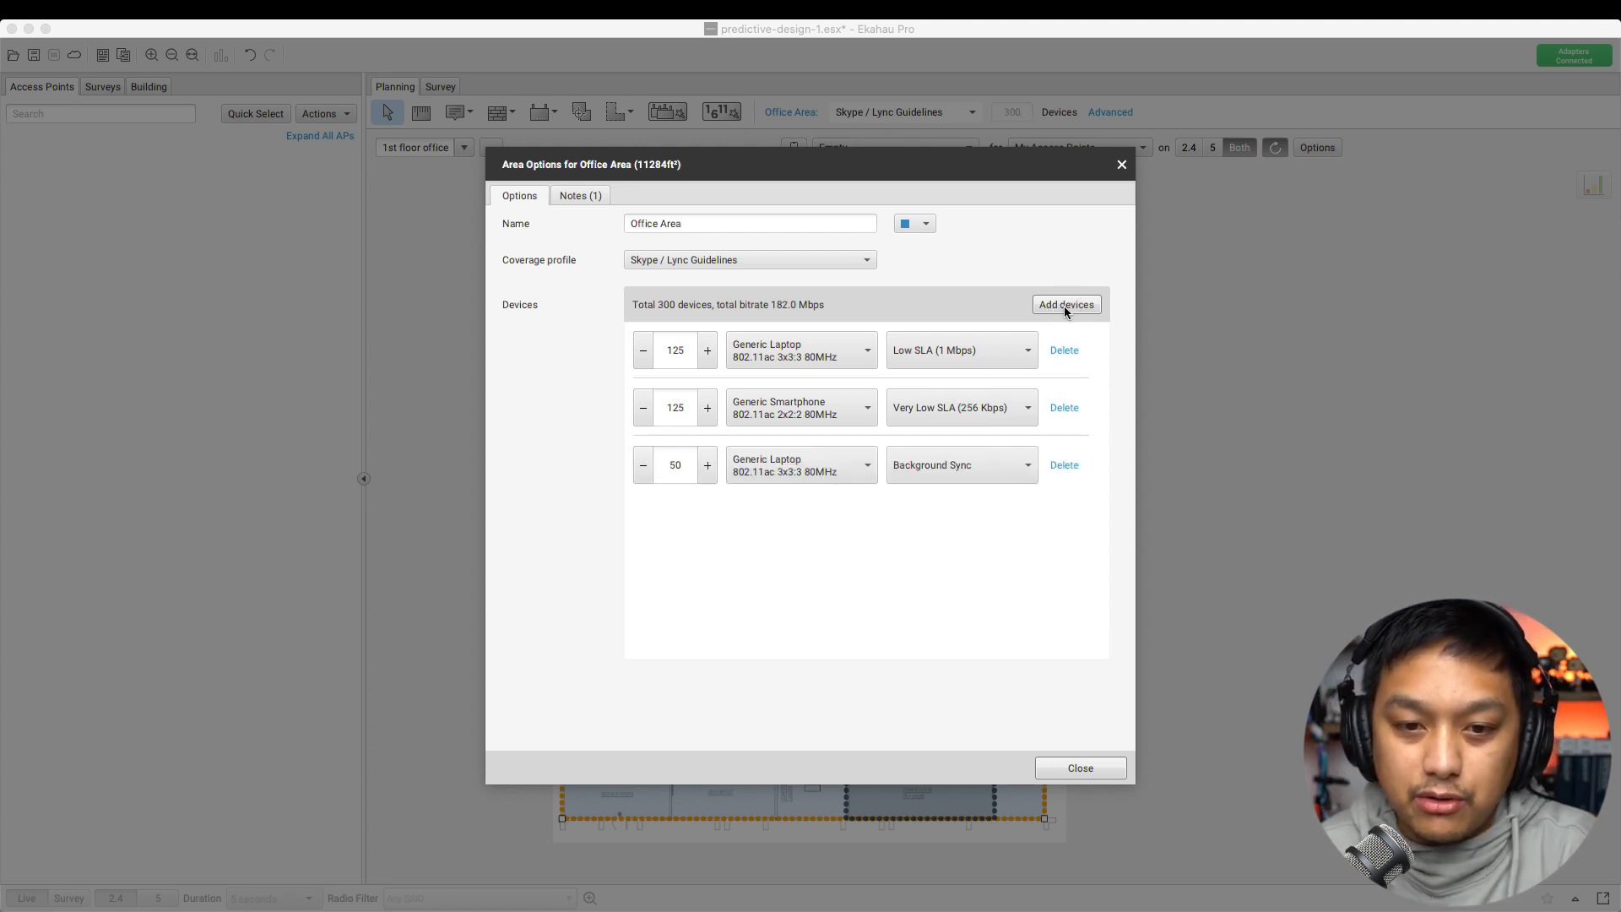
click(951, 467)
scroll(970, 581, down, 2)
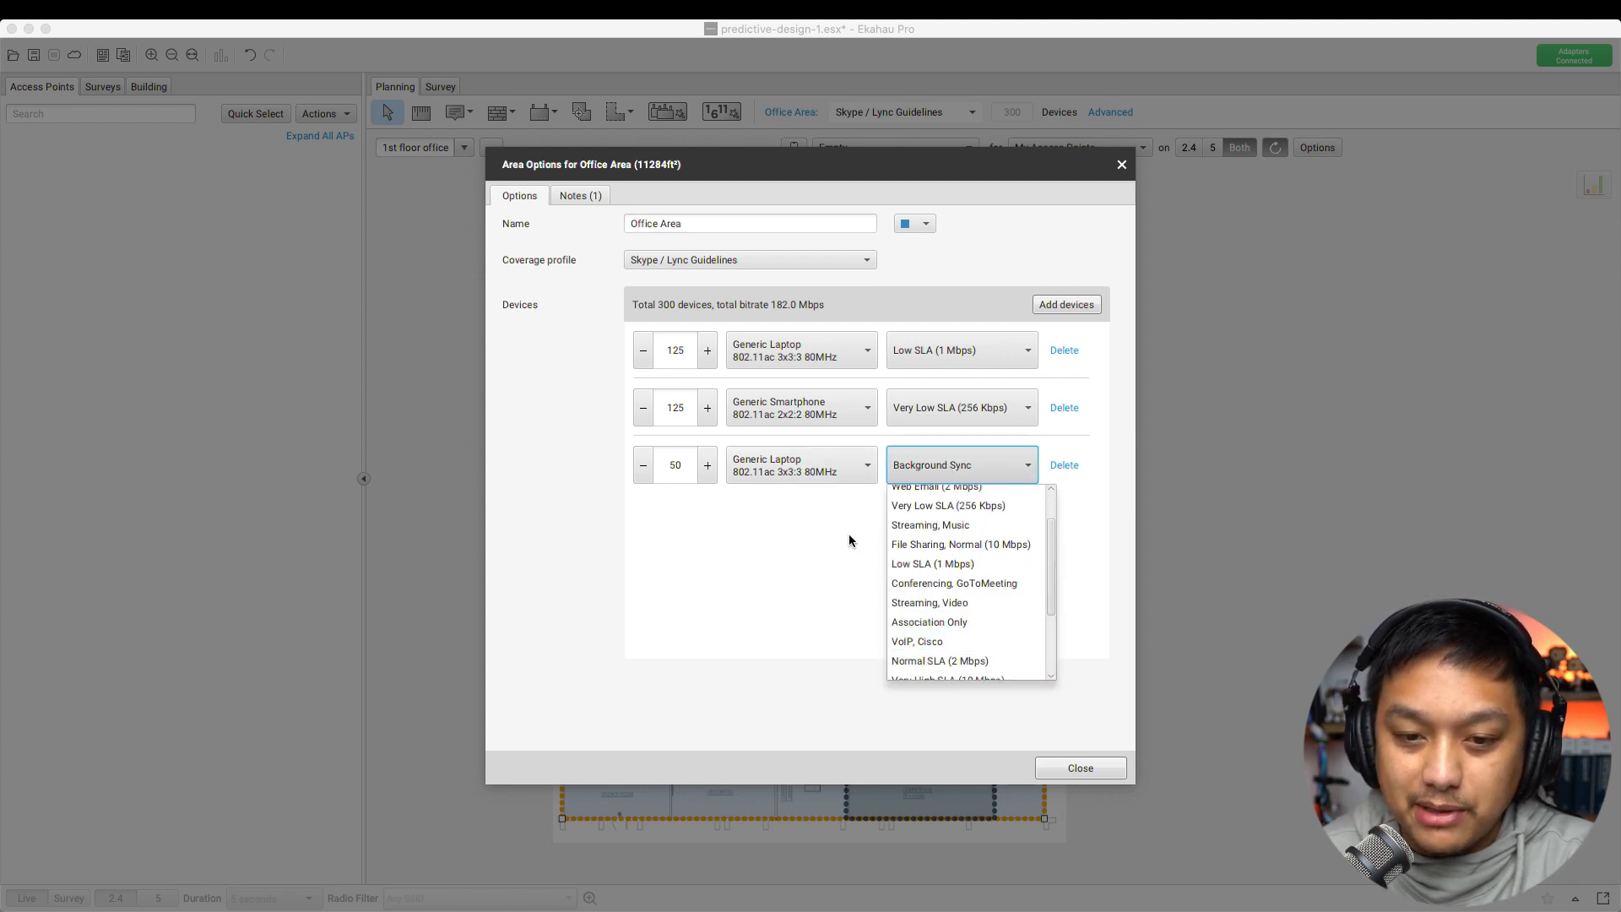
click(803, 614)
click(1071, 467)
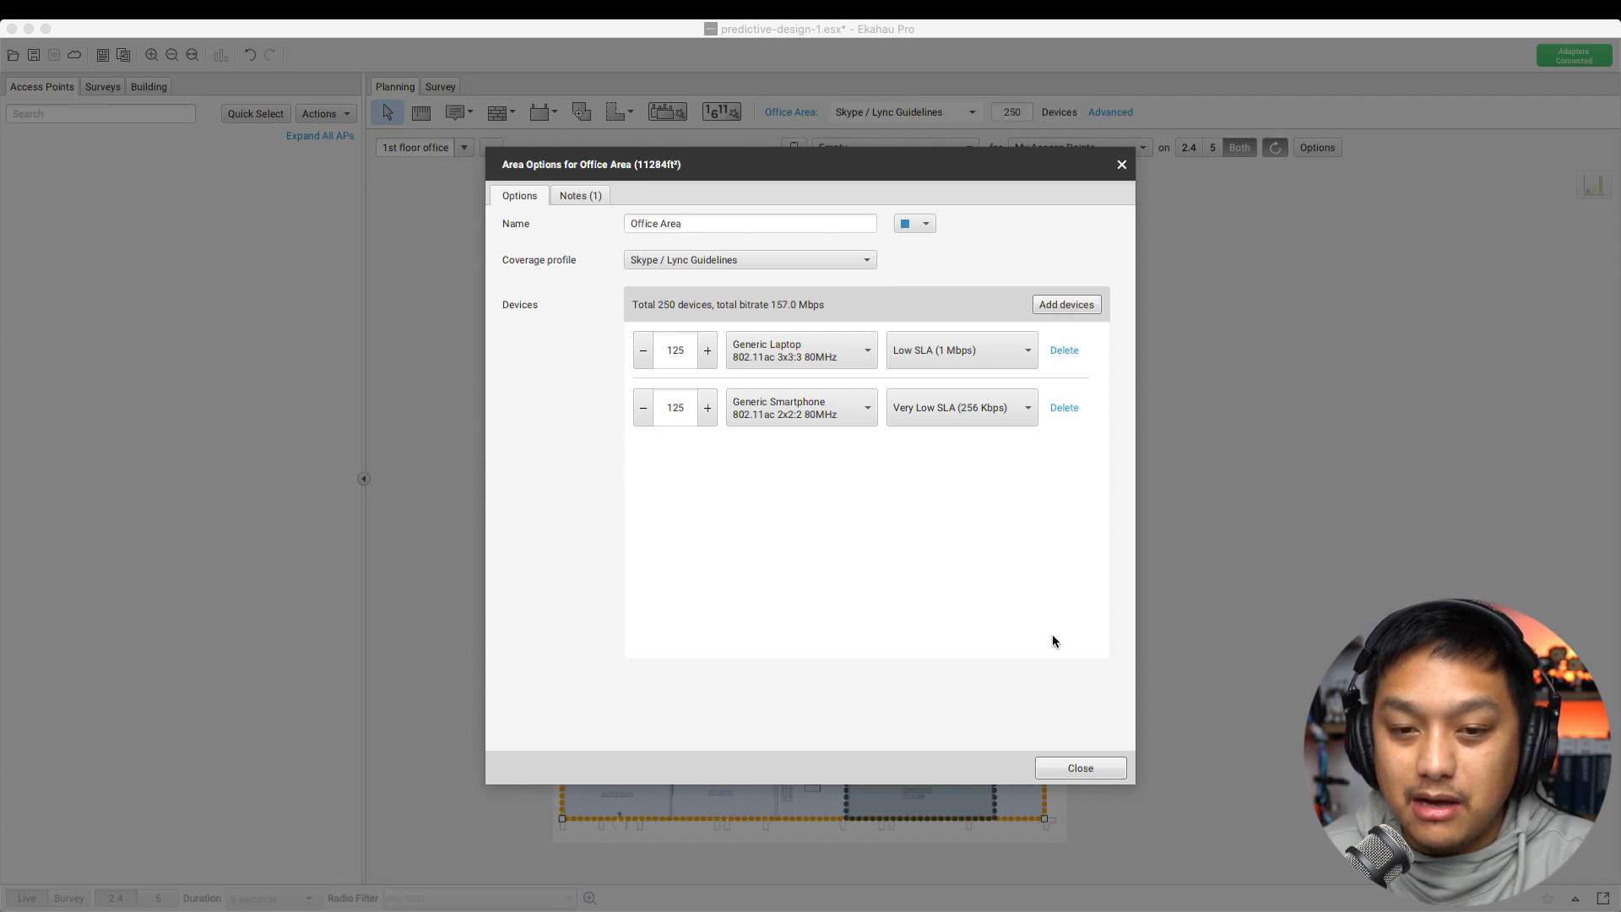
click(1081, 768)
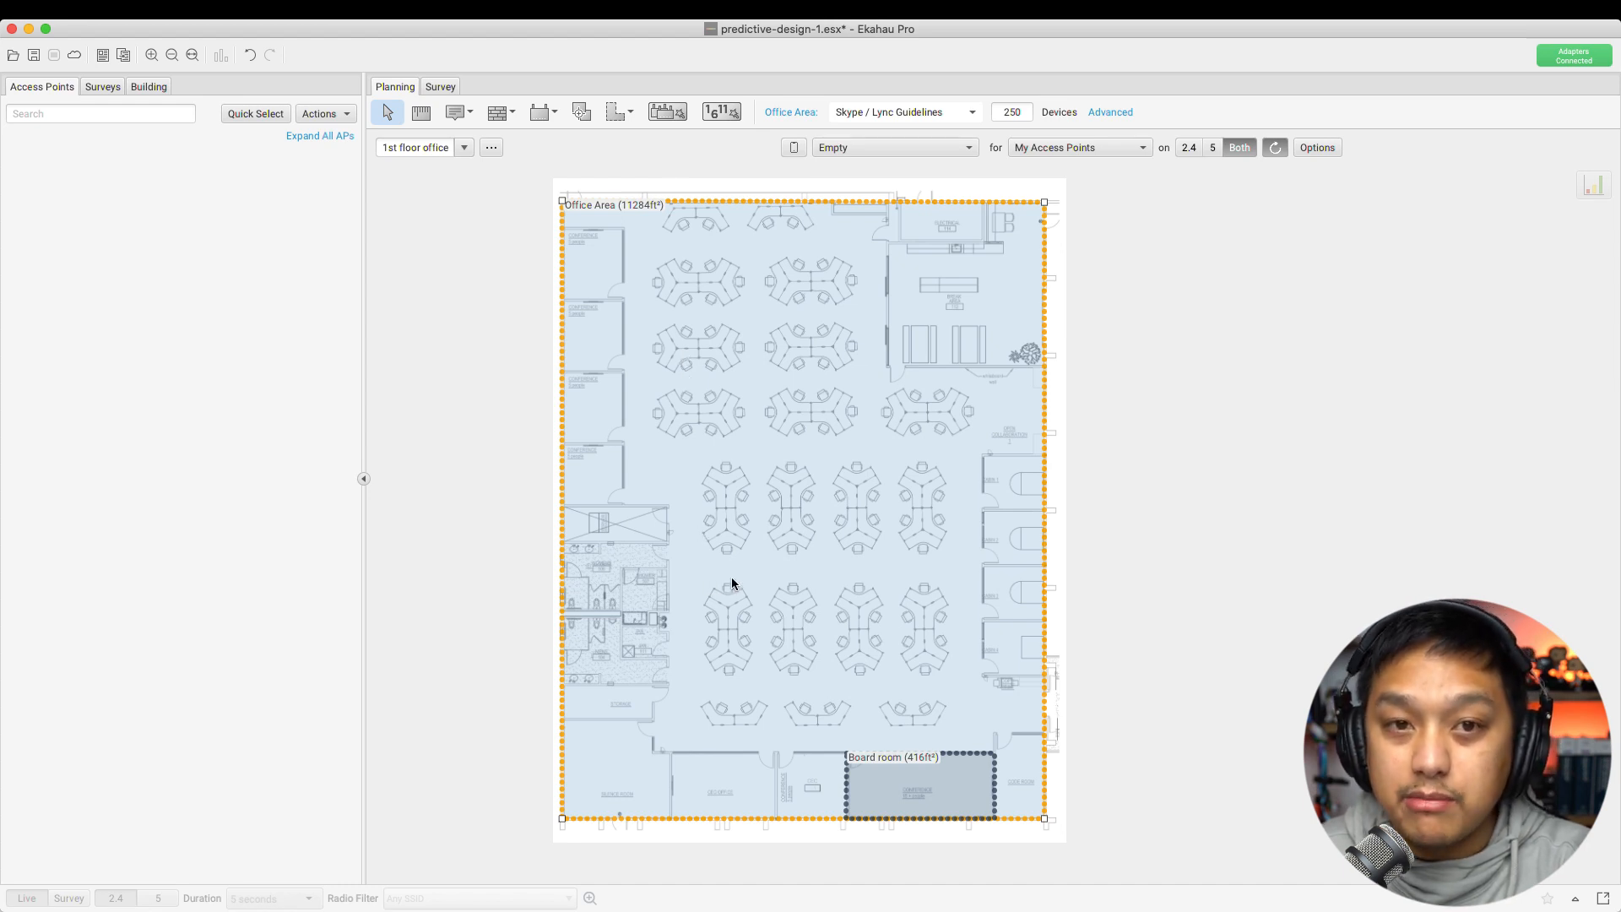
Outline a new area on the plan with the area drawing tool, then return to Select mode
click(624, 112)
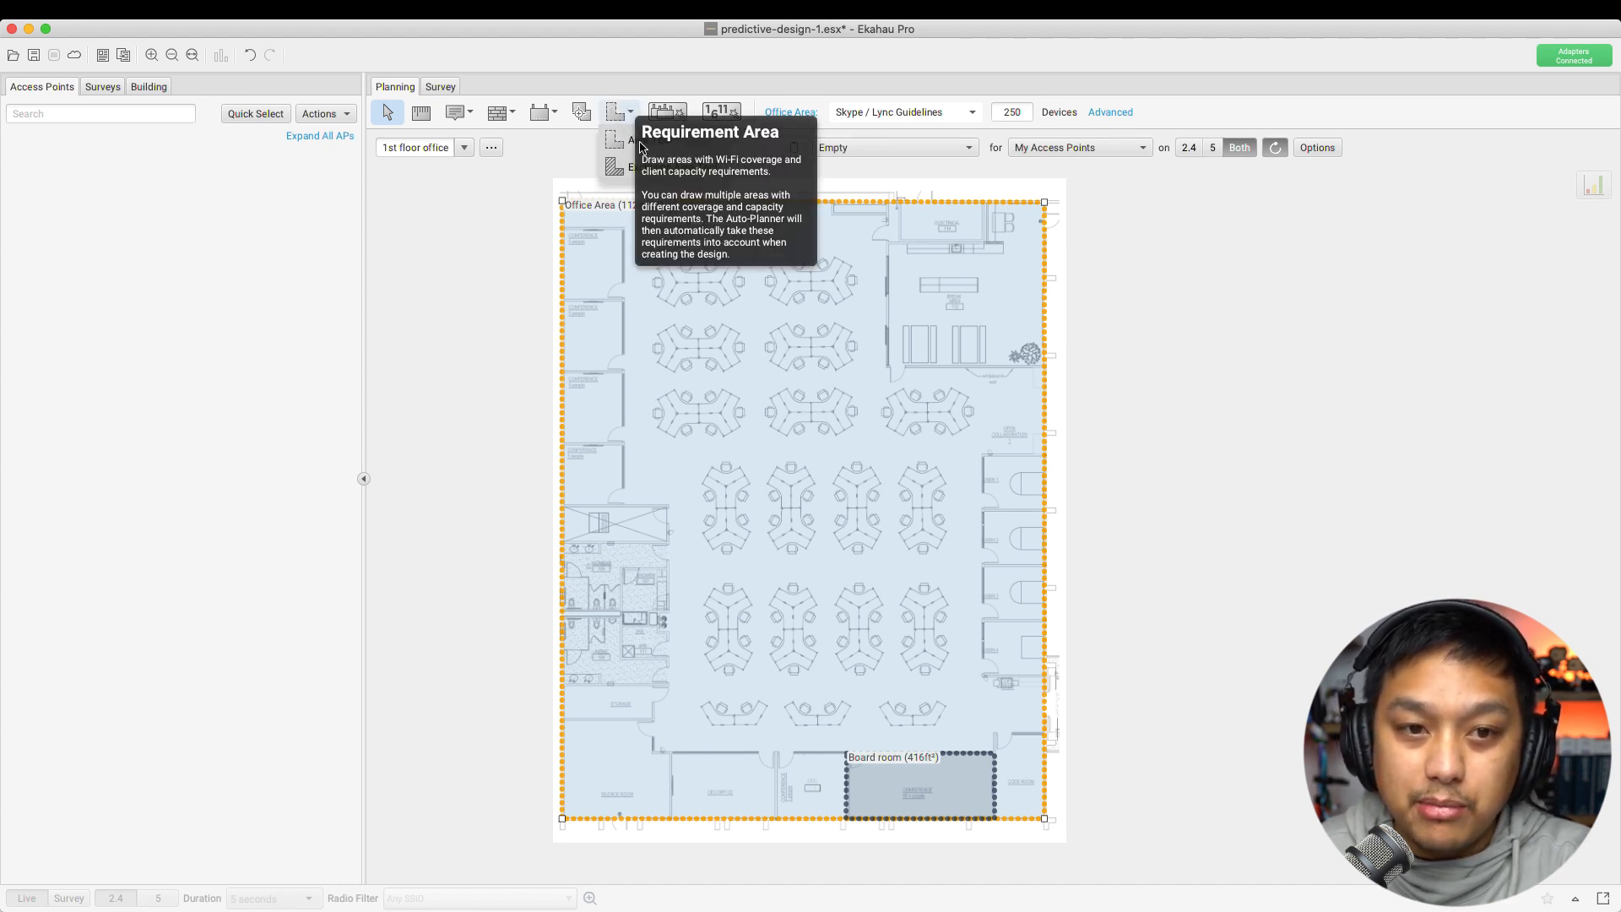
click(617, 165)
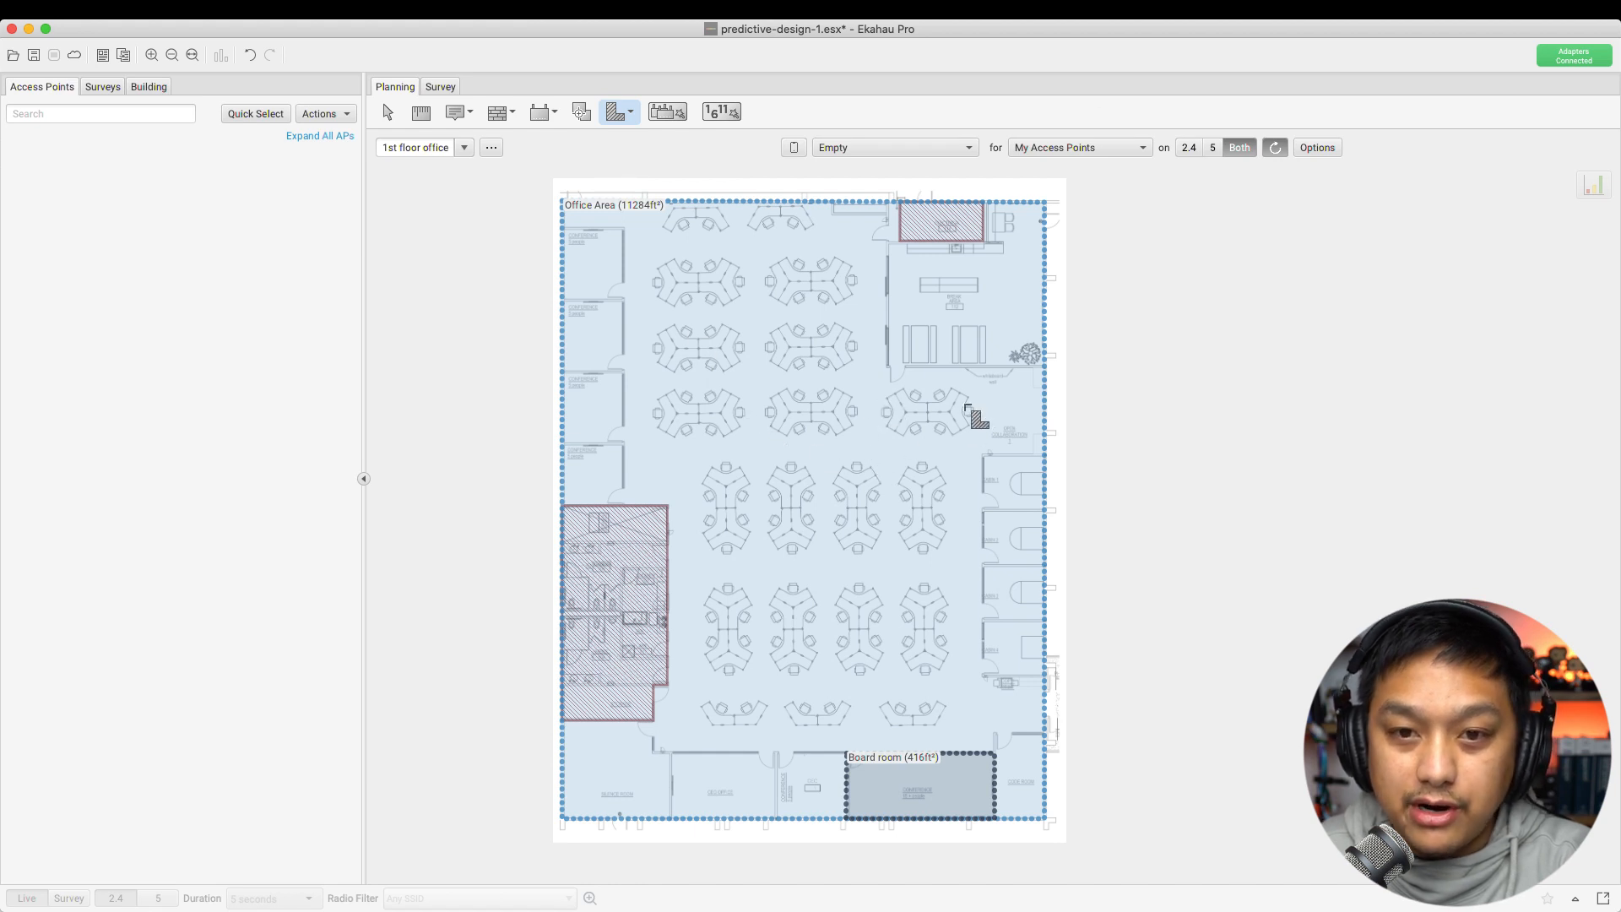
click(624, 505)
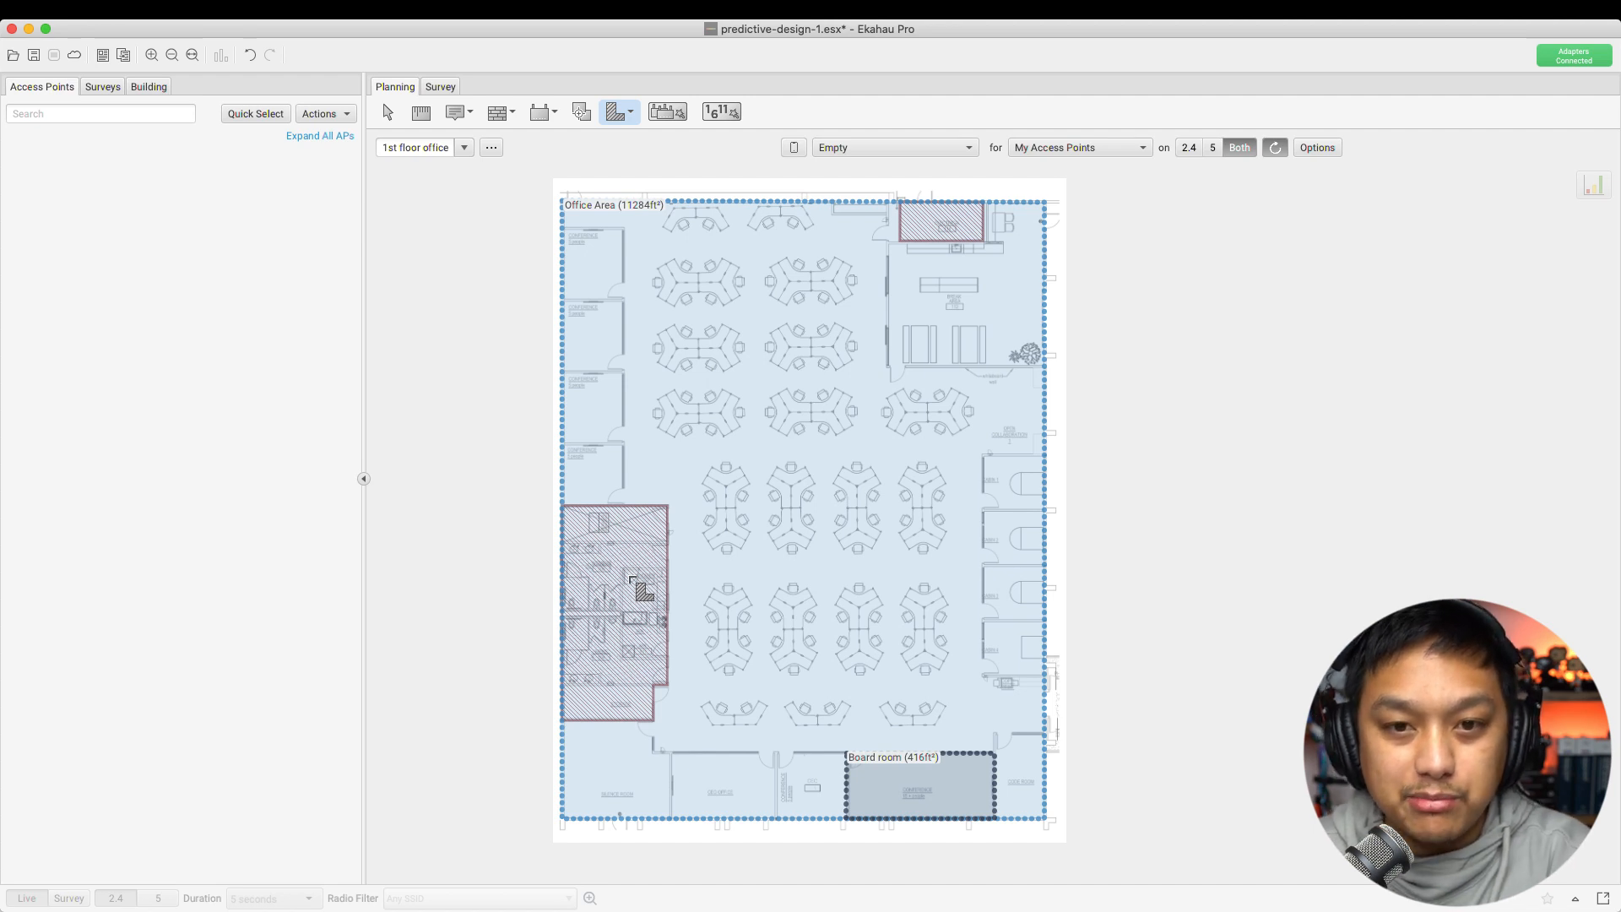
click(386, 113)
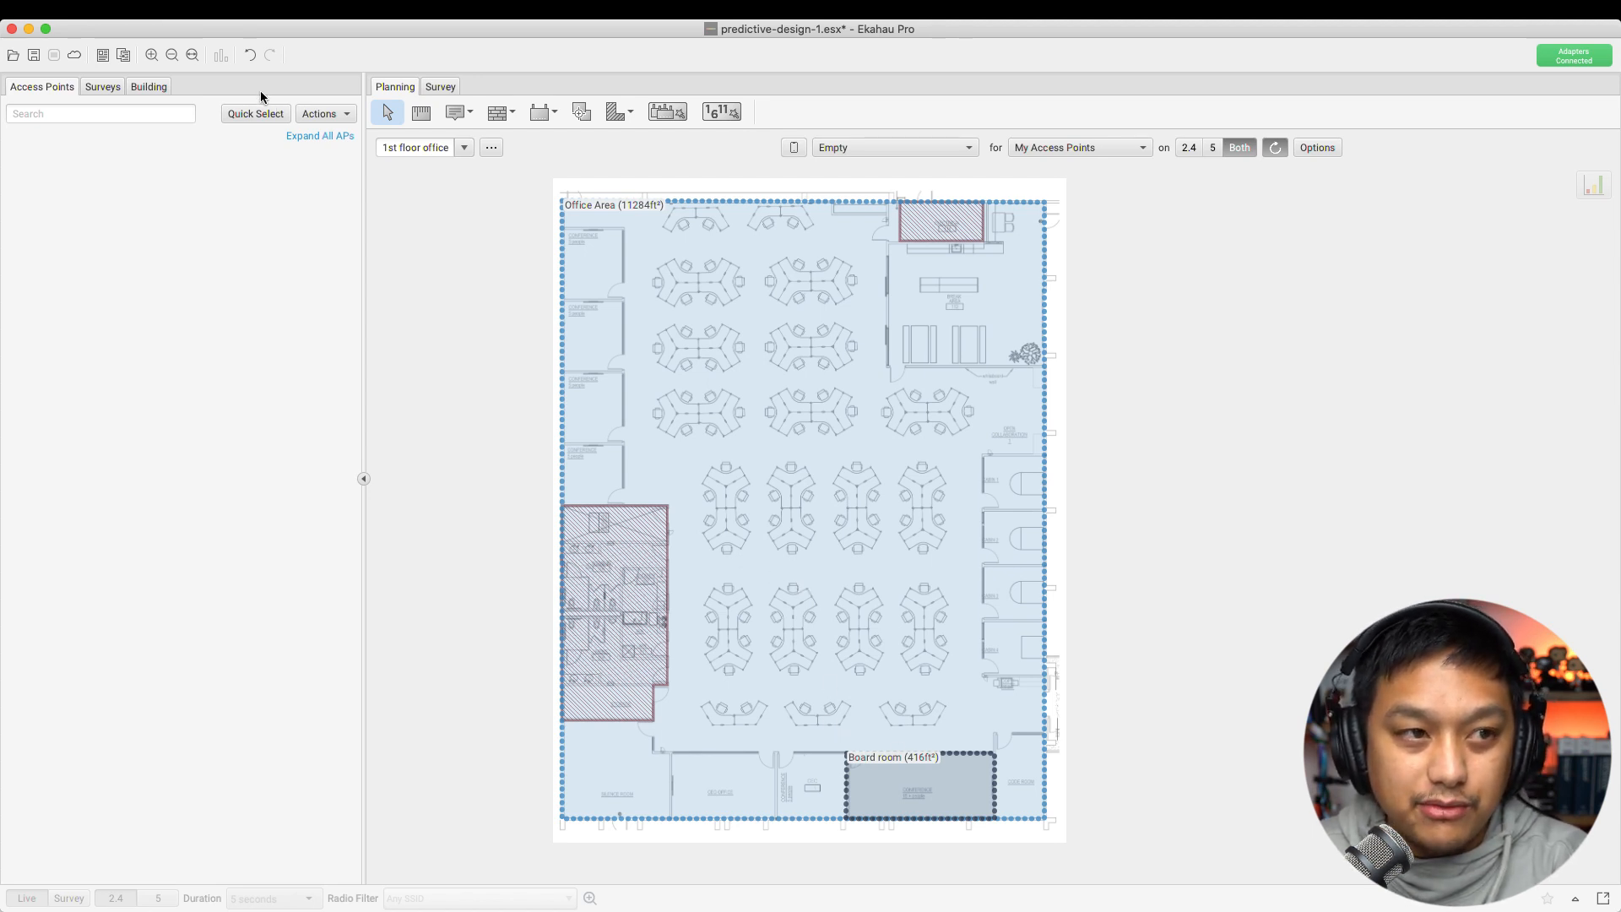
In the View menu, hide Areas and Exclusion Areas and show Walls
click(169, 9)
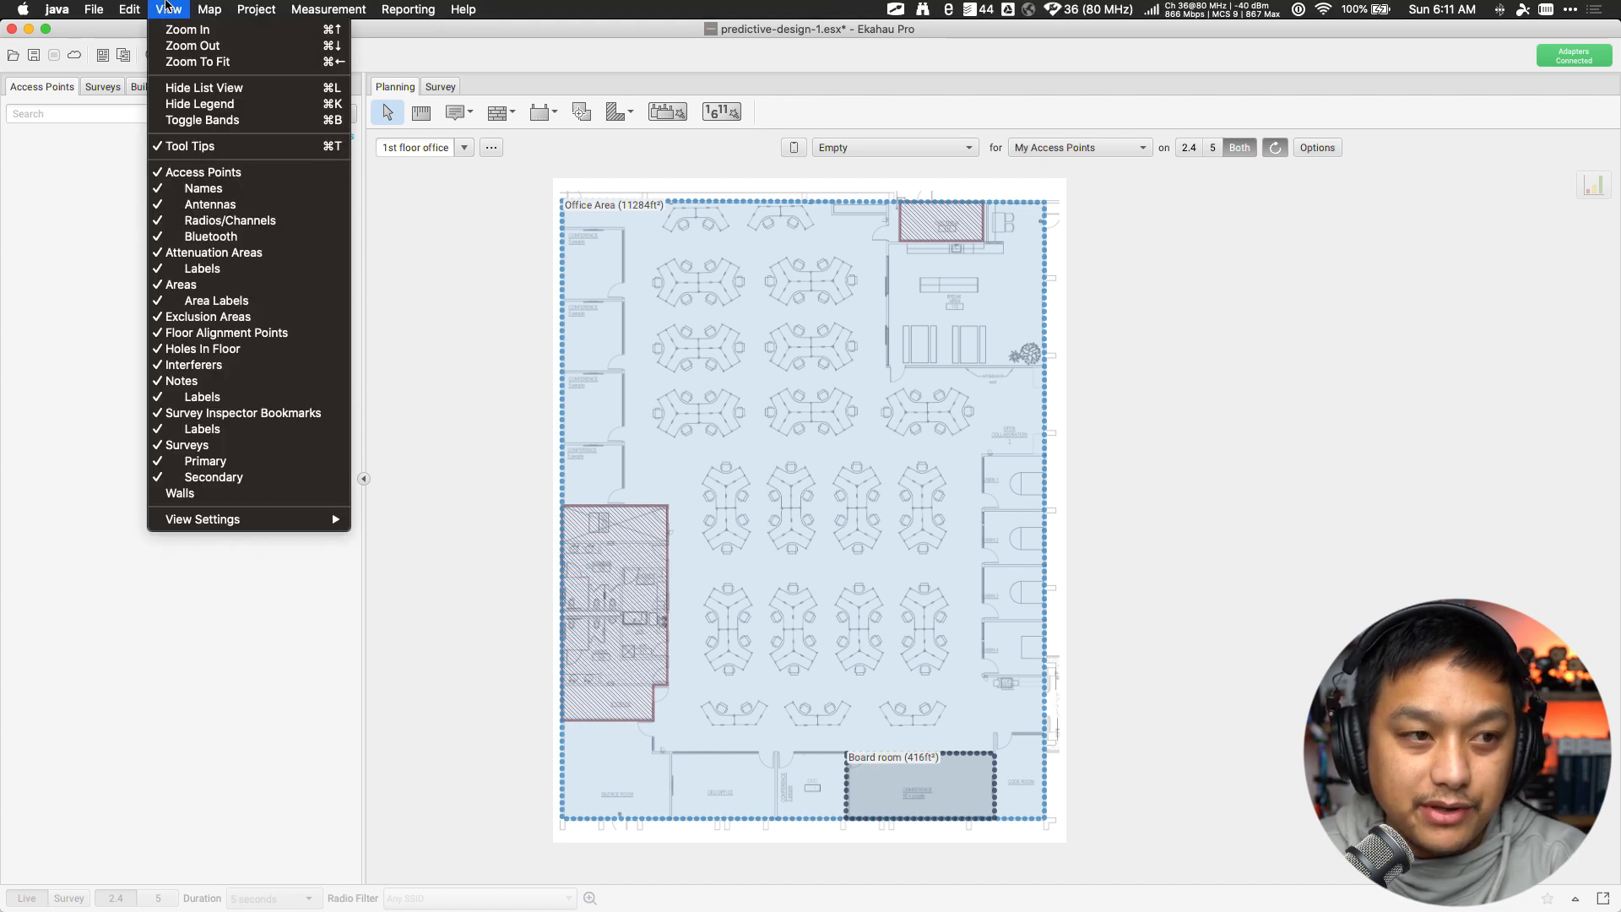
click(165, 287)
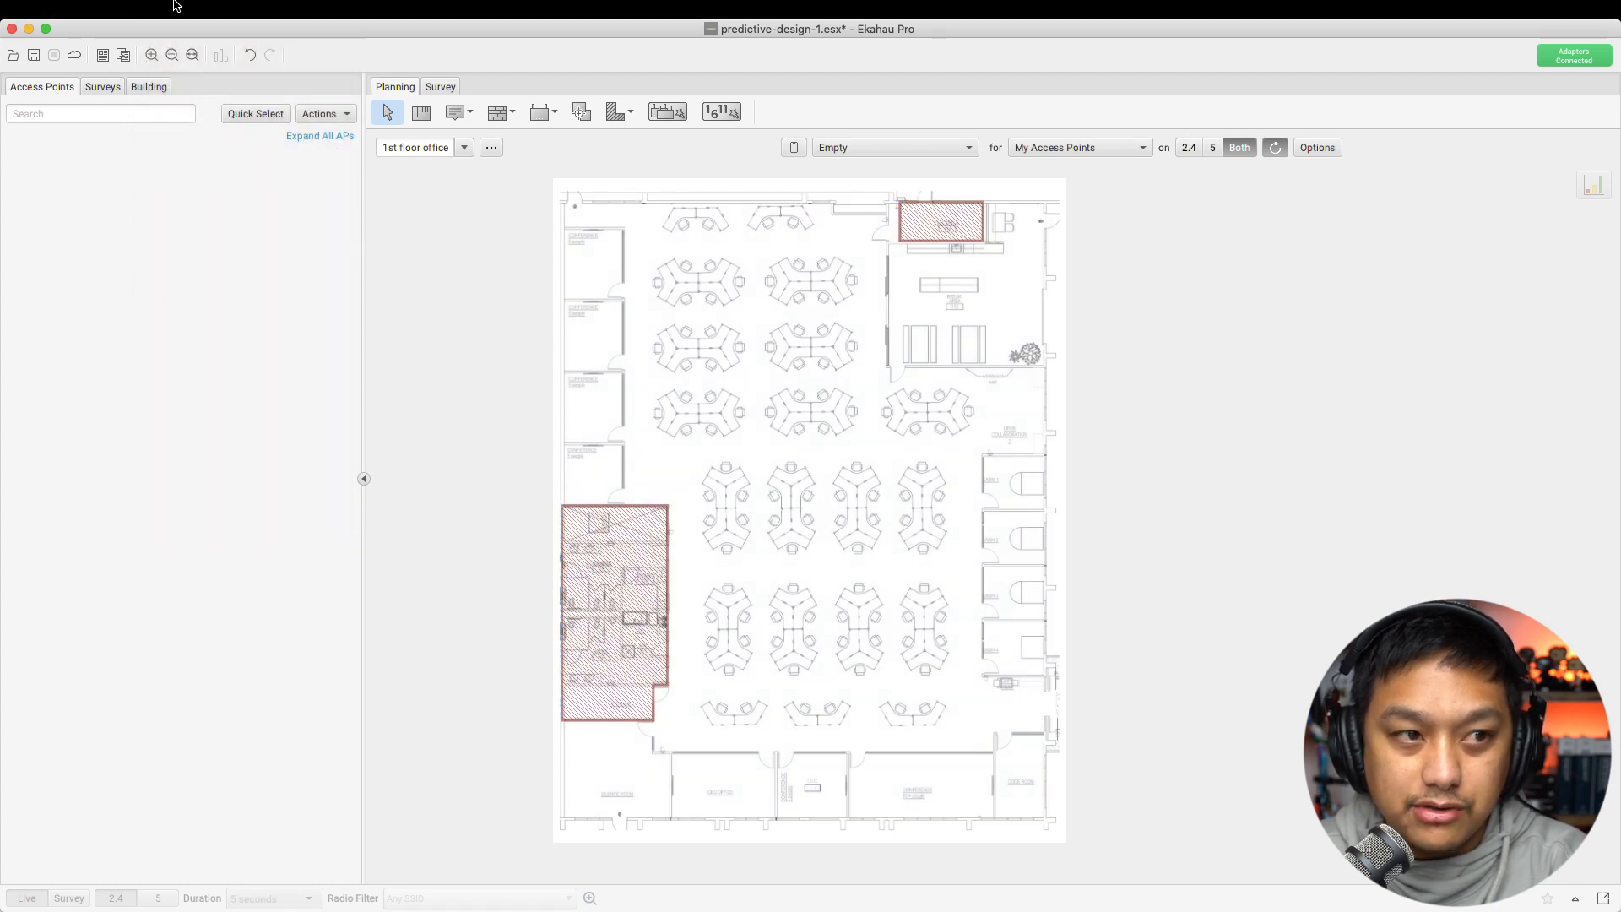
click(171, 8)
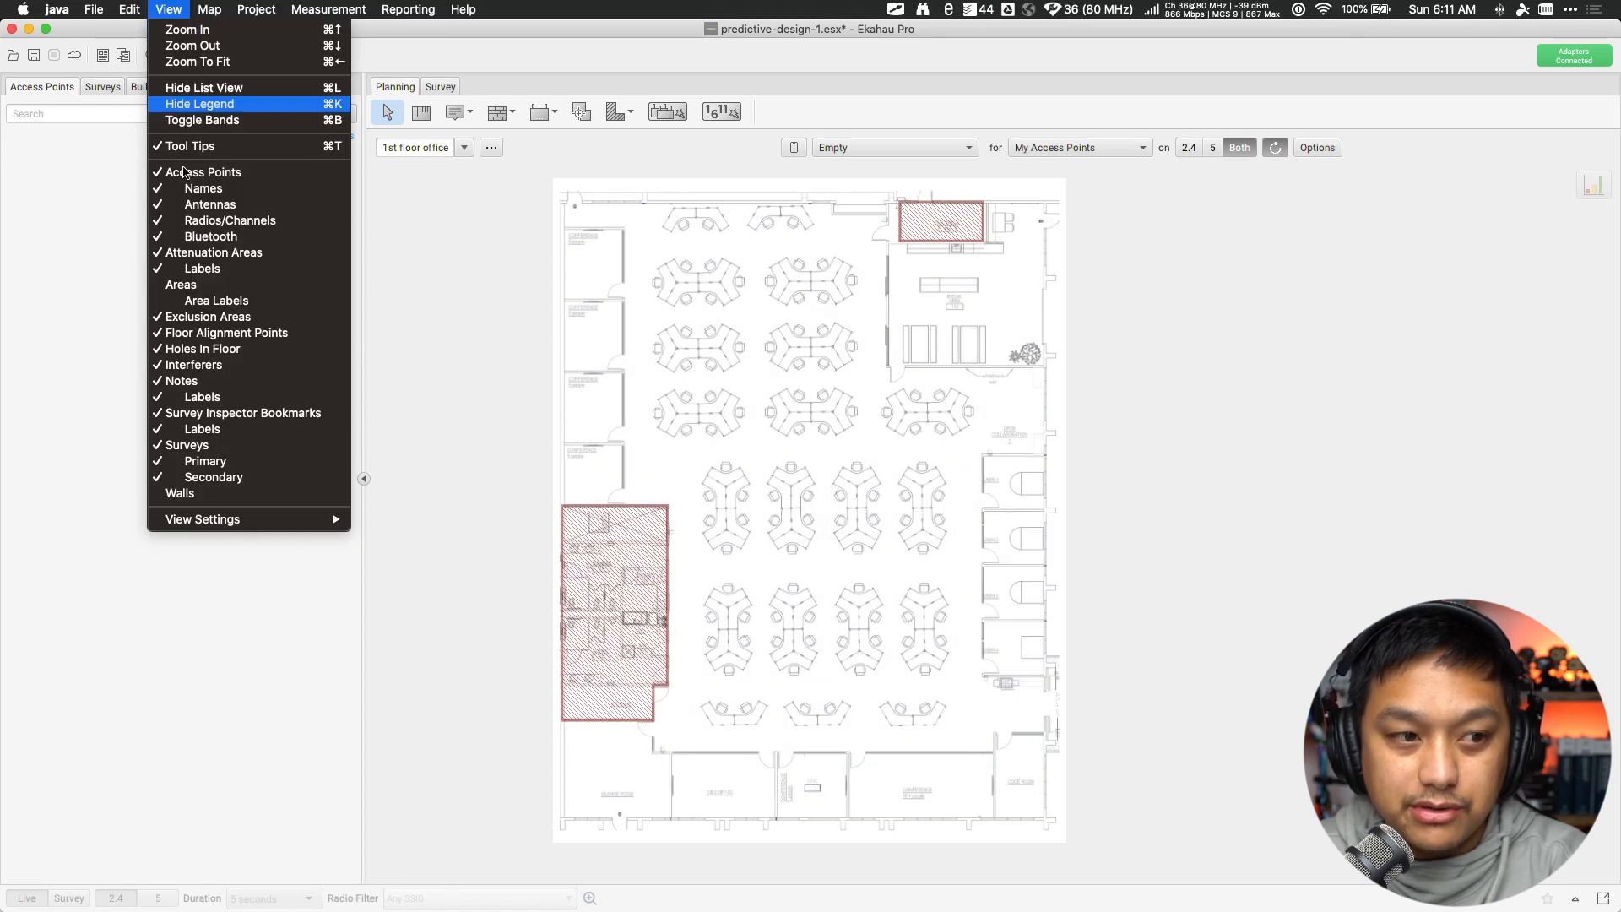
click(165, 319)
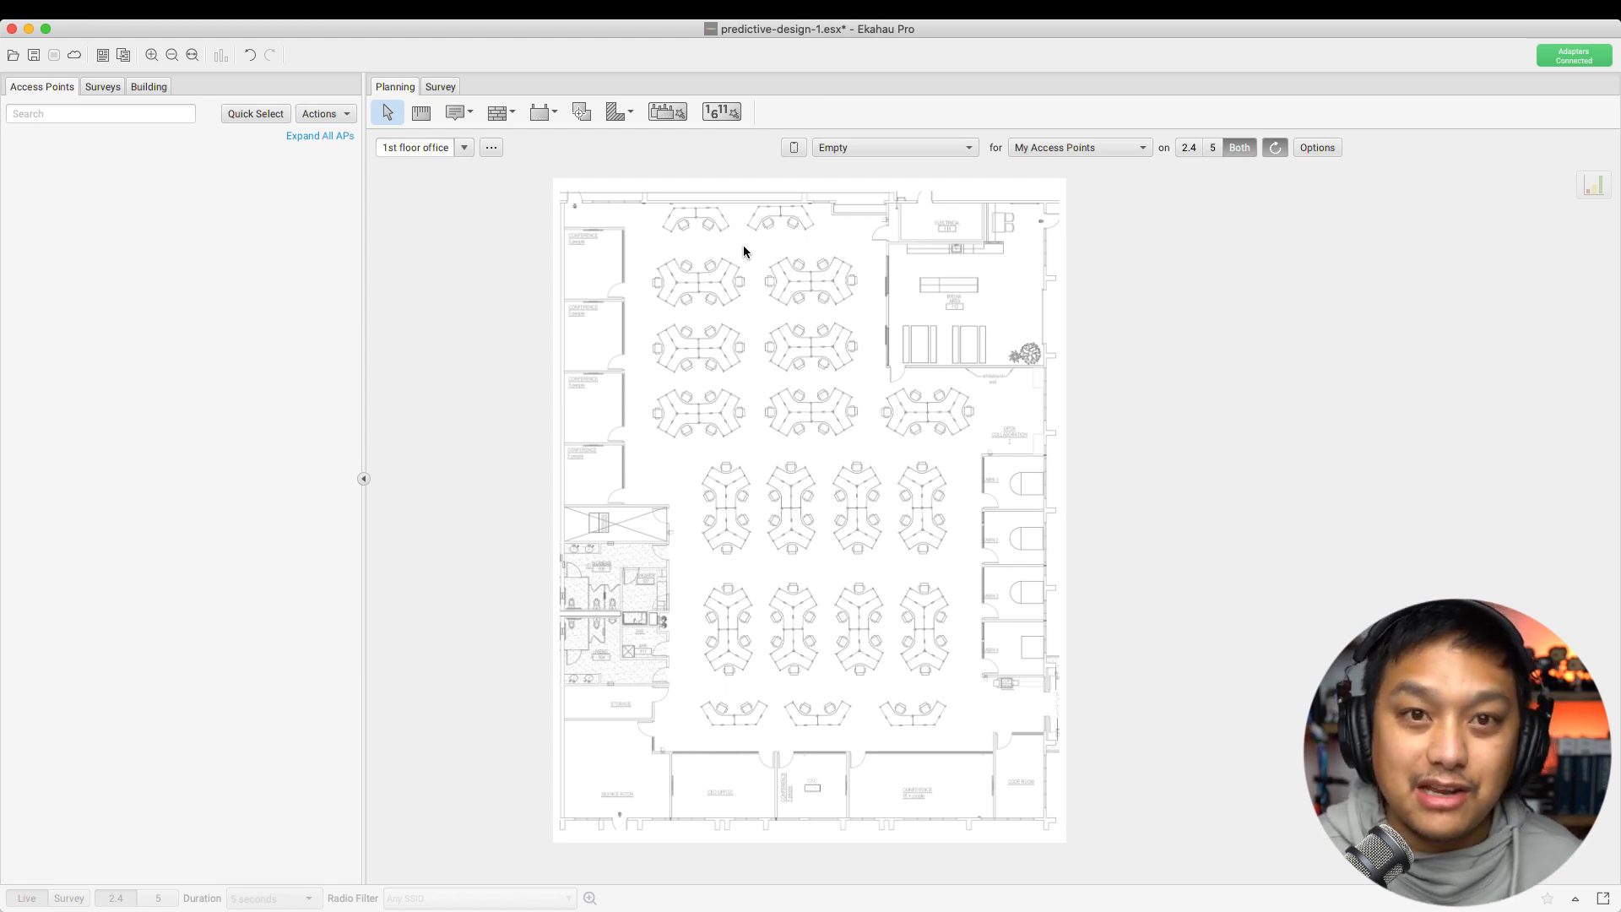
mouse_move(270, 3)
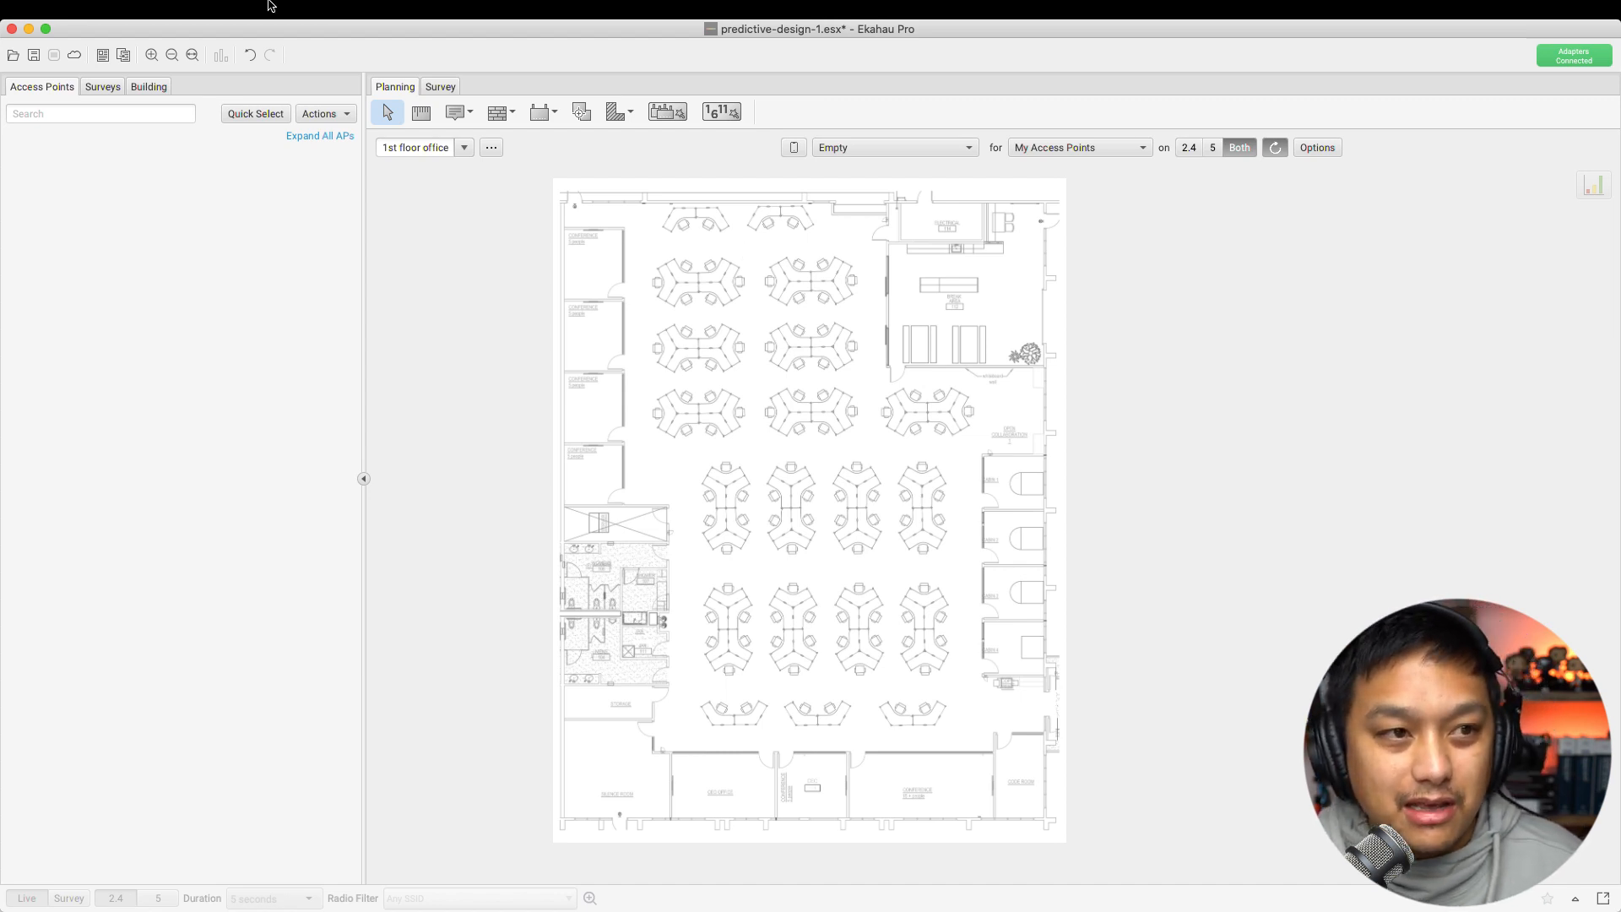
click(168, 9)
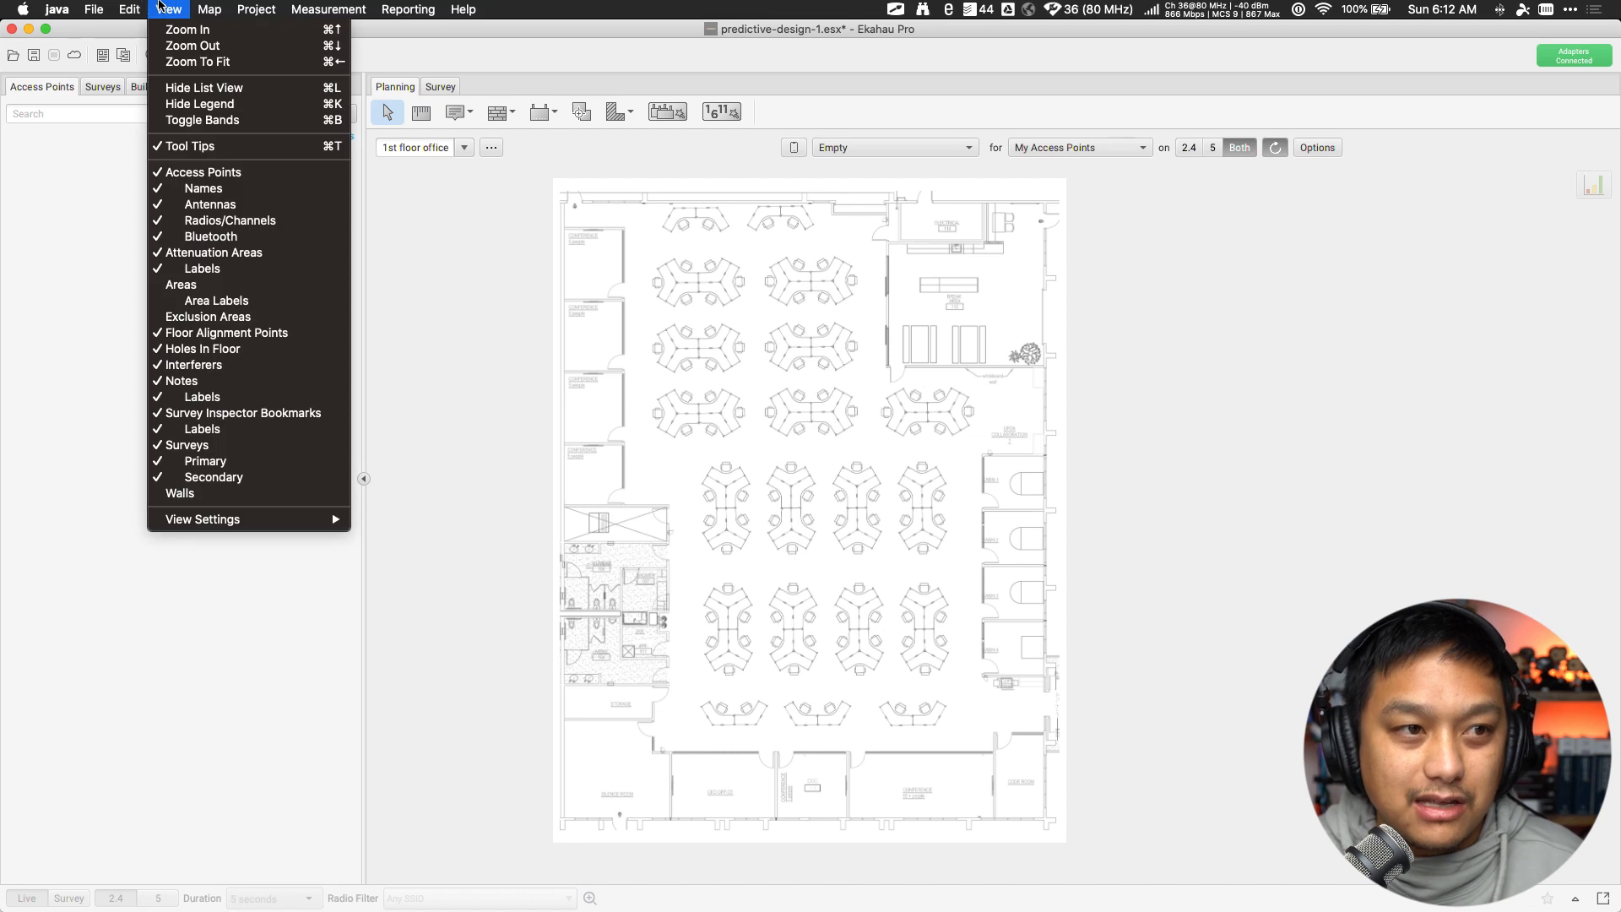
click(194, 494)
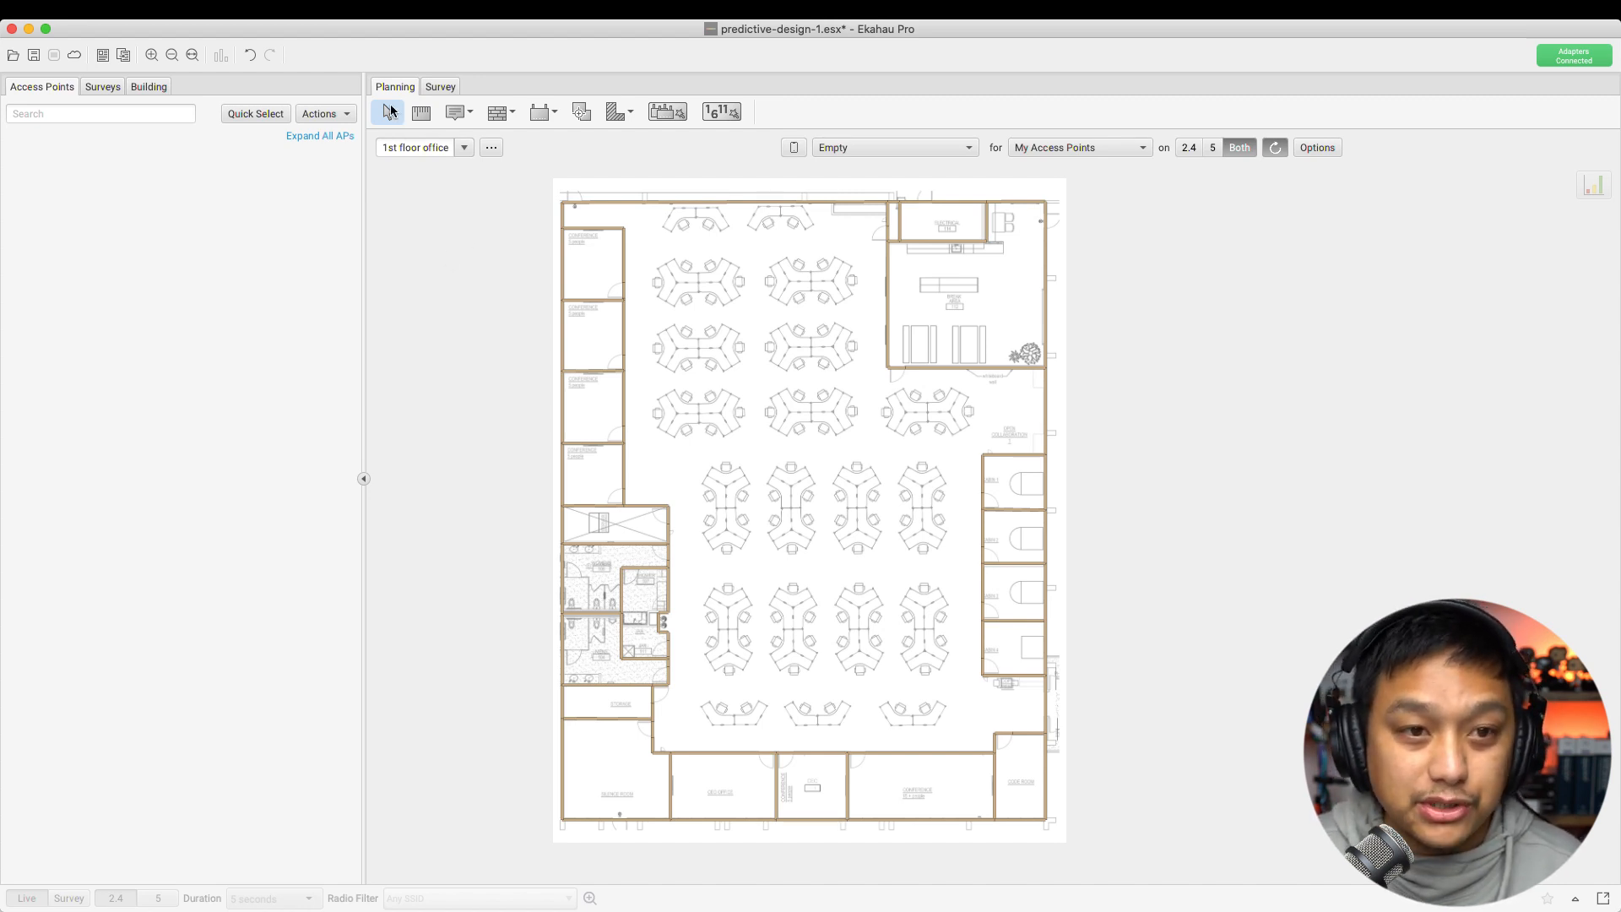
Switch to the Wall drawing tool from the attenuation tool list
click(625, 290)
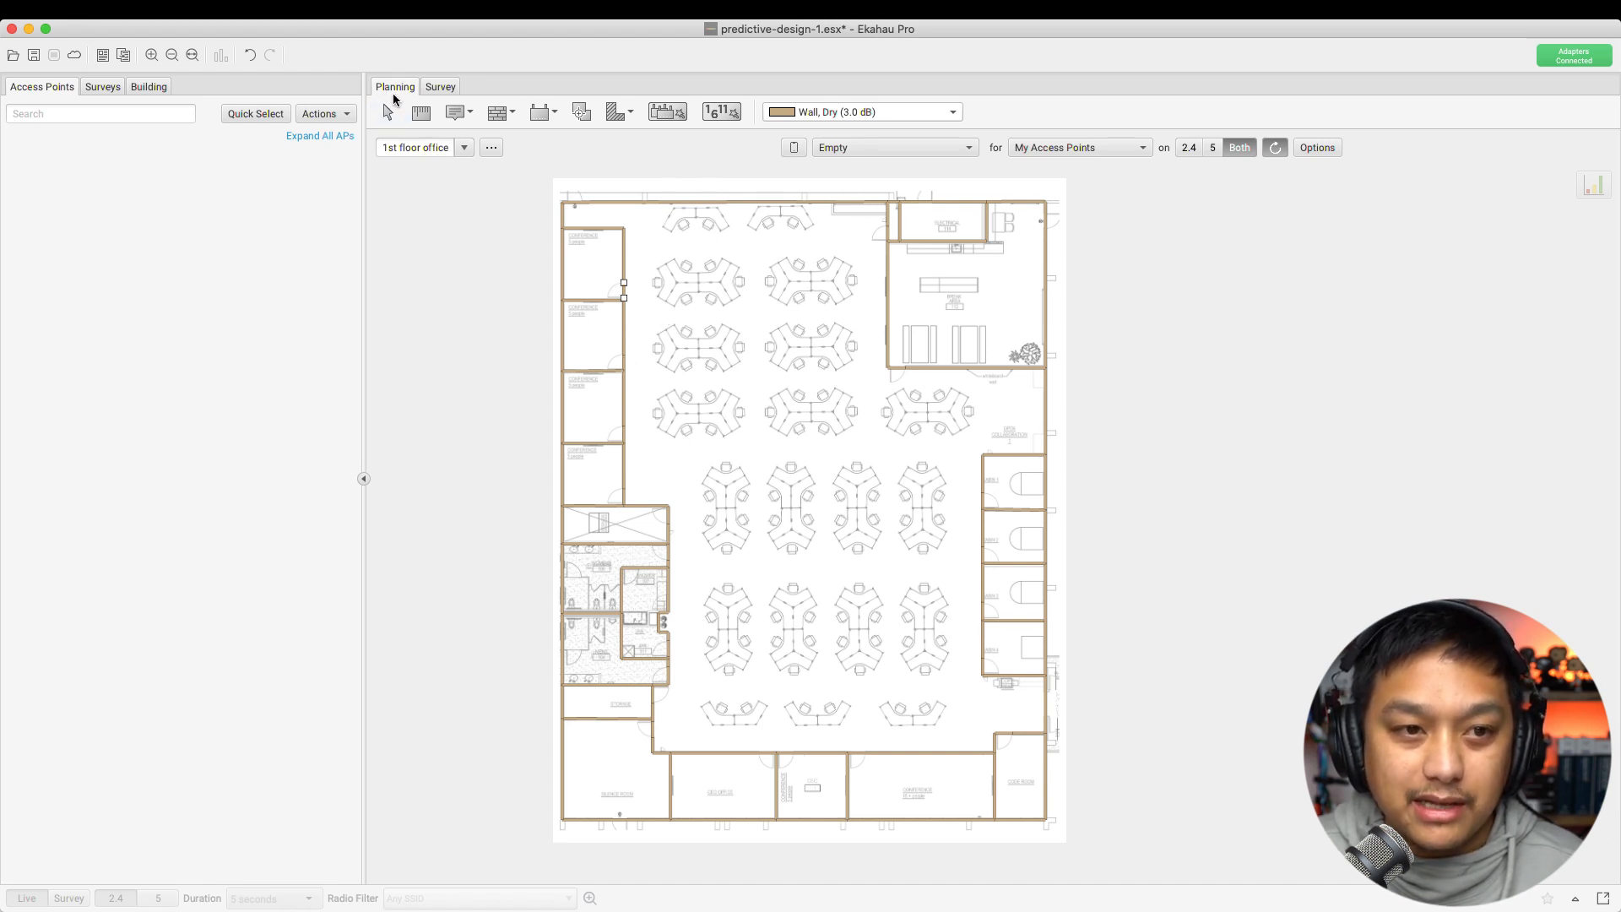
click(506, 114)
click(497, 117)
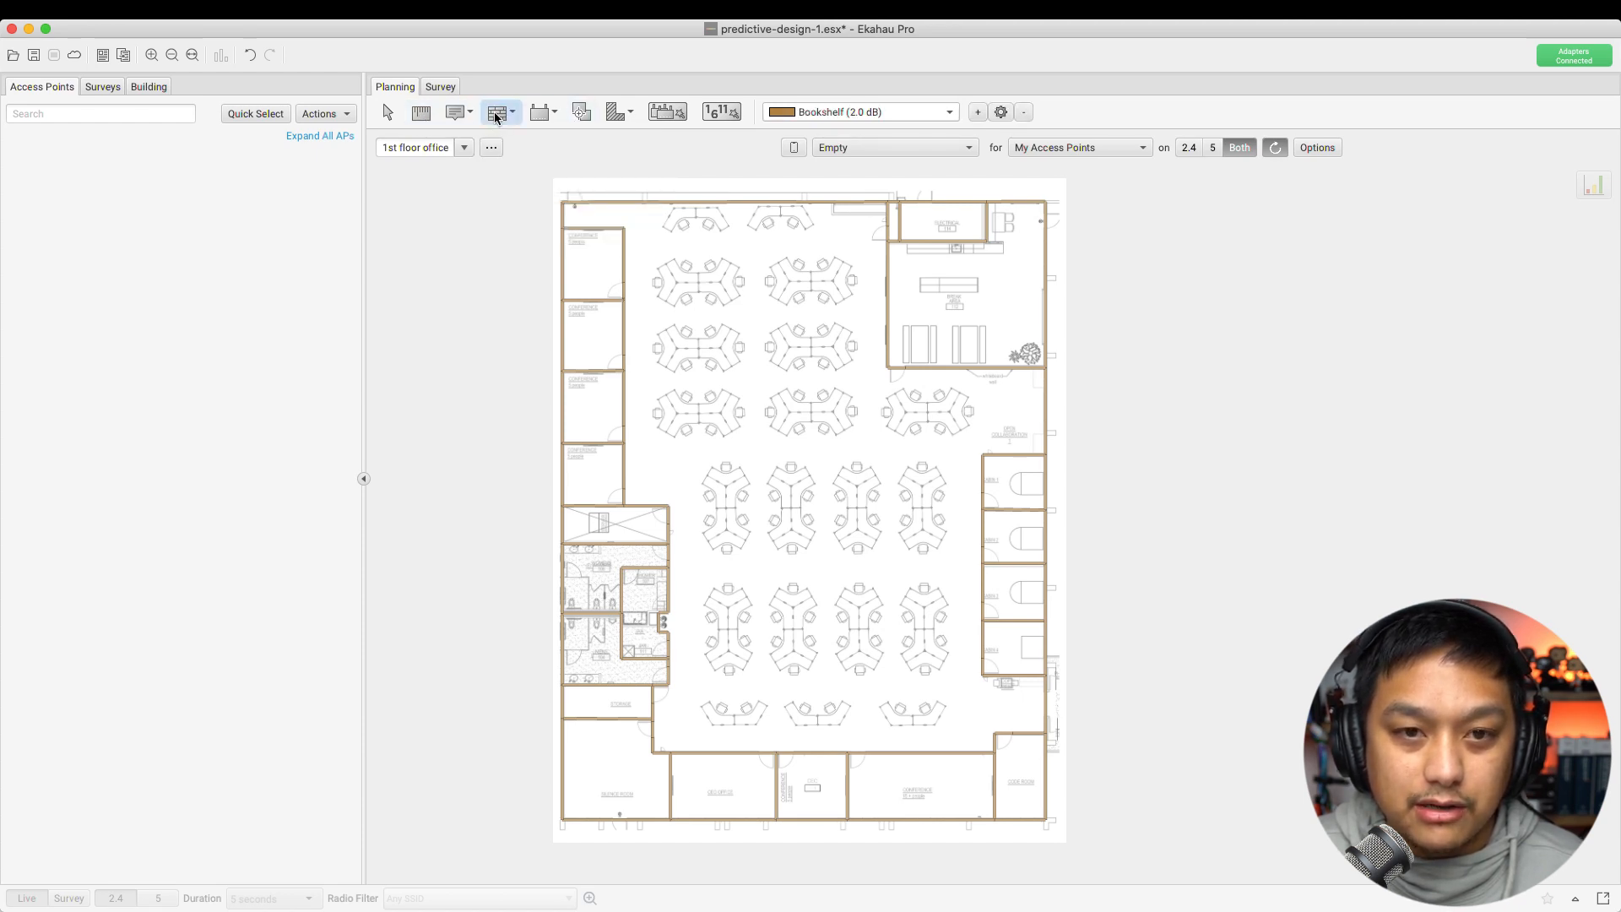
click(514, 112)
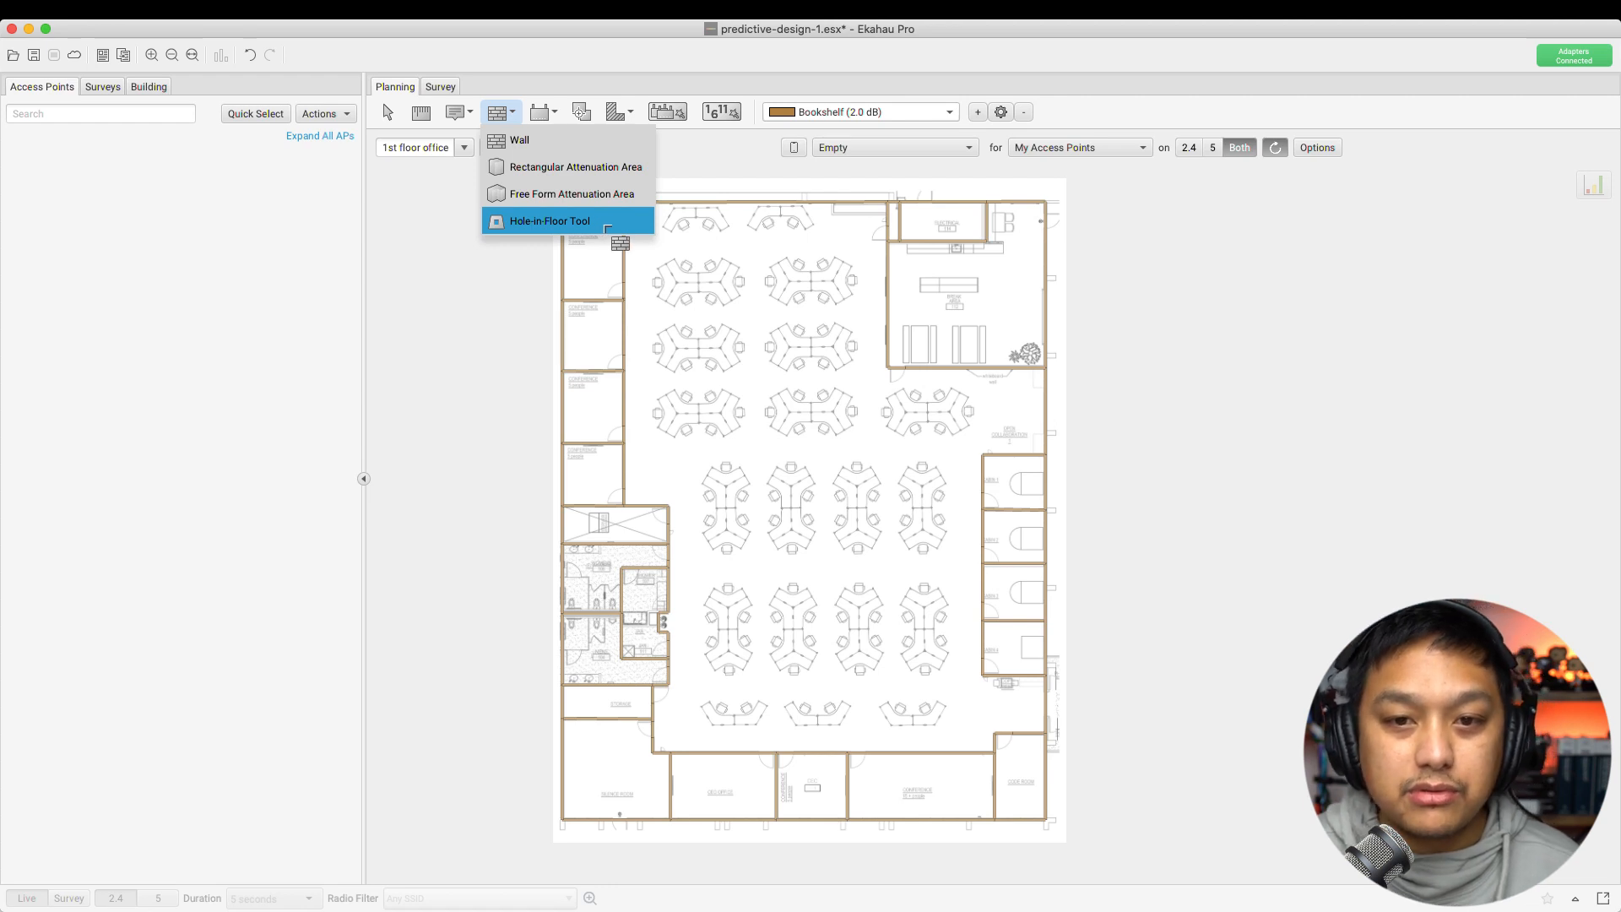
click(511, 119)
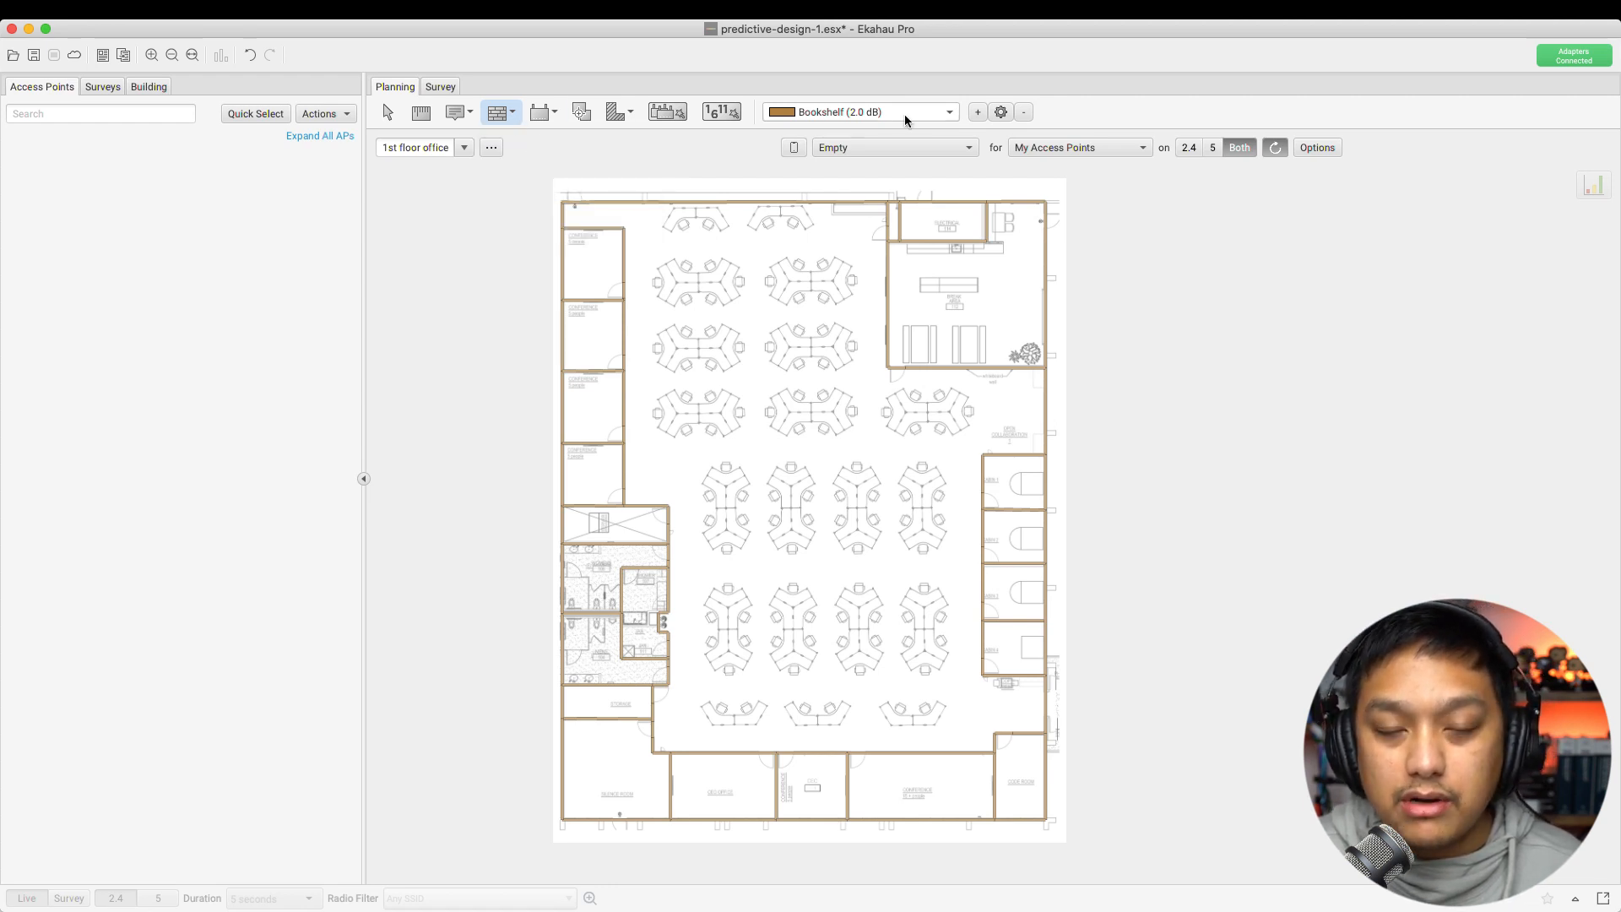
Keep Bookshelf (2.0 dB) as the wall material and create an editable copy of it
click(950, 113)
drag(948, 185, 945, 278)
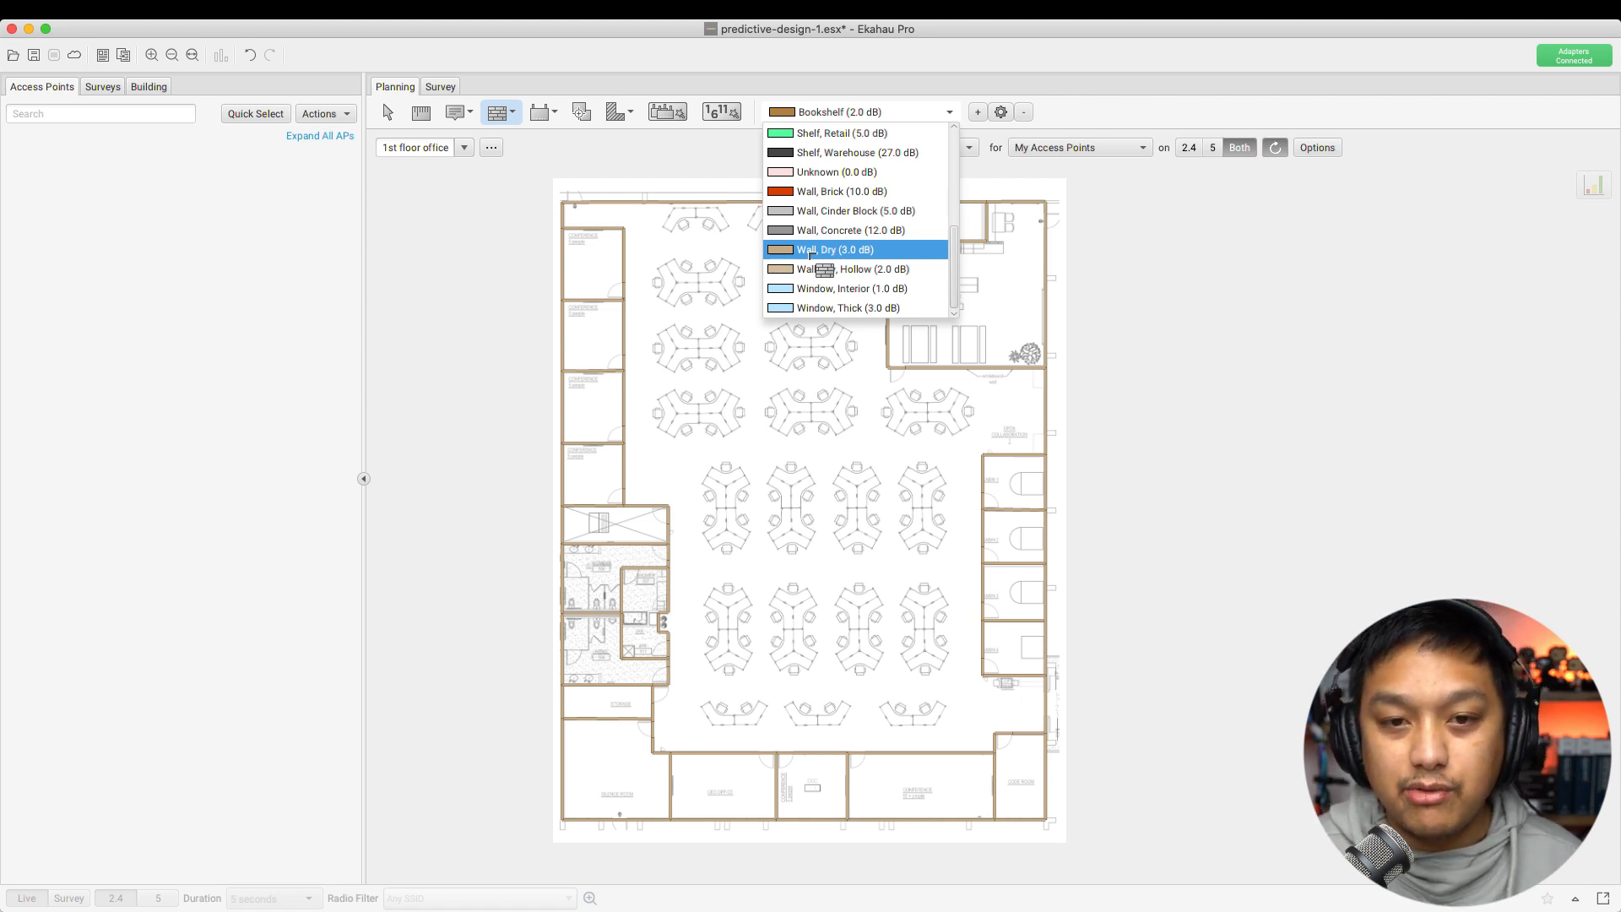
click(1076, 104)
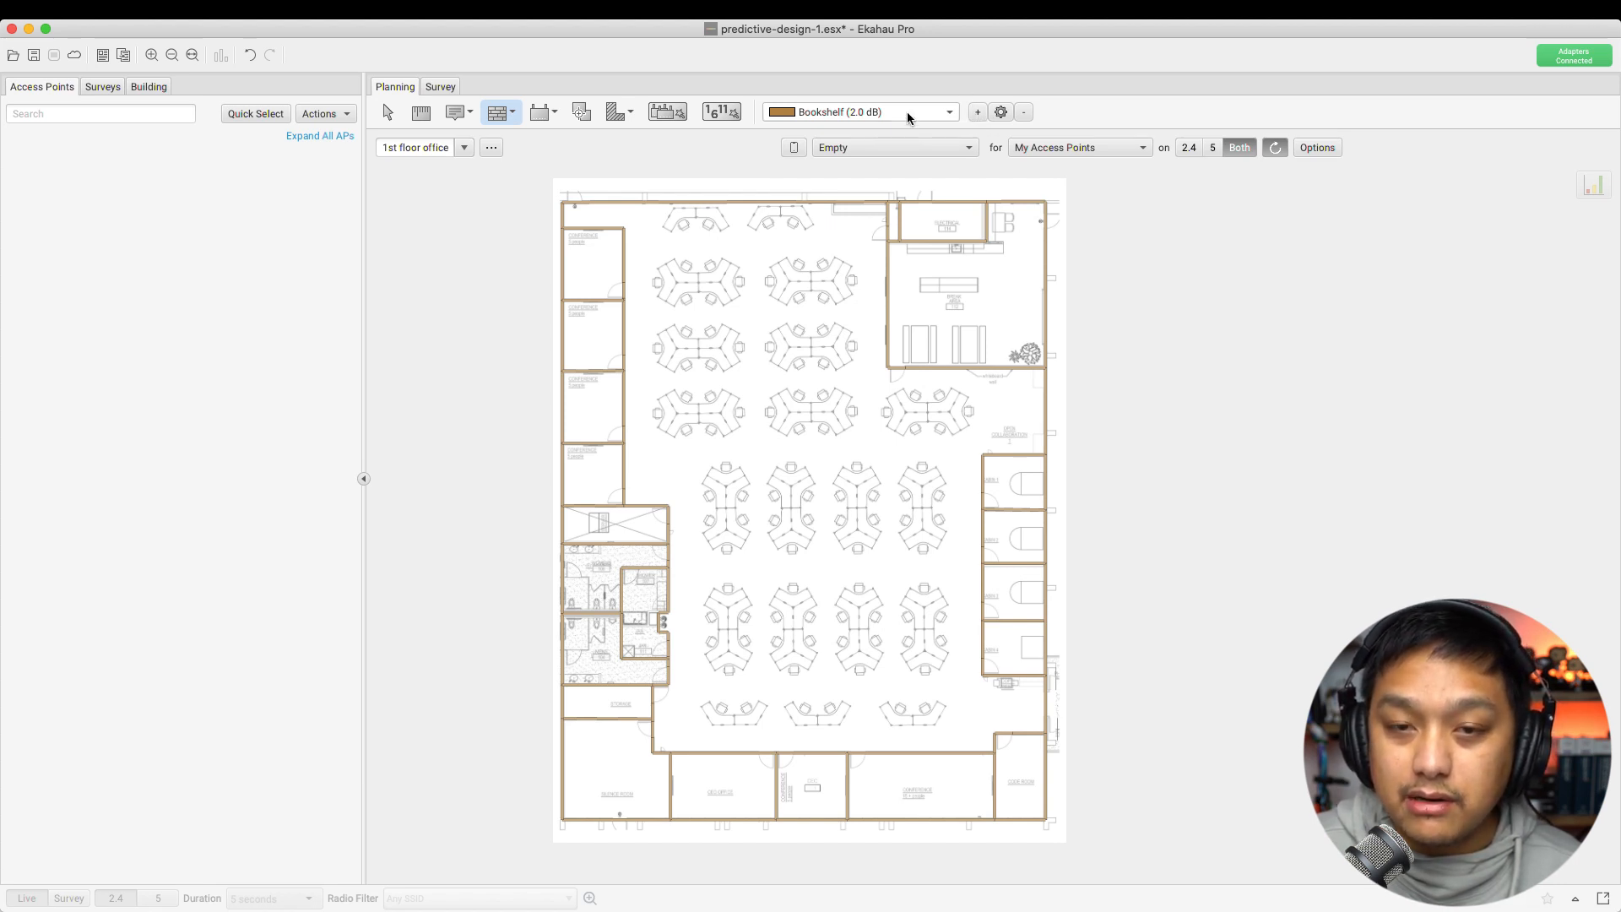
click(977, 113)
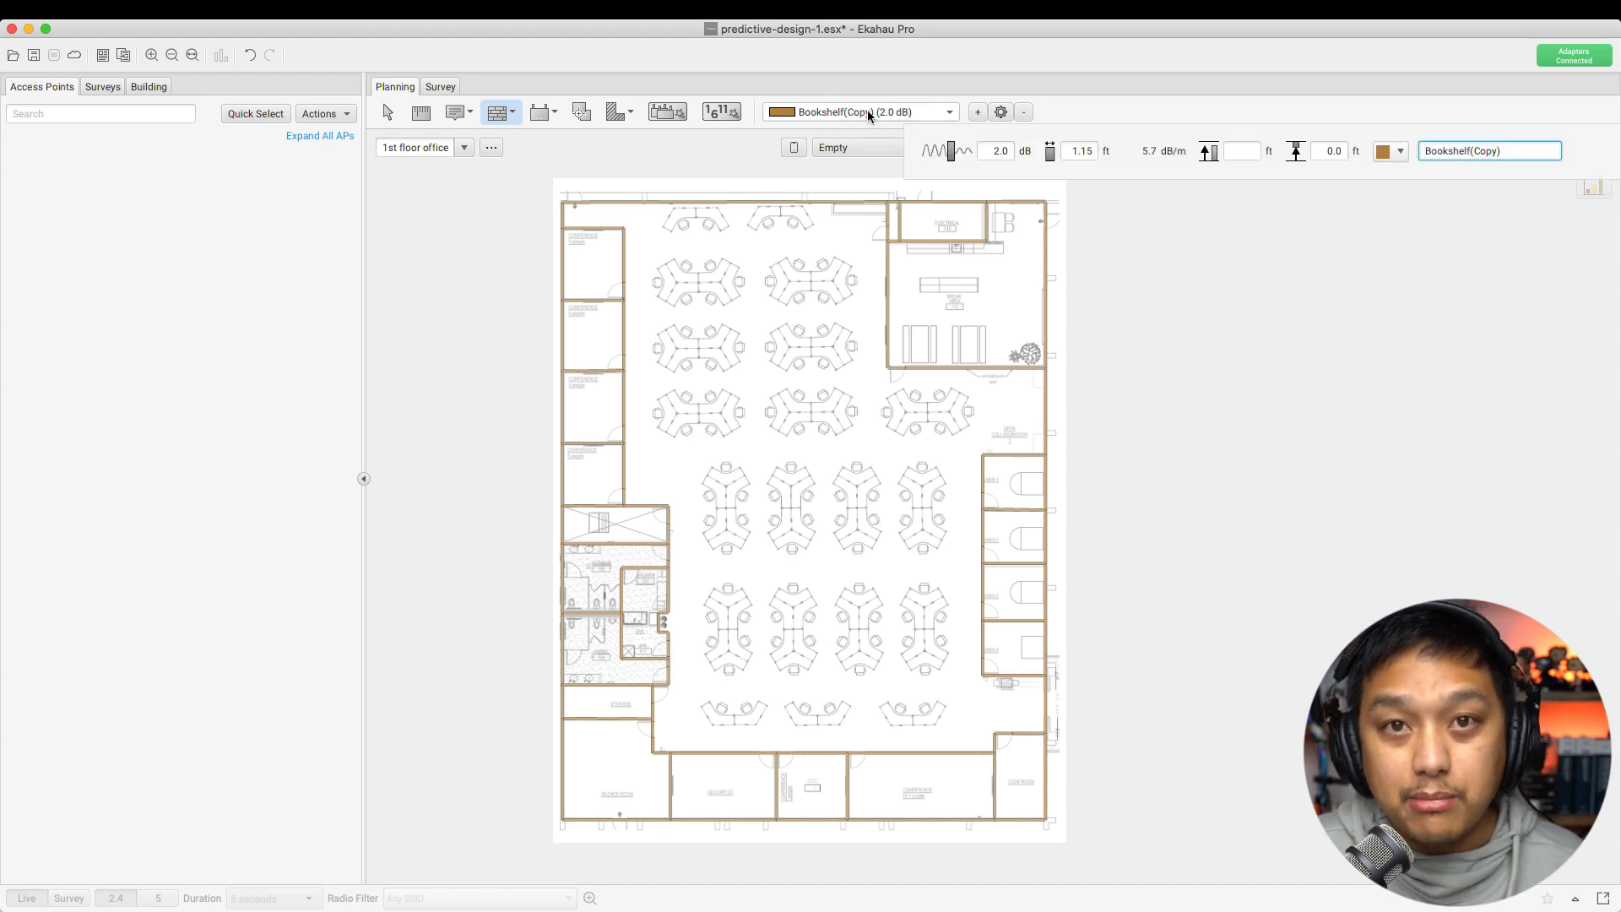
Set the copied material's attenuation to 6.0 dB and thickness to 3.0 ft
click(987, 154)
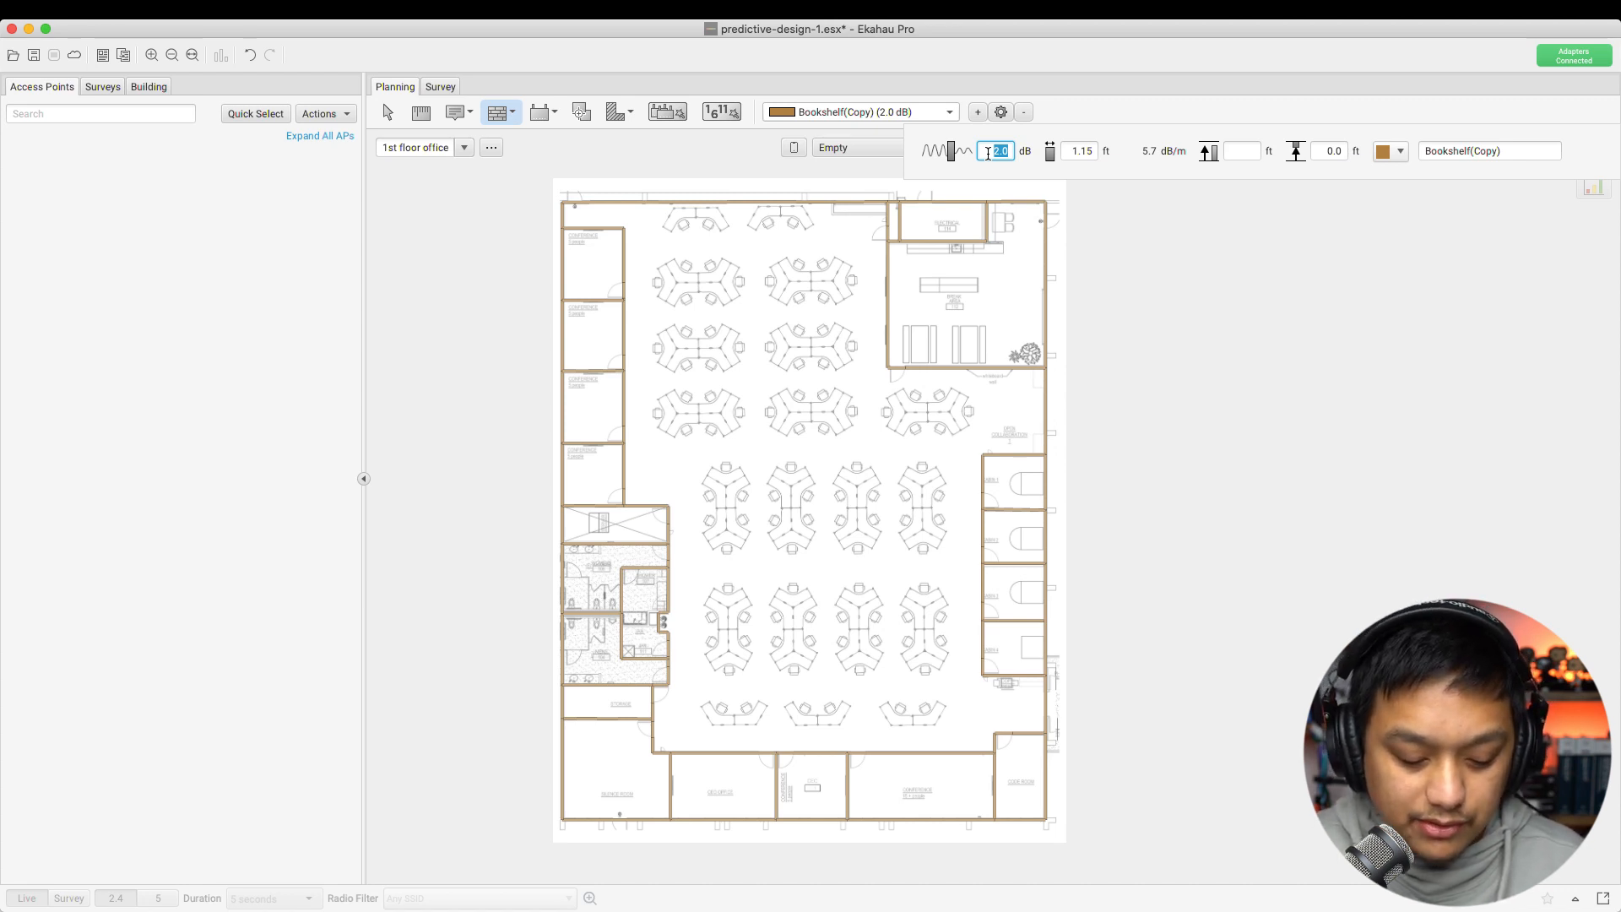
text(6)
key(Tab)
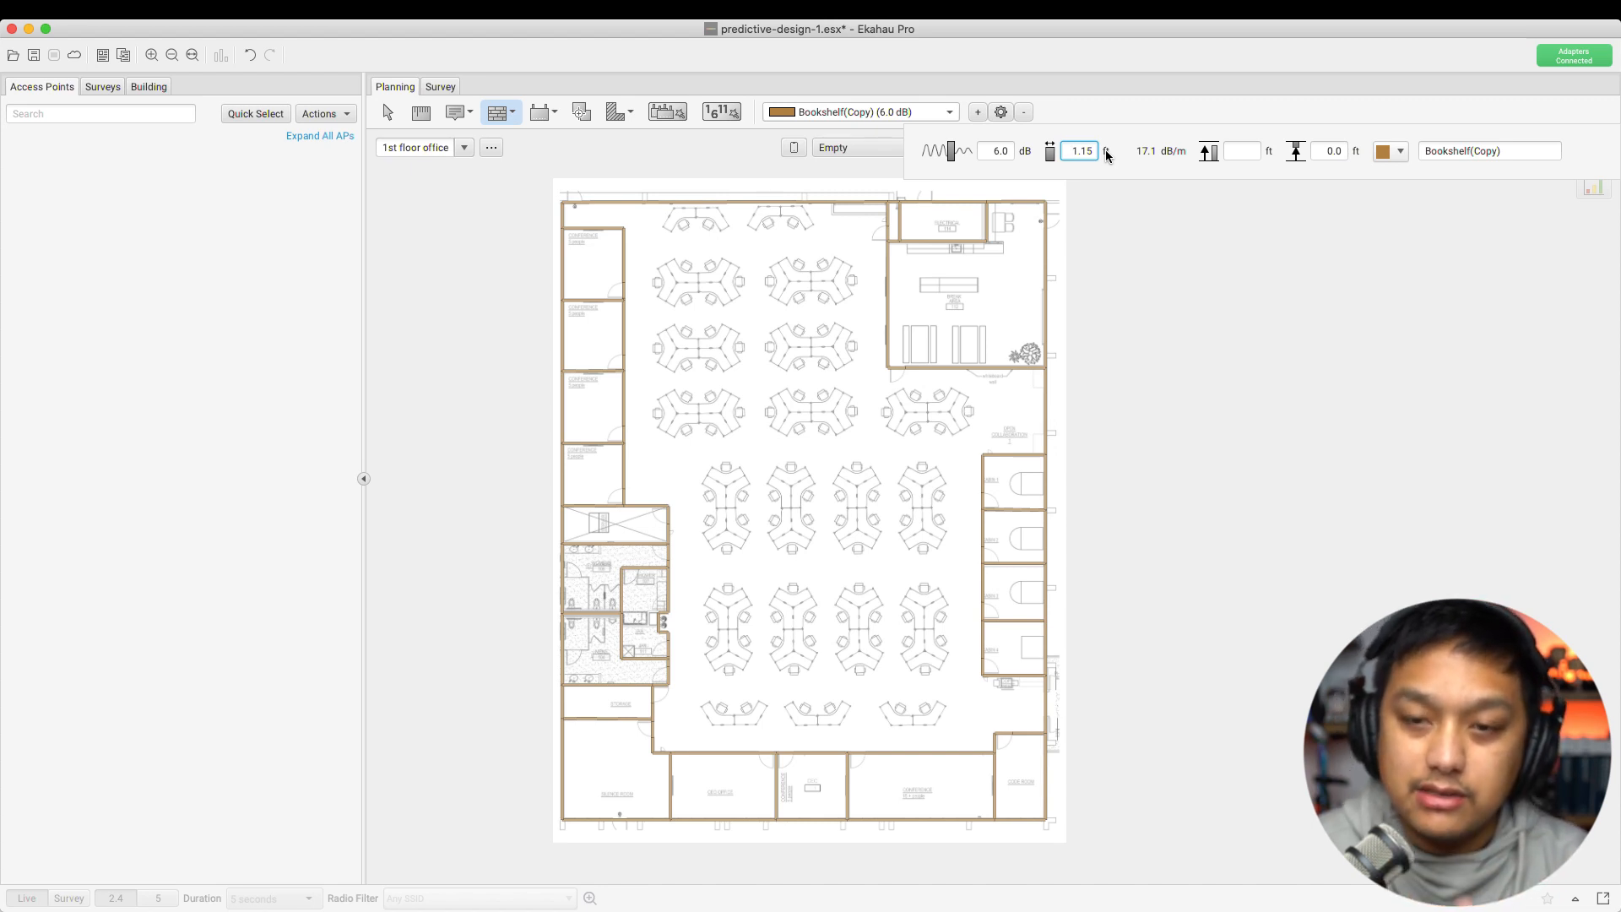
key(super+a)
key(BackSpace)
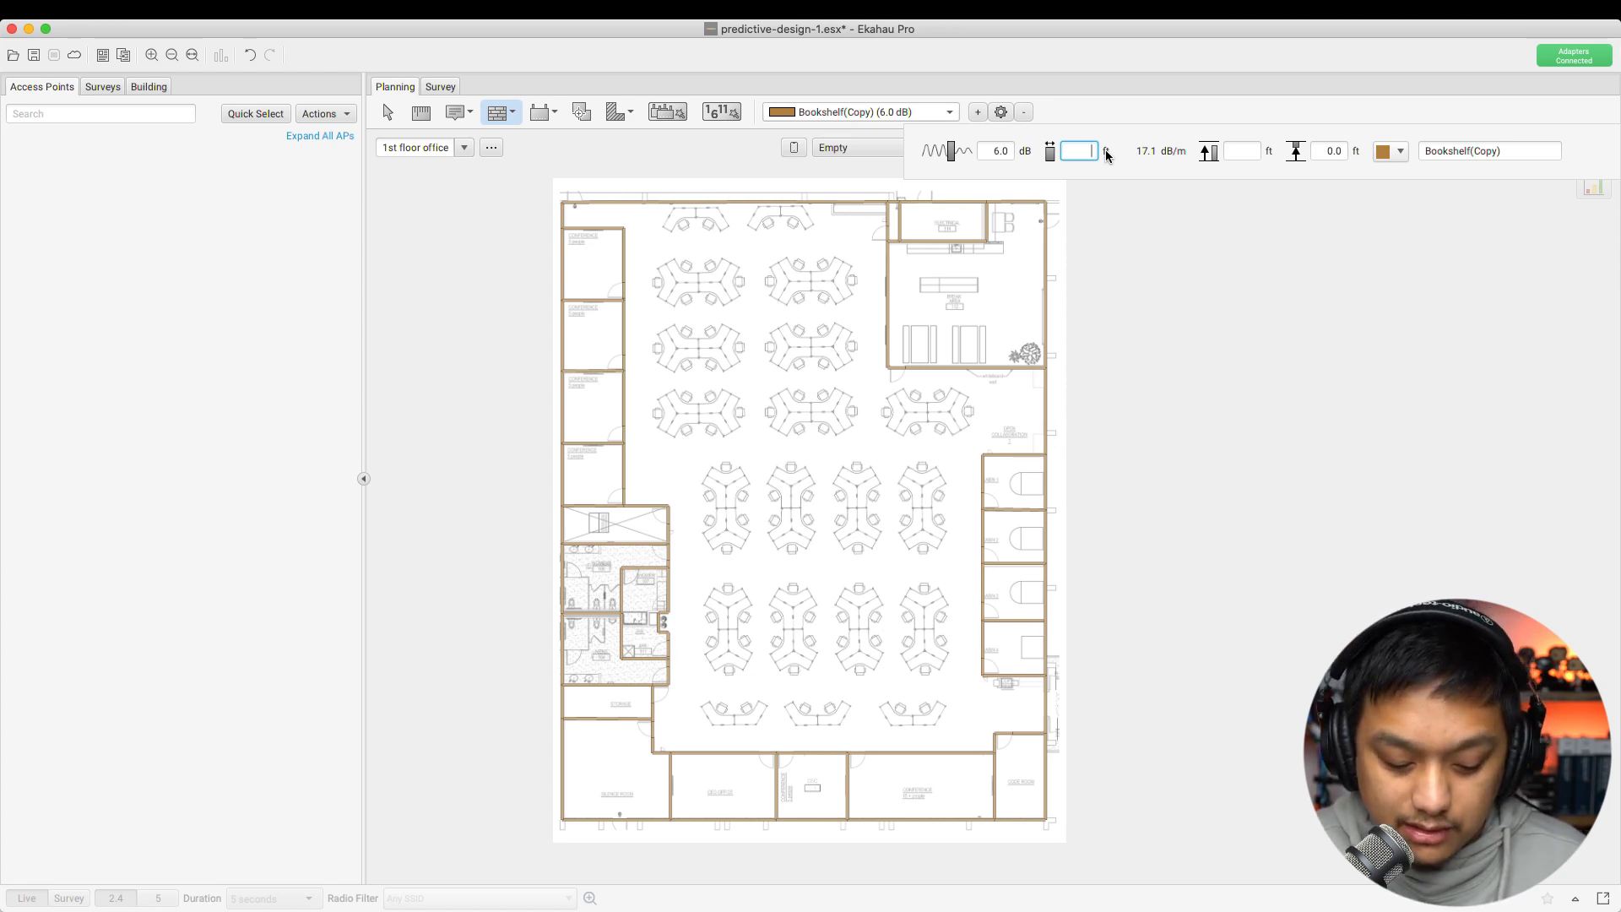
text(3)
key(Tab)
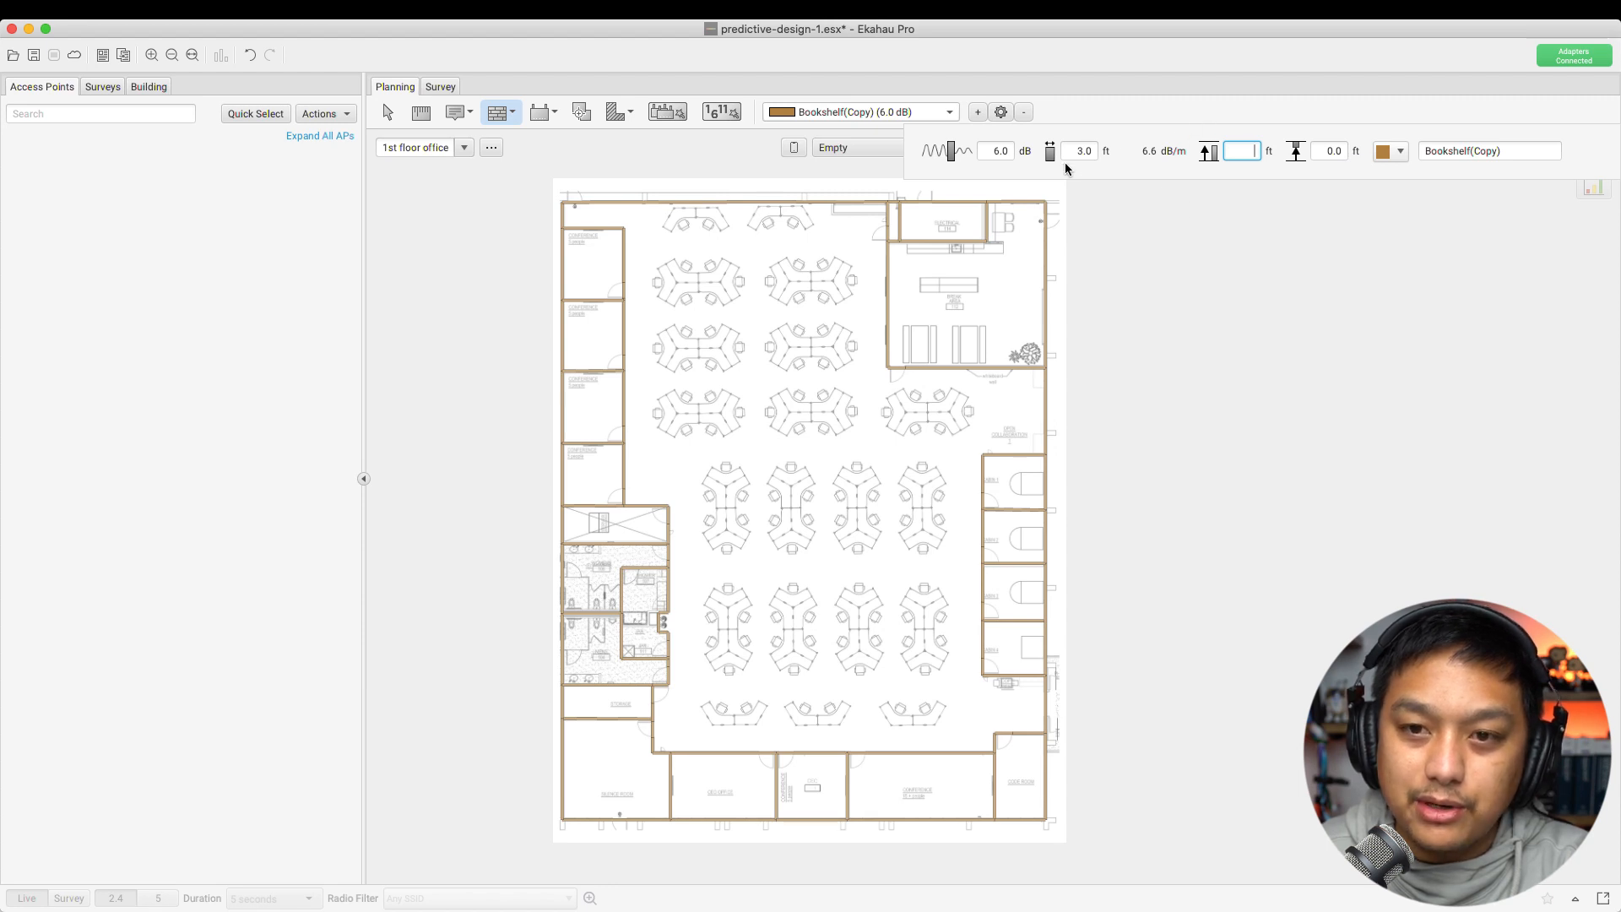
Set the material's height to 5.0 ft and rename it Metal Wall
double_click(1085, 152)
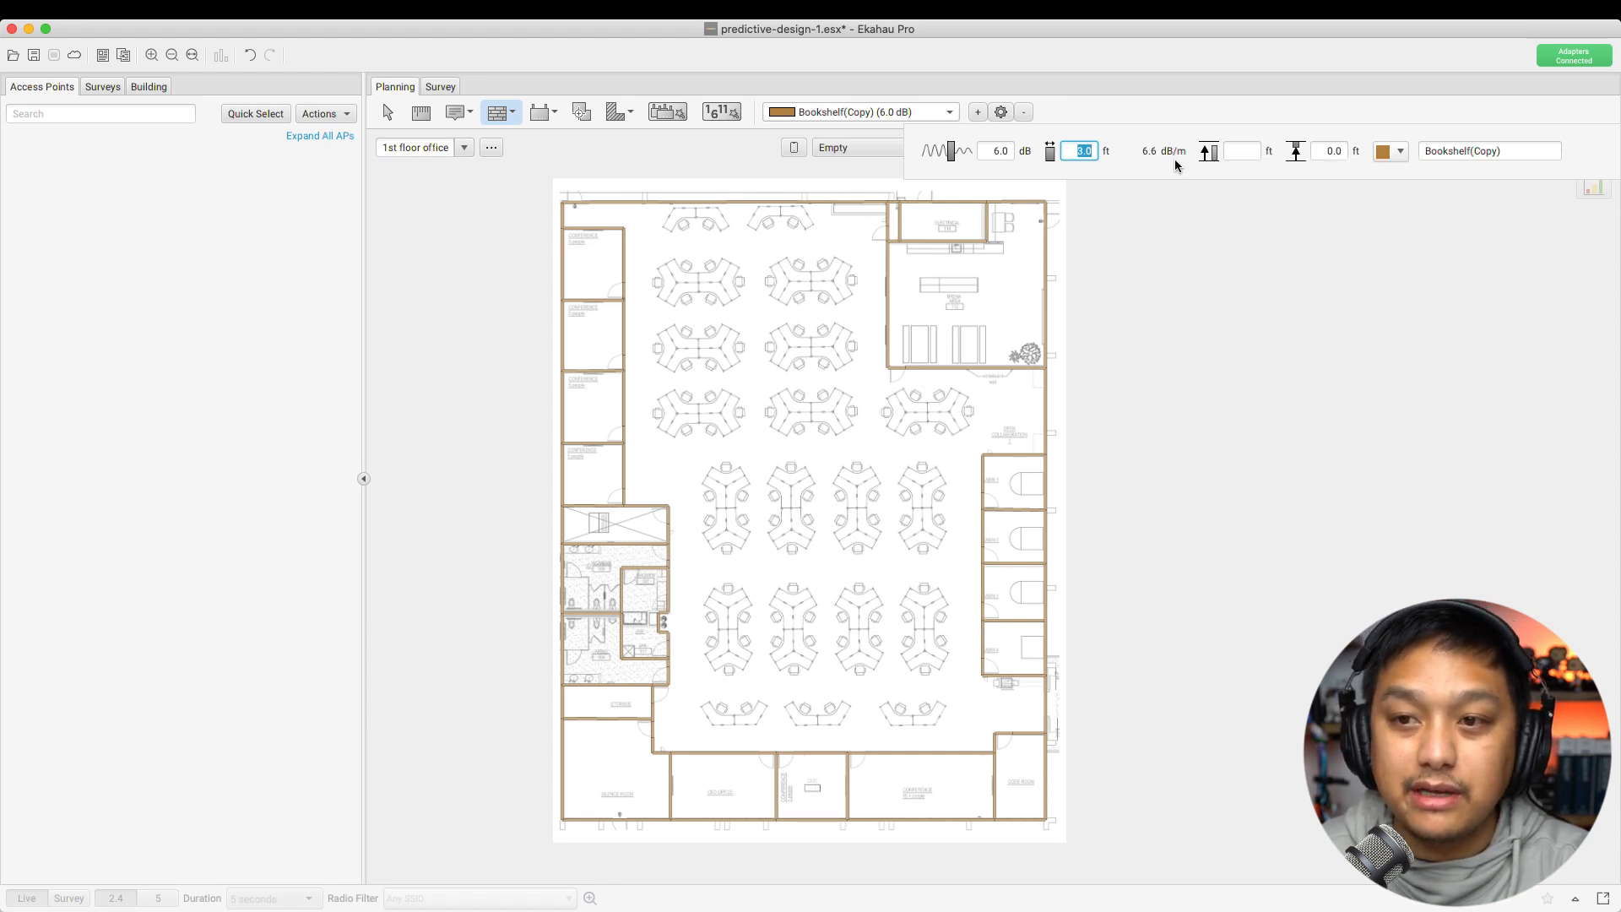
click(1331, 152)
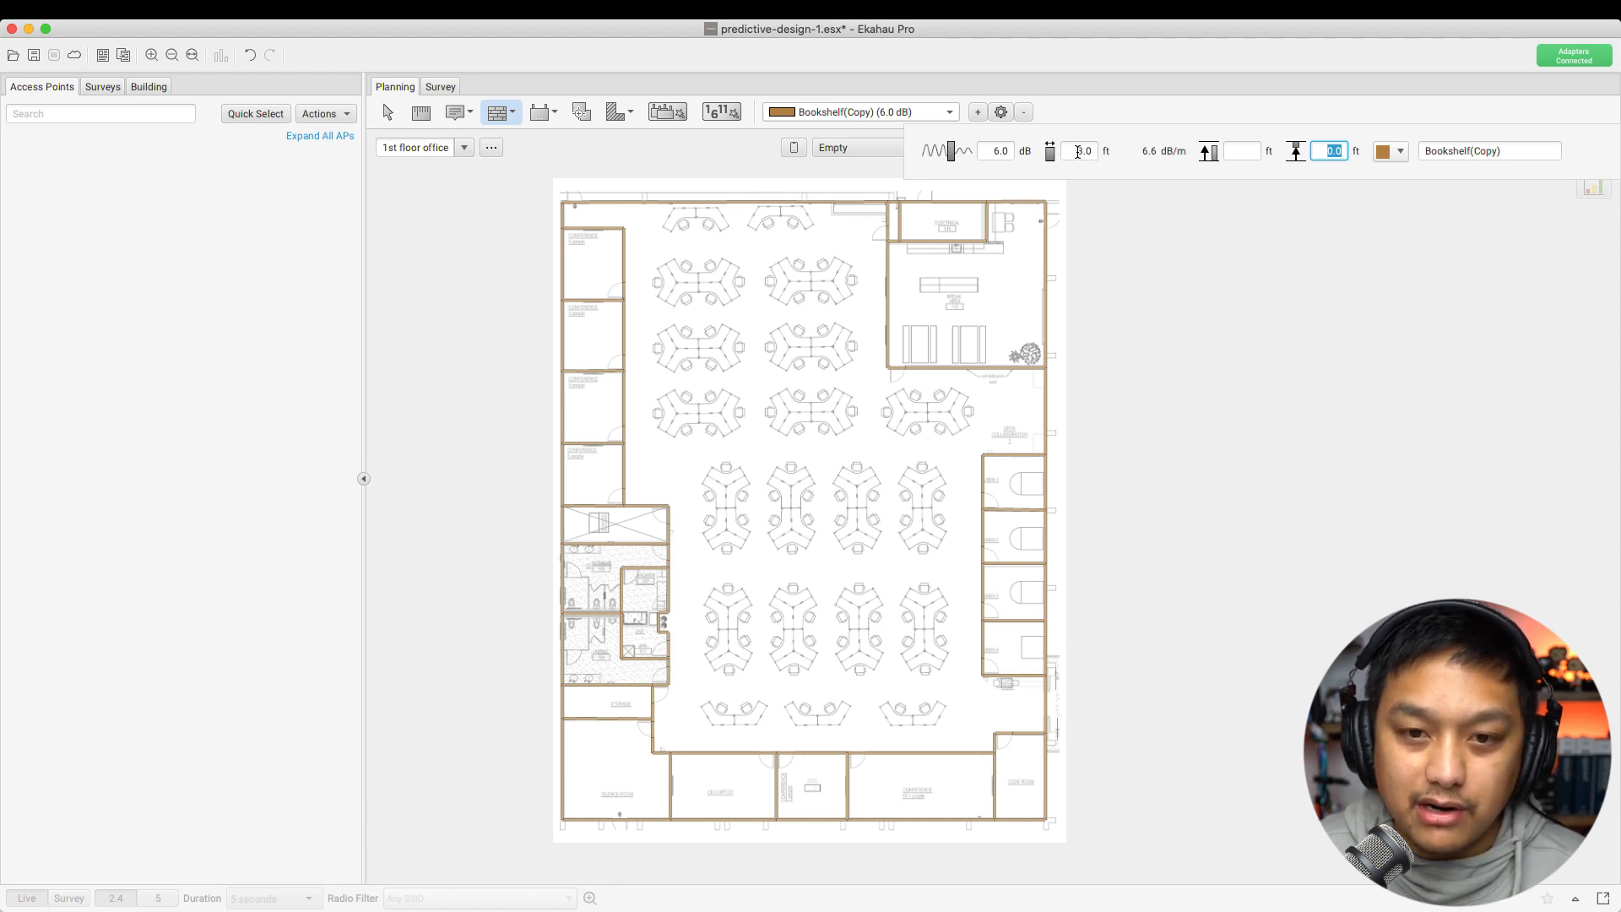
click(1240, 151)
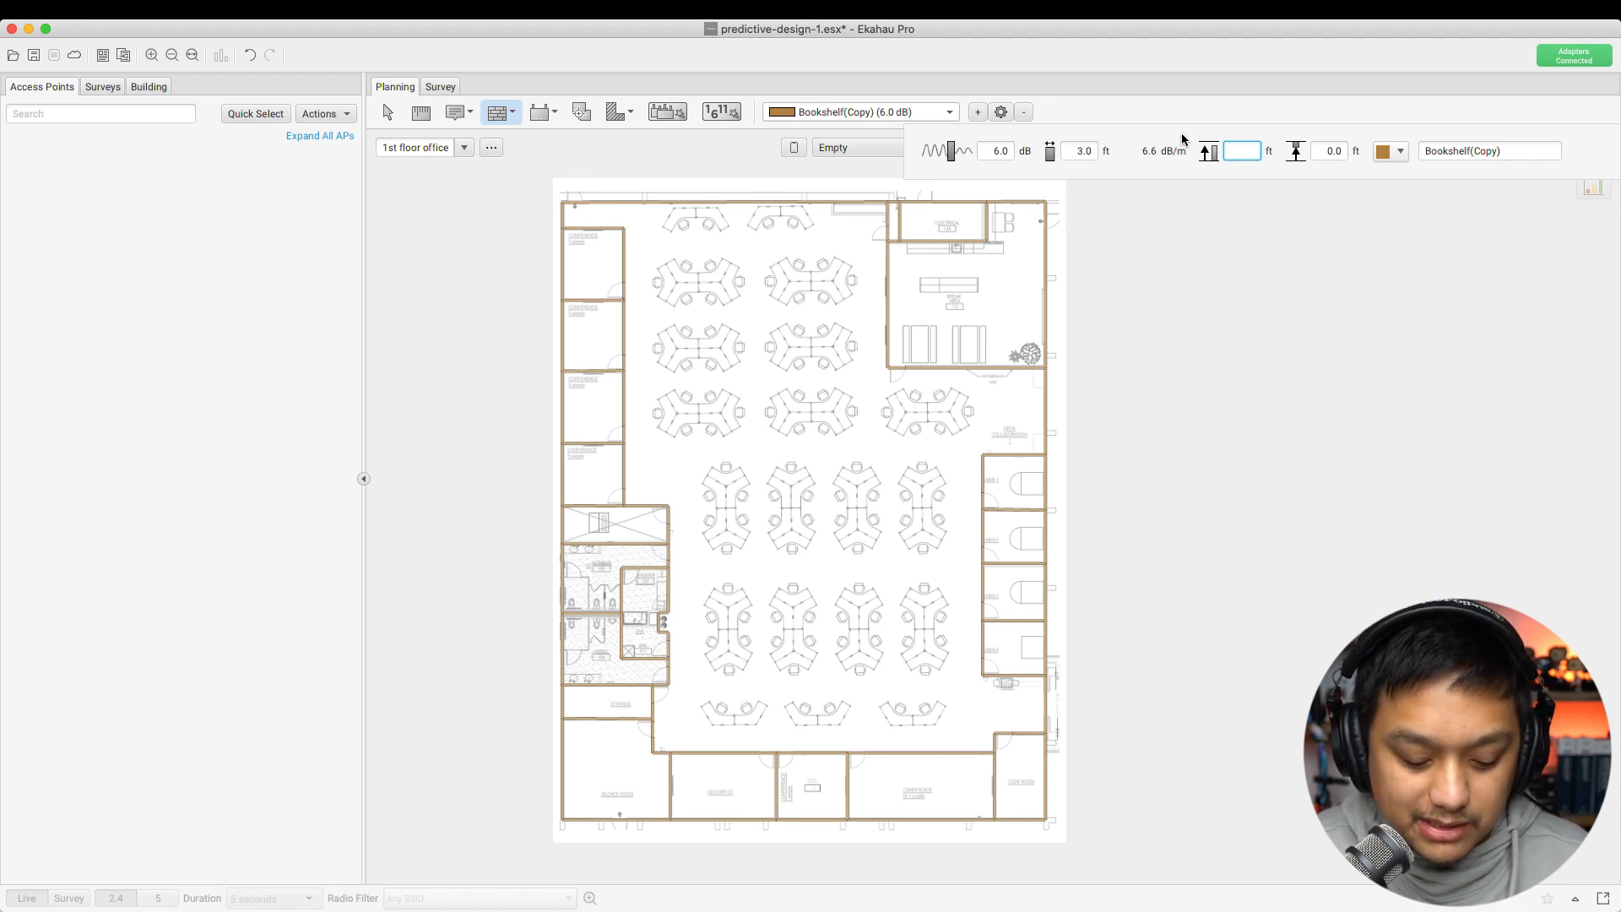
key(Tab)
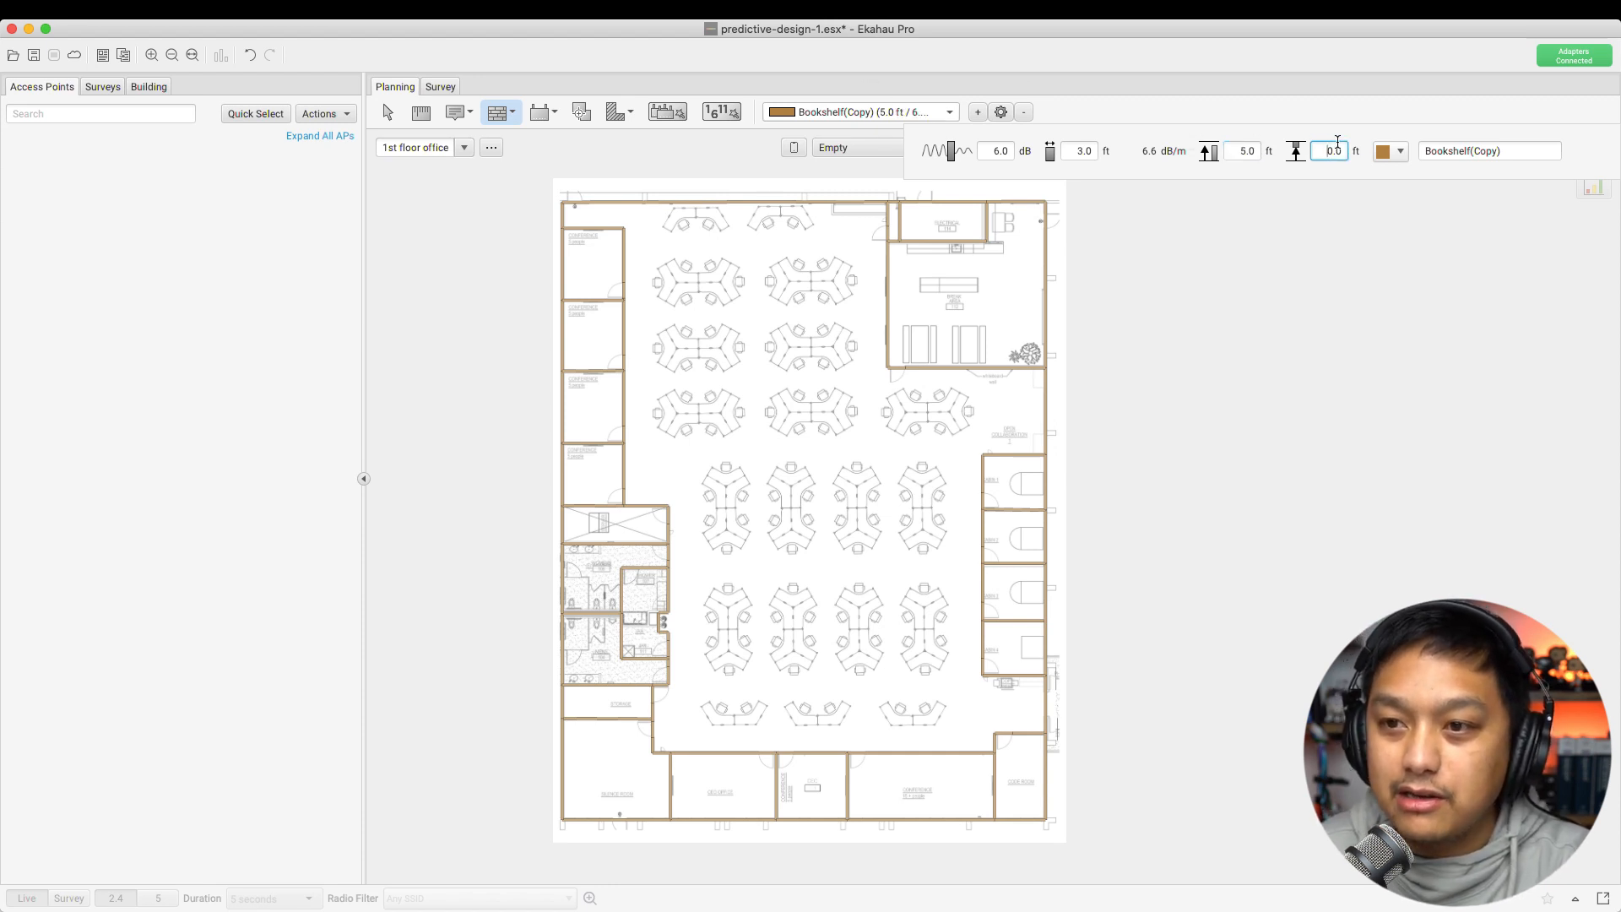
triple_click(1473, 151)
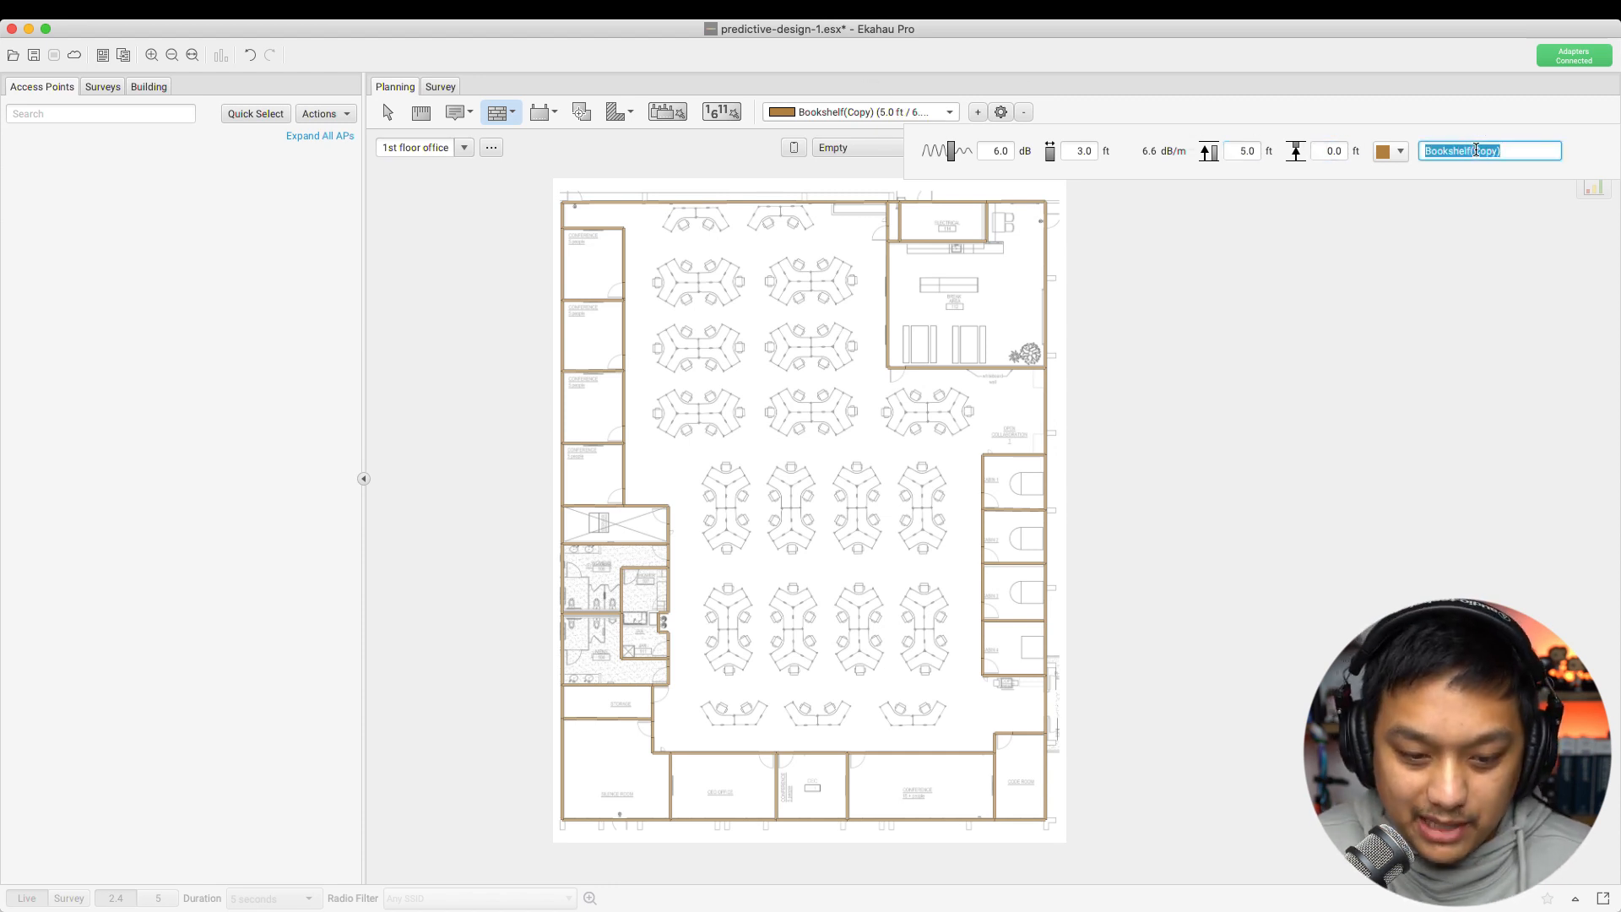
text(Meta)
text(l Wall)
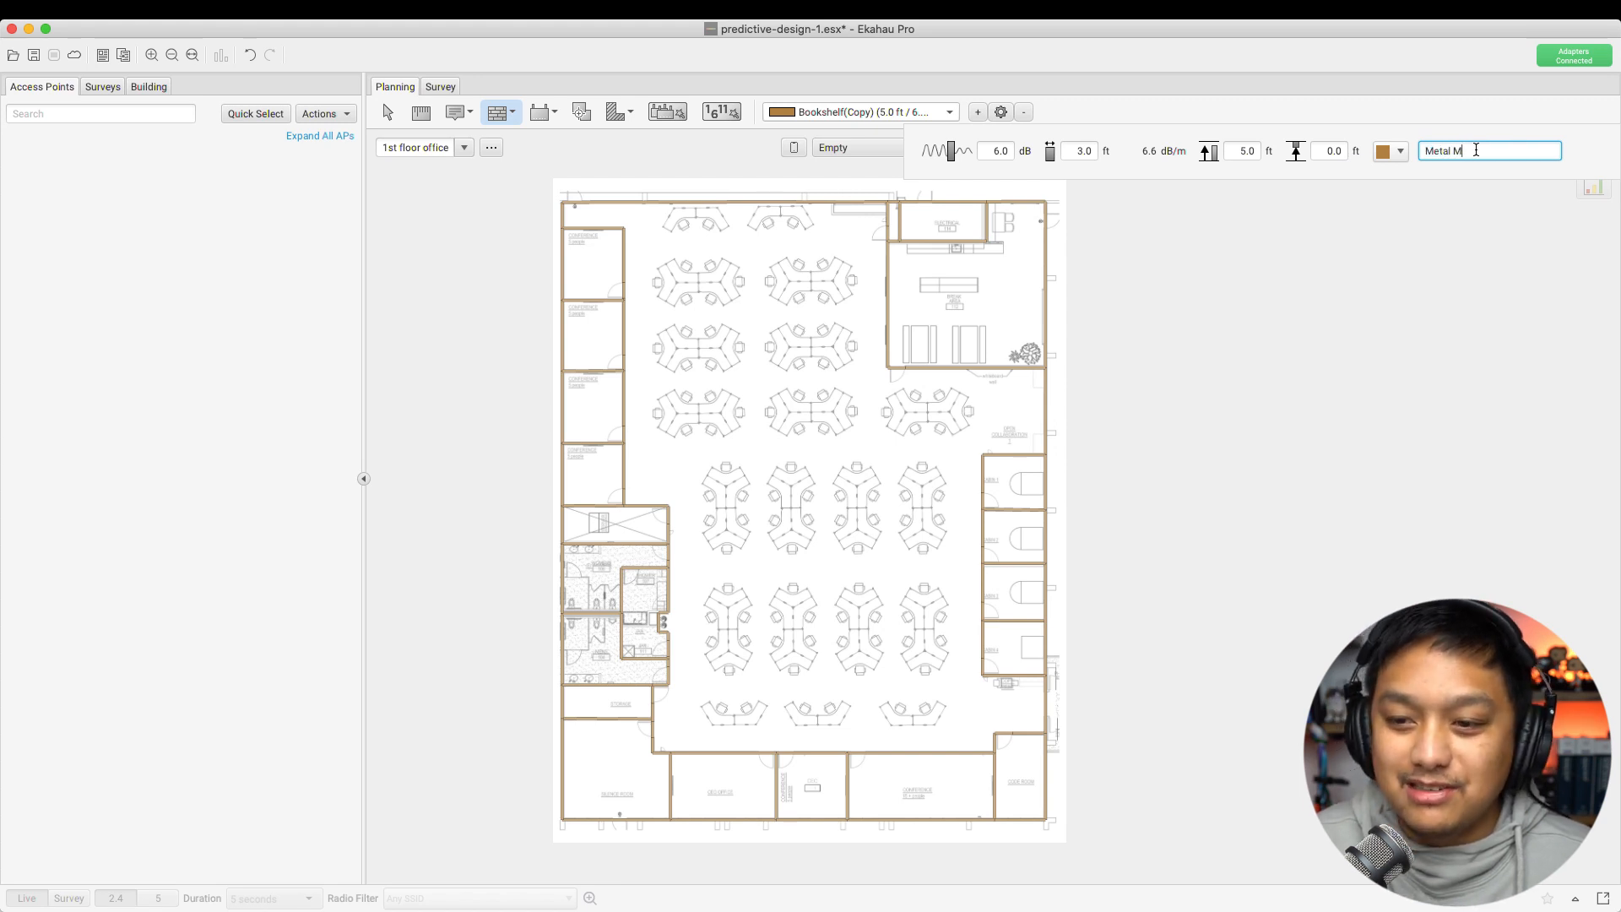
key(BackSpace)
key(BackSpace)
key(BackSpace)
key(BackSpace)
Finish the Metal Wall name, then raise its attenuation to 15.0 dB and close the editor
text(Wall)
click(1198, 115)
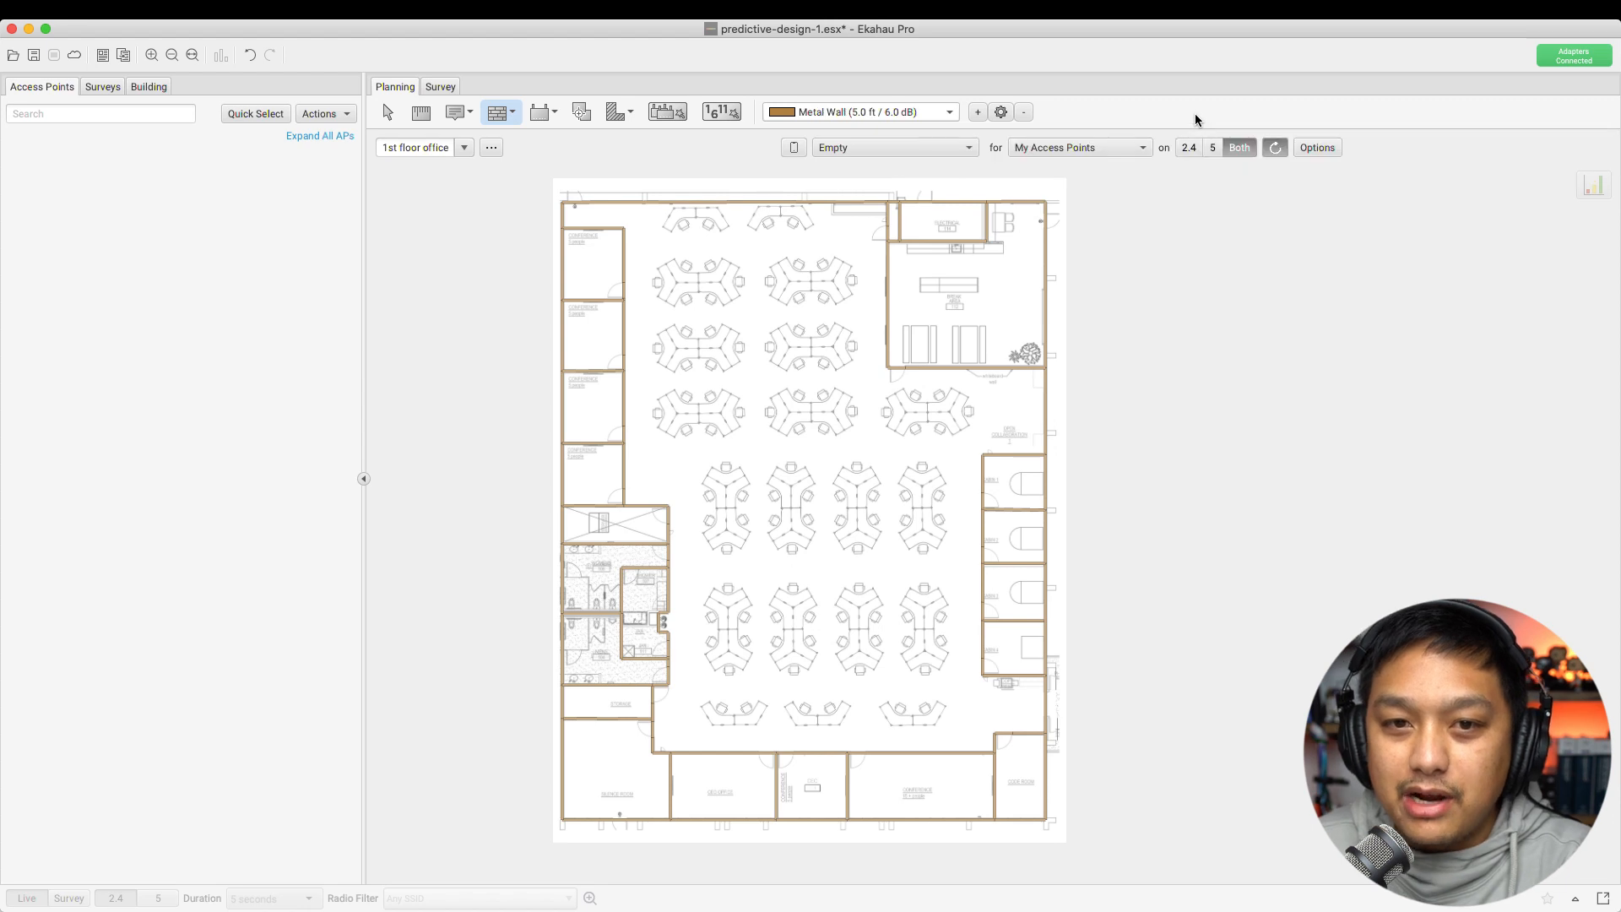
click(818, 110)
click(1001, 113)
click(997, 153)
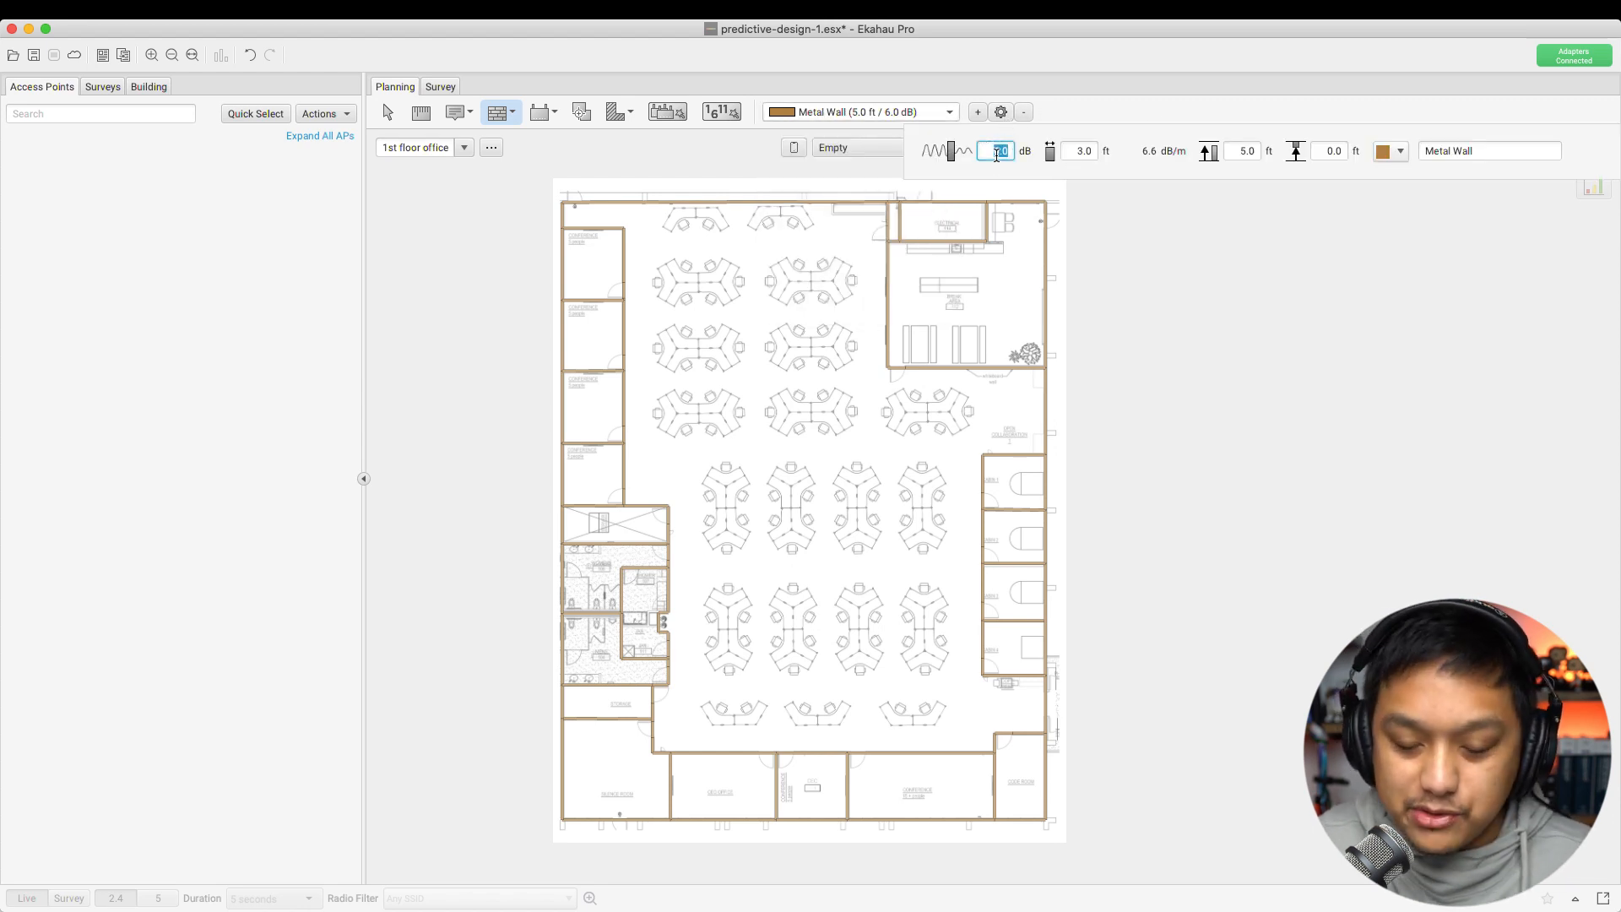
text(15)
key(Tab)
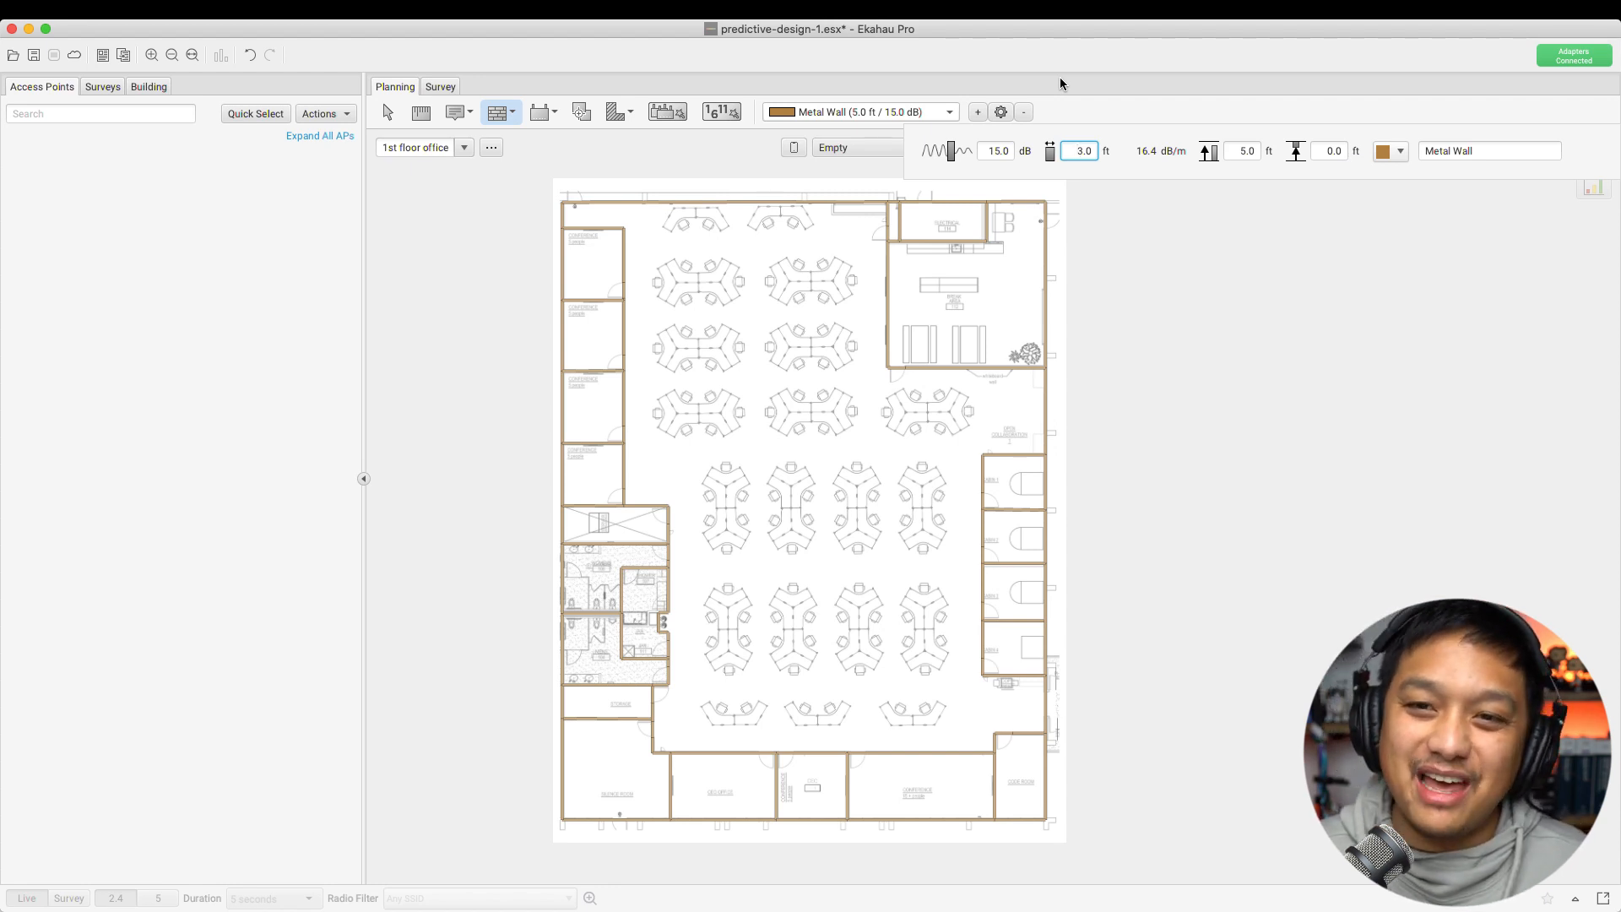
click(1141, 114)
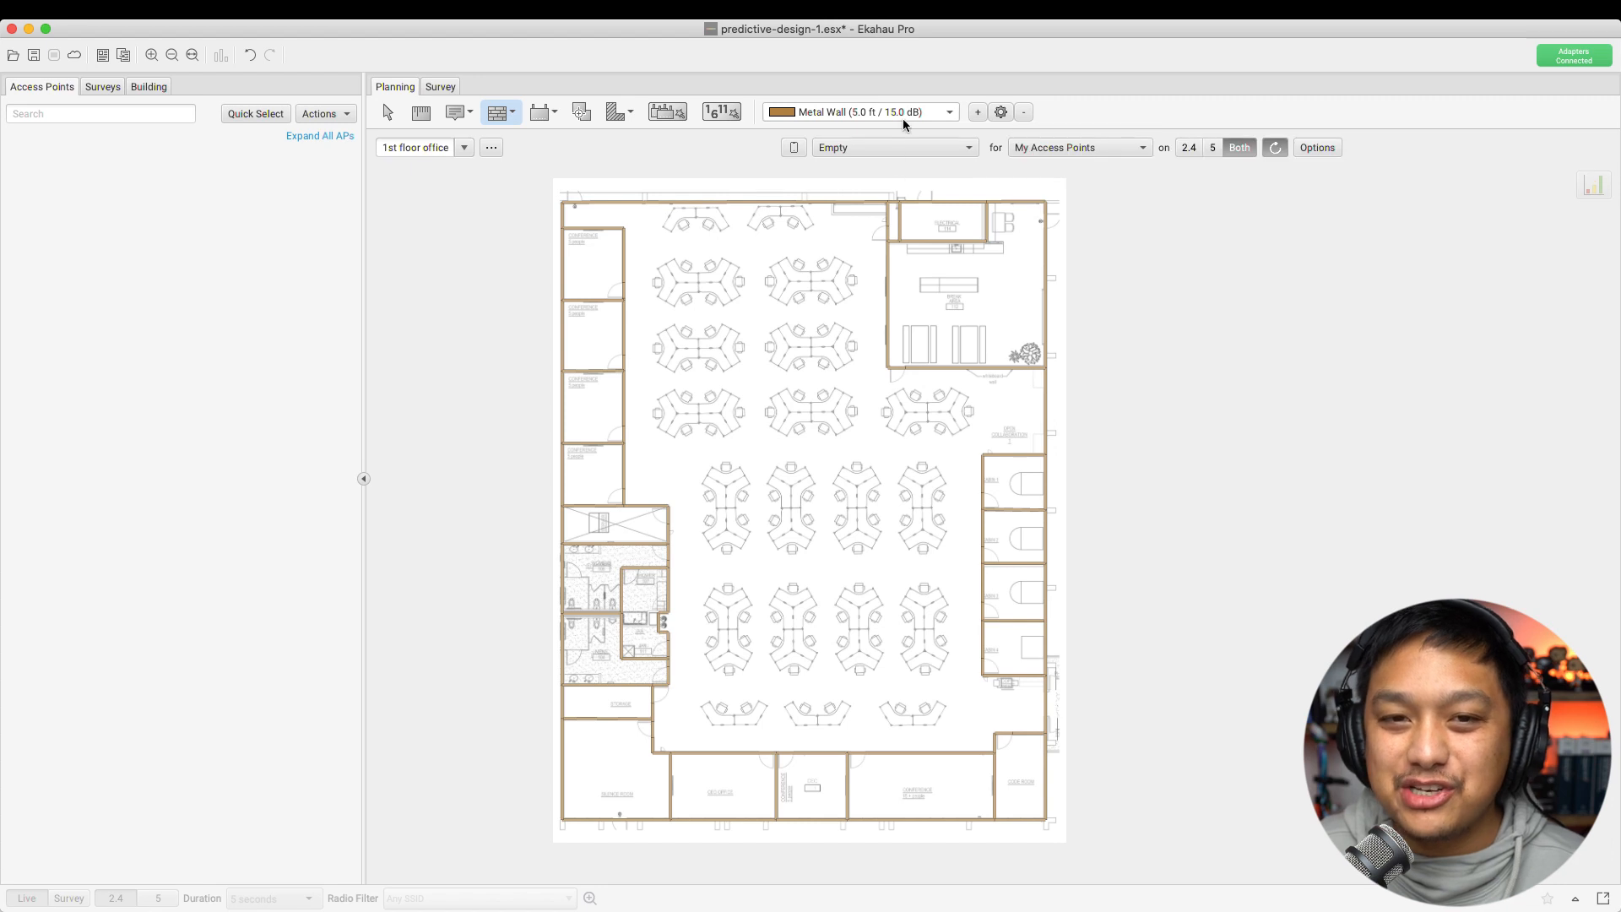
click(387, 112)
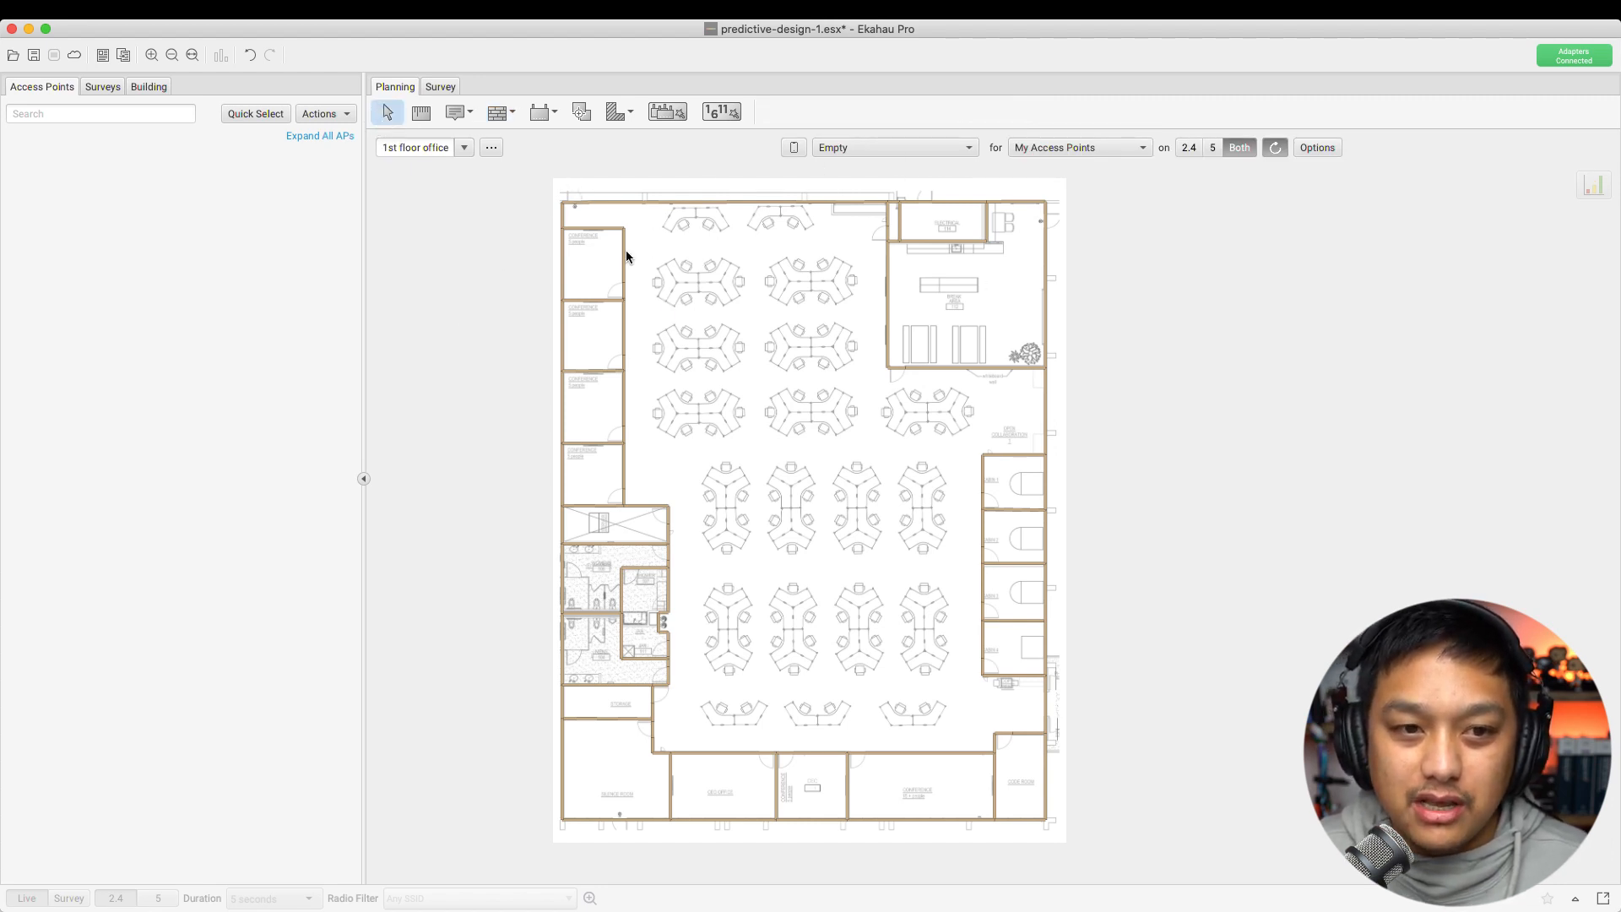
click(594, 230)
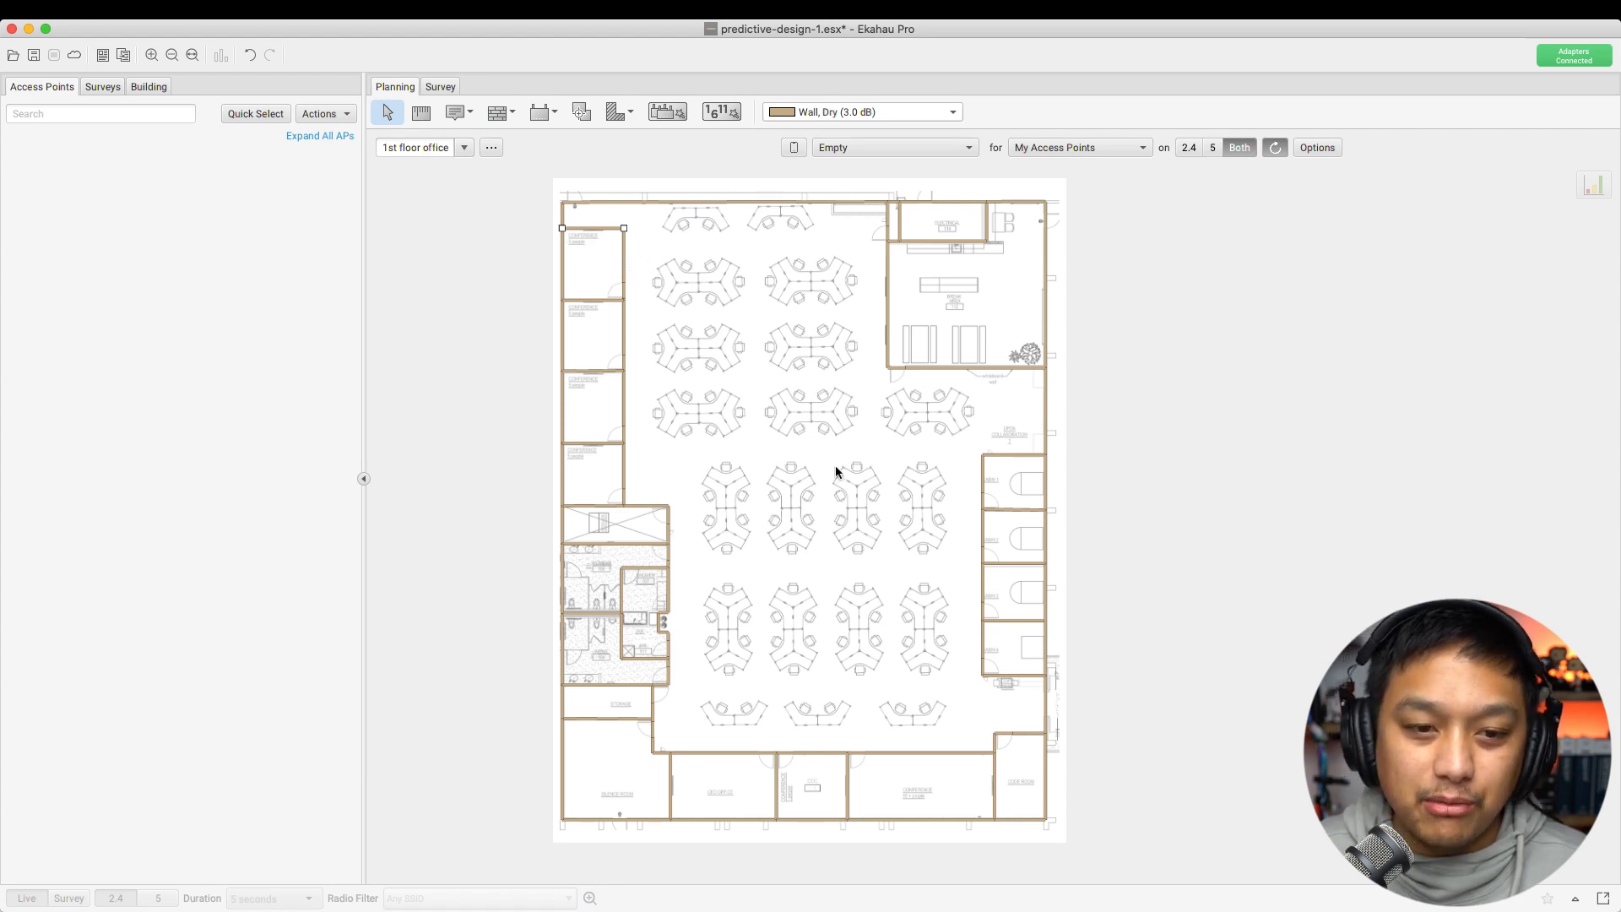
click(725, 289)
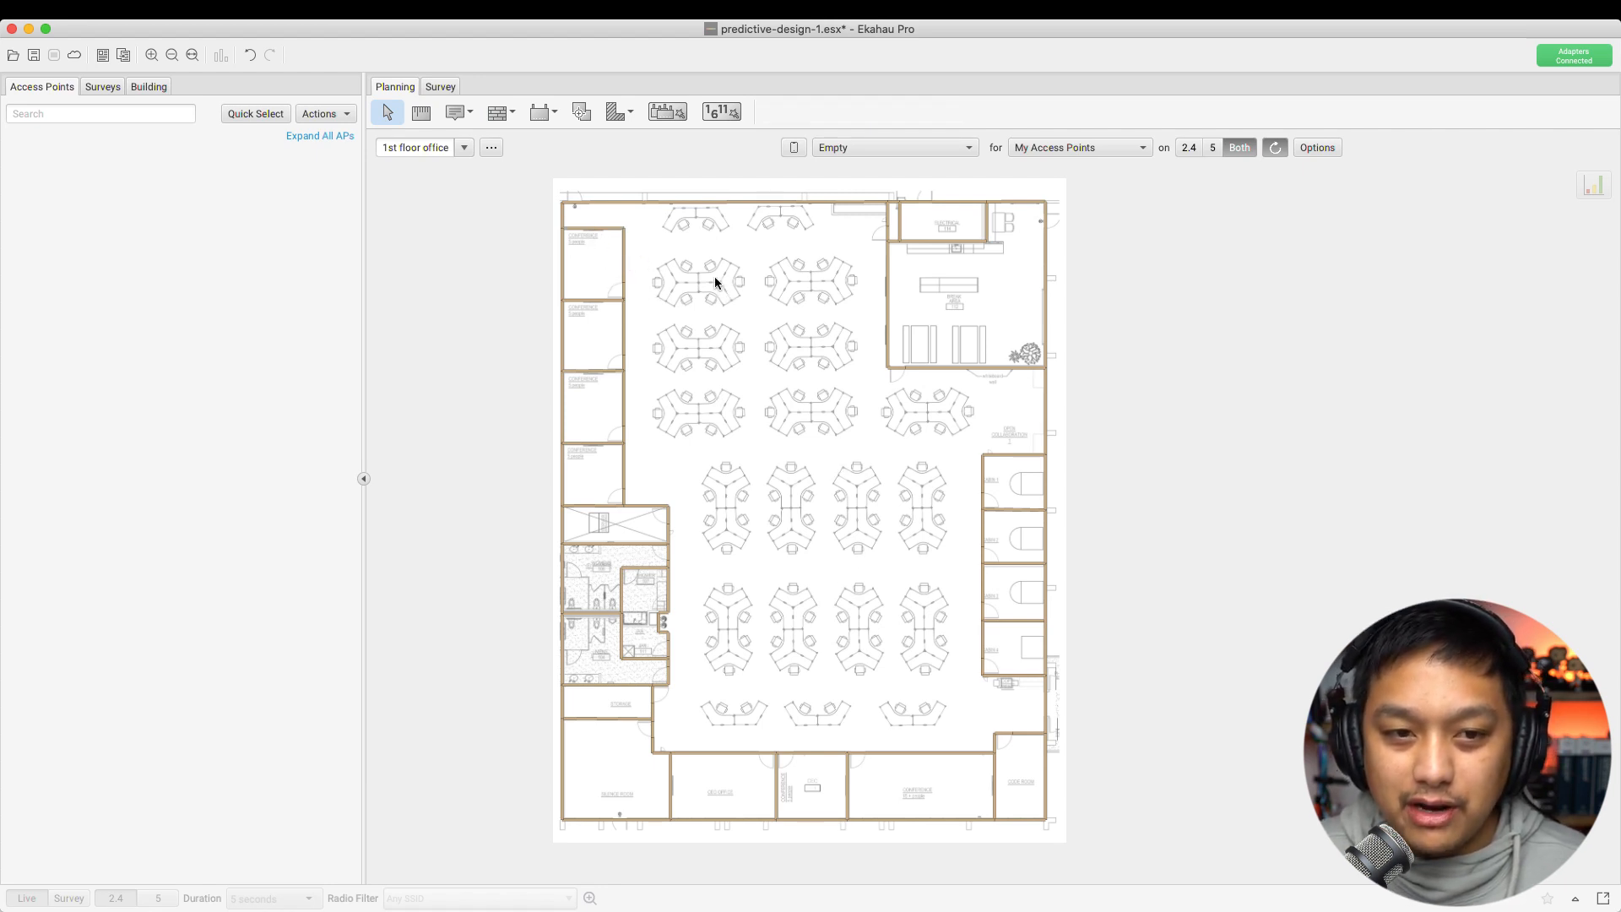
drag(574, 217, 921, 457)
drag(581, 212, 626, 501)
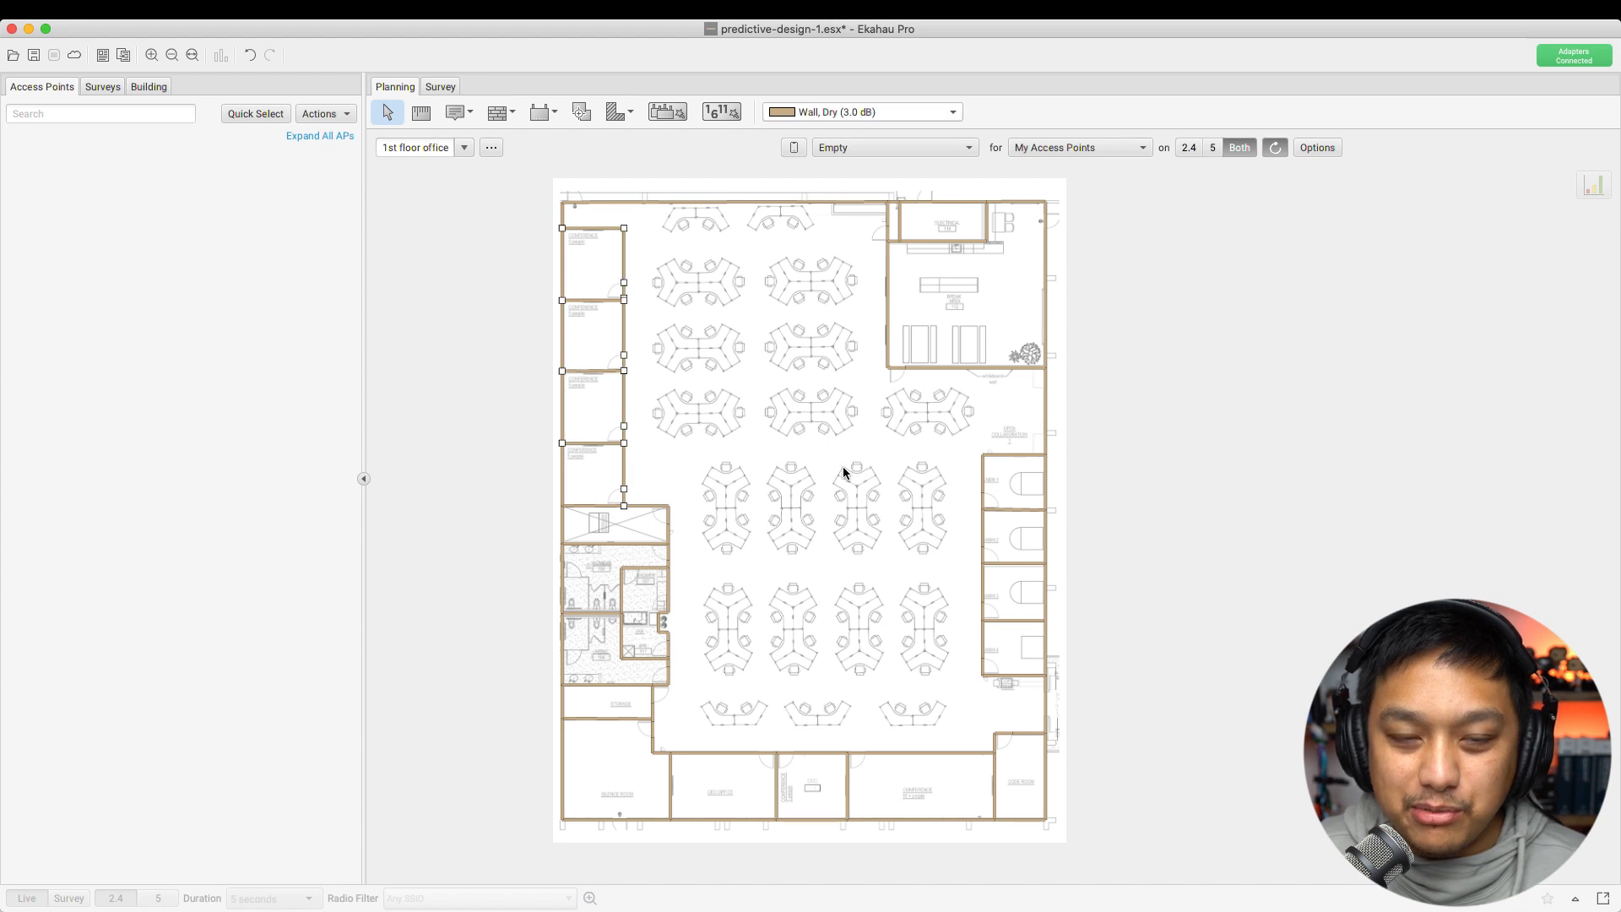
right_click(626, 263)
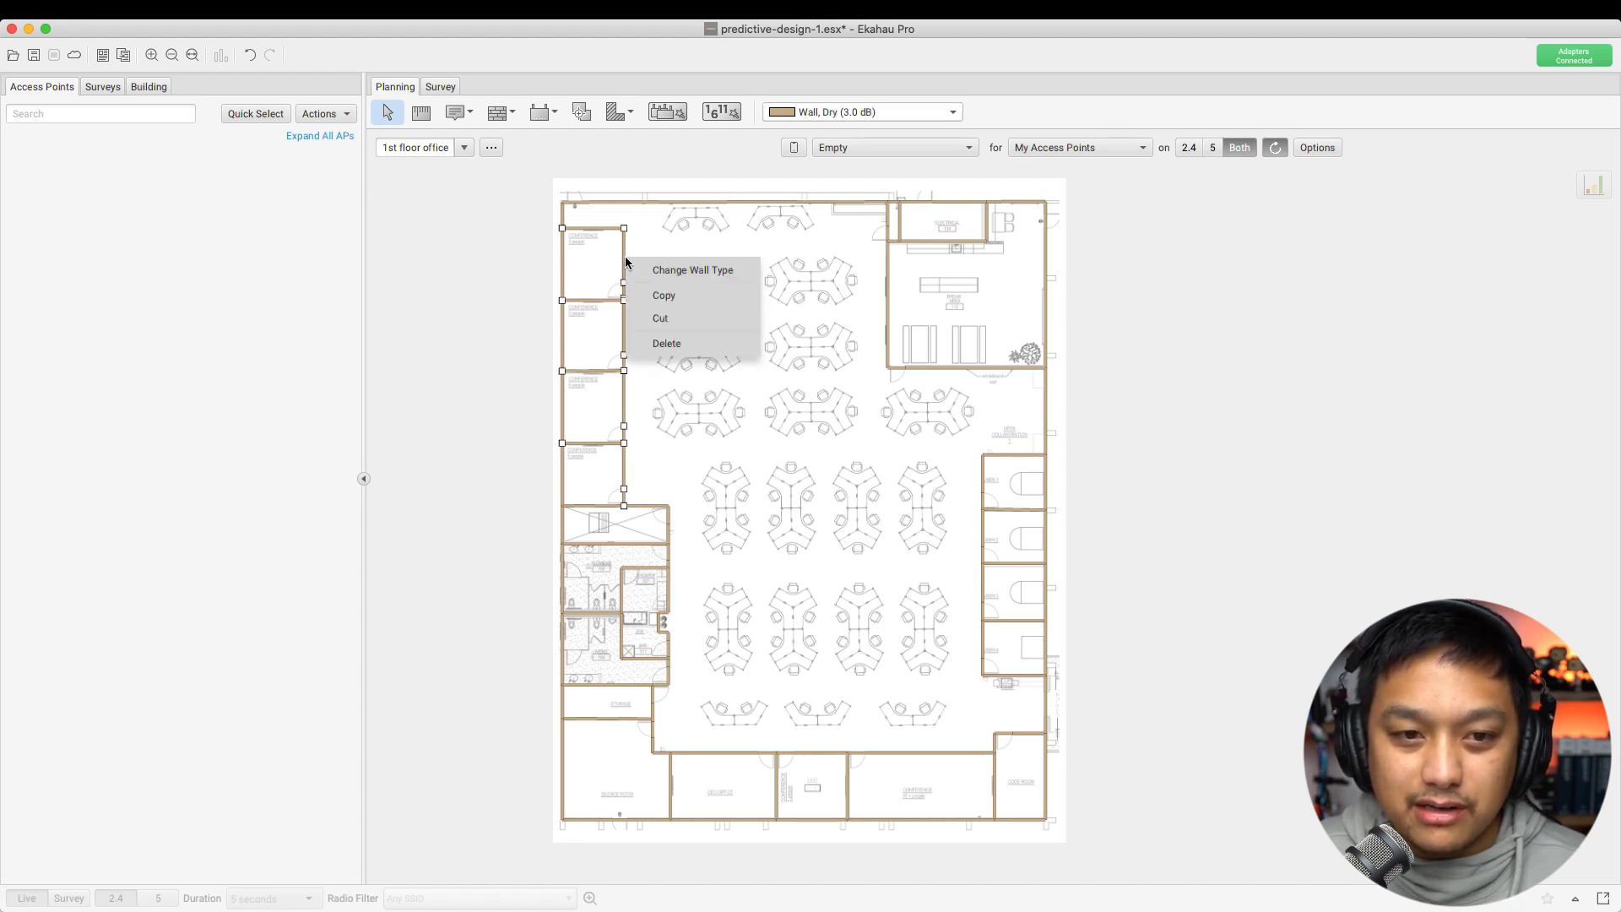
click(654, 272)
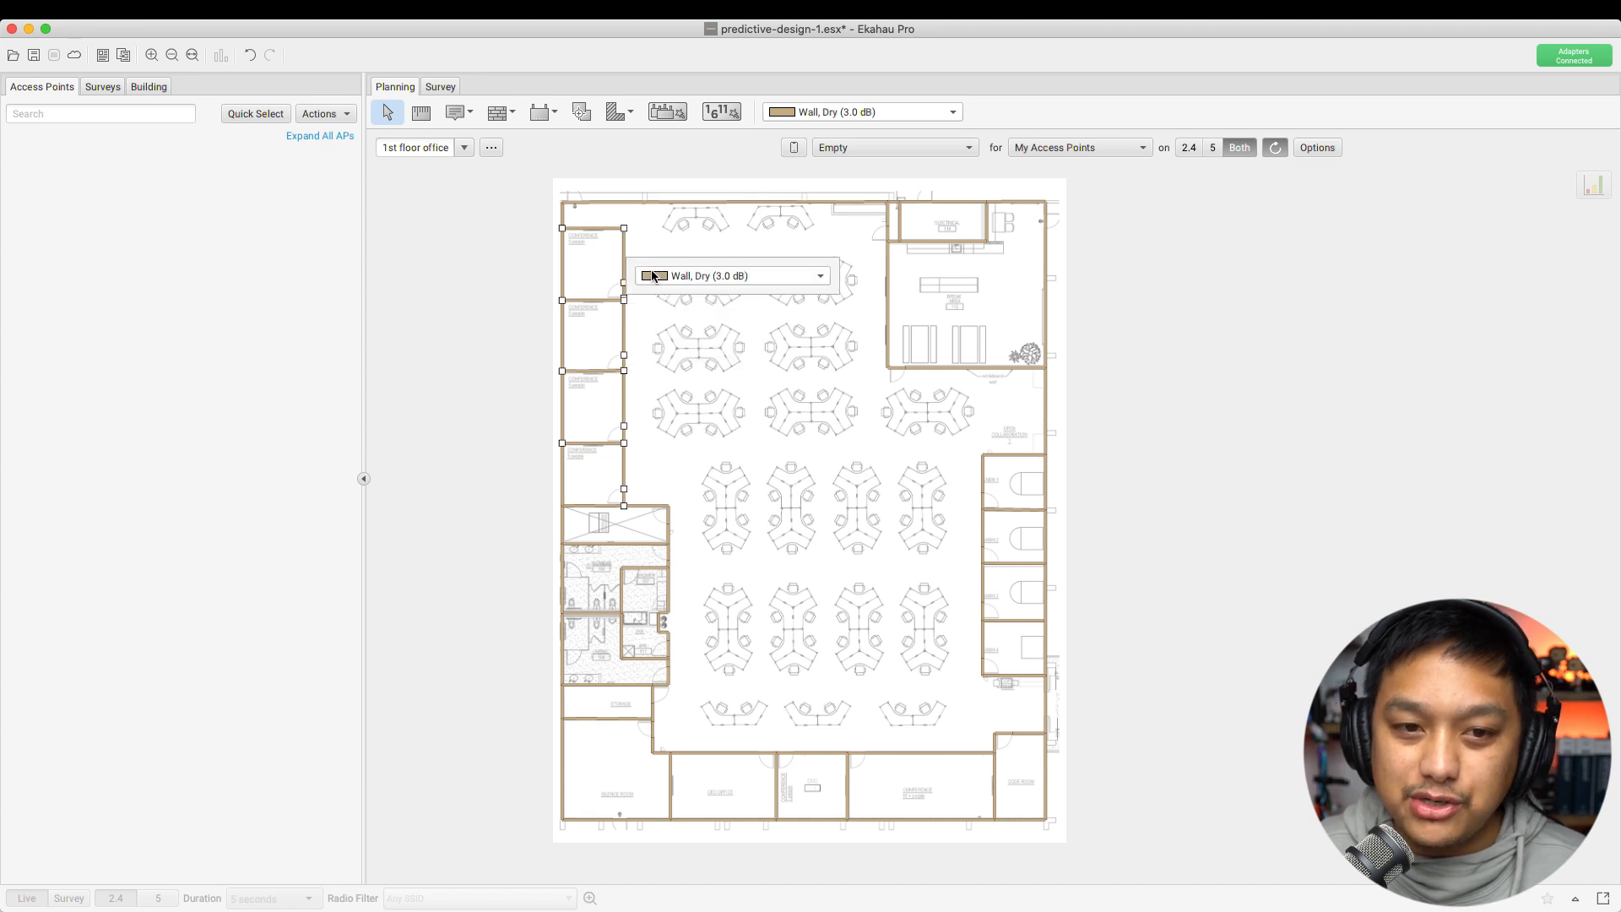
click(747, 279)
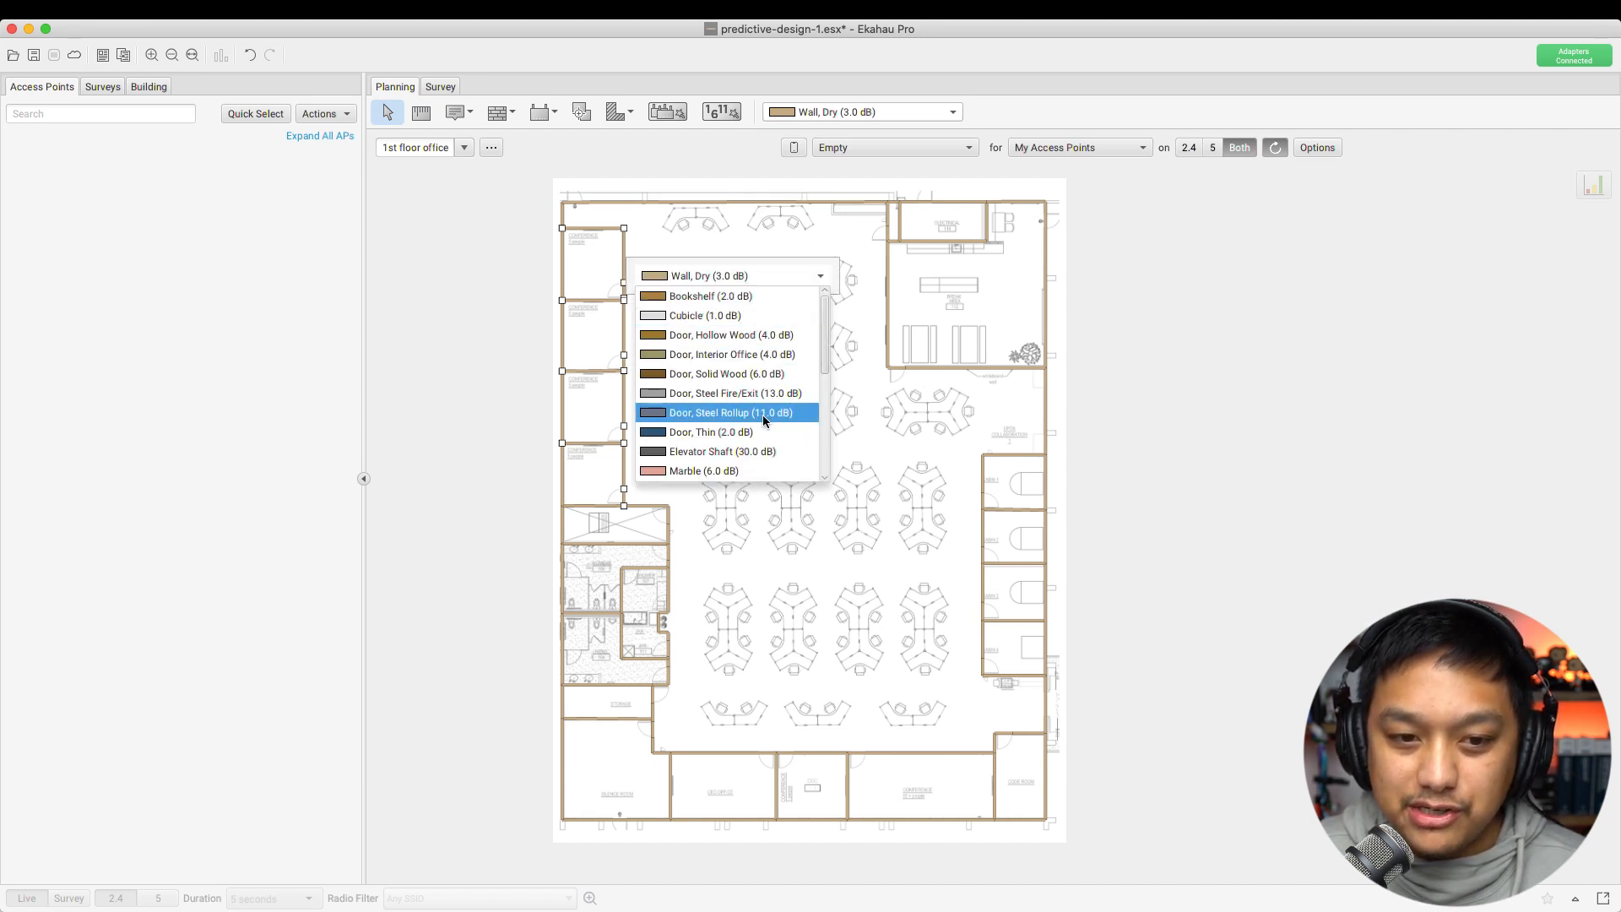
scroll(764, 420, down, 5)
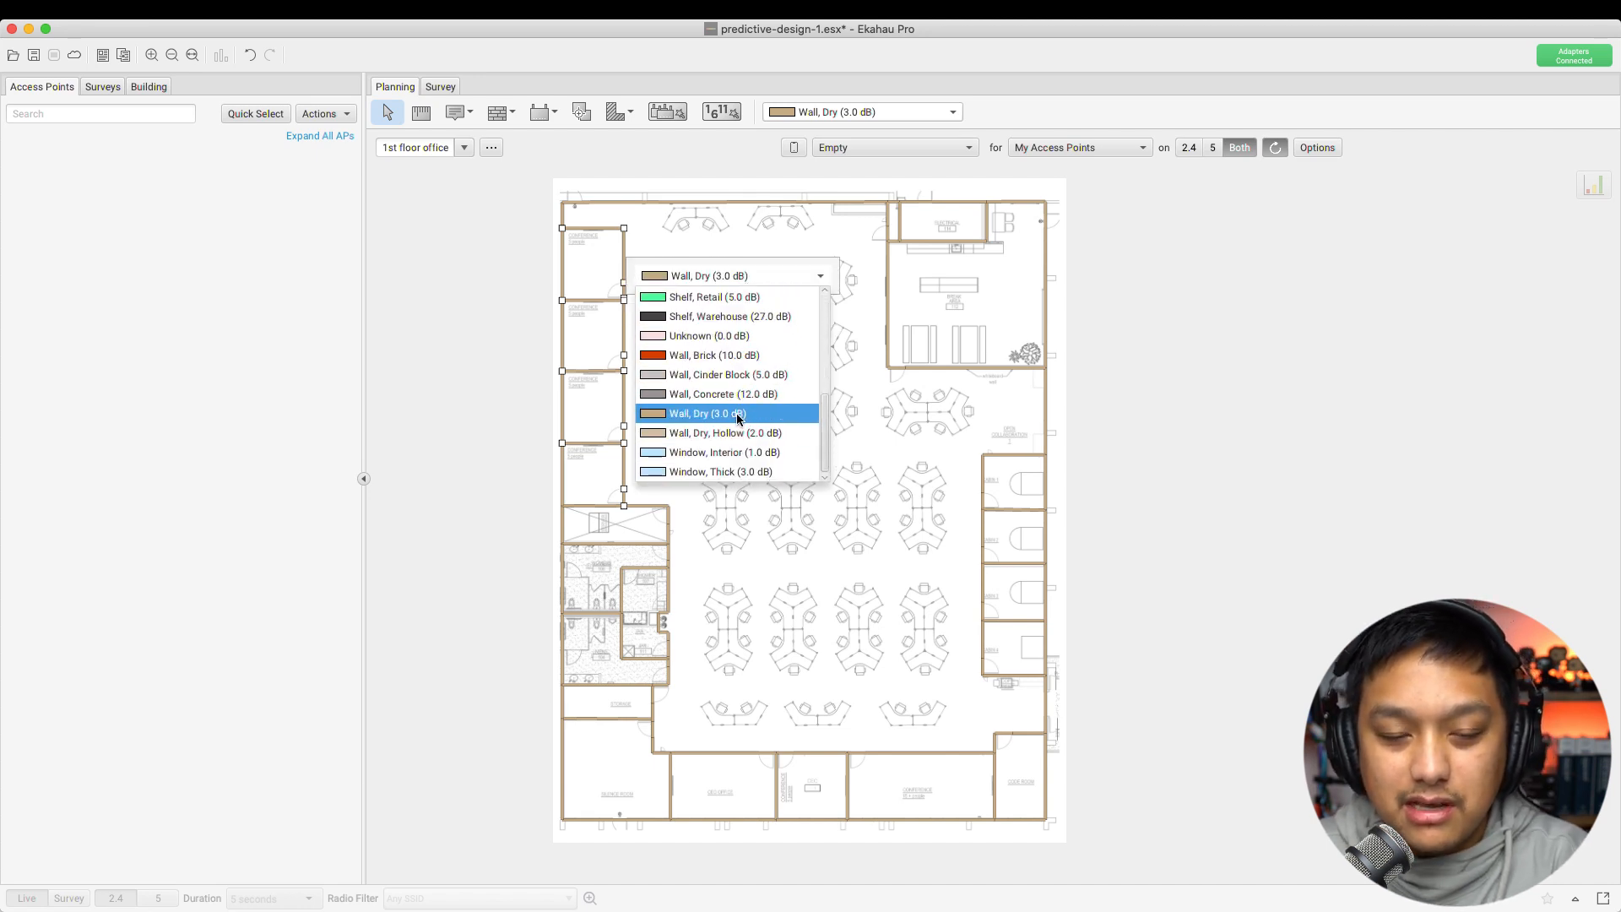
click(726, 394)
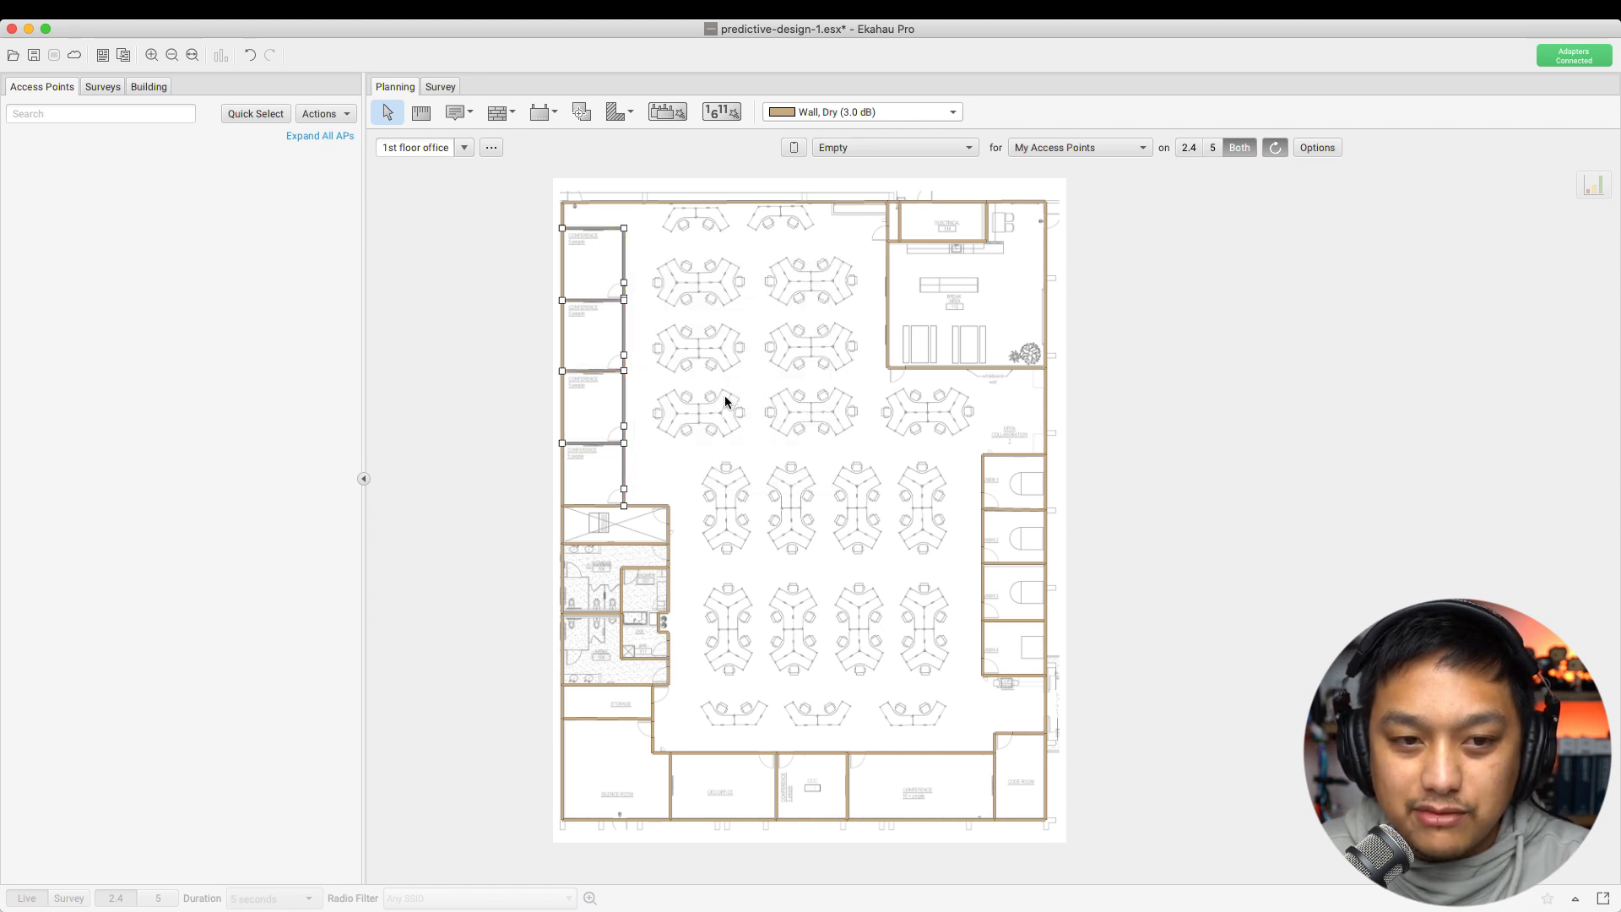
right_click(626, 258)
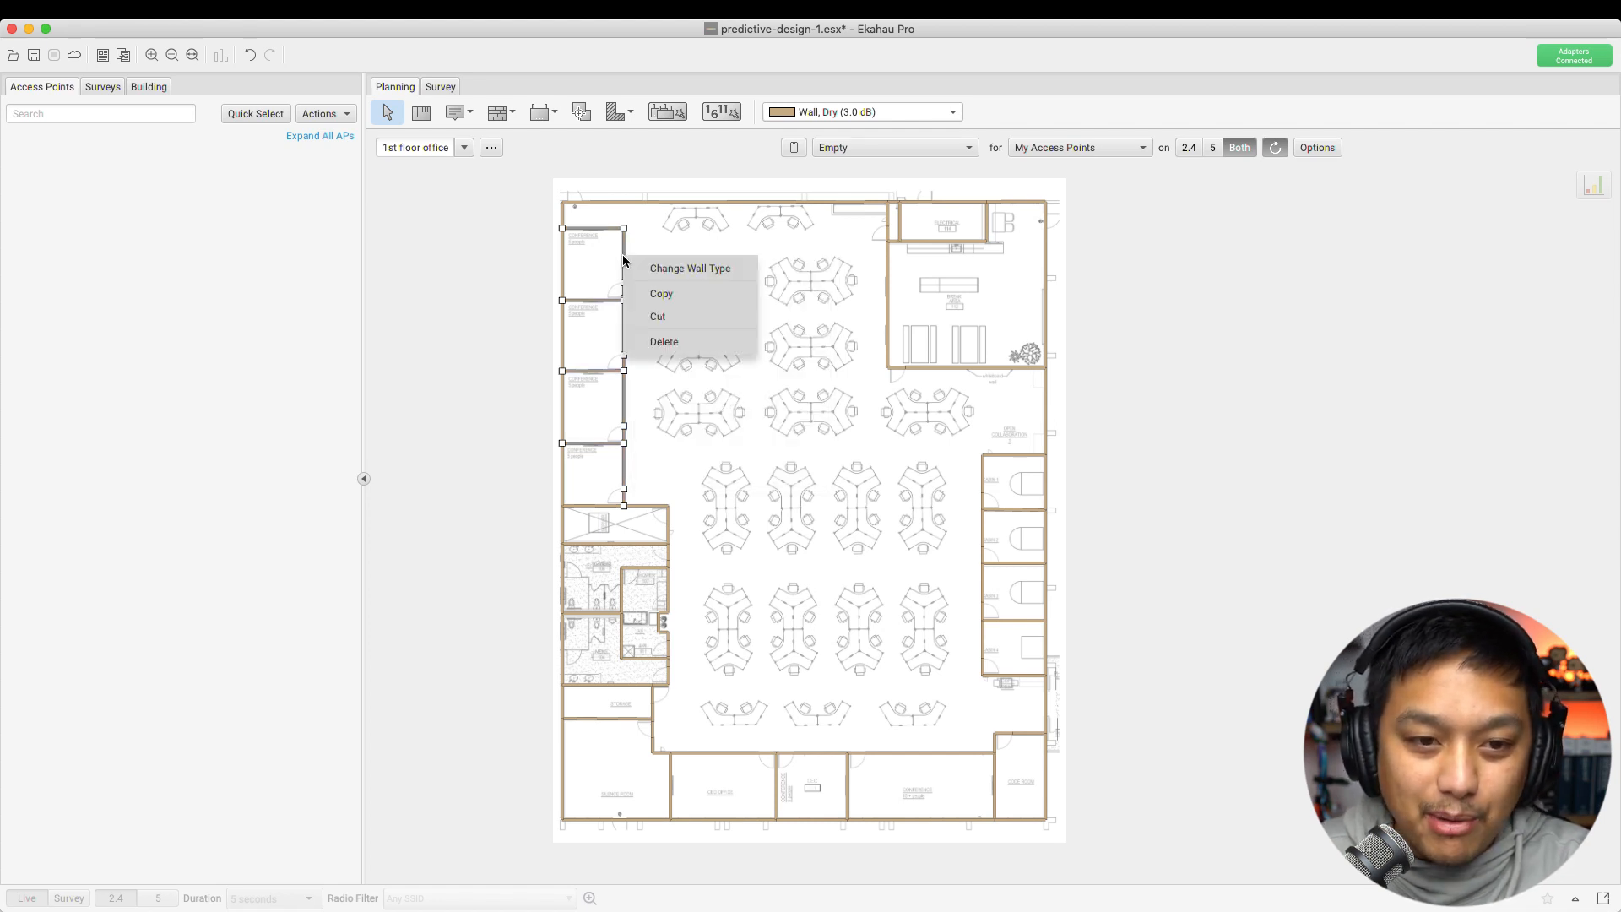
click(667, 268)
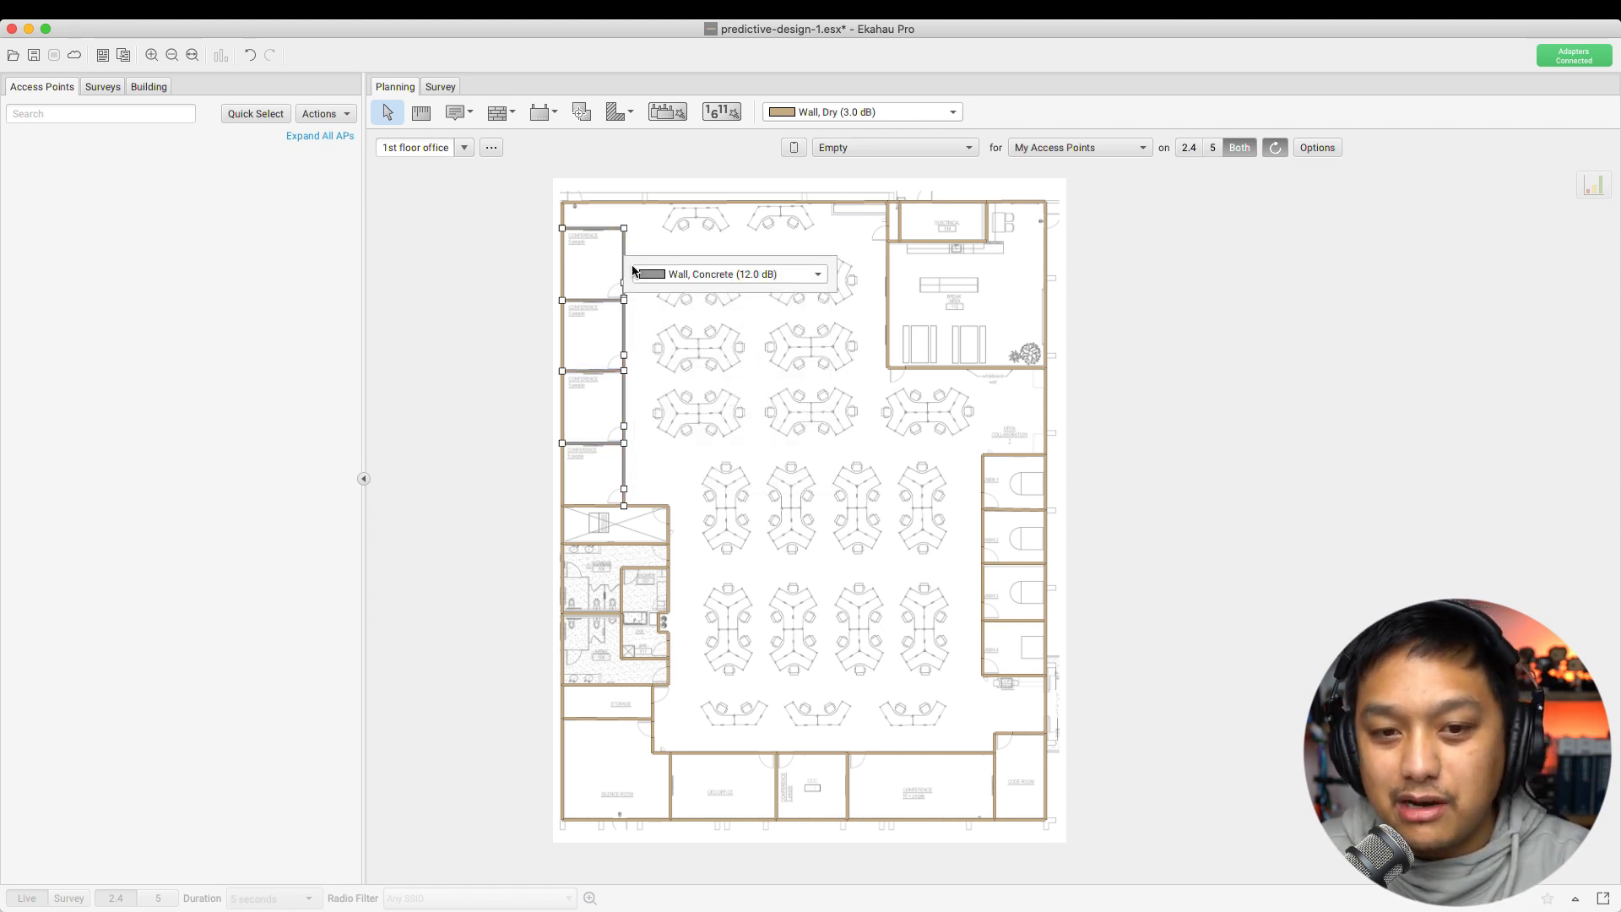
click(726, 275)
scroll(716, 412, down, 5)
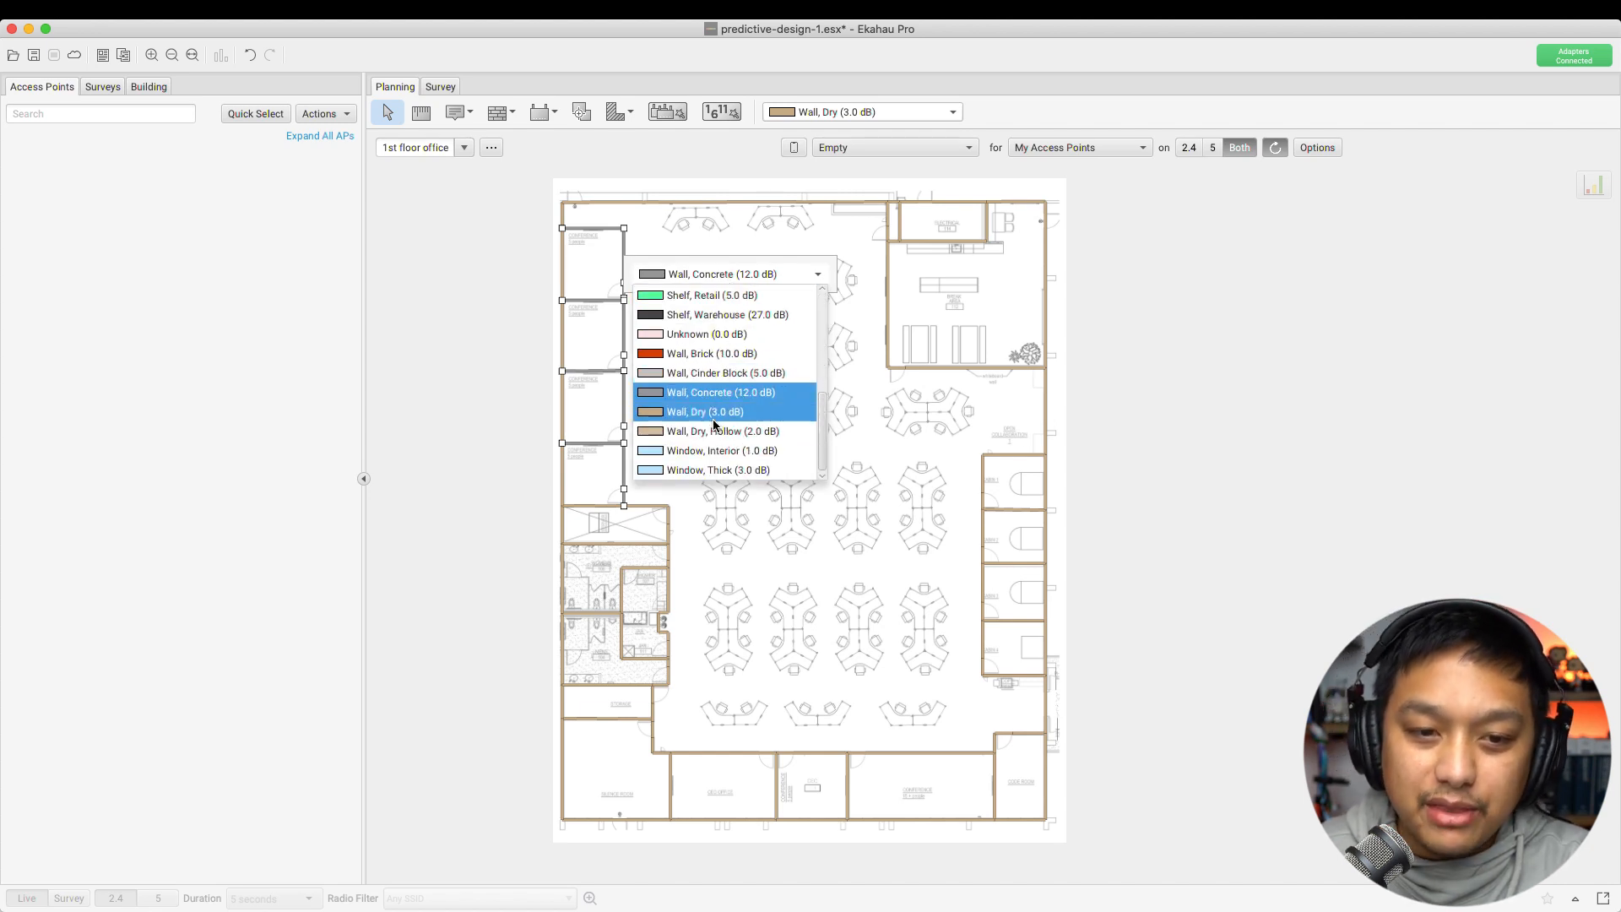
click(714, 414)
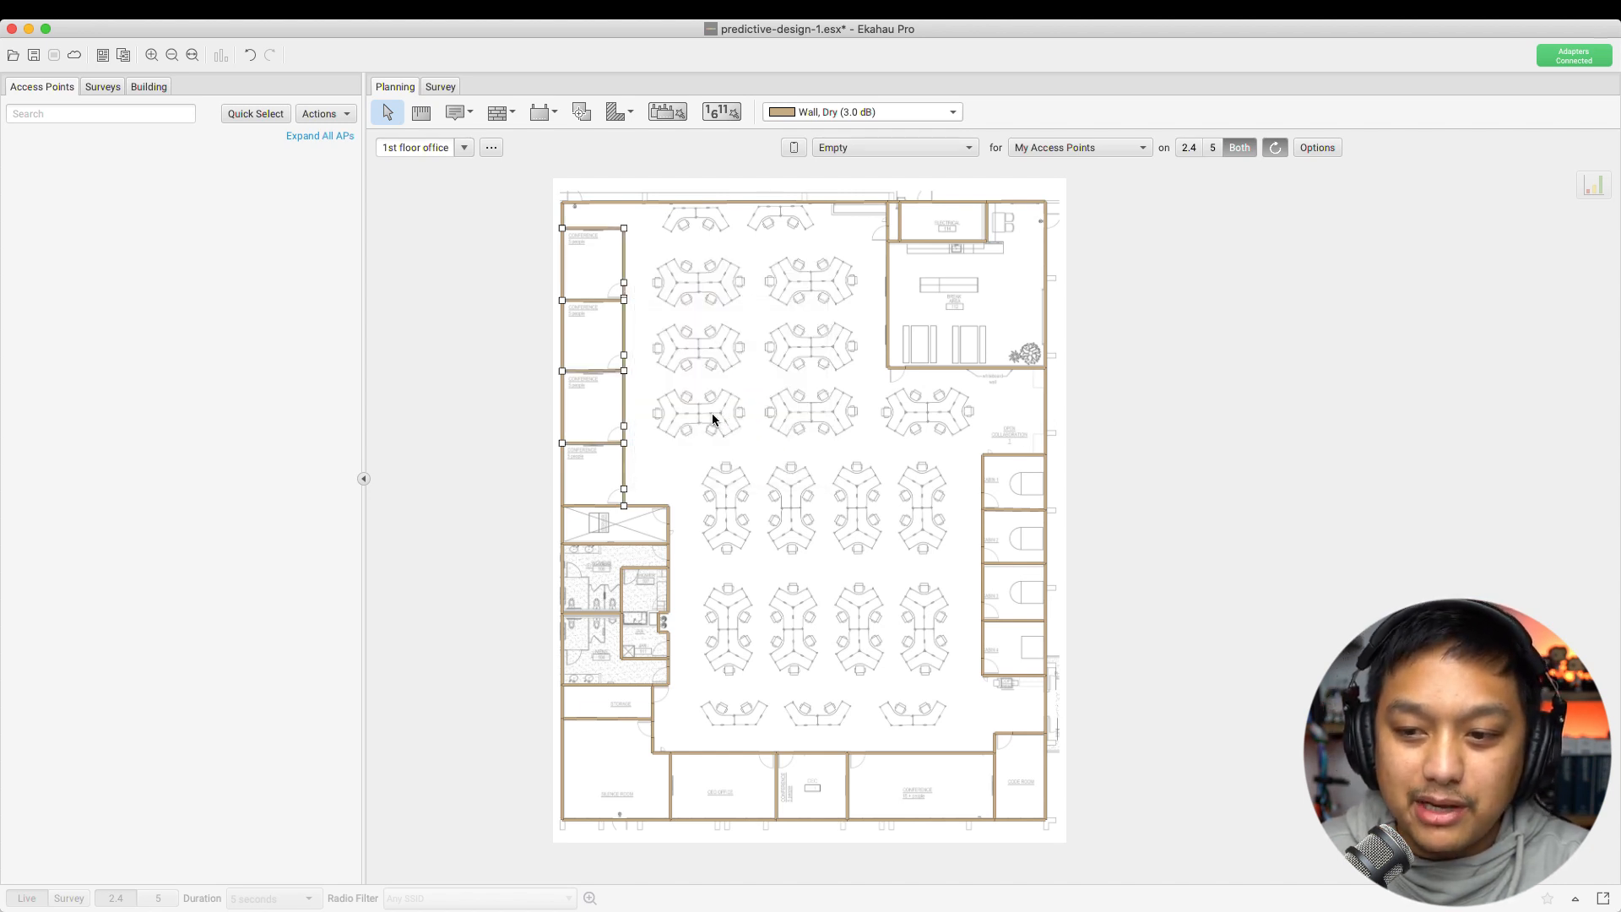
click(661, 302)
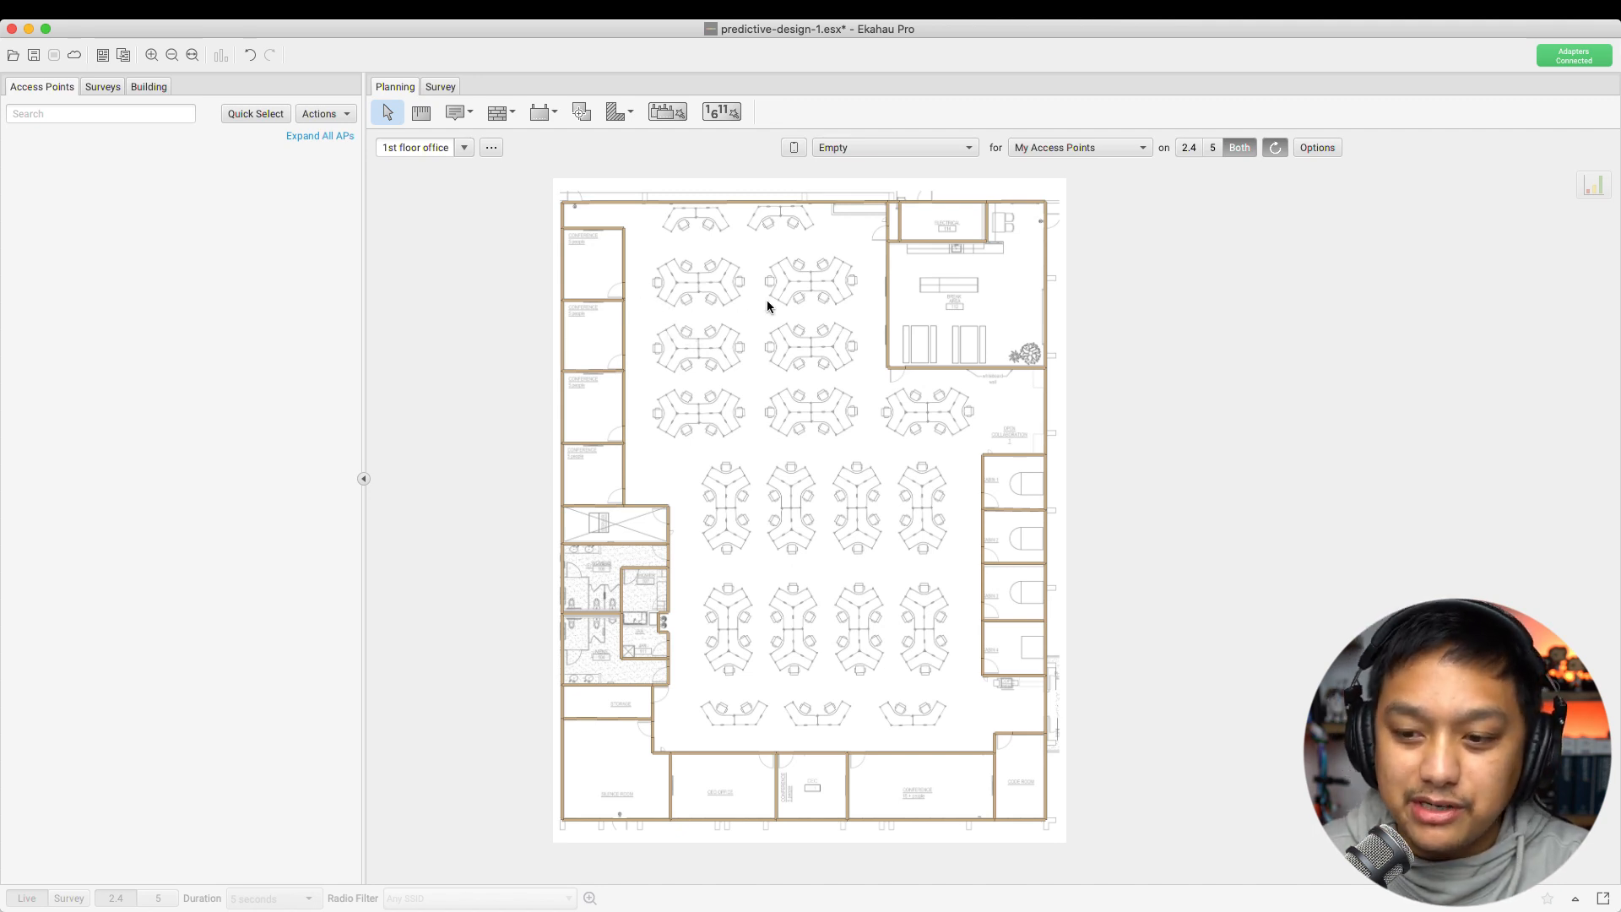
Select two left-office entrance segments and change their wall type to a thick window material
scroll(802, 392, down, 2)
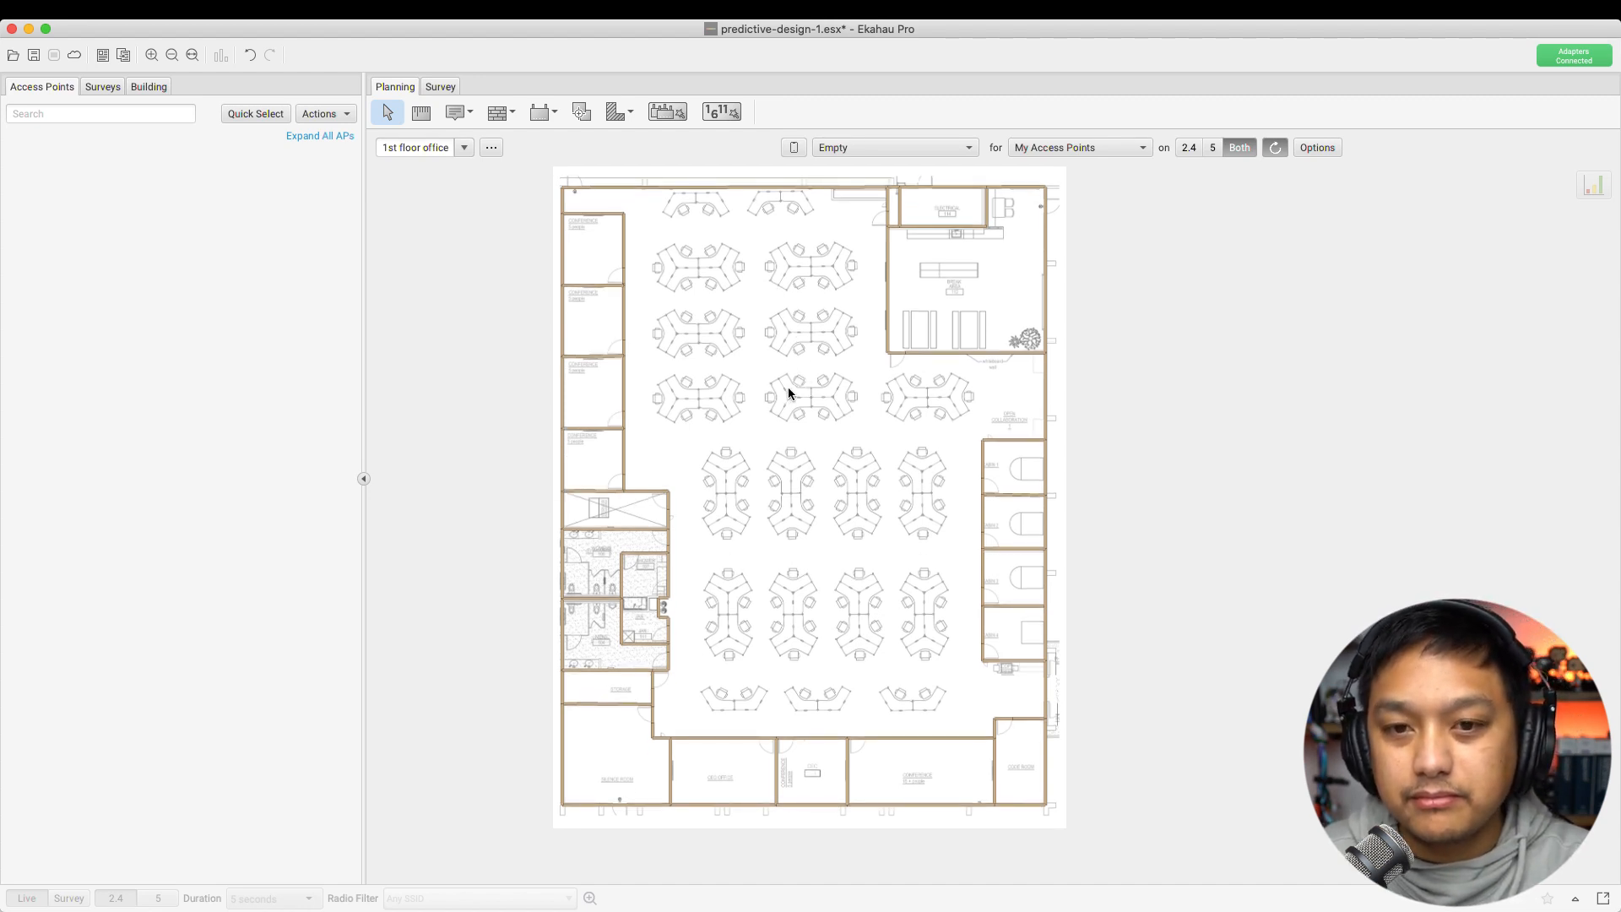
click(623, 275)
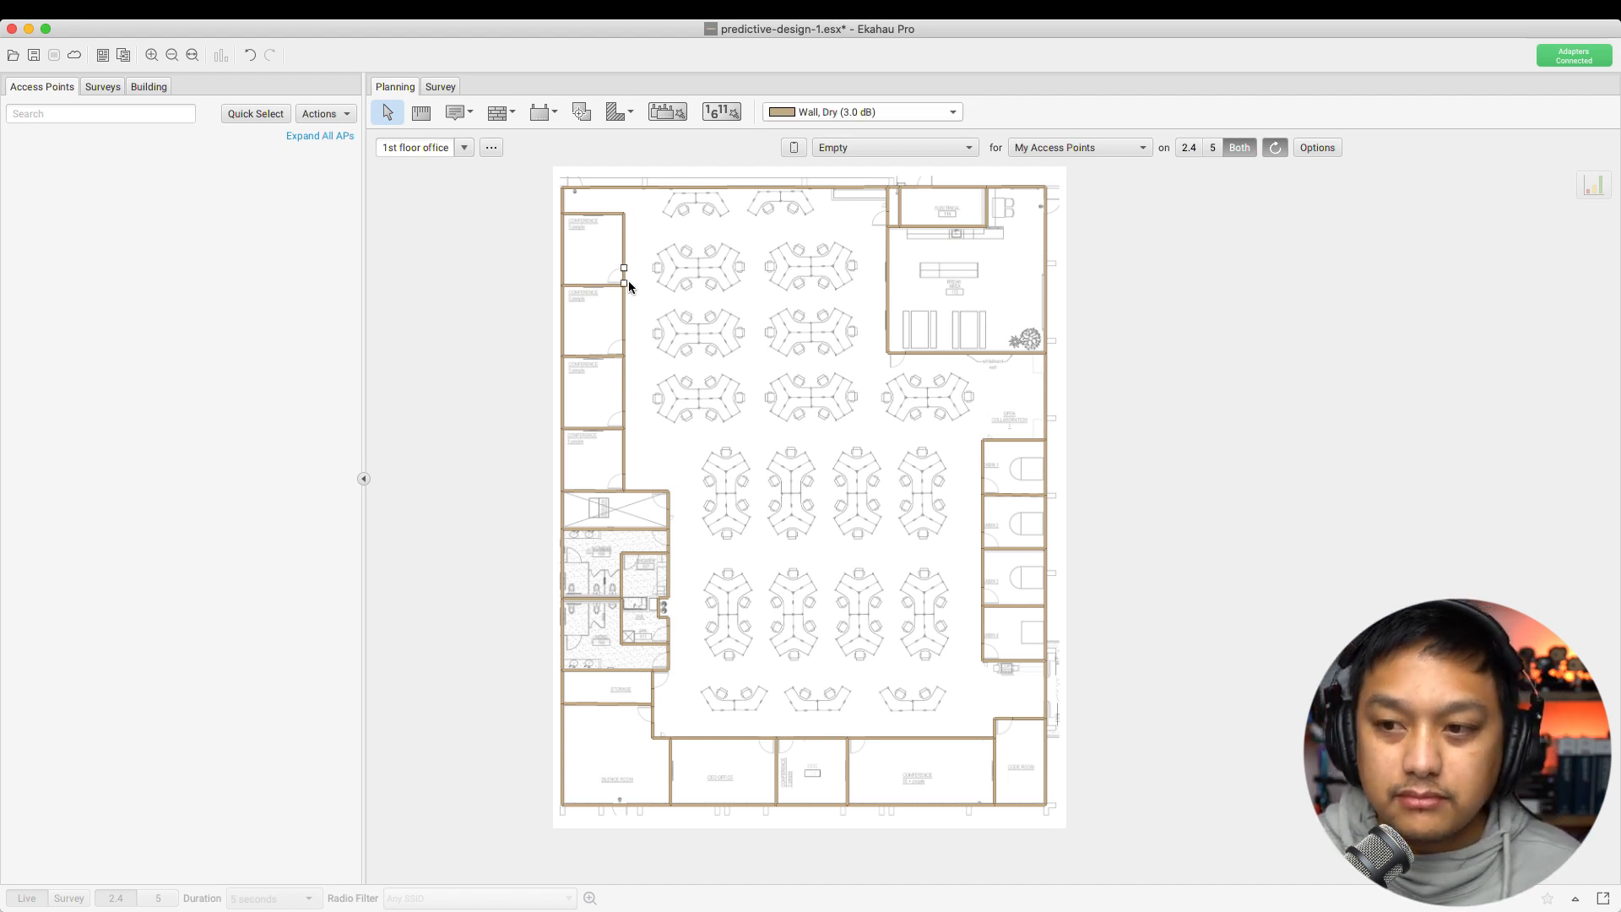
shift+click(625, 352)
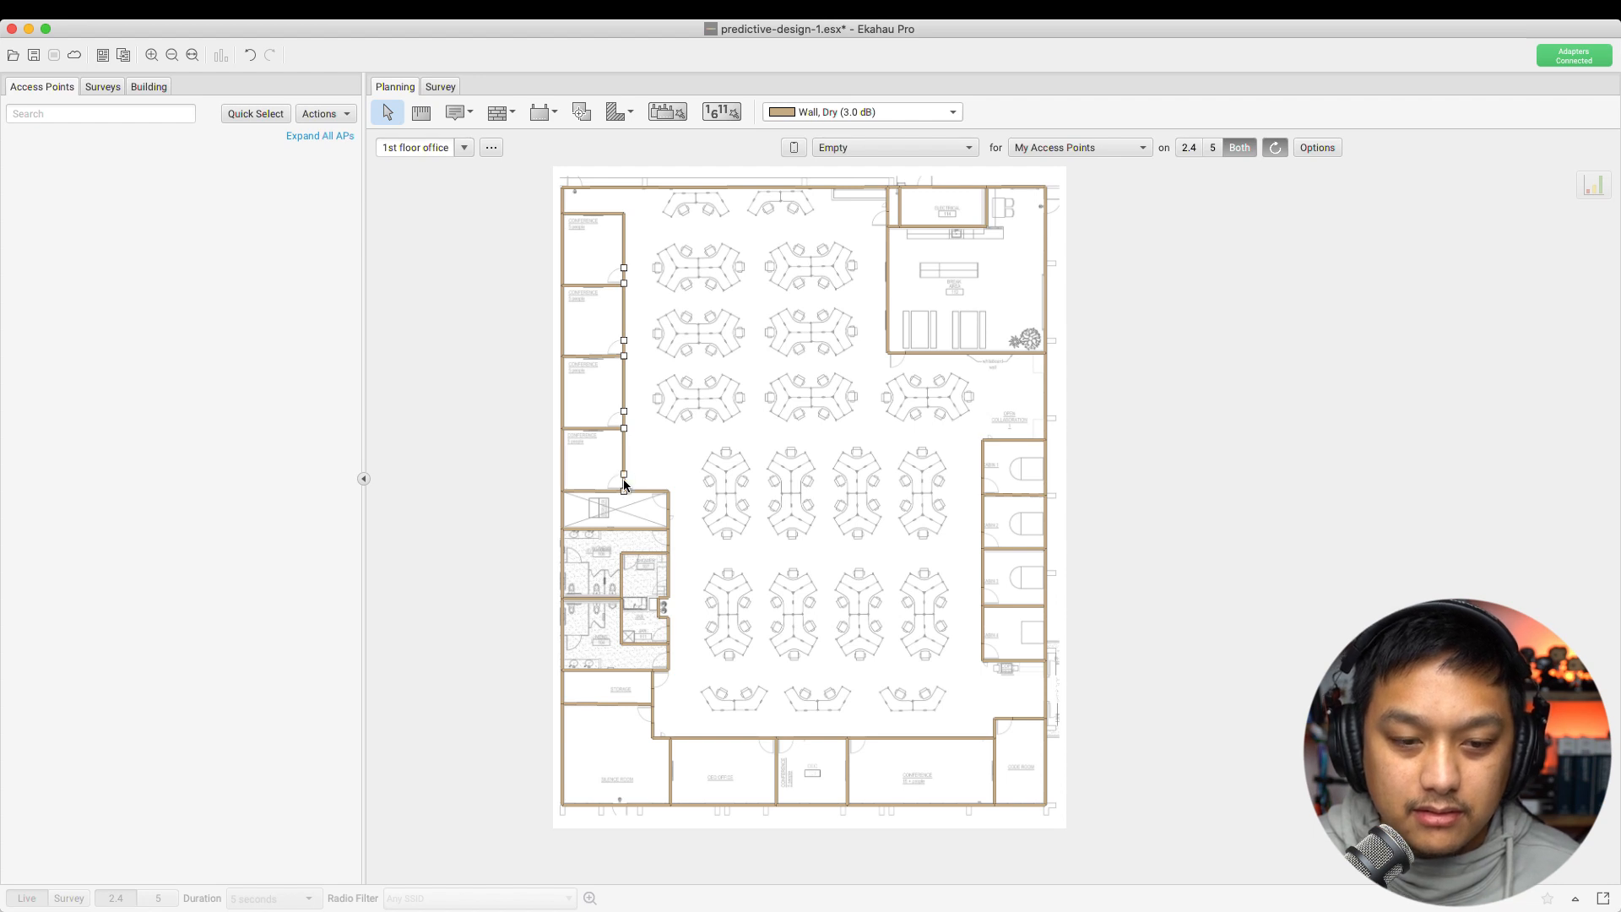
right_click(626, 278)
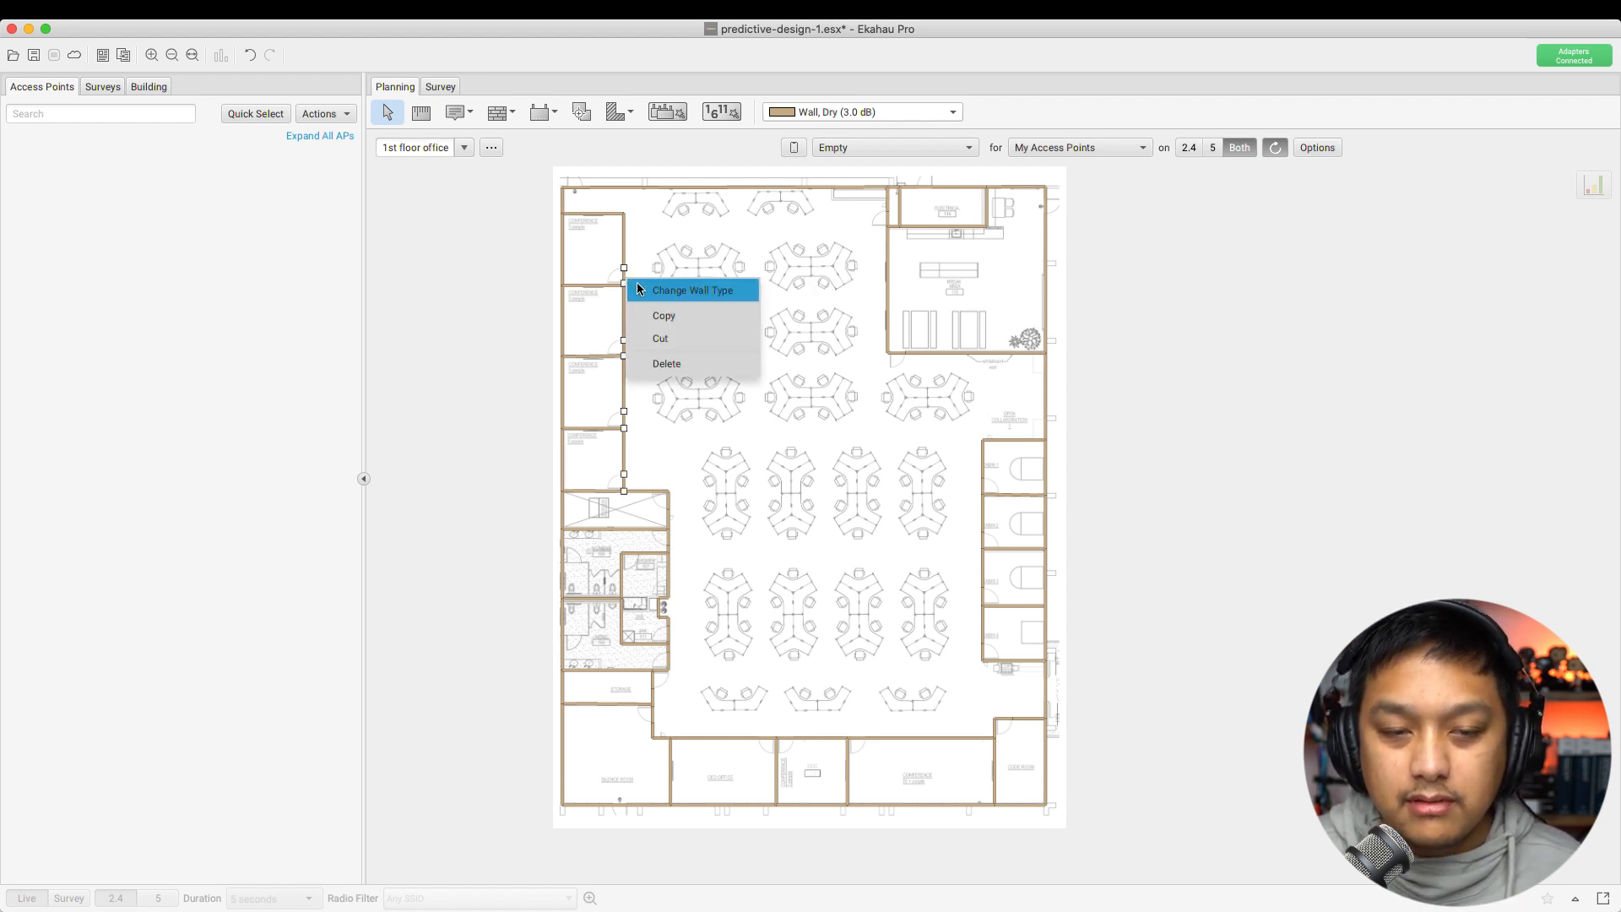
click(640, 288)
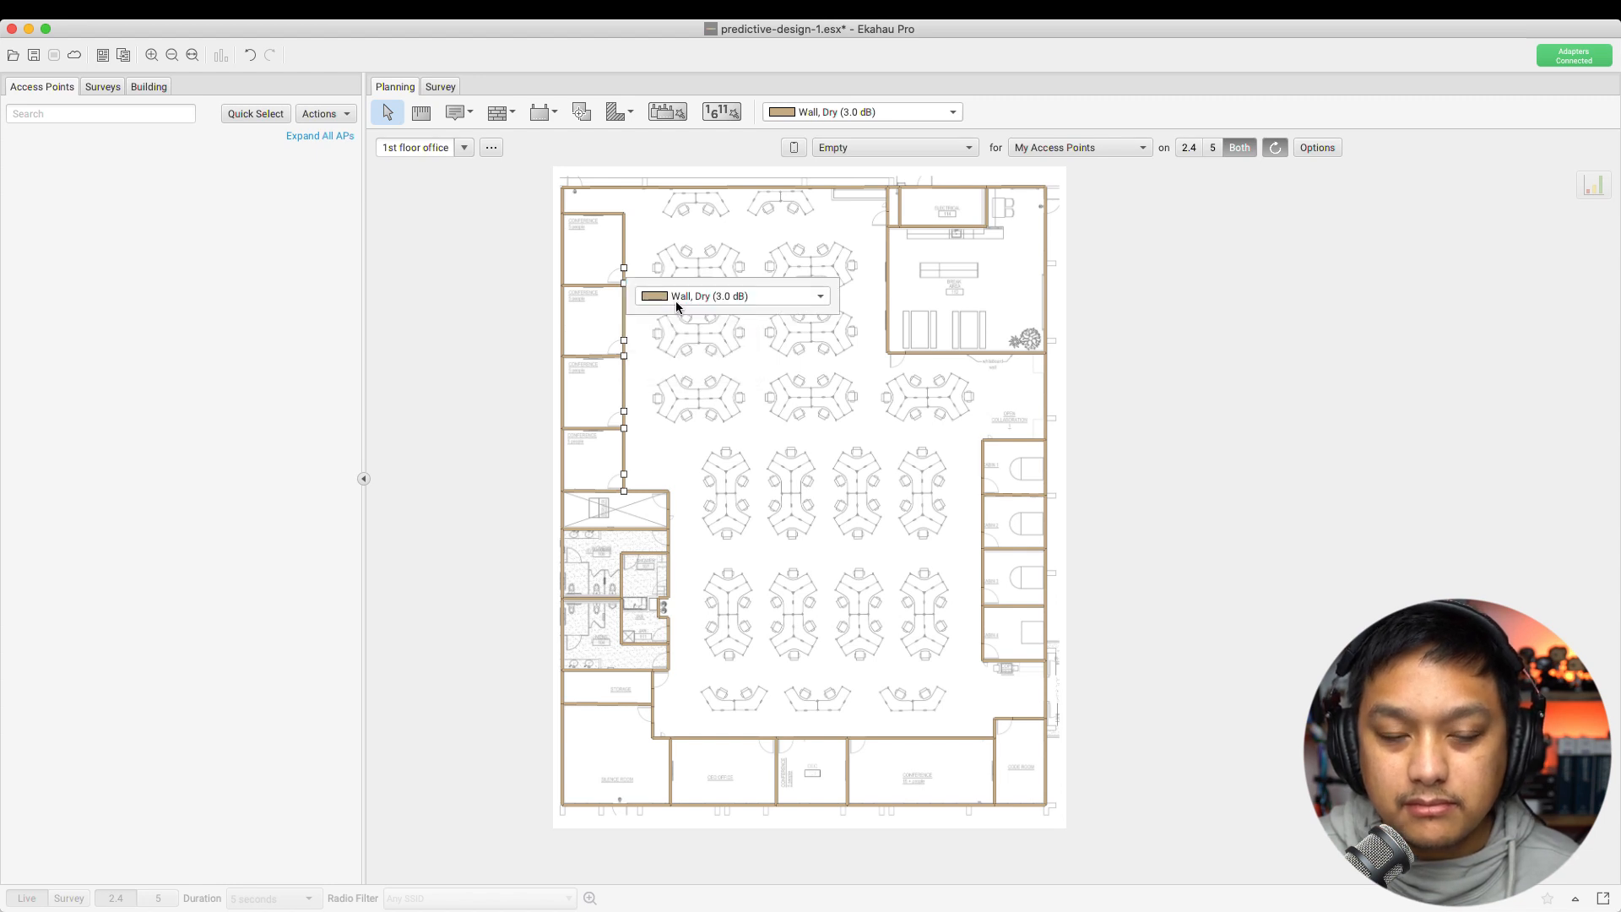
click(676, 300)
scroll(715, 463, down, 5)
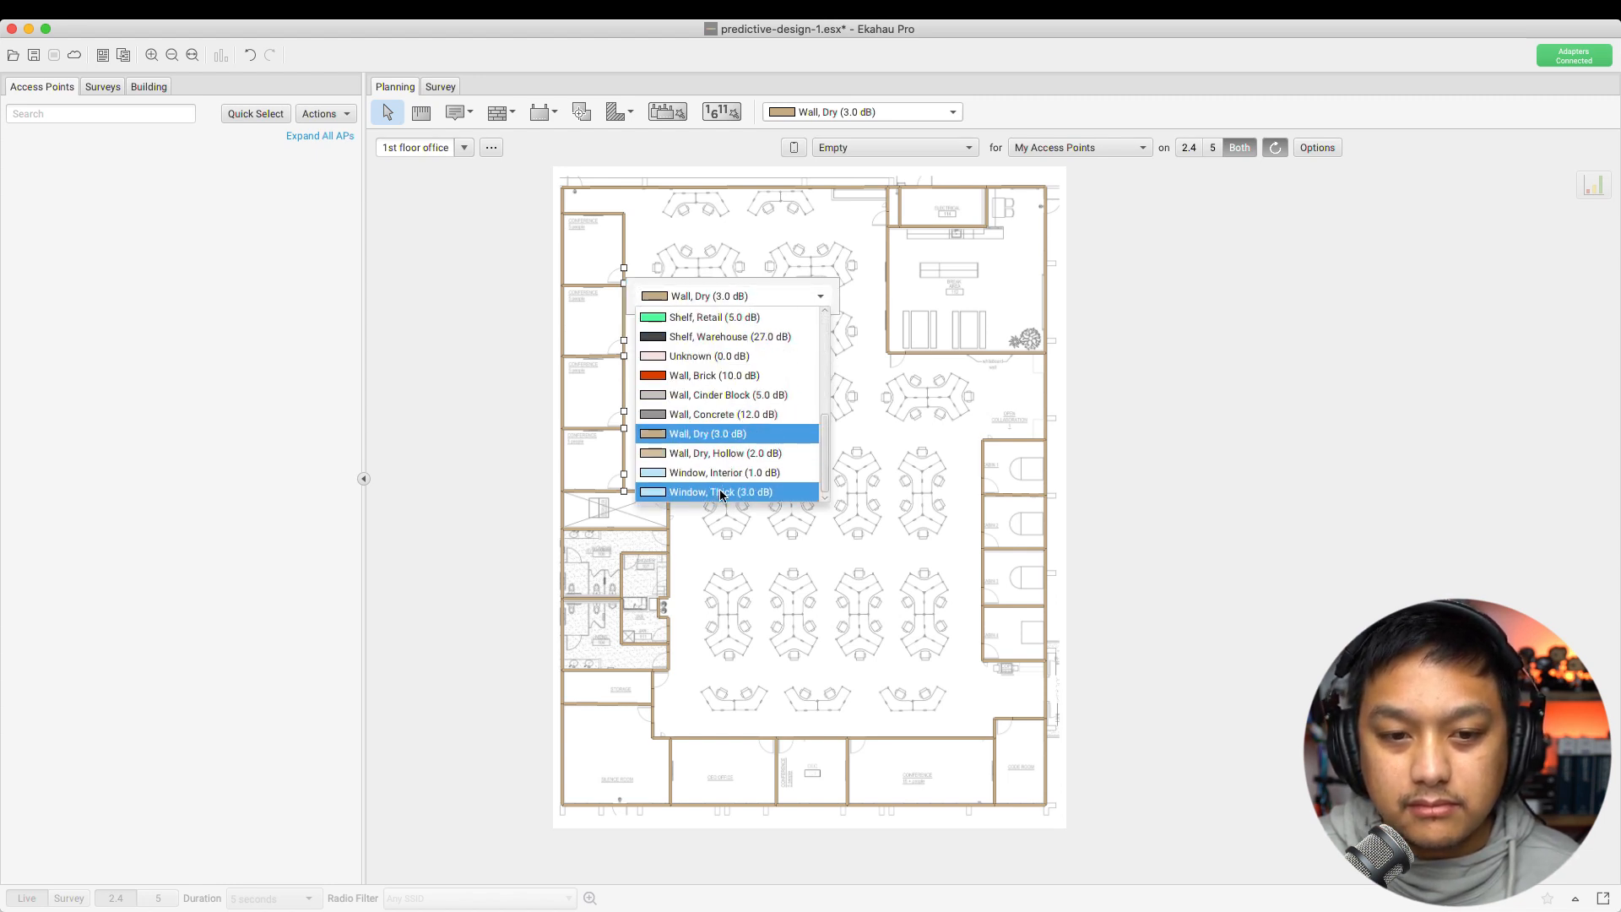
click(720, 475)
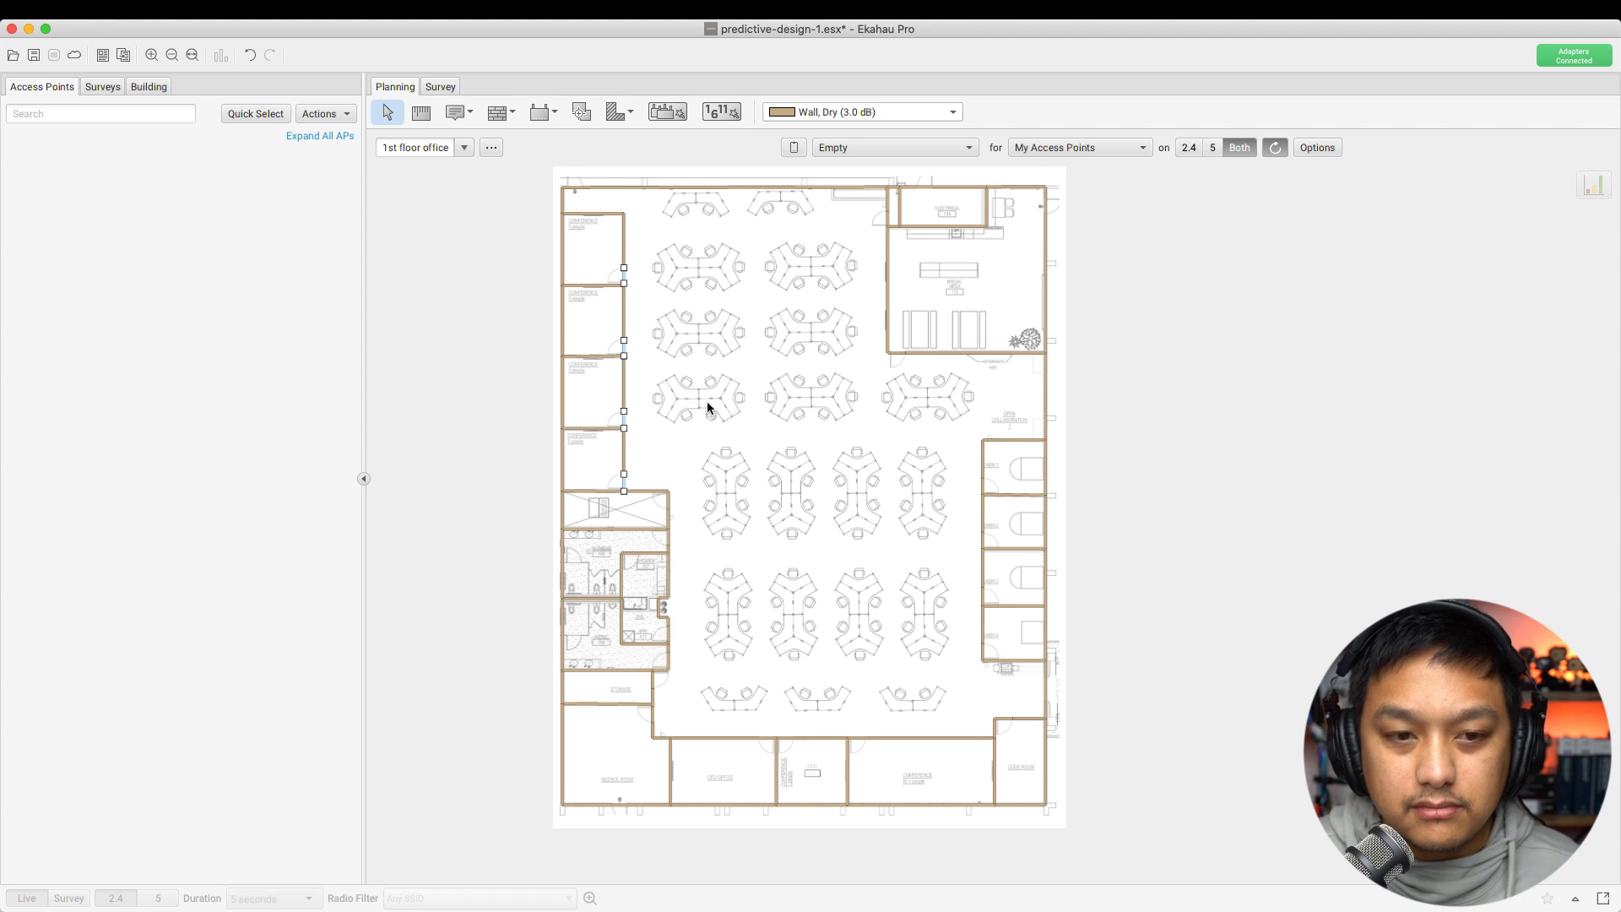
Change the selected entrance segments to Door, Interior Office (4.0 dB)
right_click(624, 279)
click(686, 287)
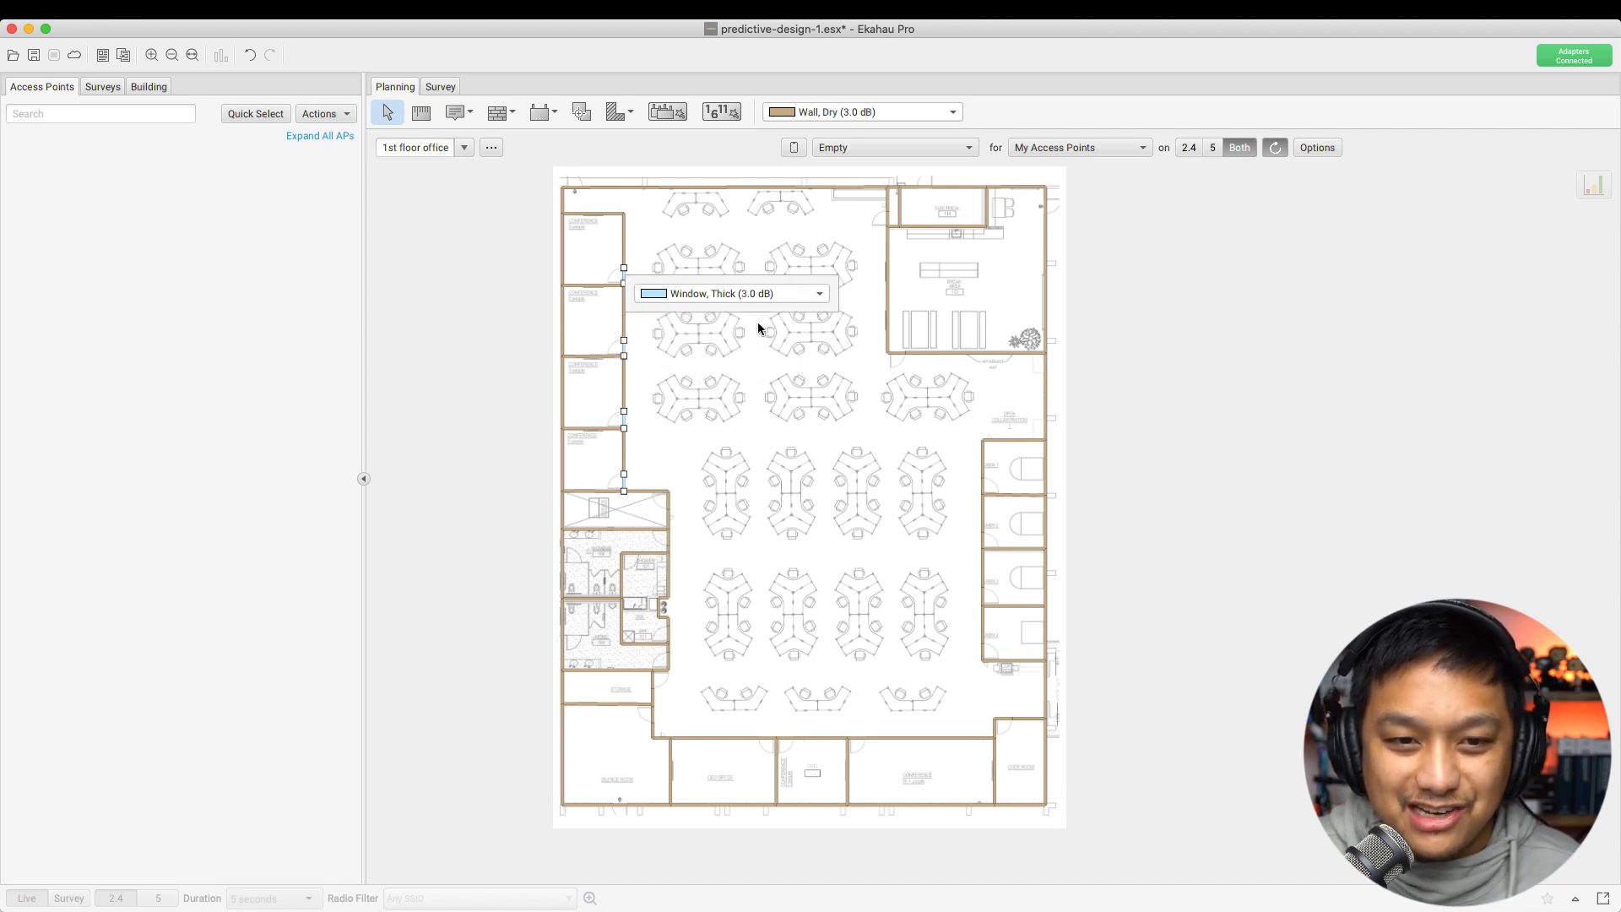
click(742, 290)
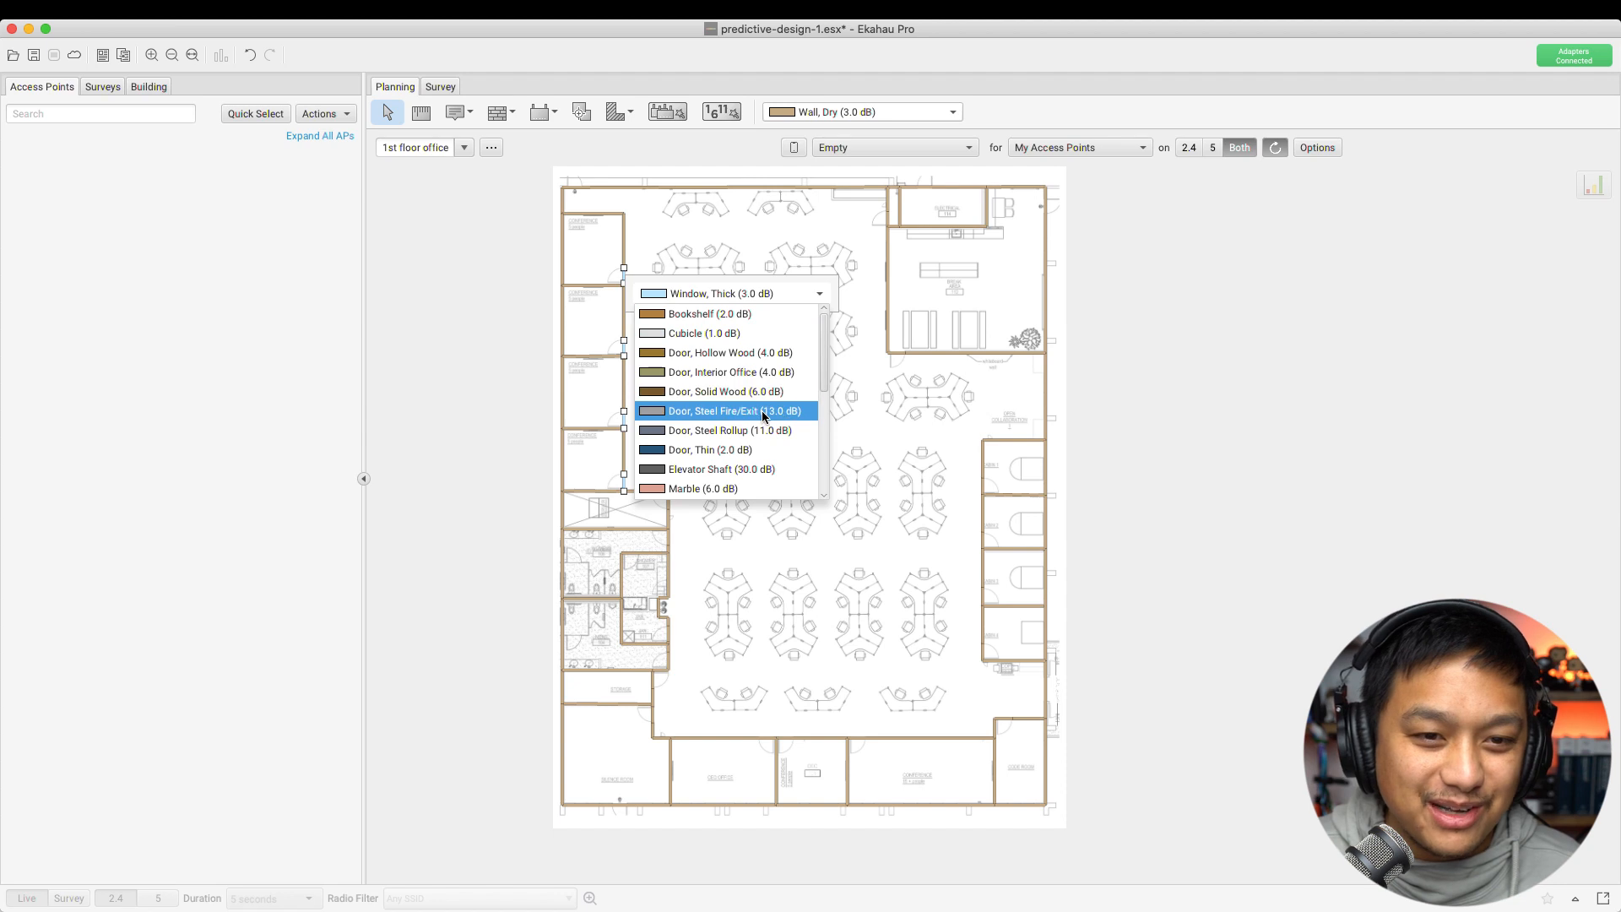
click(740, 373)
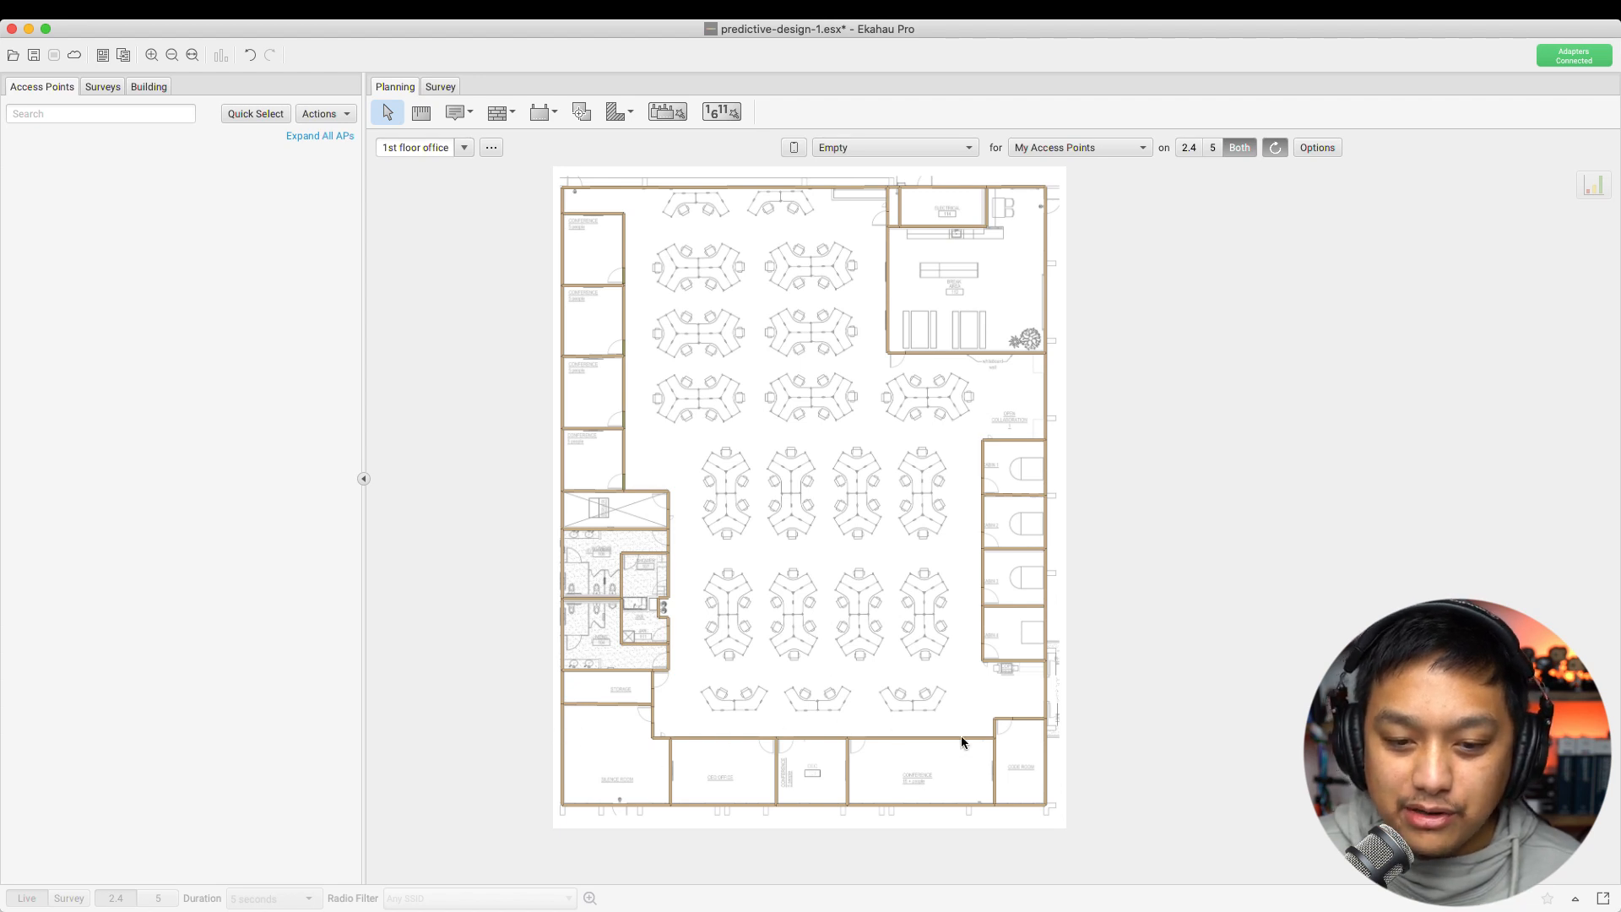
click(712, 738)
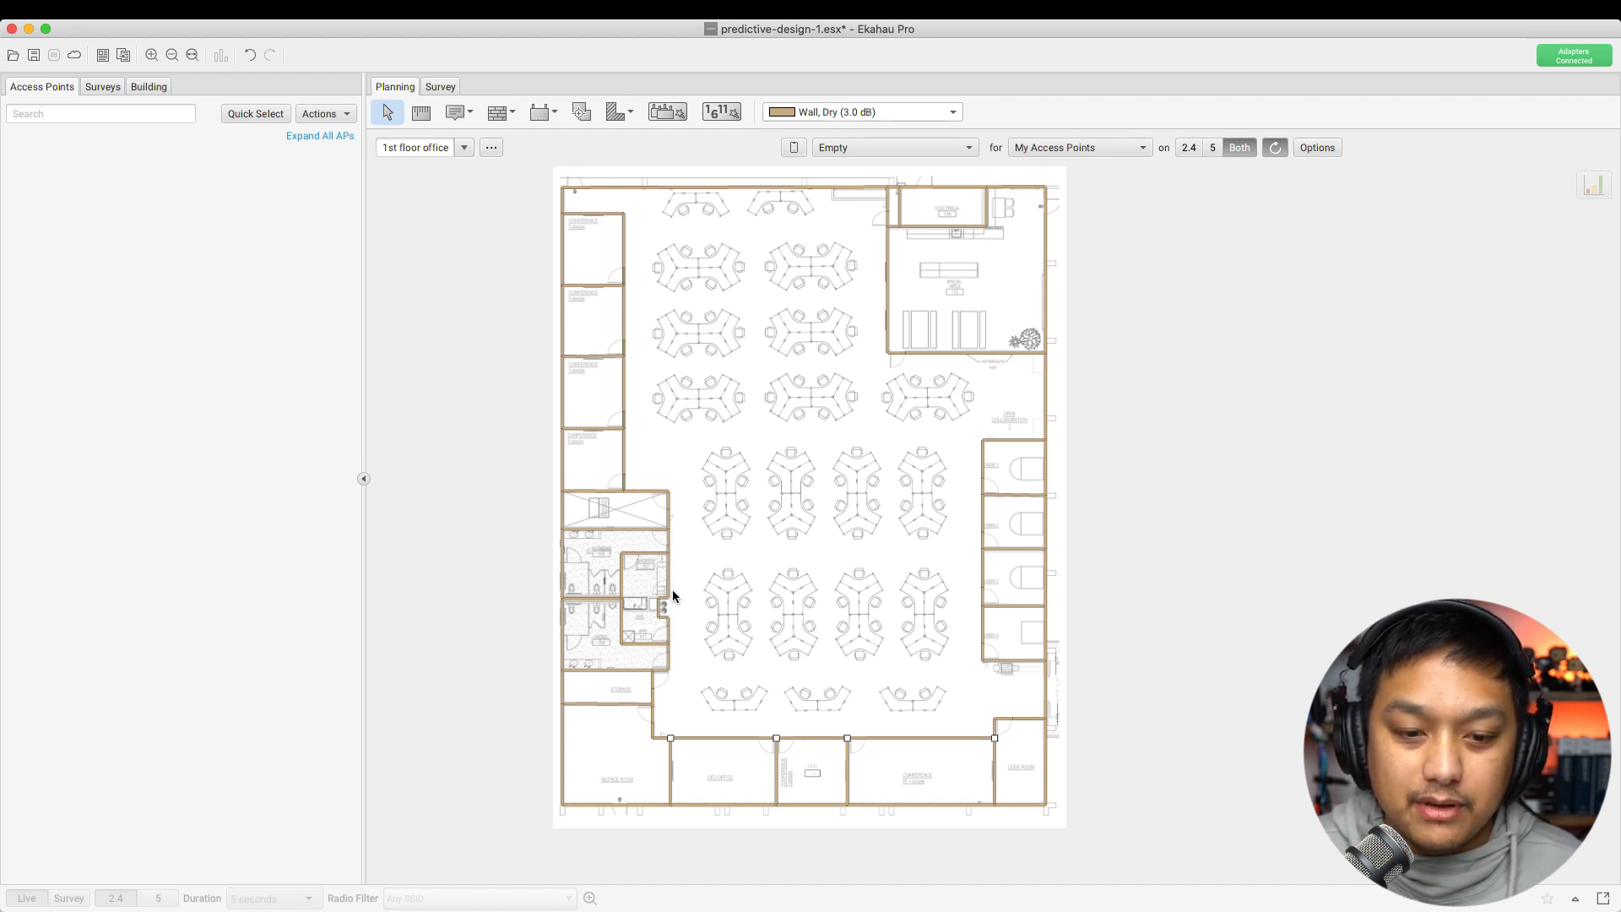
Change the wall above the bottom rooms from dry wall to Window, Thick (3.0 dB)
right_click(721, 738)
click(789, 749)
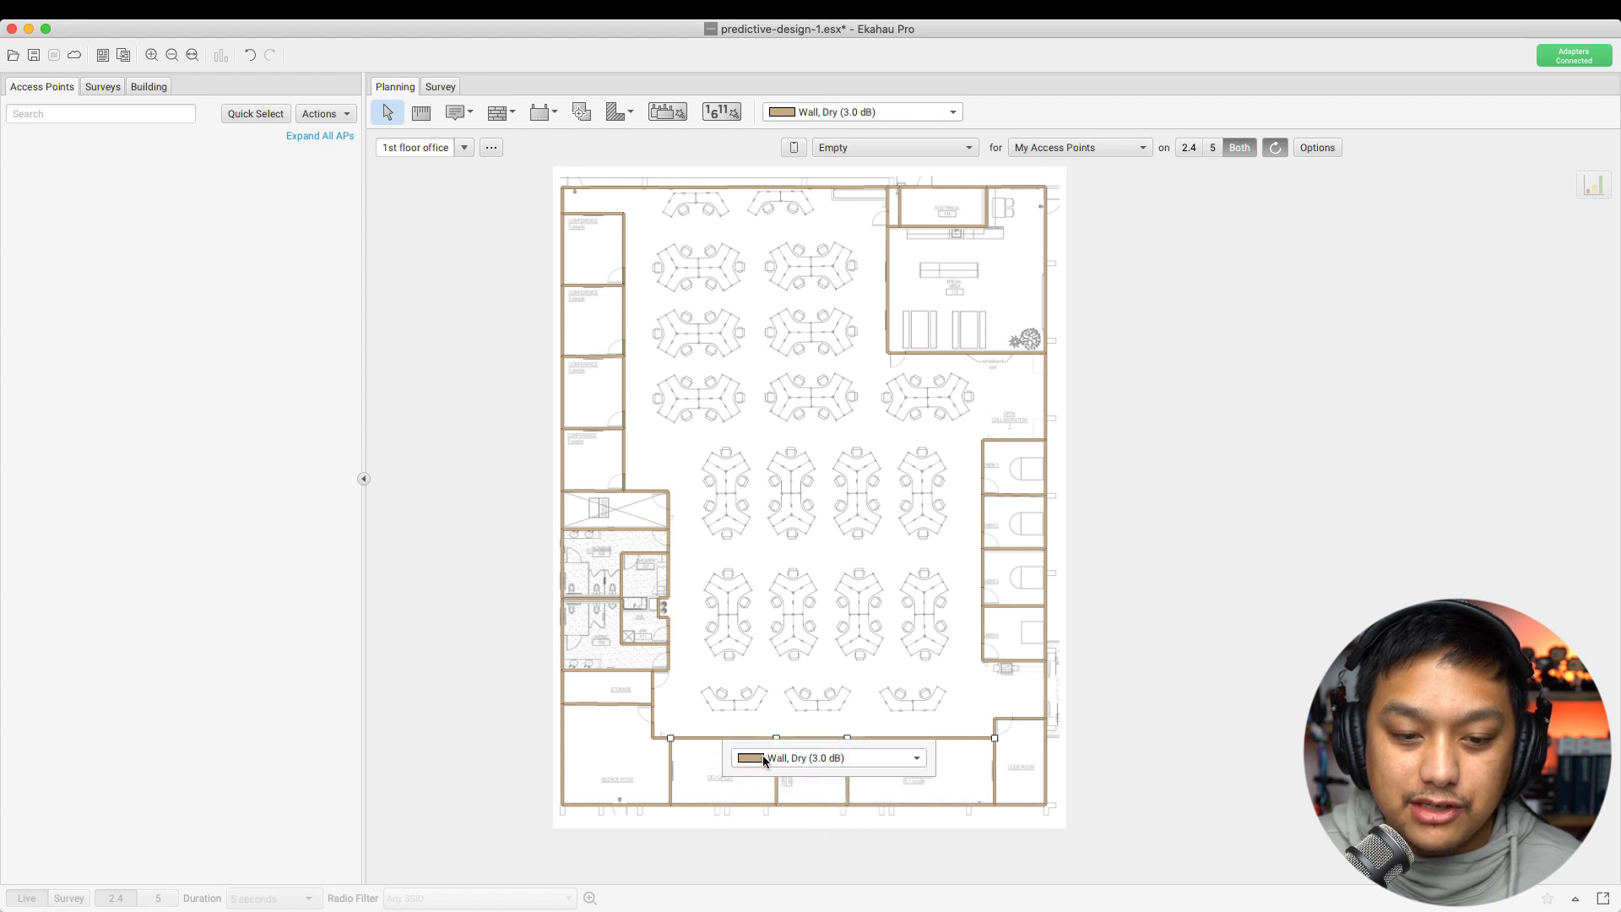
click(824, 761)
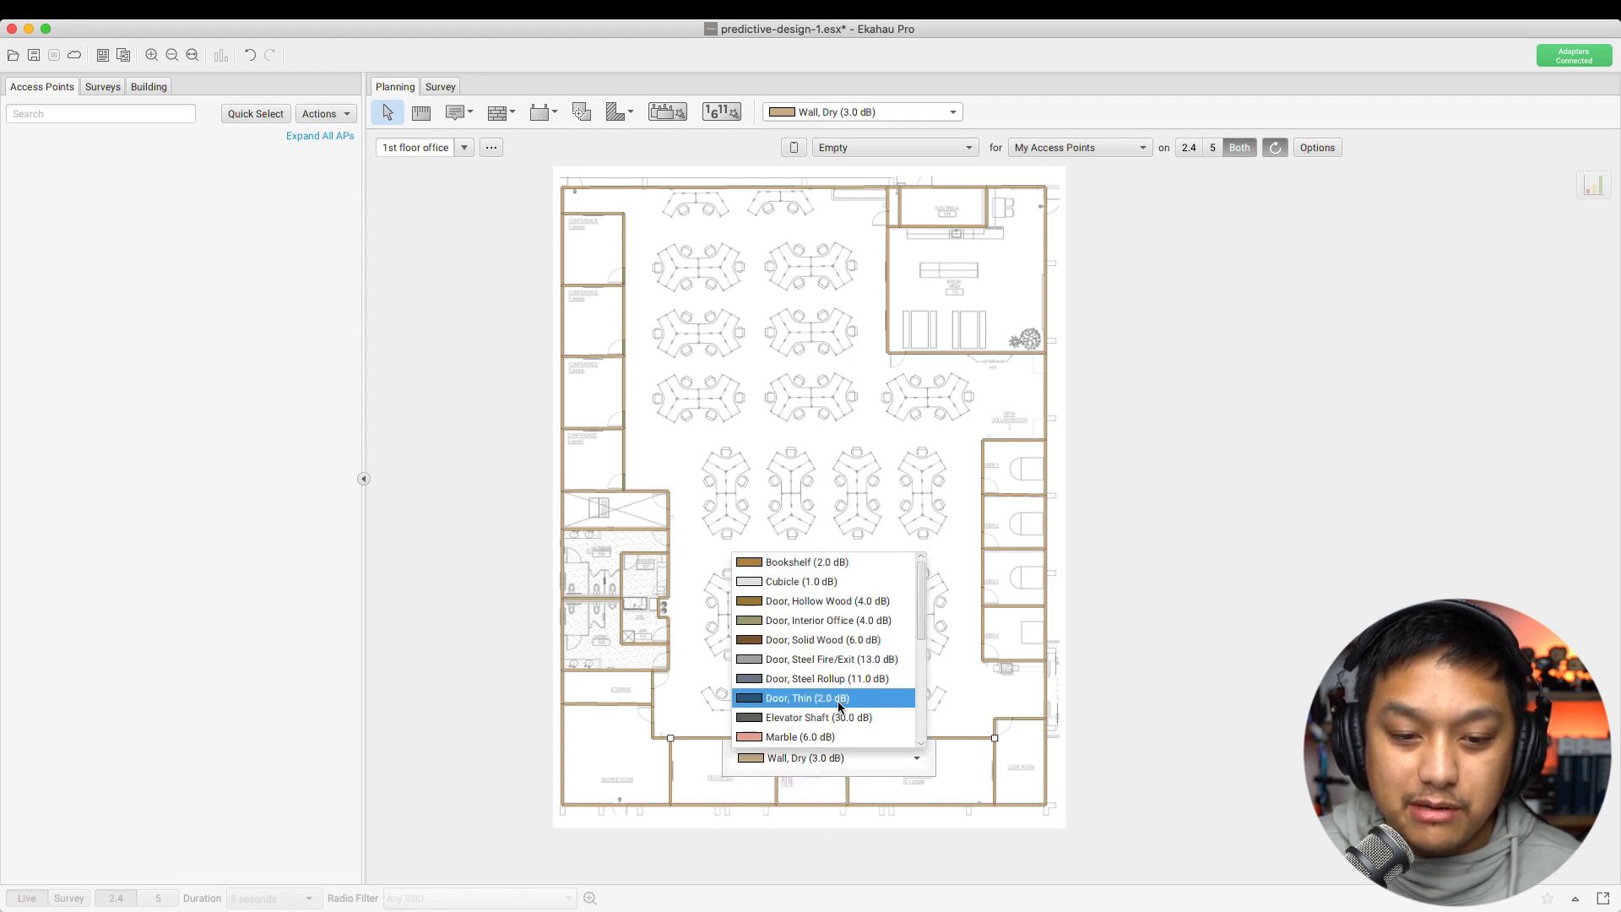
scroll(824, 700, down, 3)
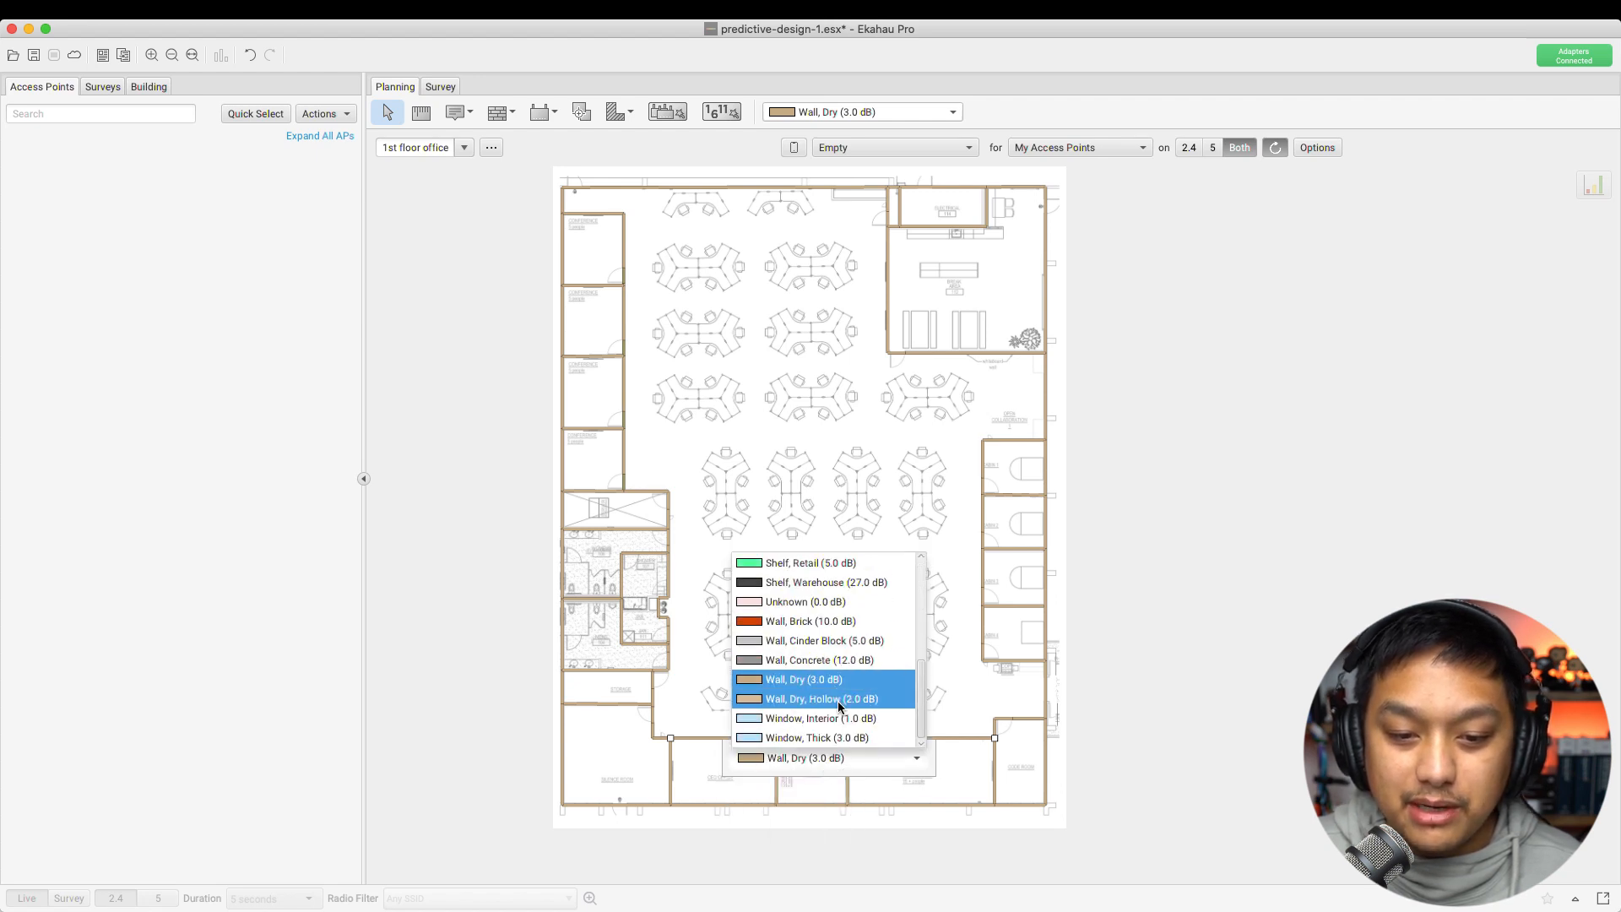
click(773, 739)
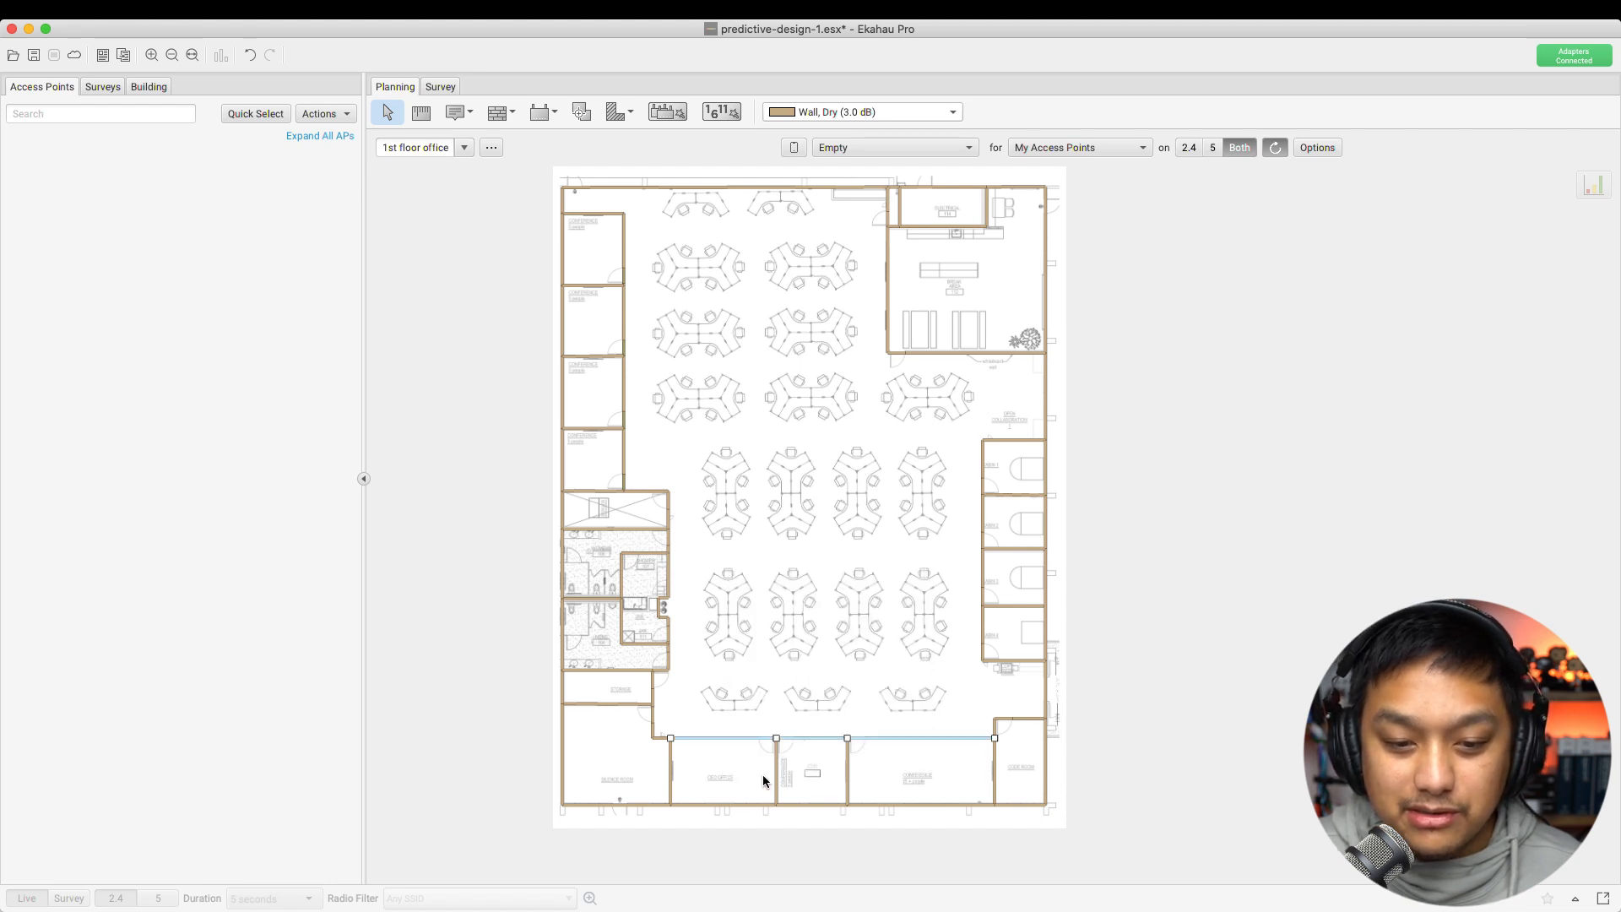
click(731, 795)
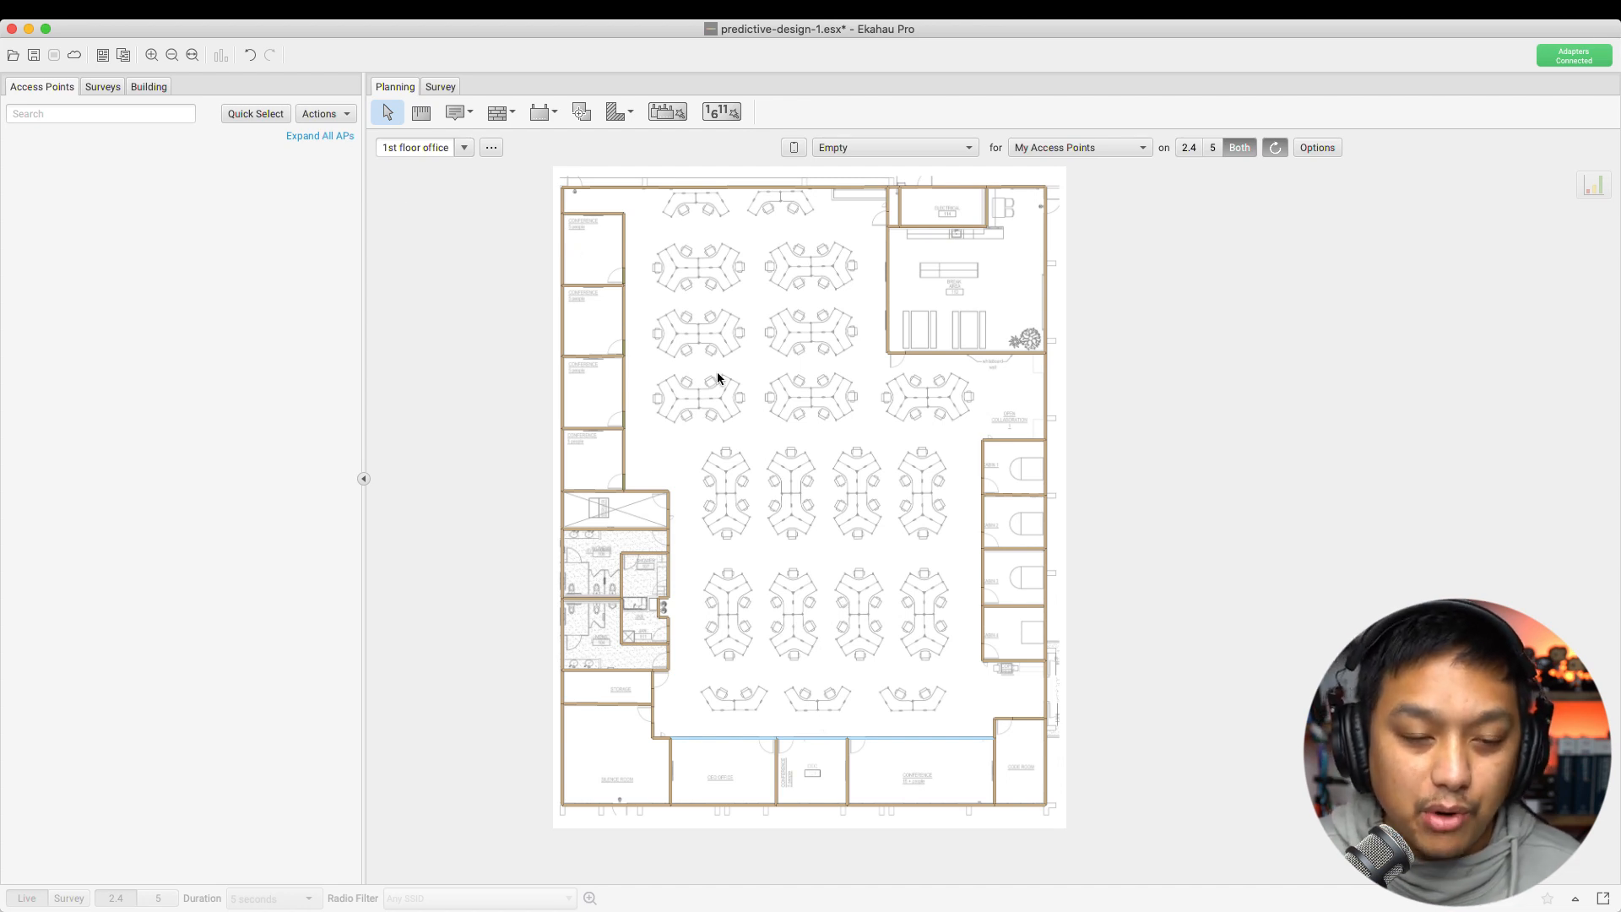
Select both adjacent window segments and confirm they stay Window, Thick
click(910, 740)
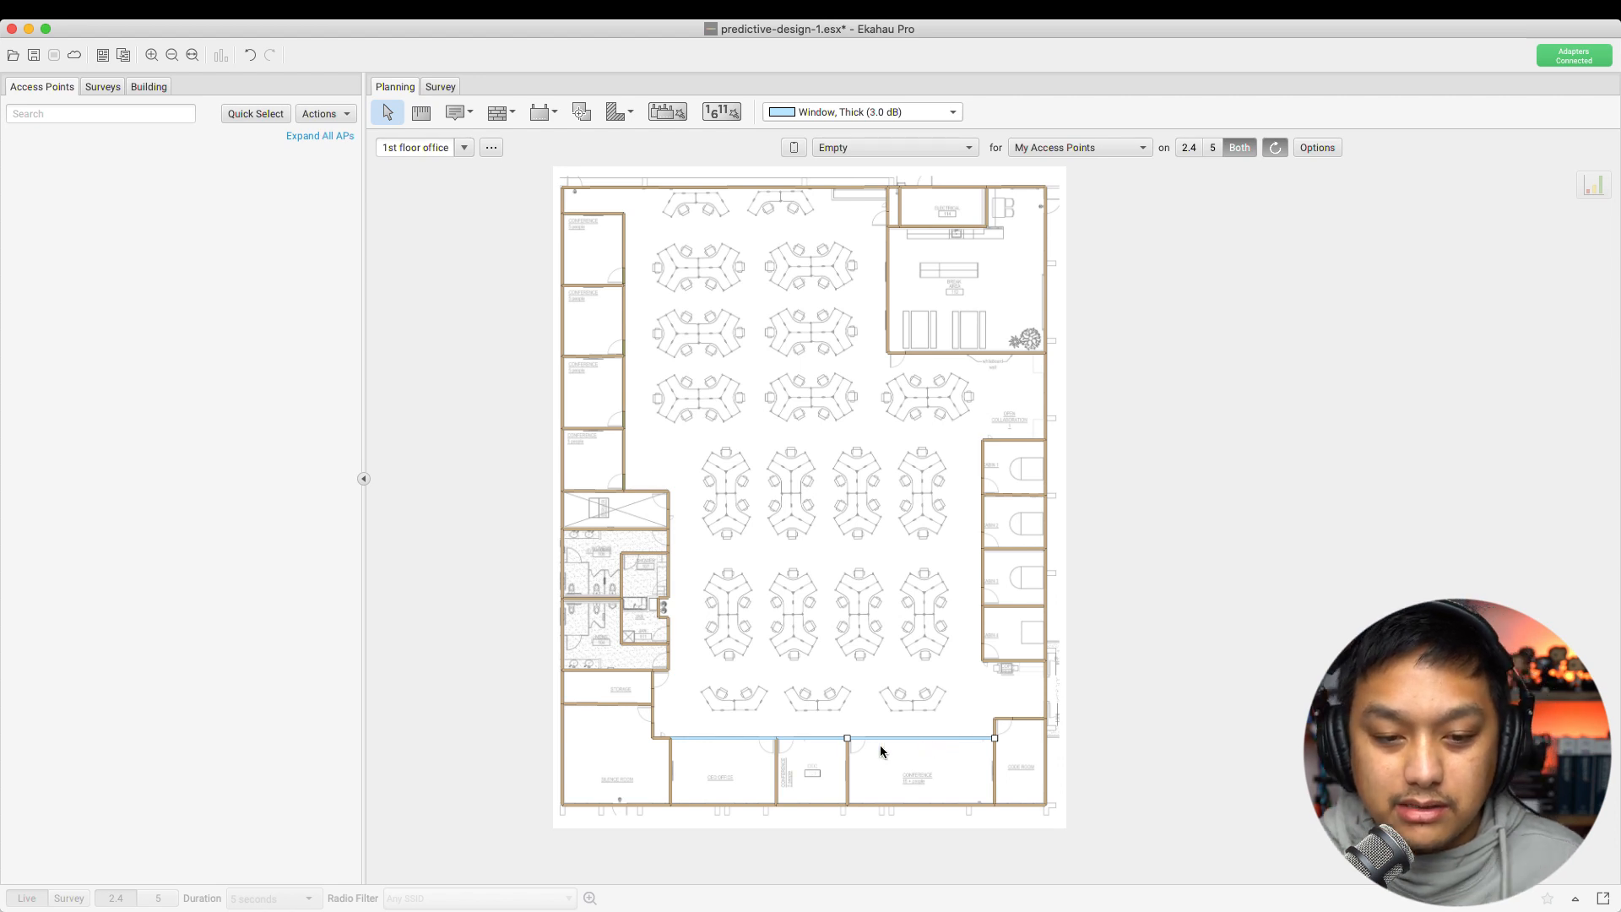
shift+click(812, 740)
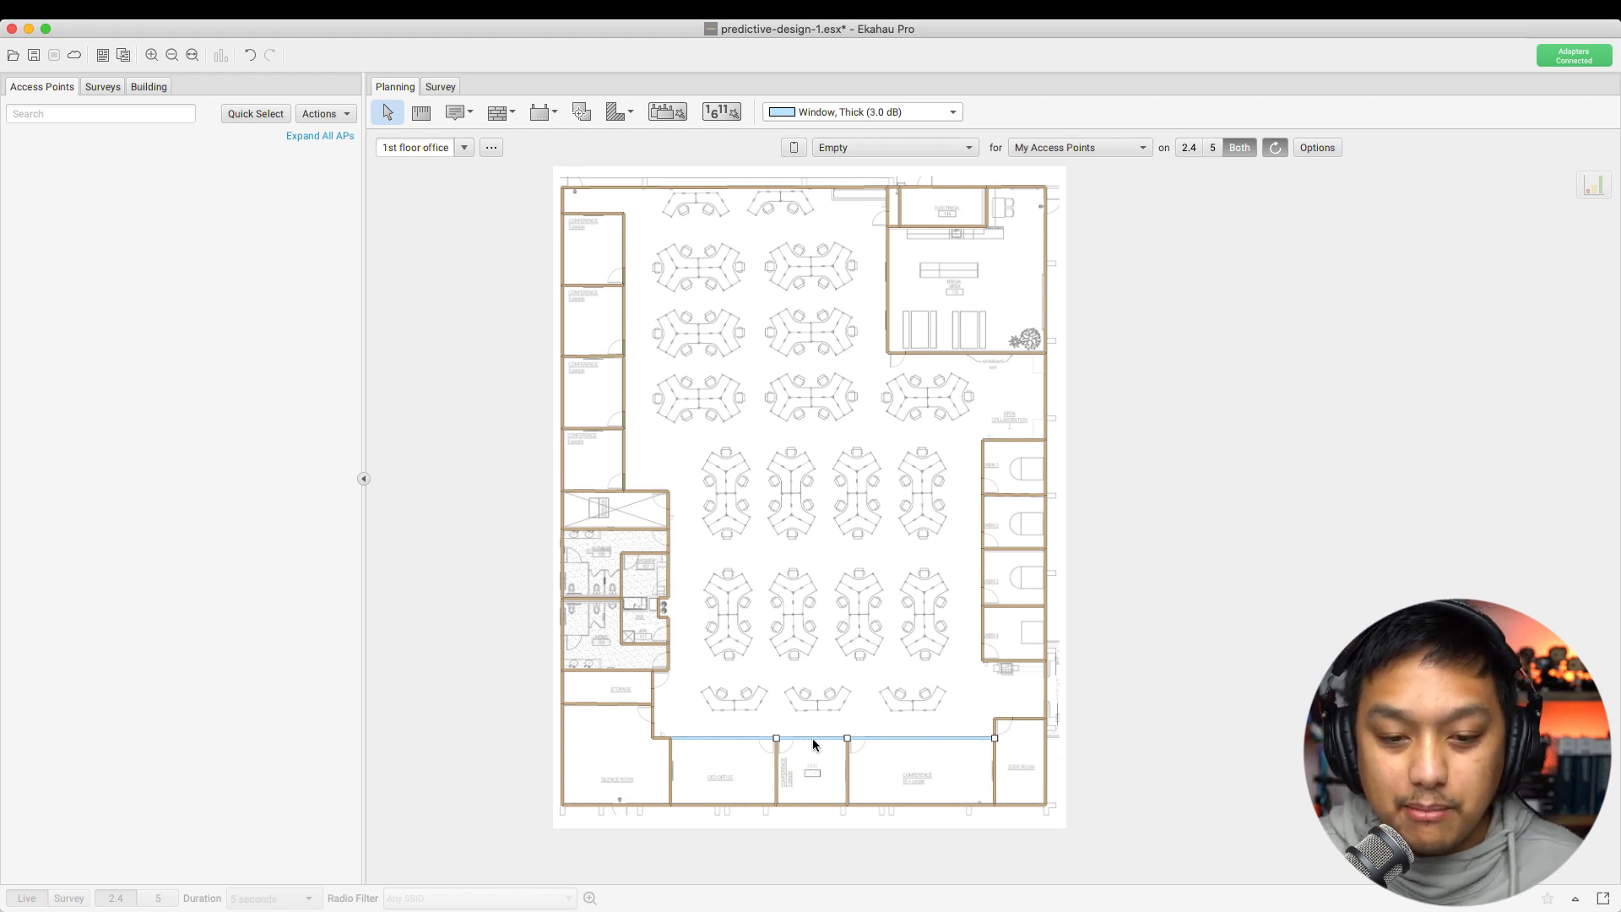
right_click(732, 745)
click(754, 751)
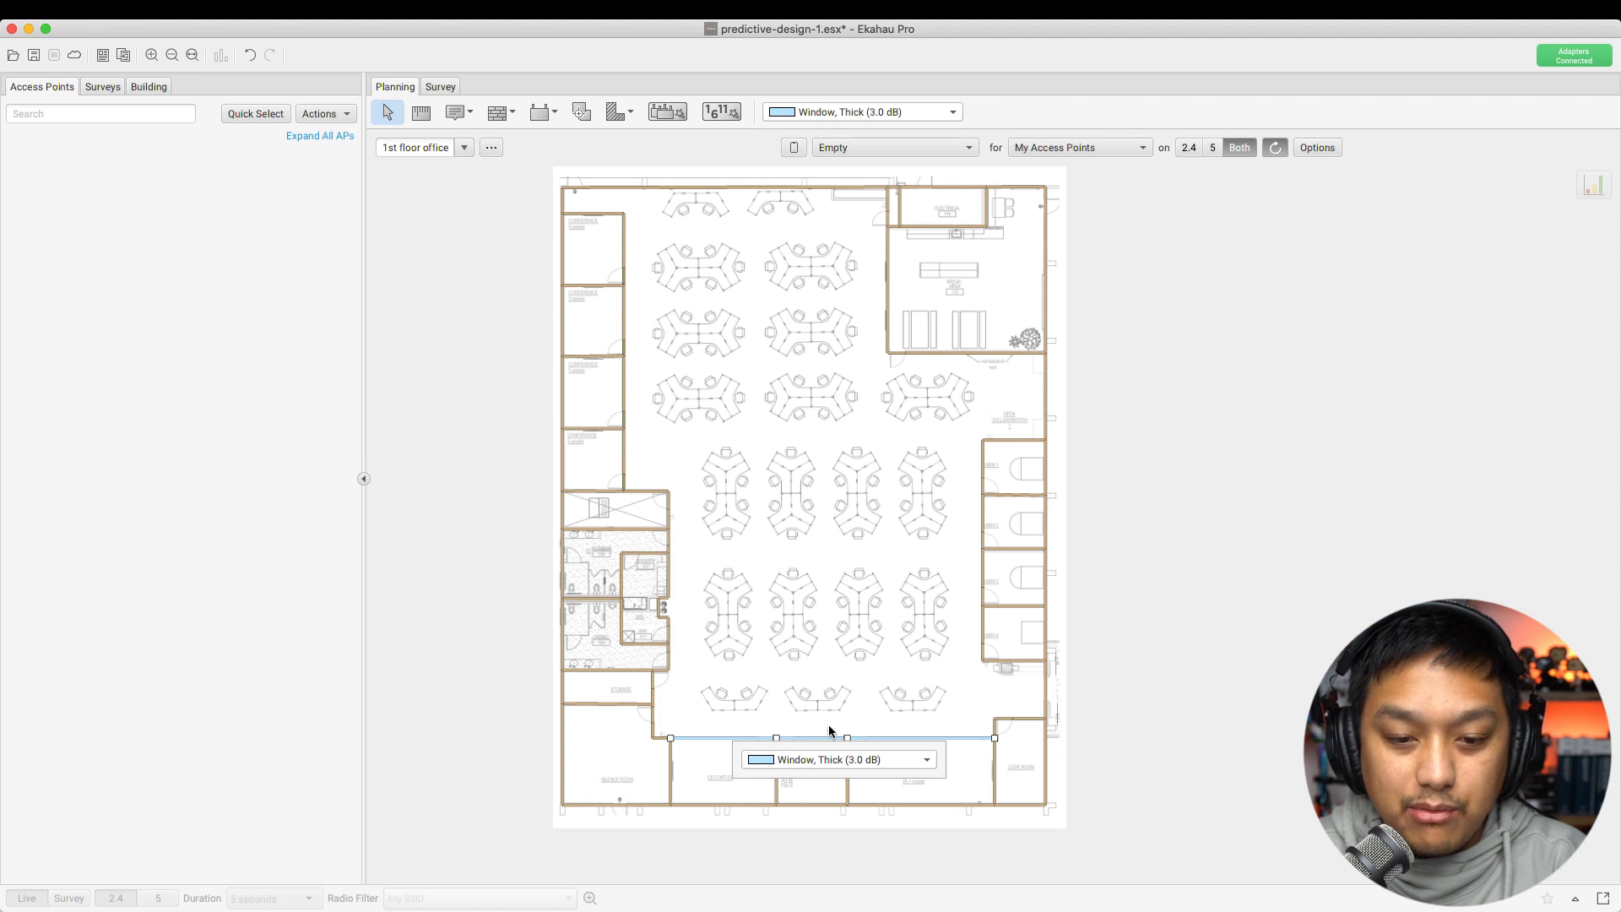
click(839, 758)
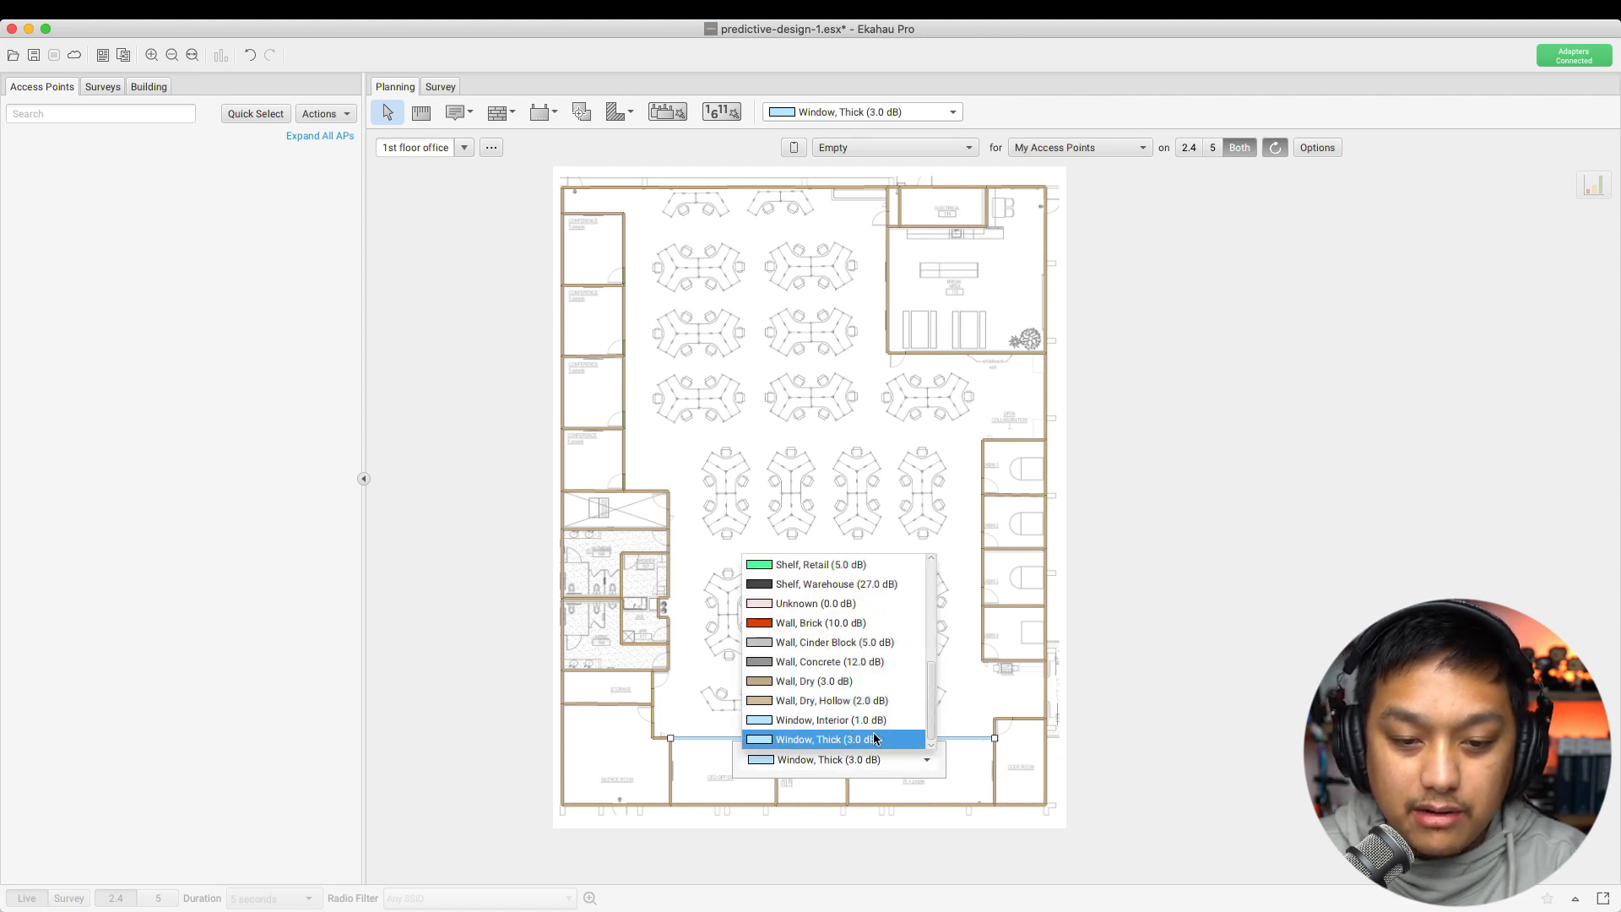
click(798, 726)
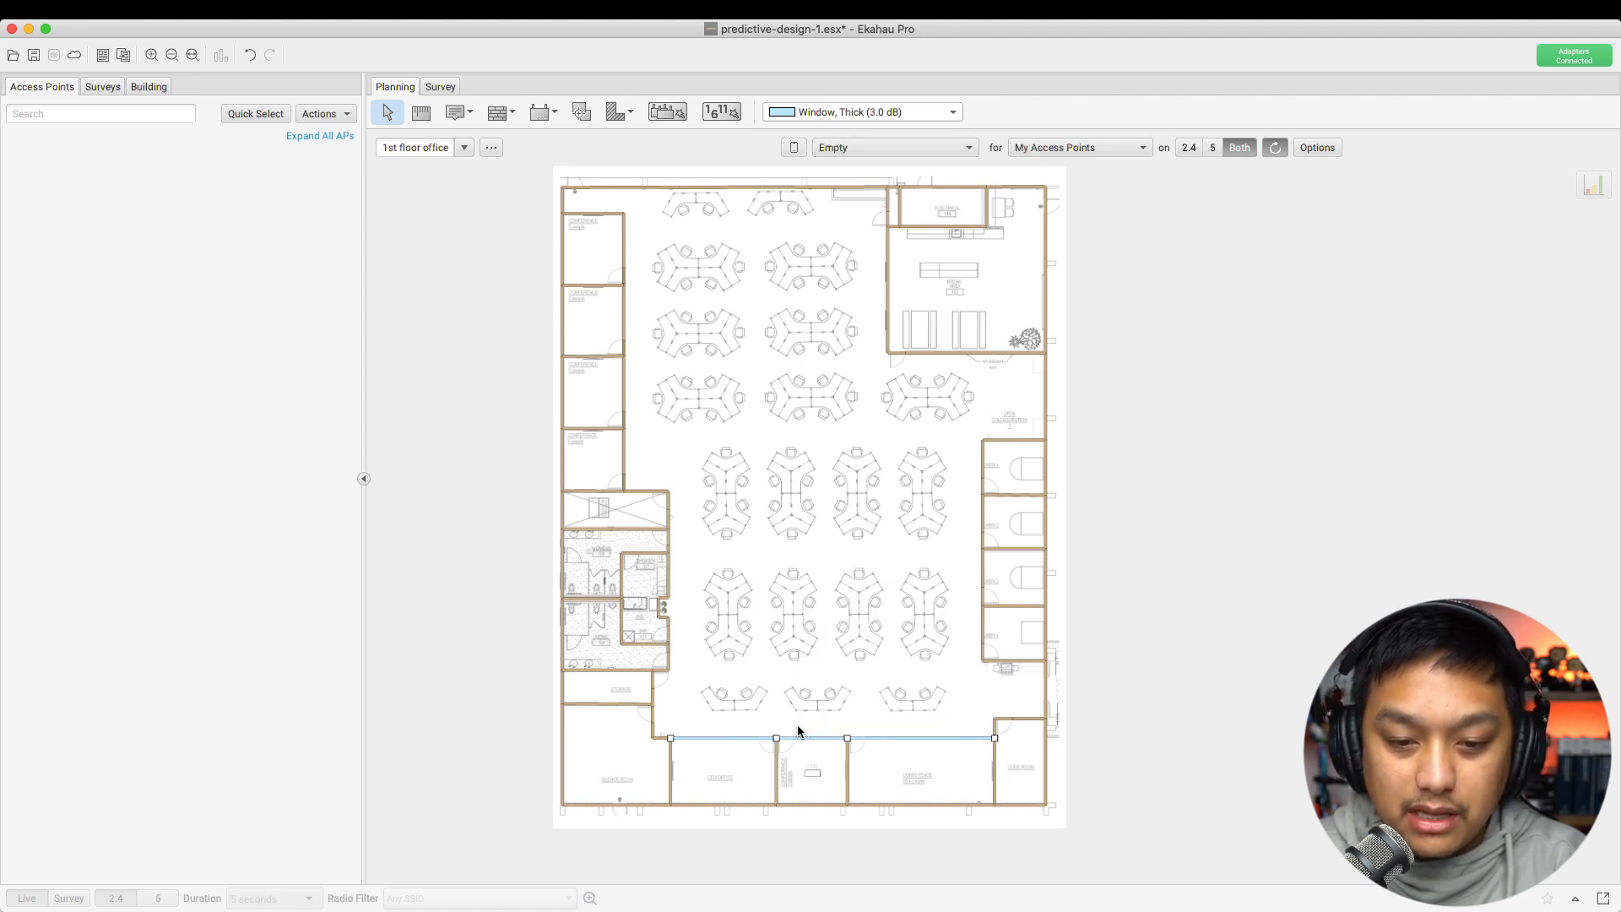
click(856, 697)
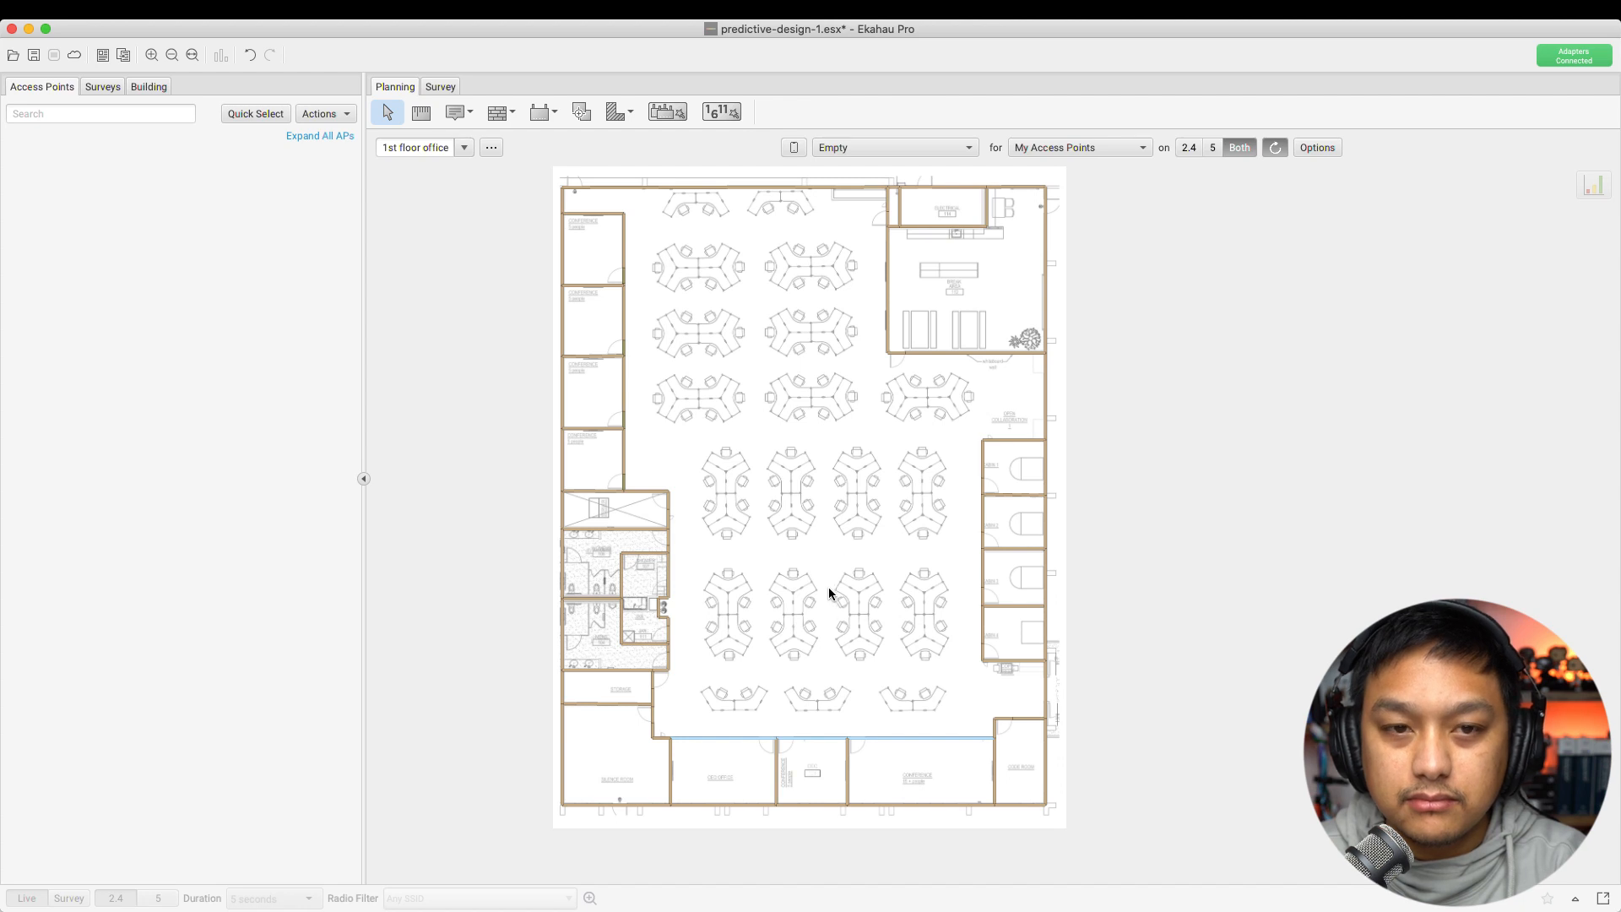
Confirm the left office's top wall remains Wall, Dry, then pick the Map Note tool
click(499, 115)
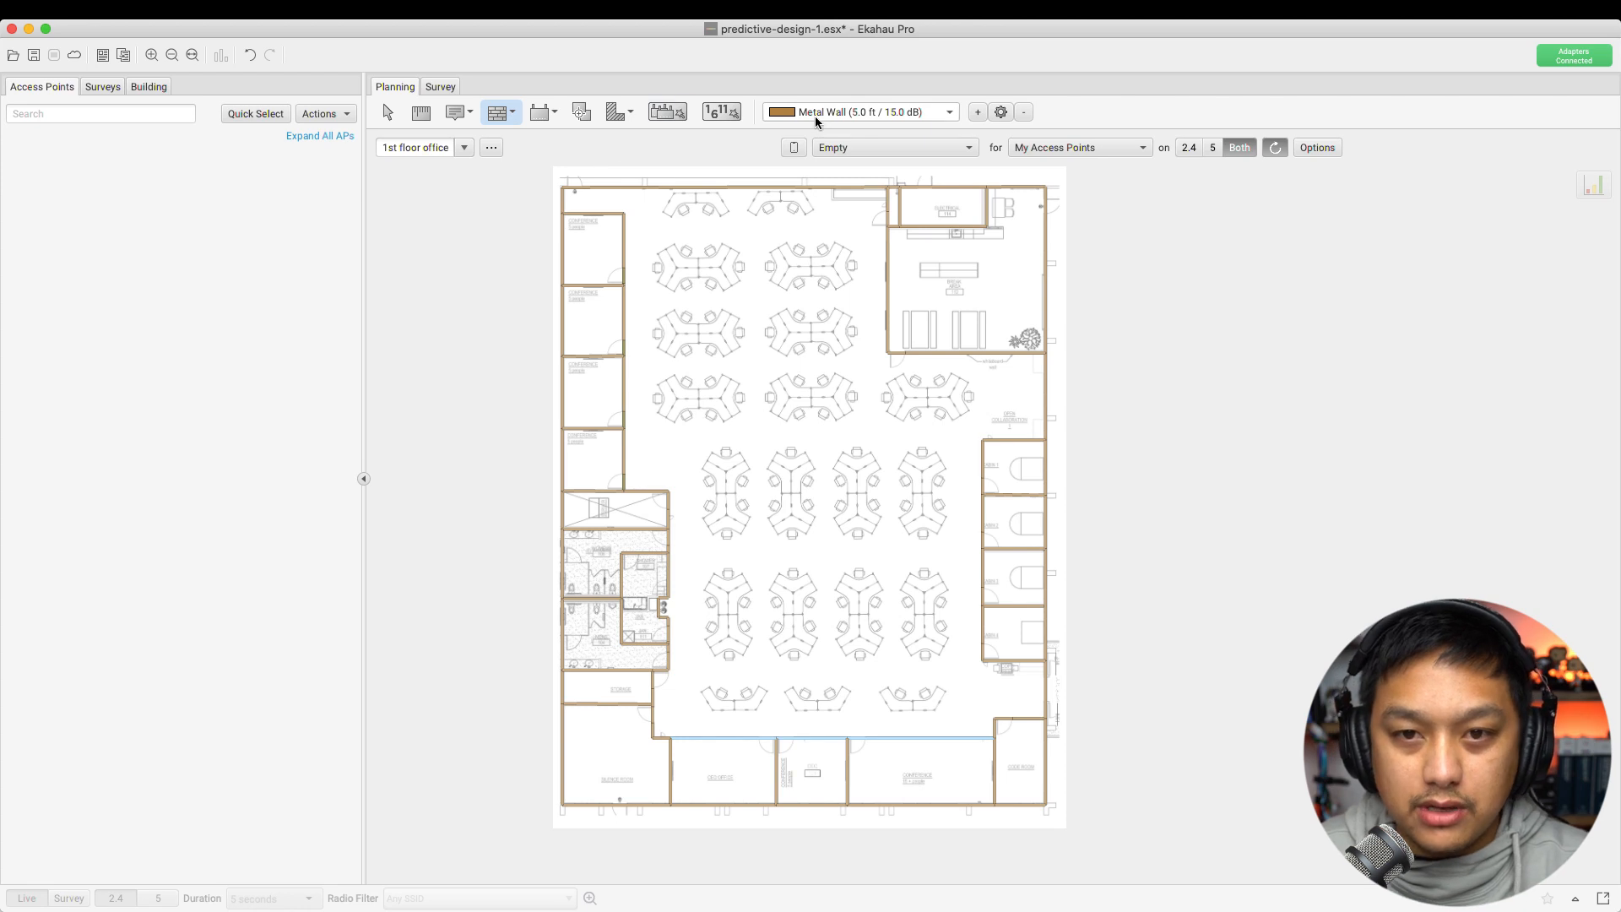
click(387, 112)
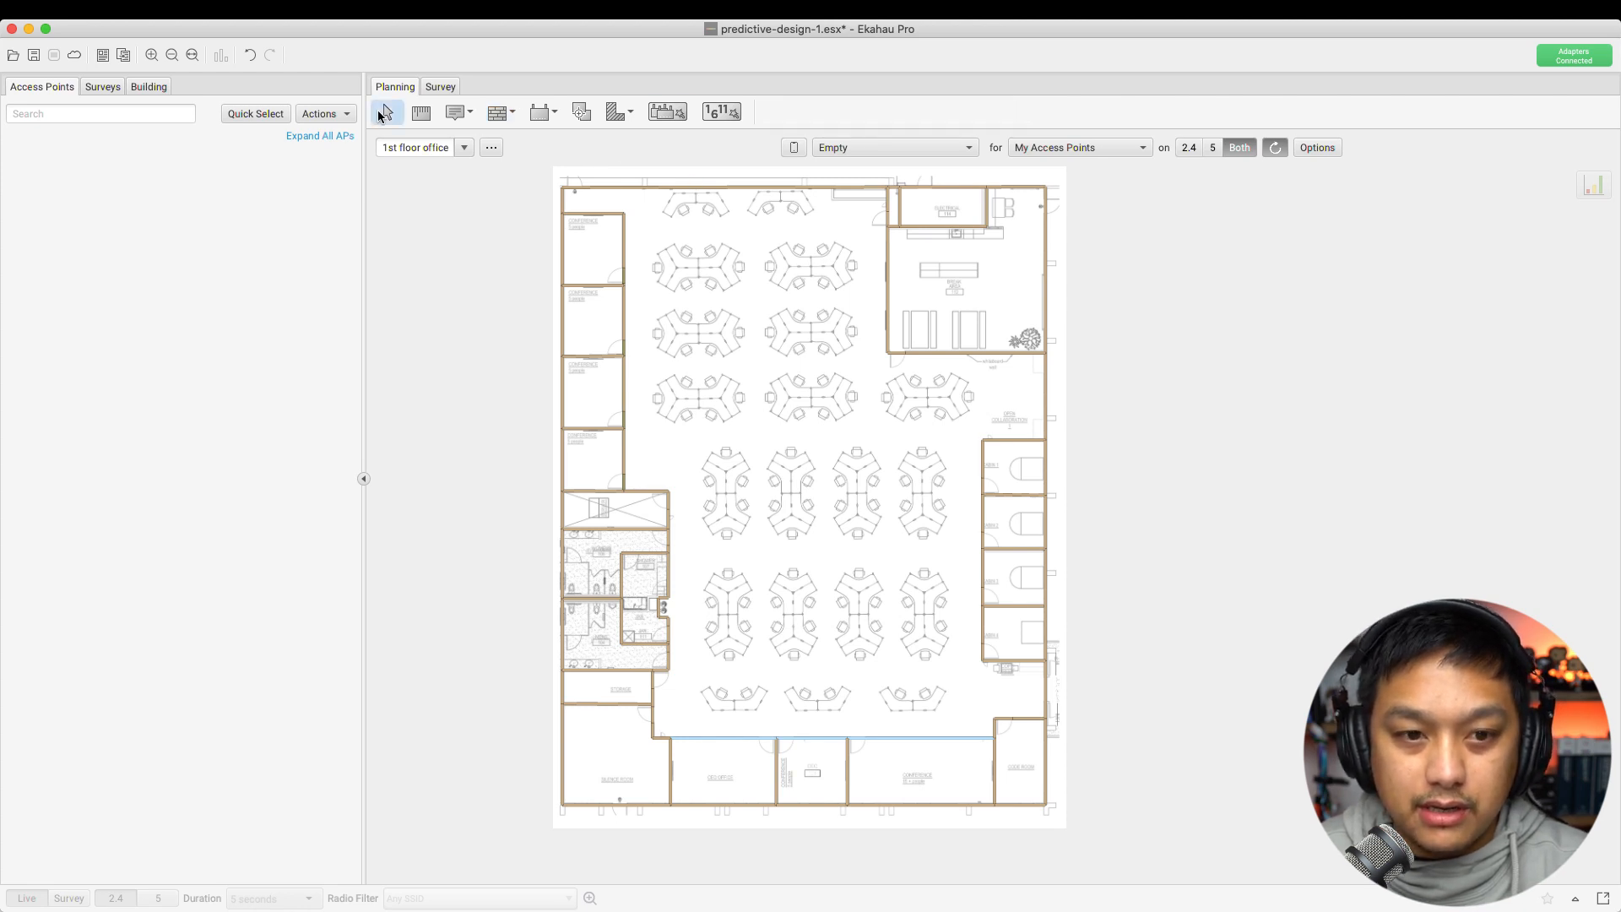
click(603, 214)
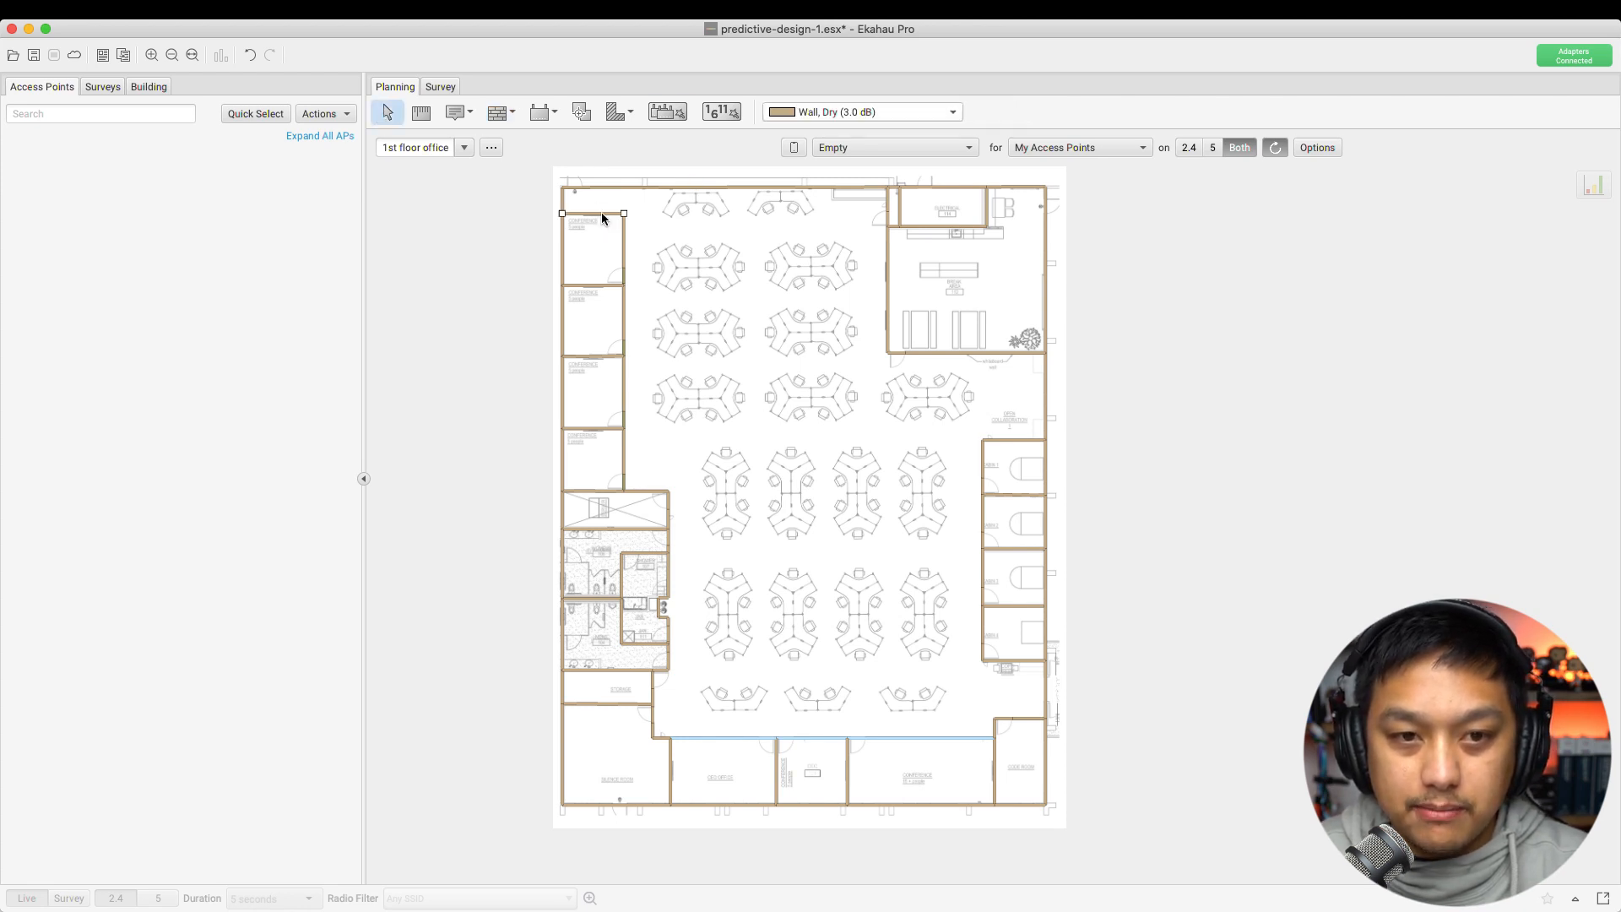
click(929, 113)
click(1054, 113)
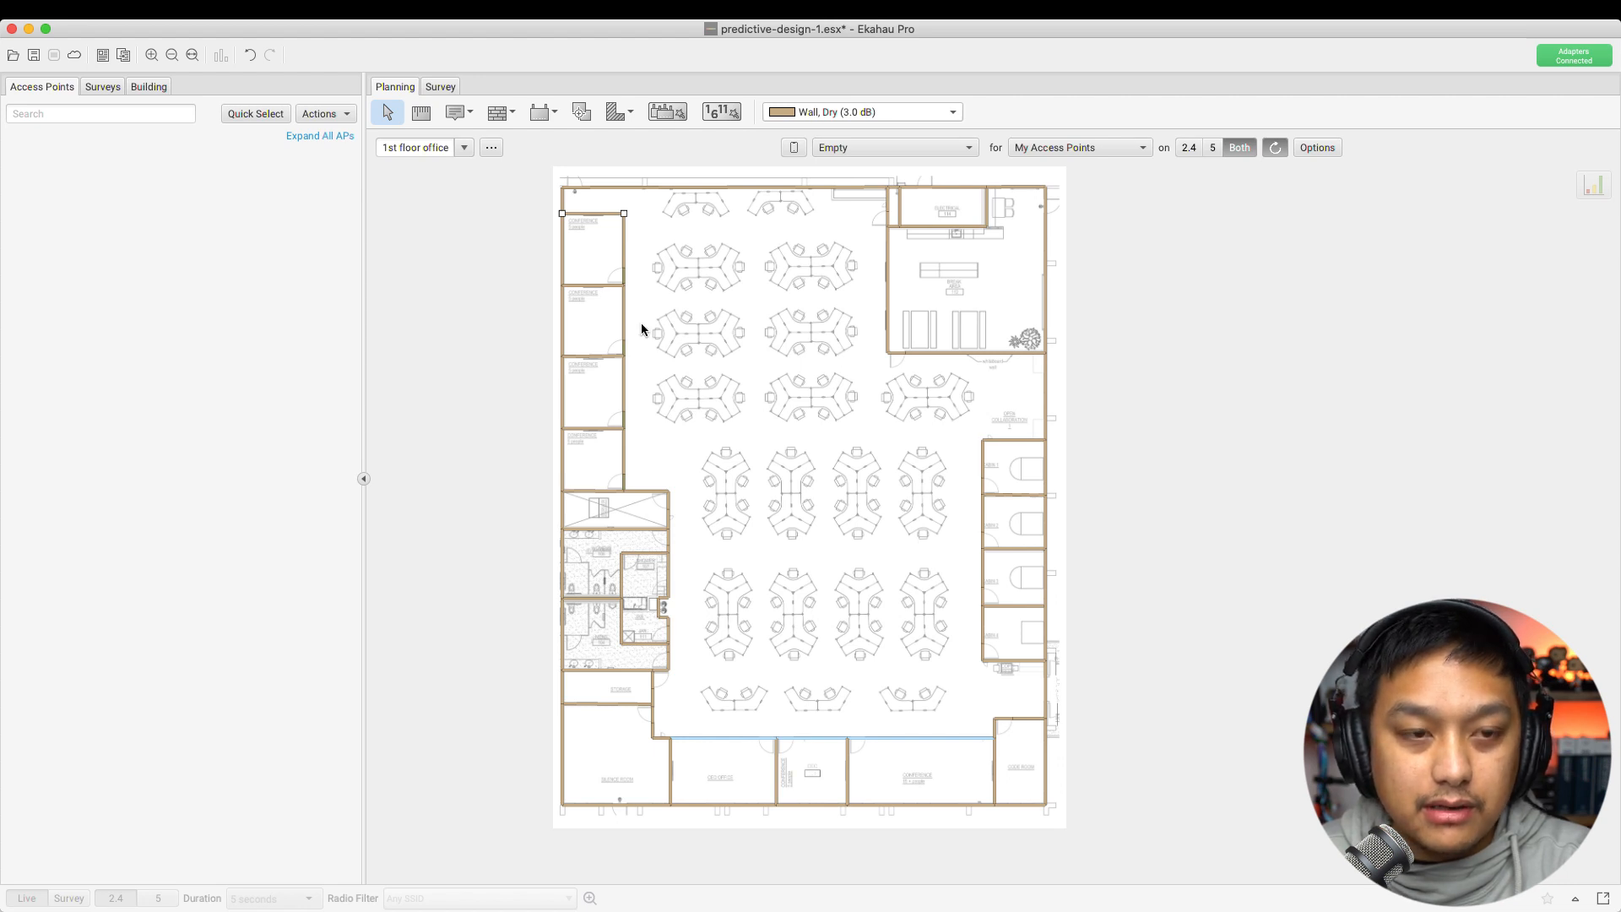
click(451, 112)
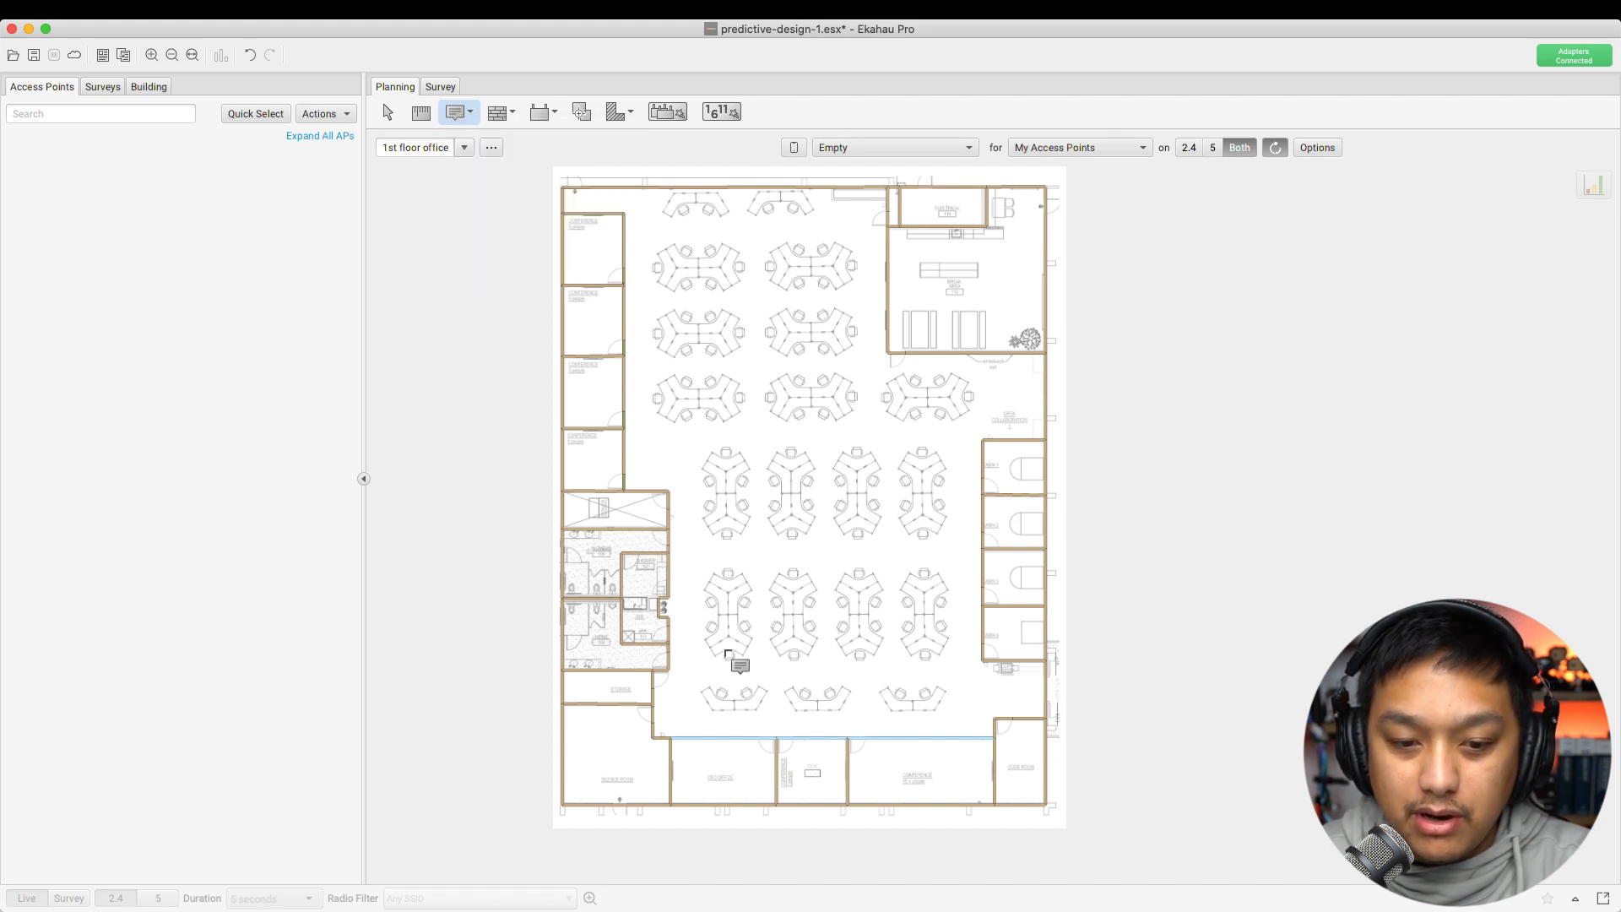
Add map notes 'VIP / CEO' and 'Board Room' to the bottom rooms and 'MDF' to the left service room
click(809, 771)
click(764, 746)
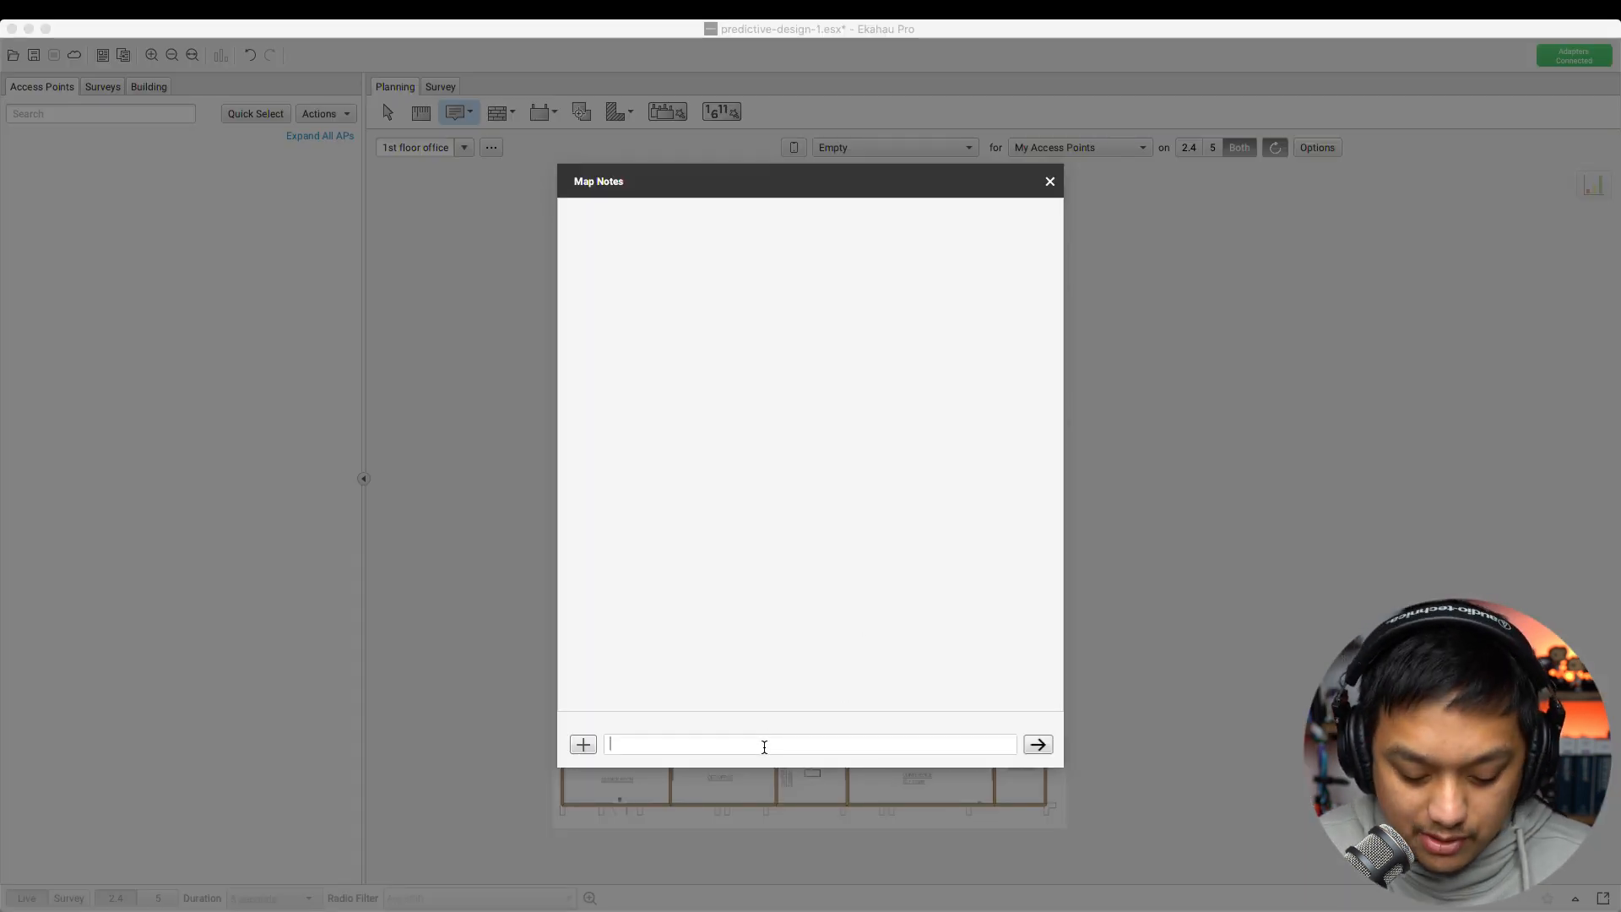
text(VIP)
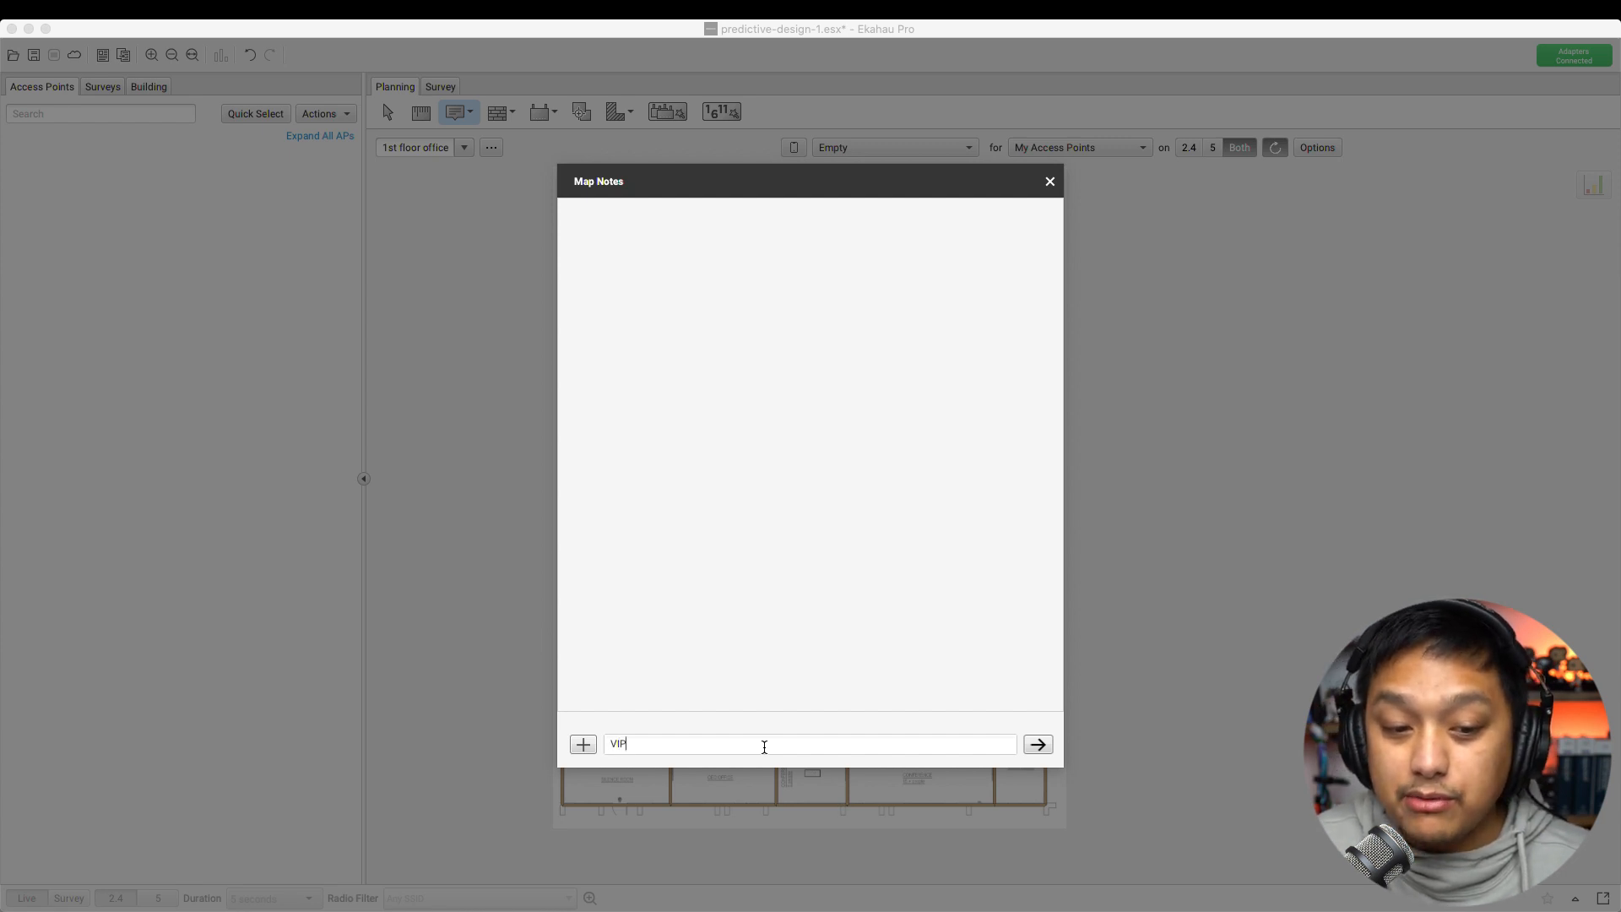
text( / CEO)
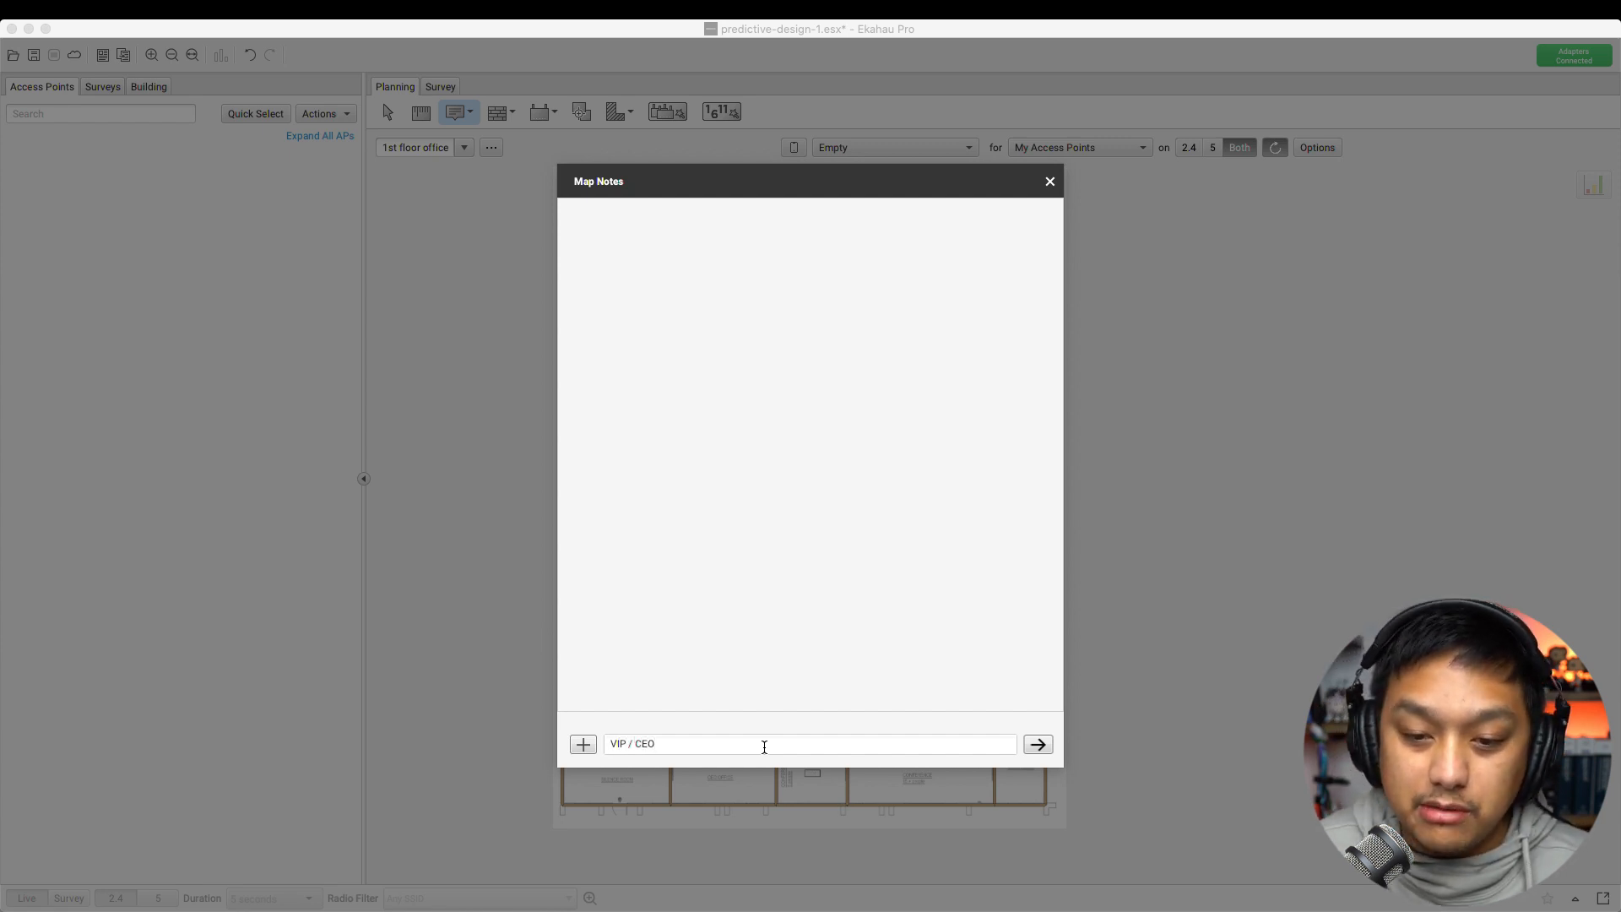
click(1037, 744)
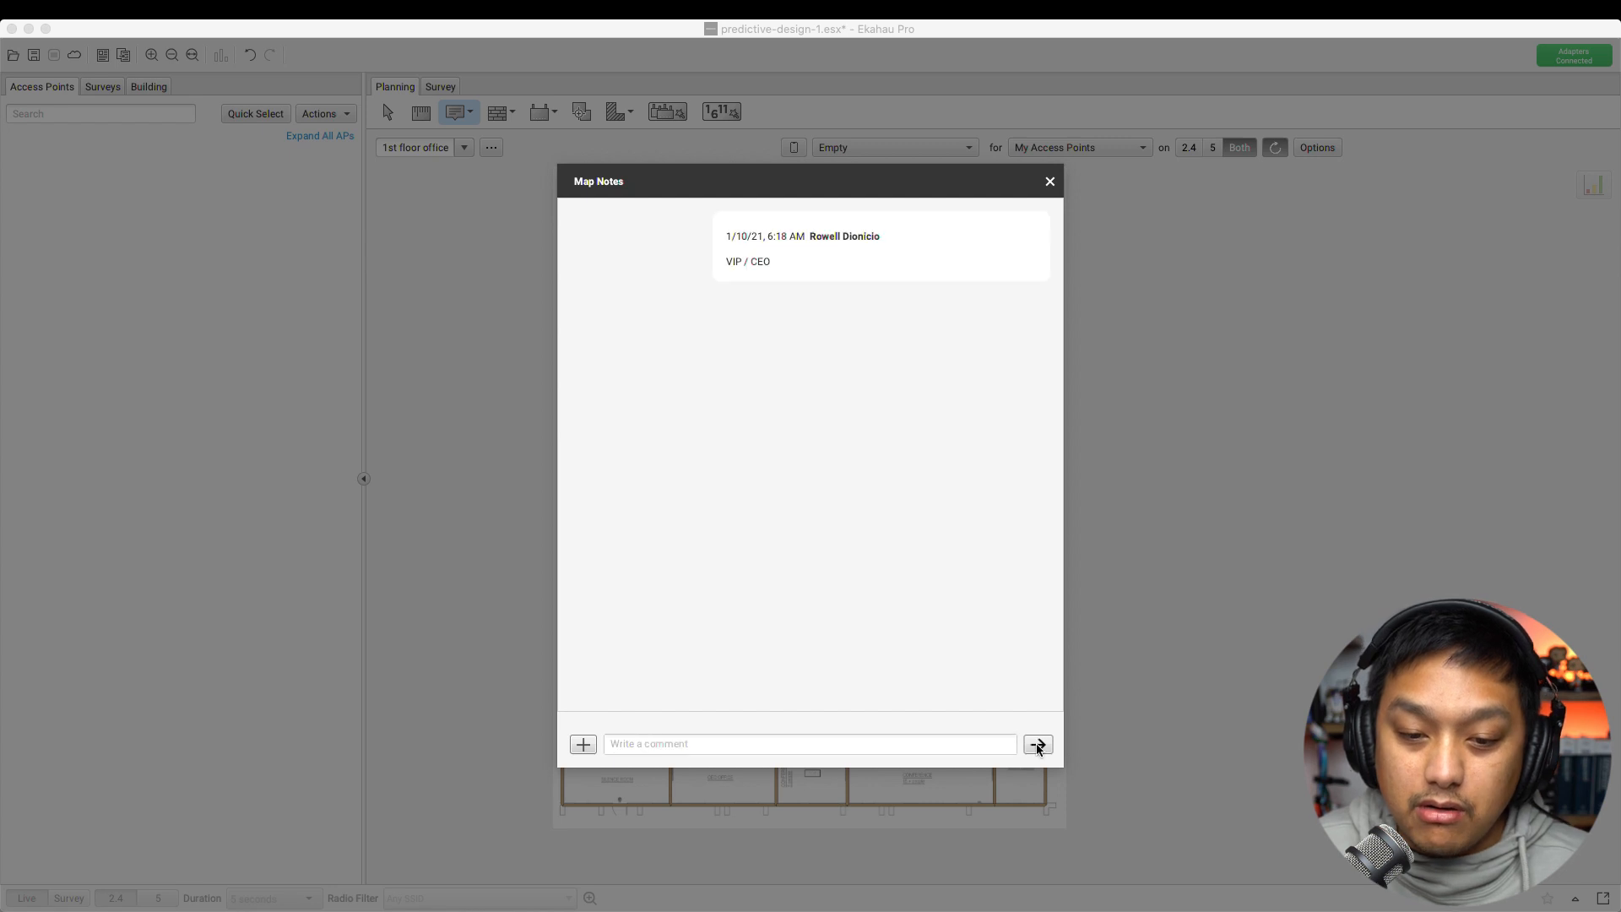
click(1050, 181)
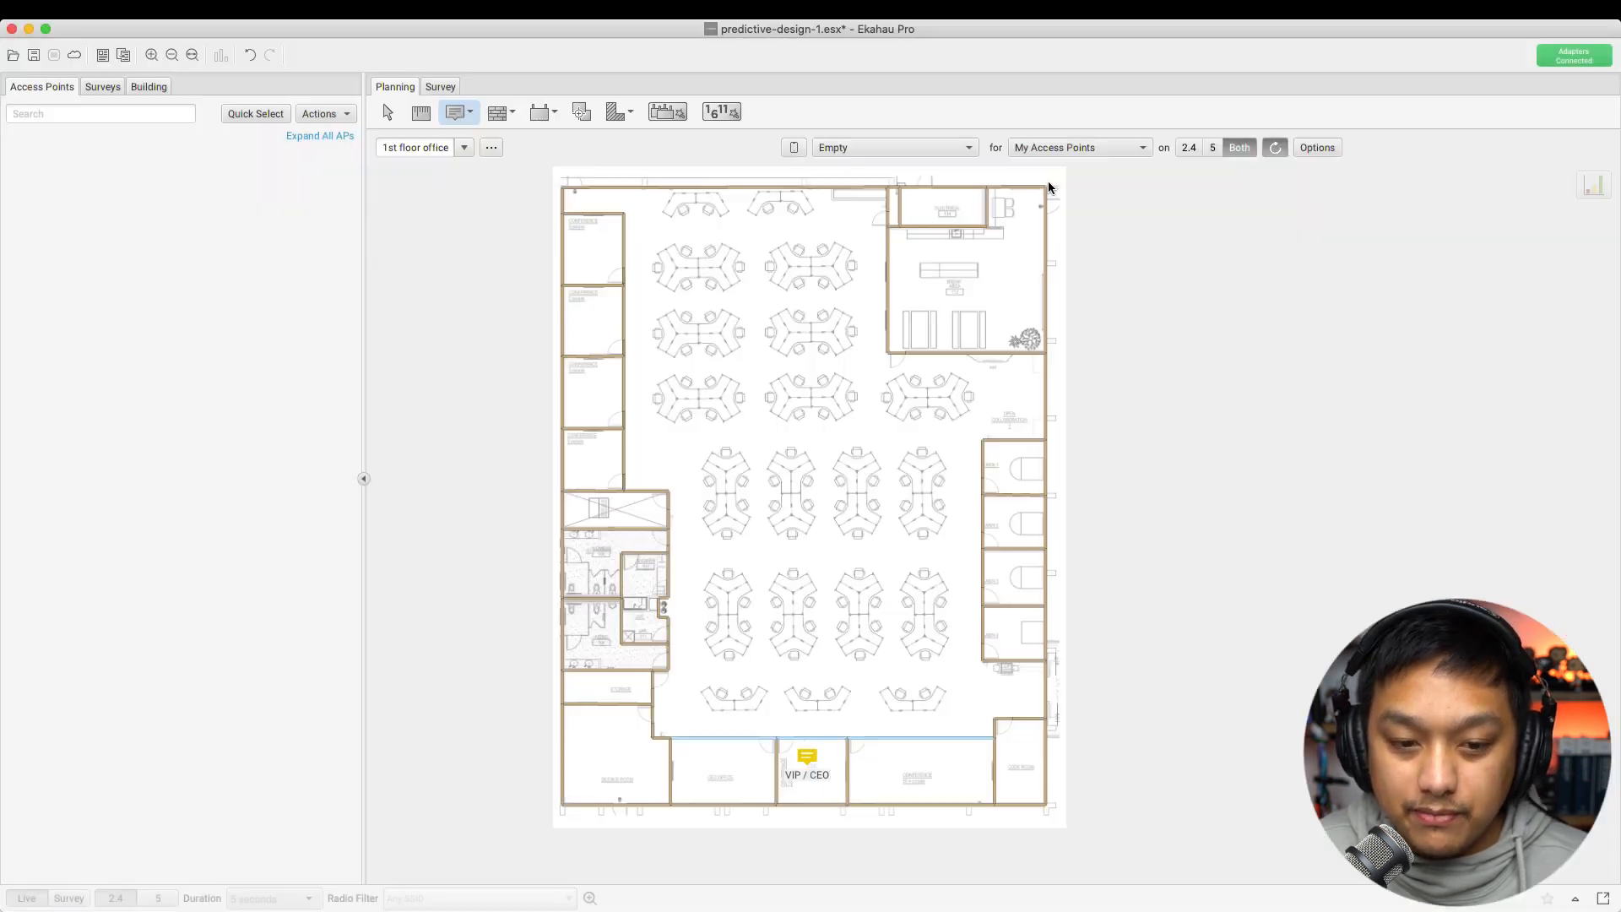
click(920, 772)
text(Board Room)
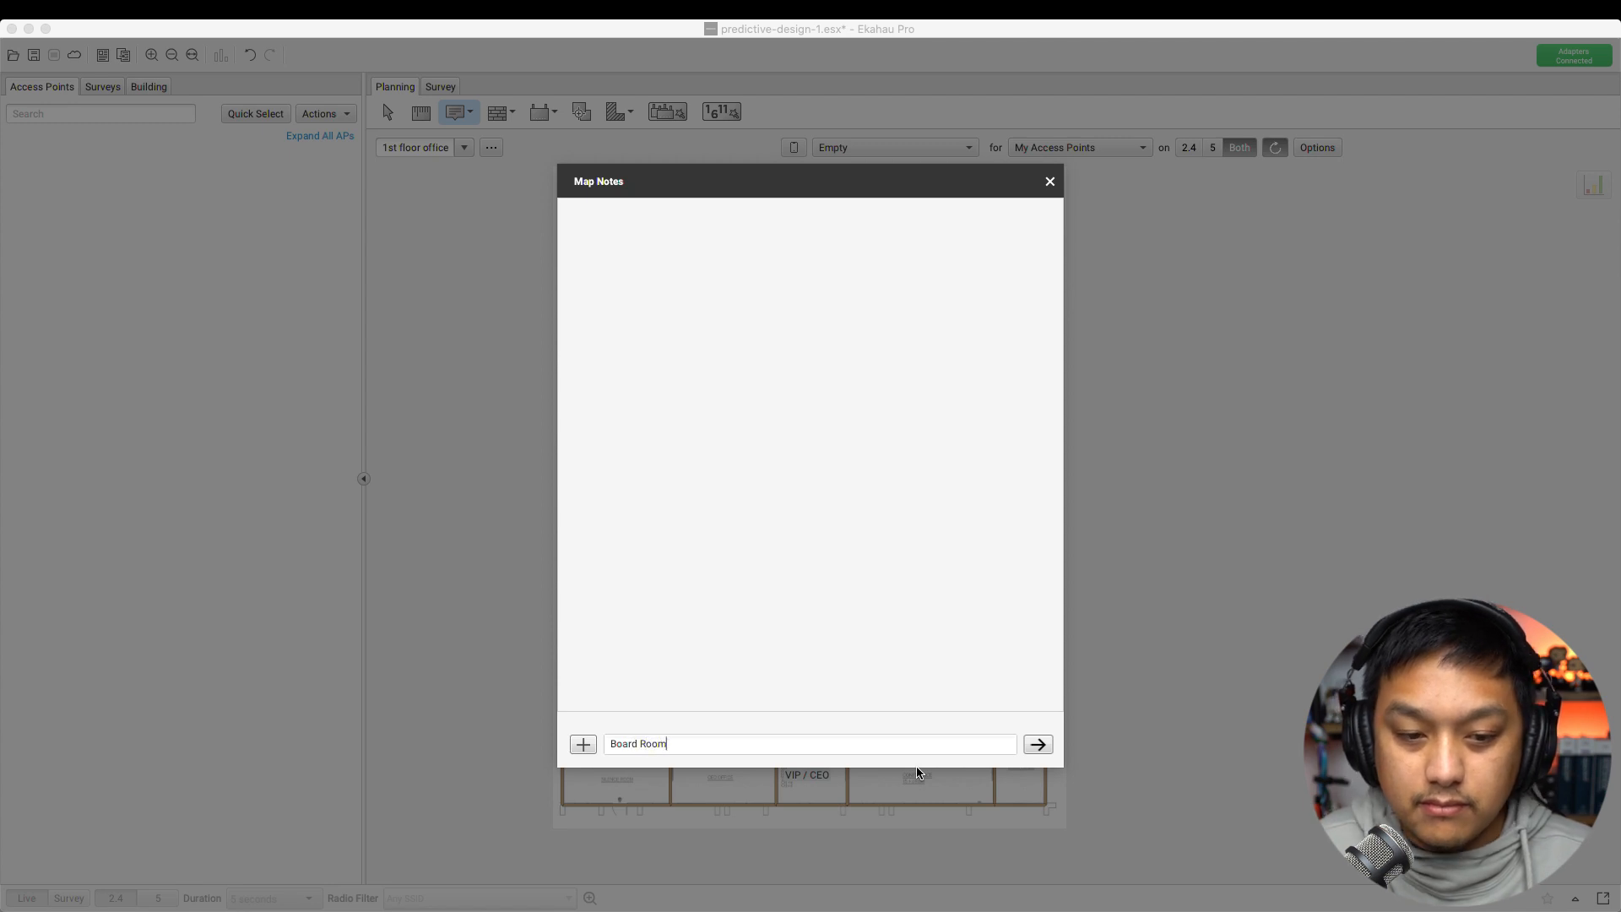
click(1038, 744)
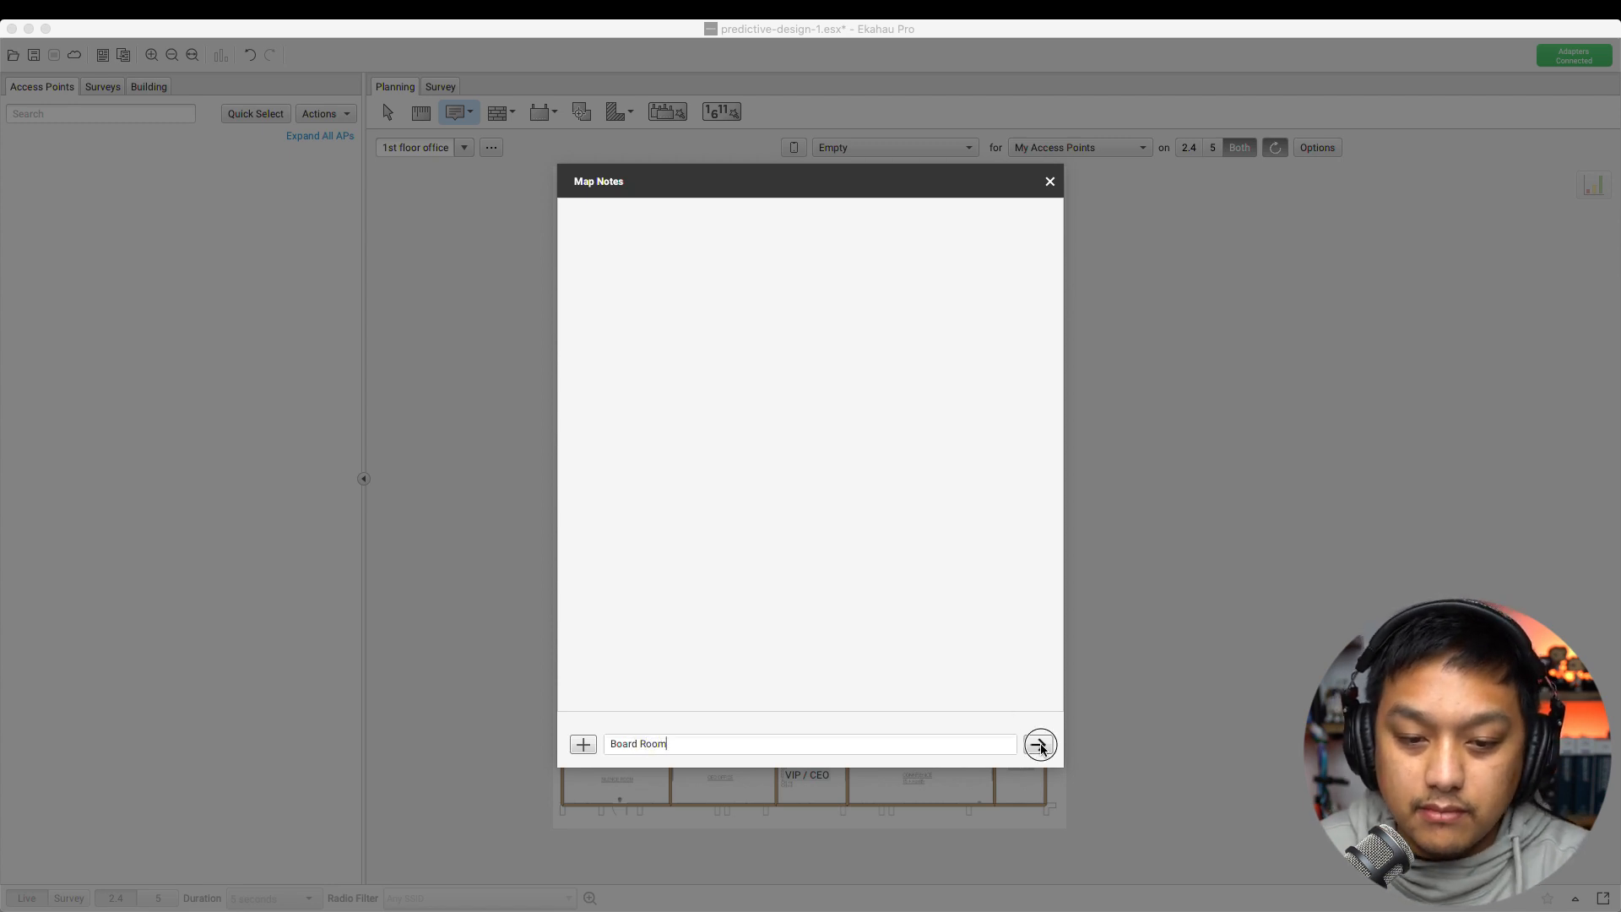
click(1049, 181)
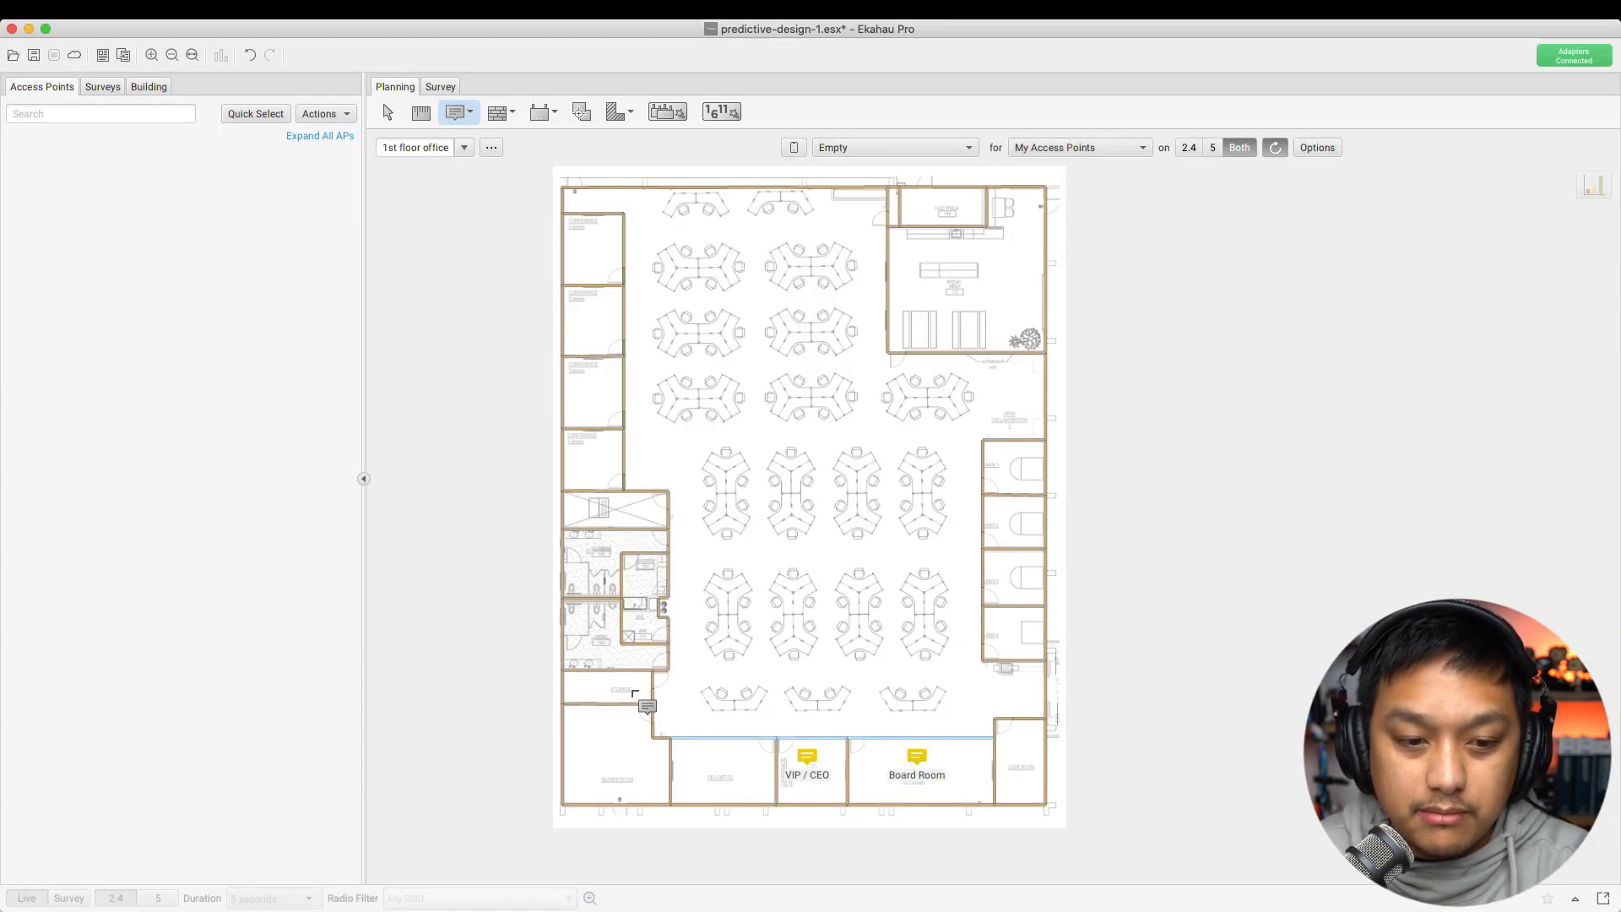
click(622, 511)
text(MDF)
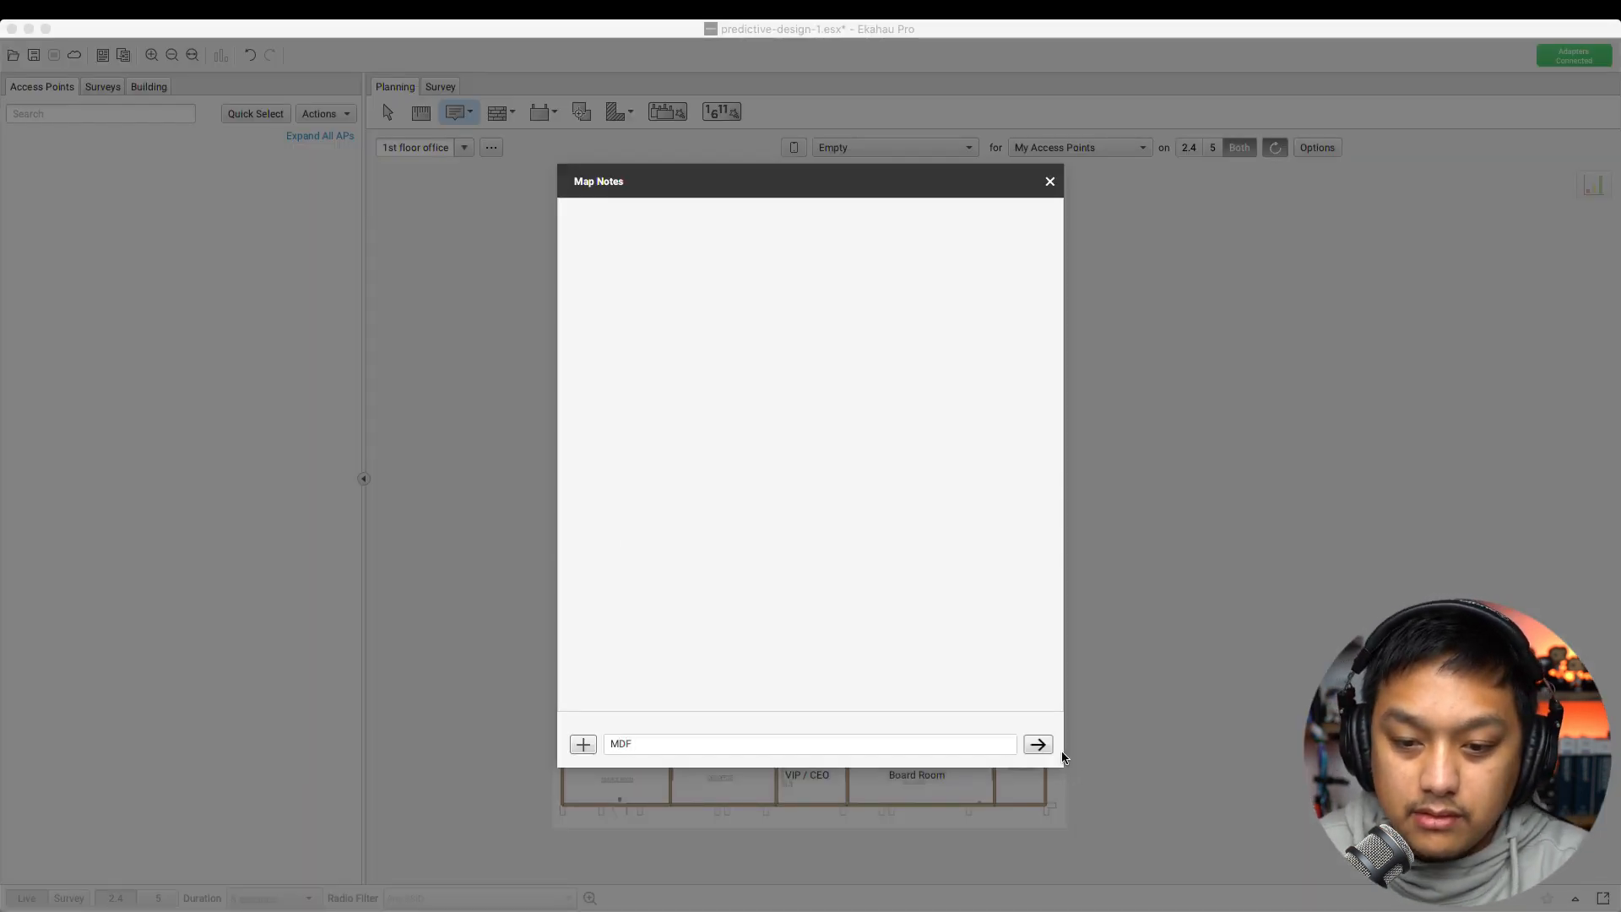
click(1040, 745)
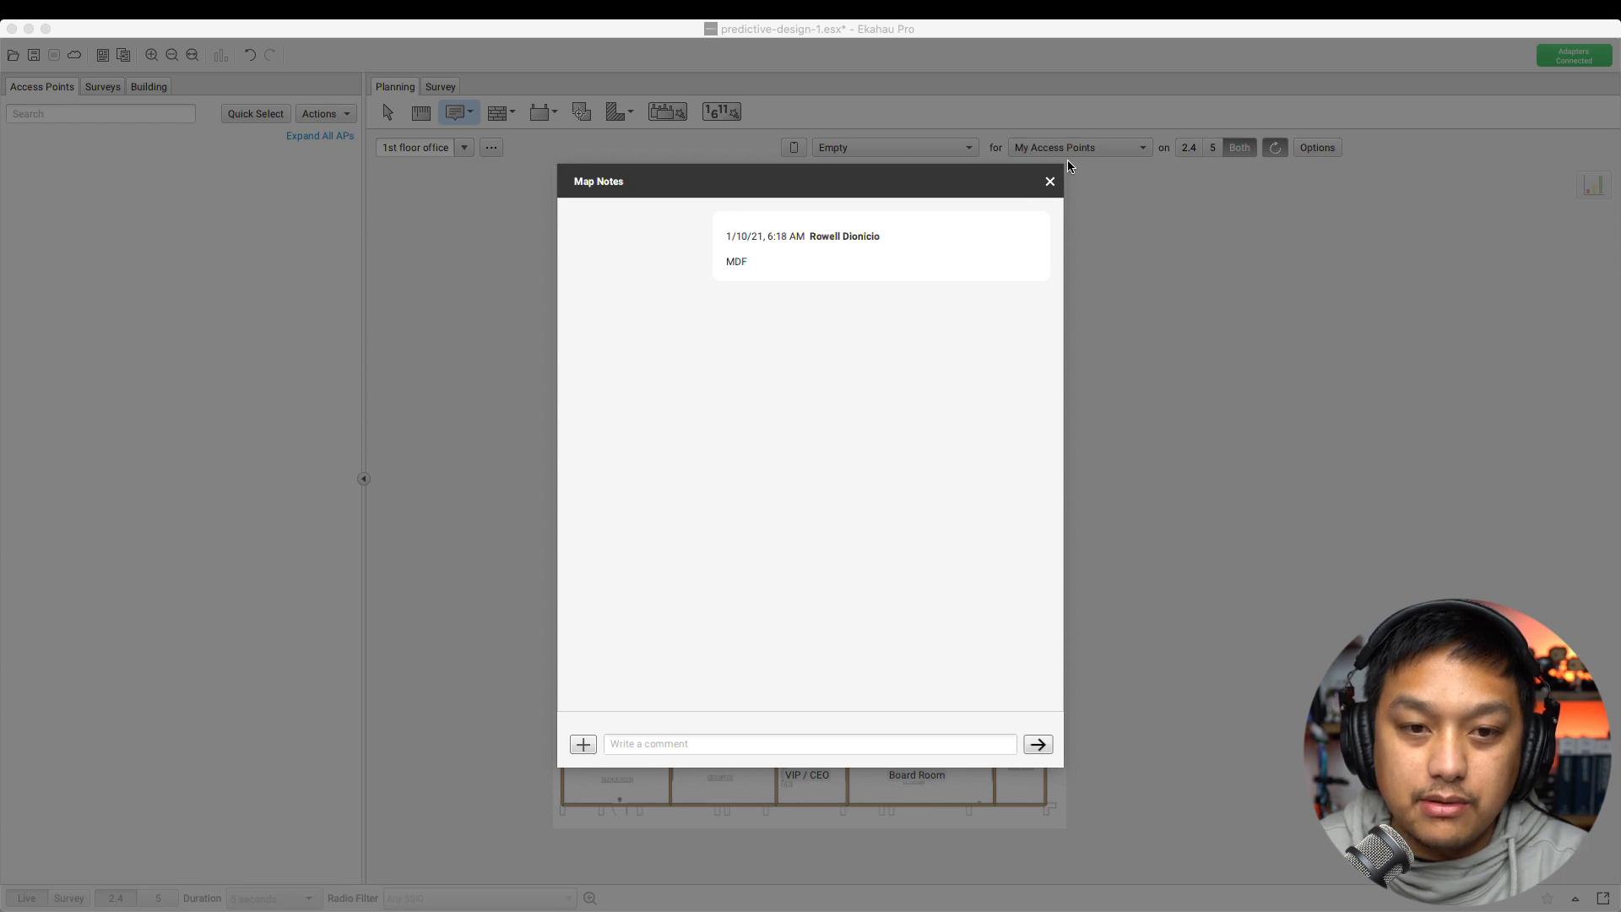
click(1050, 181)
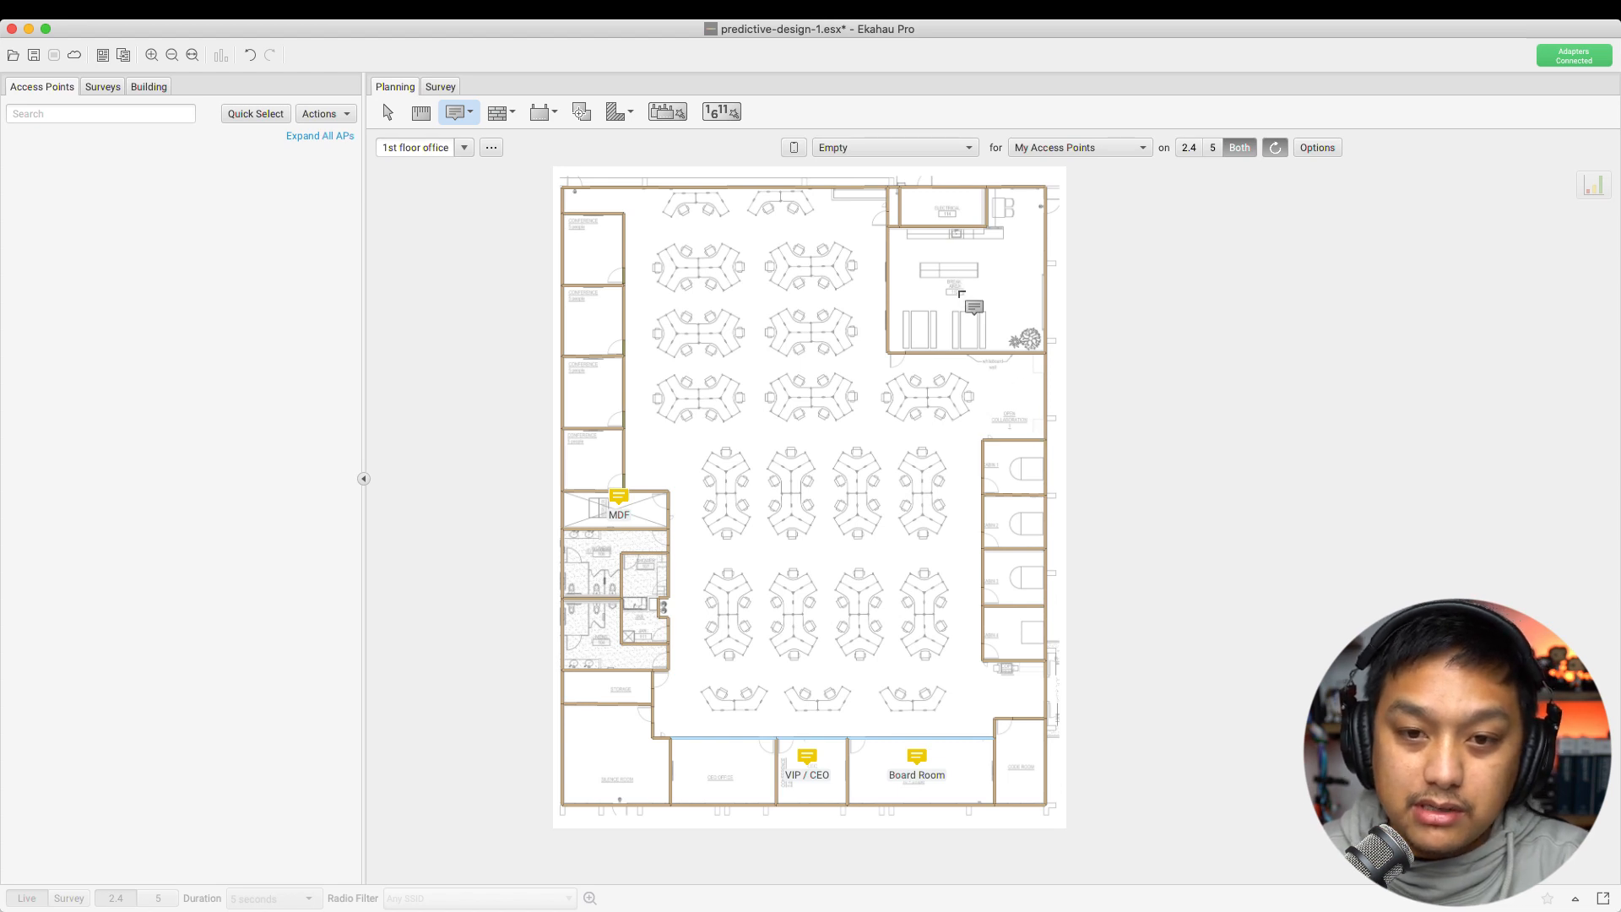
Add a 'Break room' note to the top-right room, then post an 'All hands area' comment
click(957, 288)
text(Break room)
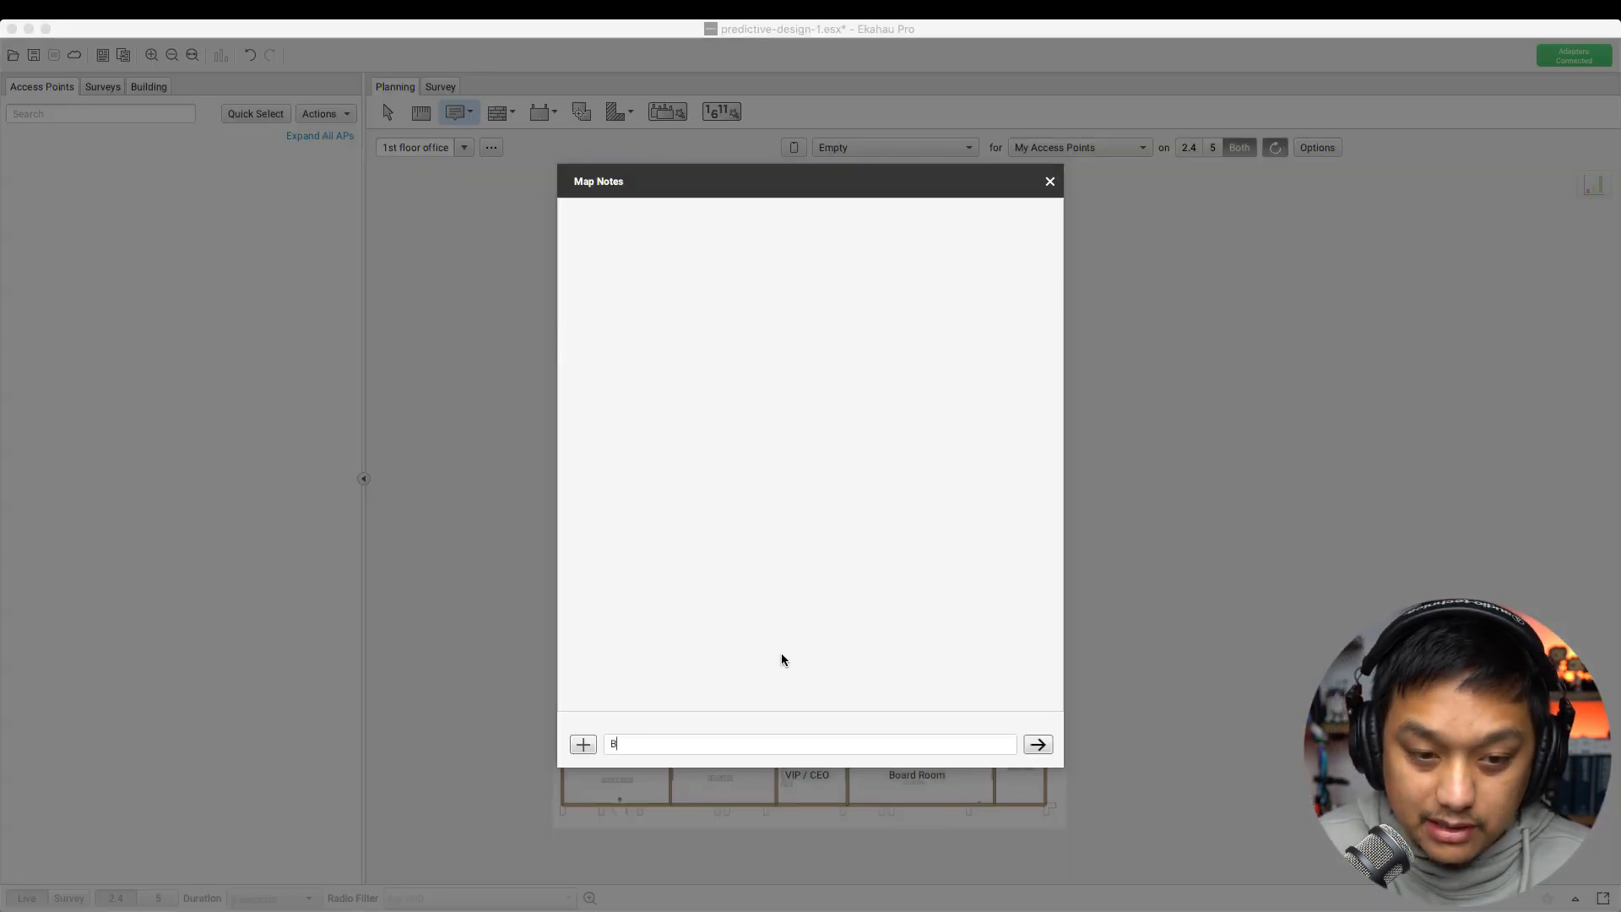
click(1038, 744)
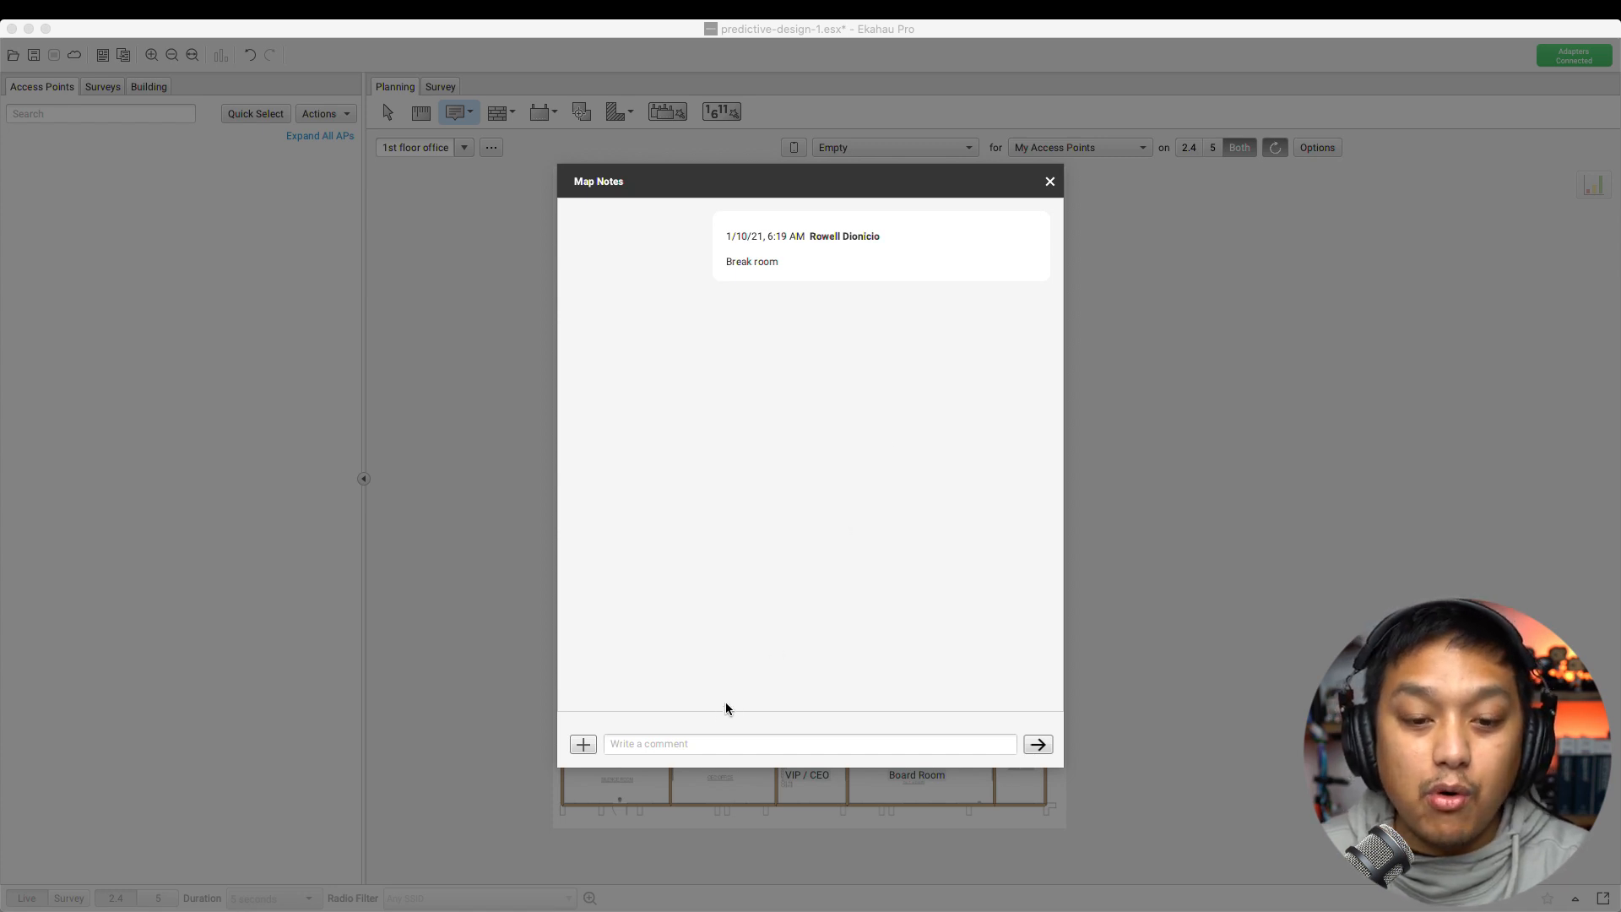
click(702, 746)
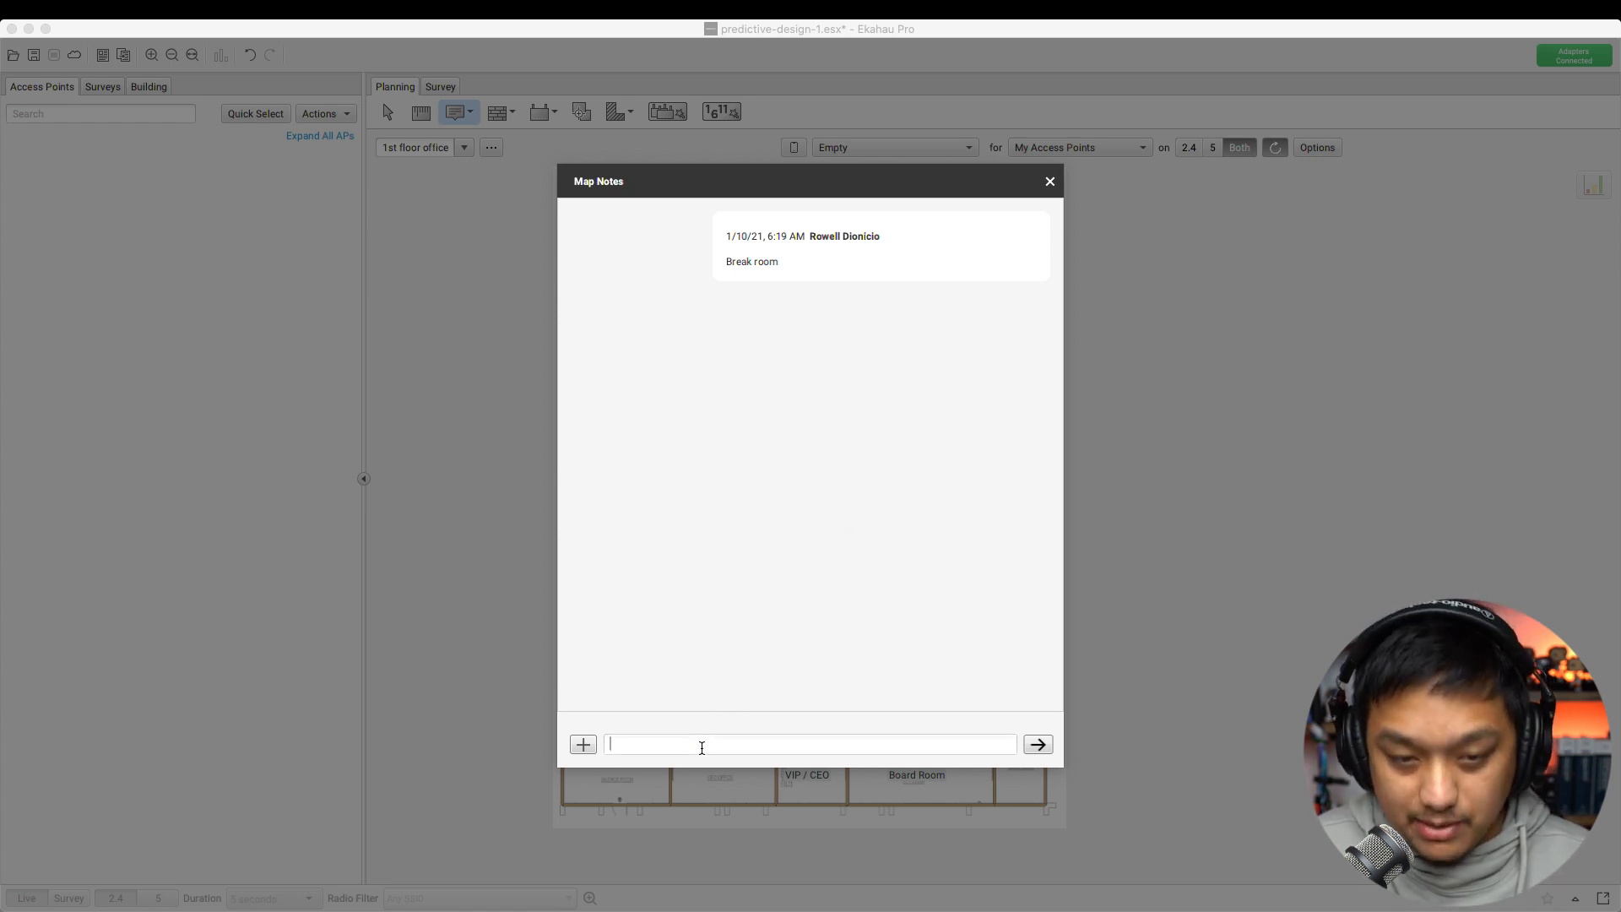
text(All hands area)
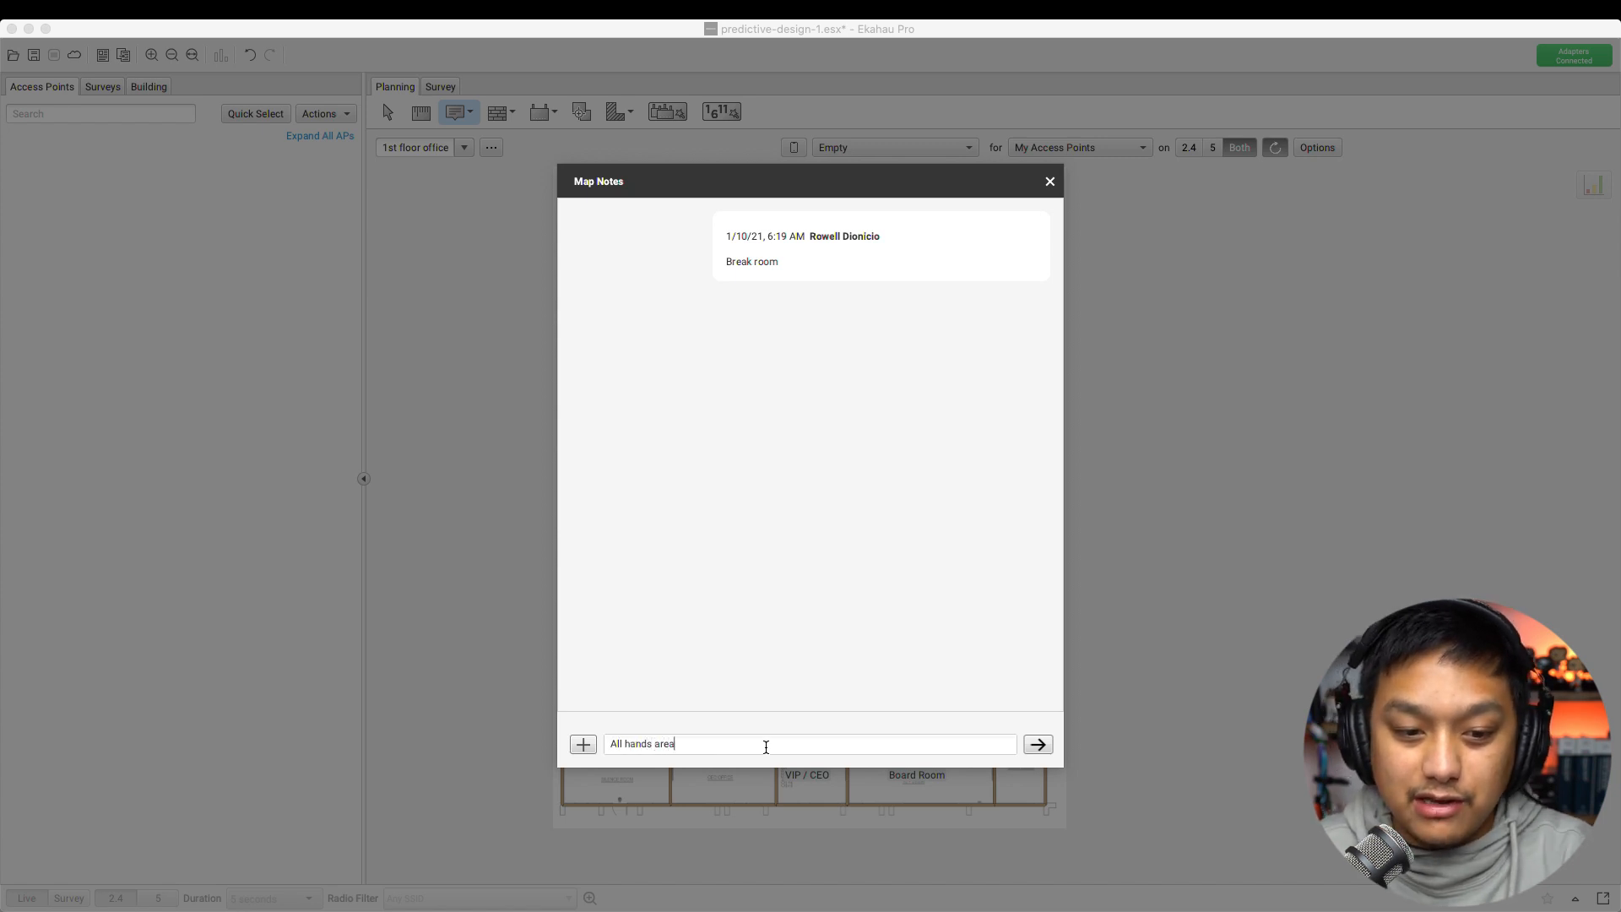
click(1037, 744)
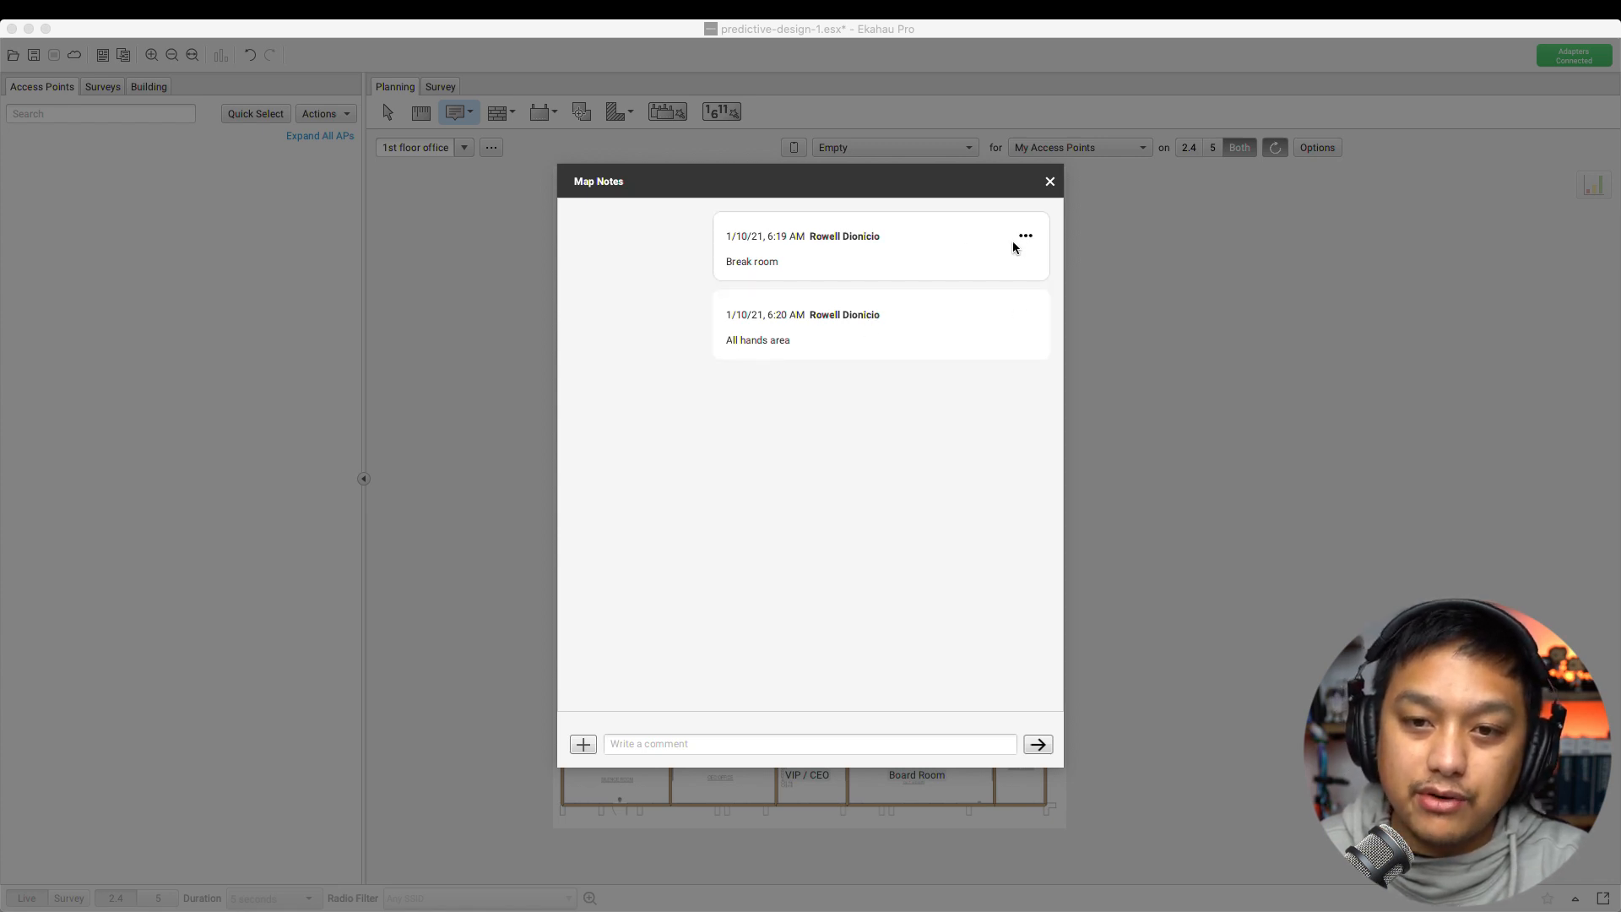
Delete the Break room comment and nudge the note slightly right
click(1026, 237)
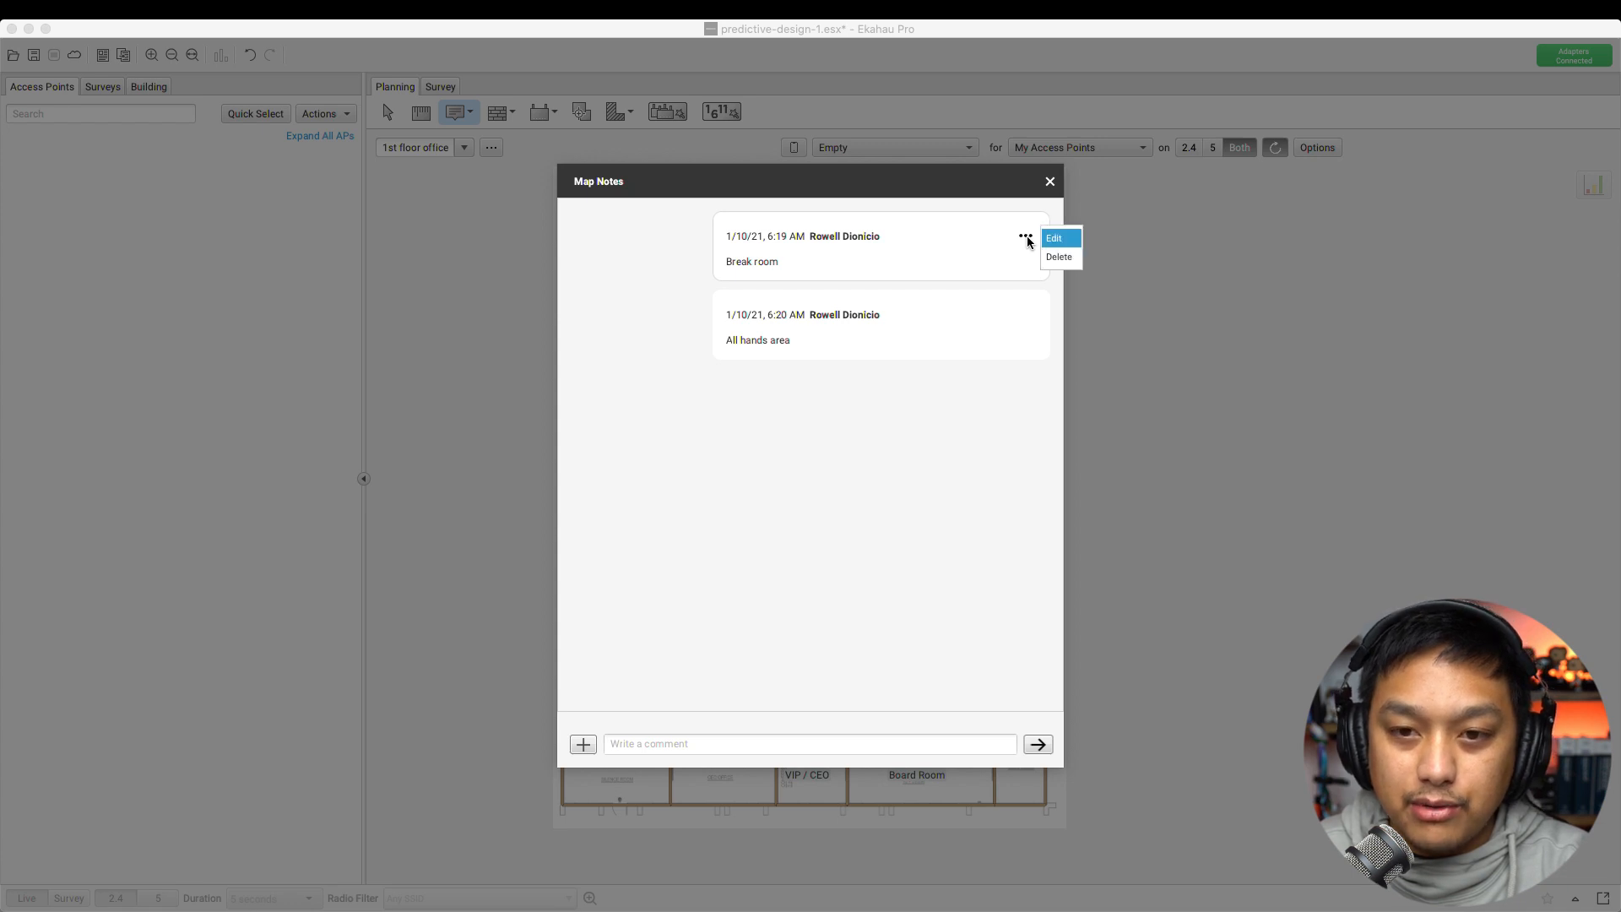
click(1074, 260)
click(1050, 181)
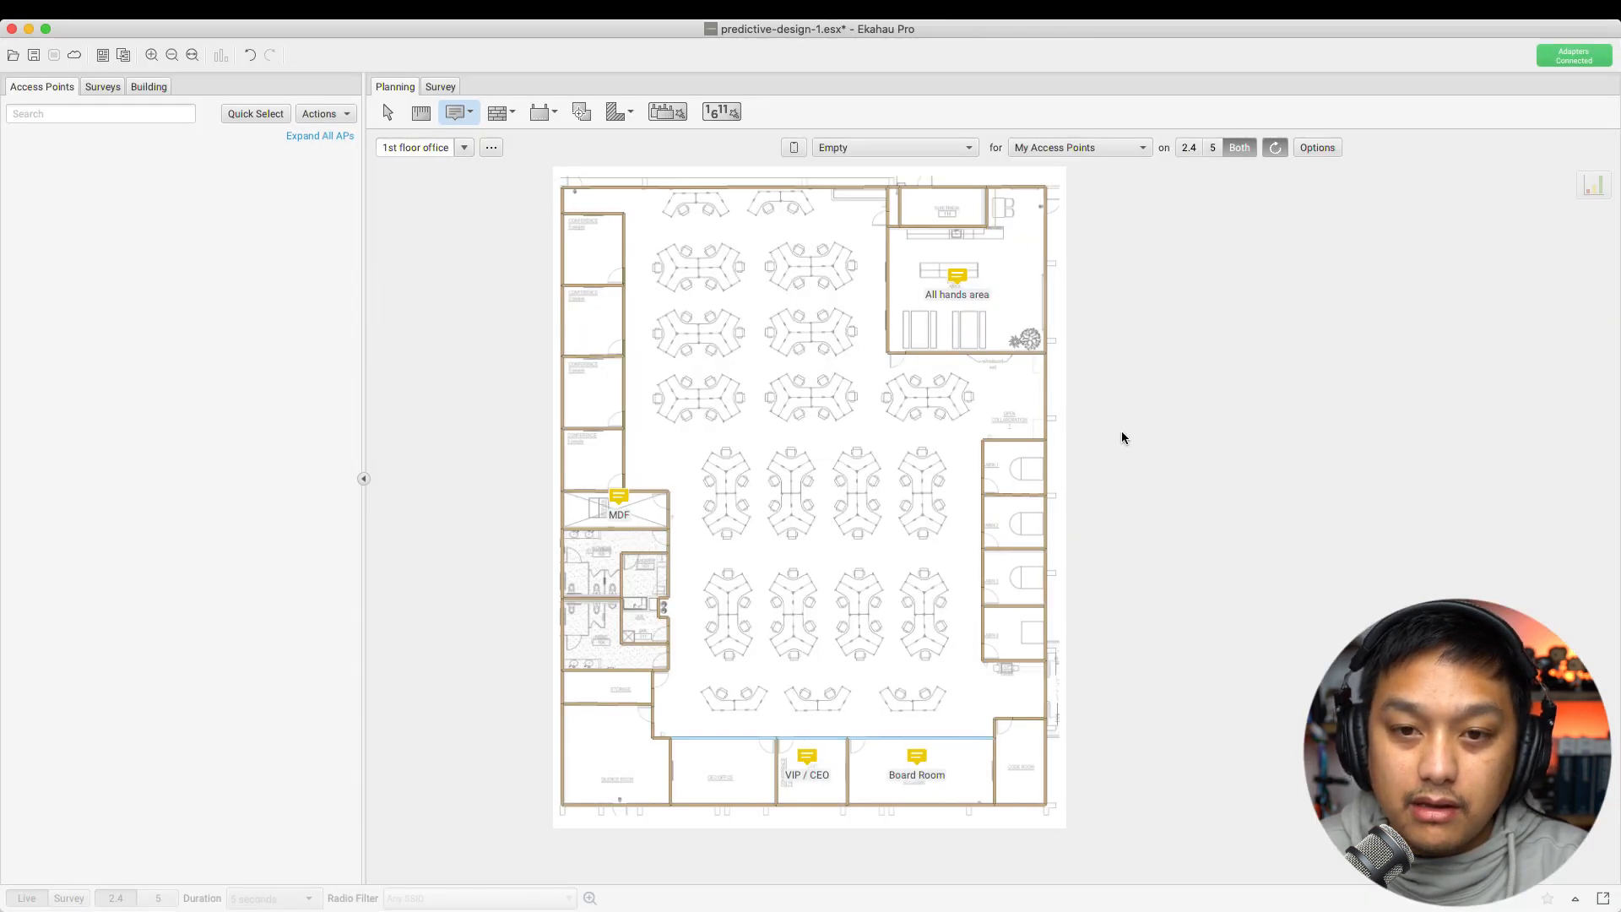
click(384, 114)
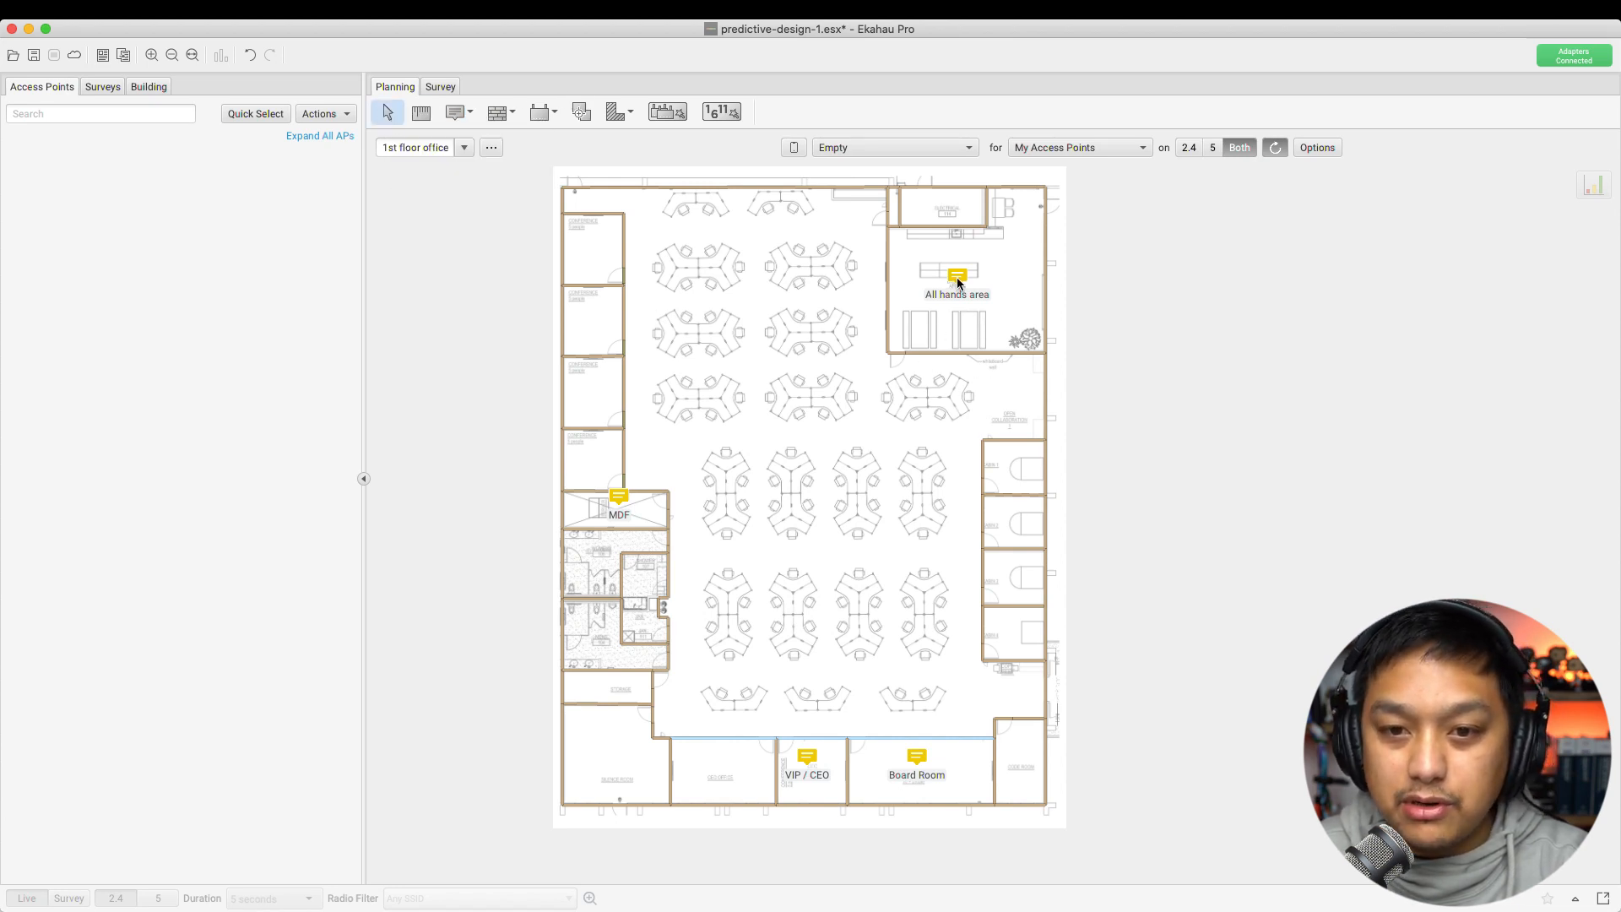
mouse_move(958, 283)
mouse_down()
mouse_move(855, 264)
mouse_move(790, 223)
mouse_move(982, 293)
mouse_up()
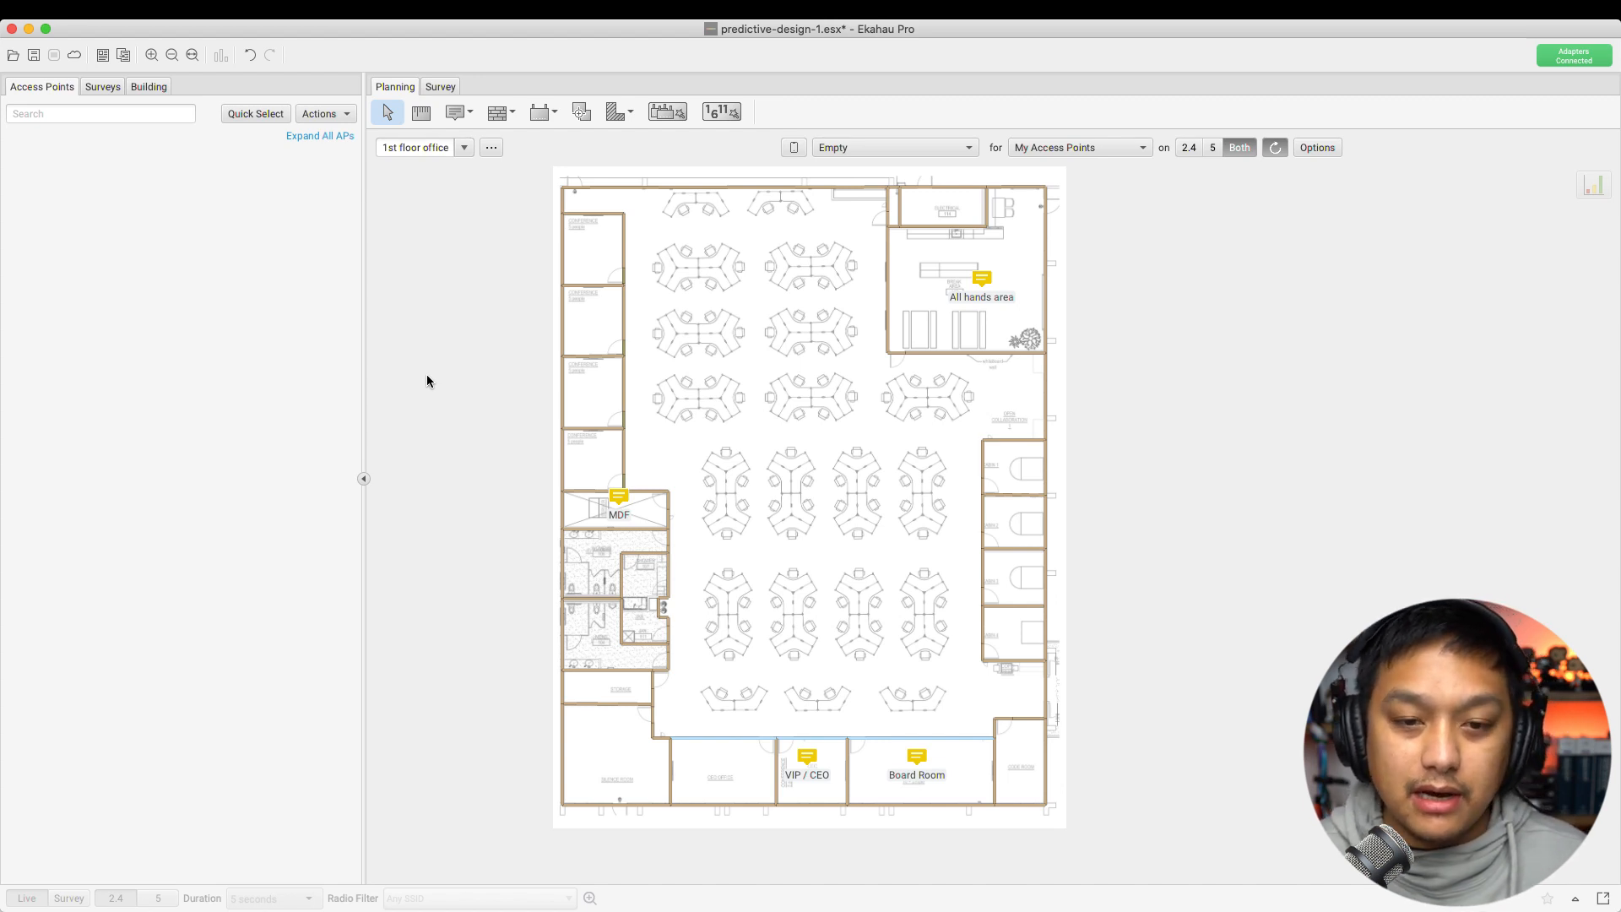
Activate simulated AP placement, keeping Generic .11n/ac Dual Radio as the model
click(538, 112)
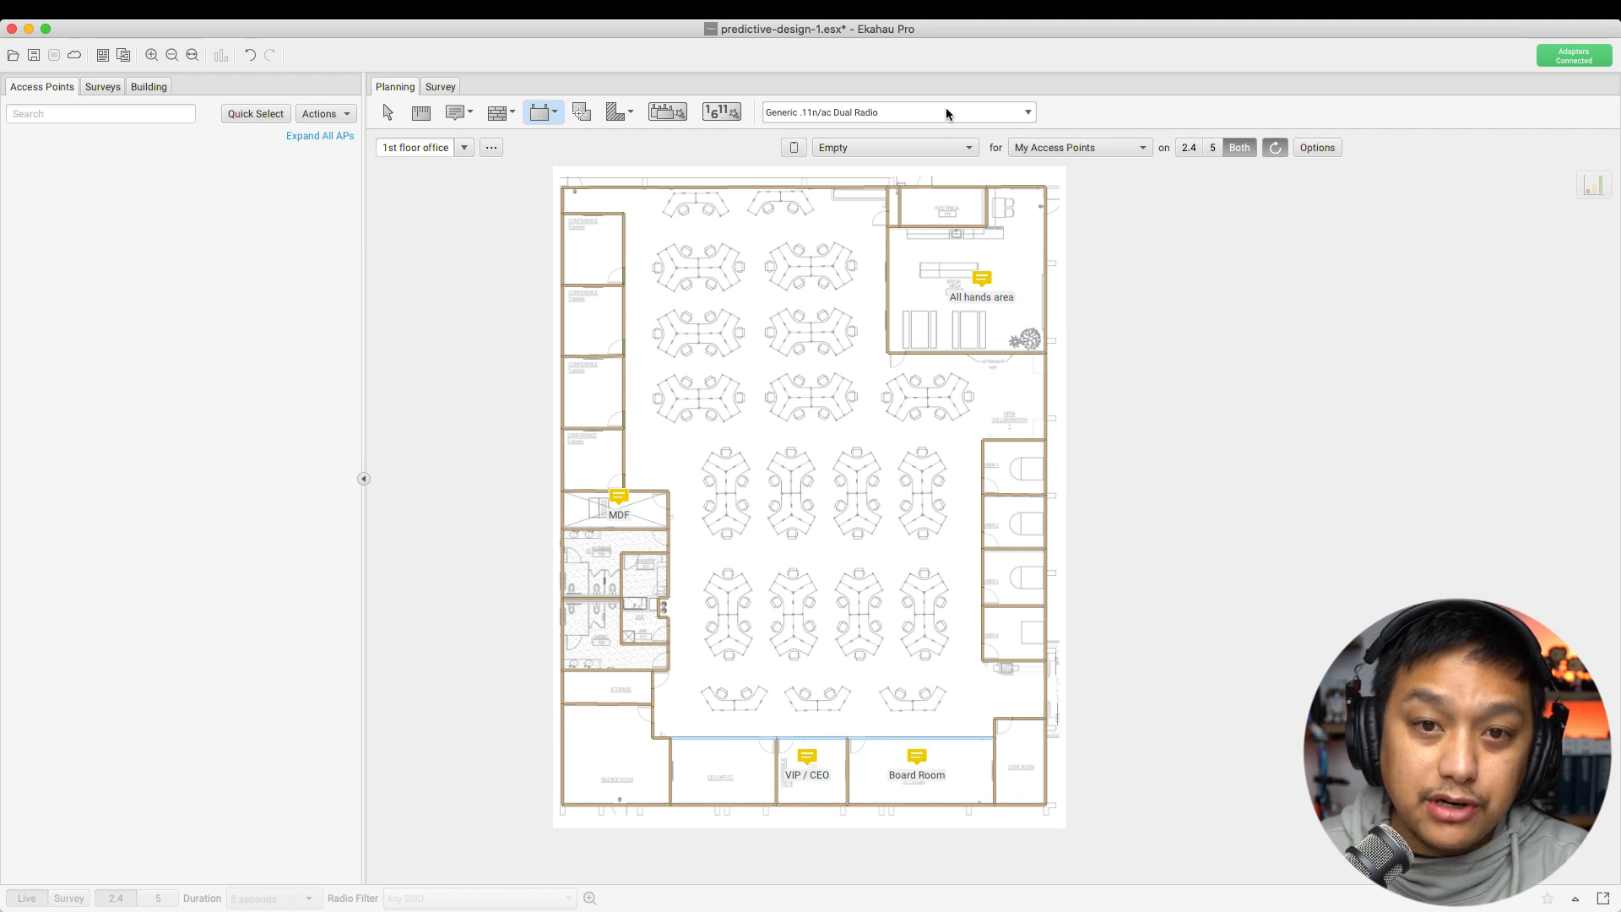
click(1029, 113)
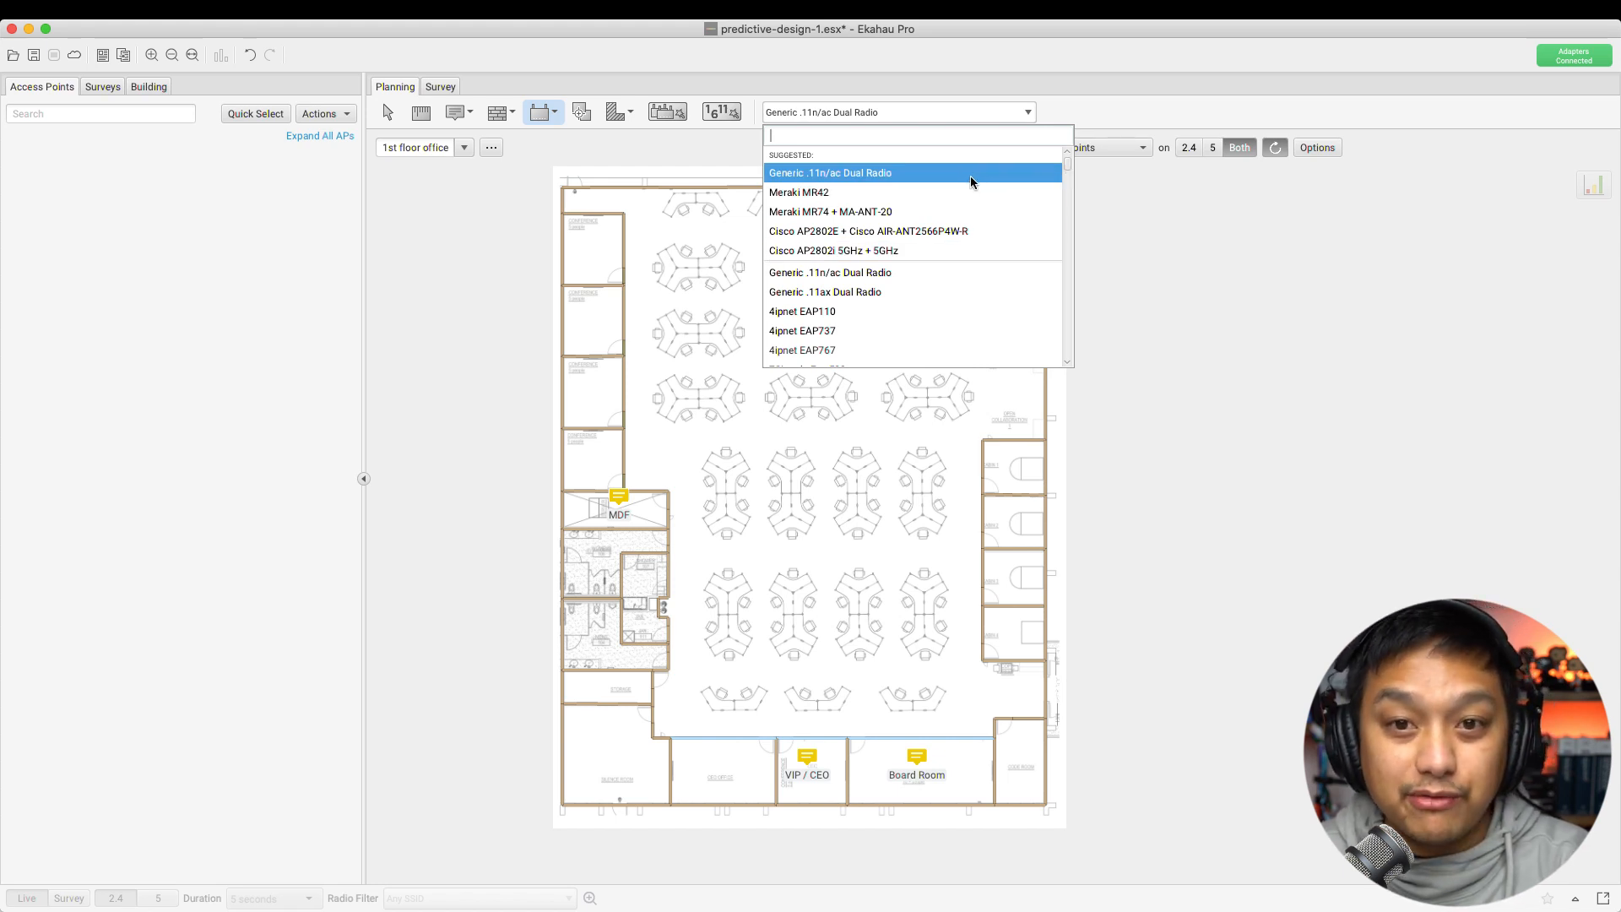
click(1066, 106)
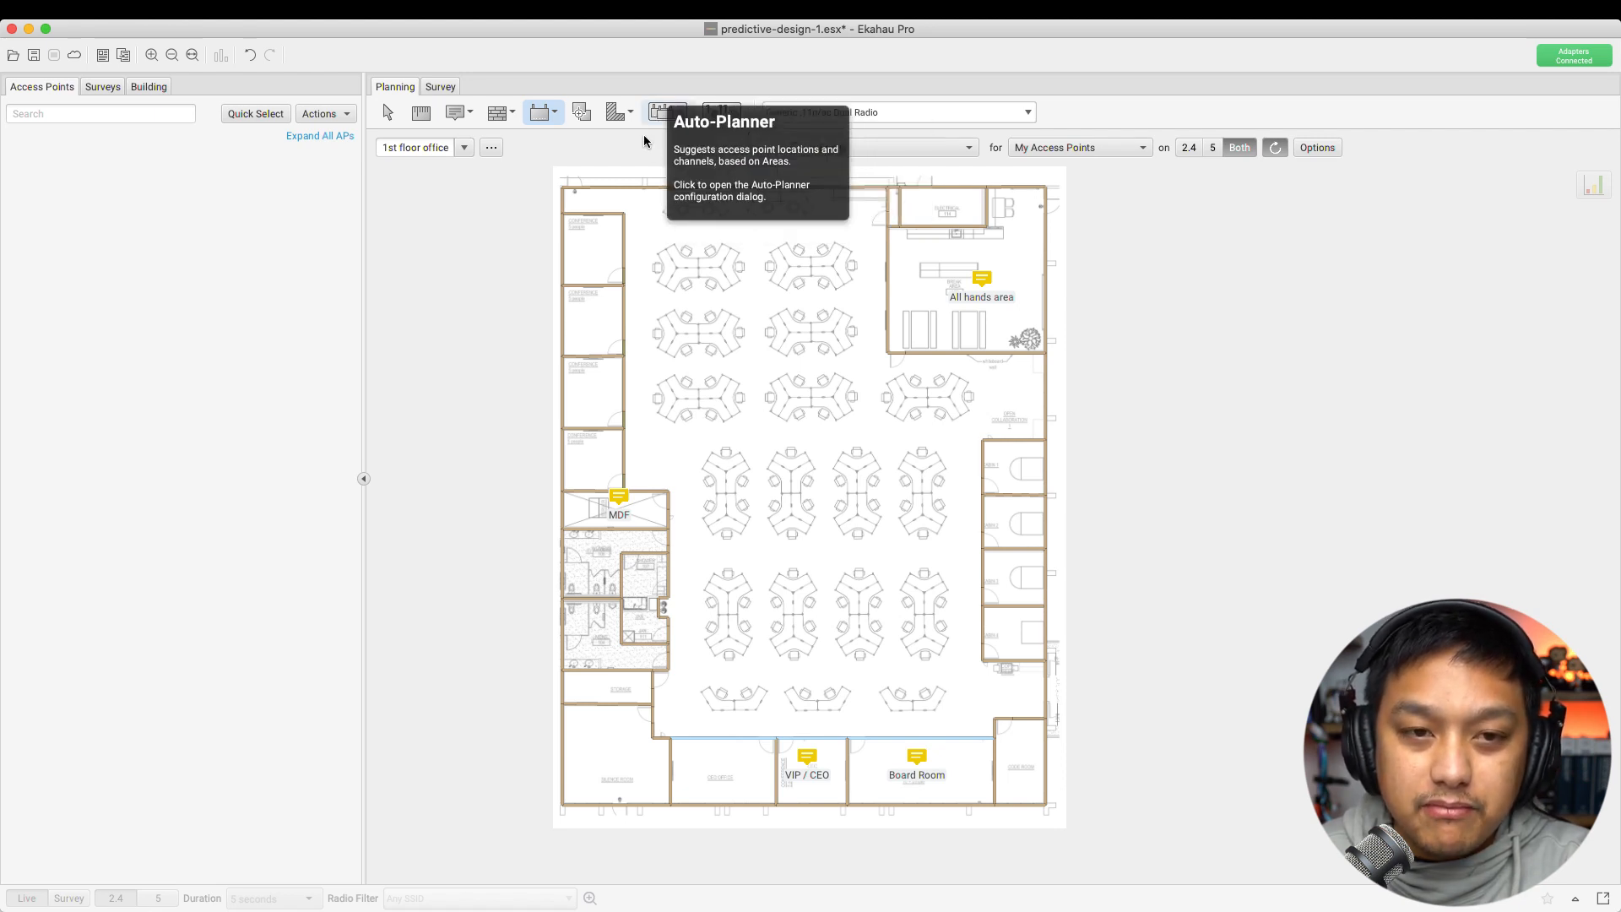
click(664, 115)
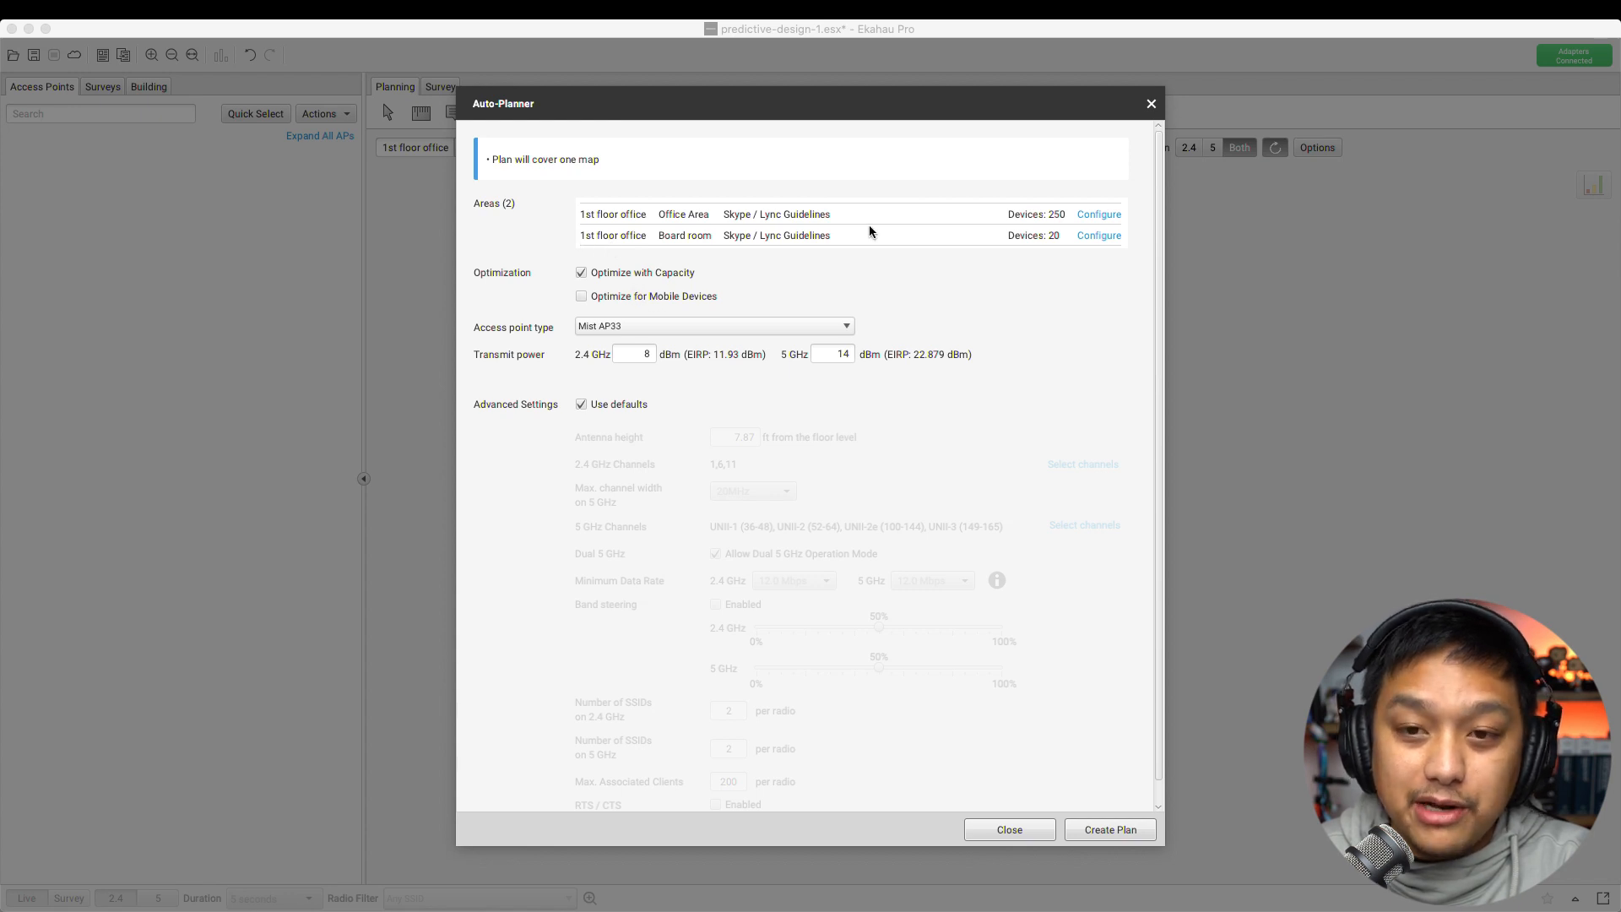
click(1151, 103)
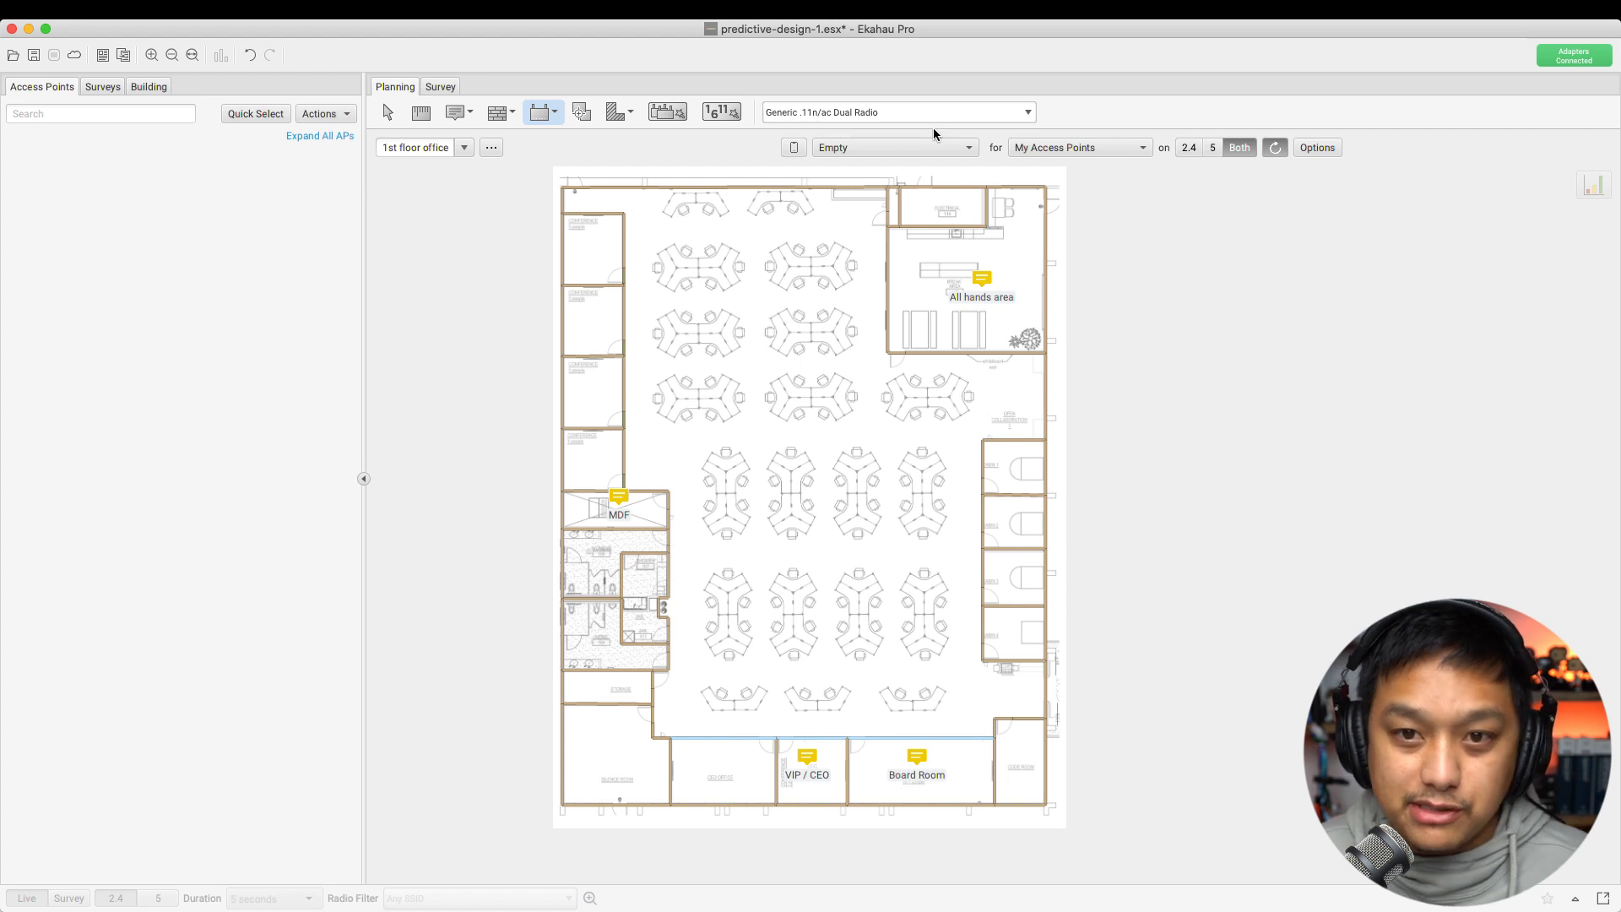
Search the AP model list for 'mist ap33' and choose Mist AP33
click(1005, 112)
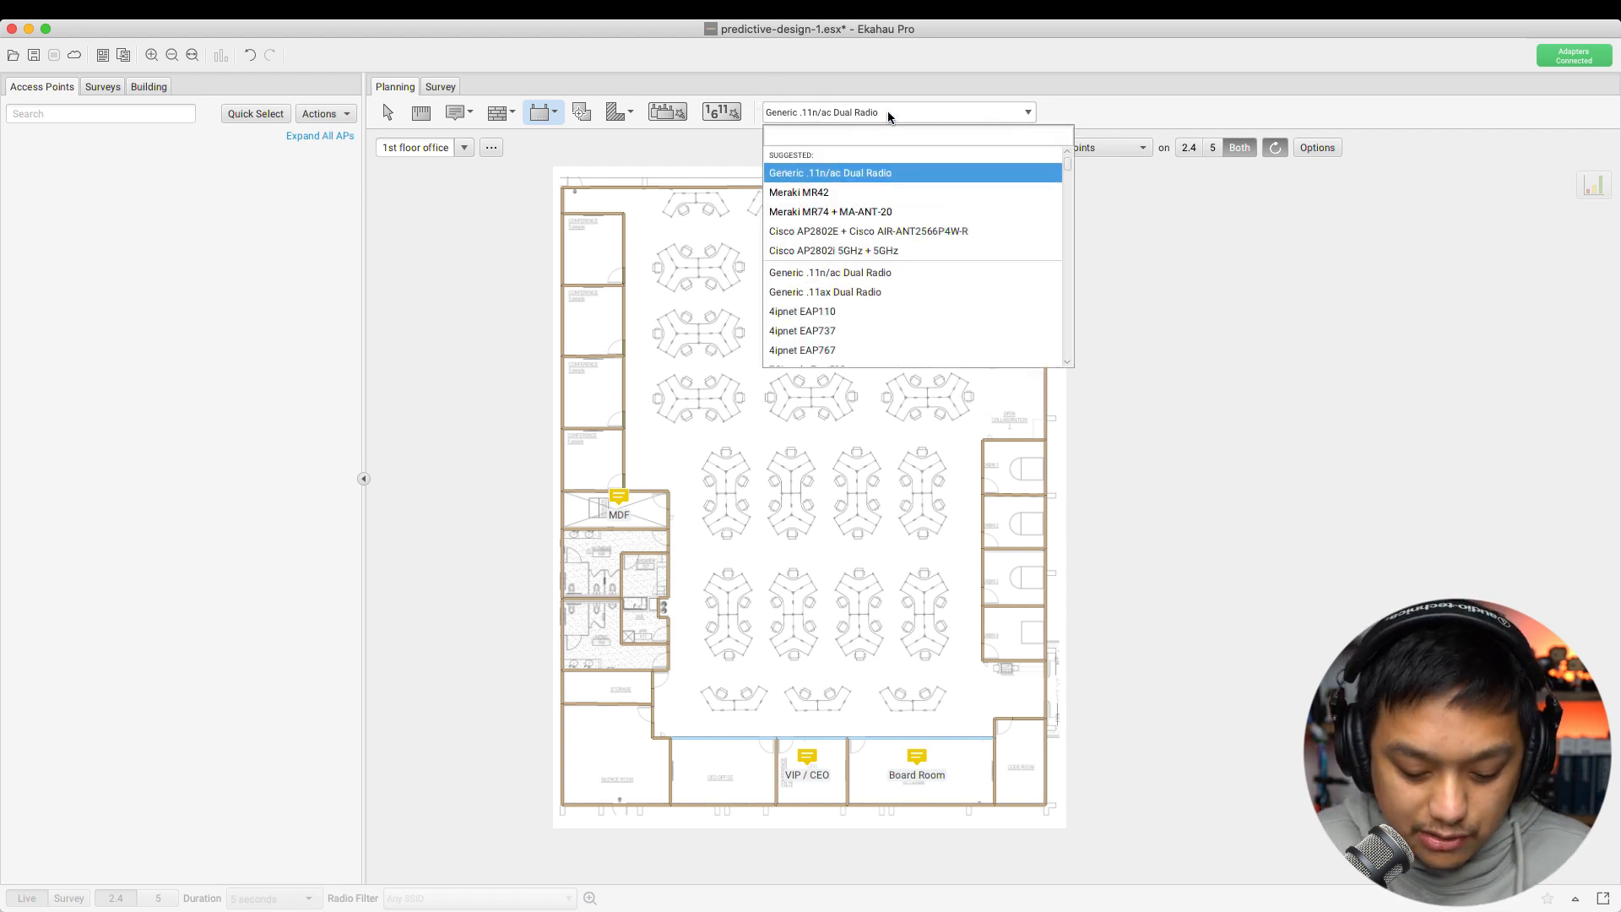
text(mist ap33)
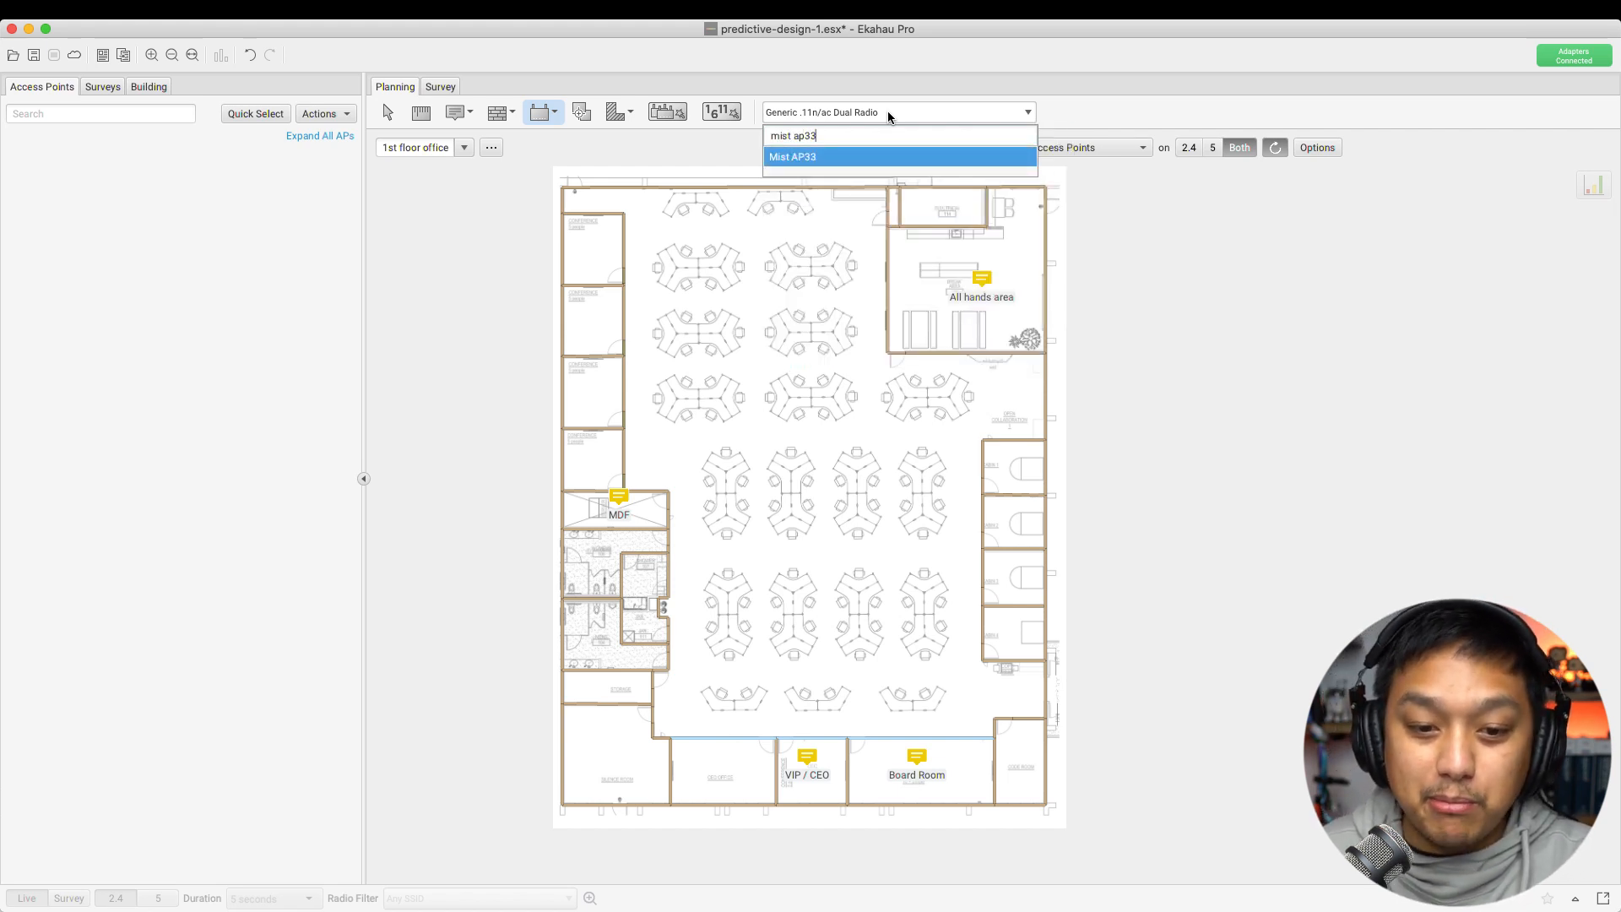
click(792, 157)
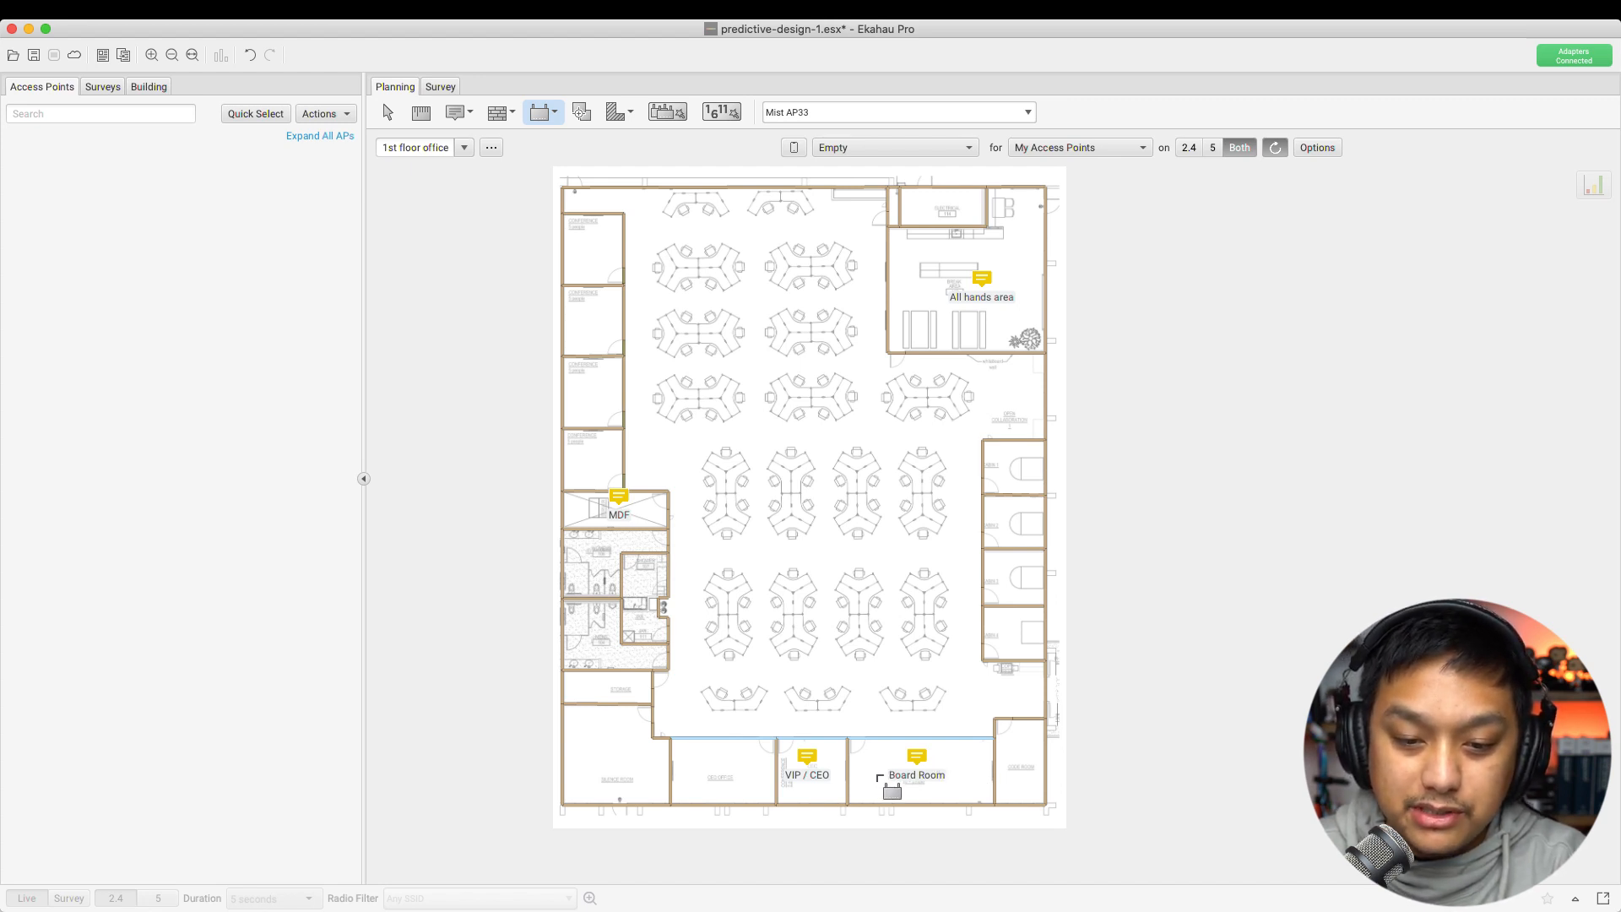
Place Simulated AP-1 in the Board Room and inspect its 2.4 GHz radio height unchanged
click(873, 770)
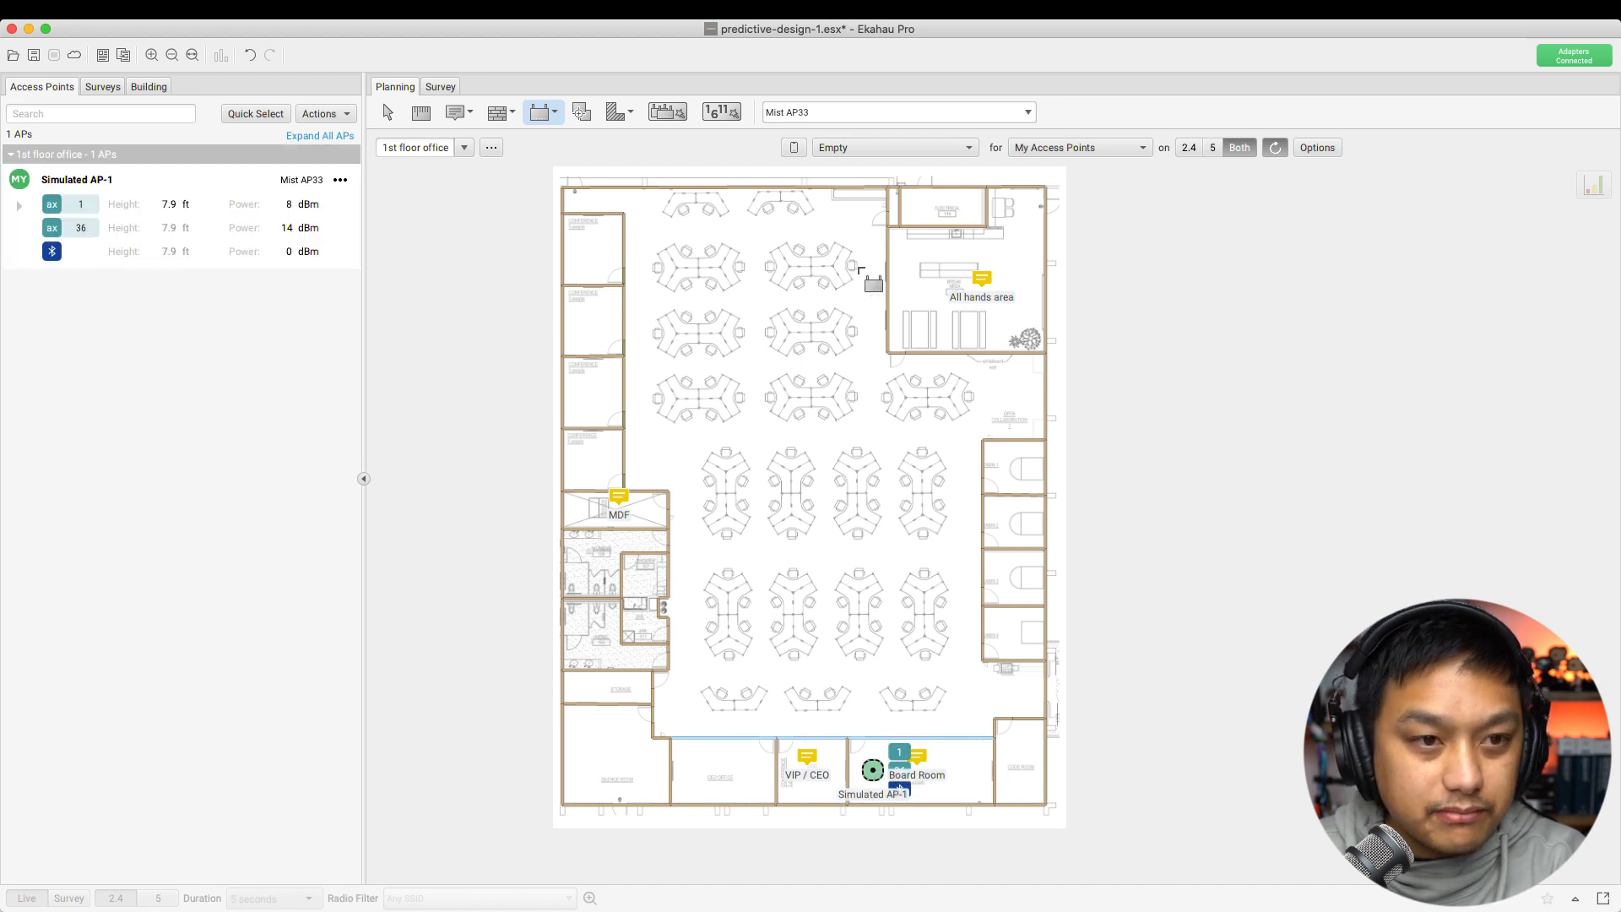
click(389, 113)
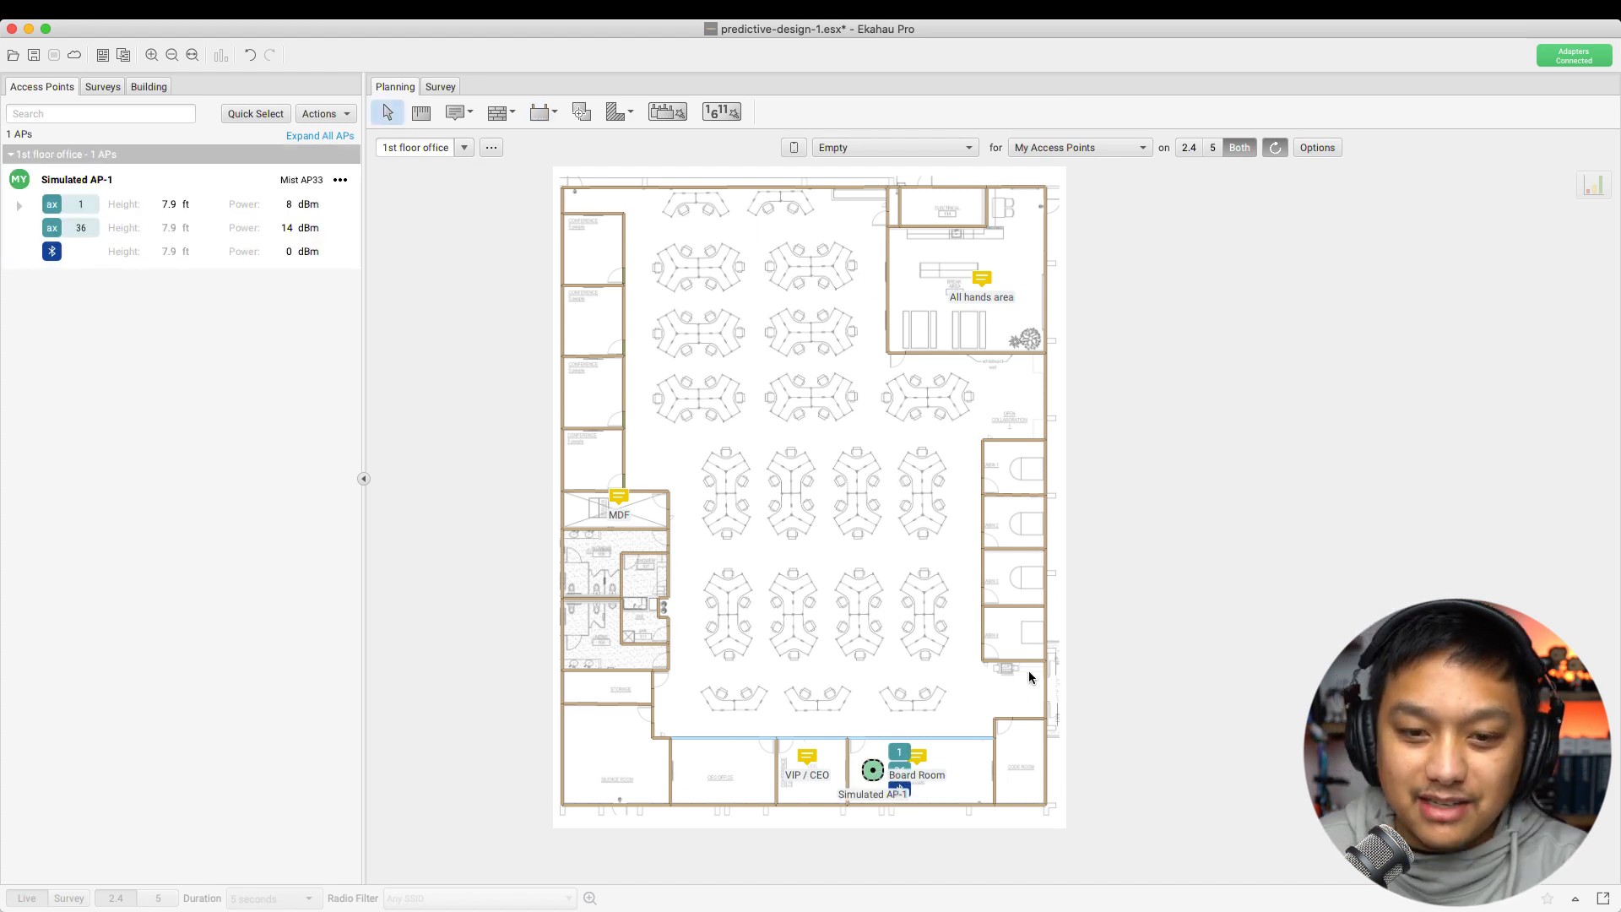
click(875, 772)
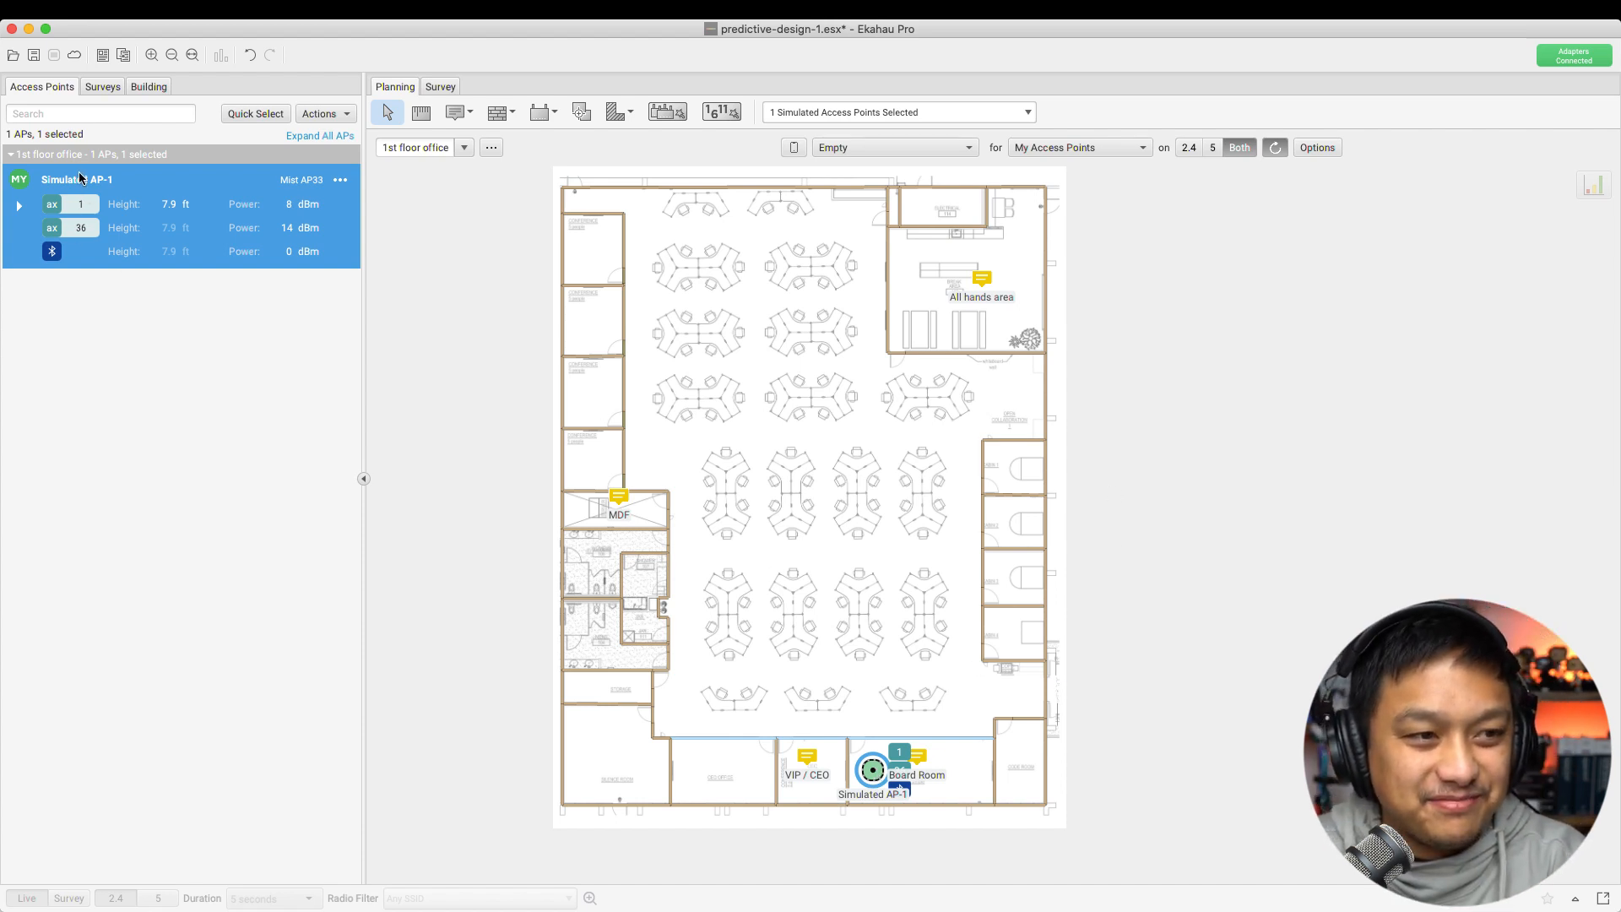
click(179, 202)
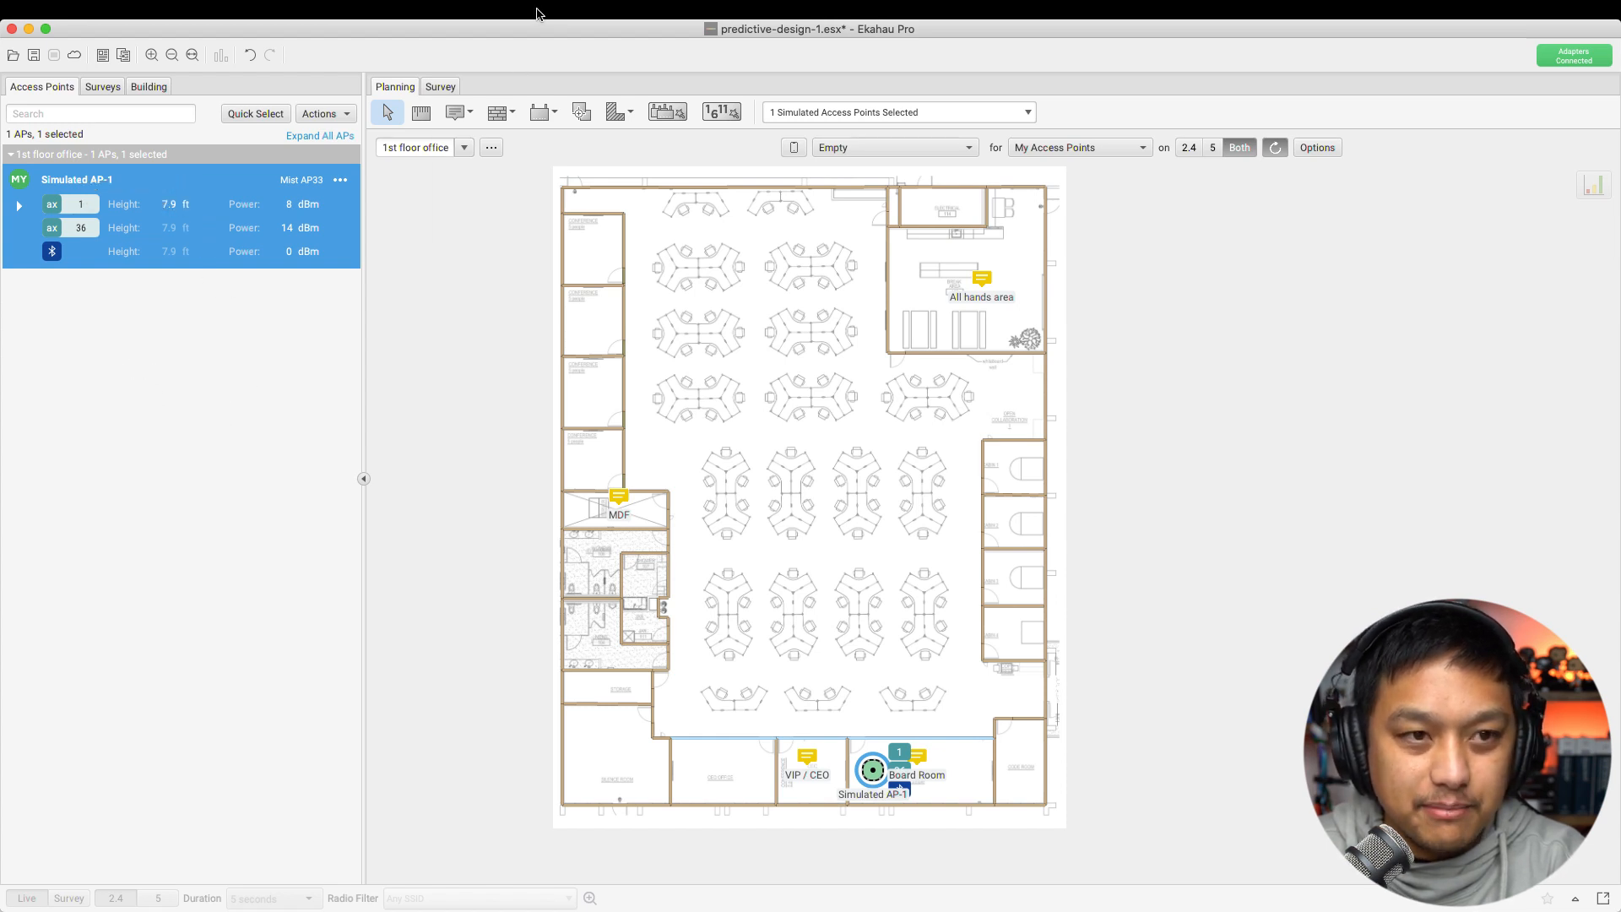
click(167, 207)
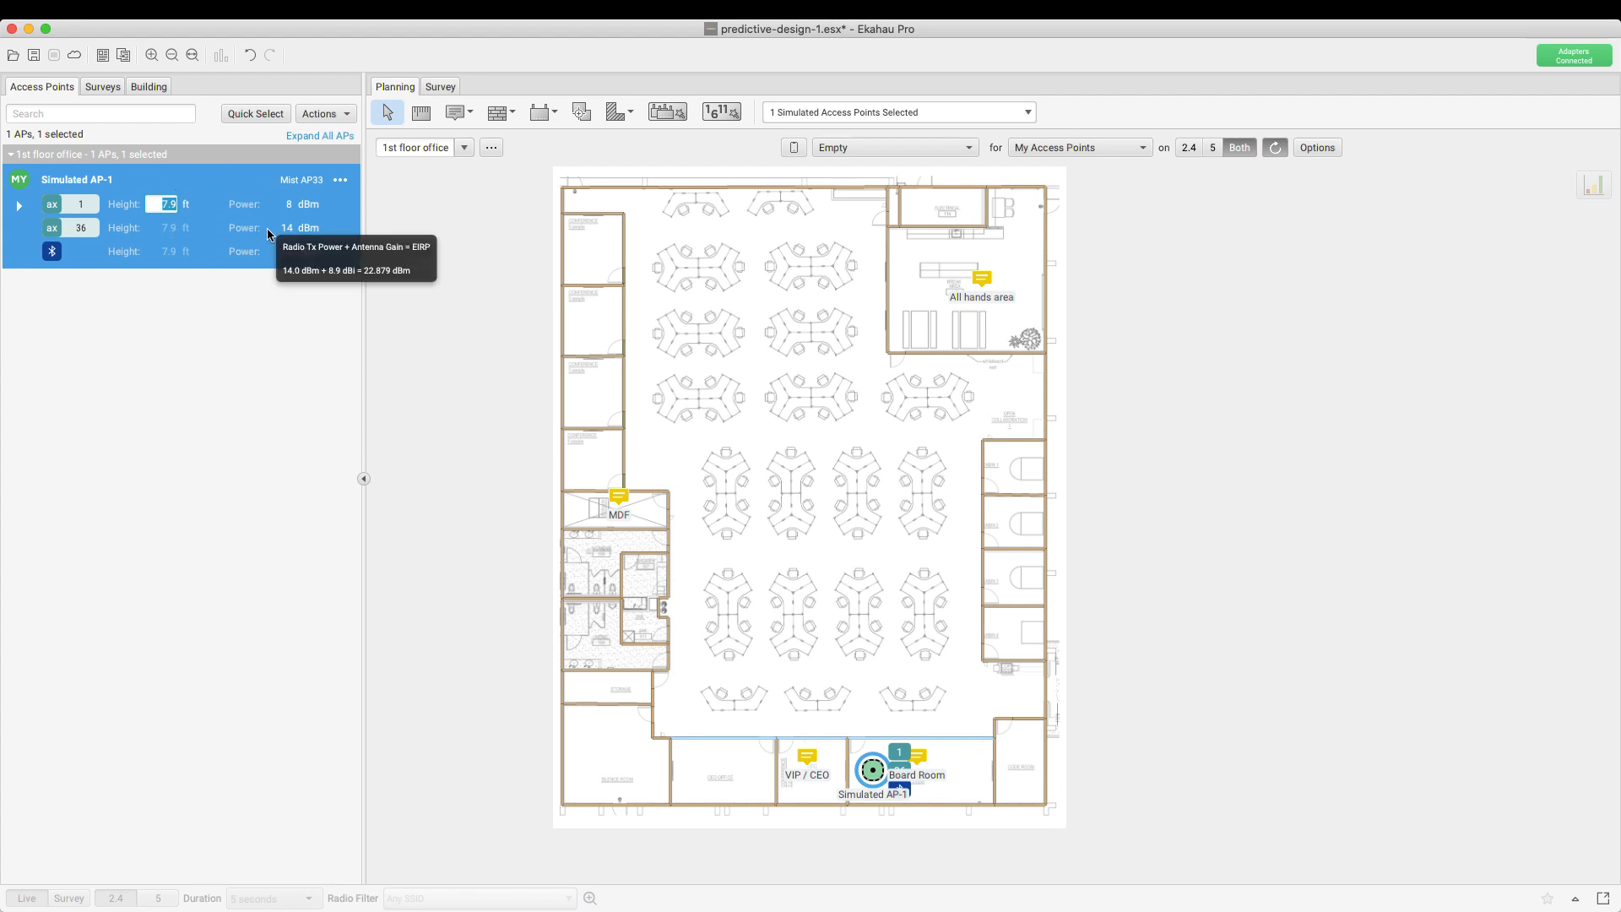
click(332, 332)
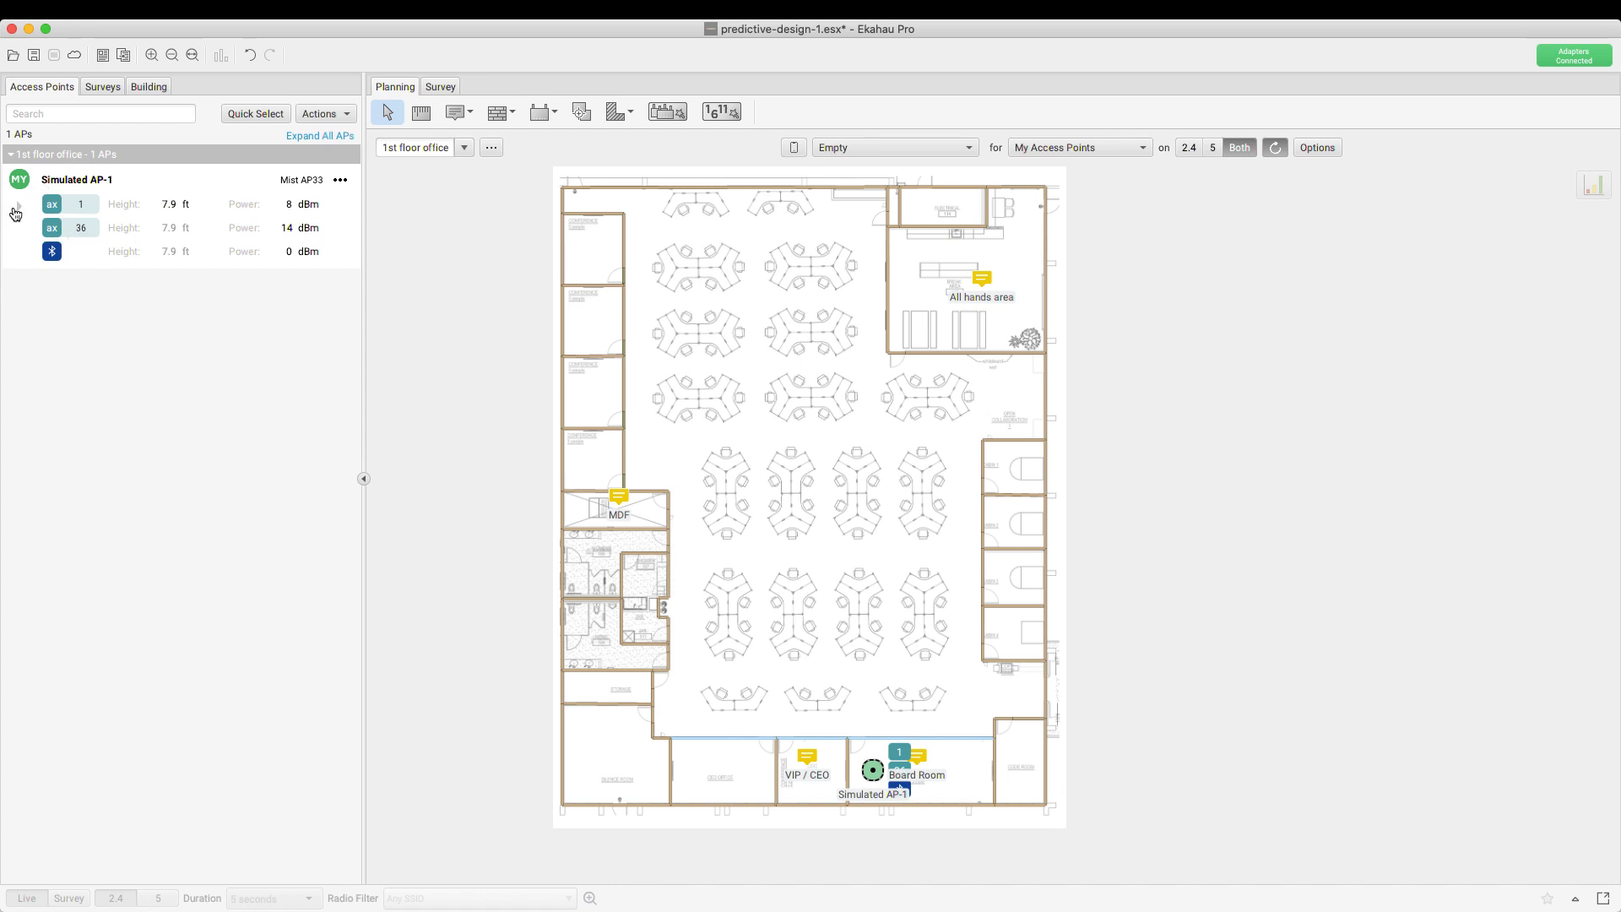
Lower Simulated AP-1's channel 1 radio power from 8 dBm to 3 dBm
click(289, 208)
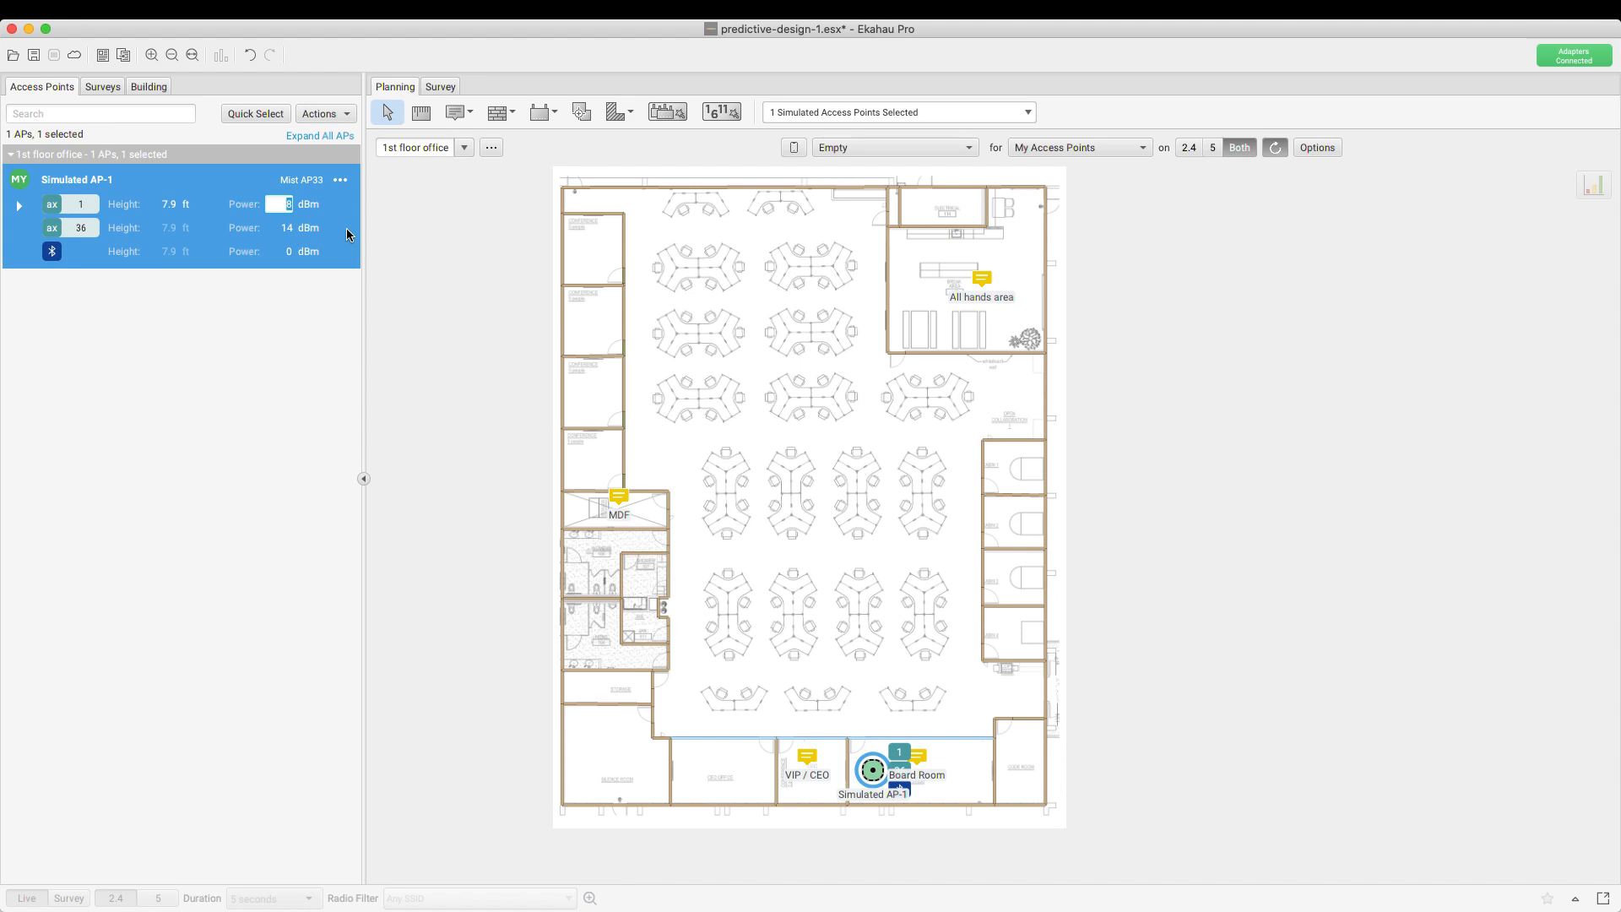
text(3)
click(312, 340)
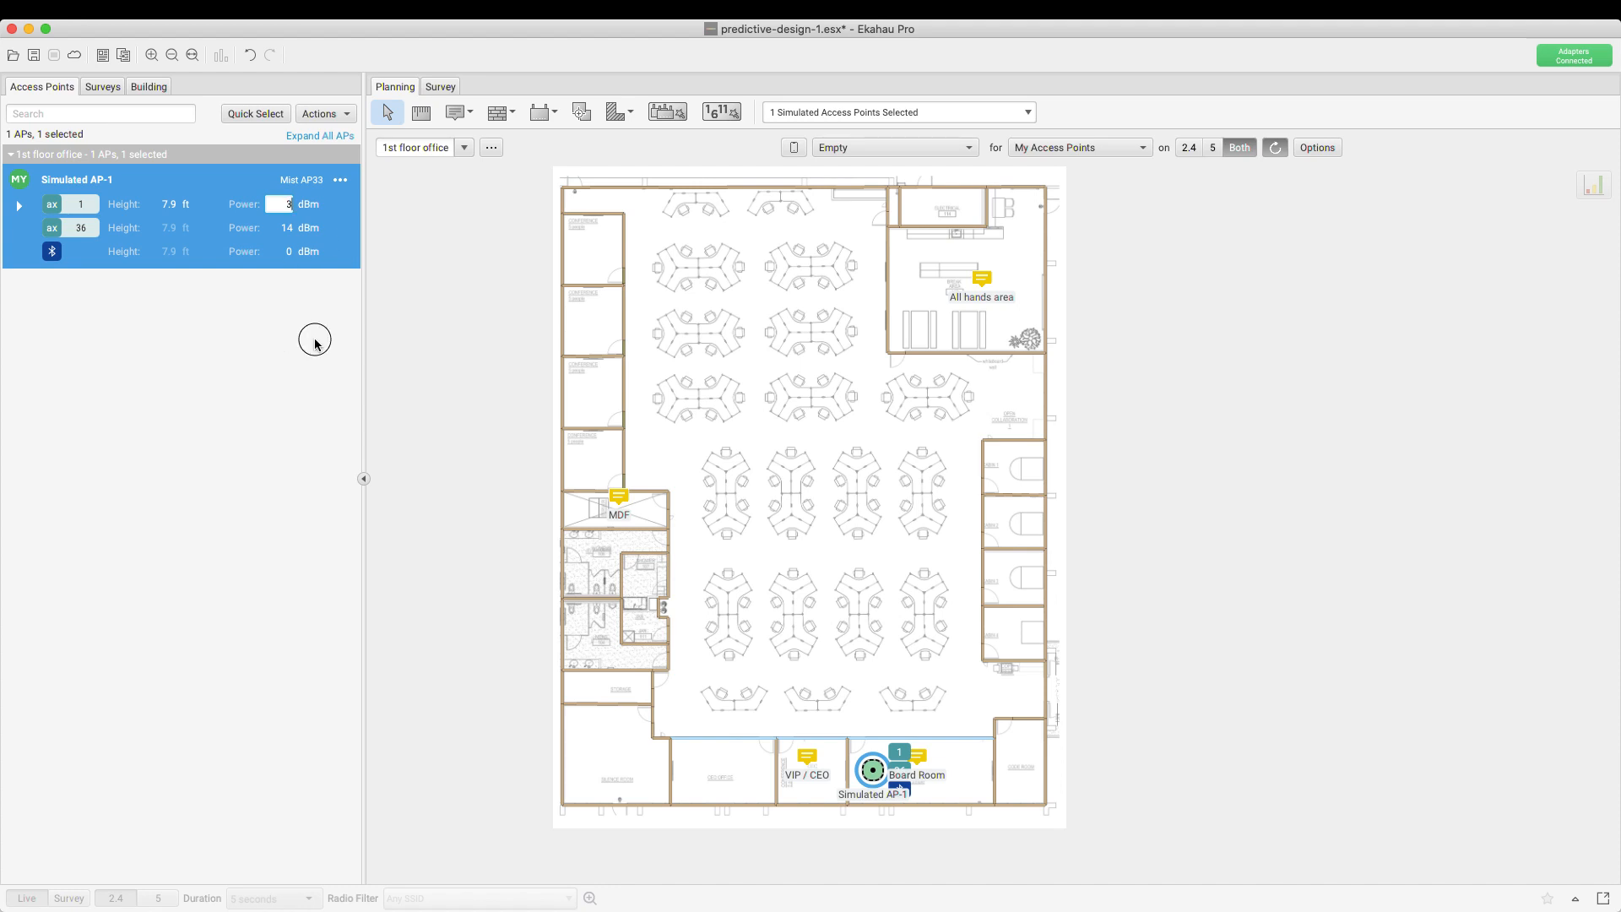
click(287, 228)
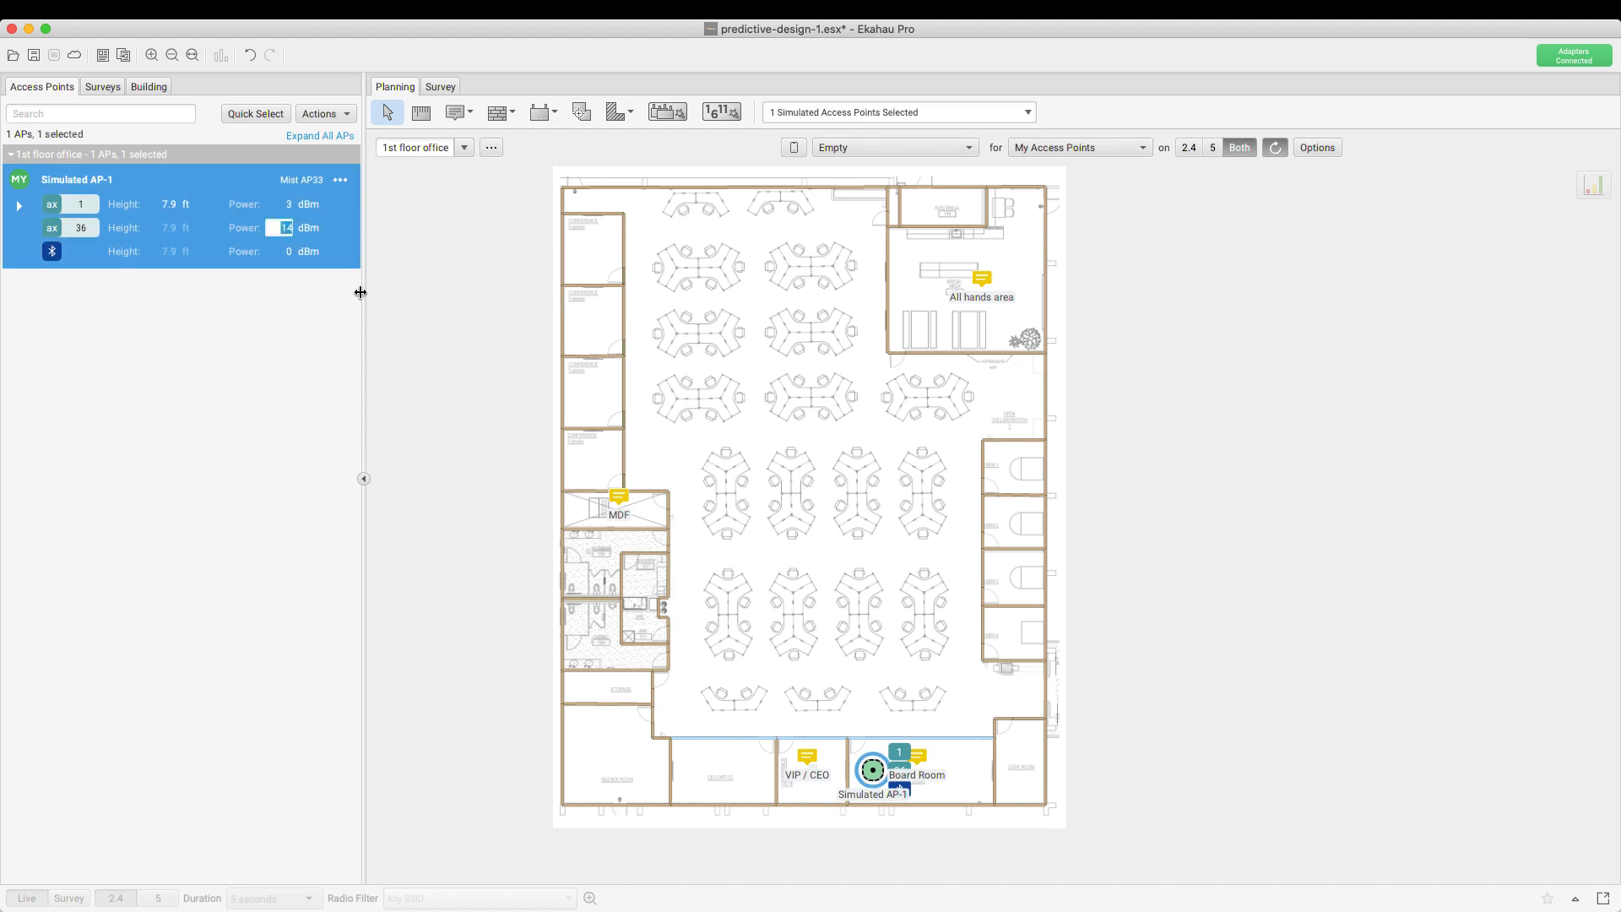
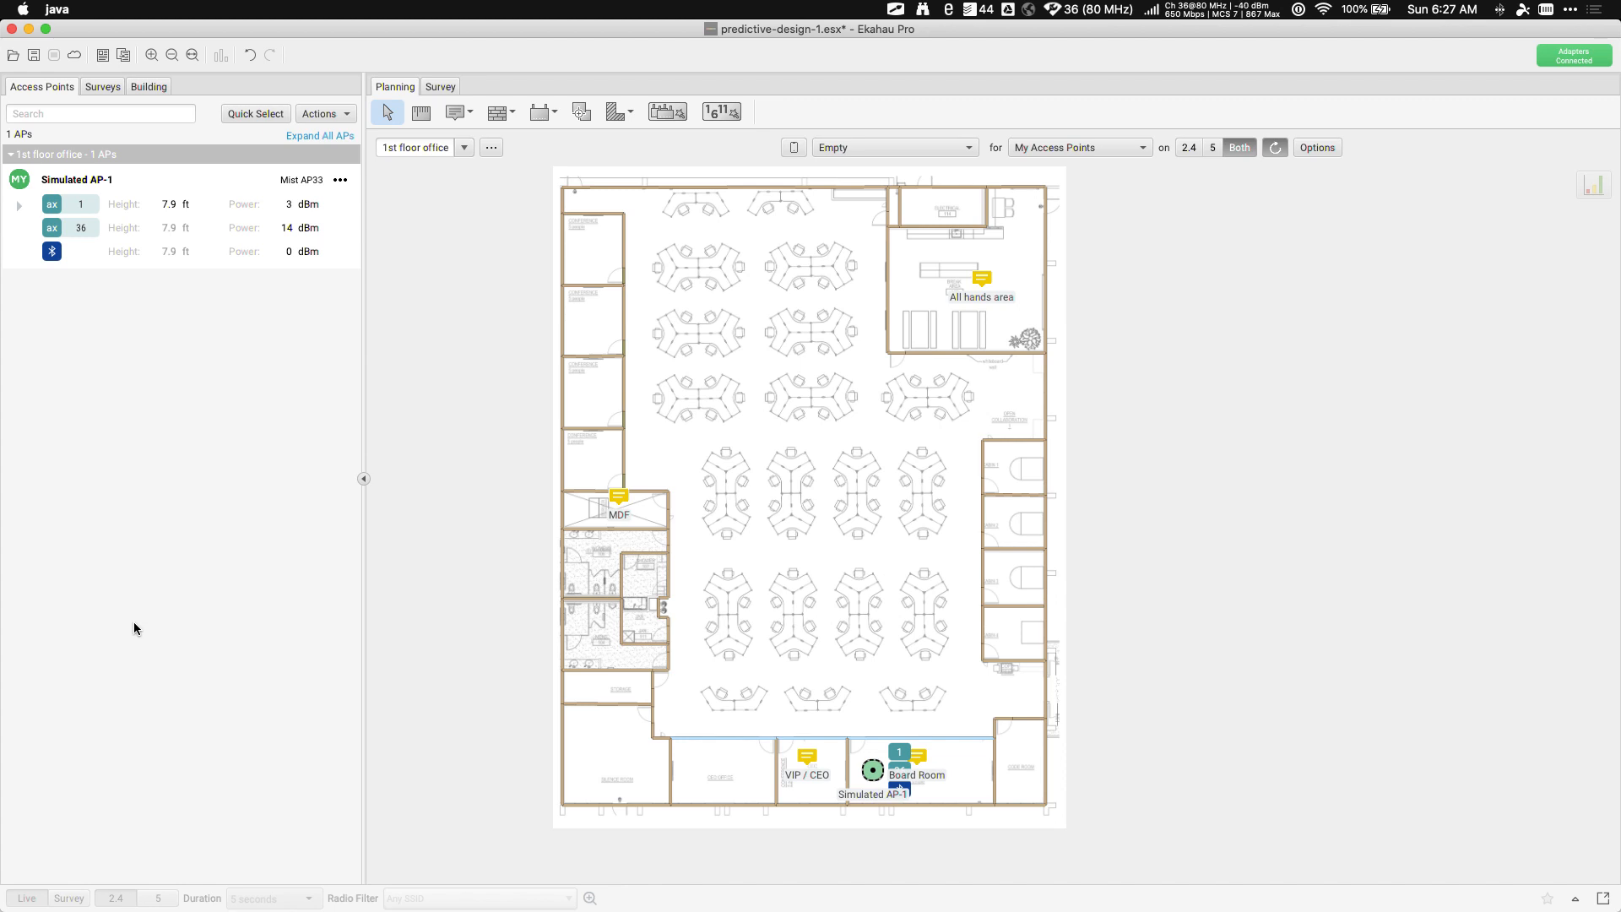
key(super+space)
text(s)
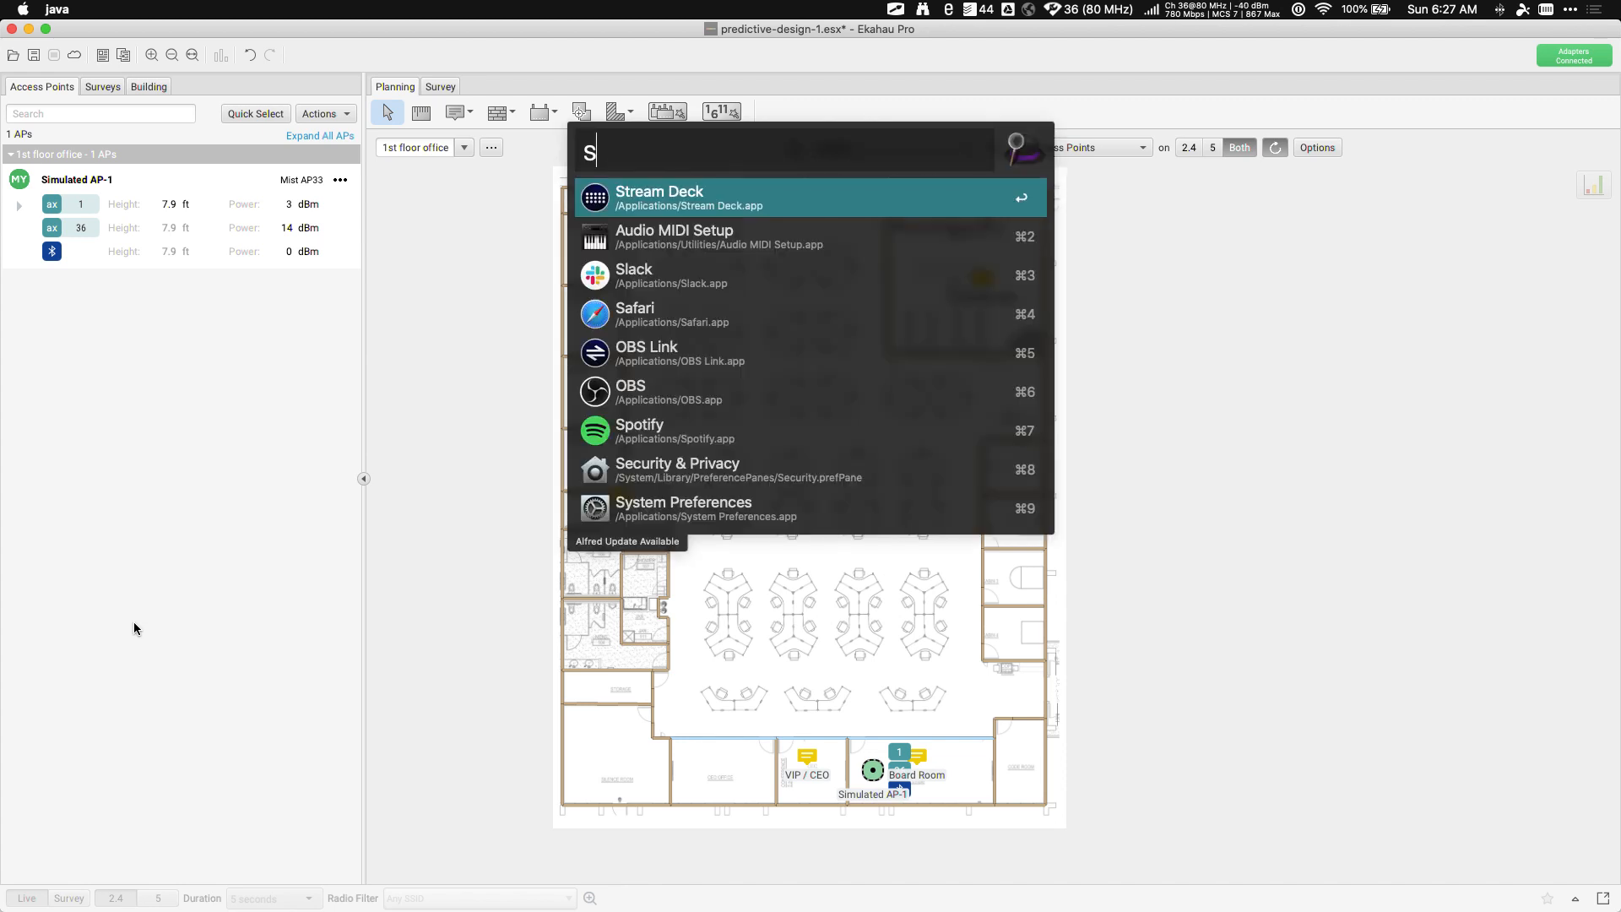
click(439, 508)
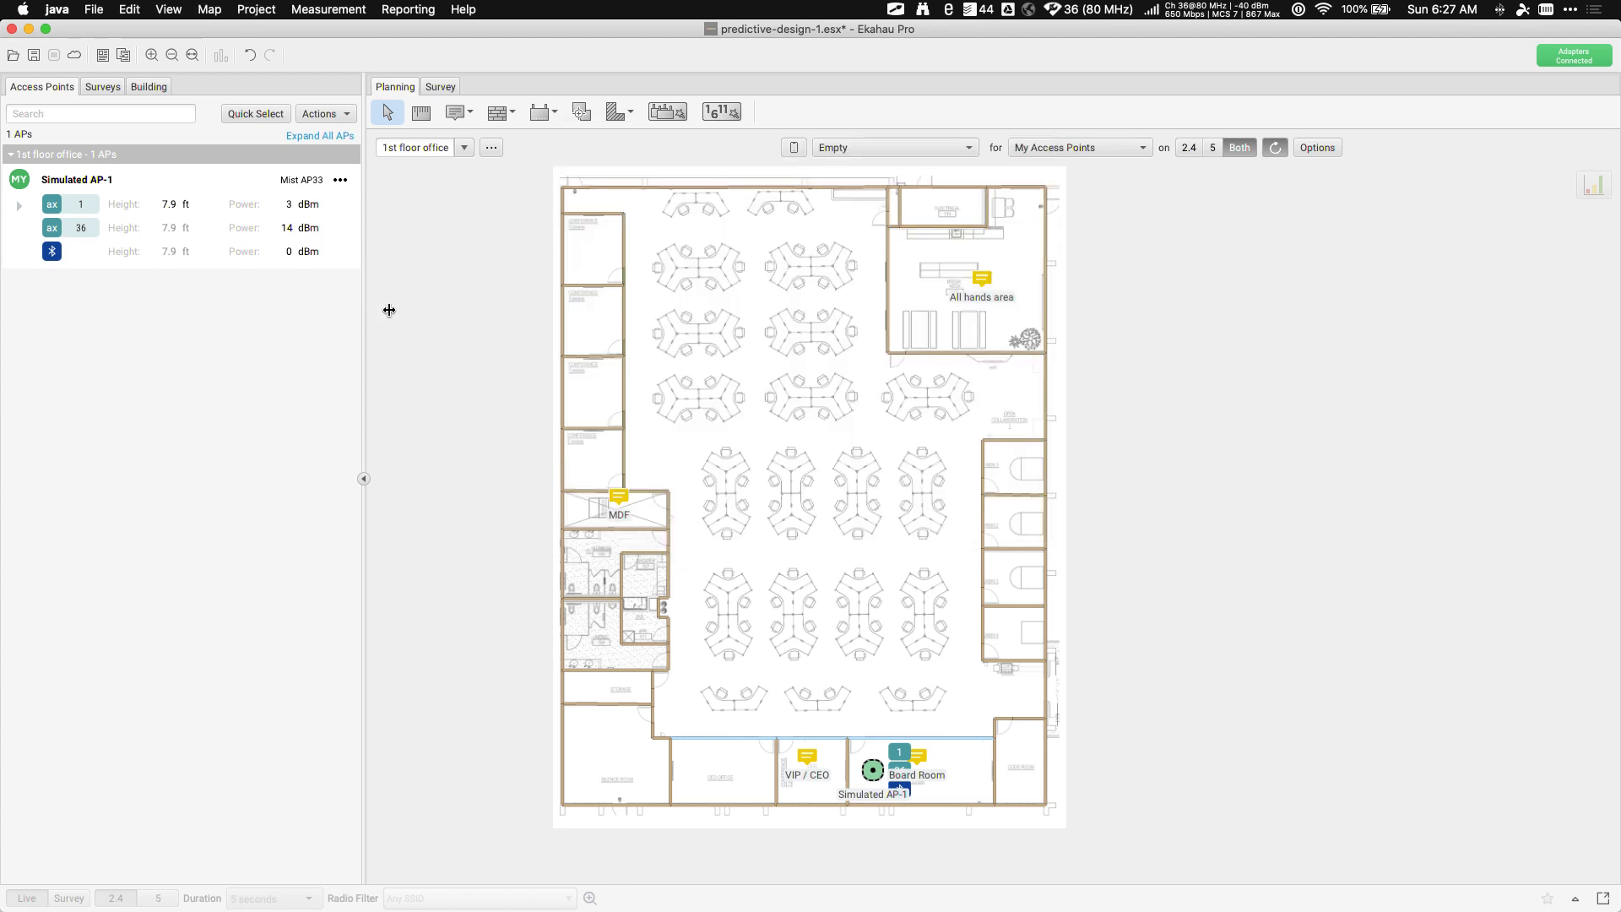
click(340, 180)
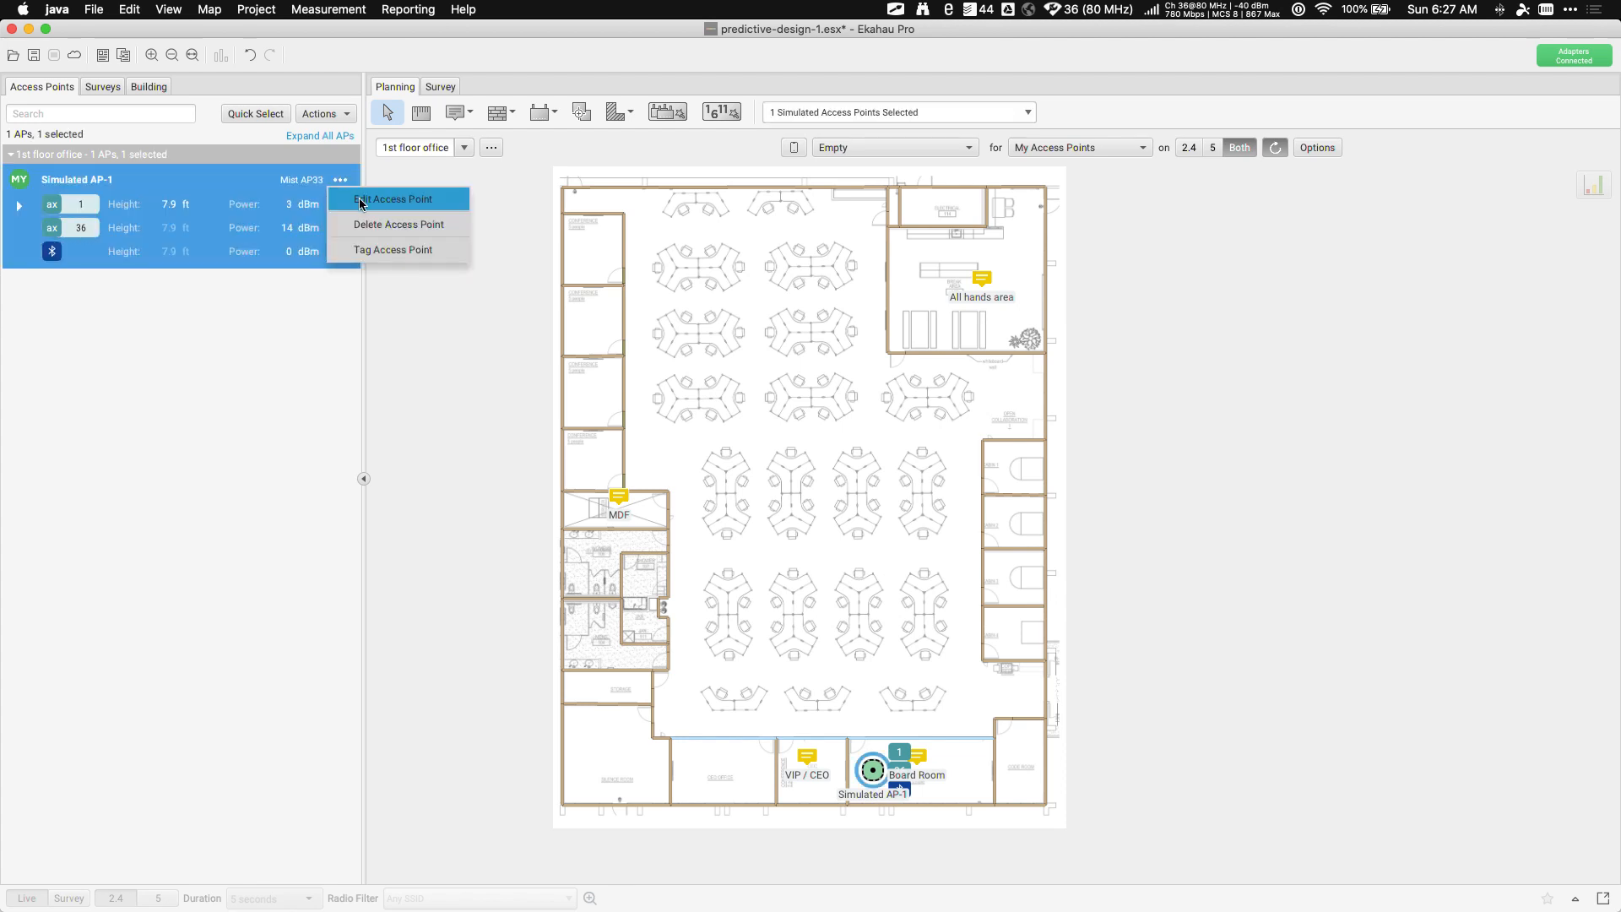
click(361, 203)
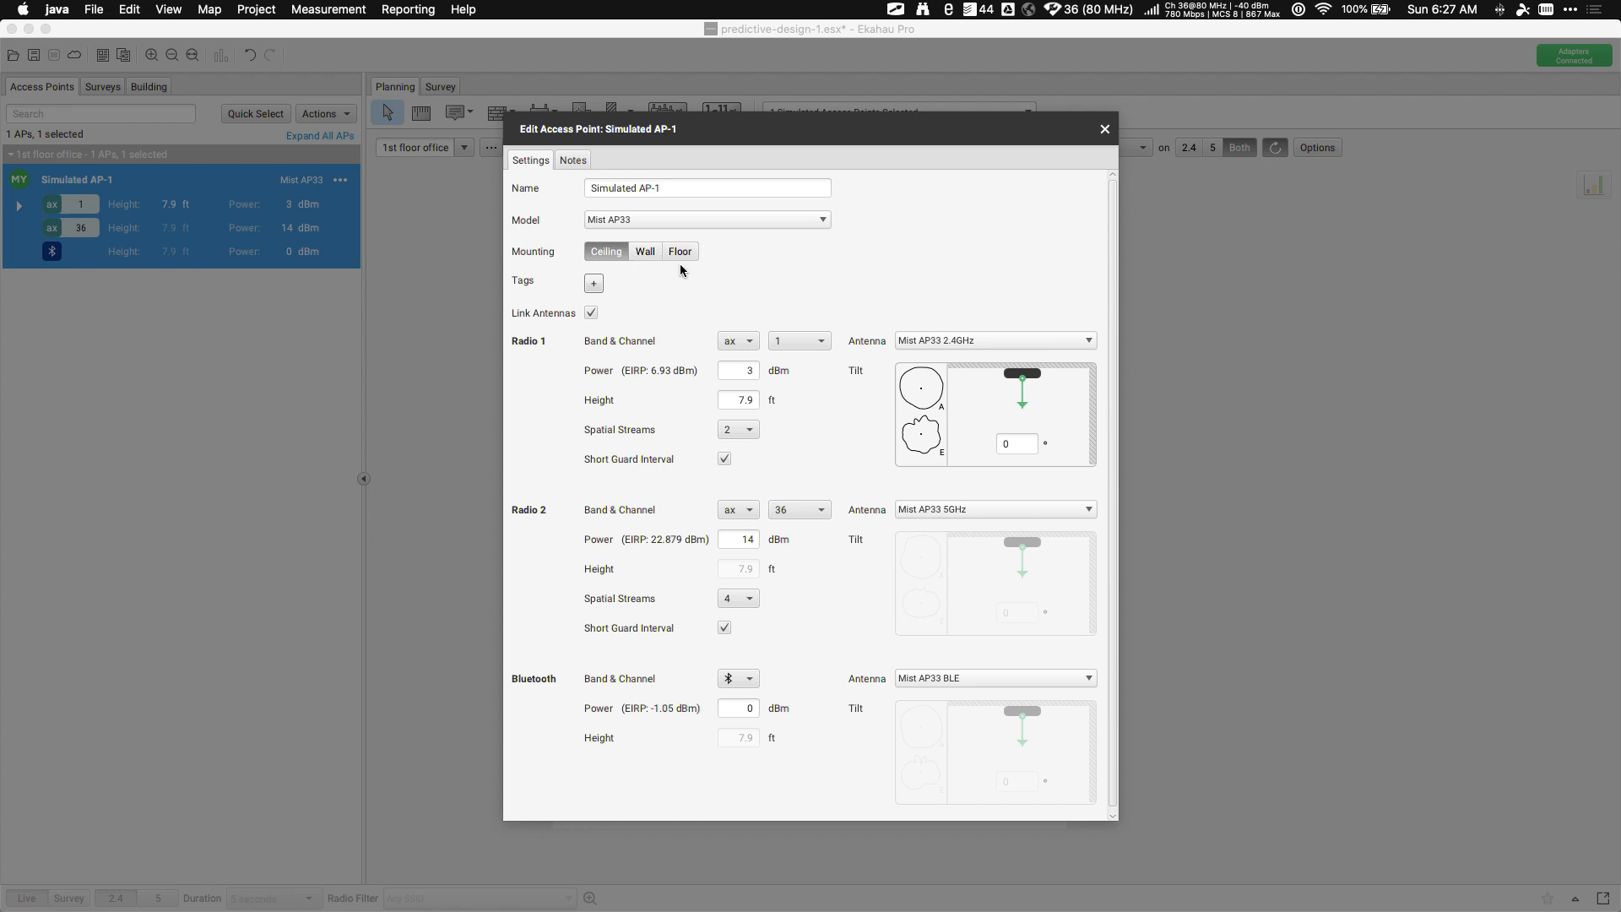
click(642, 255)
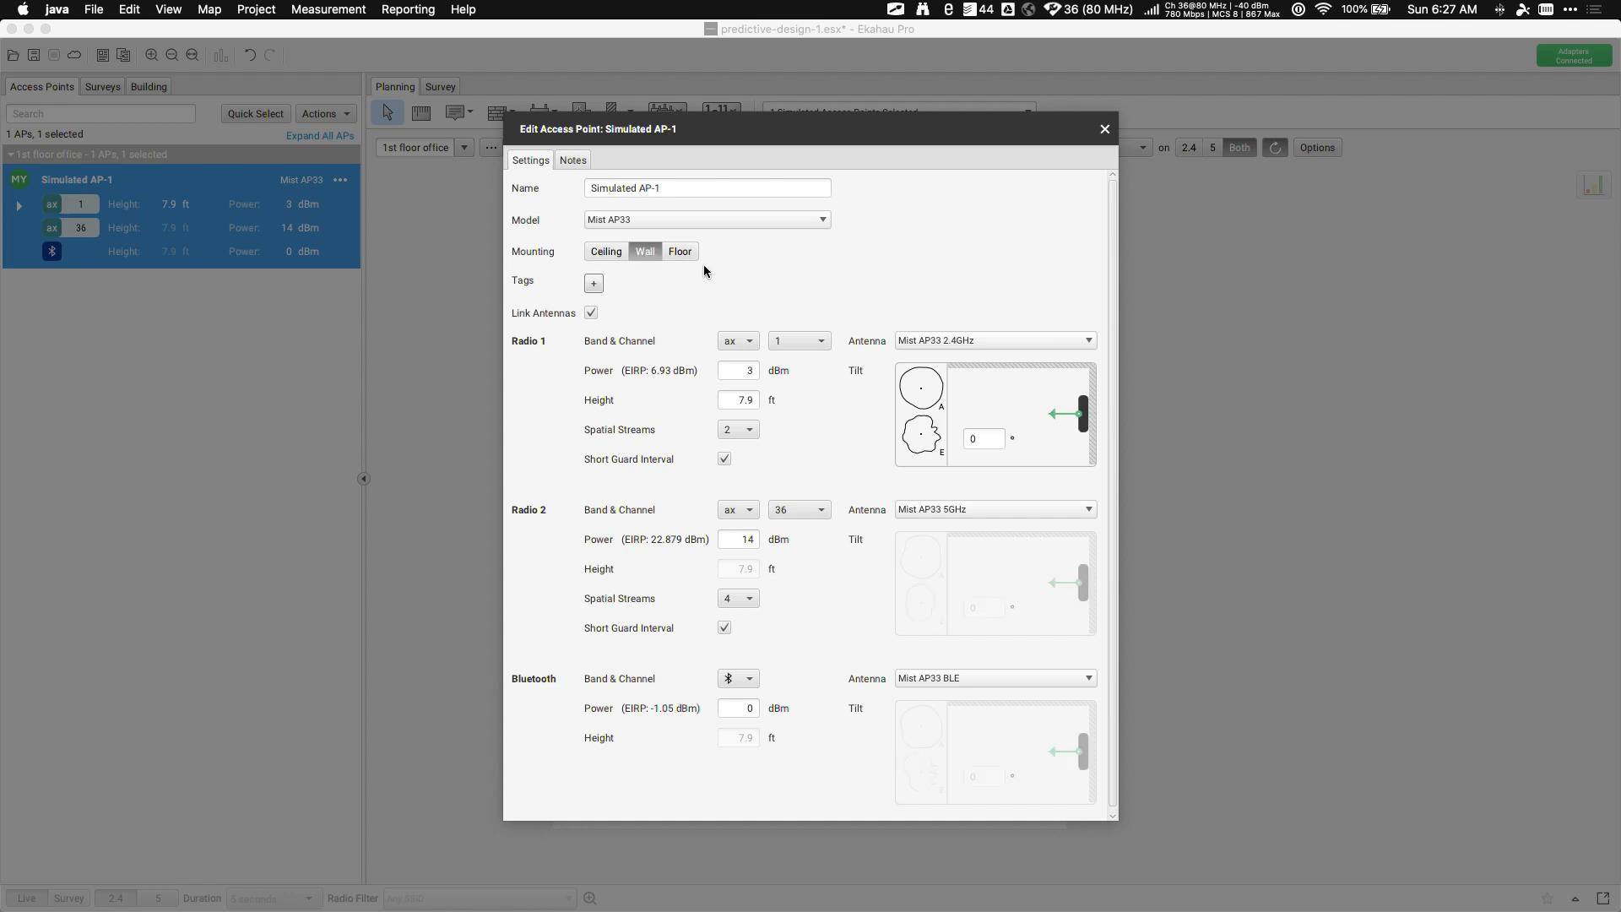
click(682, 253)
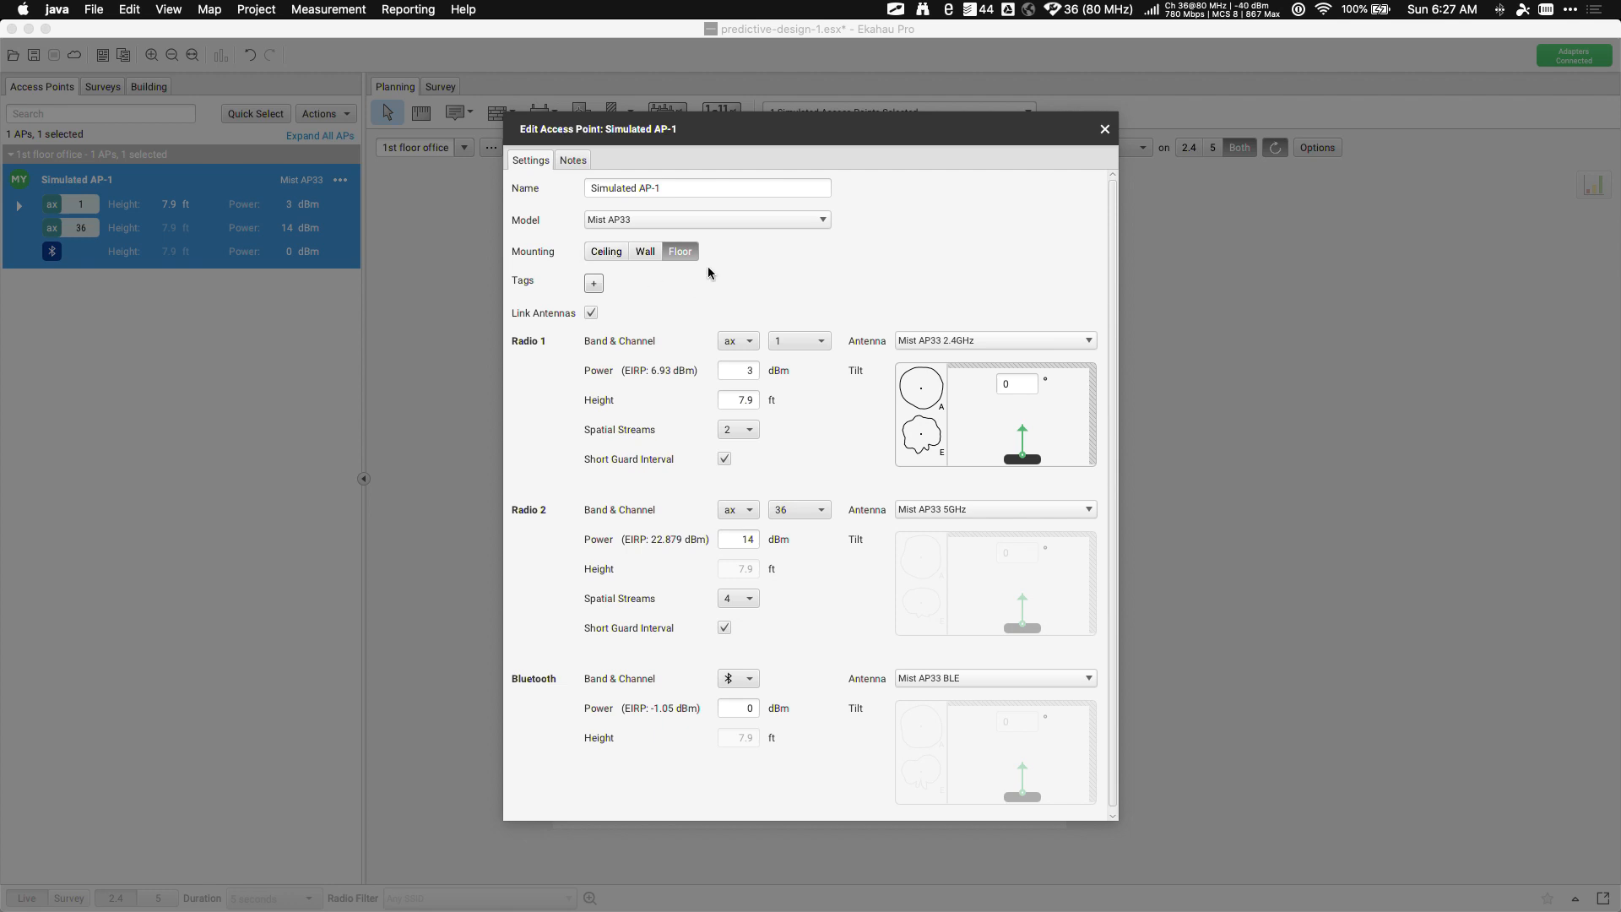
click(617, 257)
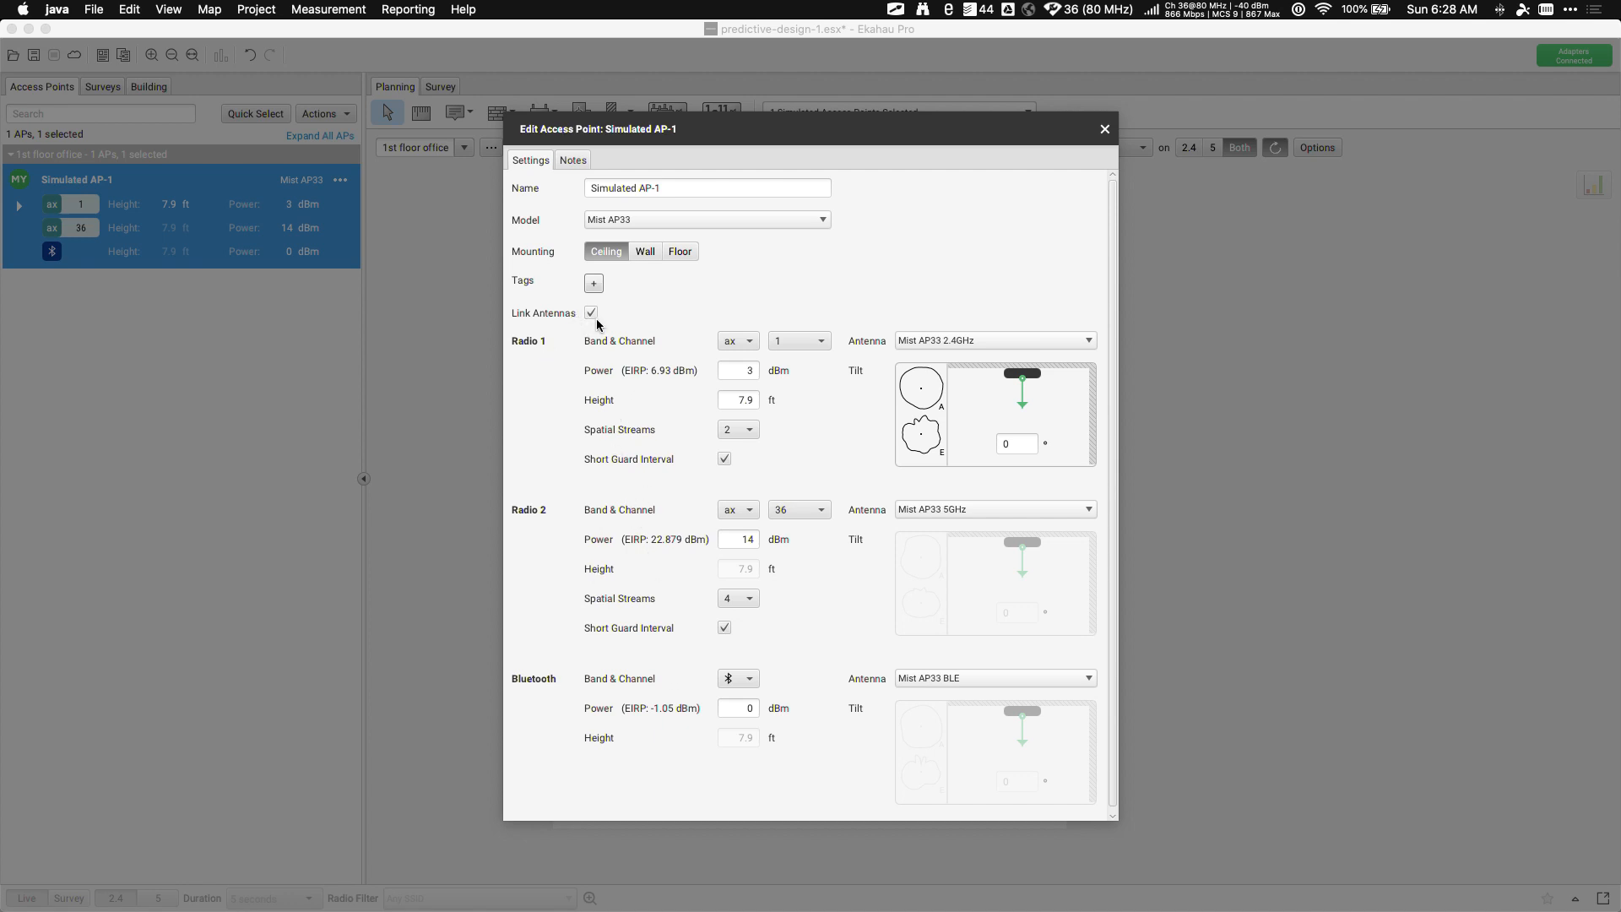
click(733, 399)
text(10)
key(Tab)
click(741, 399)
text(7.9)
key(Tab)
click(931, 348)
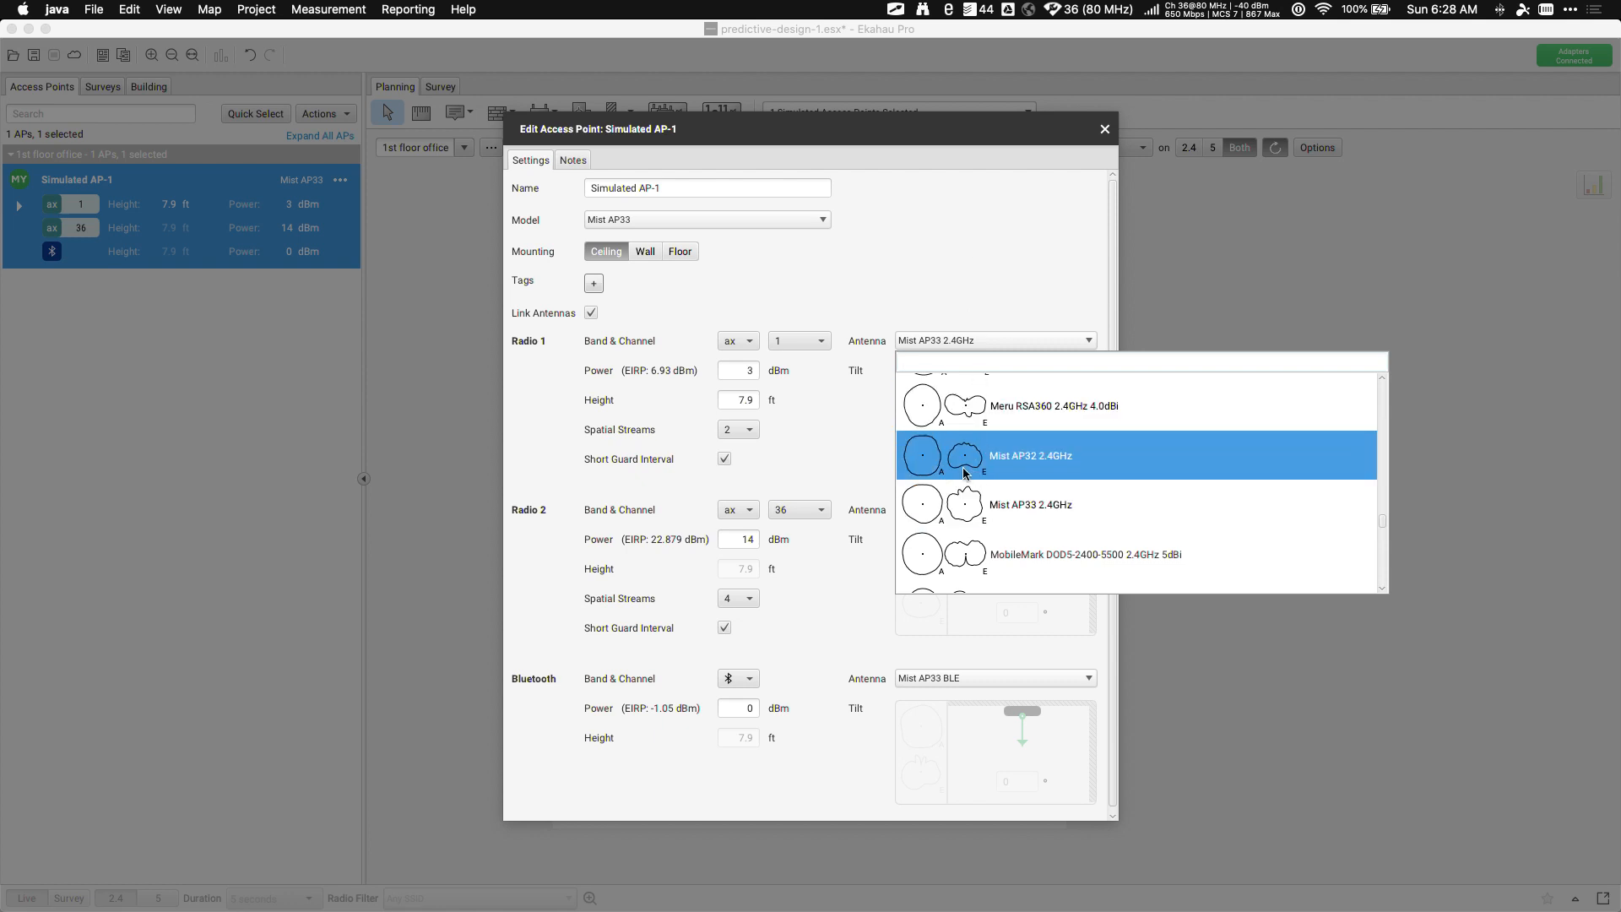
click(977, 233)
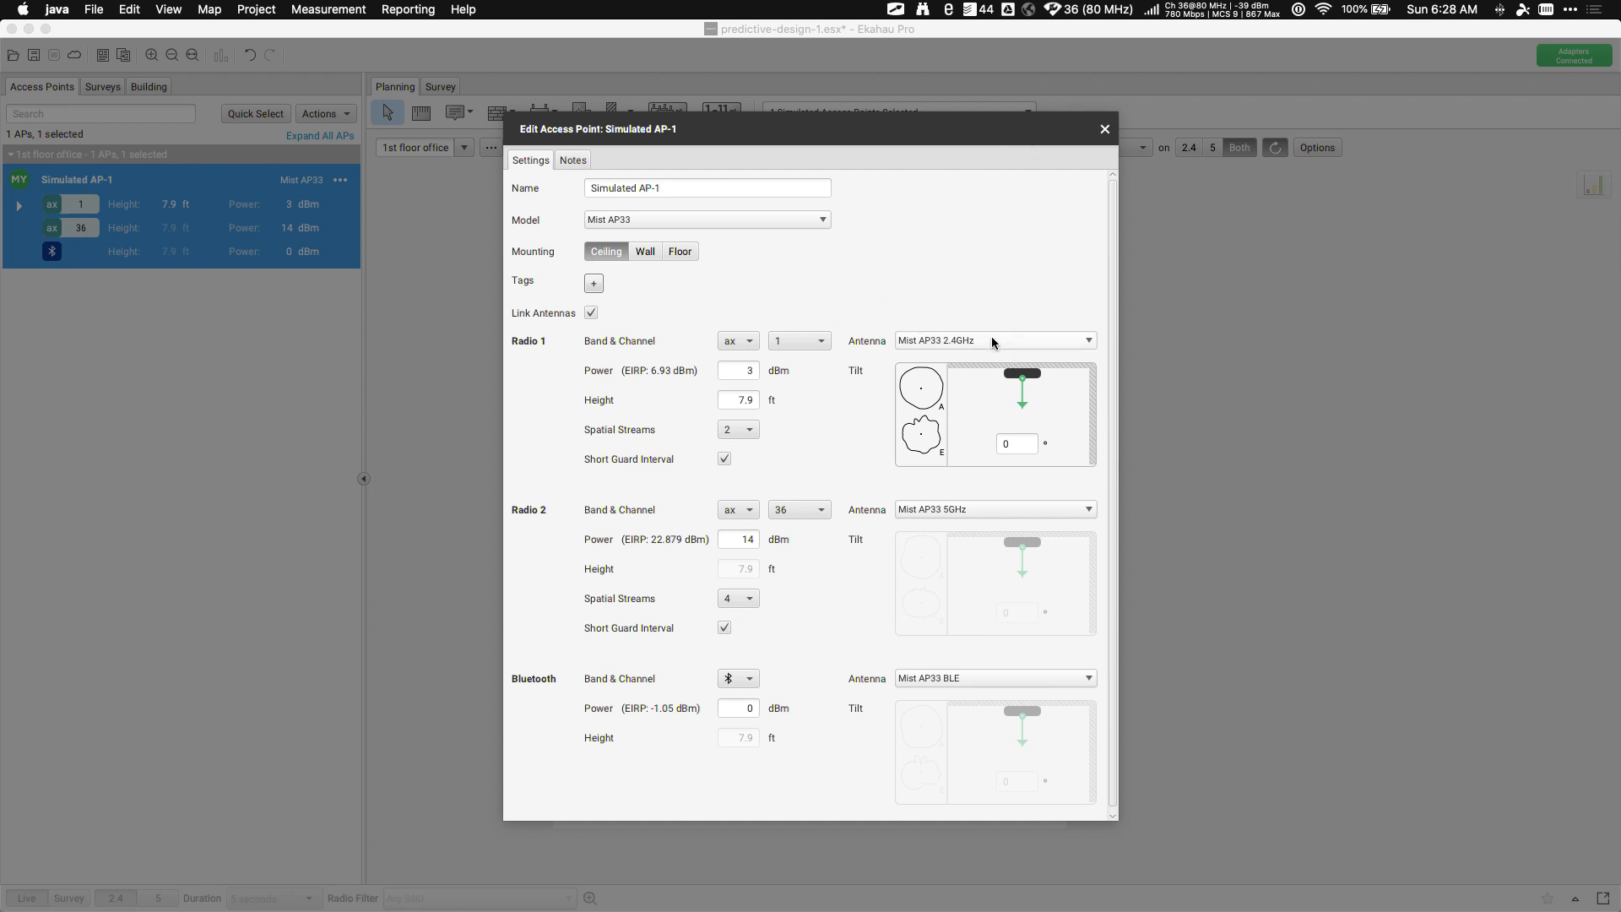
click(566, 161)
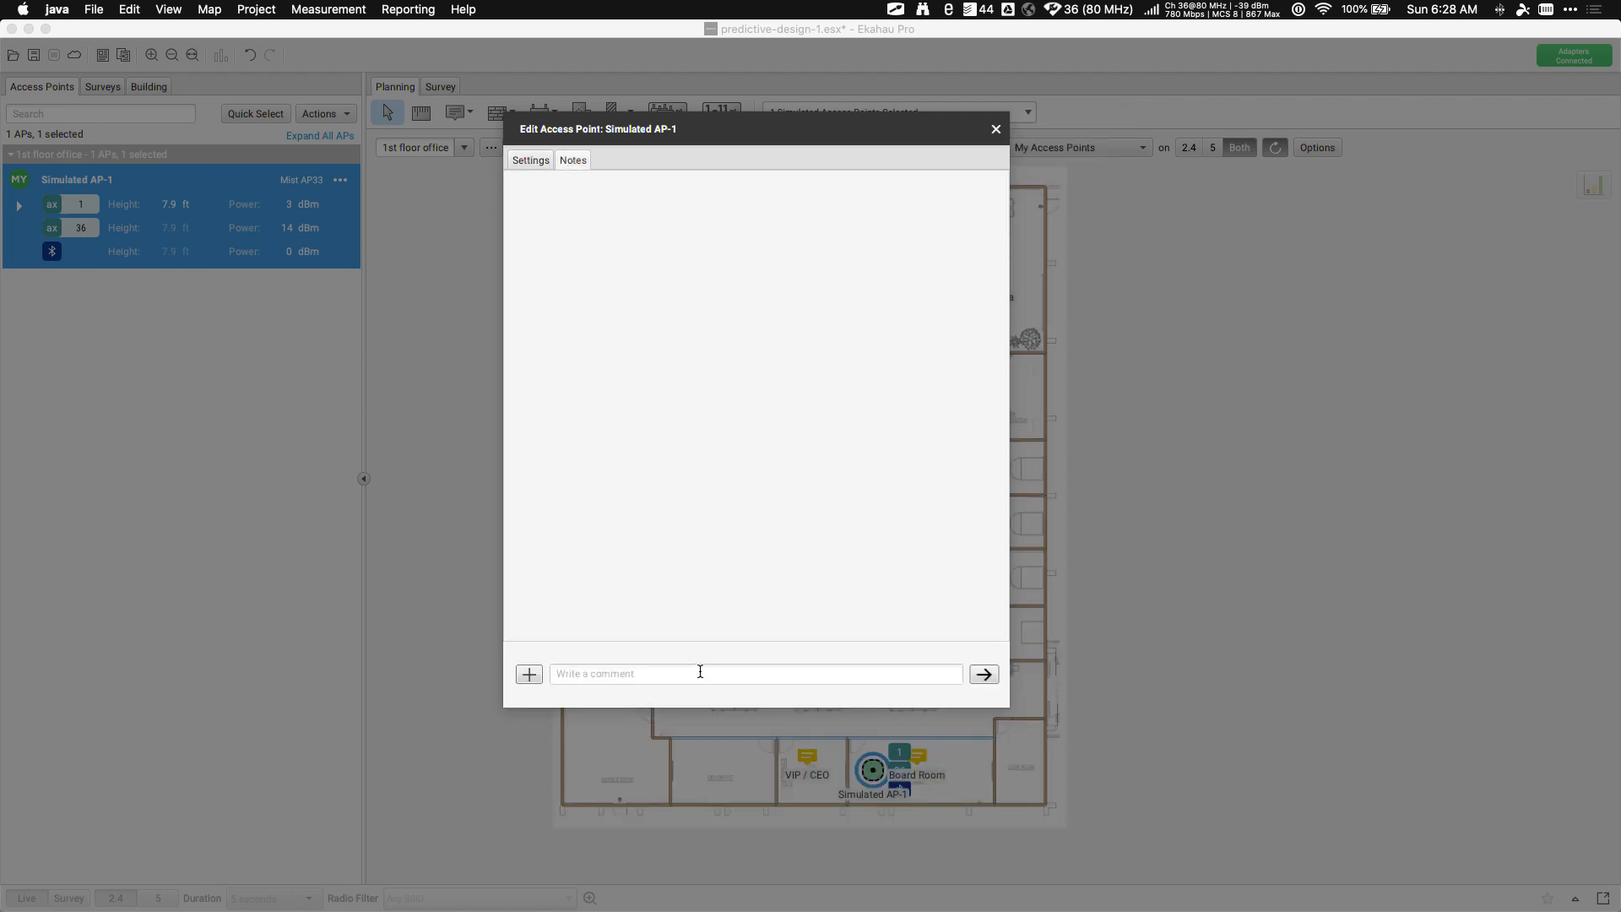
click(531, 161)
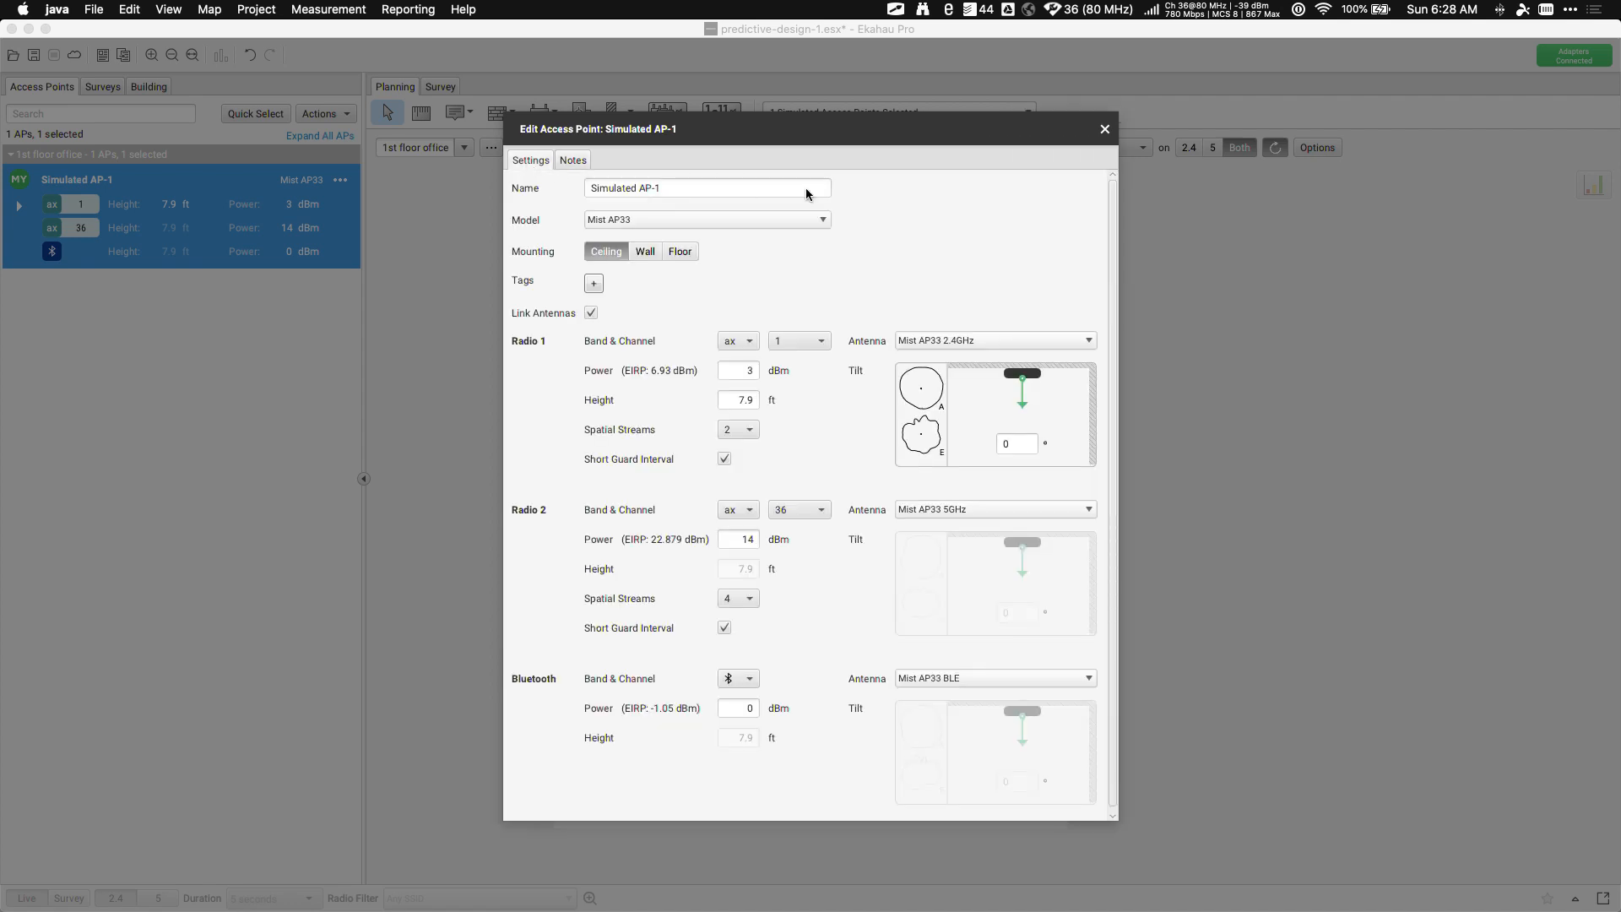
click(1105, 129)
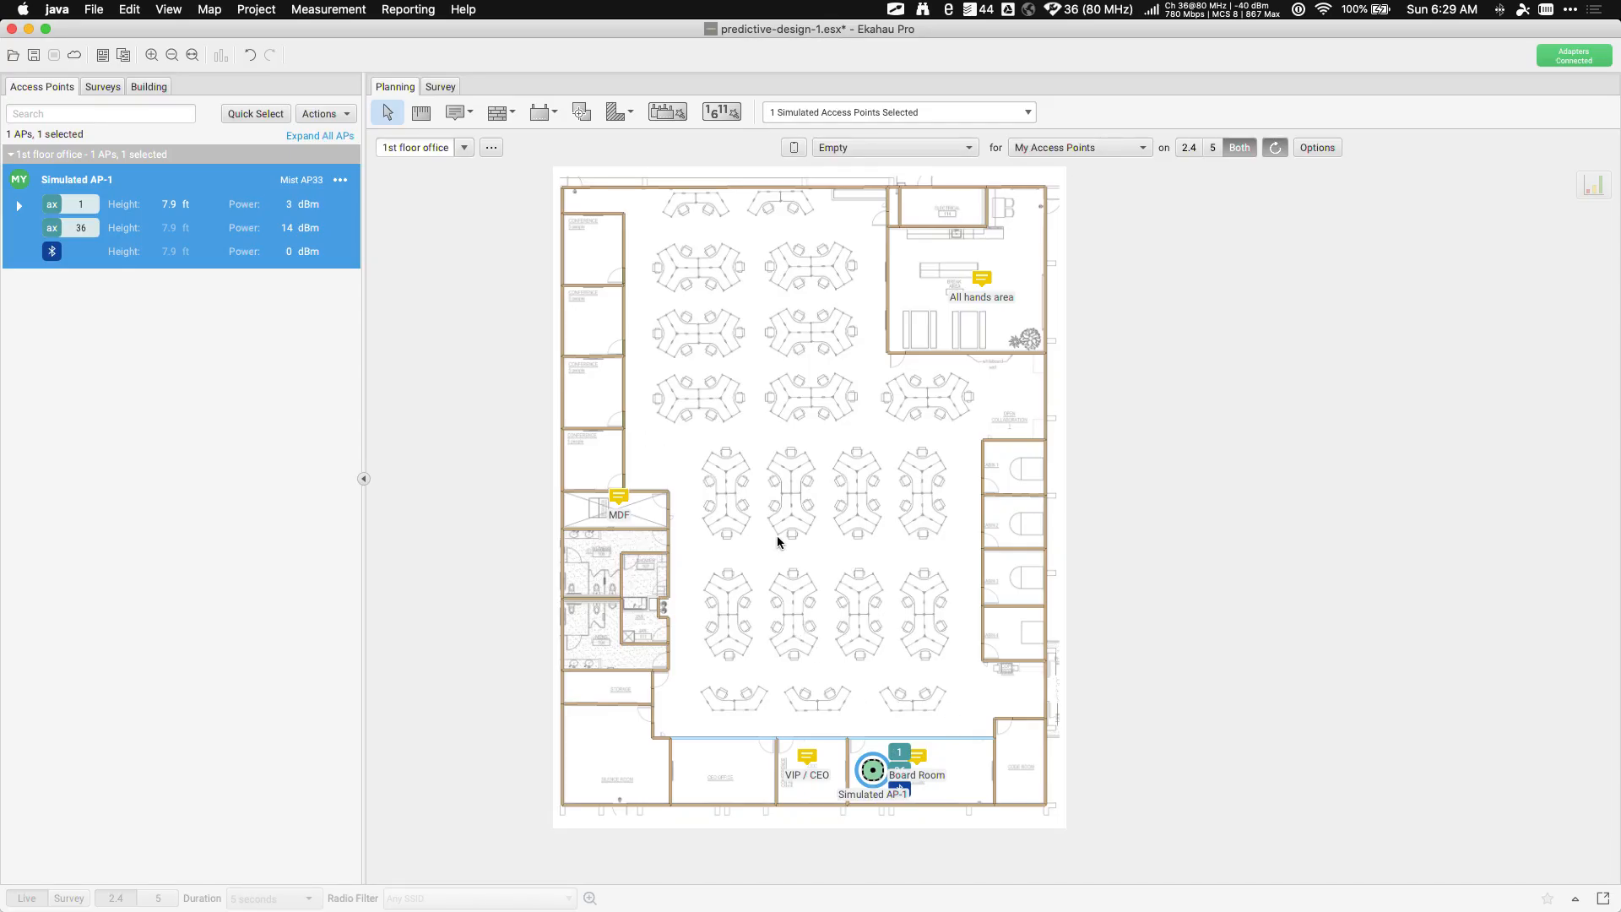
Uncheck Notes and Walls in the View menu so only the drawing and Simulated AP-1 remain
click(169, 10)
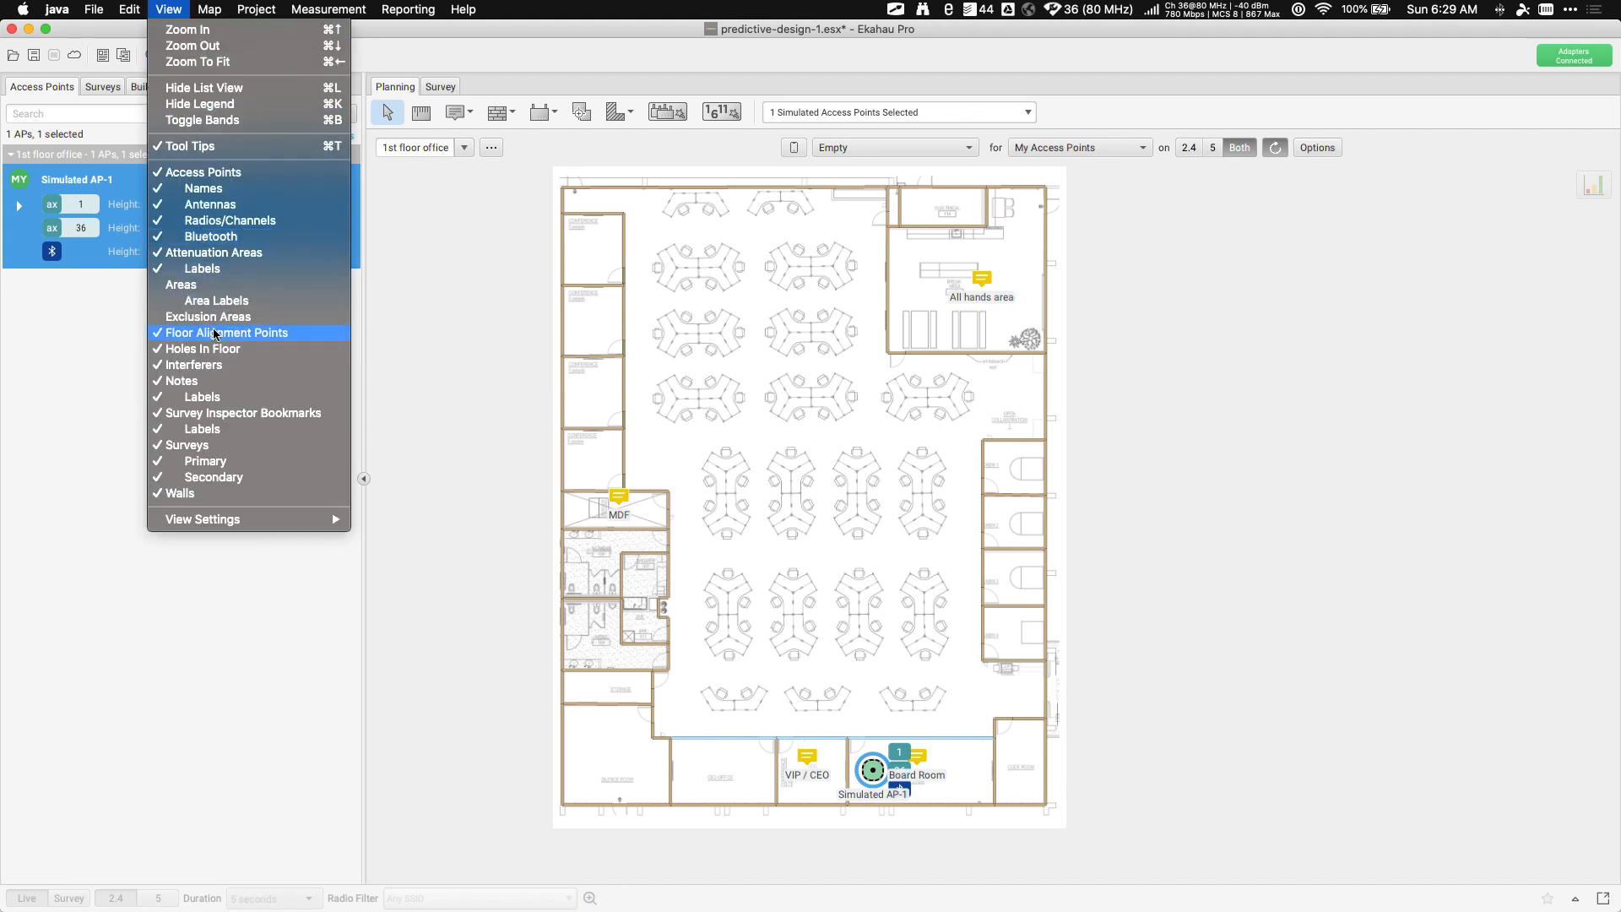
click(211, 381)
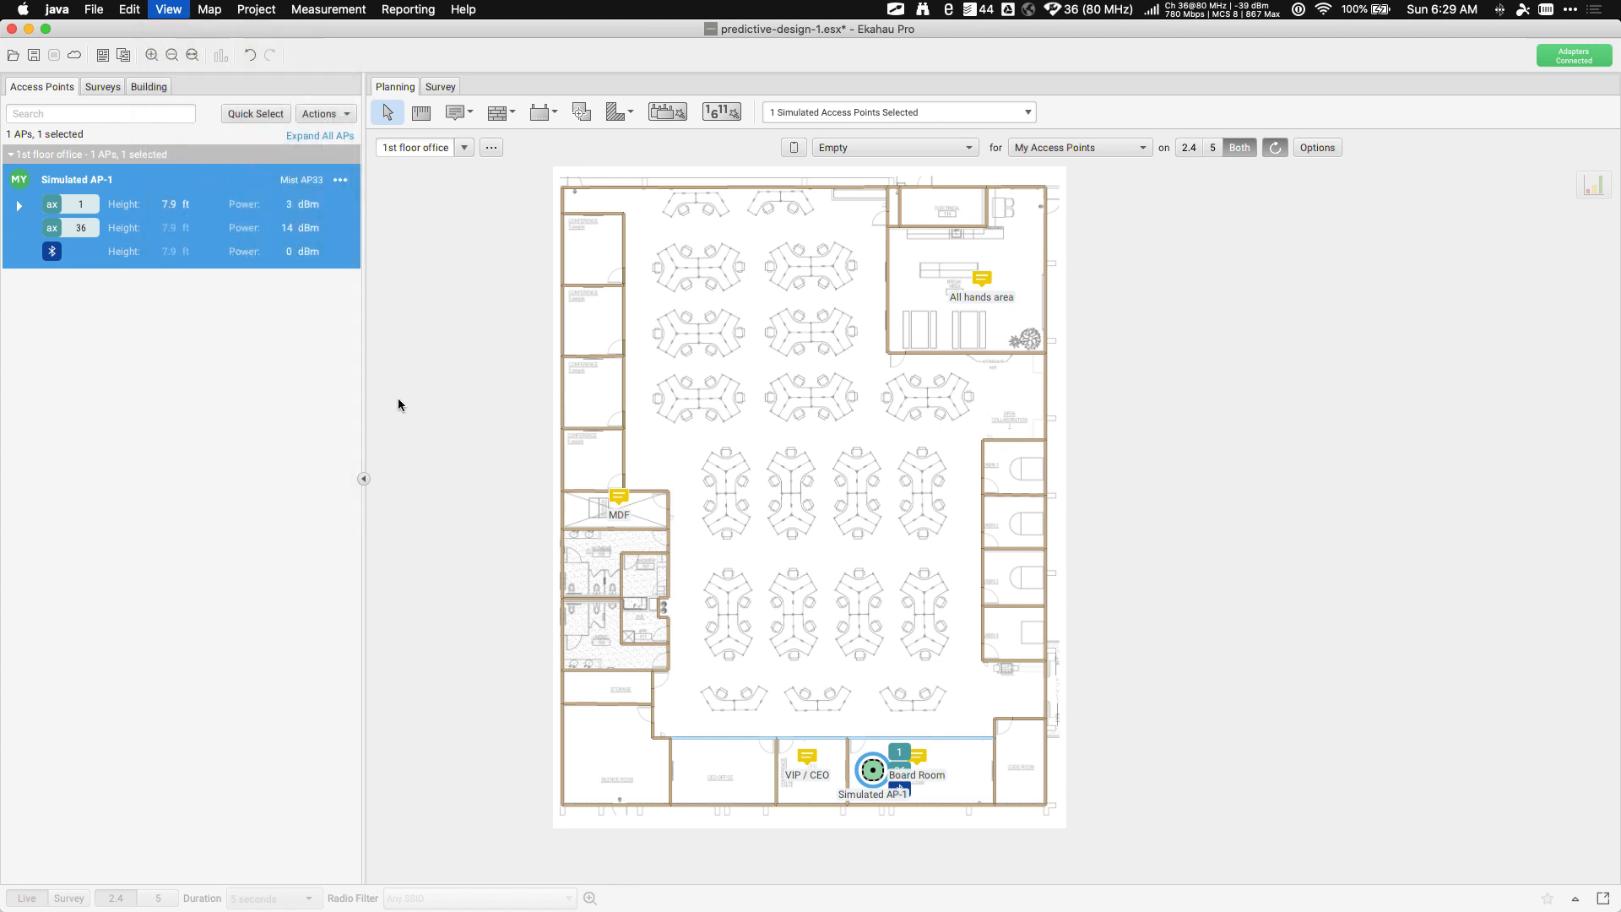
click(169, 9)
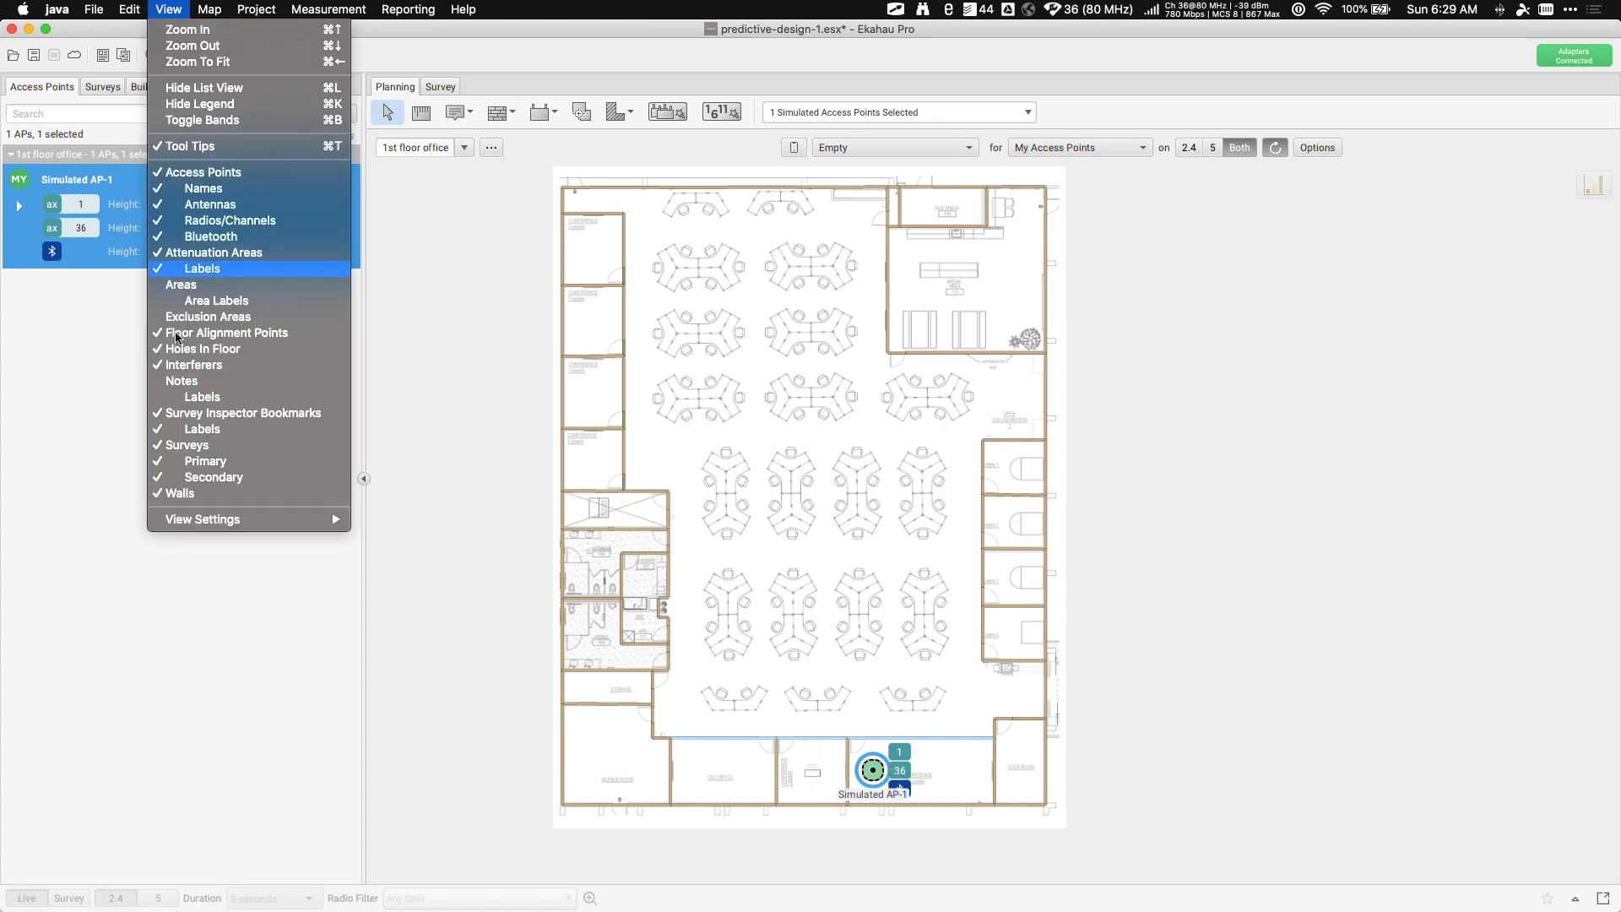
click(182, 494)
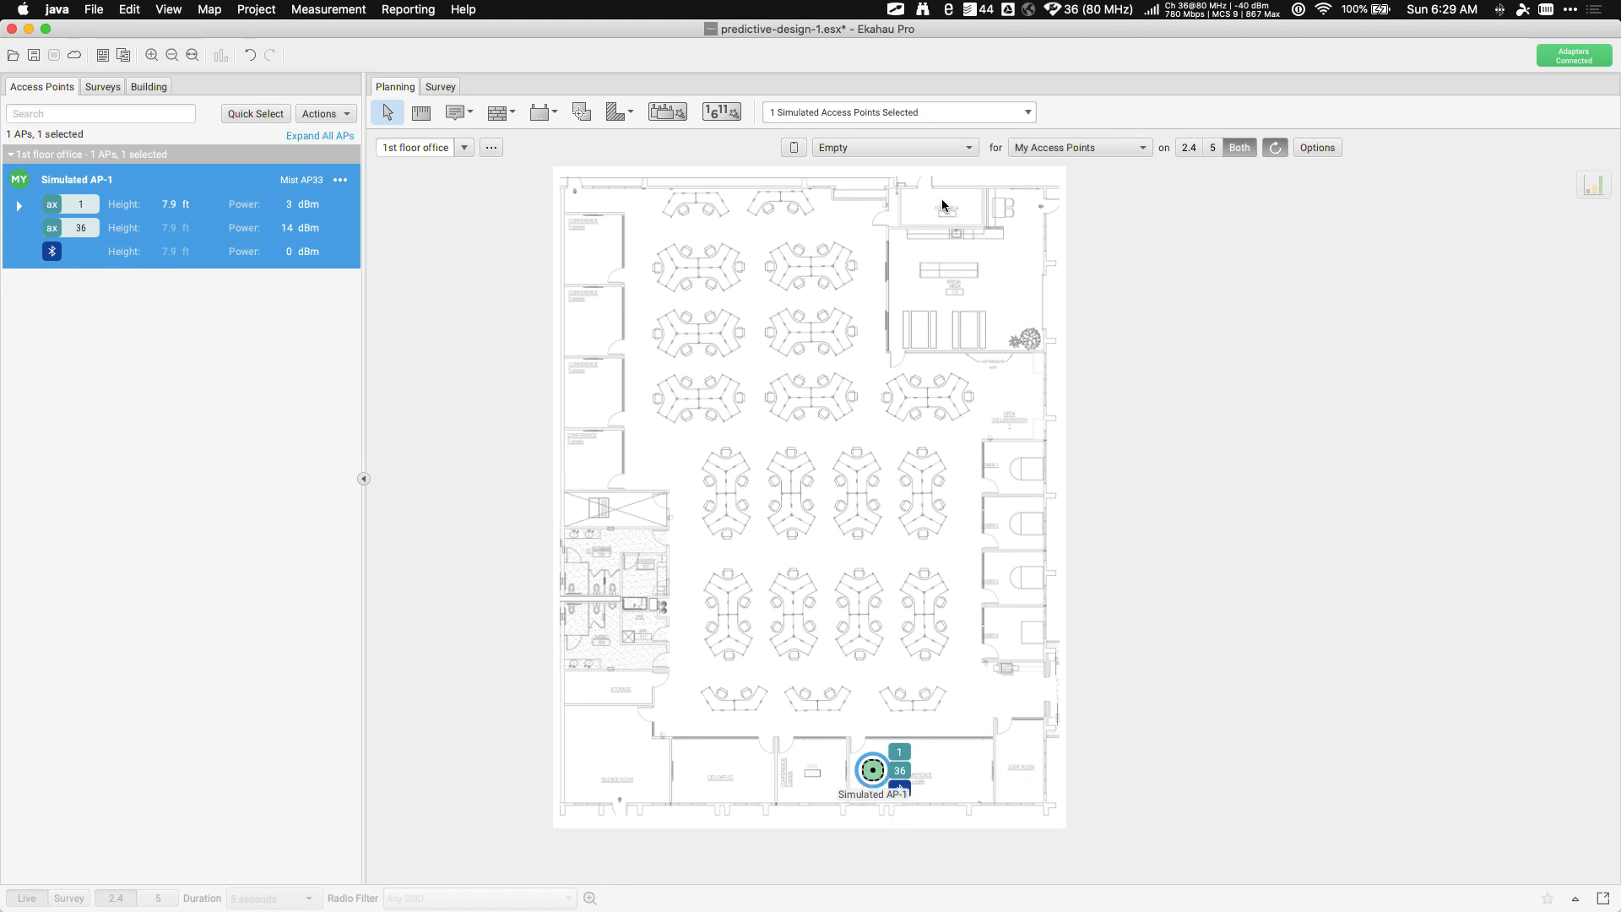
click(852, 149)
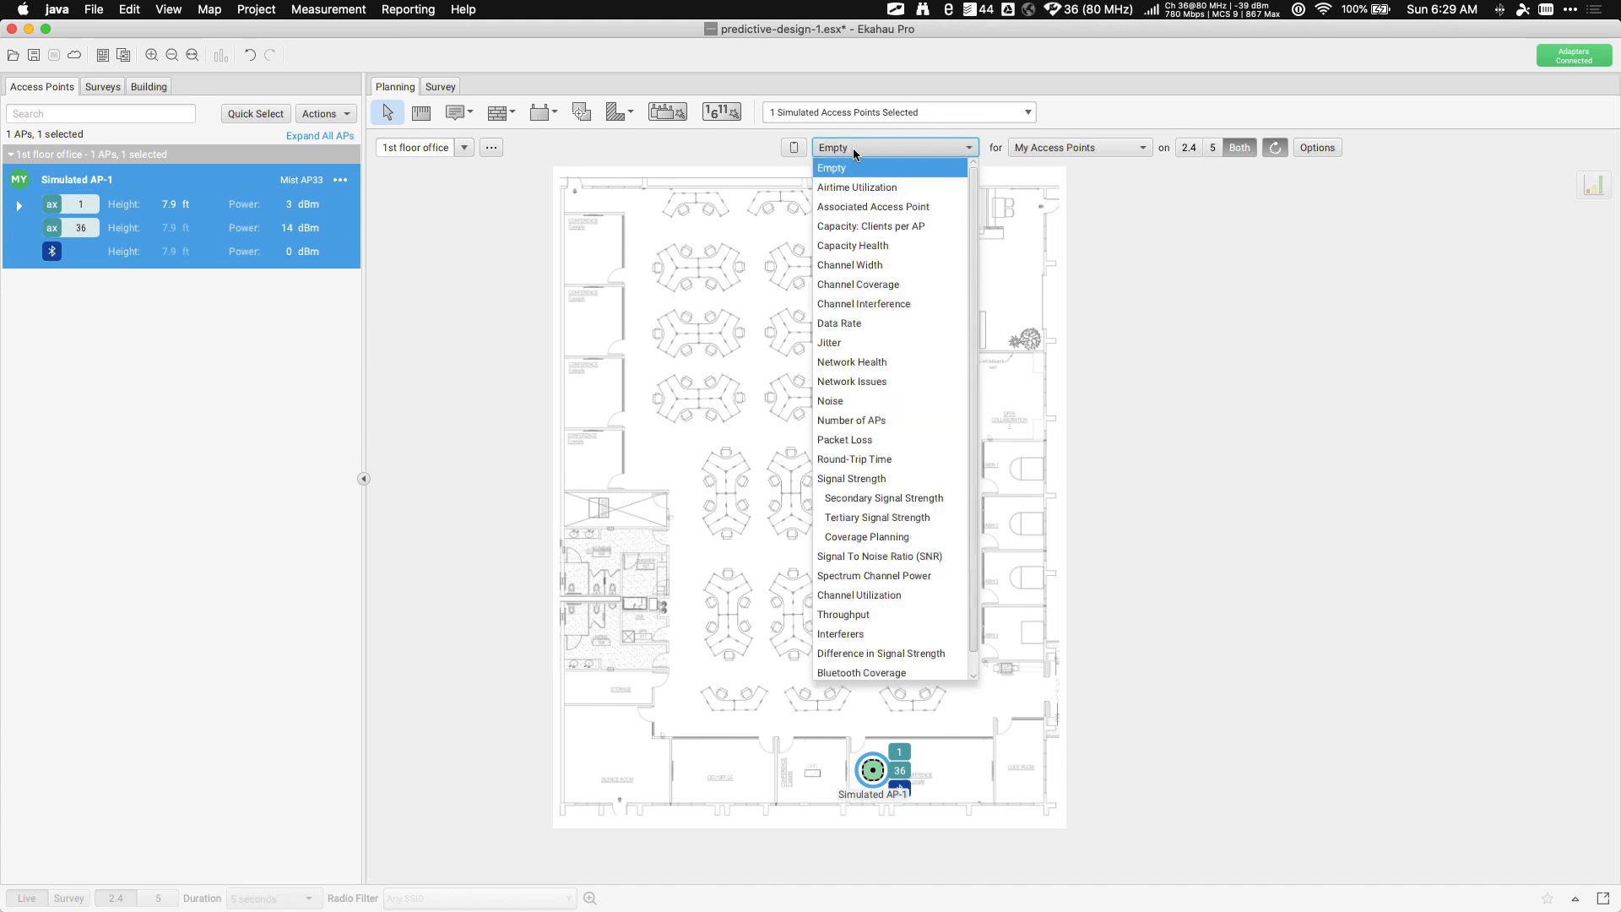
Display the Signal Strength heat map for Simulated AP-1 on the 2.4 GHz band
click(869, 483)
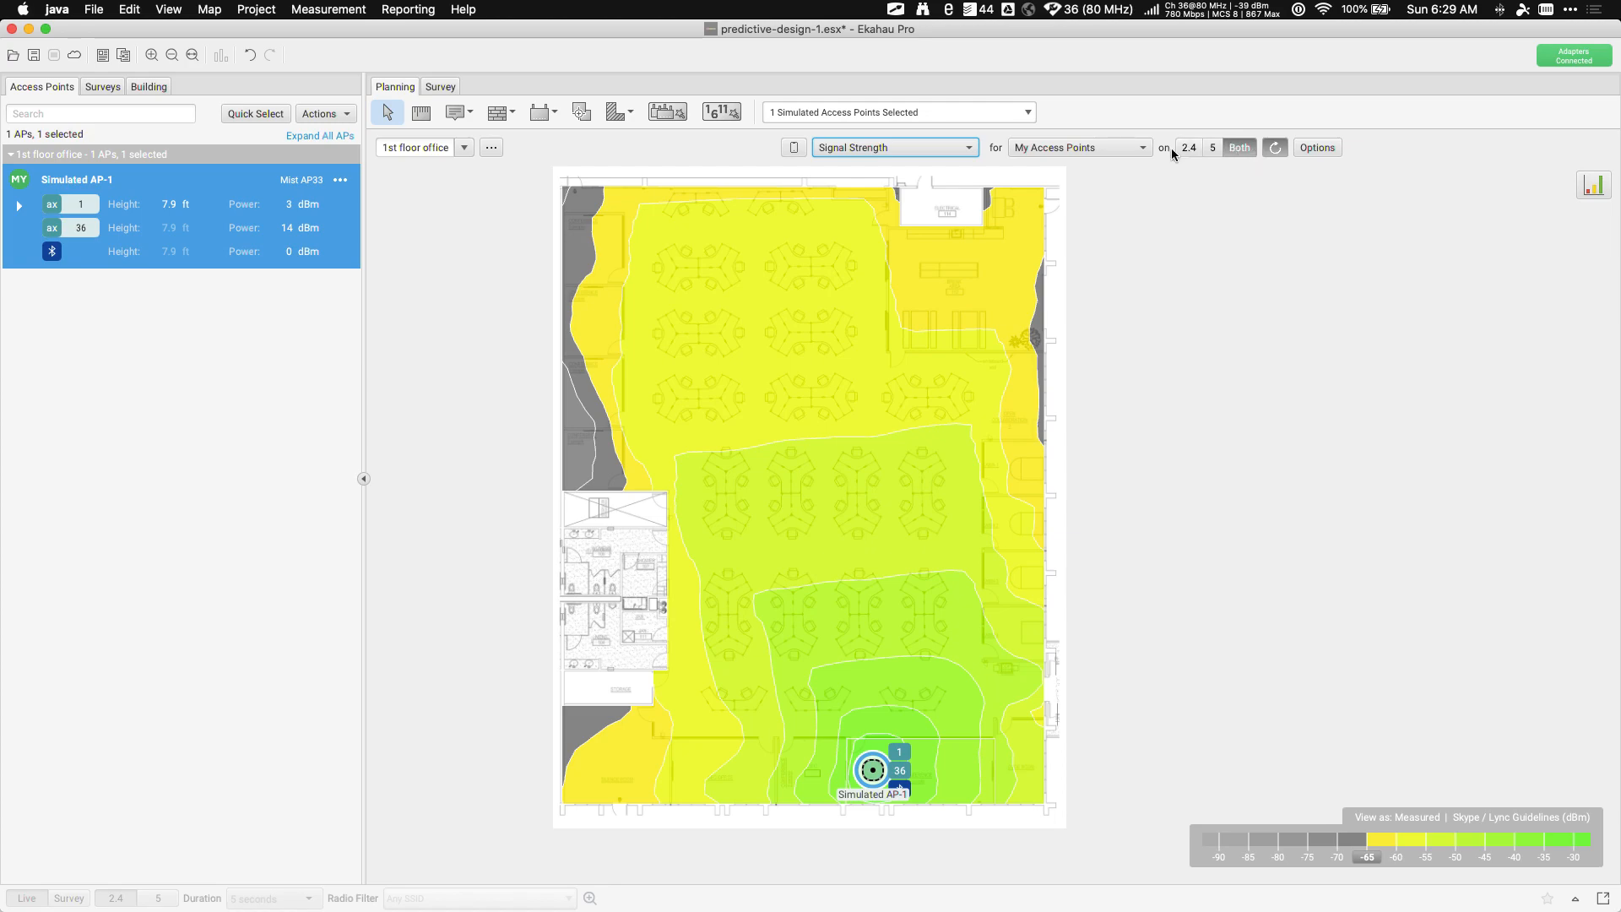
click(1214, 146)
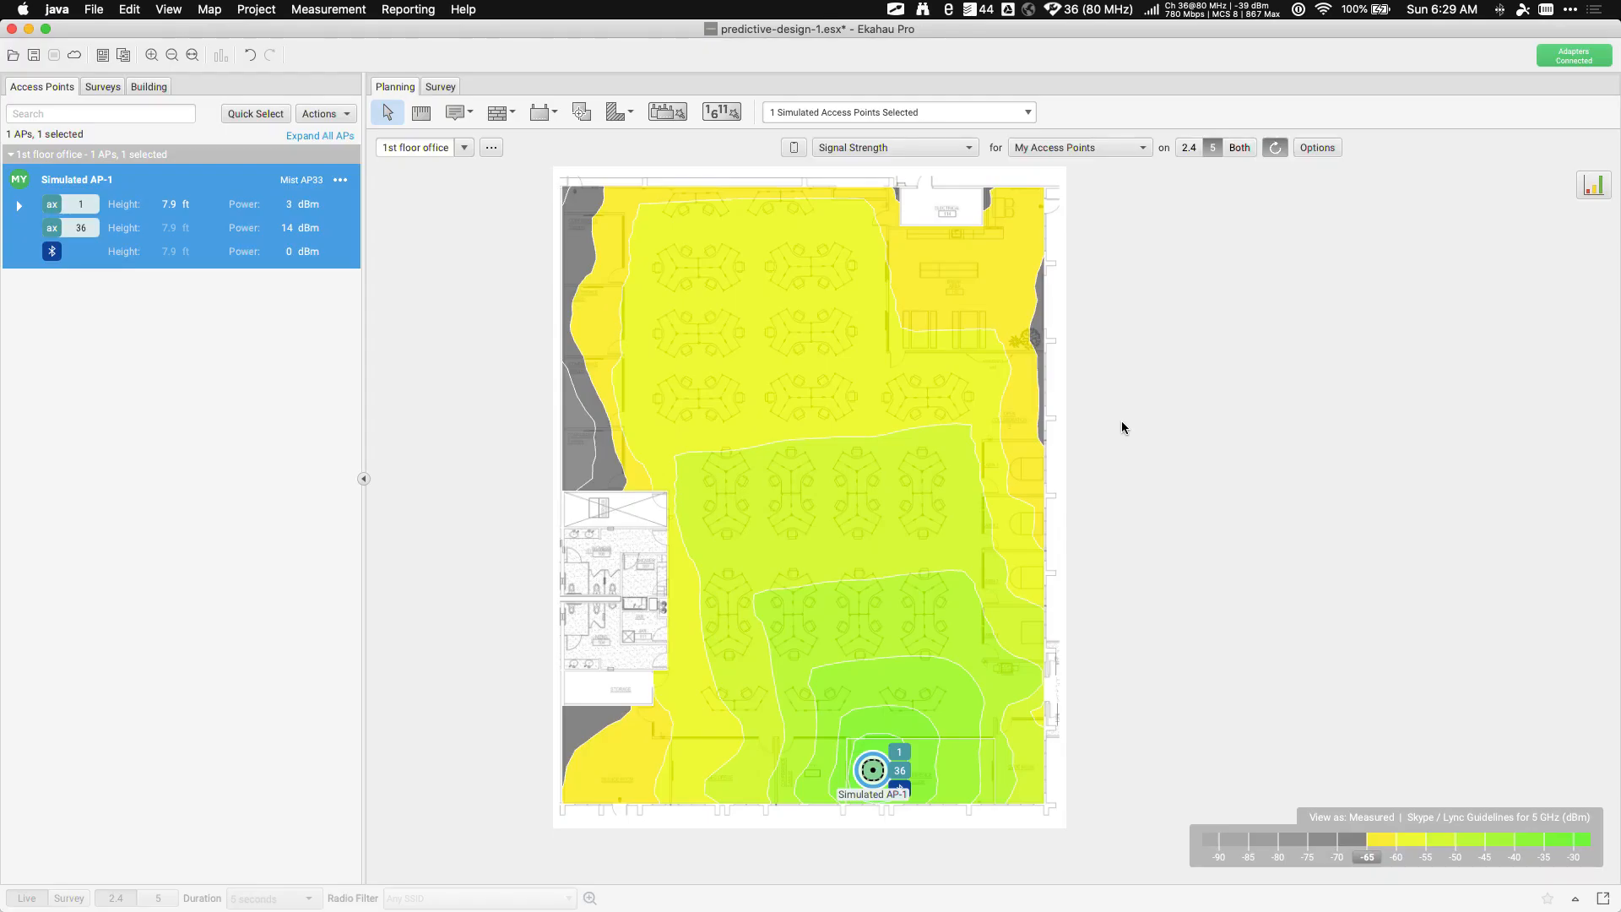
click(1189, 149)
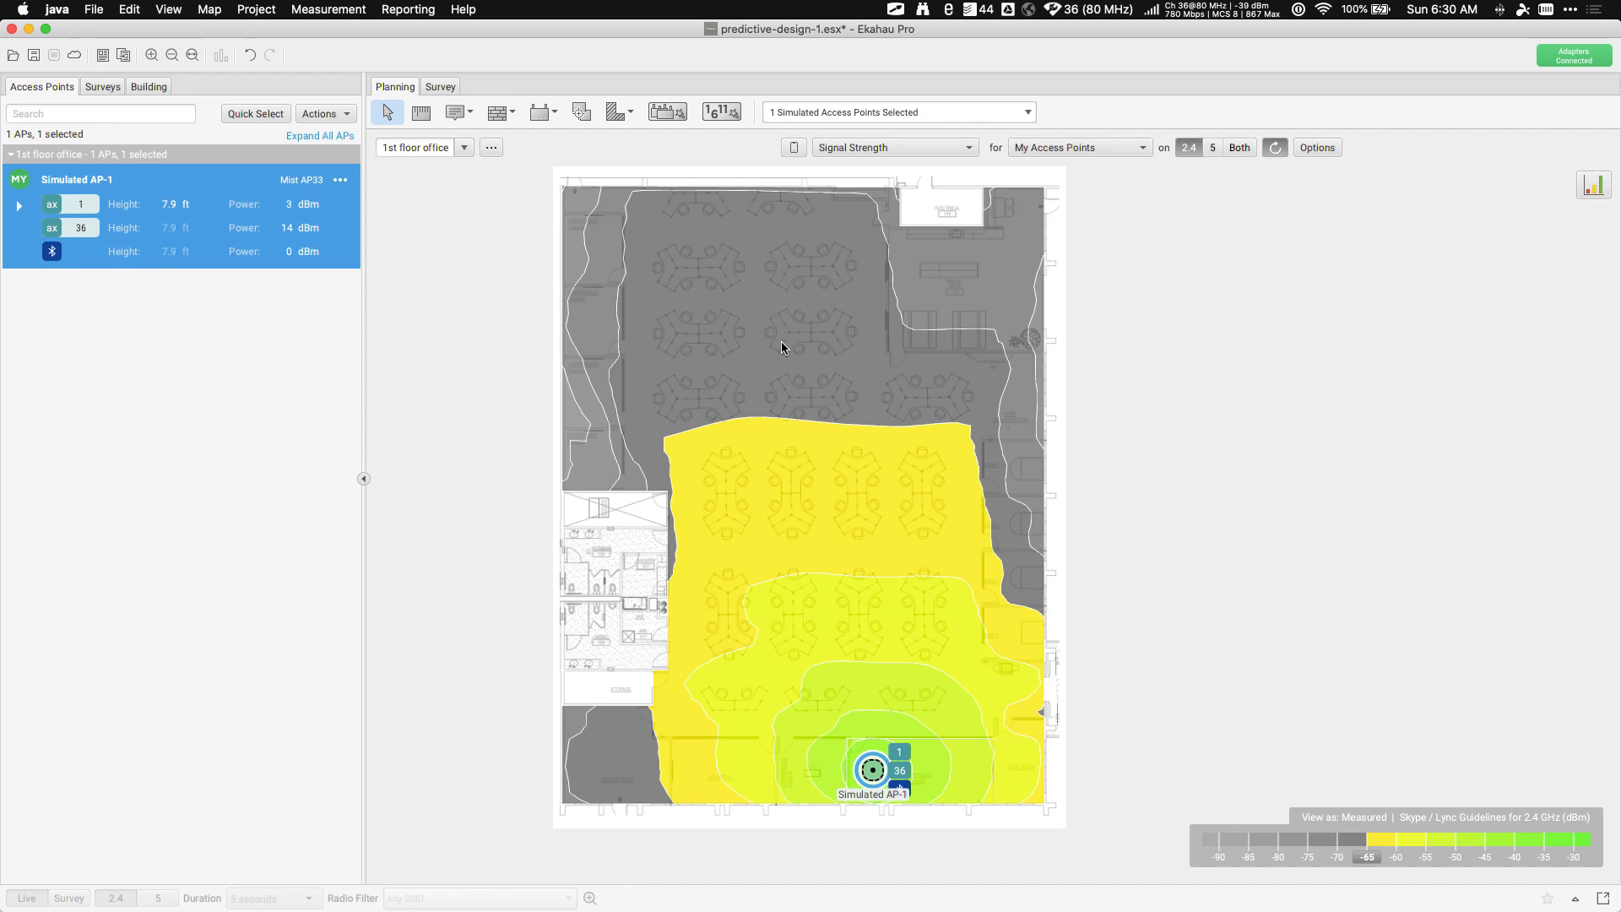
mouse_move(782, 343)
Copy and paste Simulated AP-1 as Simulated AP-2, then drag AP-1 to the top-left office
mouse_move(604, 229)
right_click(872, 774)
click(909, 856)
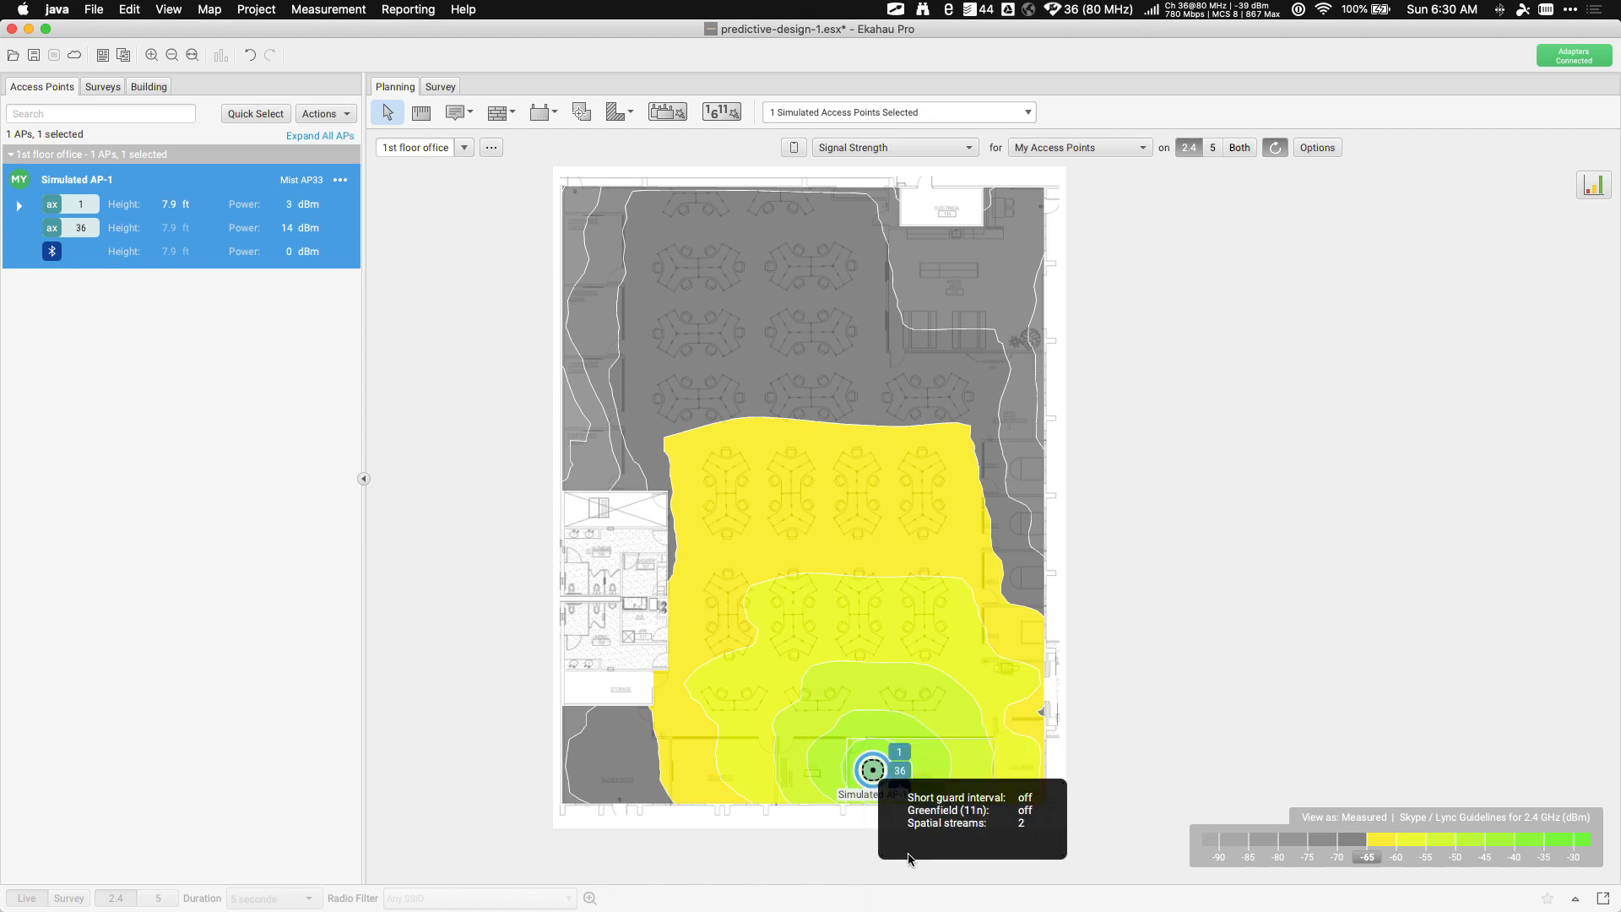
right_click(718, 755)
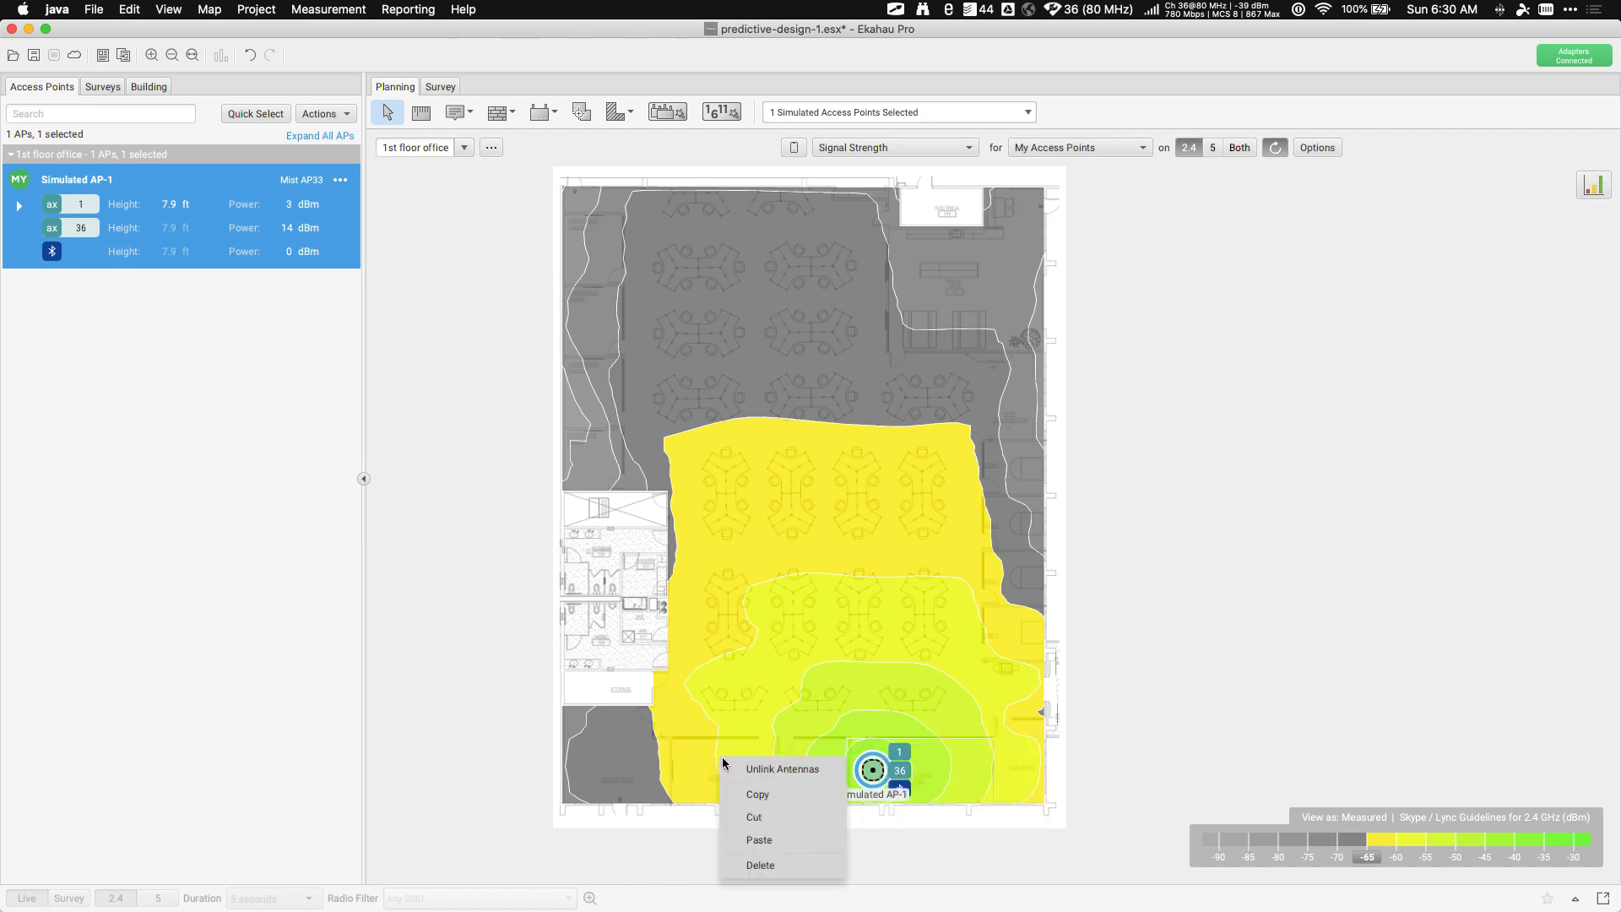
click(763, 836)
drag(878, 774, 655, 232)
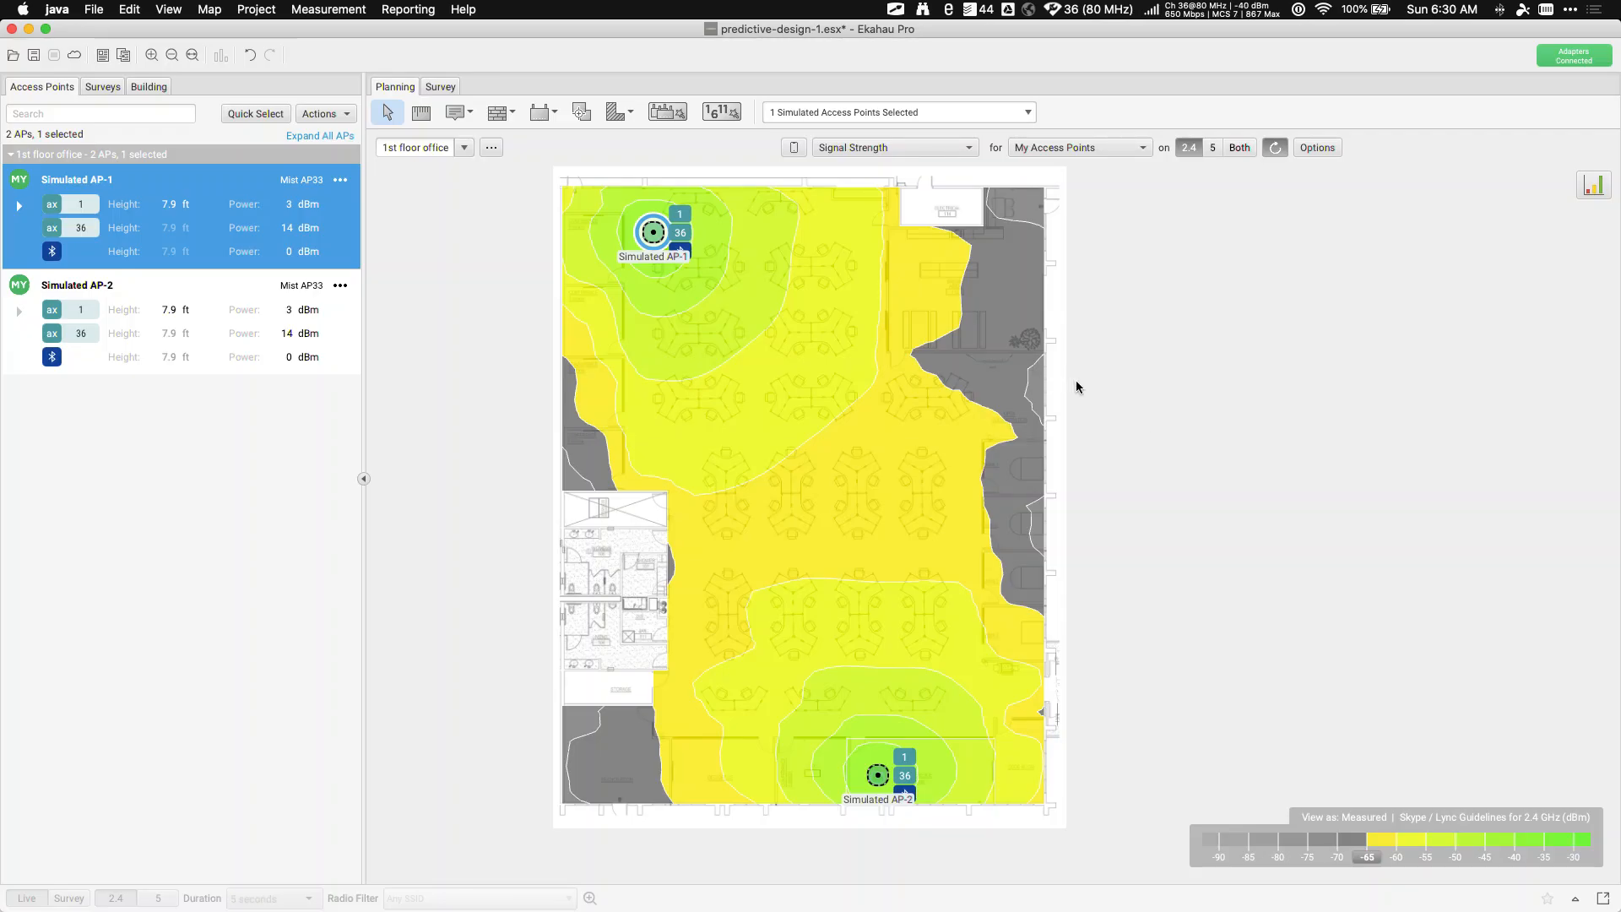
click(666, 113)
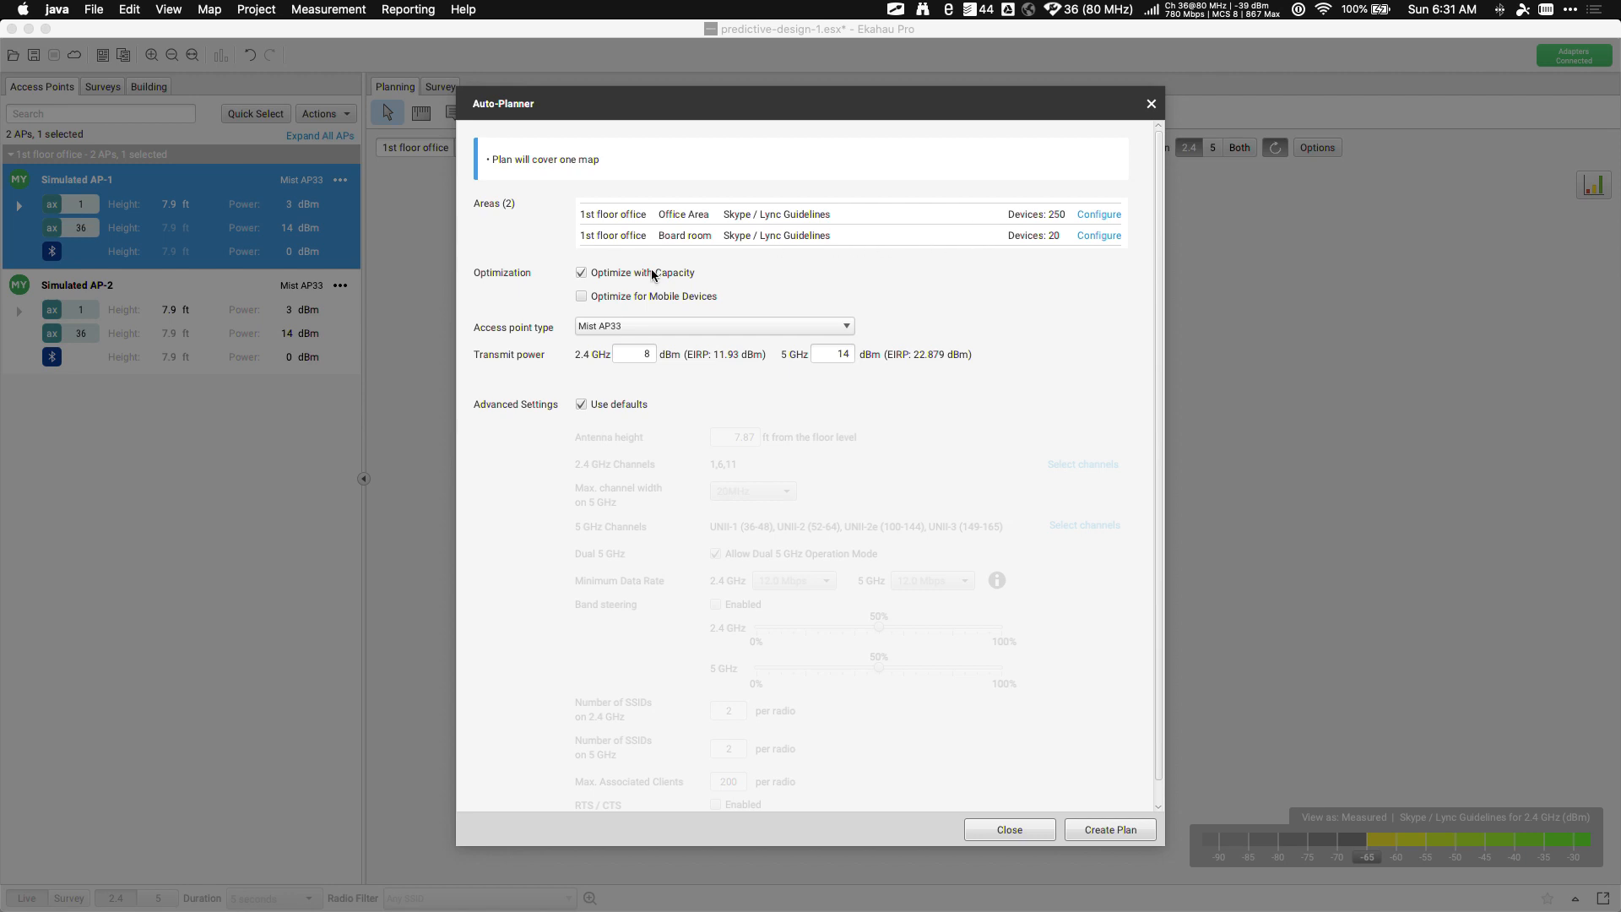
Toggle mobile-device optimization, keep Mist AP33 as the AP type, and uncheck Use defaults
click(581, 297)
click(639, 334)
click(643, 341)
click(582, 404)
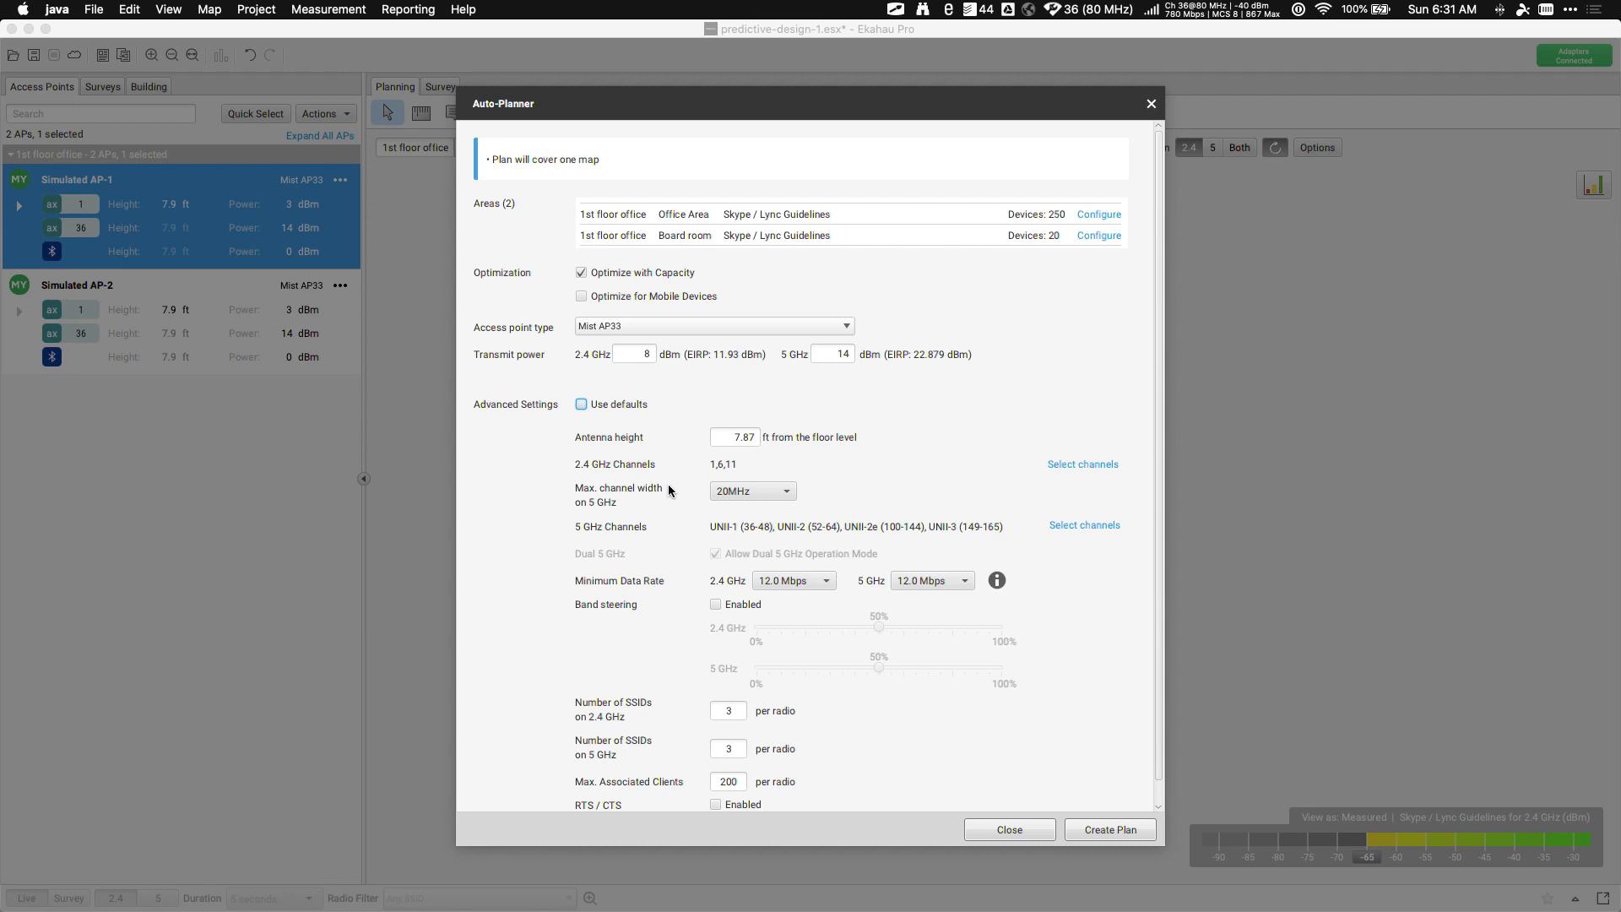
scroll(669, 490, down, 1)
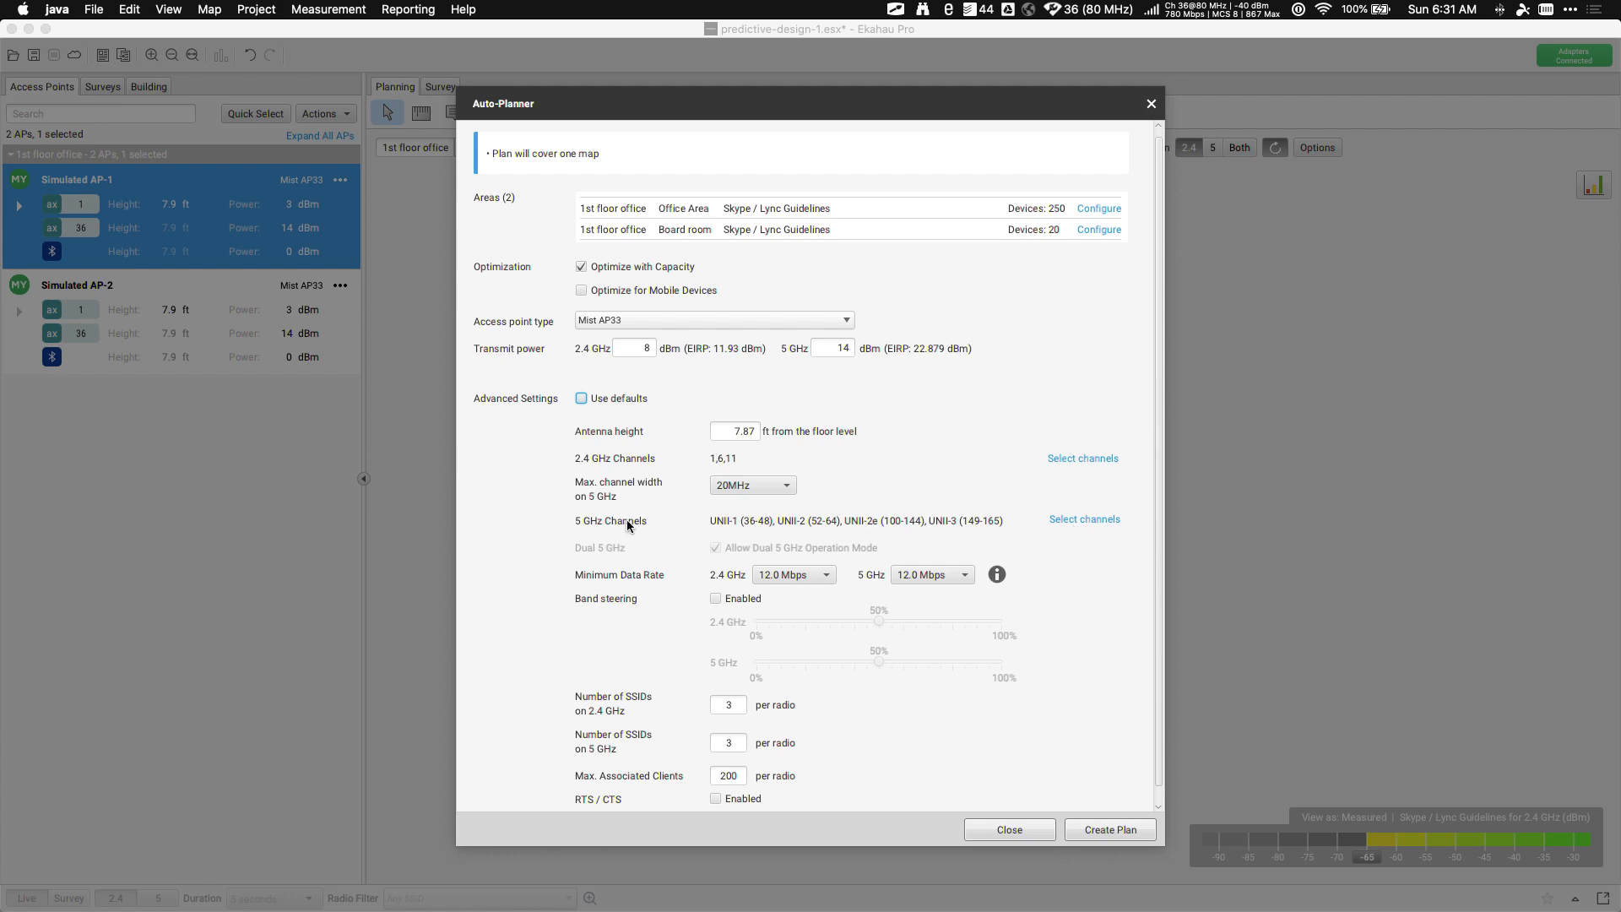
Exclude 5 GHz channels 116, 120, 124, 128 and 144, then create the plan
click(1085, 521)
scroll(1061, 566, down, 2)
scroll(1061, 566, down, 3)
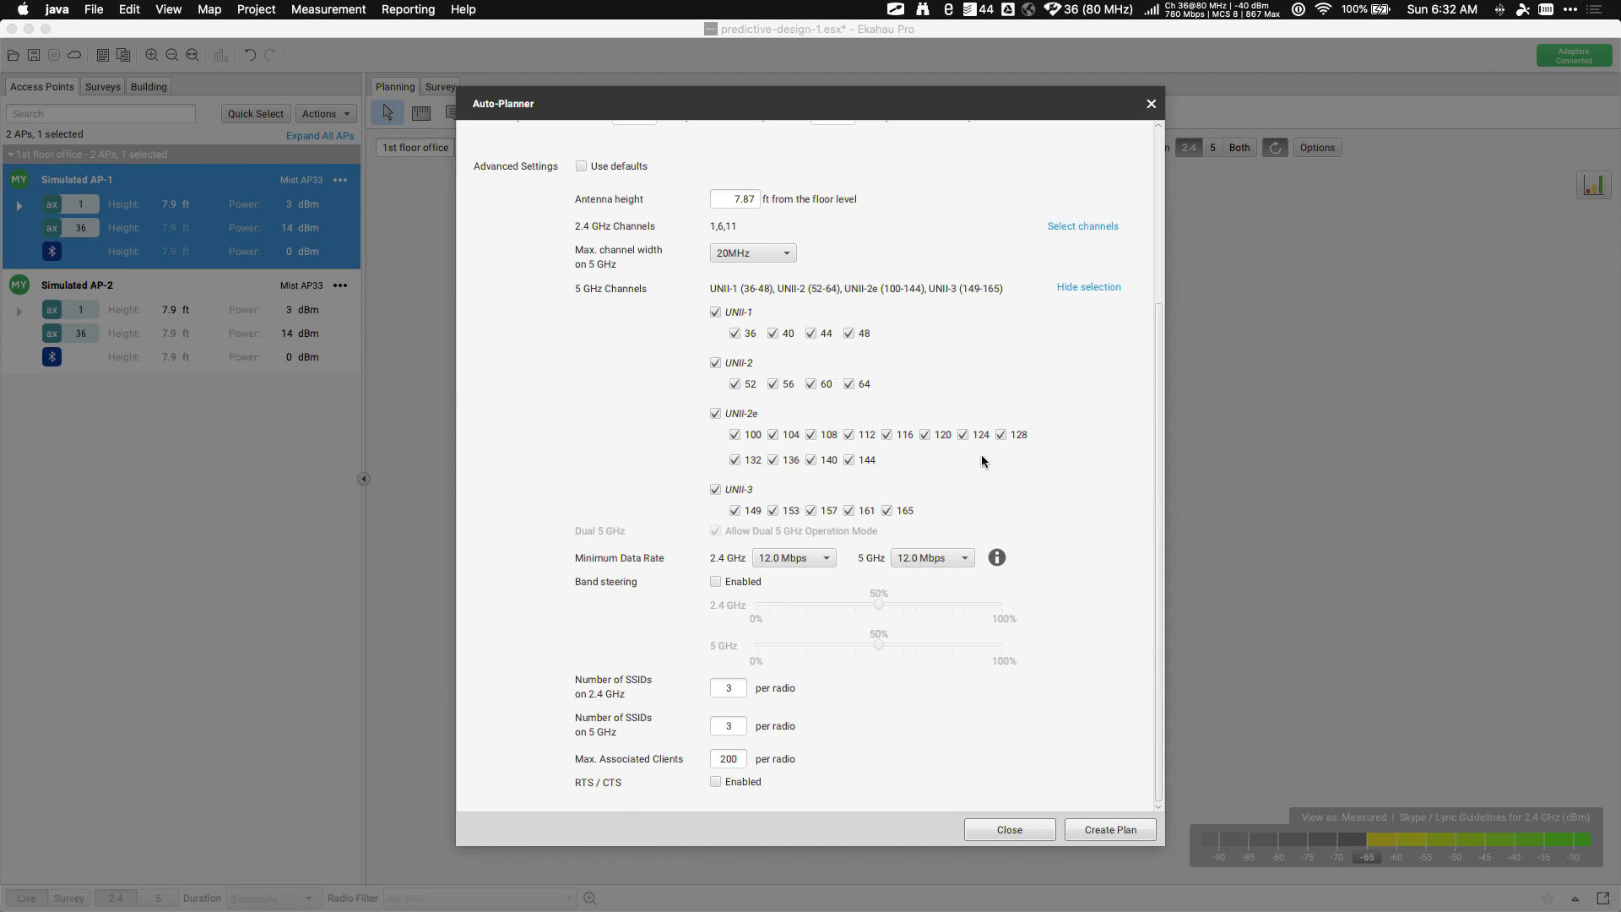
click(886, 435)
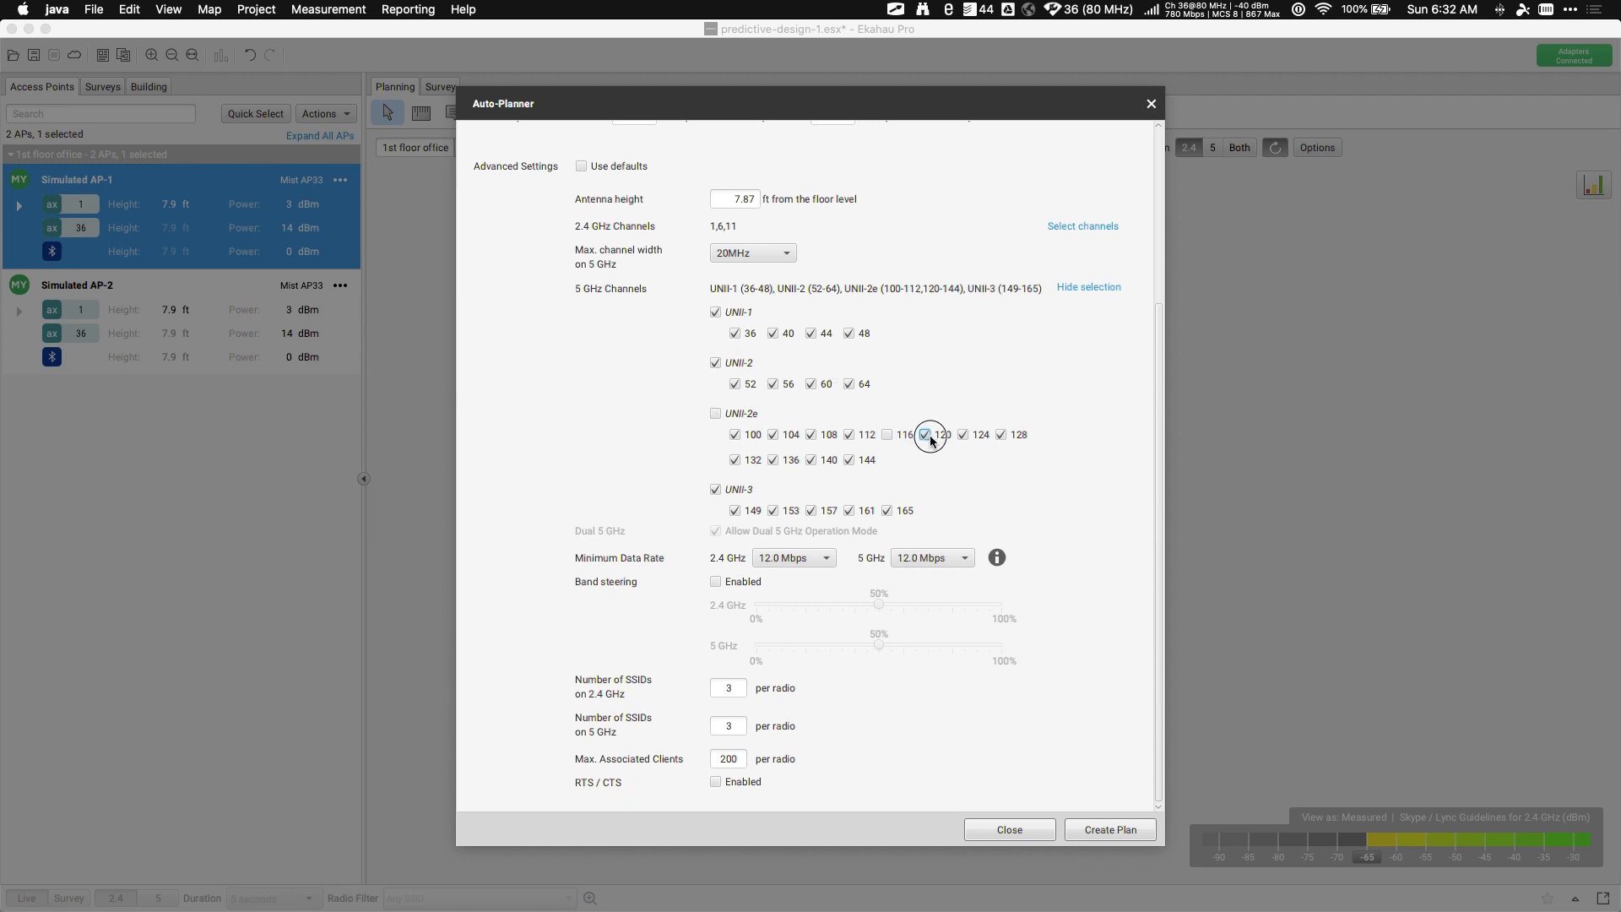
click(925, 435)
click(963, 435)
click(1001, 435)
click(863, 464)
scroll(642, 393, up, 5)
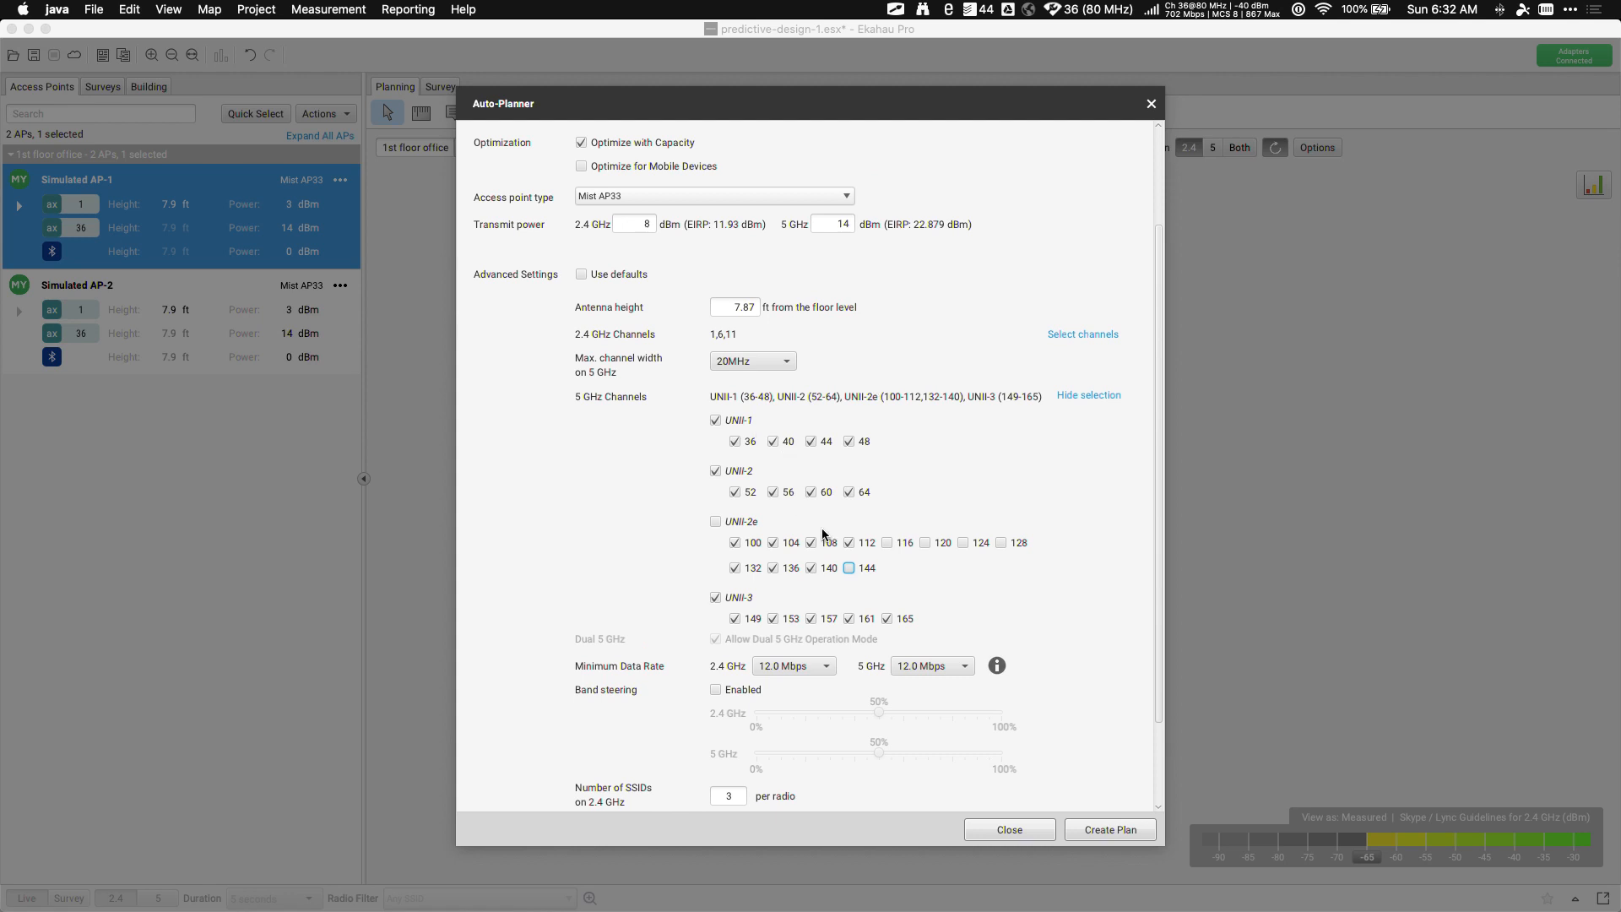
click(1119, 832)
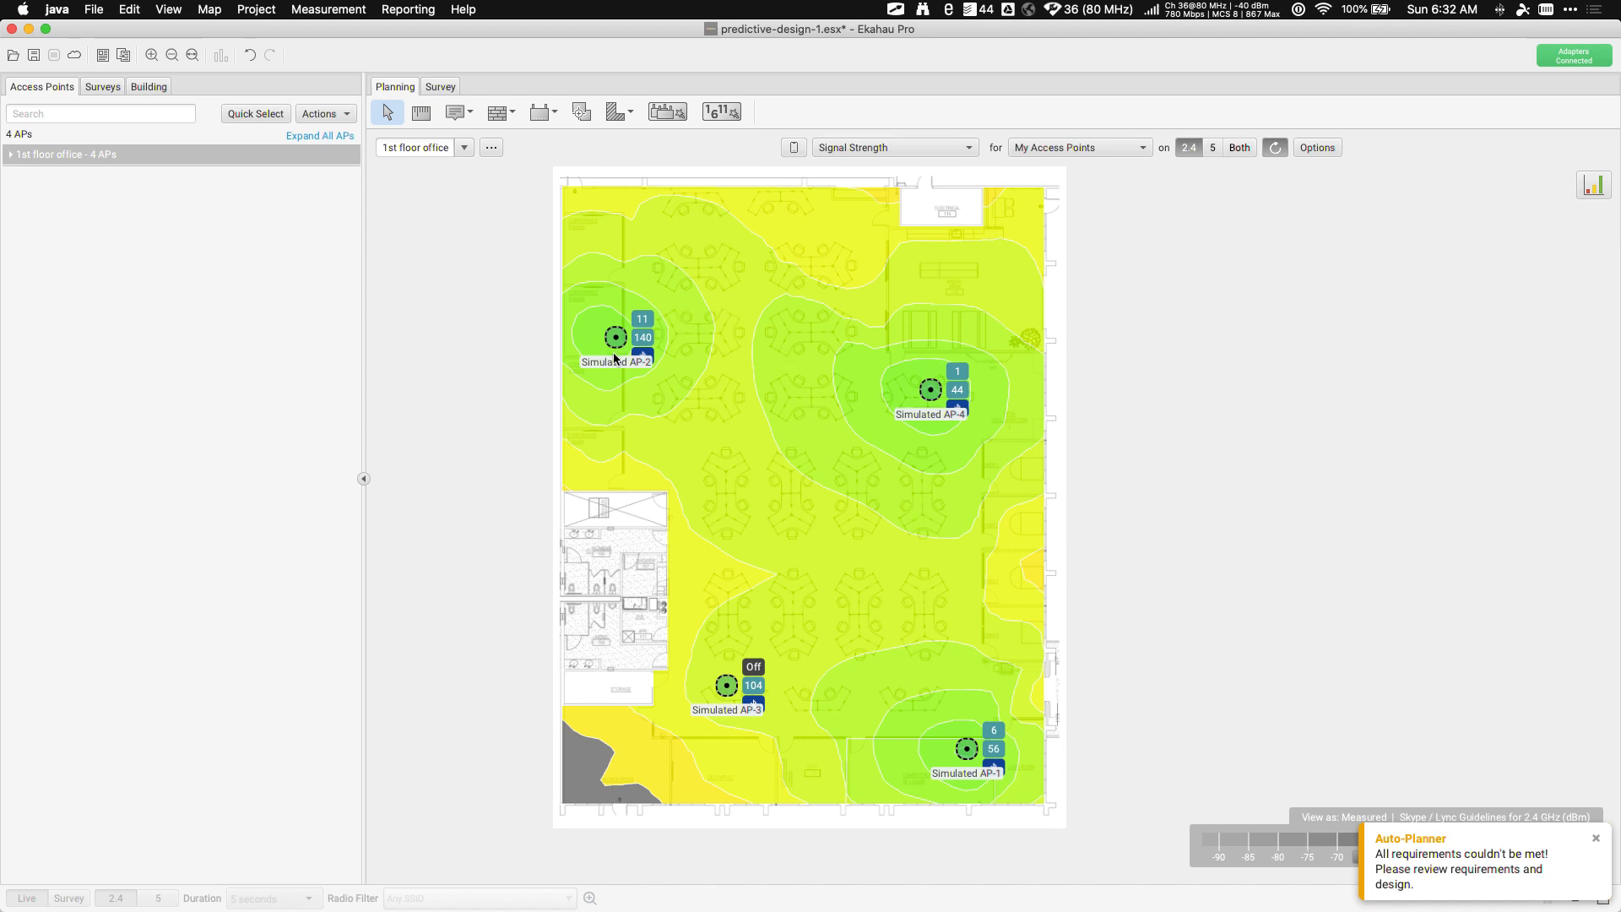
Drag Simulated AP-2 higher and limit the heat map to Selected Access Points
drag(621, 348, 657, 261)
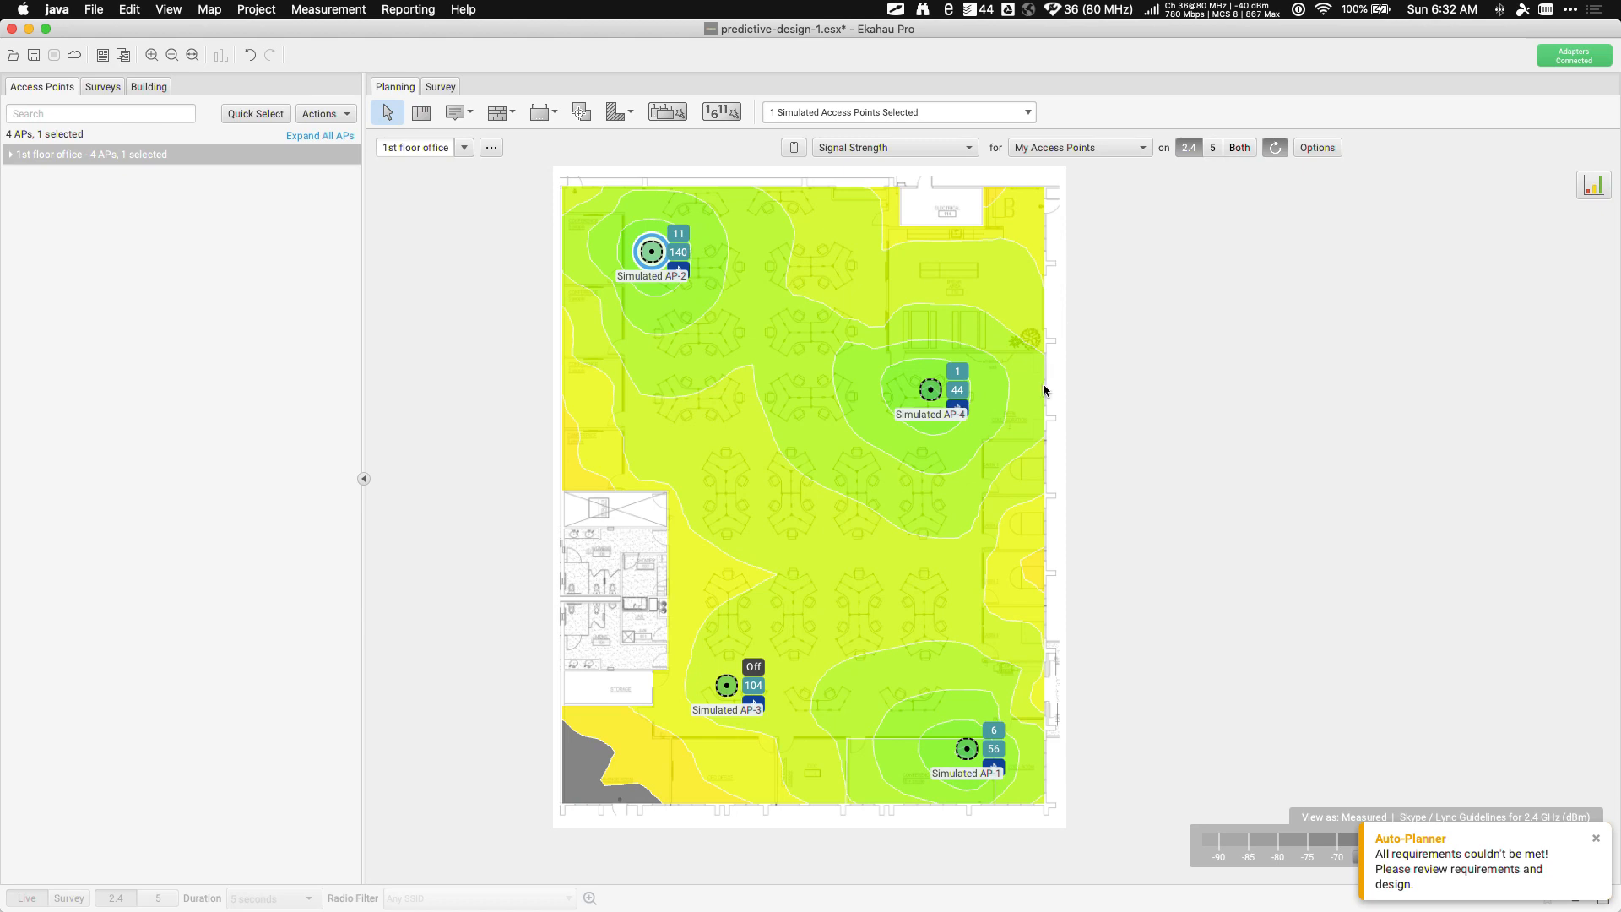
click(1079, 151)
click(1077, 149)
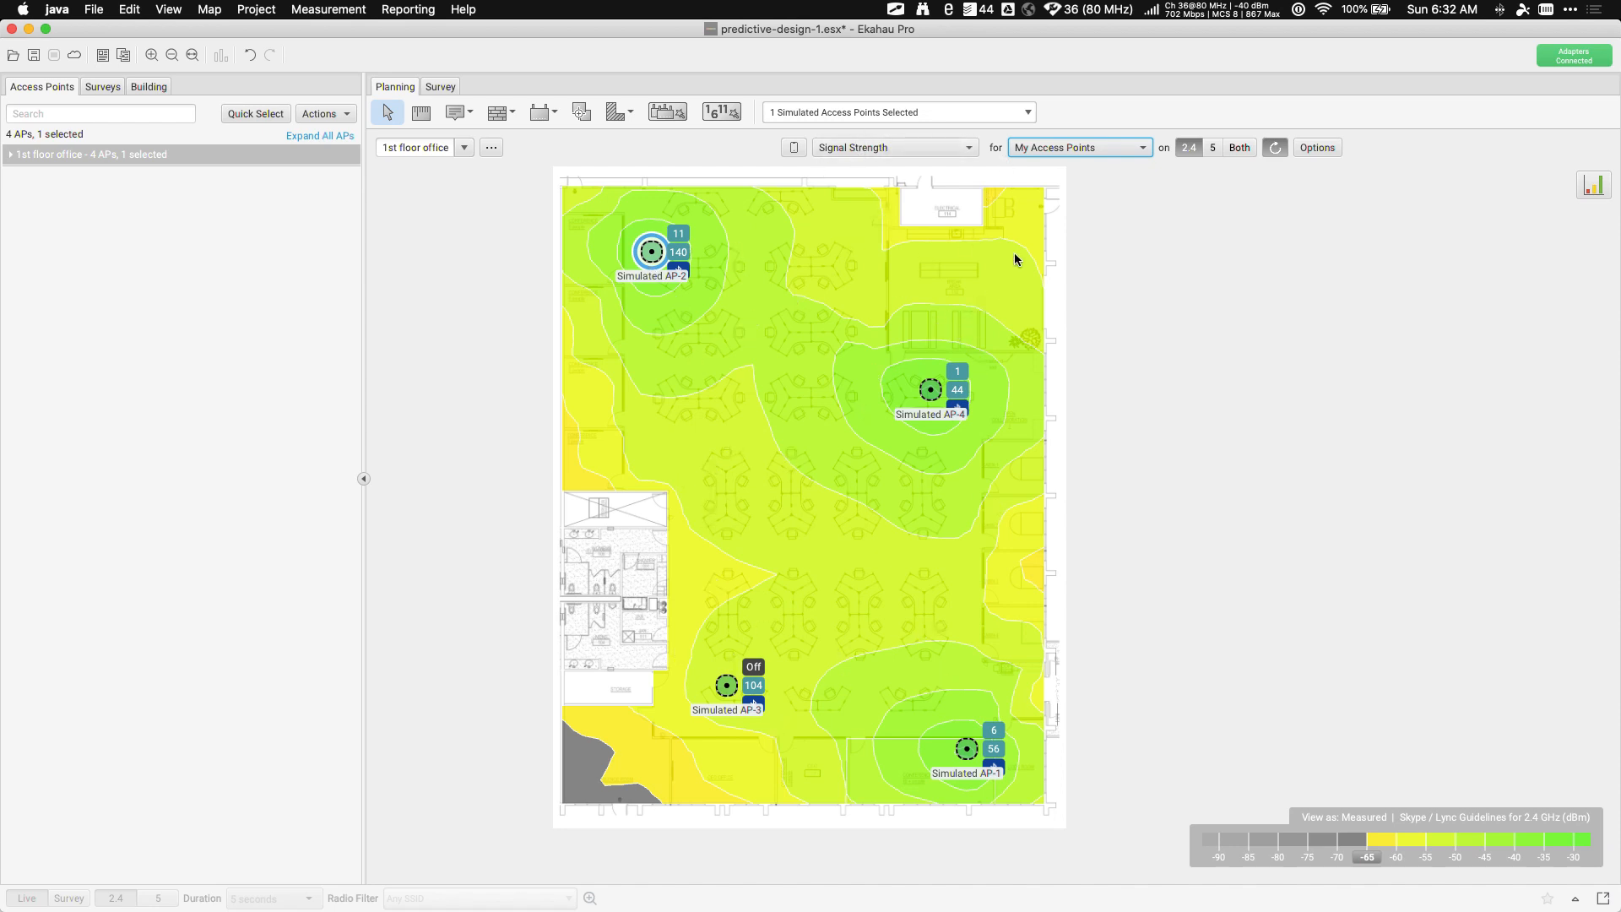
click(1085, 147)
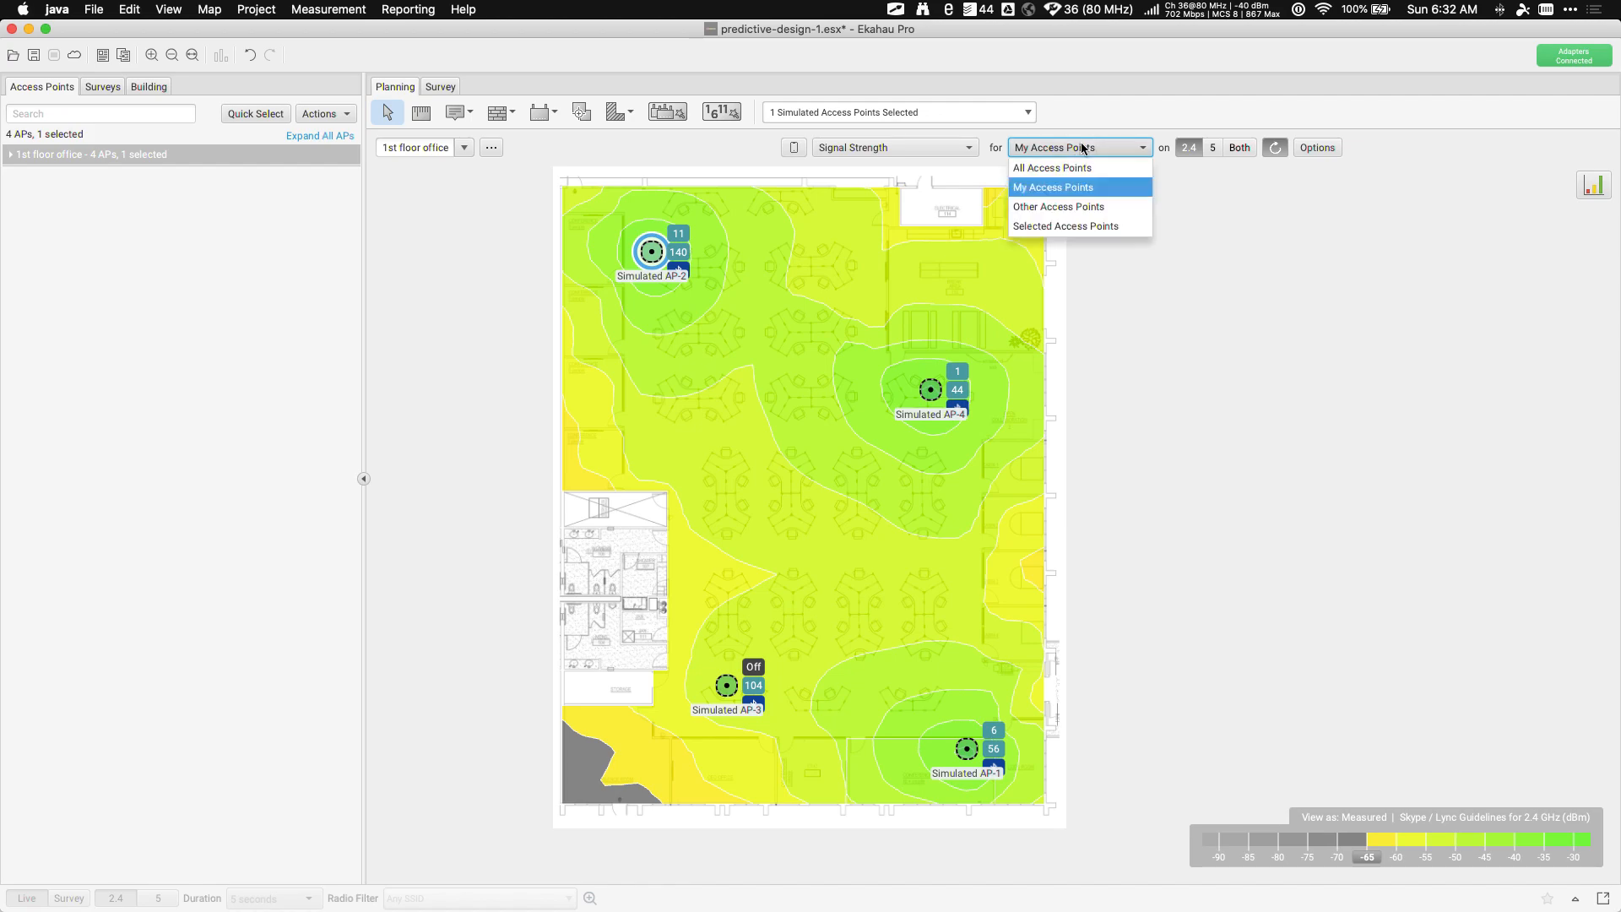
click(1068, 228)
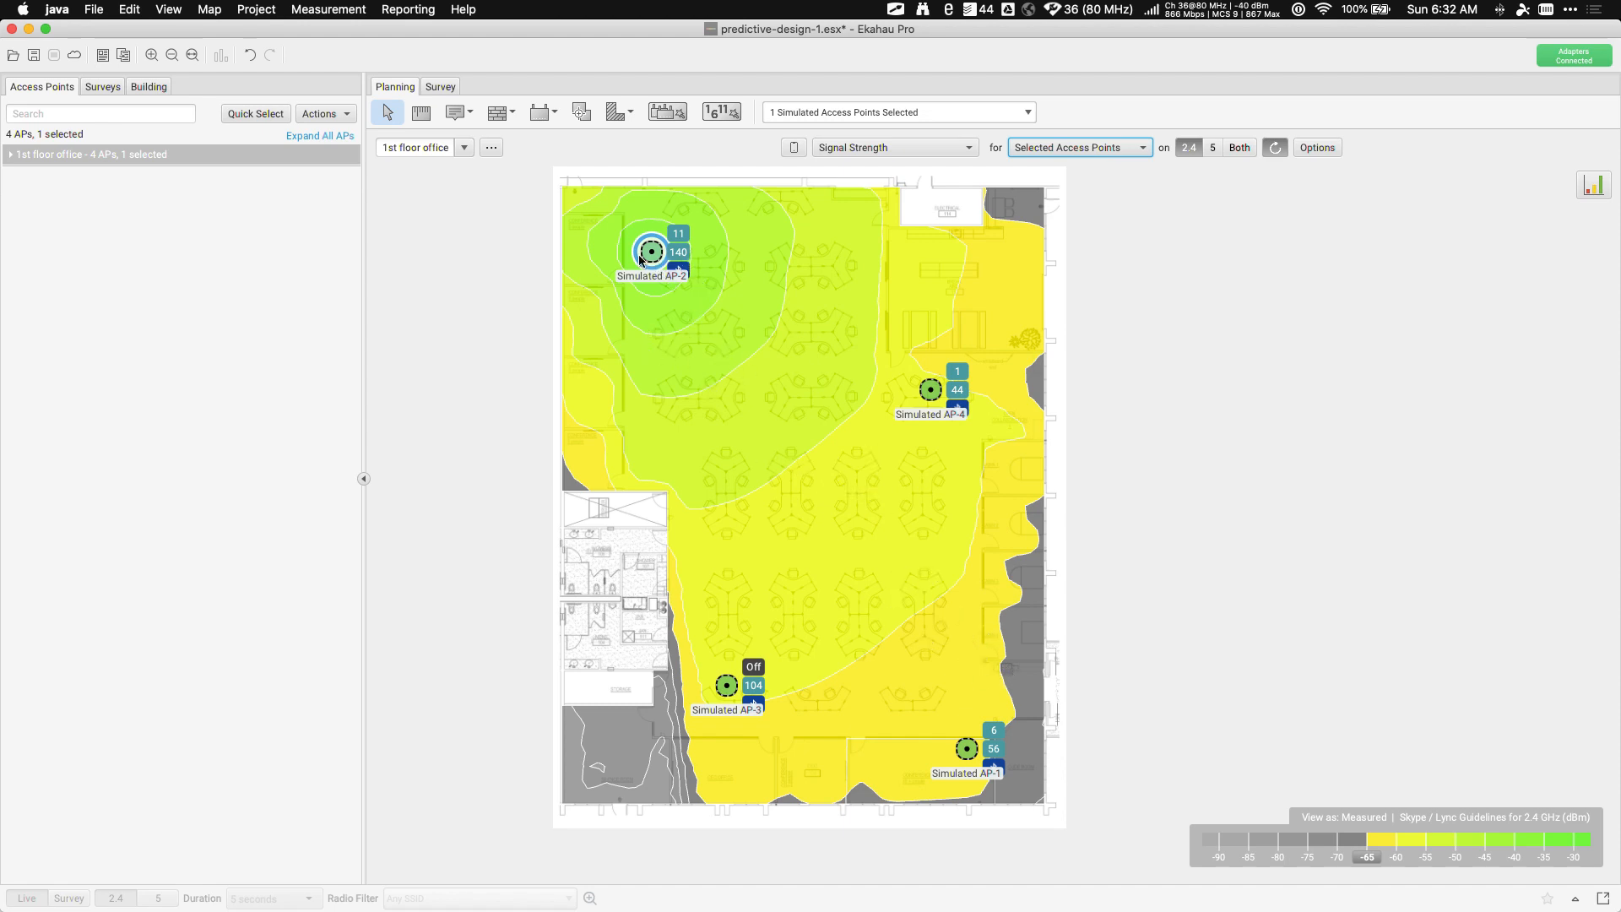
Place Simulated AP-2 in the far top-left corner and select Simulated AP-4 to view its coverage
drag(687, 276, 861, 509)
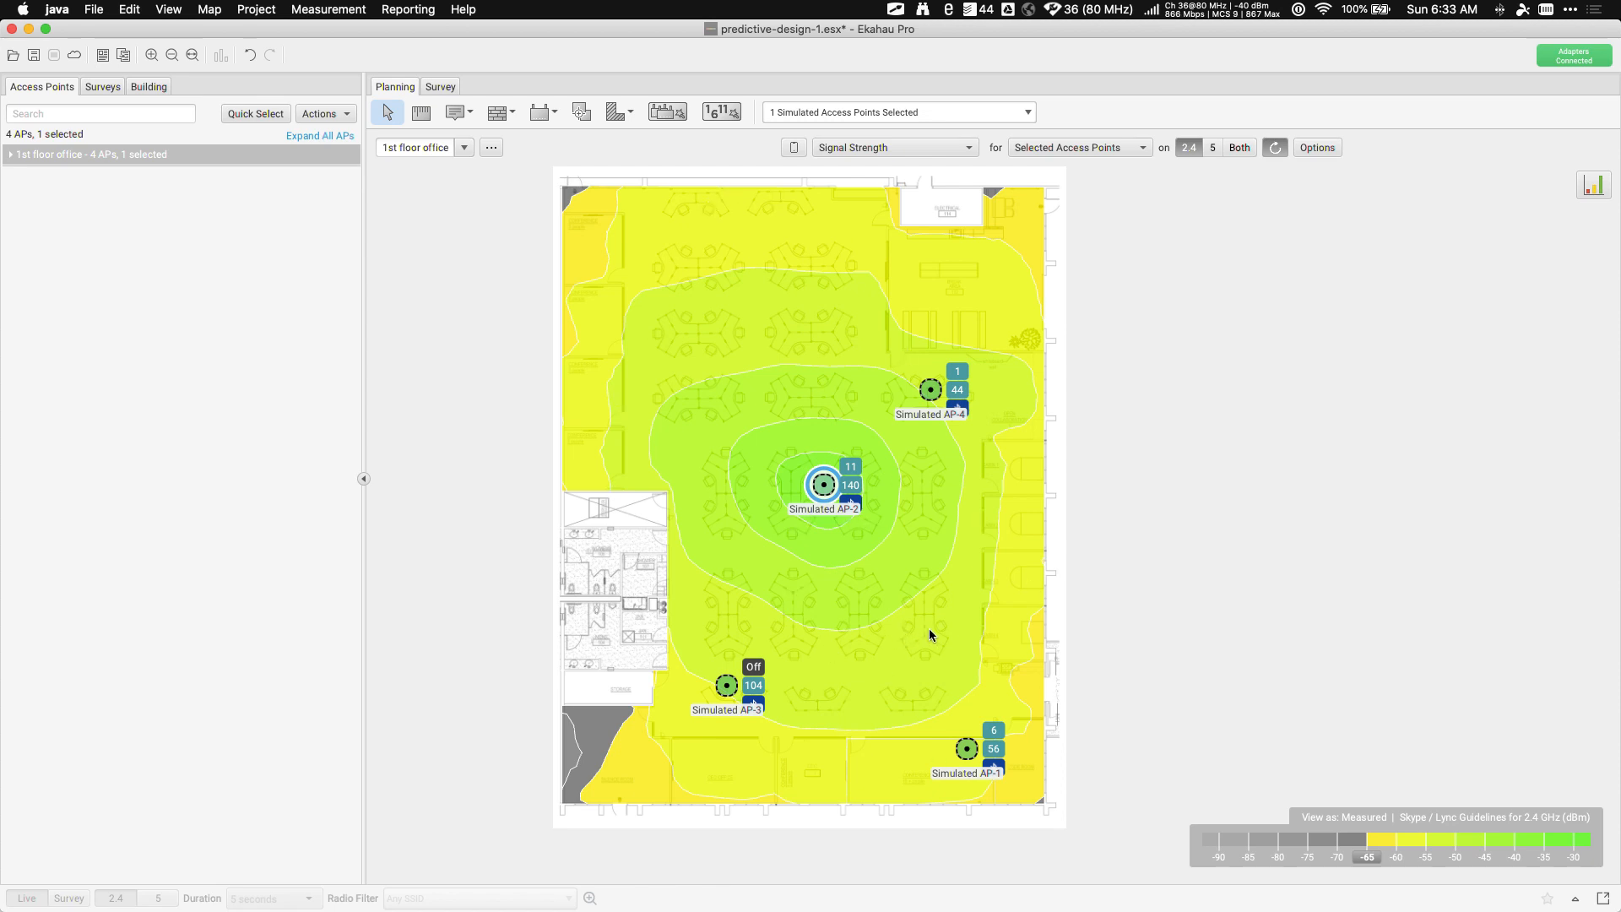
drag(823, 485, 612, 197)
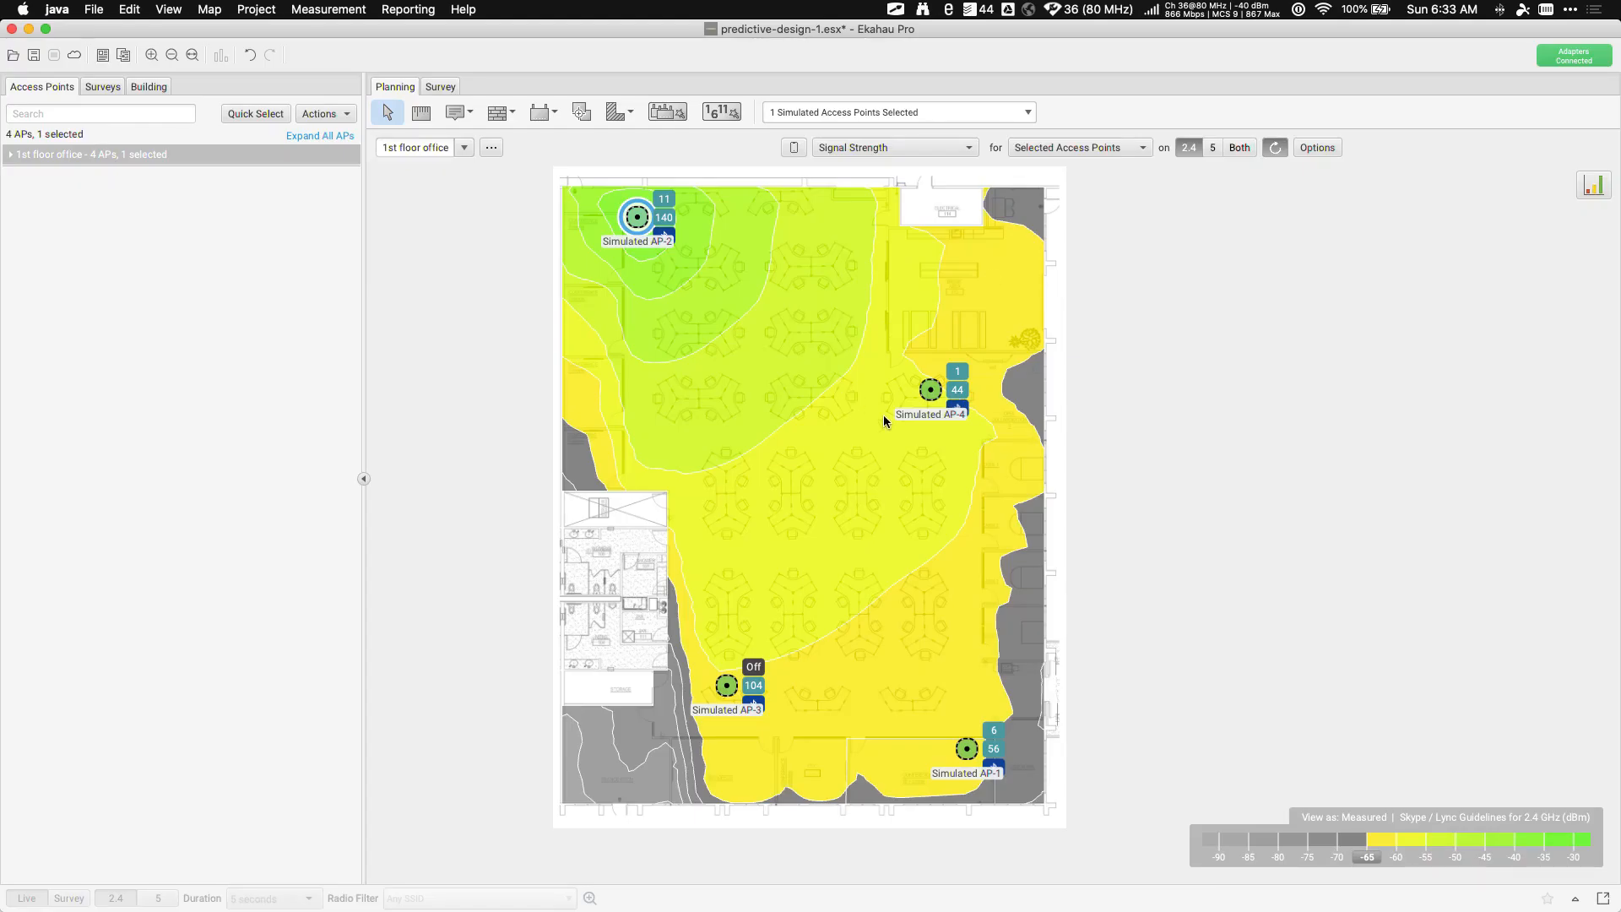
click(933, 391)
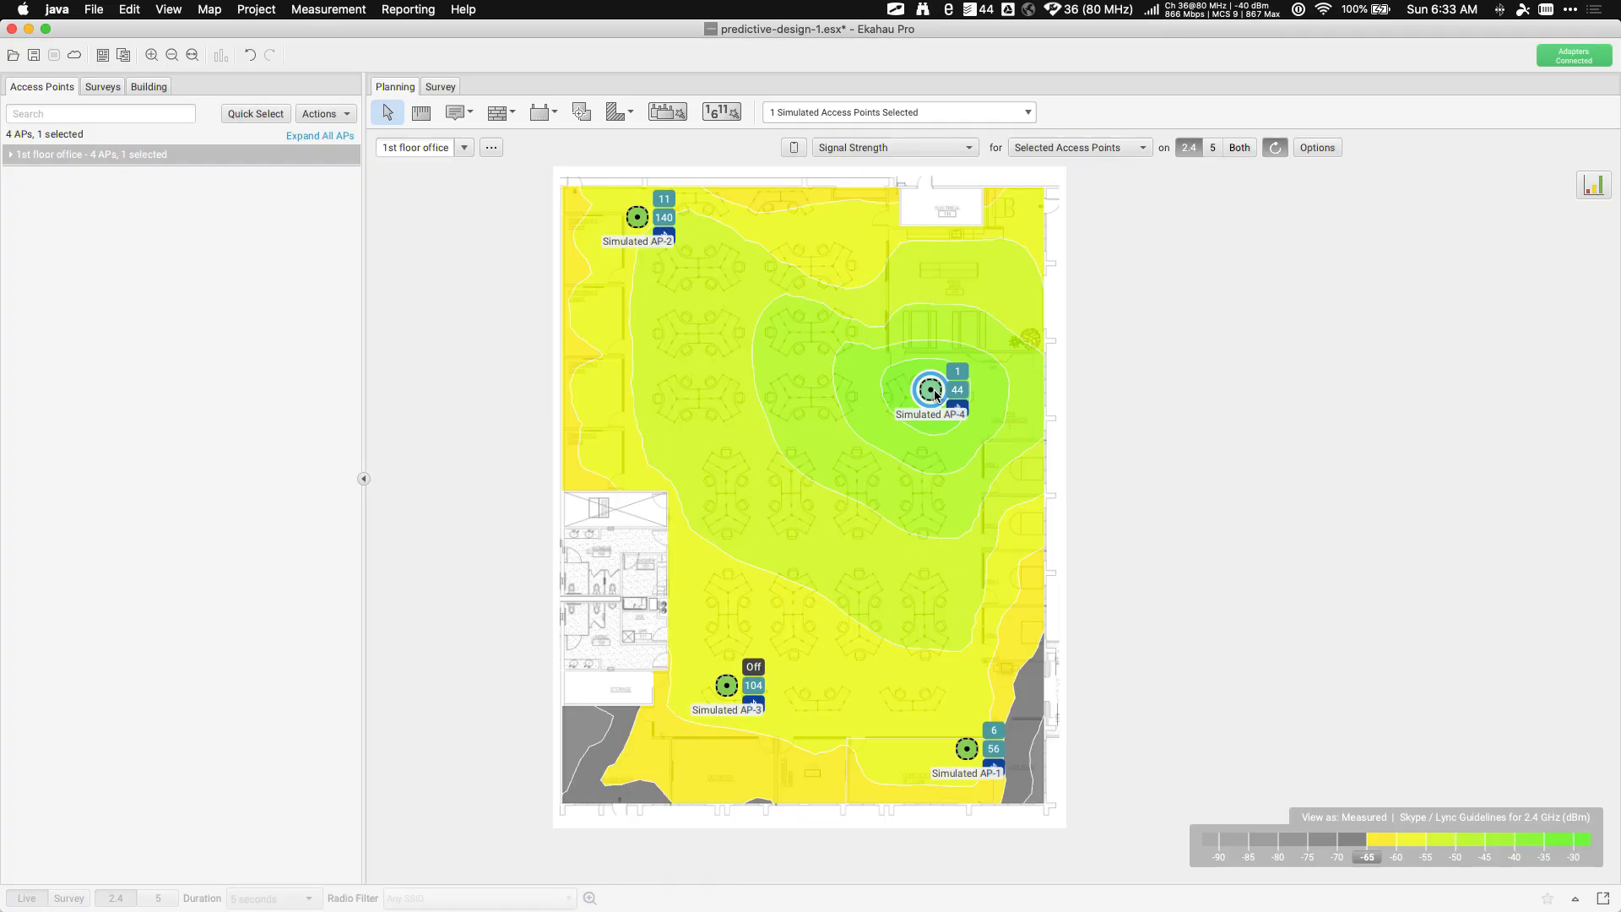
Delete Simulated AP-4, move AP-3 east and AP-1 left, and view 5 GHz coverage
key(Delete)
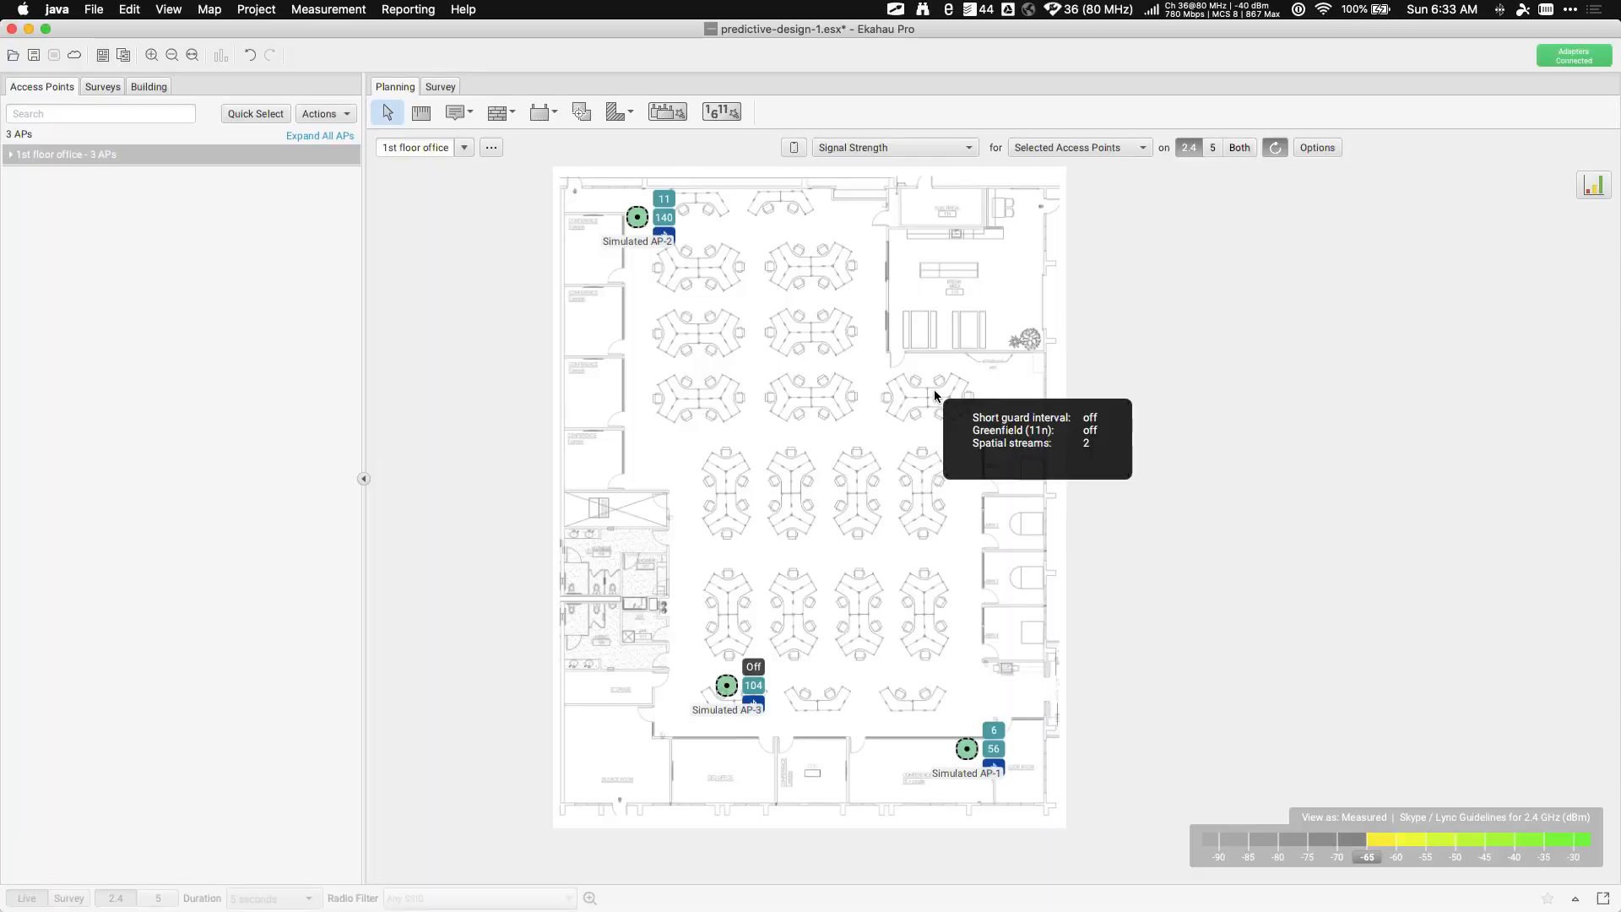
drag(720, 694, 836, 467)
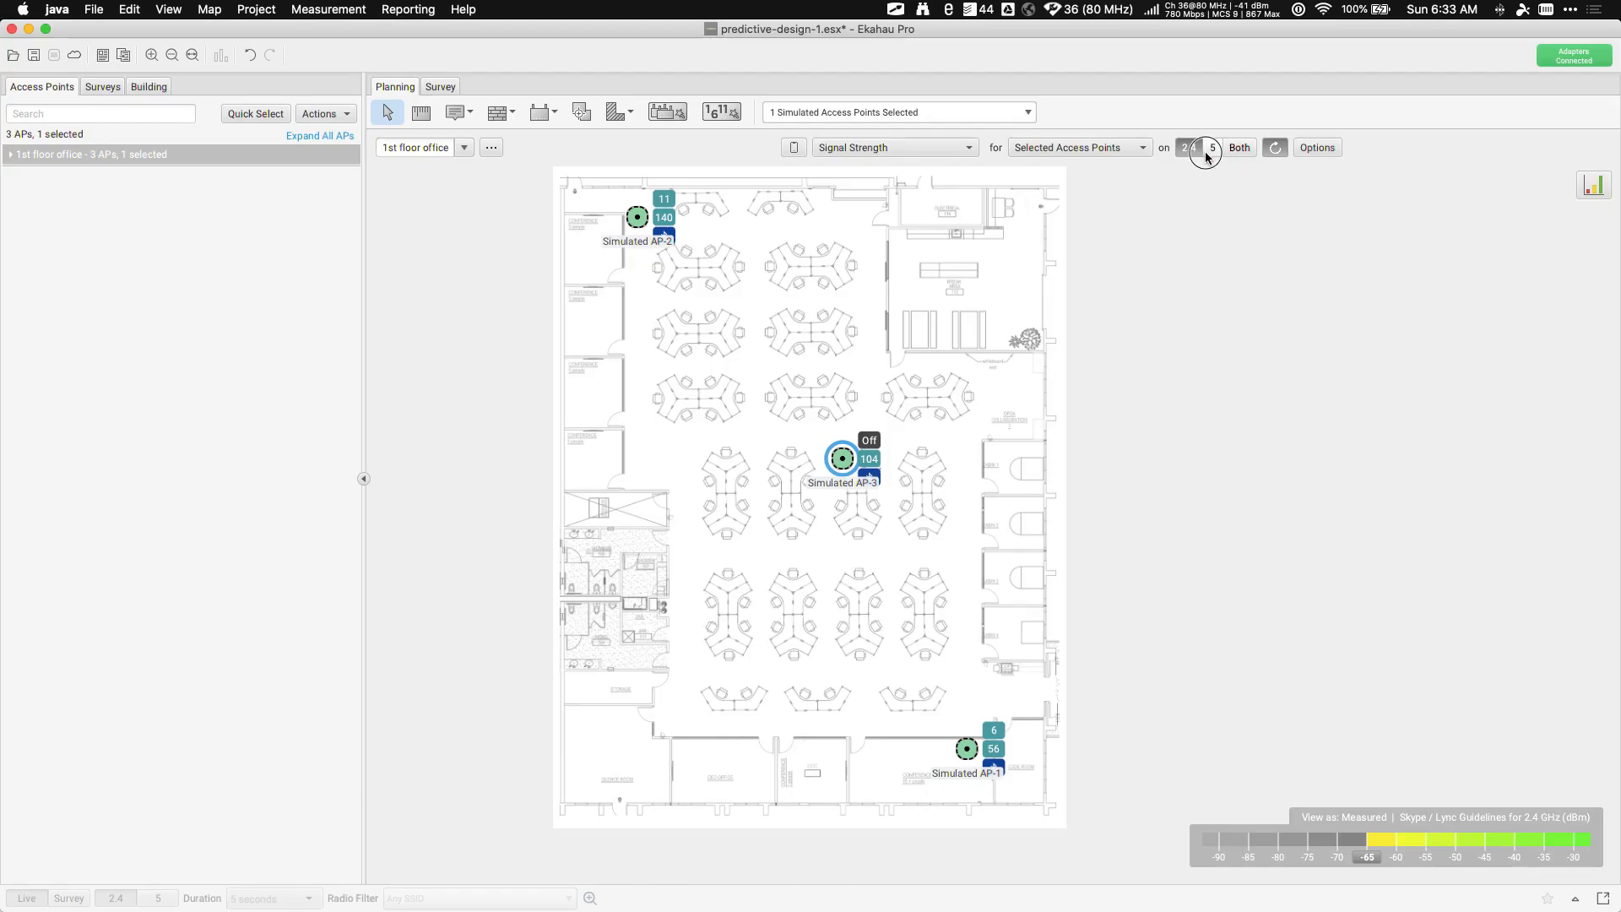
click(1207, 152)
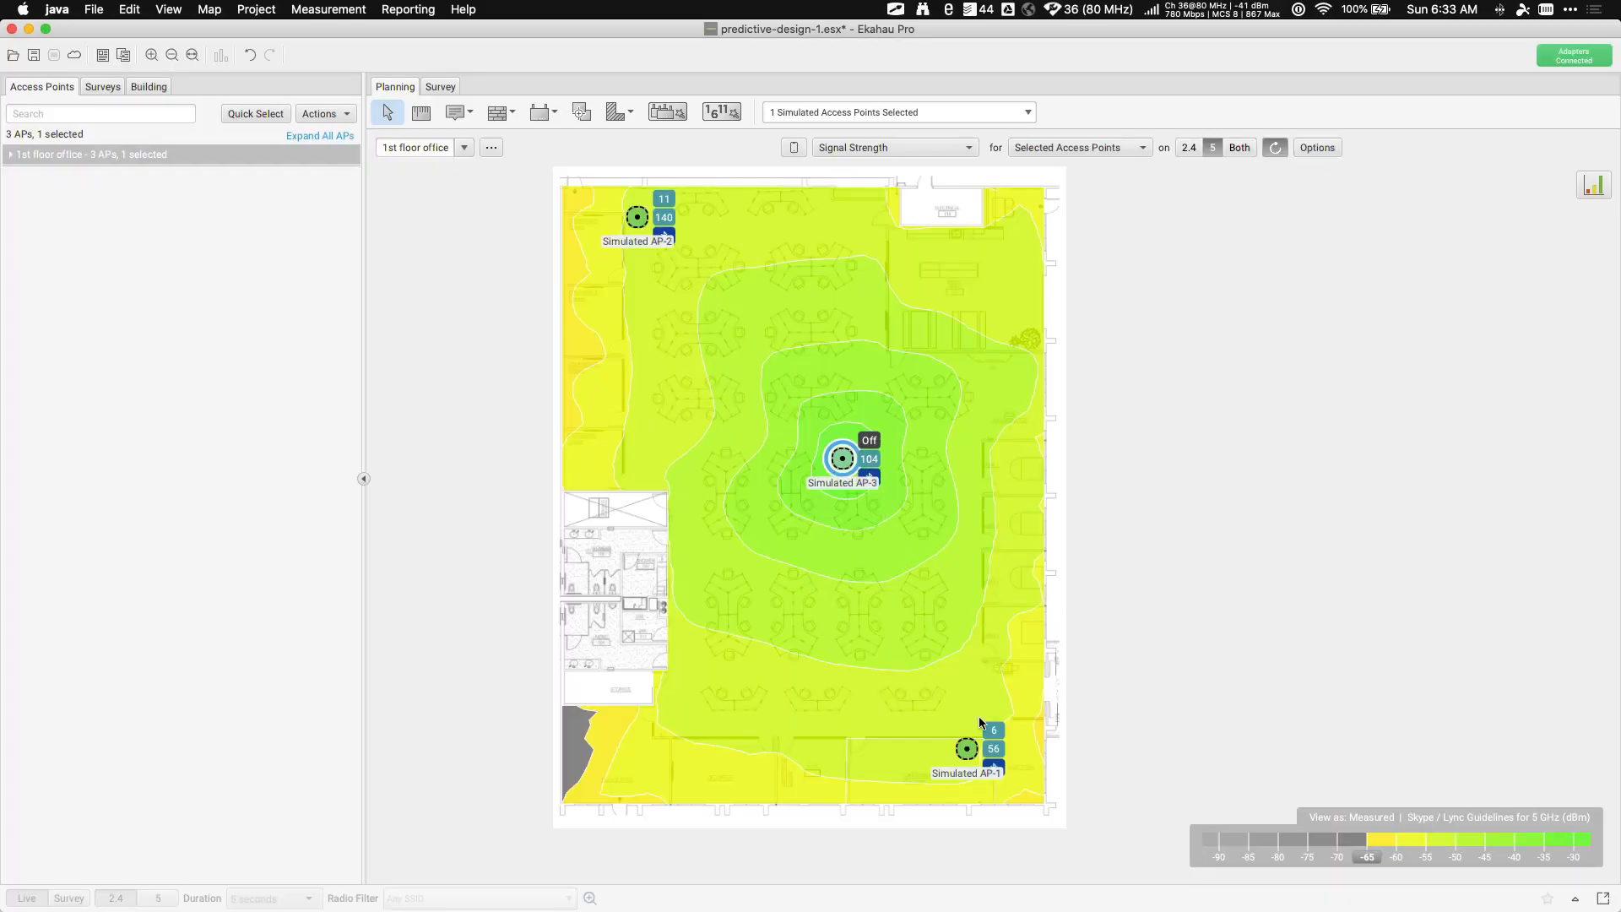
drag(966, 750, 857, 775)
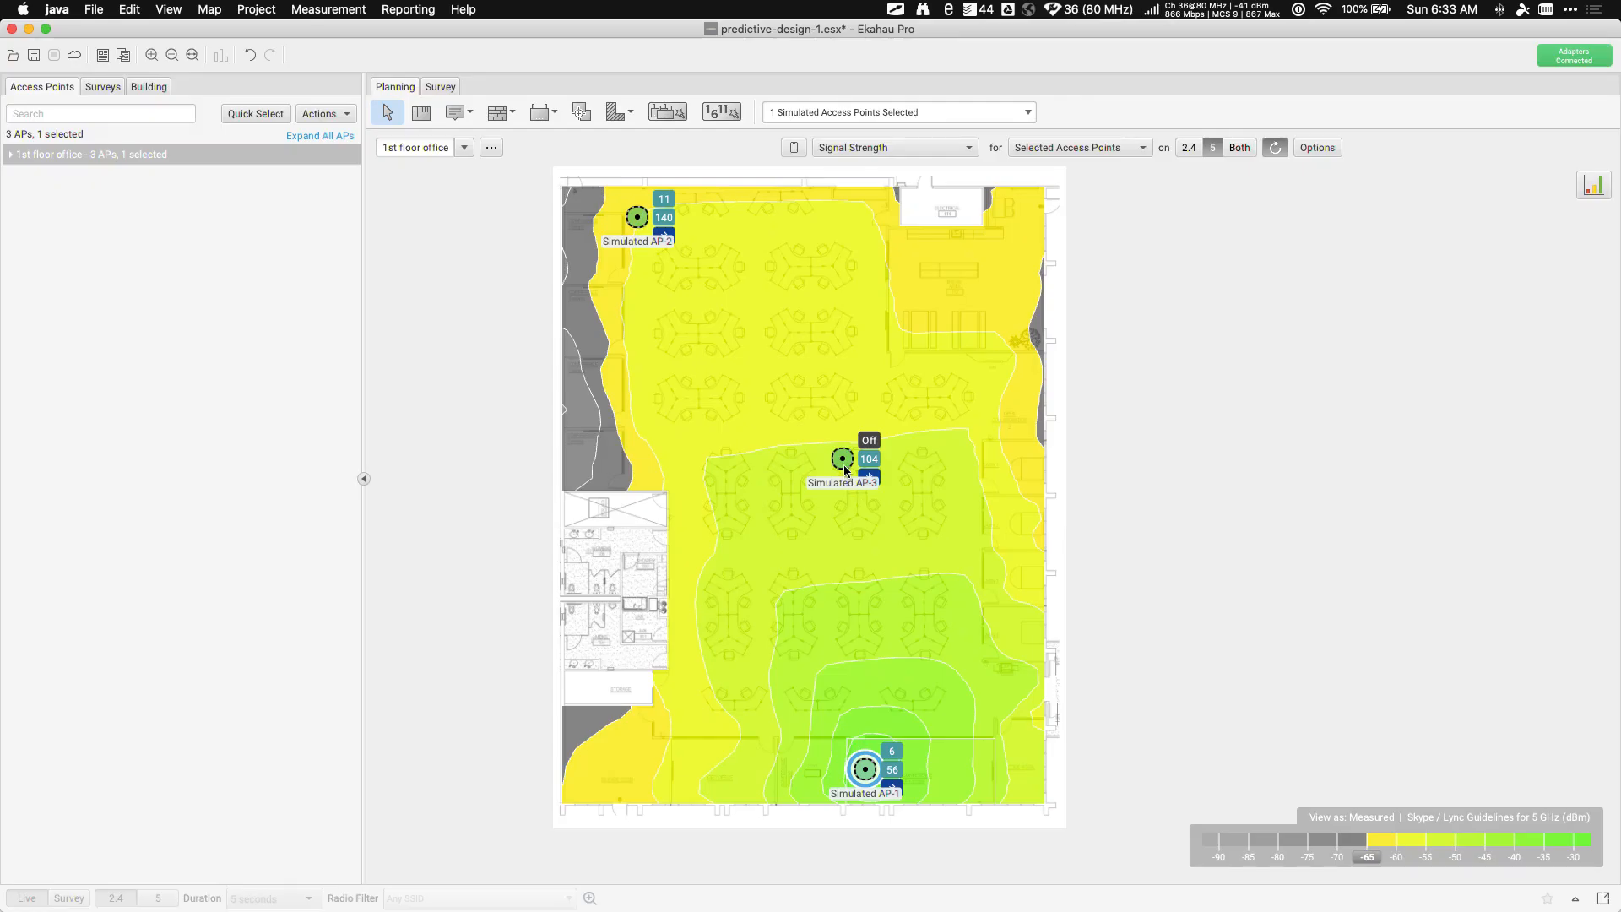
drag(845, 469, 945, 424)
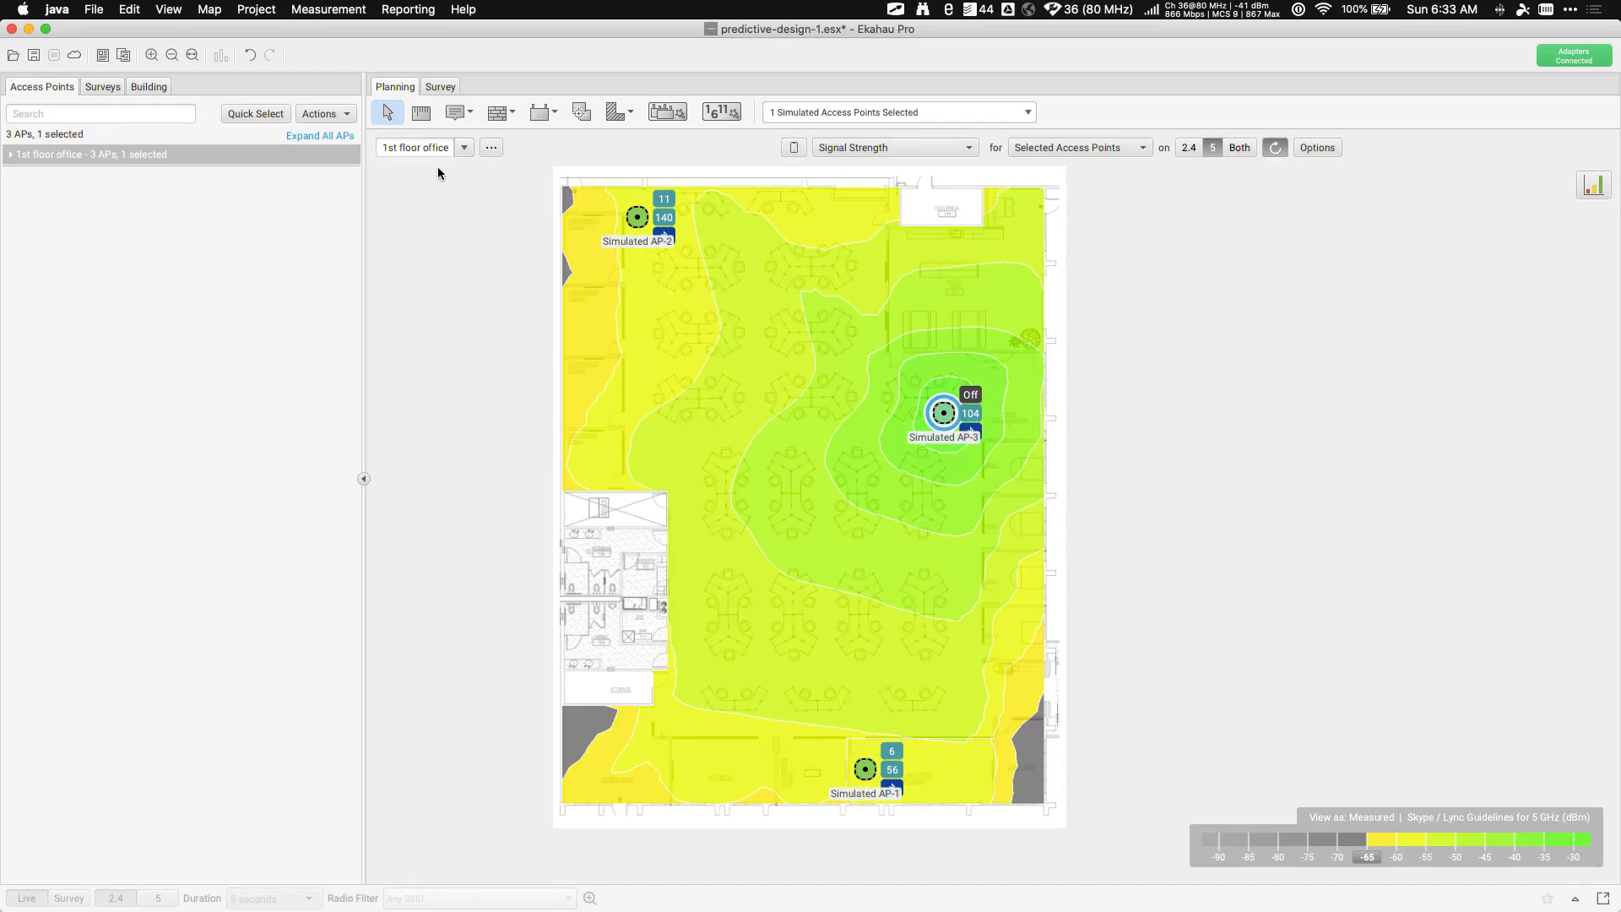
click(10, 155)
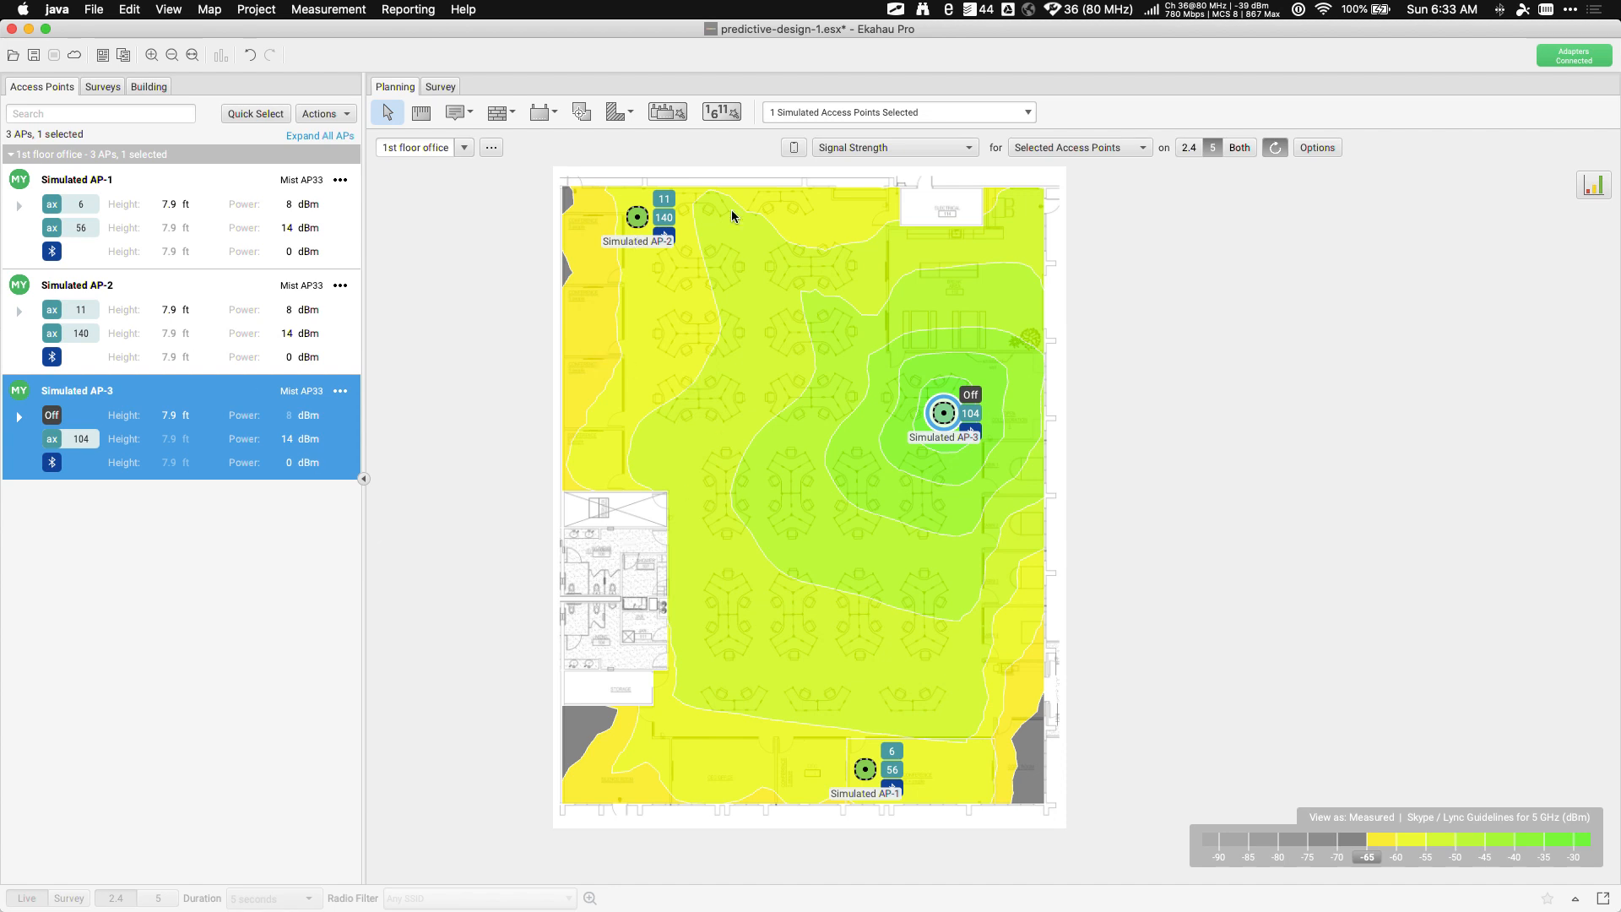
Show Capacity Health for My Access Points and shift Simulated AP-3 up and right until all green
click(861, 148)
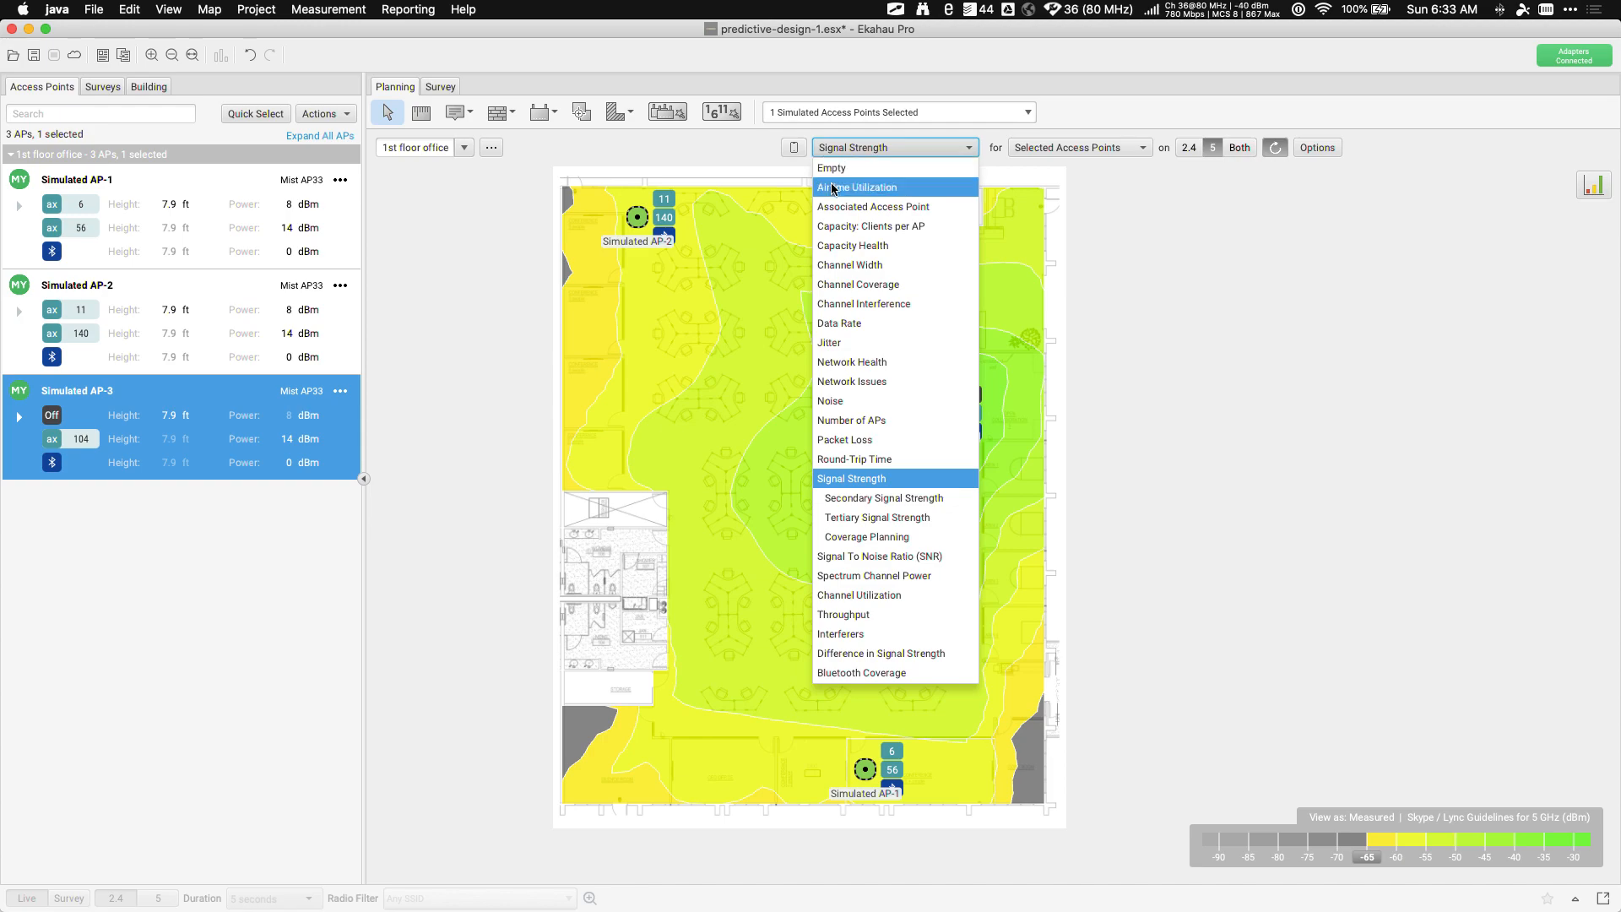
click(858, 246)
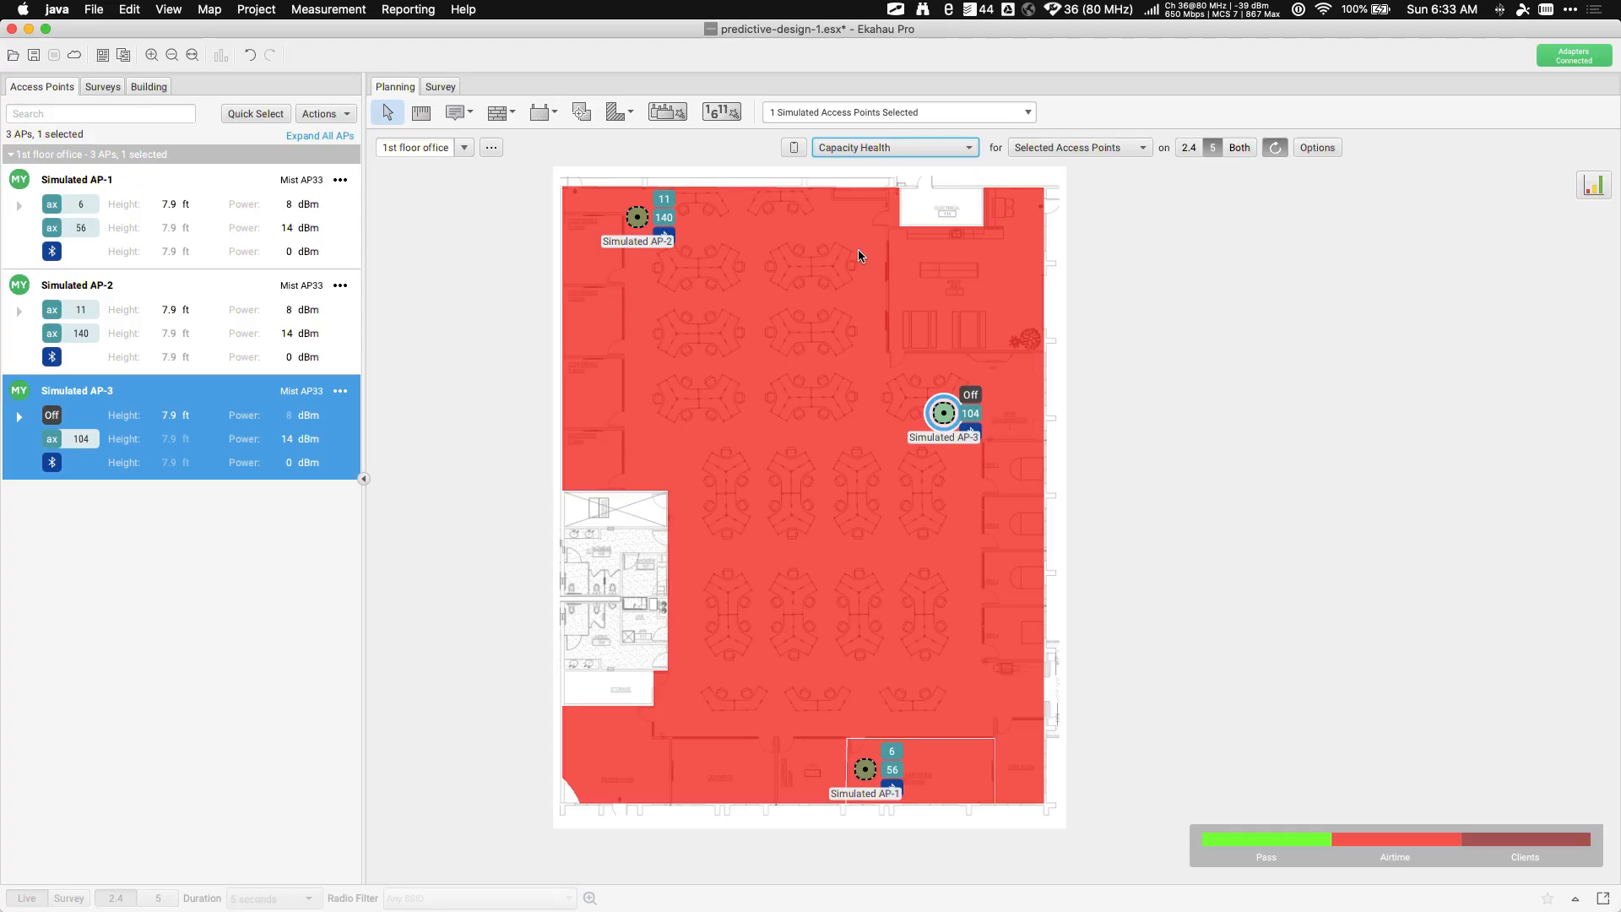
click(1067, 150)
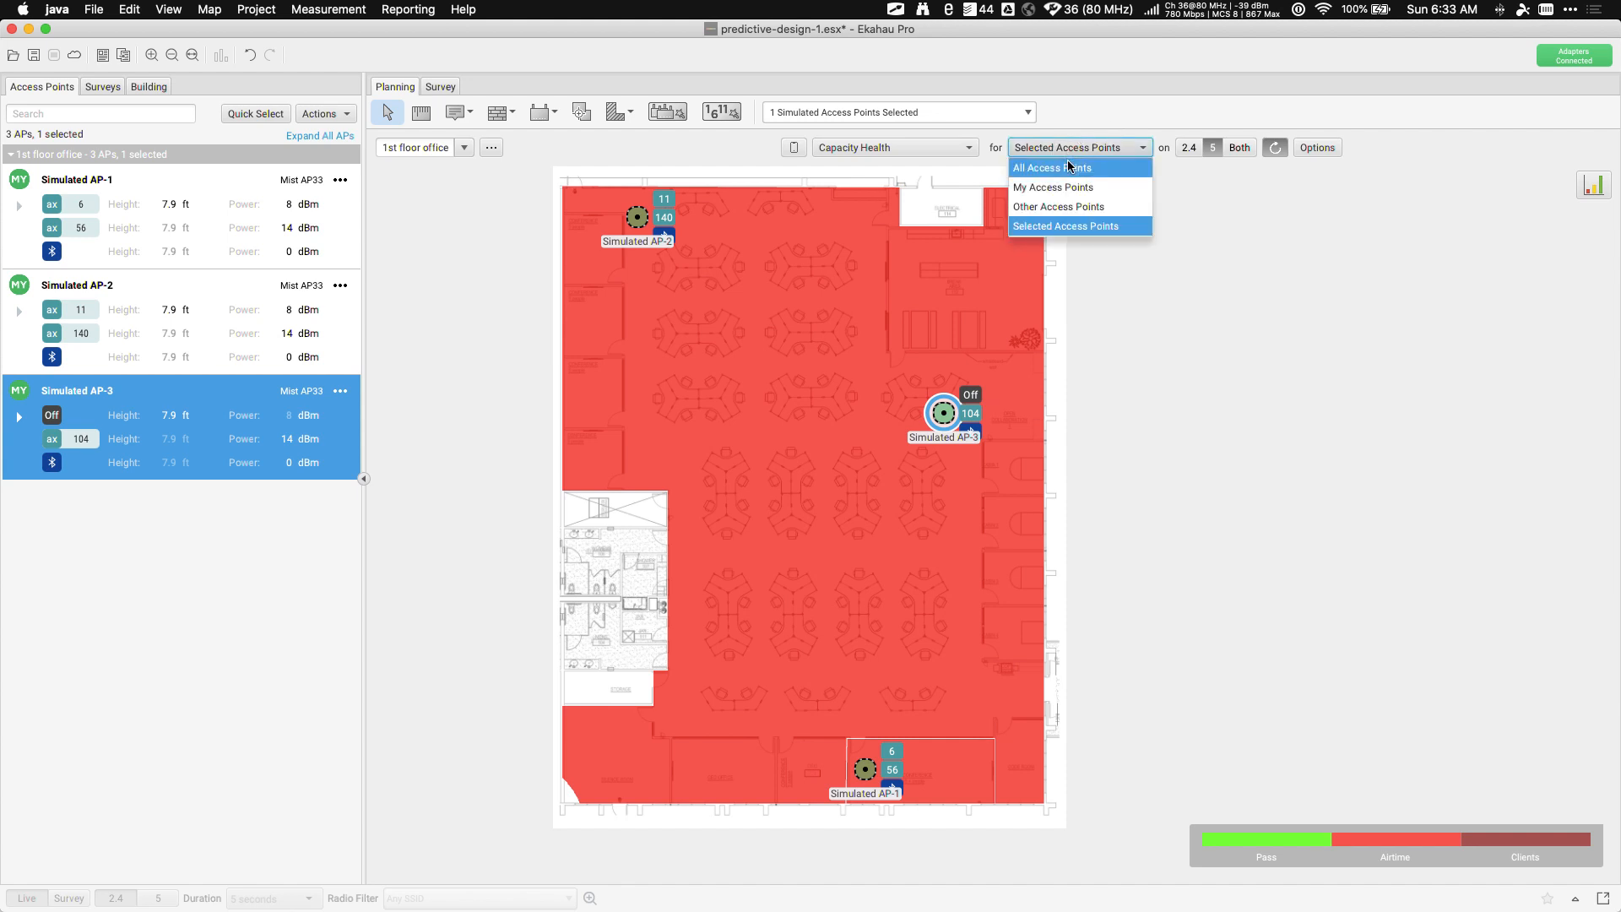
click(1137, 380)
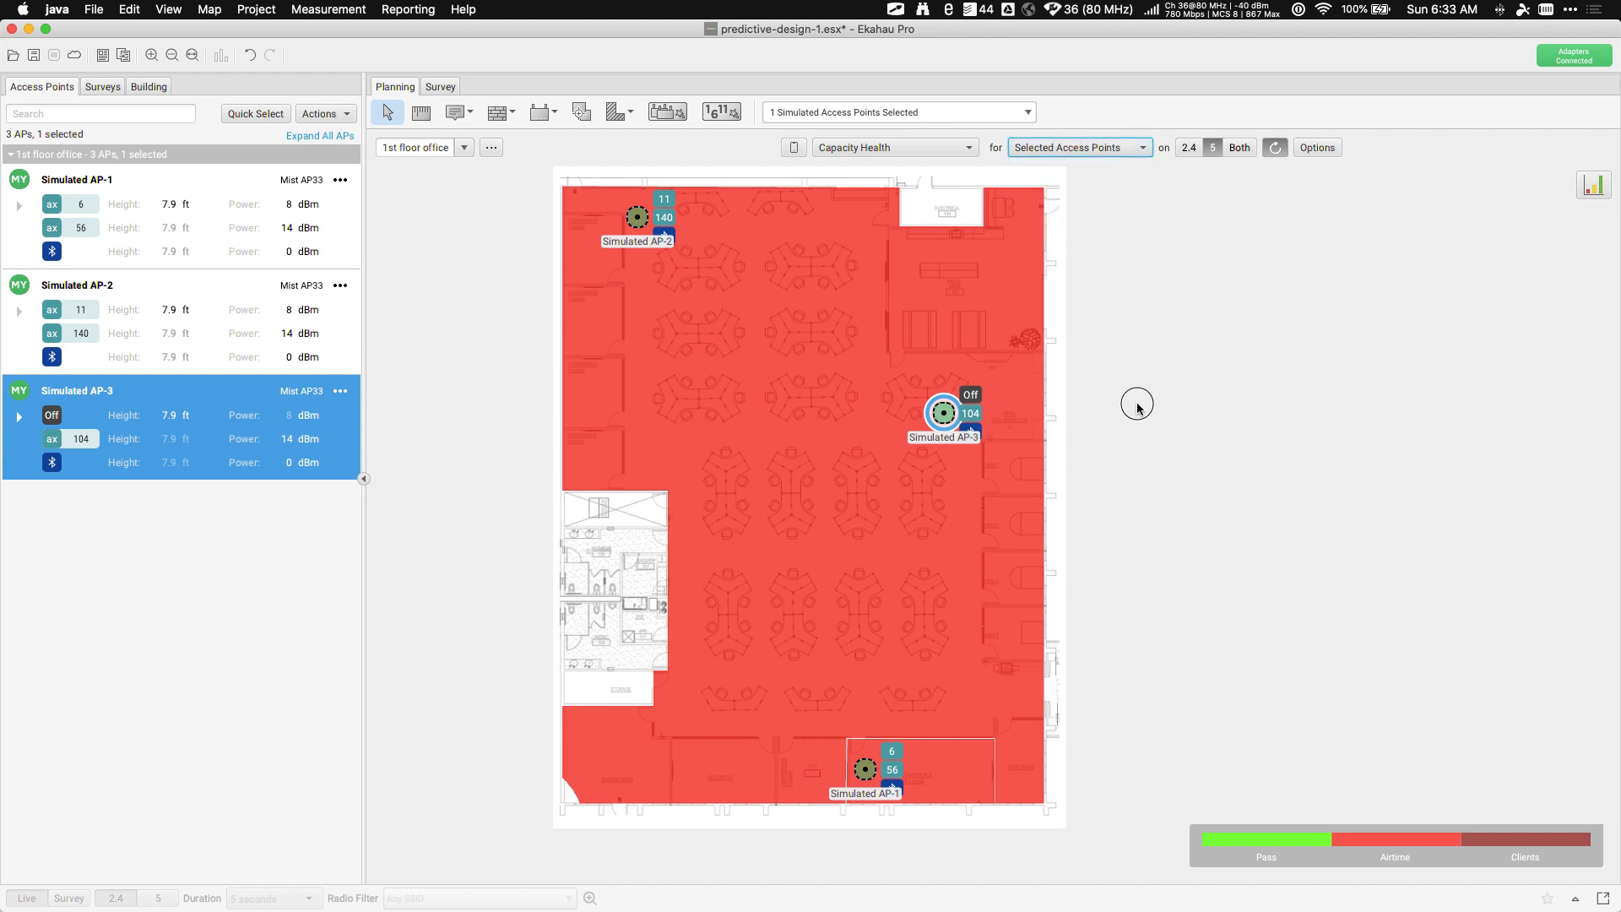
drag(943, 416, 816, 488)
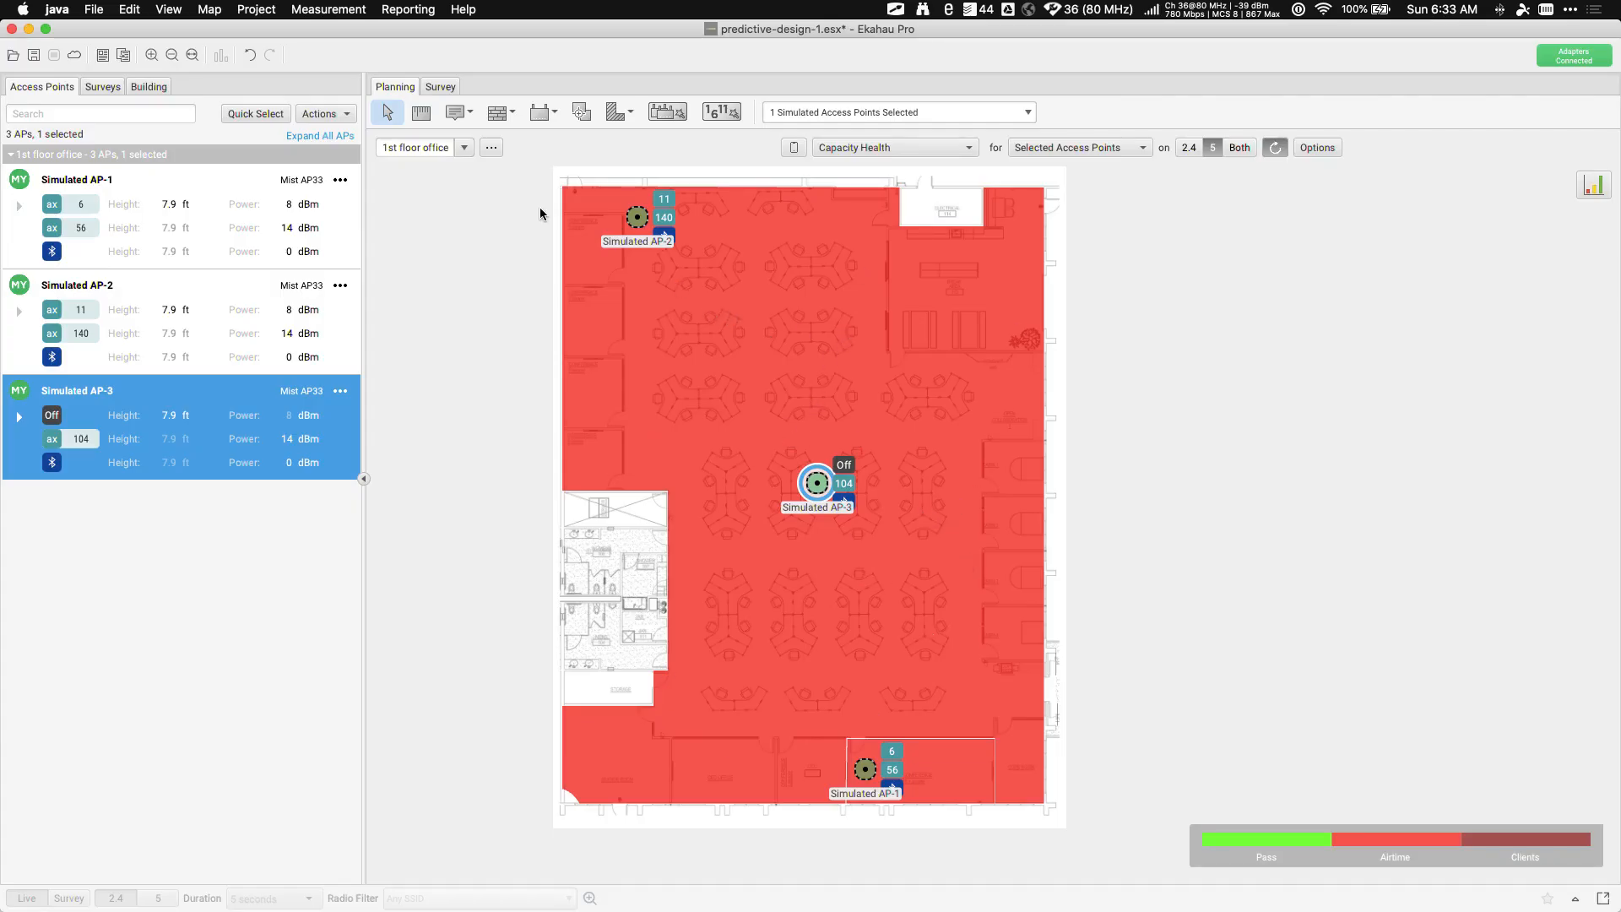
click(1050, 146)
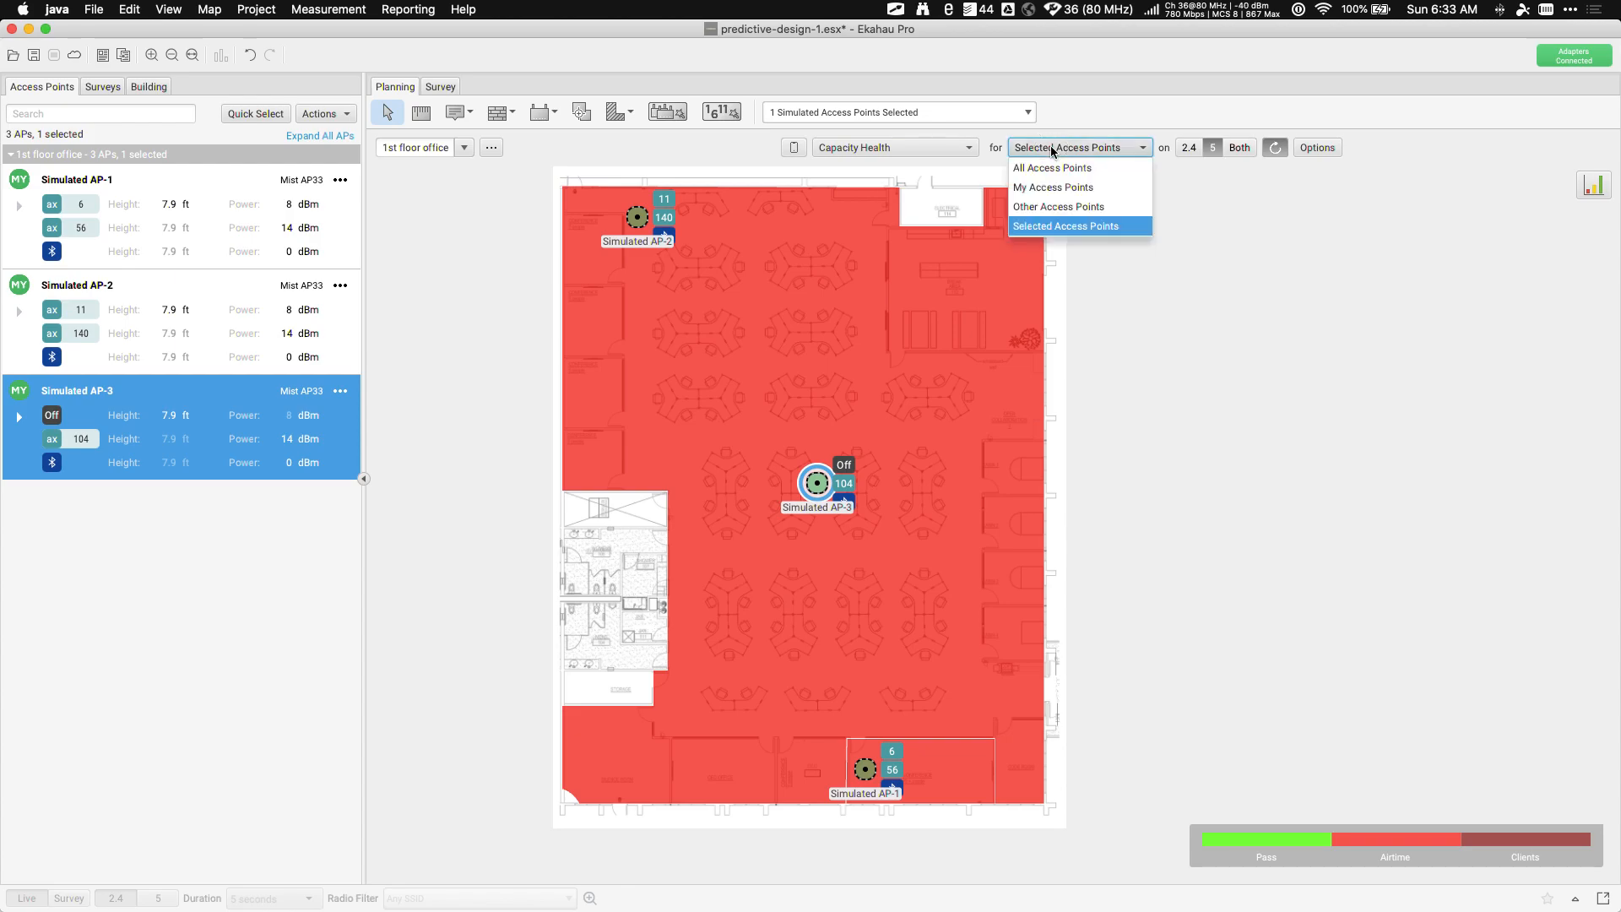
click(1055, 189)
drag(816, 486, 960, 374)
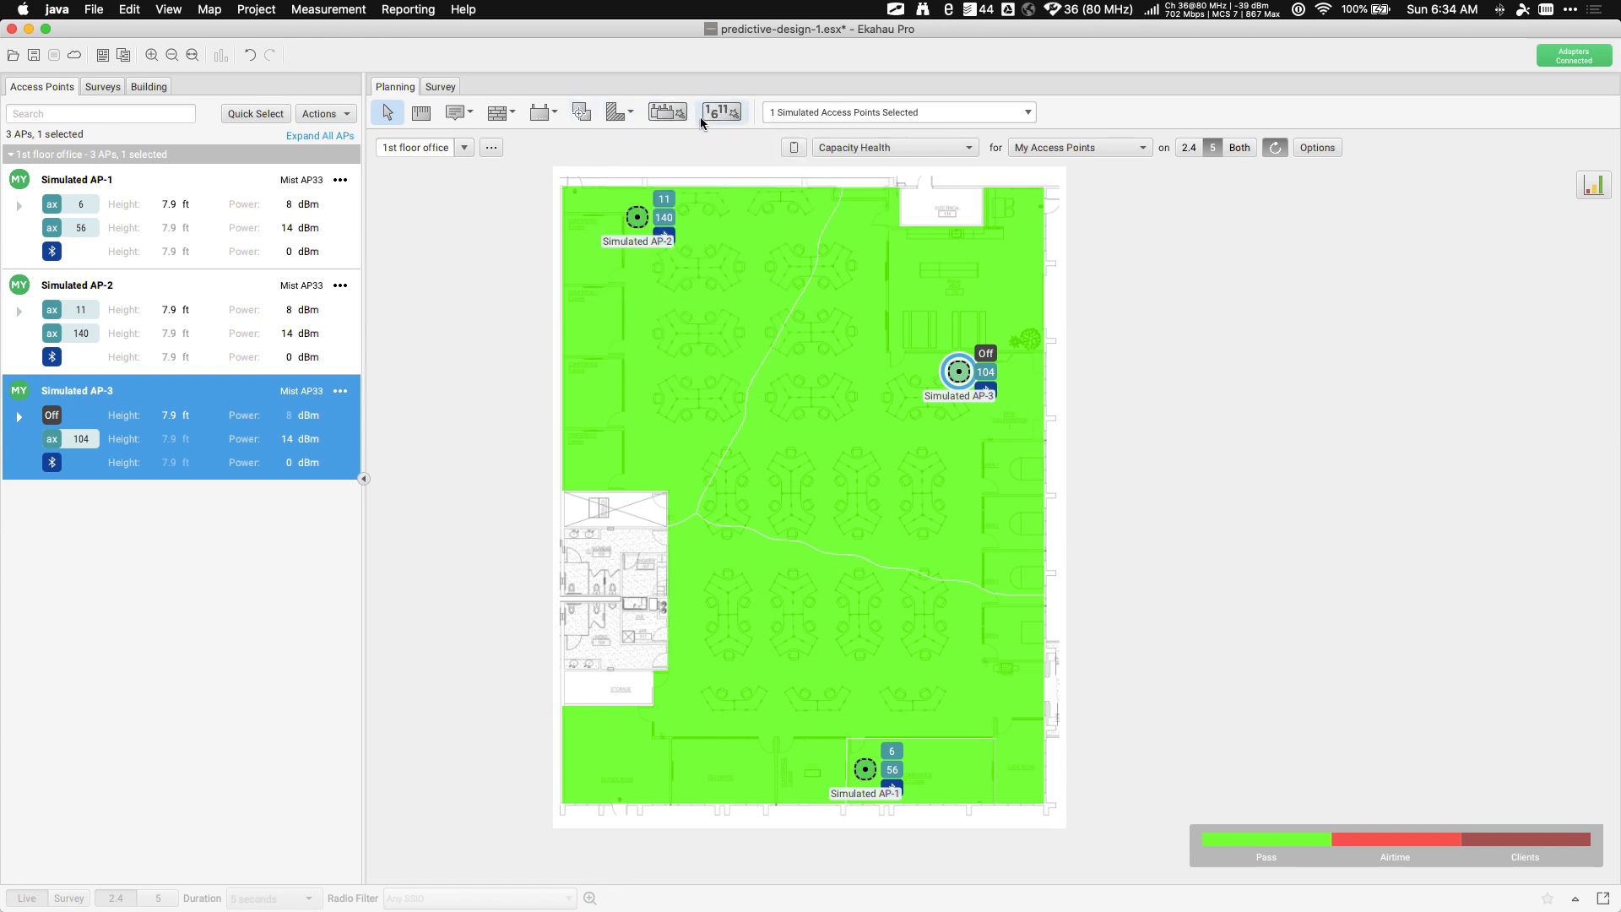
Exclude channels 144 and 165, keep all 2.4 GHz radios, and cap 5 GHz width at 20MHz
click(721, 115)
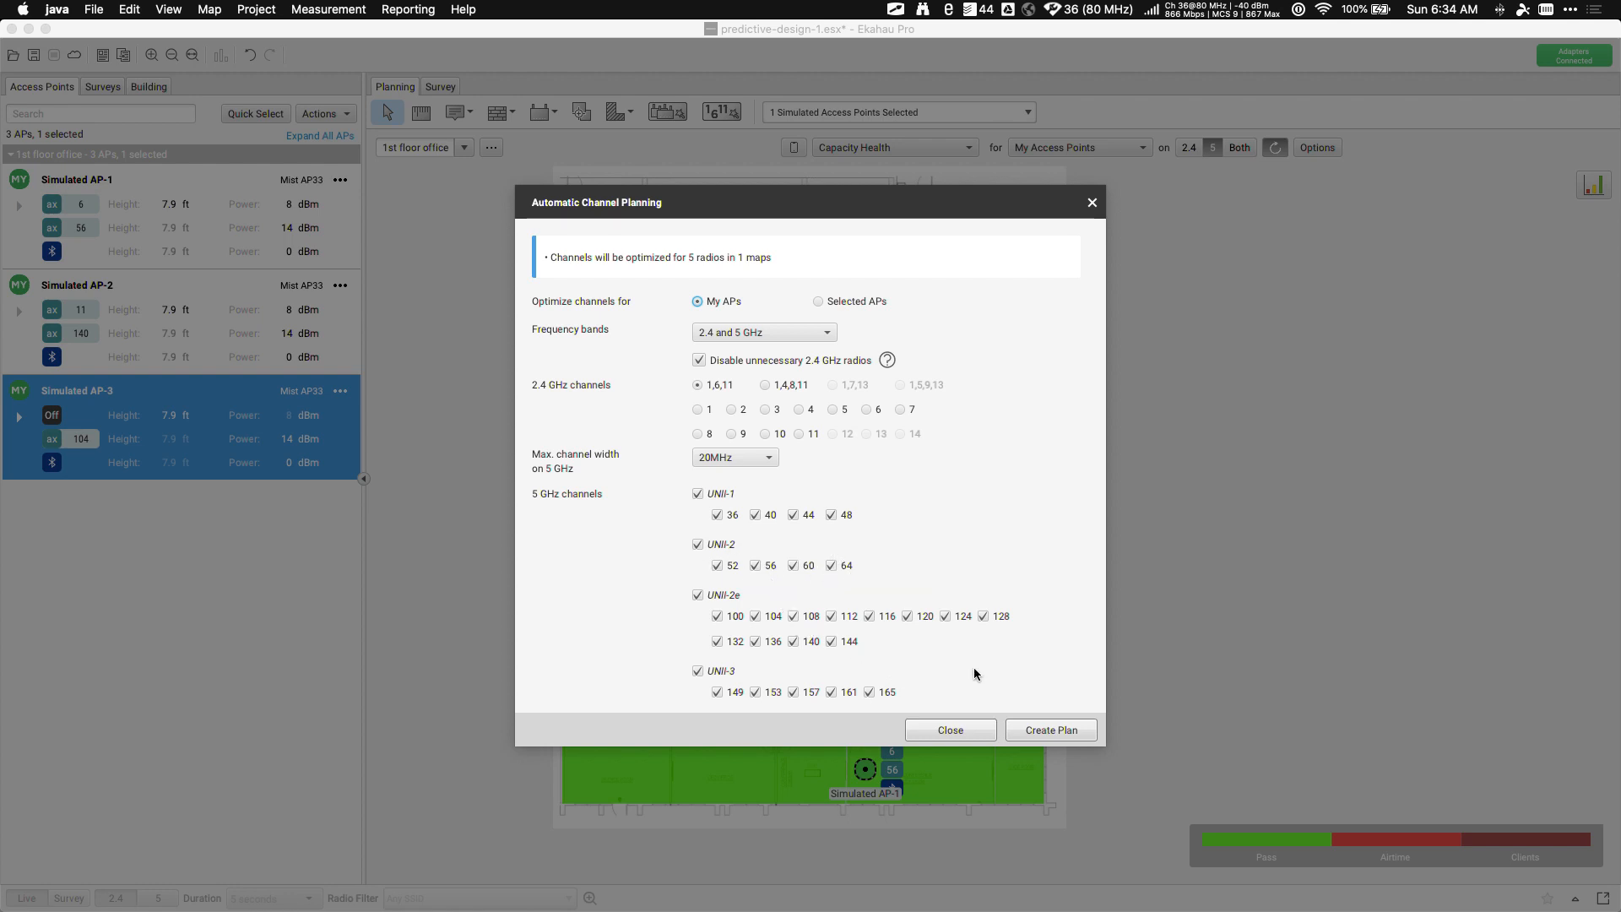
click(831, 642)
click(870, 692)
click(699, 360)
click(718, 458)
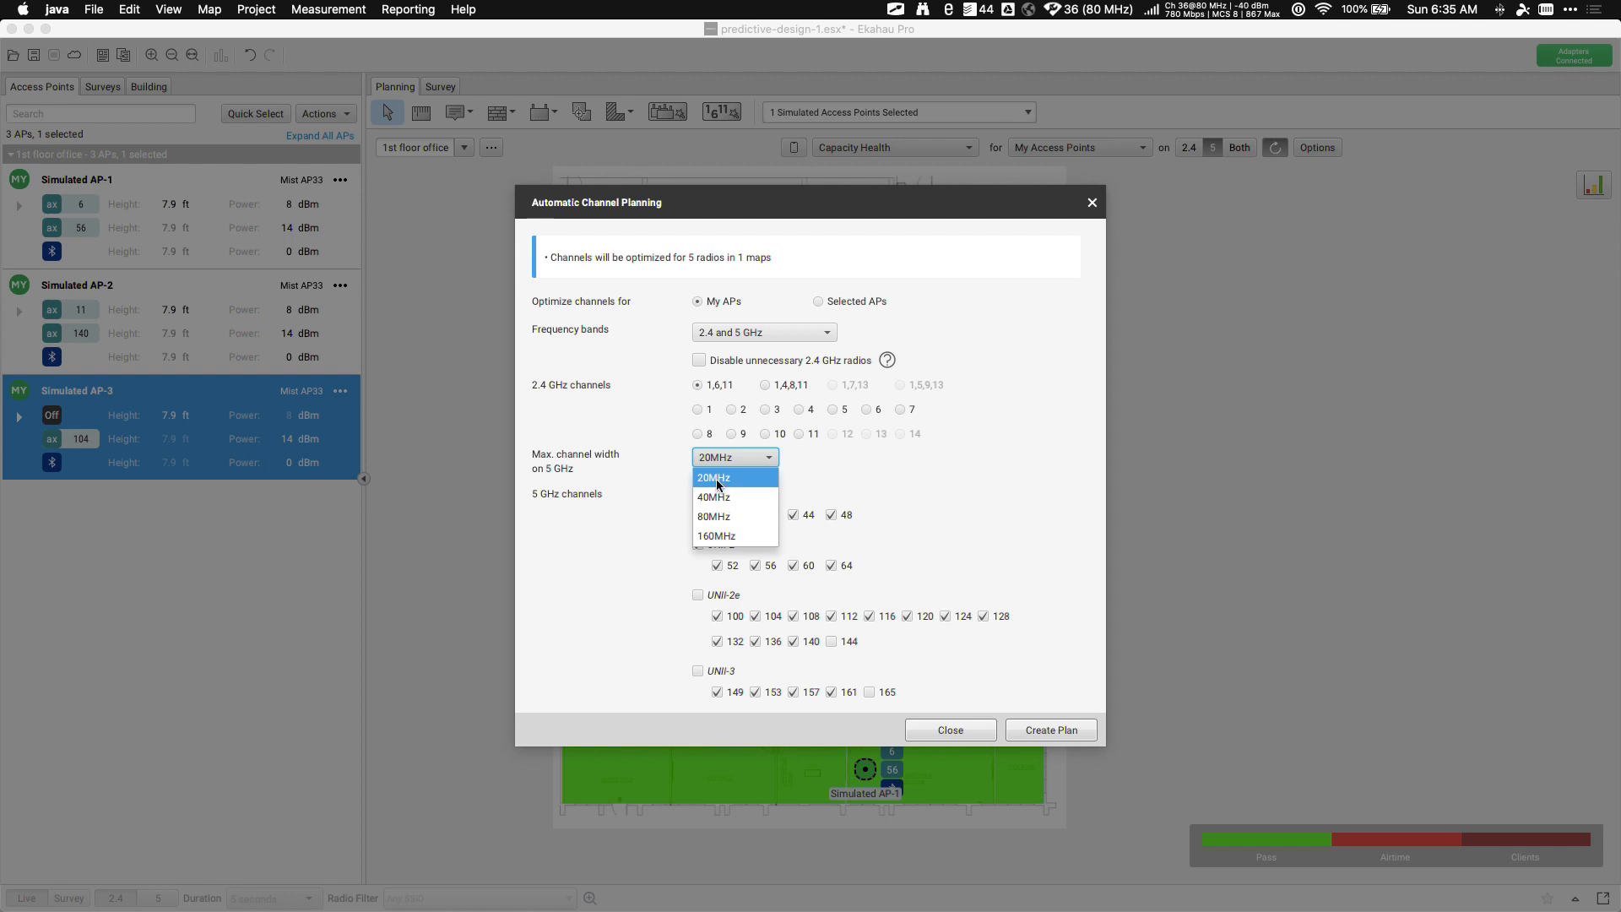
click(713, 536)
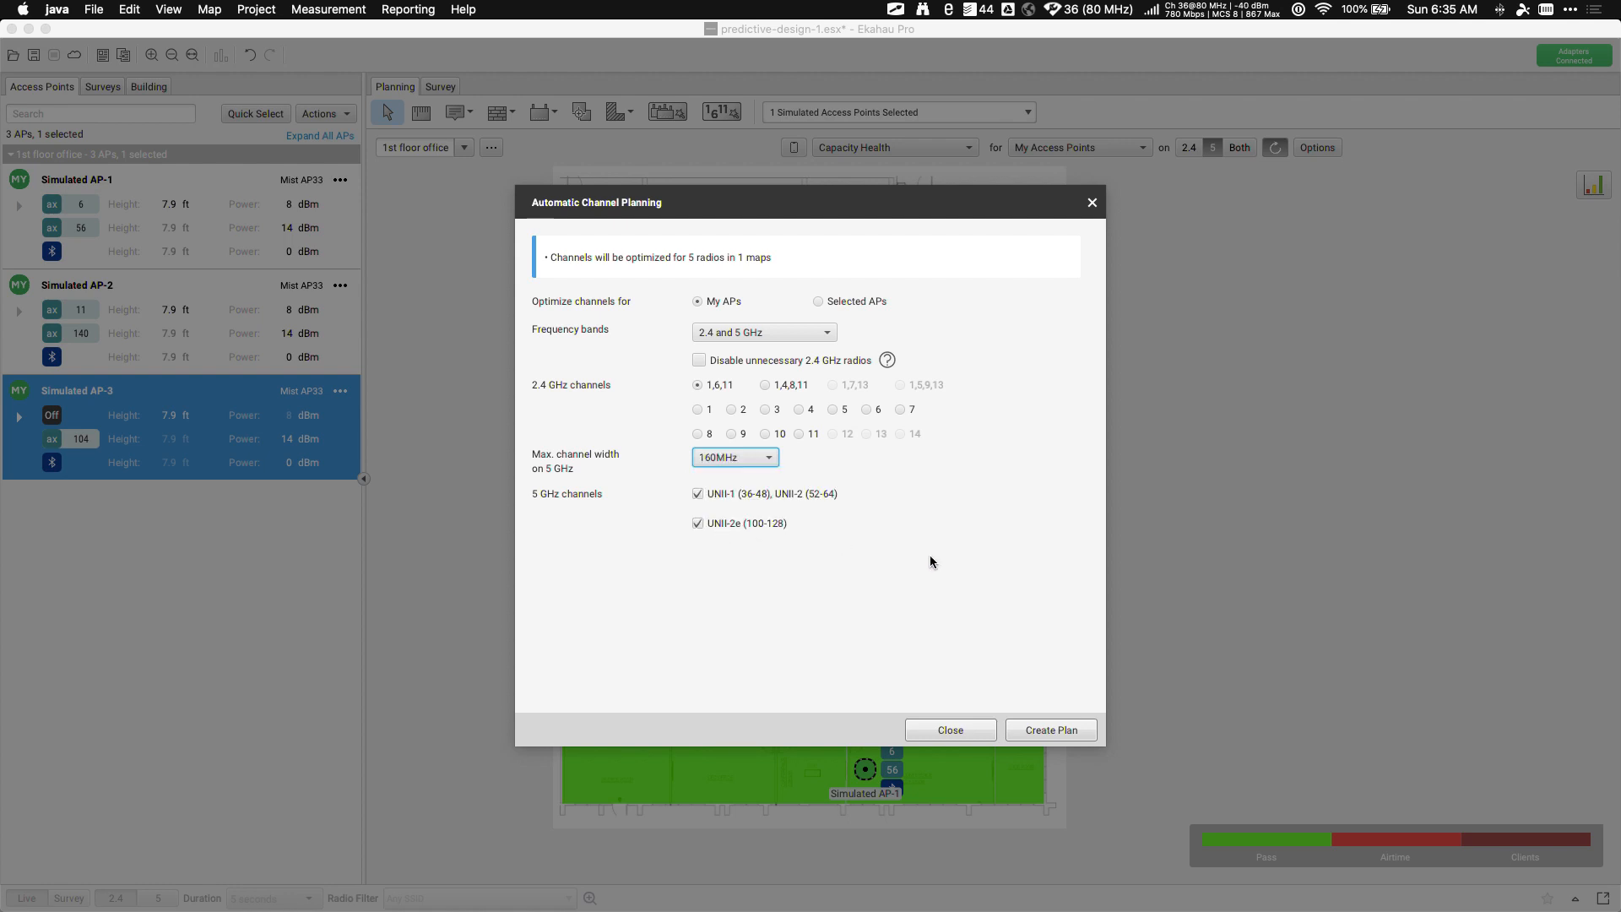
click(752, 460)
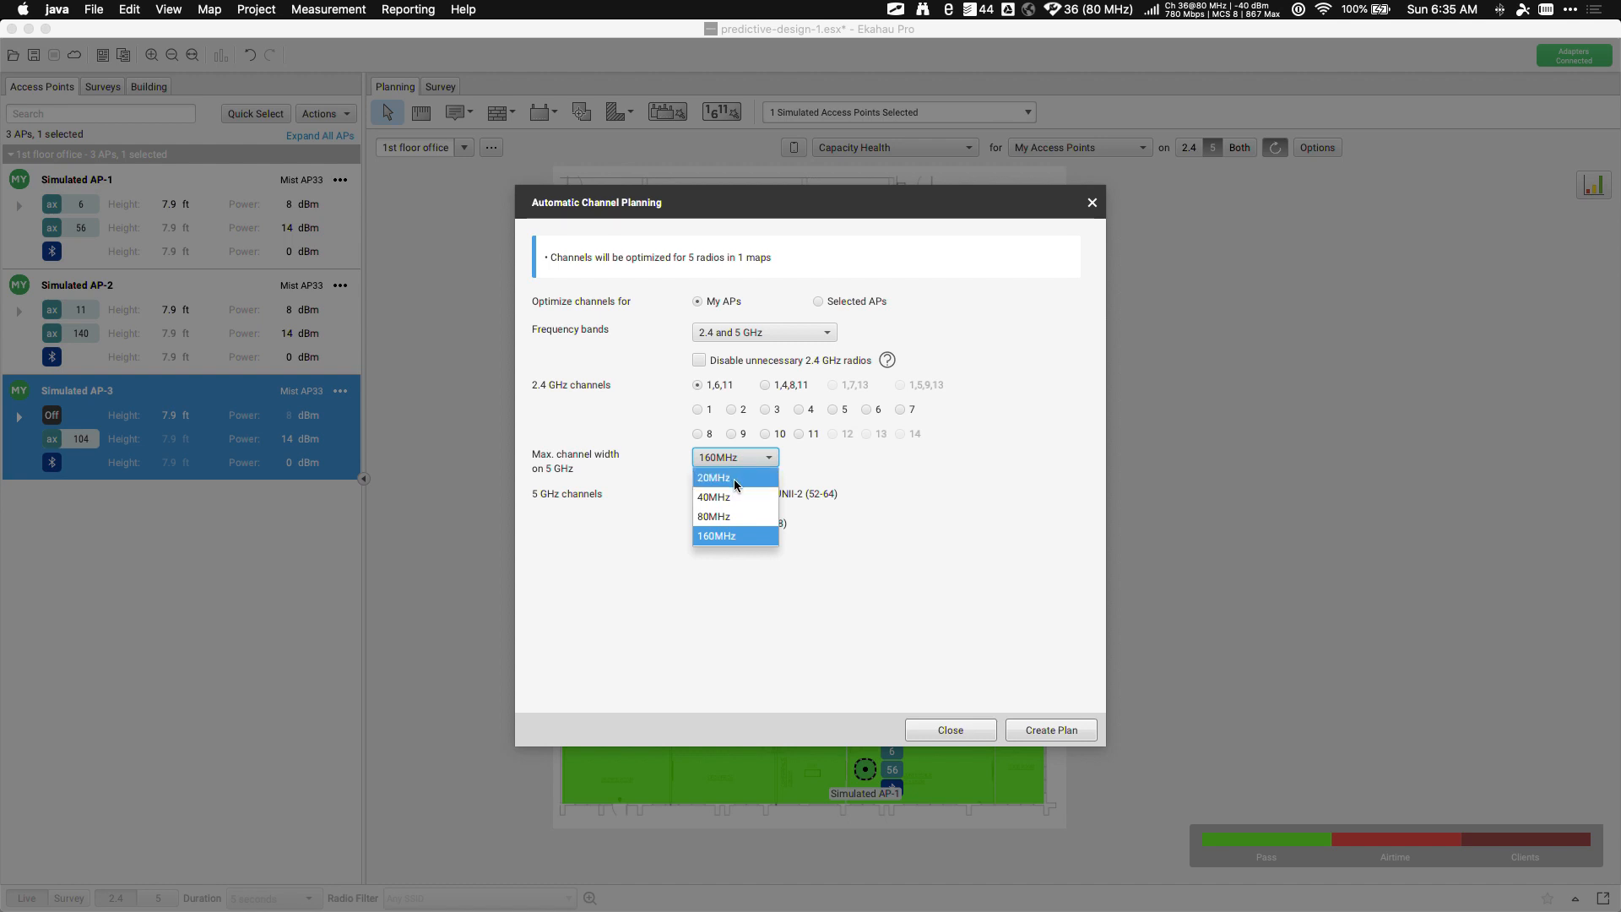
click(734, 479)
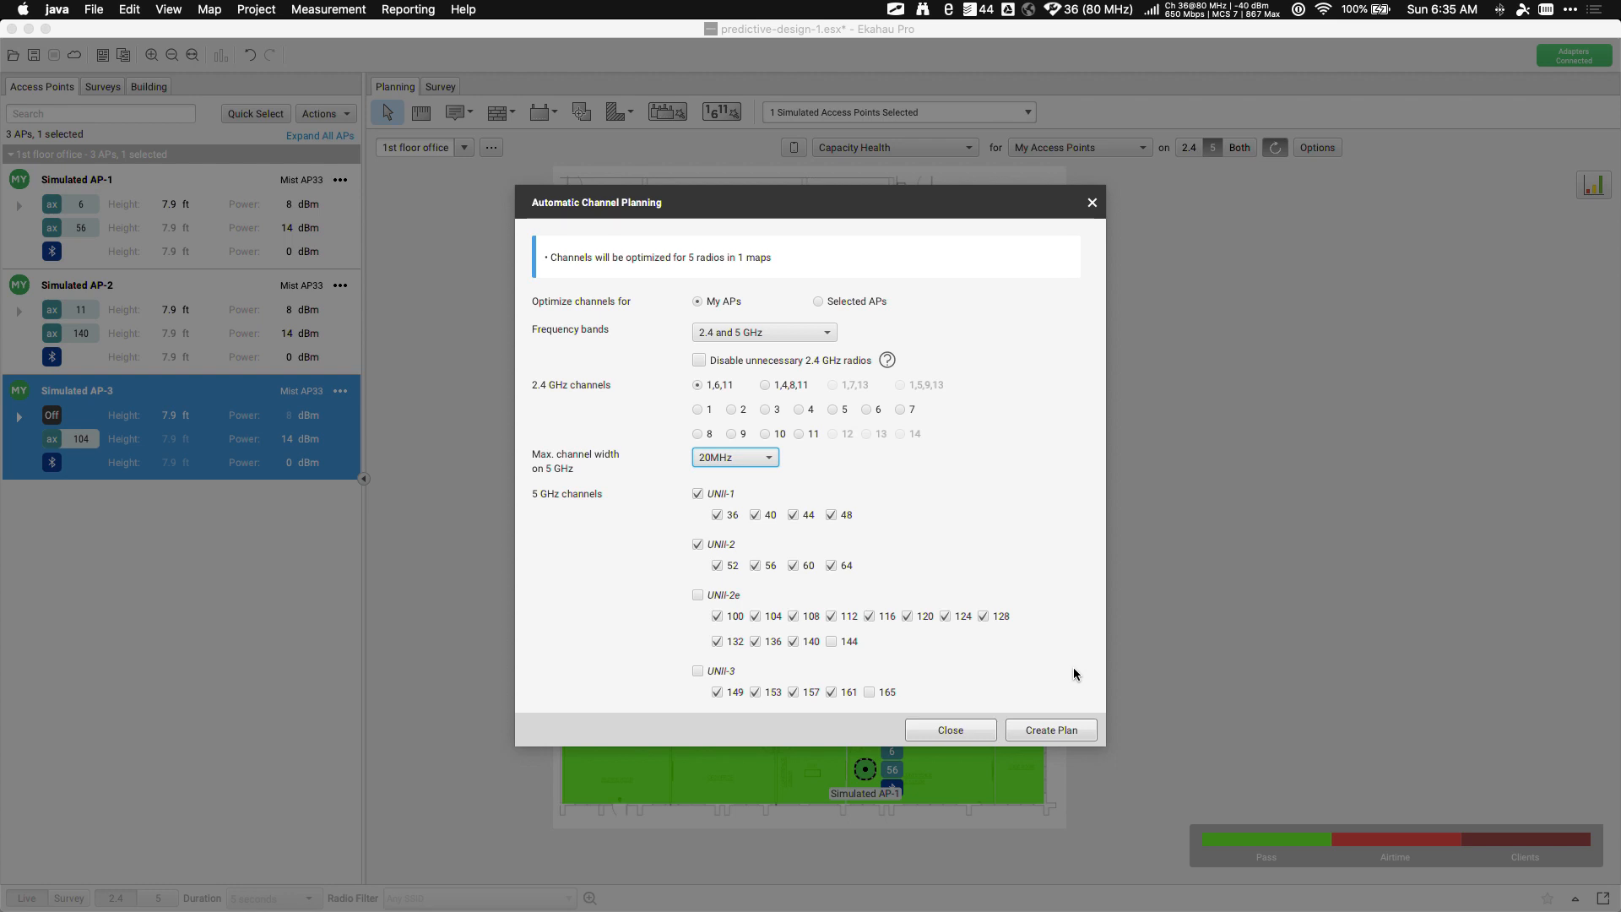
Create the channel plan, check the channels on AP-1, AP-2 and AP-3, and nudge AP-2 lower
click(1065, 737)
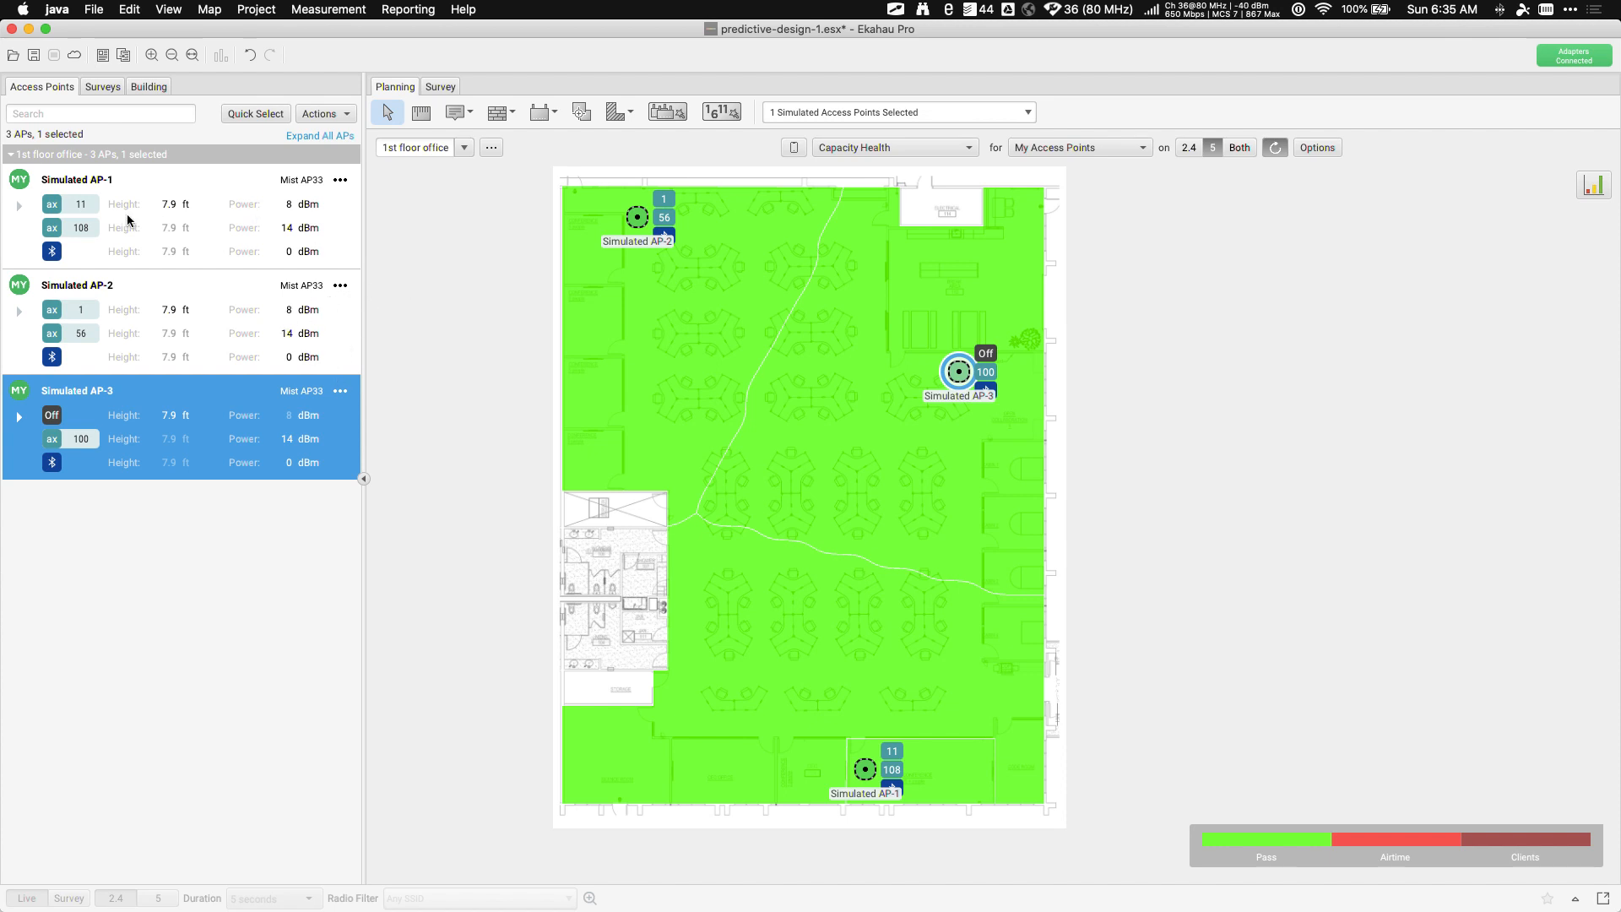
key(alt+Tab)
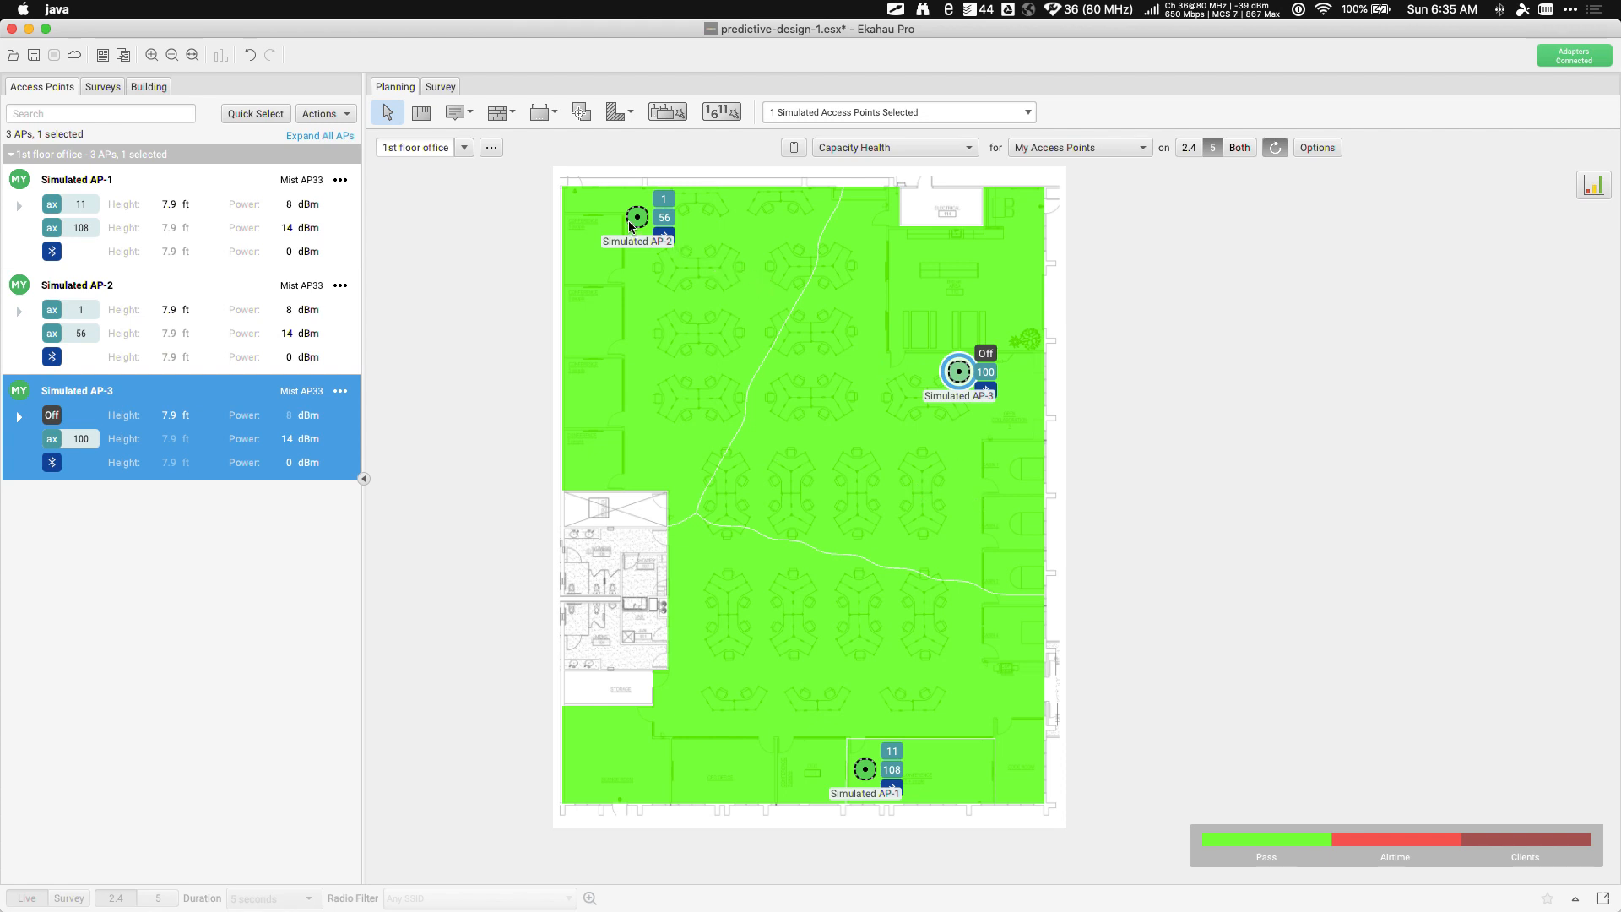
click(632, 222)
click(959, 372)
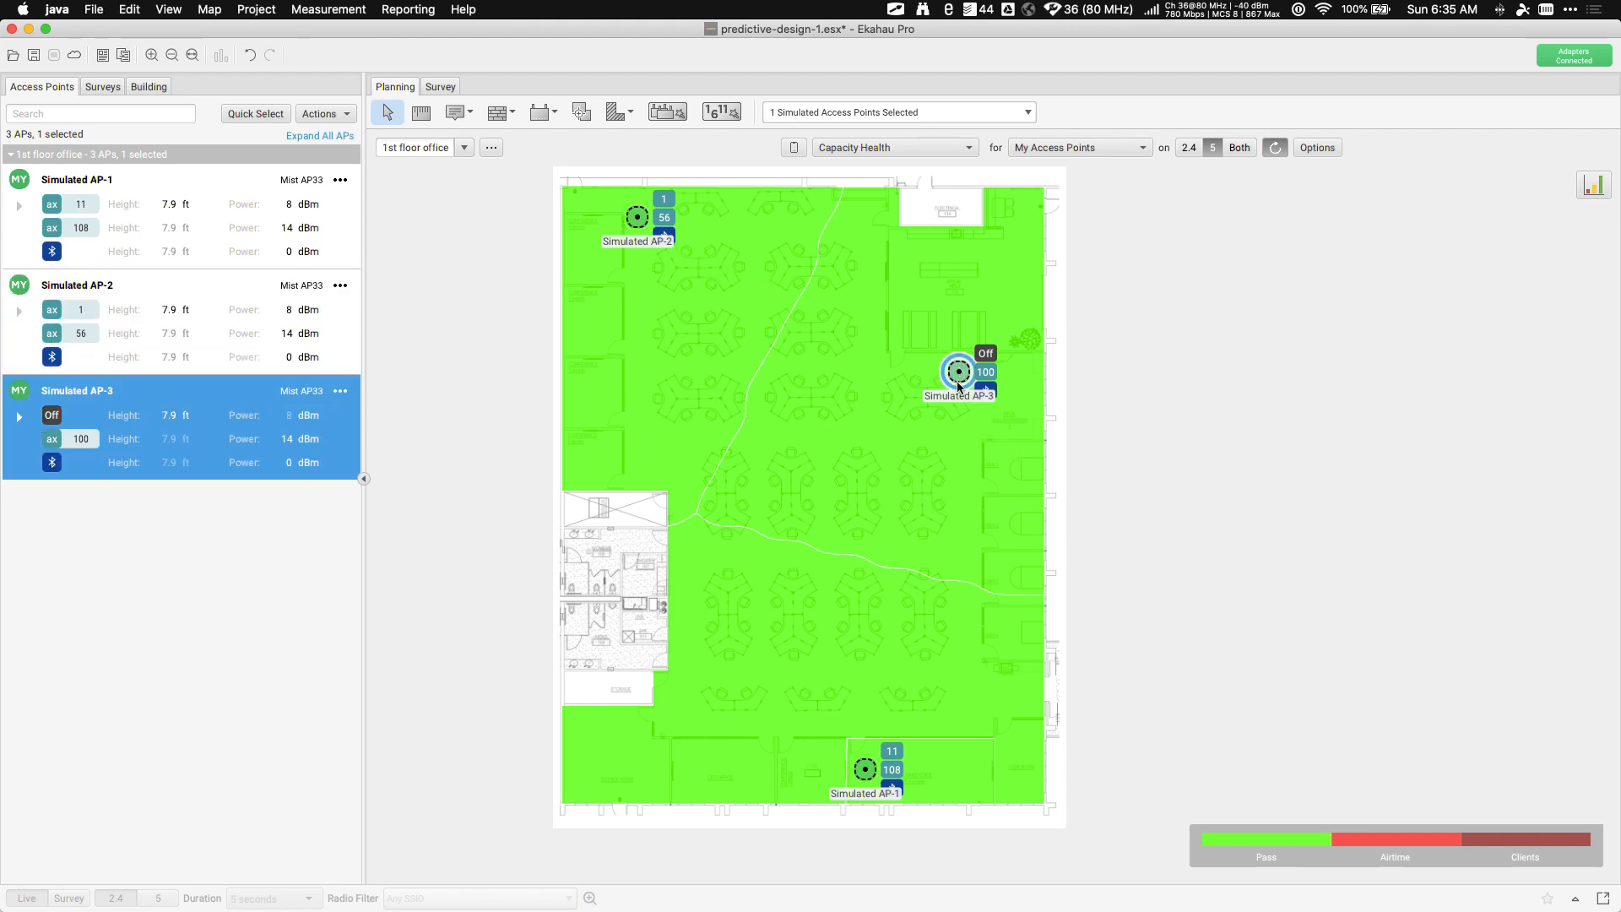
click(863, 769)
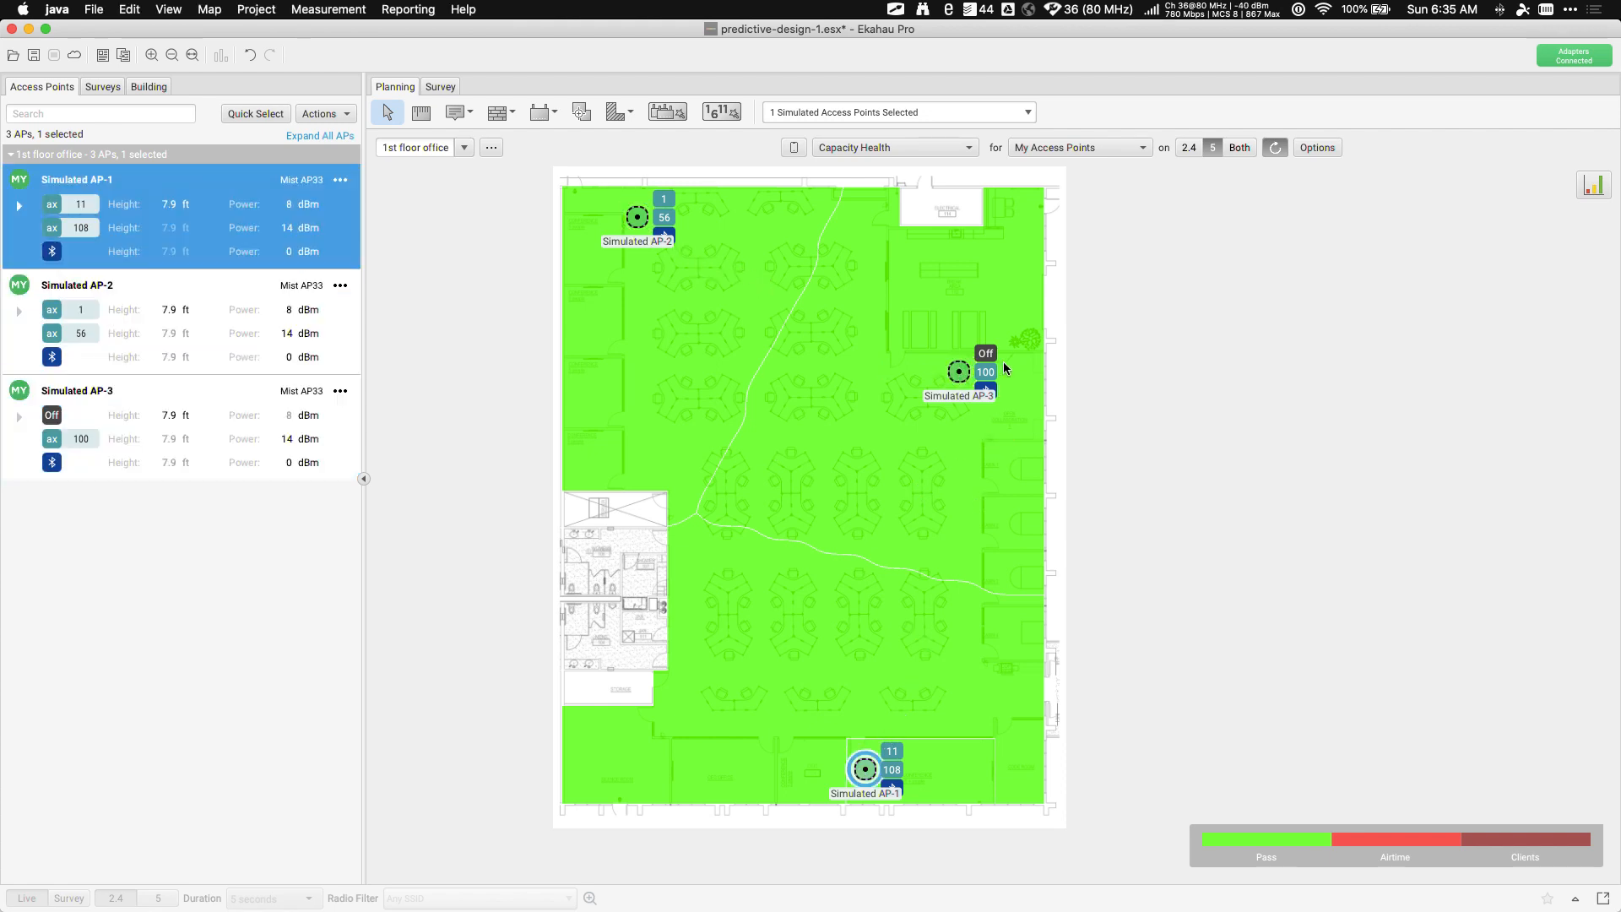
mouse_move(1003, 362)
drag(636, 222, 638, 291)
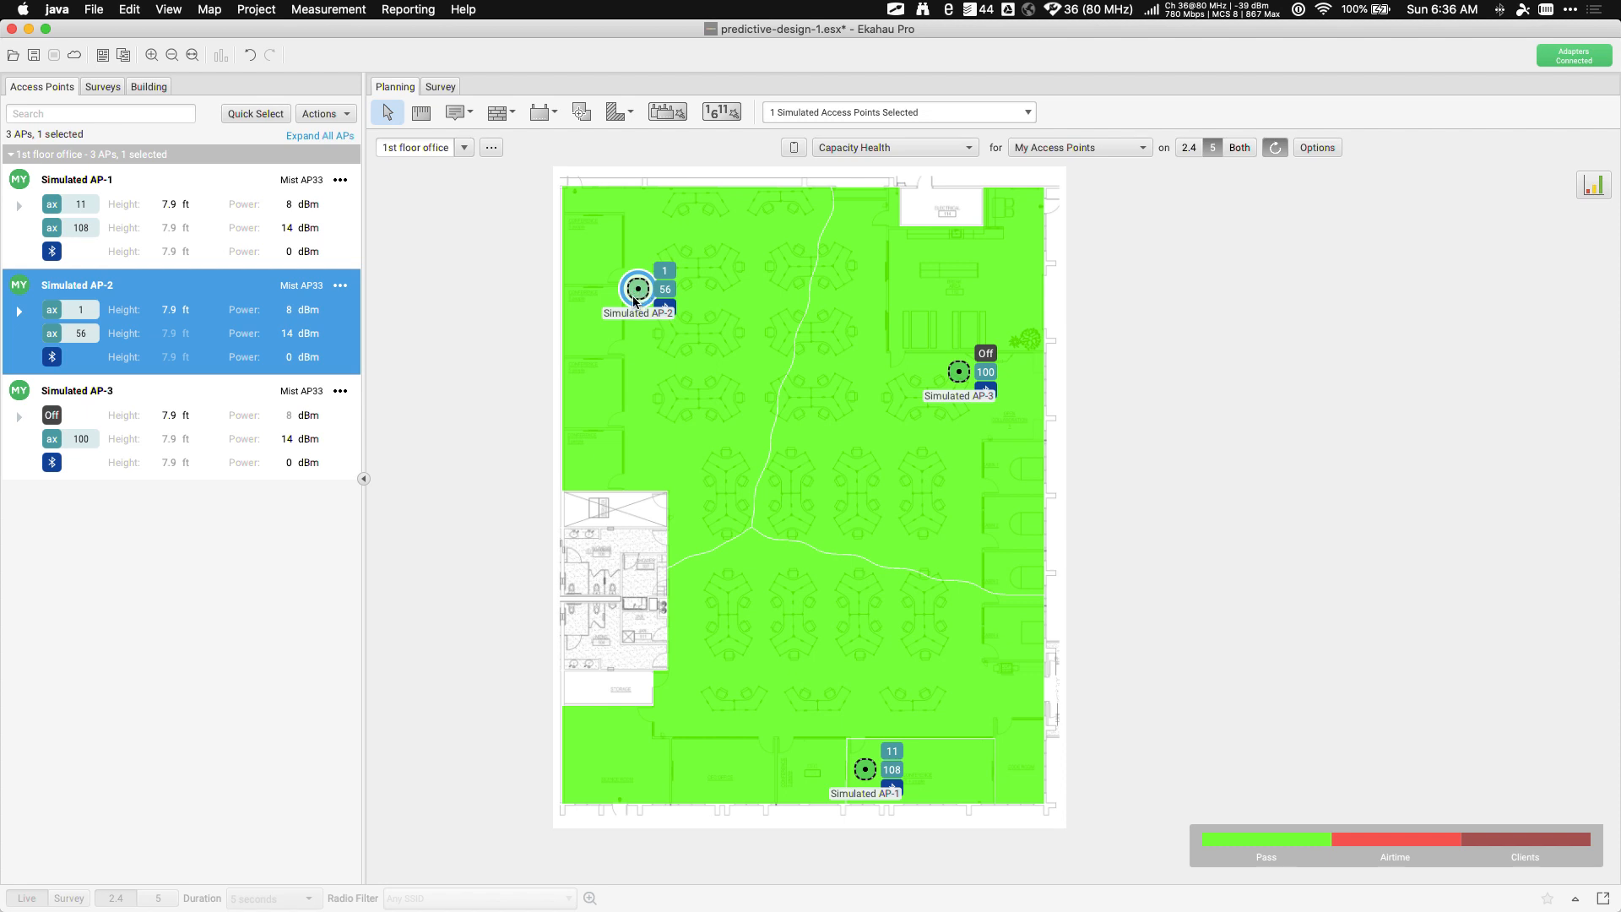
Put Simulated AP-2's 5 GHz radio on channel 36 and show the Channel Interference heatmap
click(81, 338)
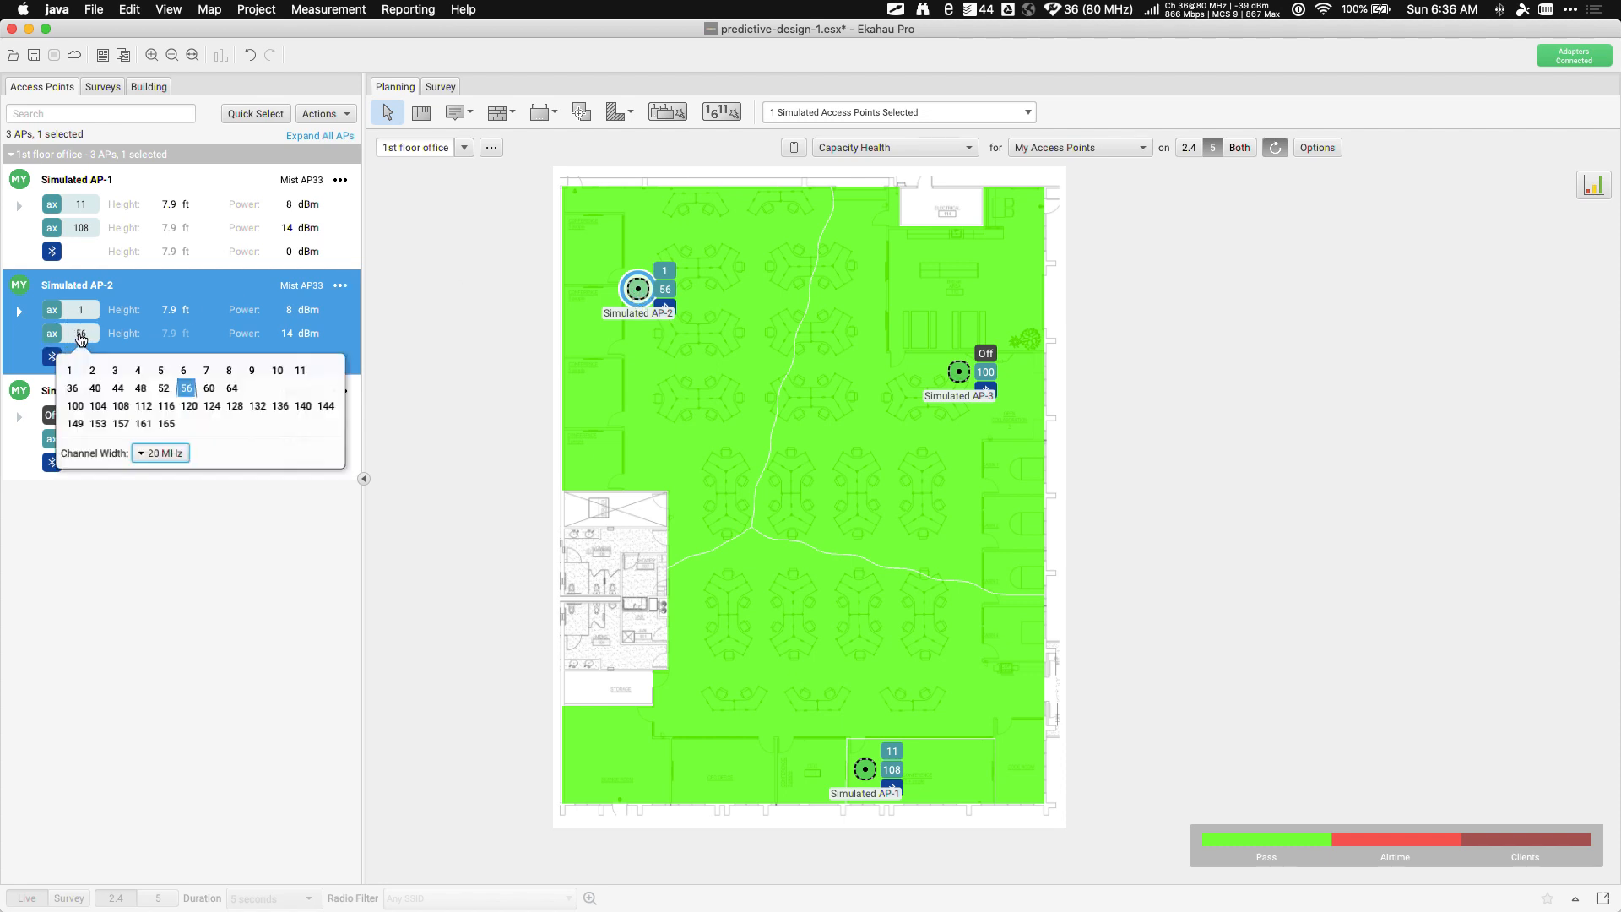
click(75, 391)
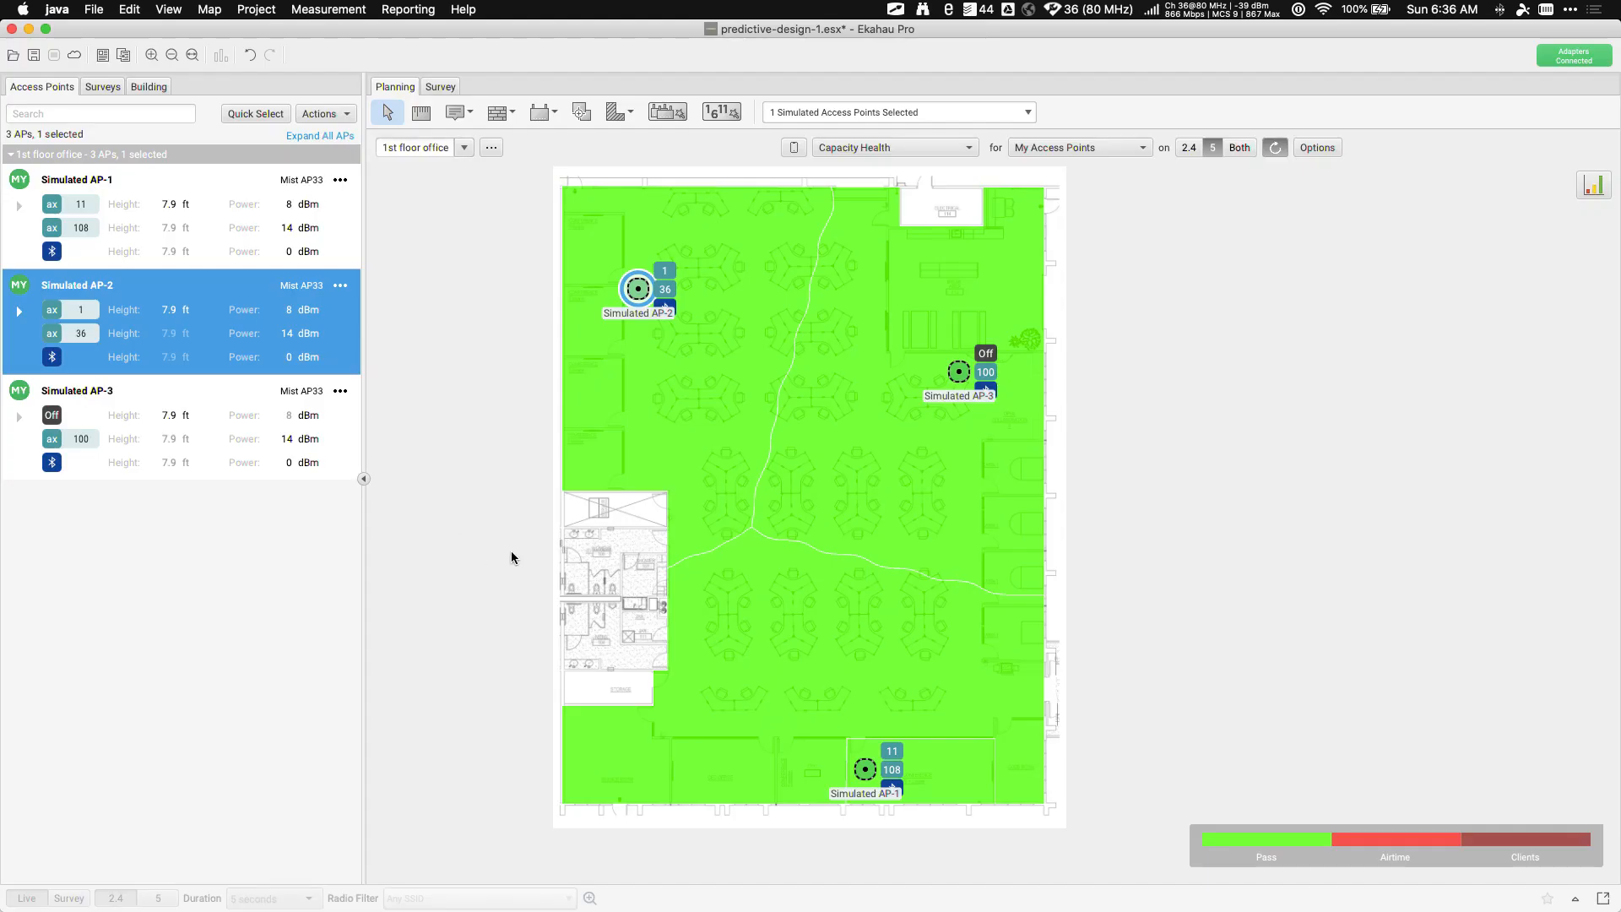
click(868, 148)
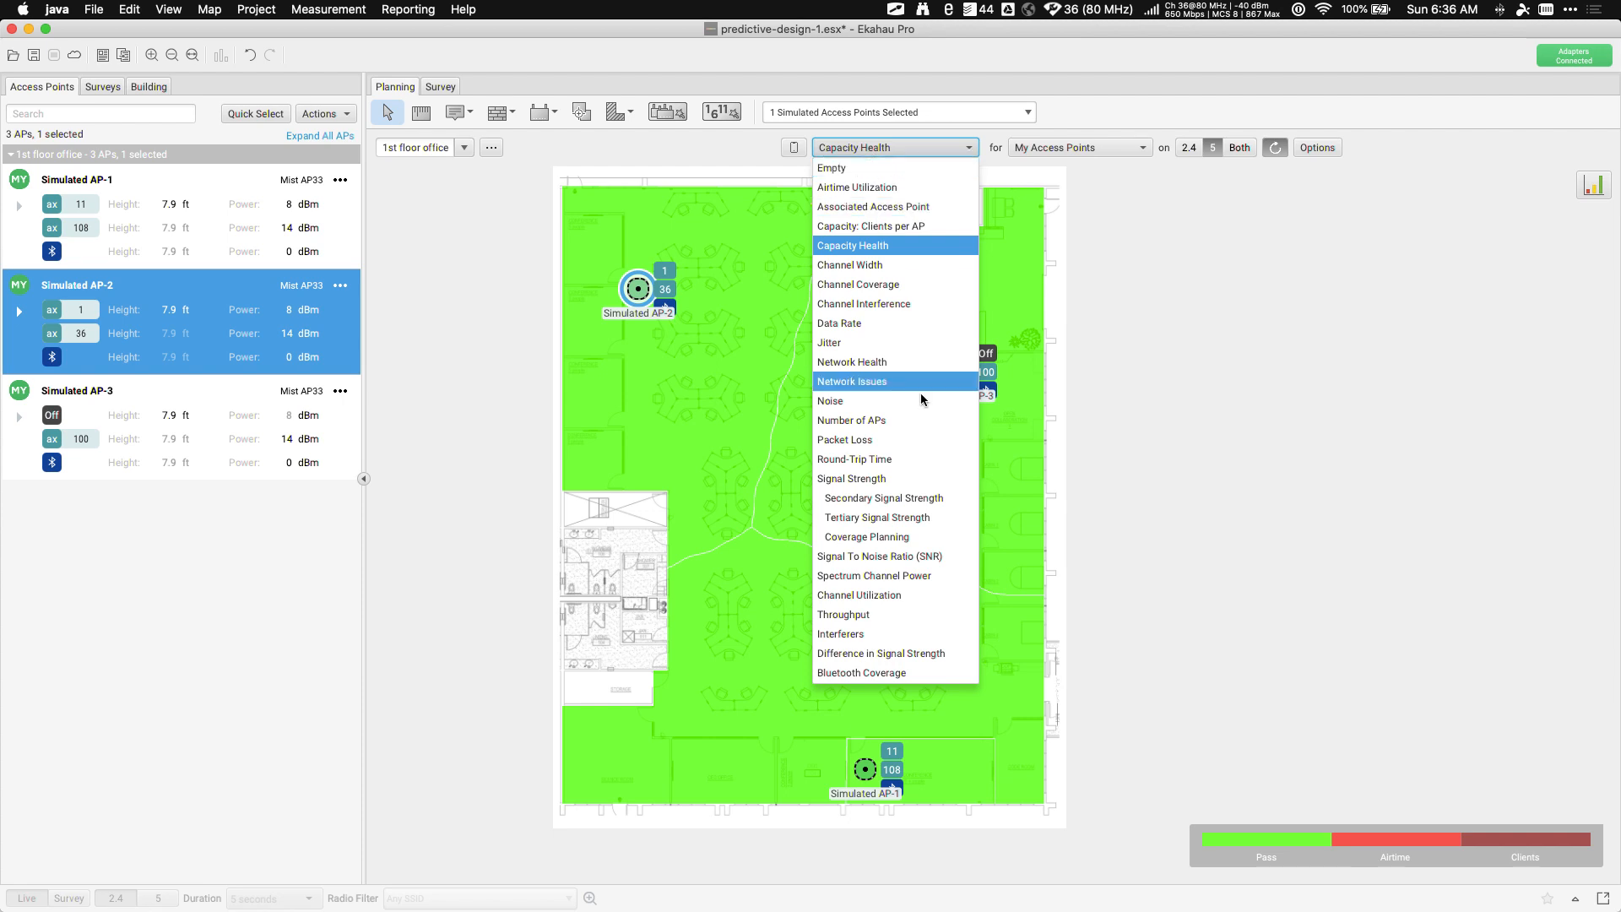
click(874, 304)
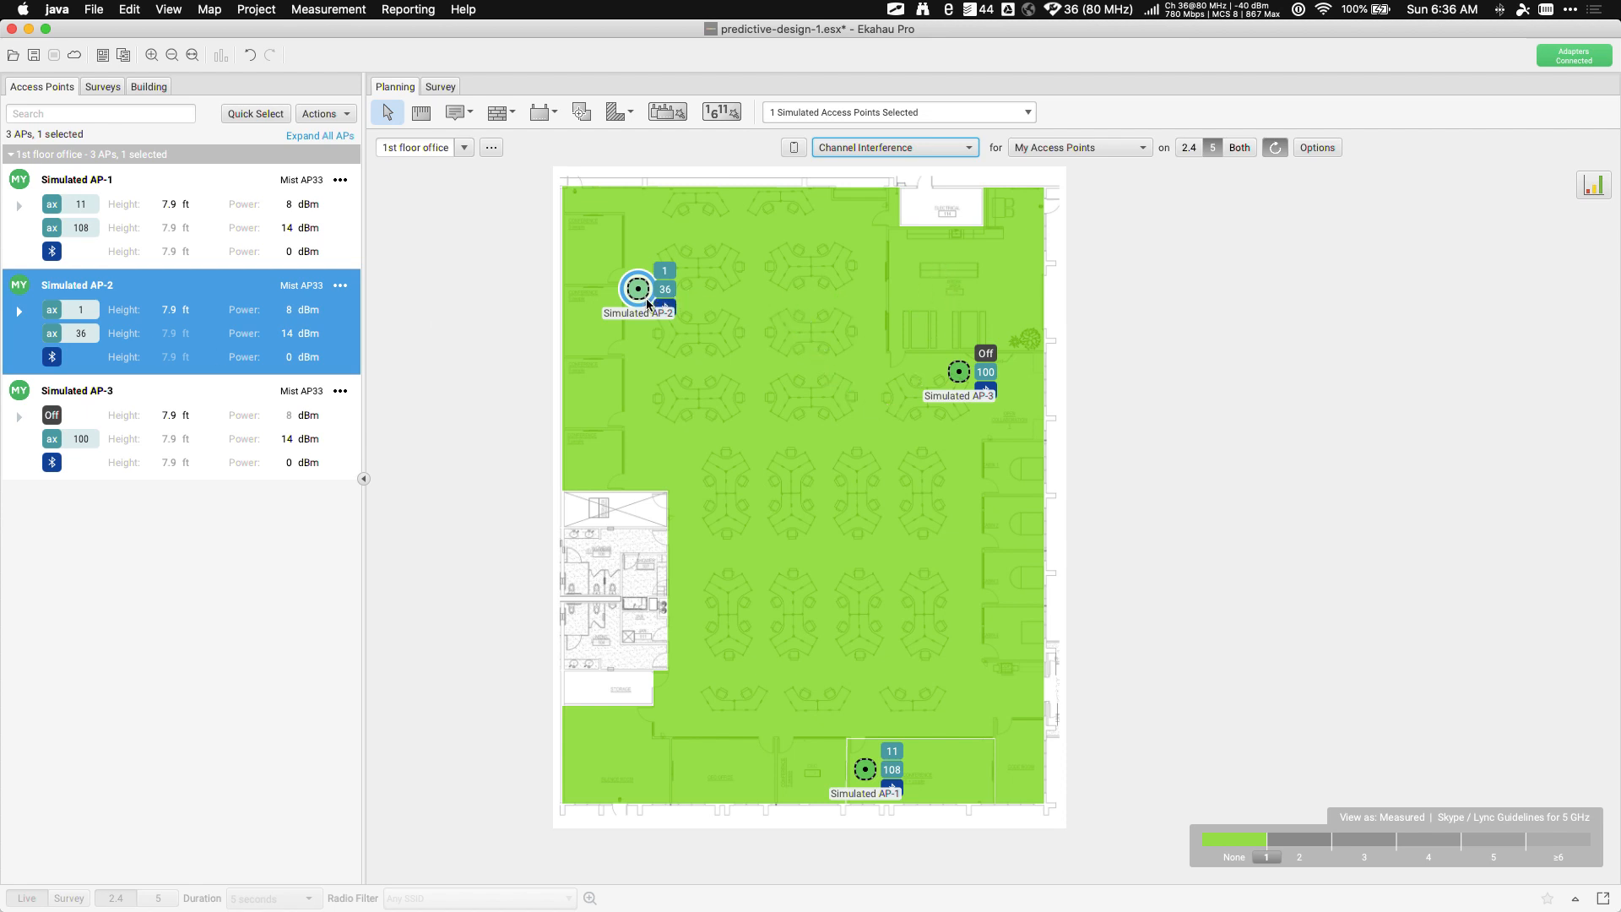
Compare the Capacity Health and Channel Interference heatmaps, then select Simulated AP-3's 5 GHz channel
click(853, 149)
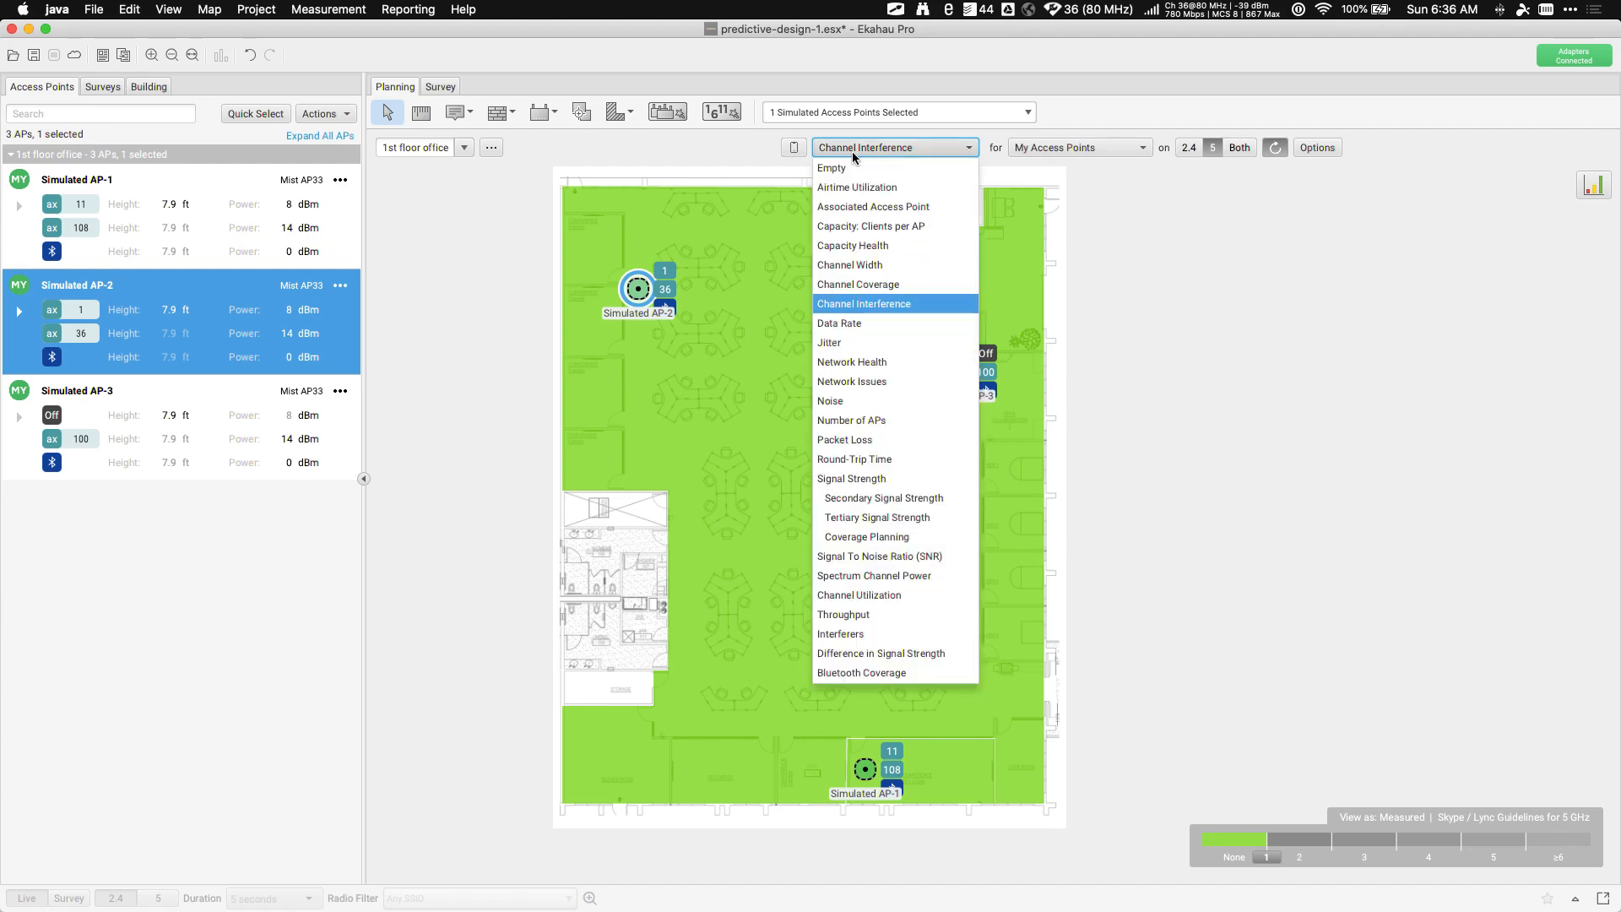
click(857, 245)
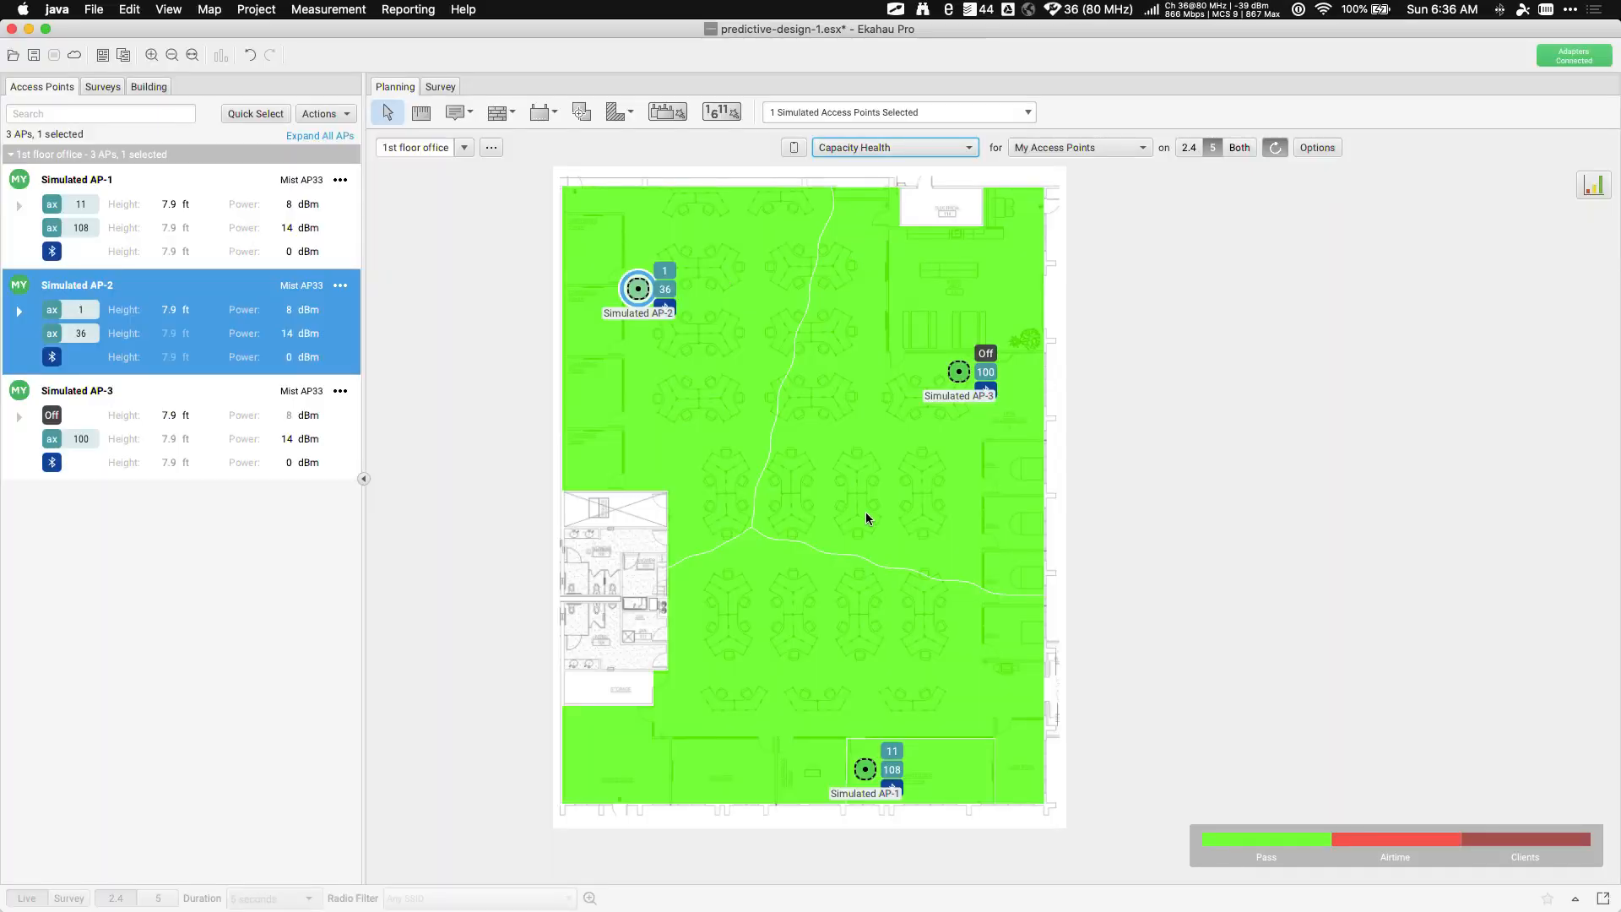
click(829, 149)
click(848, 304)
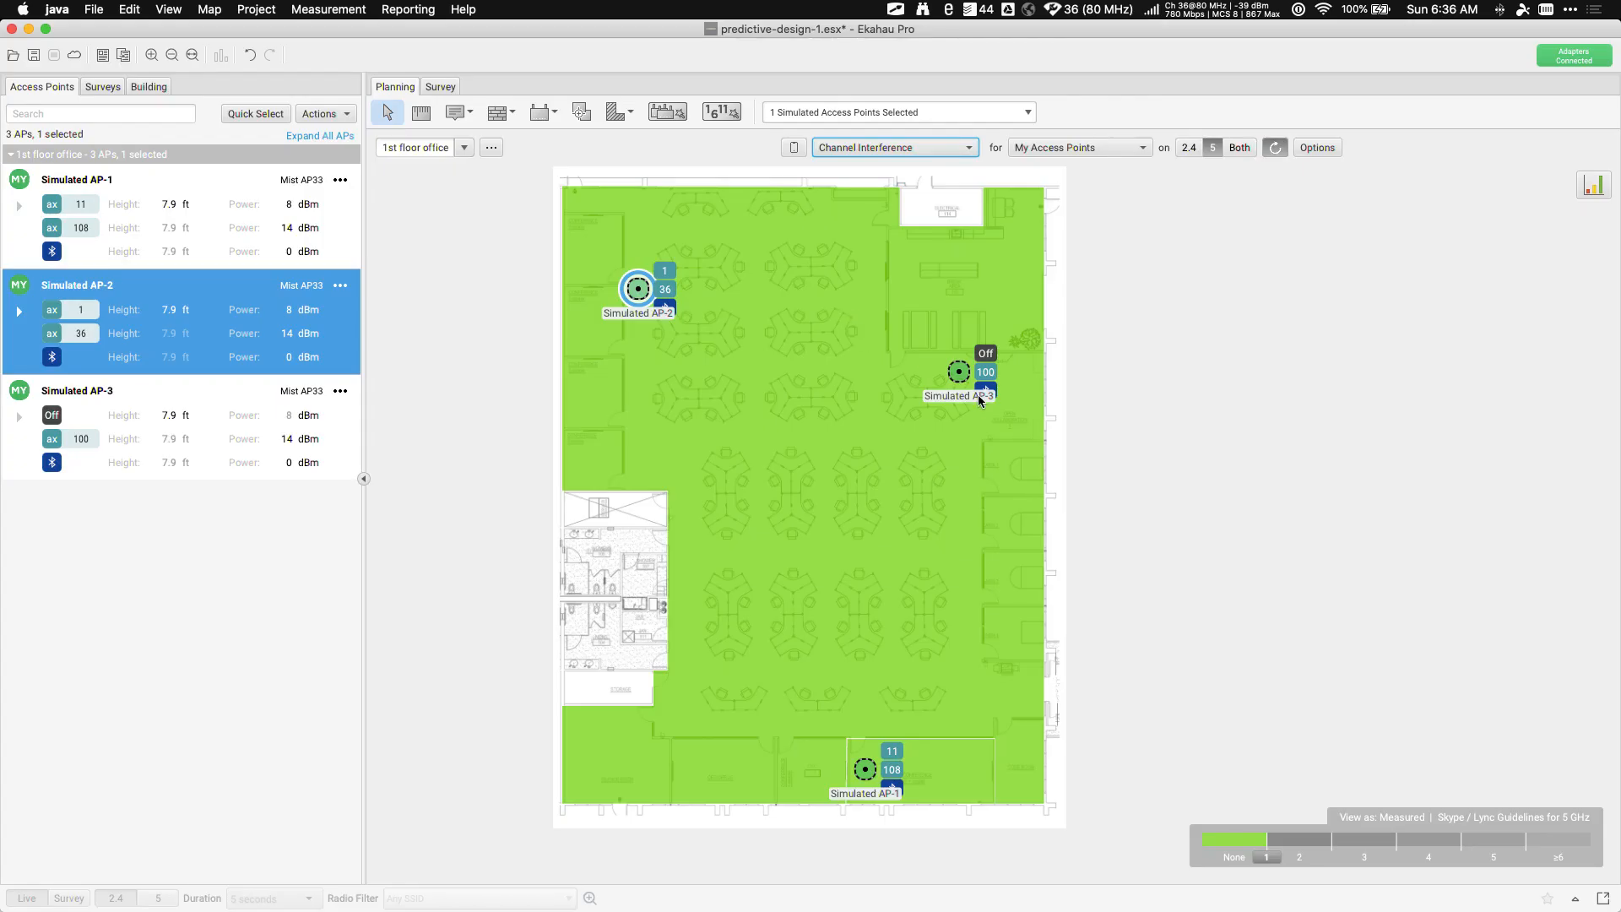
click(962, 373)
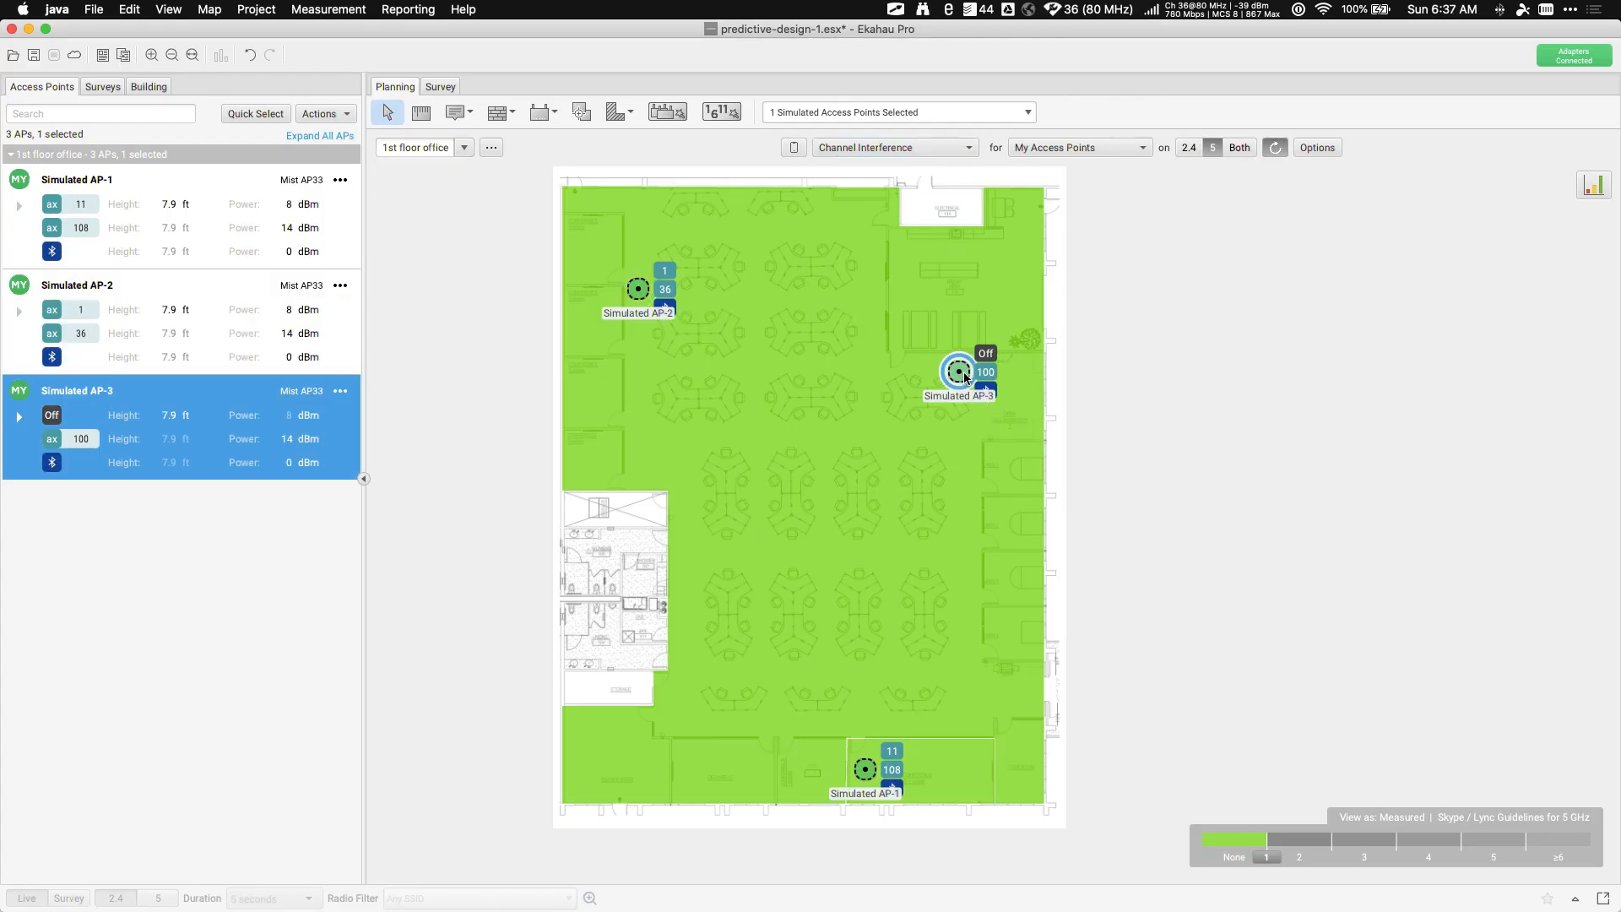
click(80, 439)
Change Simulated AP-3's 5 GHz radio from channel 100 to 36, matching AP-2
click(120, 626)
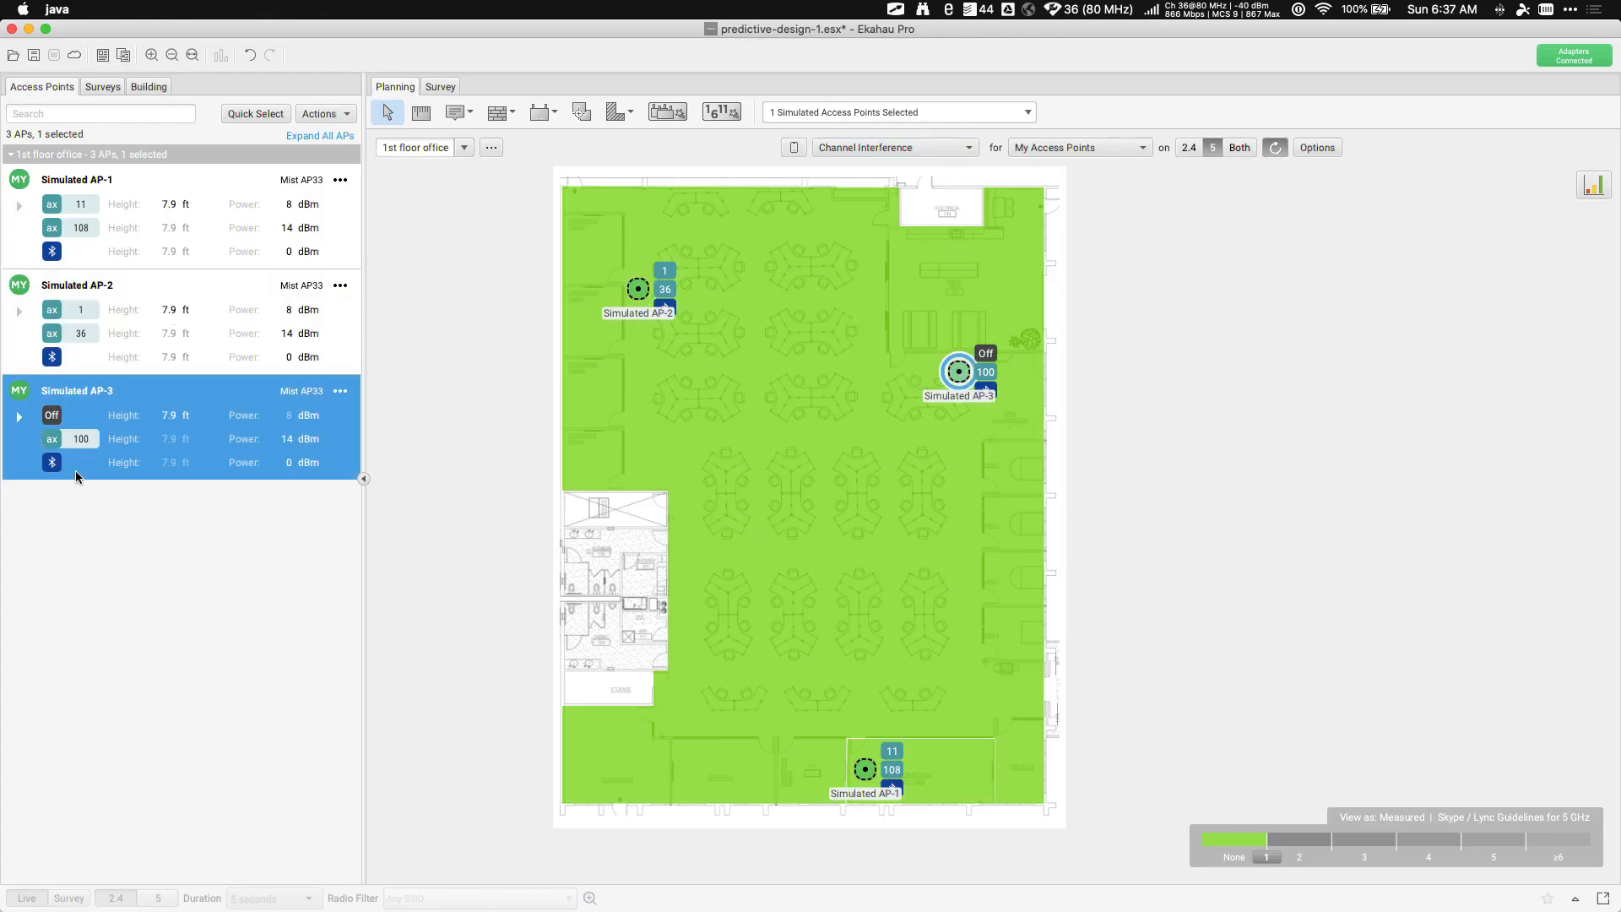
click(84, 446)
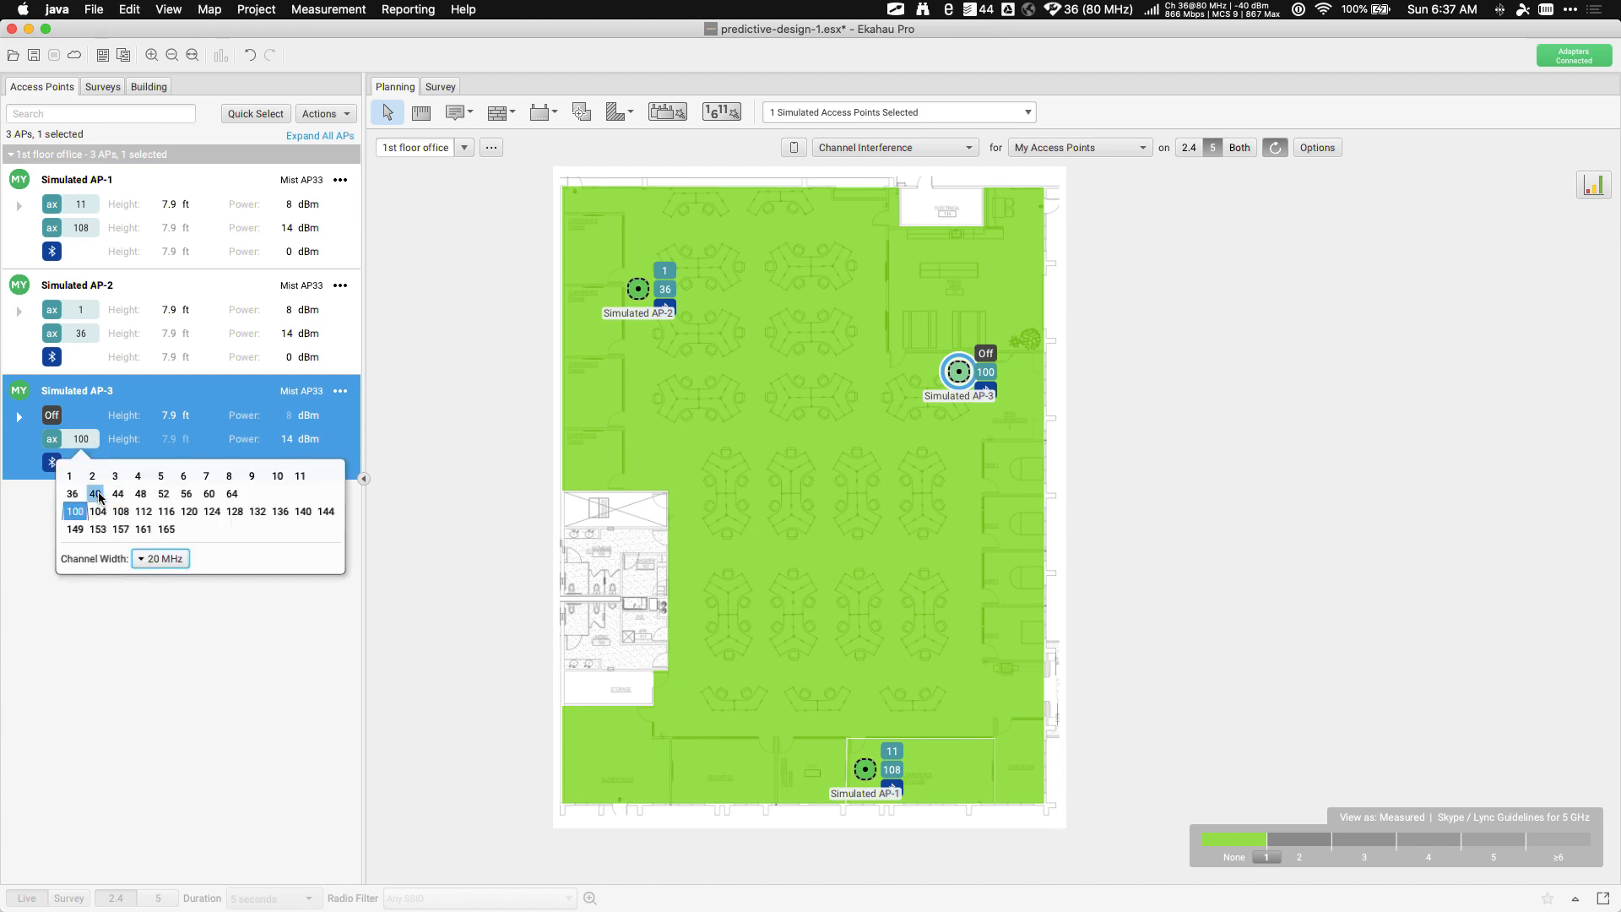
click(72, 493)
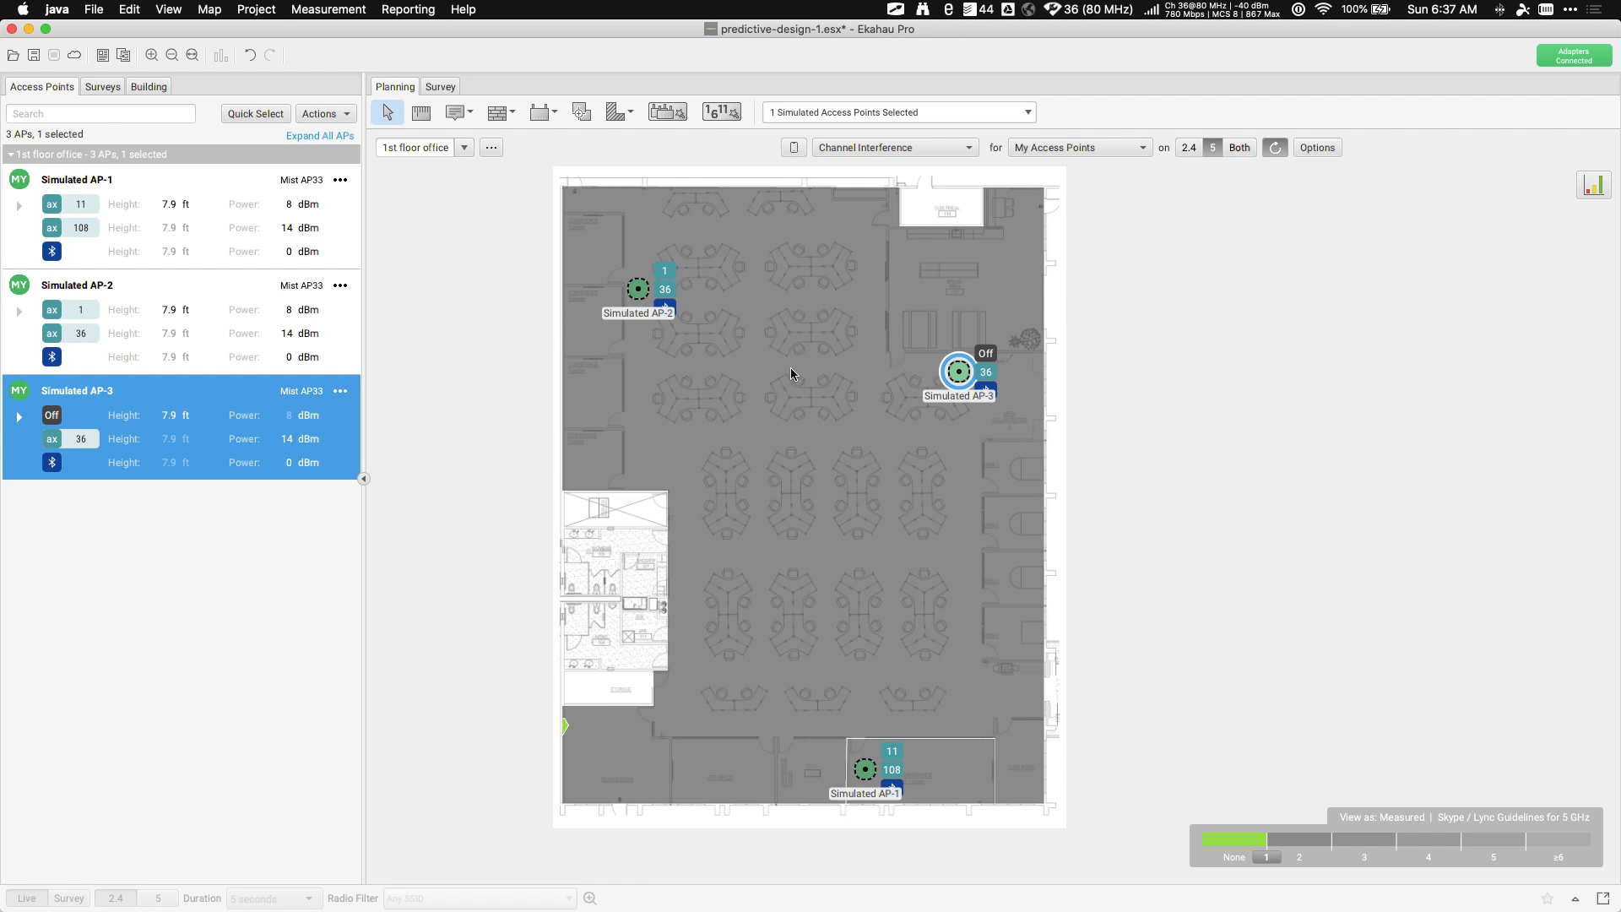
mouse_move(791, 369)
click(1319, 148)
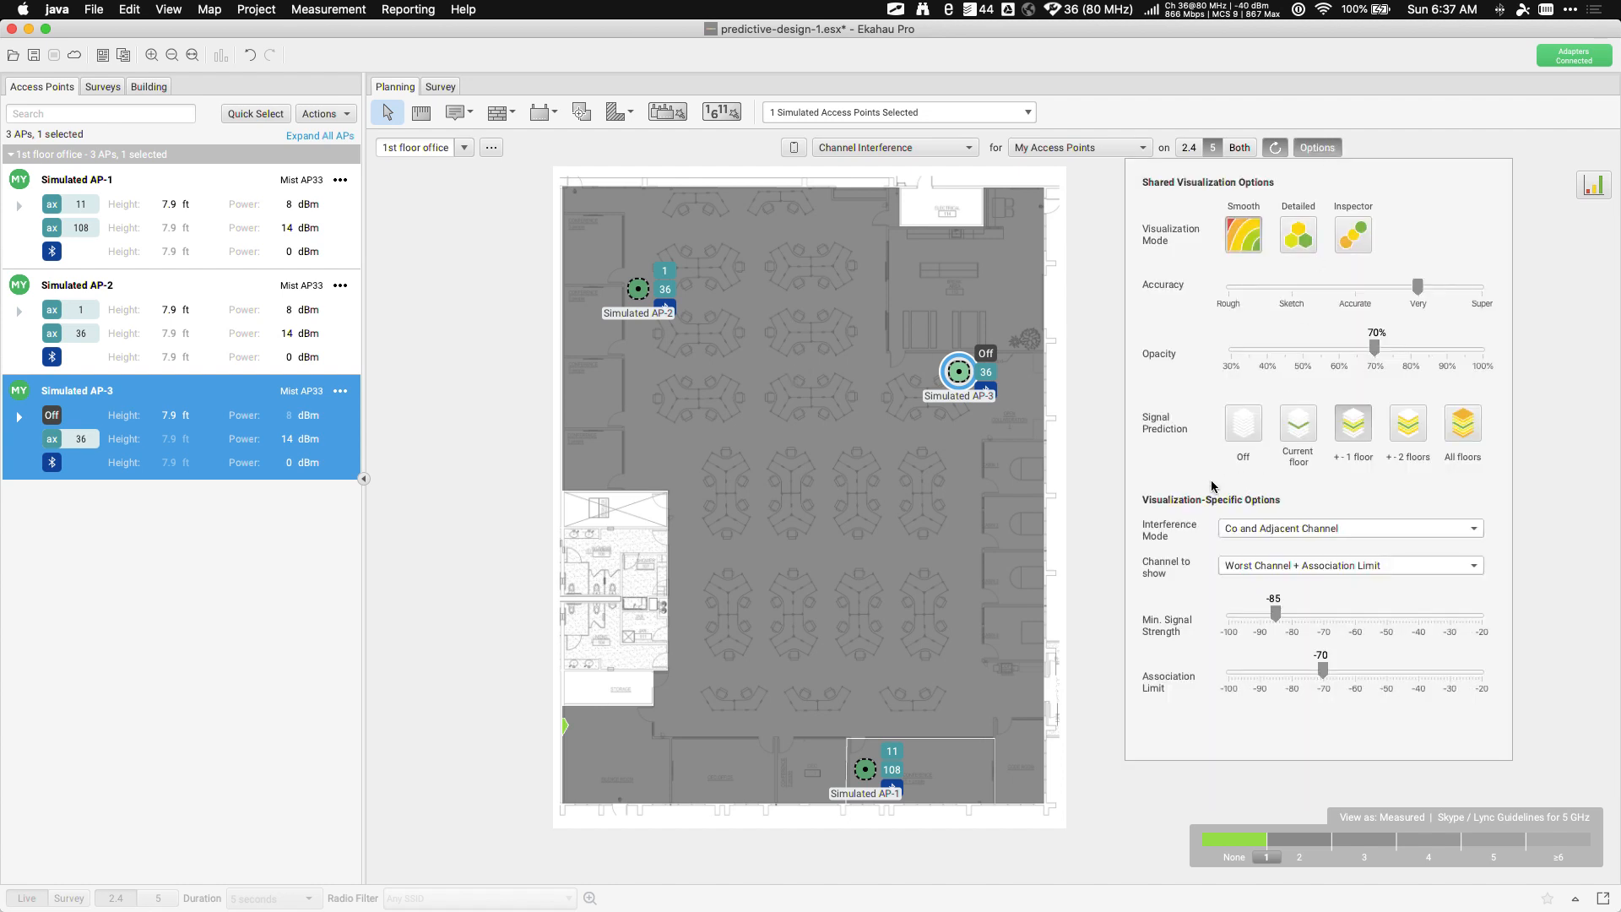
click(1245, 534)
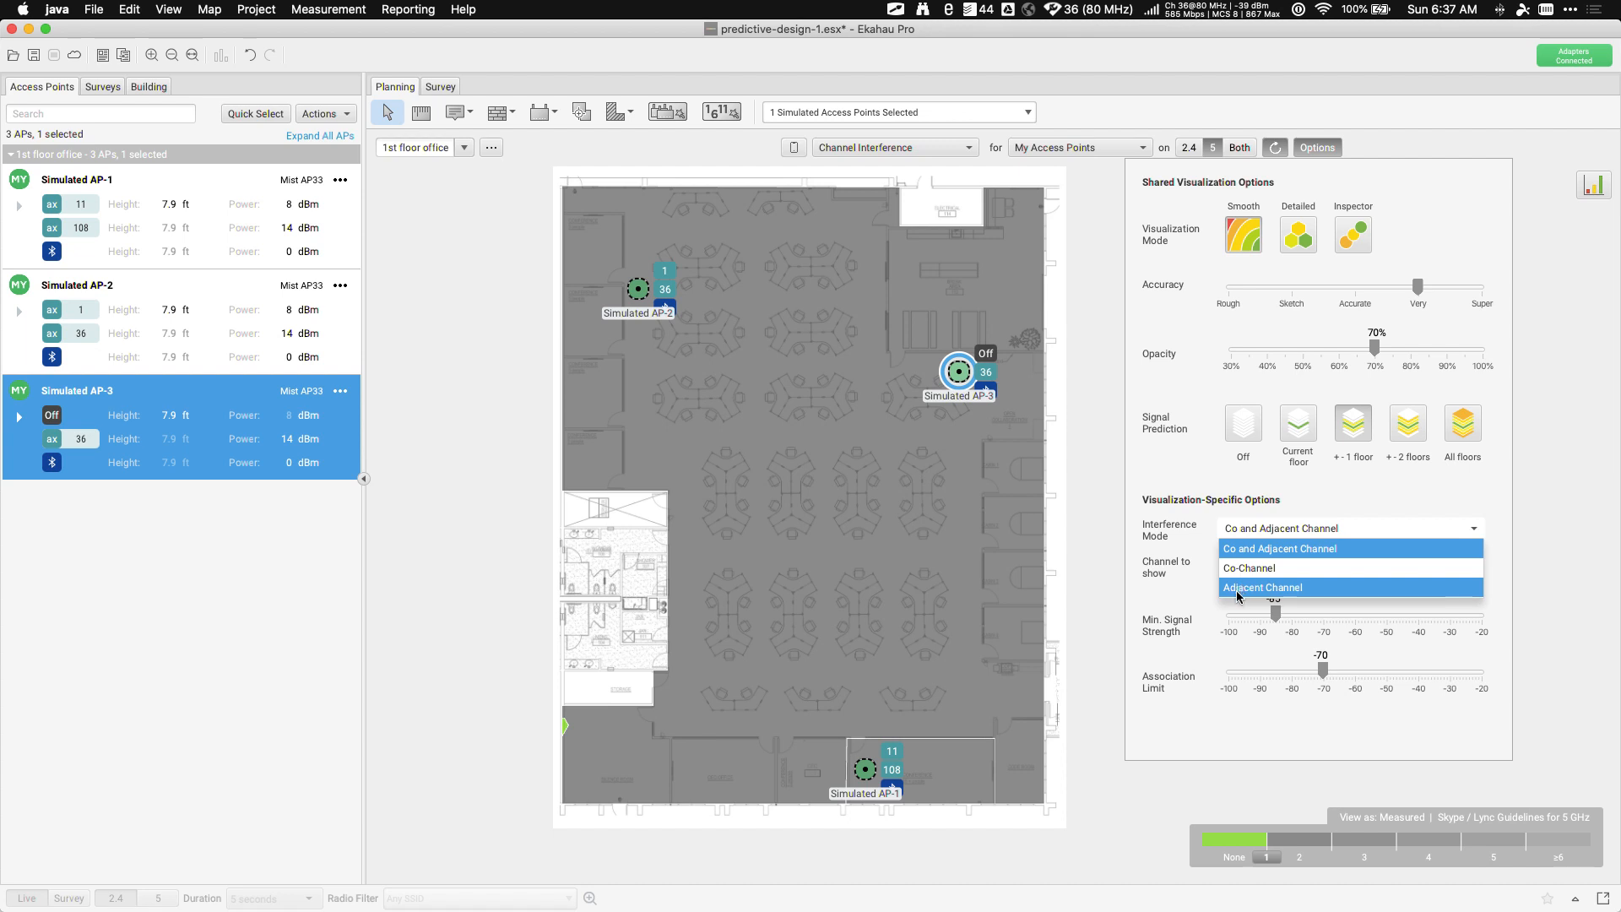
click(1241, 533)
click(800, 441)
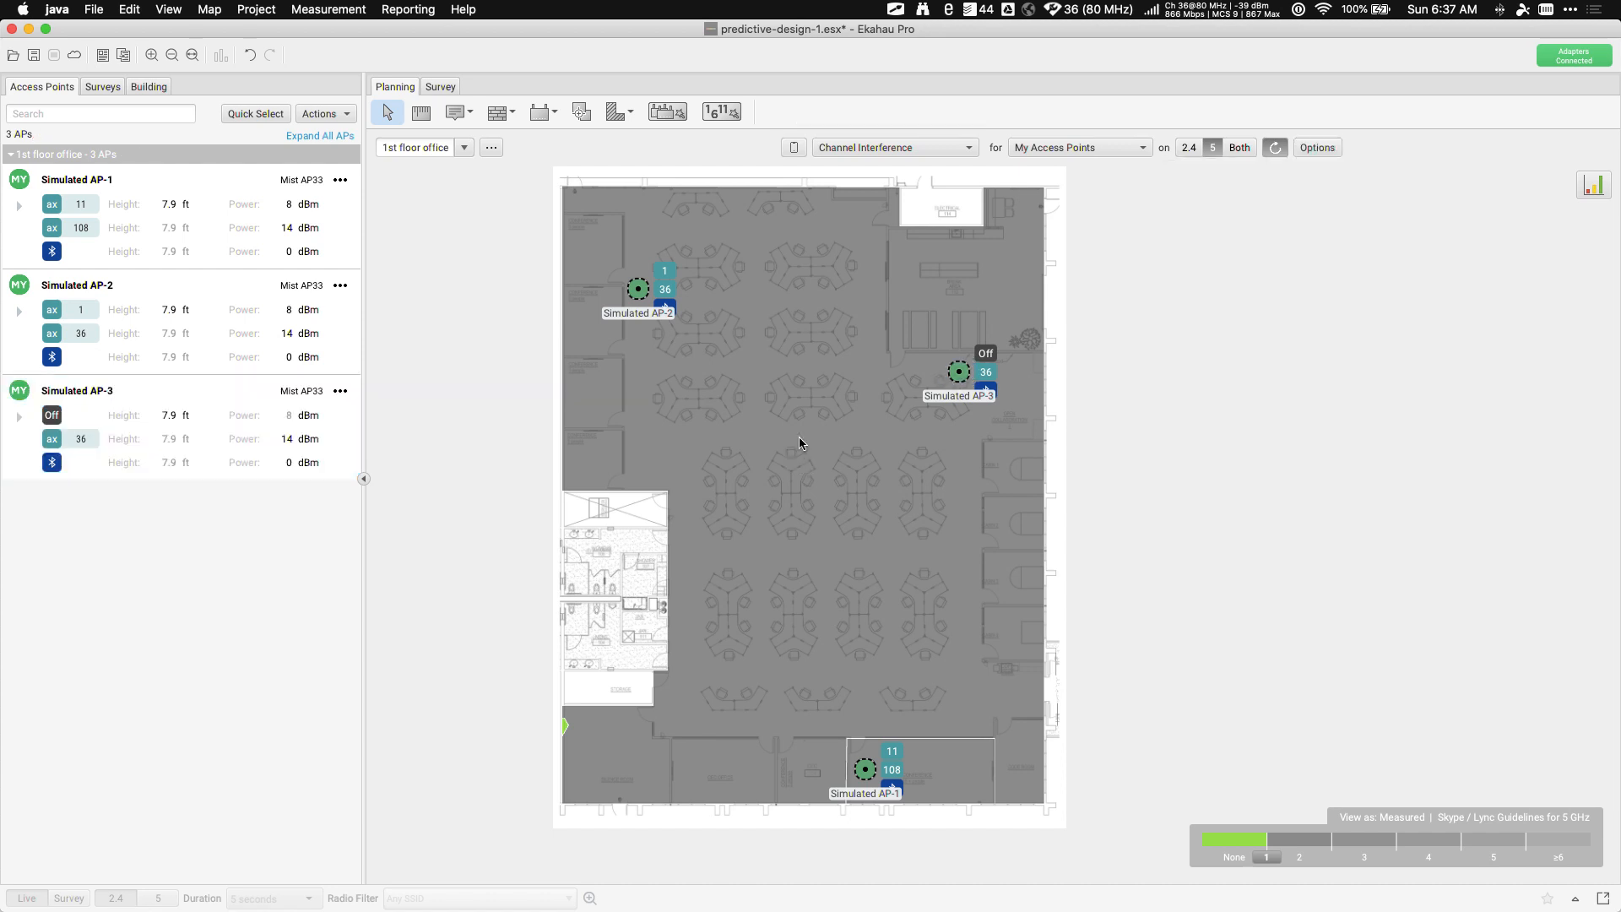
Check Capacity Health, then move Simulated AP-1's 5 GHz radio from channel 36 to 44
click(866, 769)
click(80, 227)
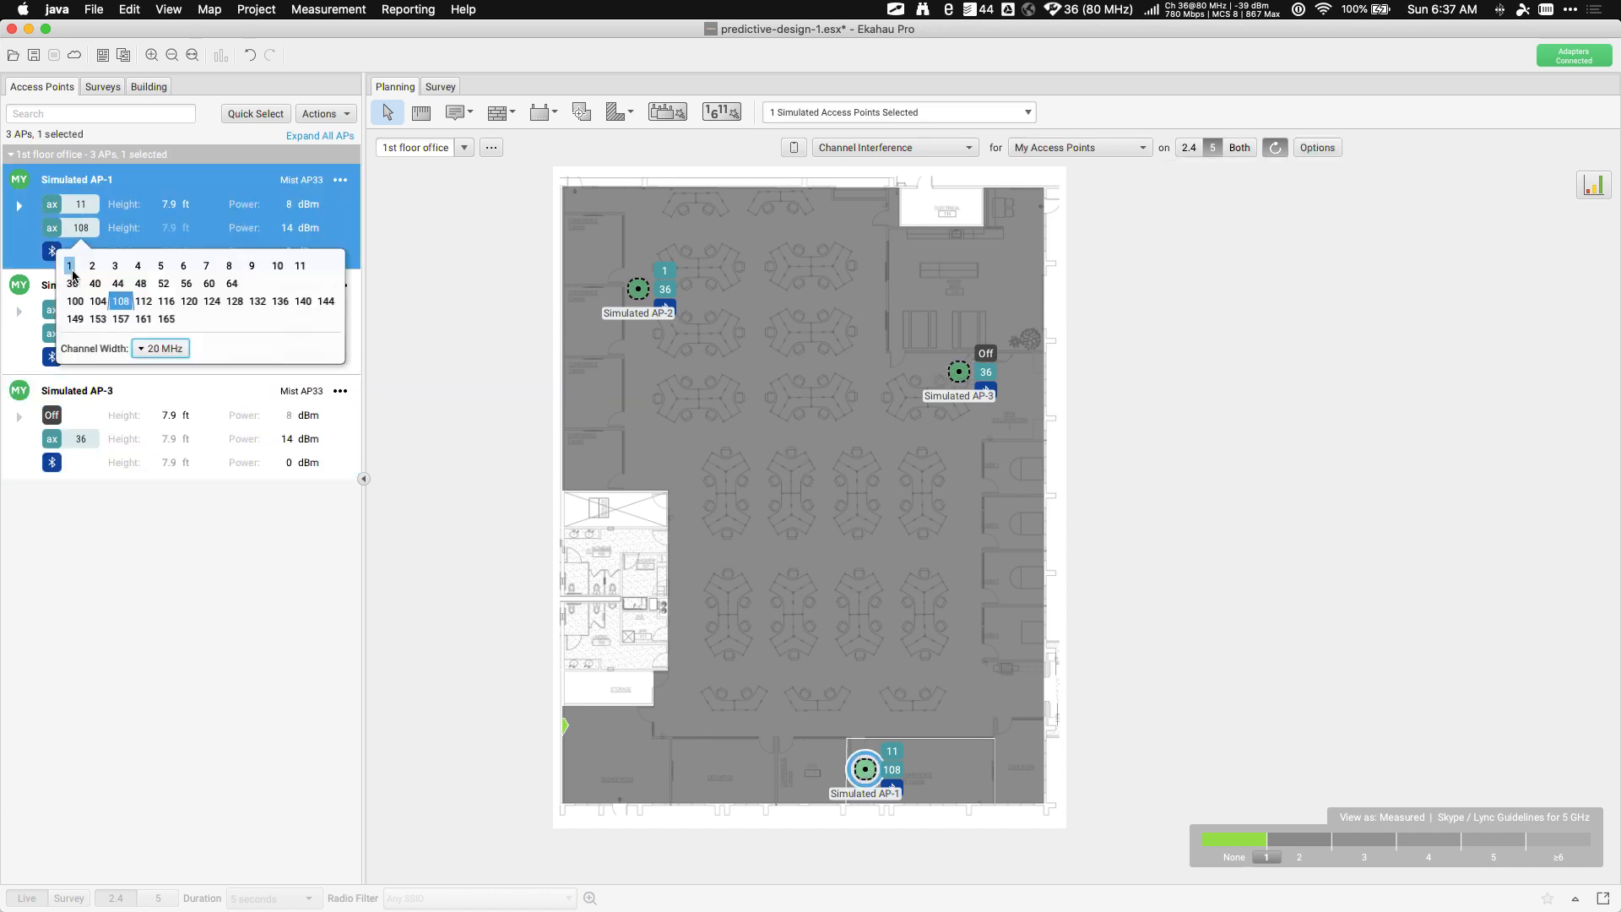
click(72, 281)
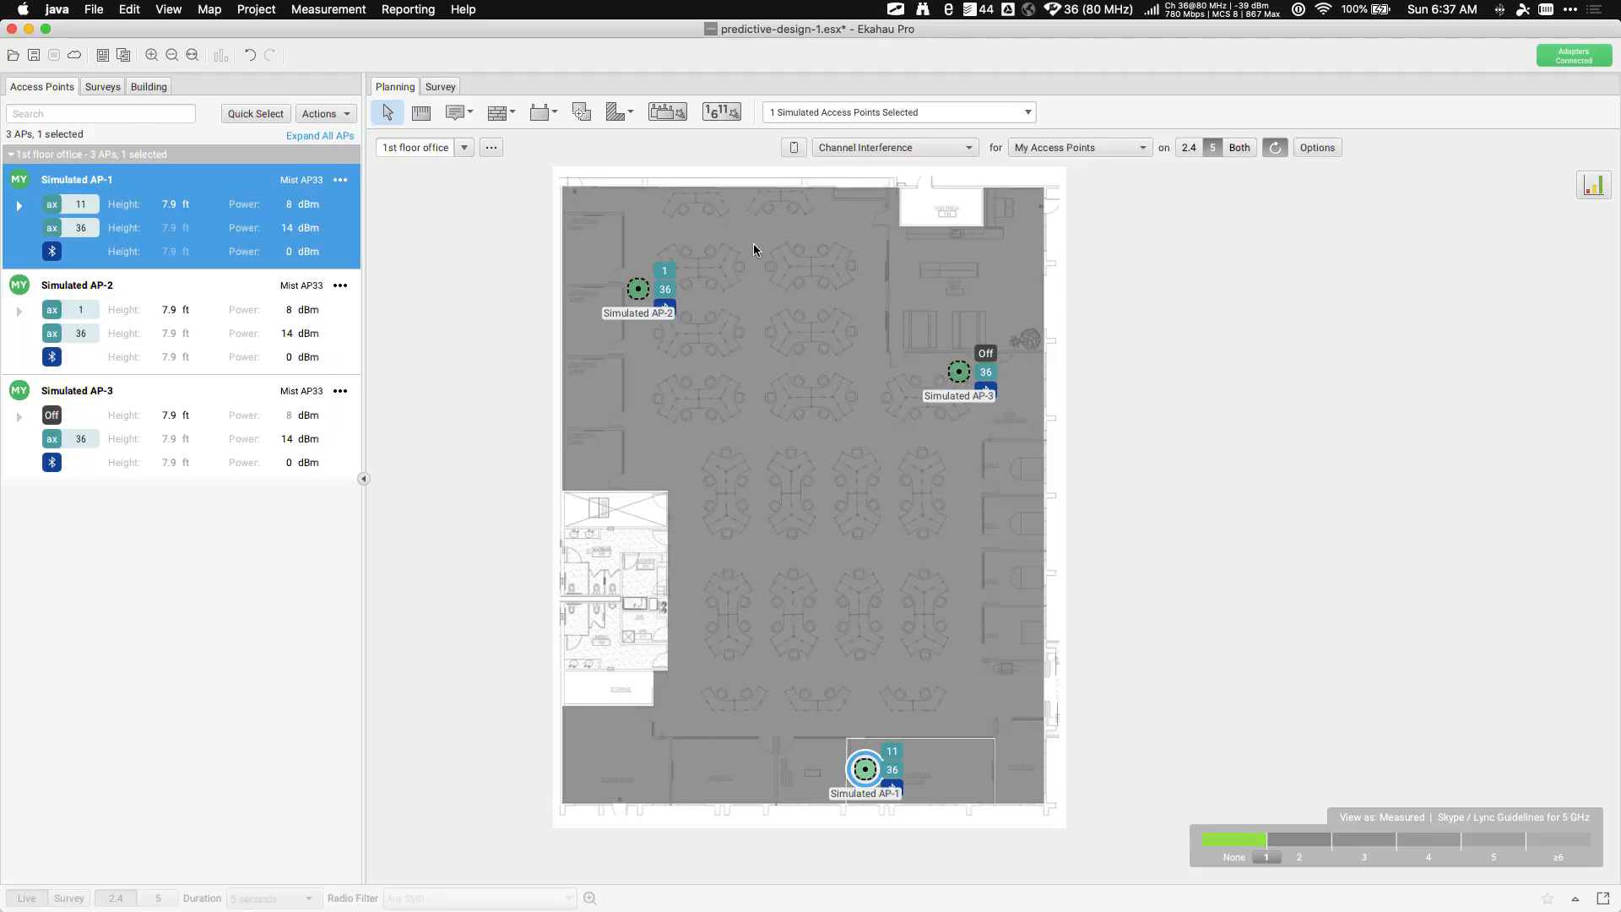
click(861, 145)
click(868, 246)
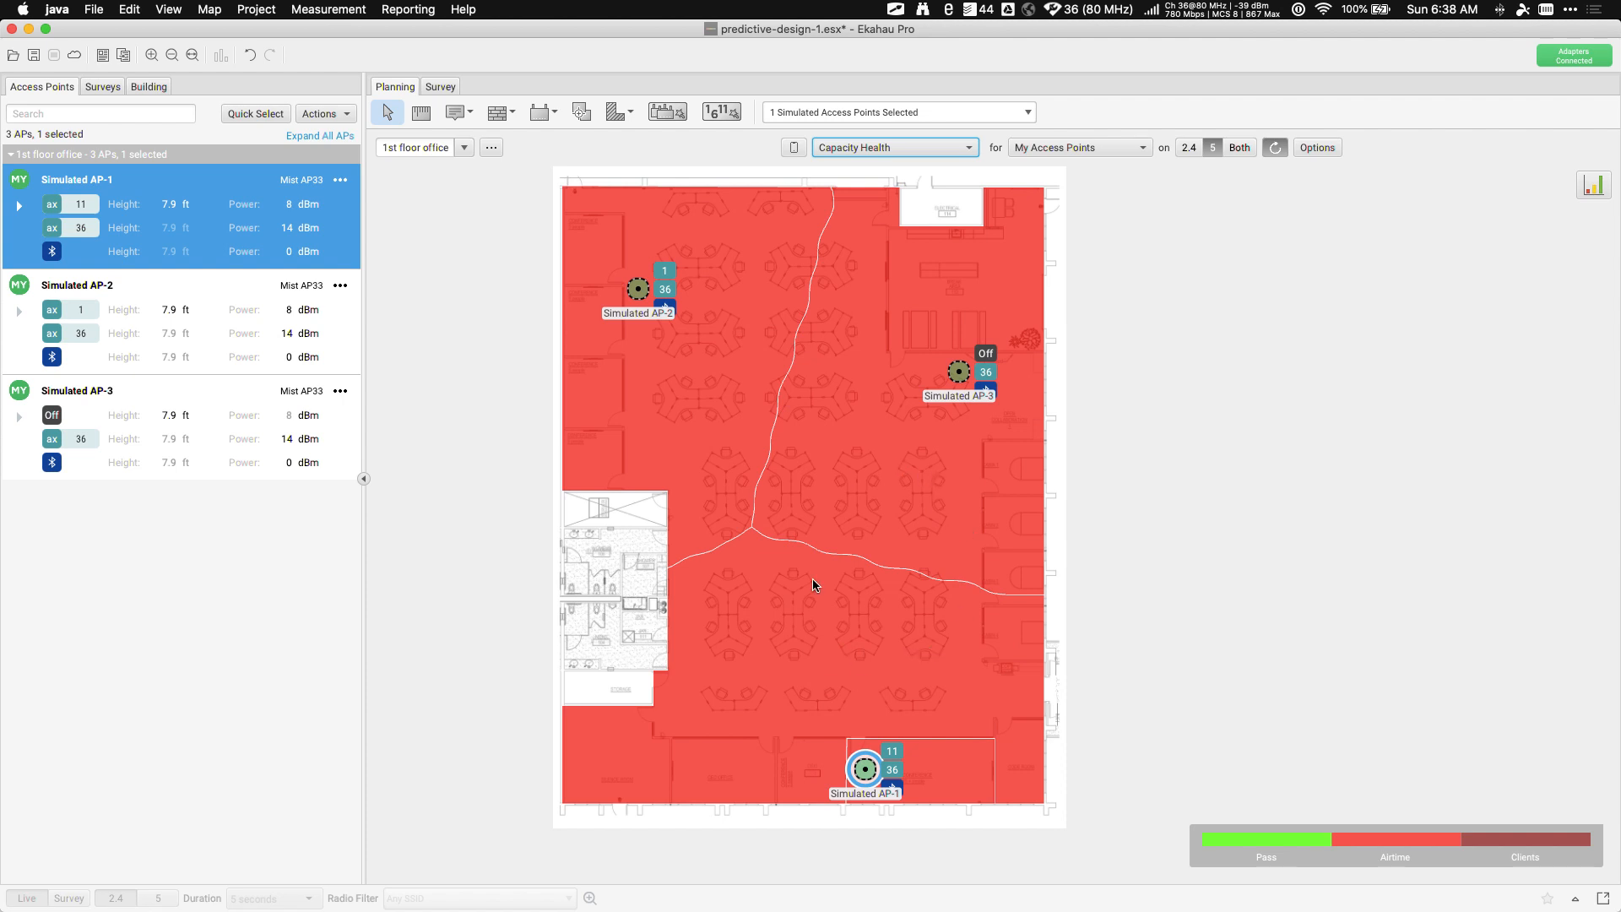
click(82, 229)
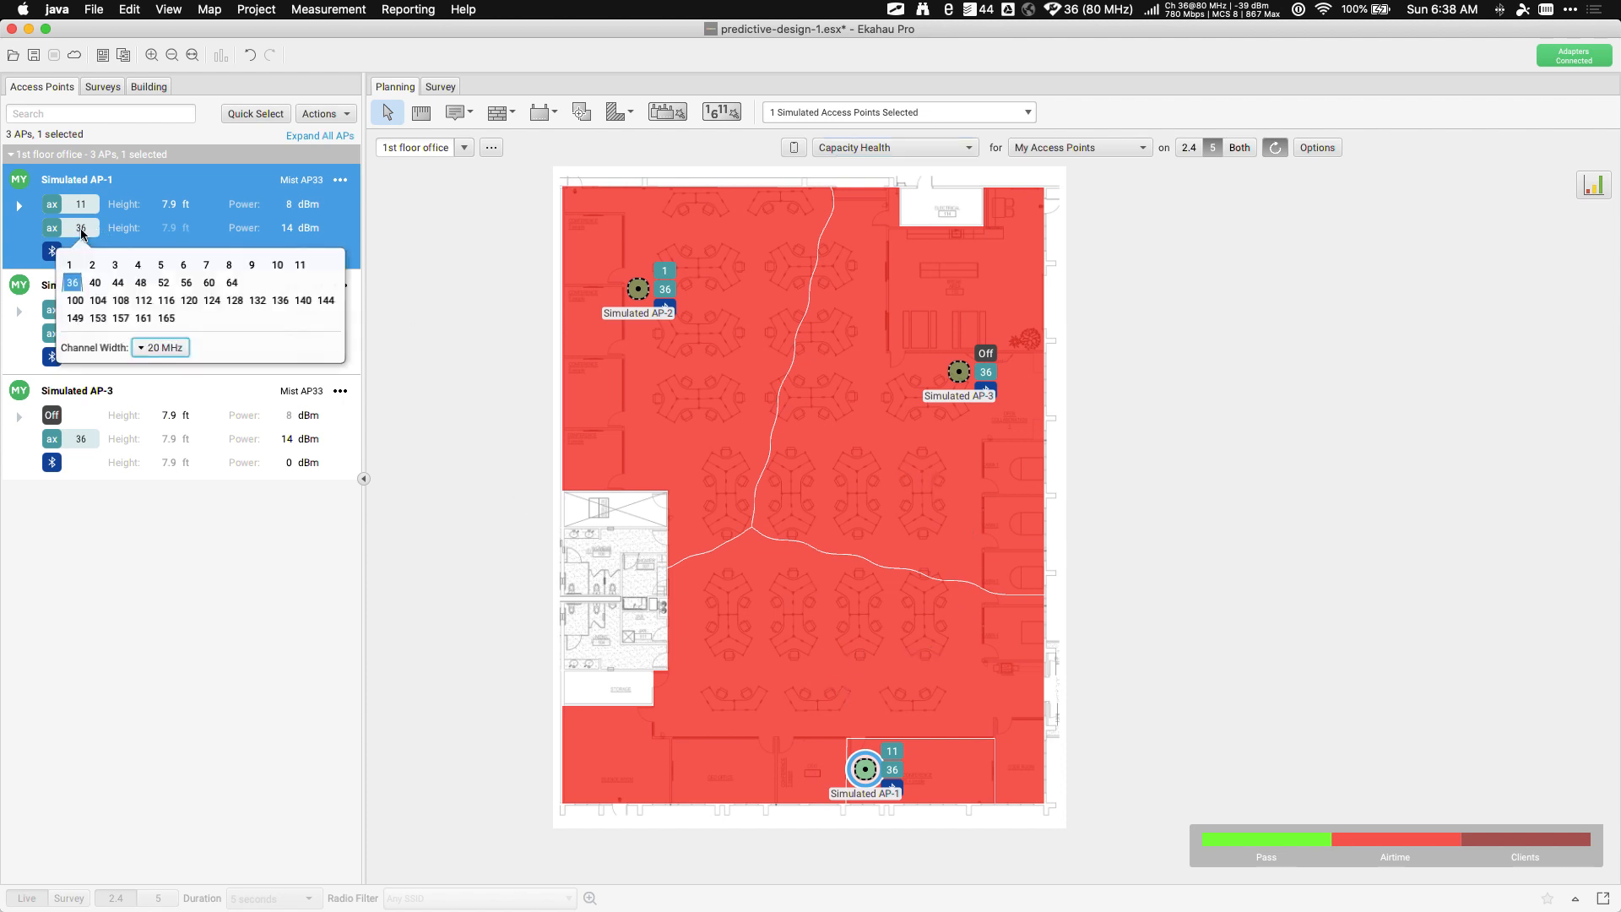
click(118, 284)
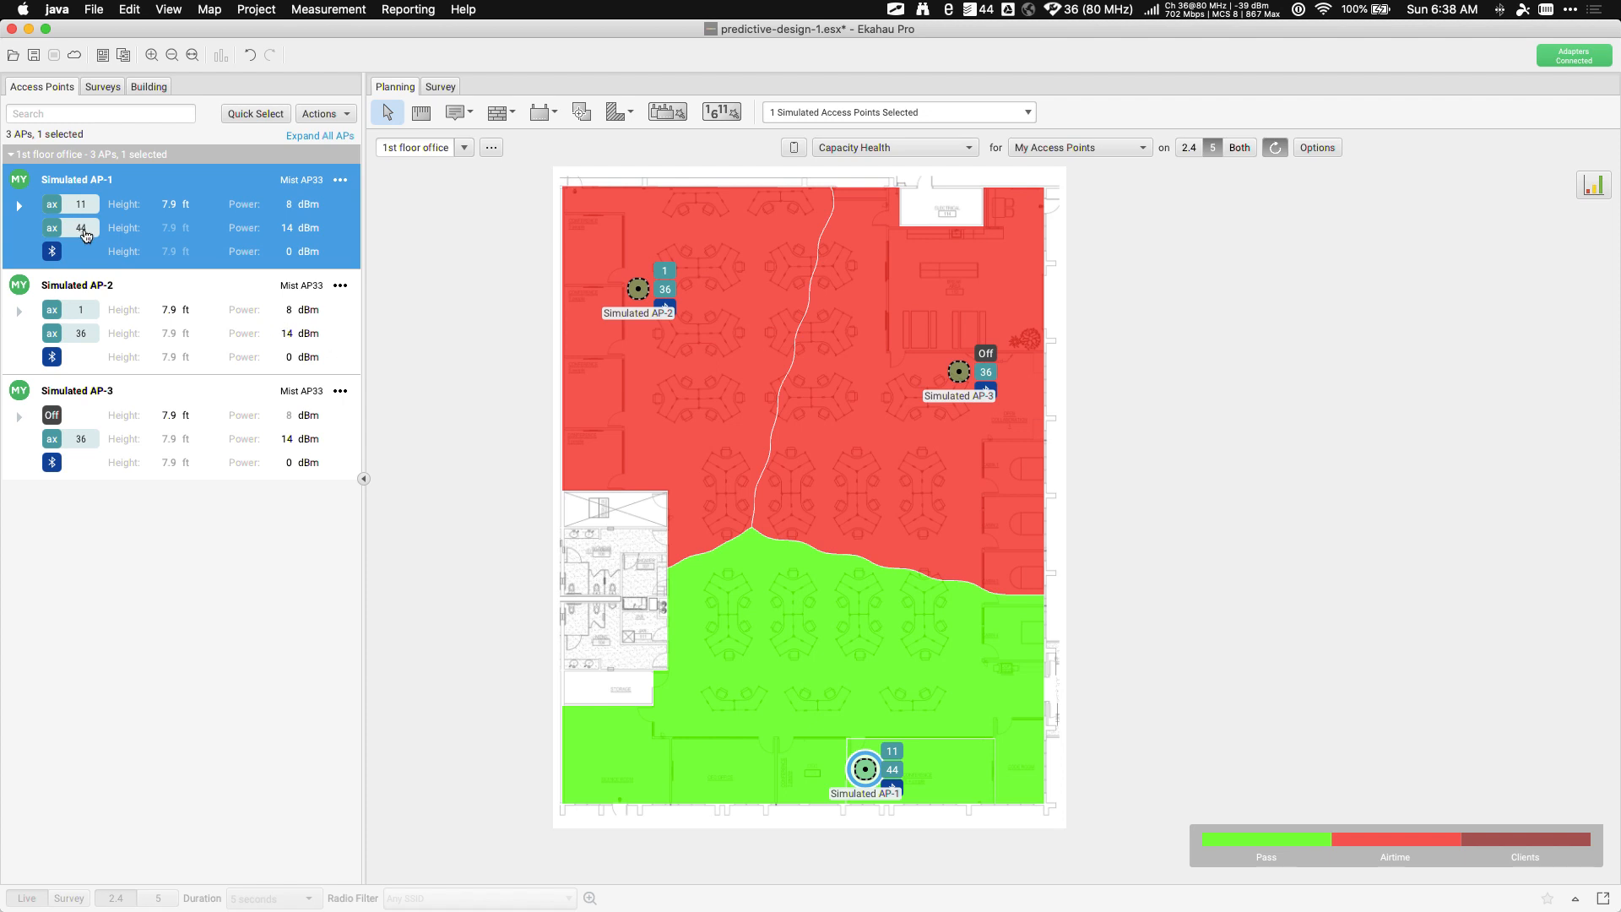
mouse_move(85, 236)
Show the Channel Interference map and move Simulated AP-3's 5 GHz radio to channel 149
click(879, 152)
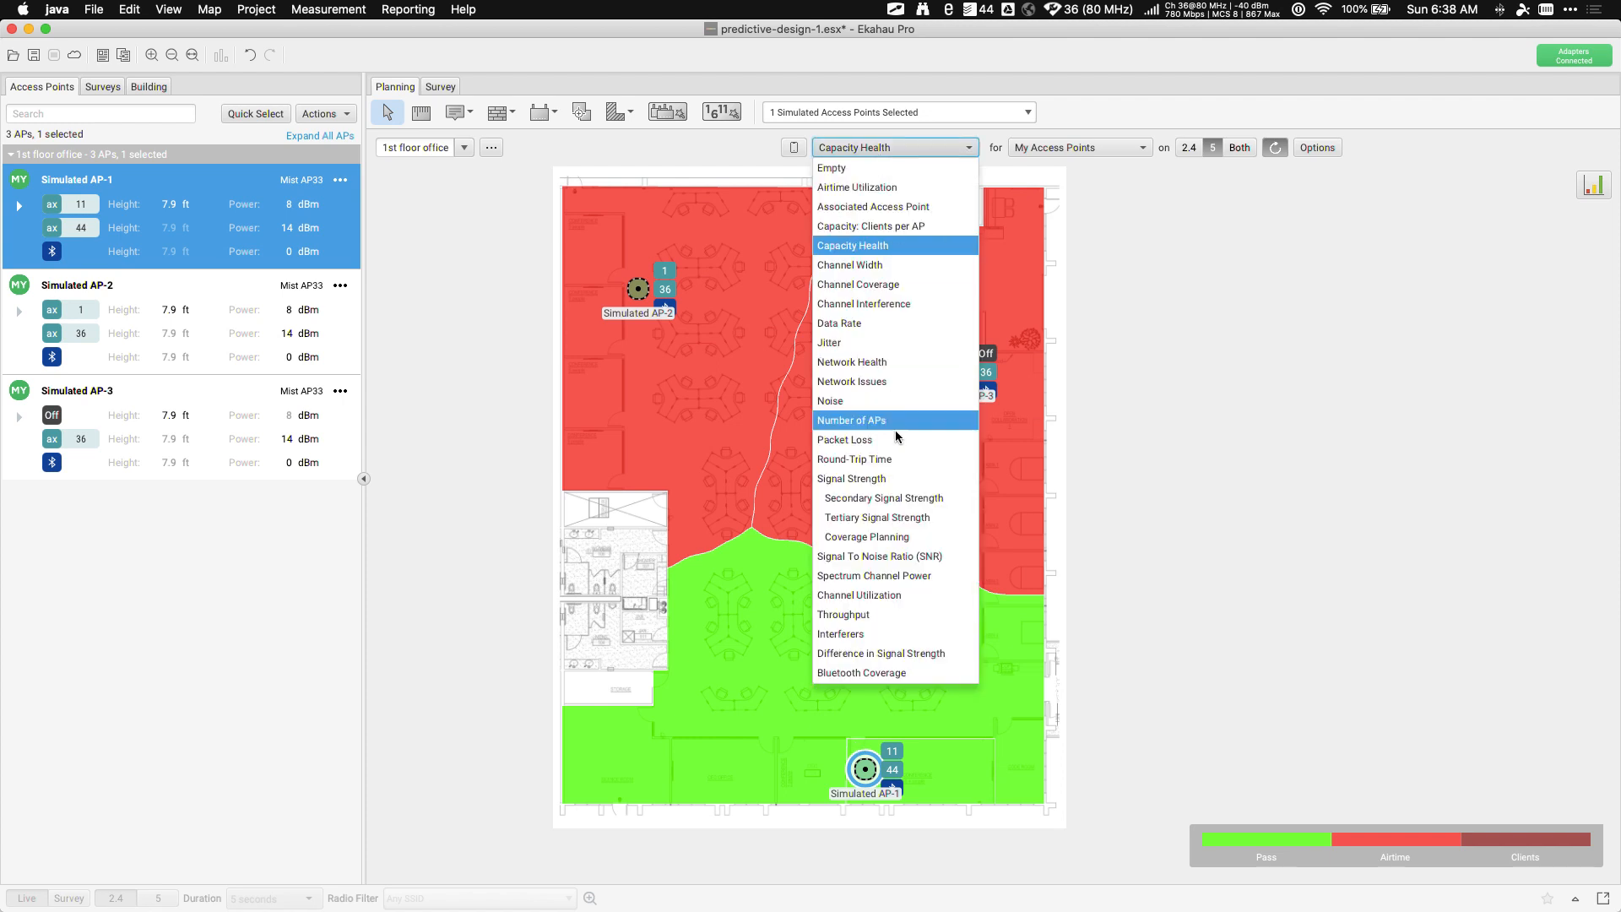
click(886, 305)
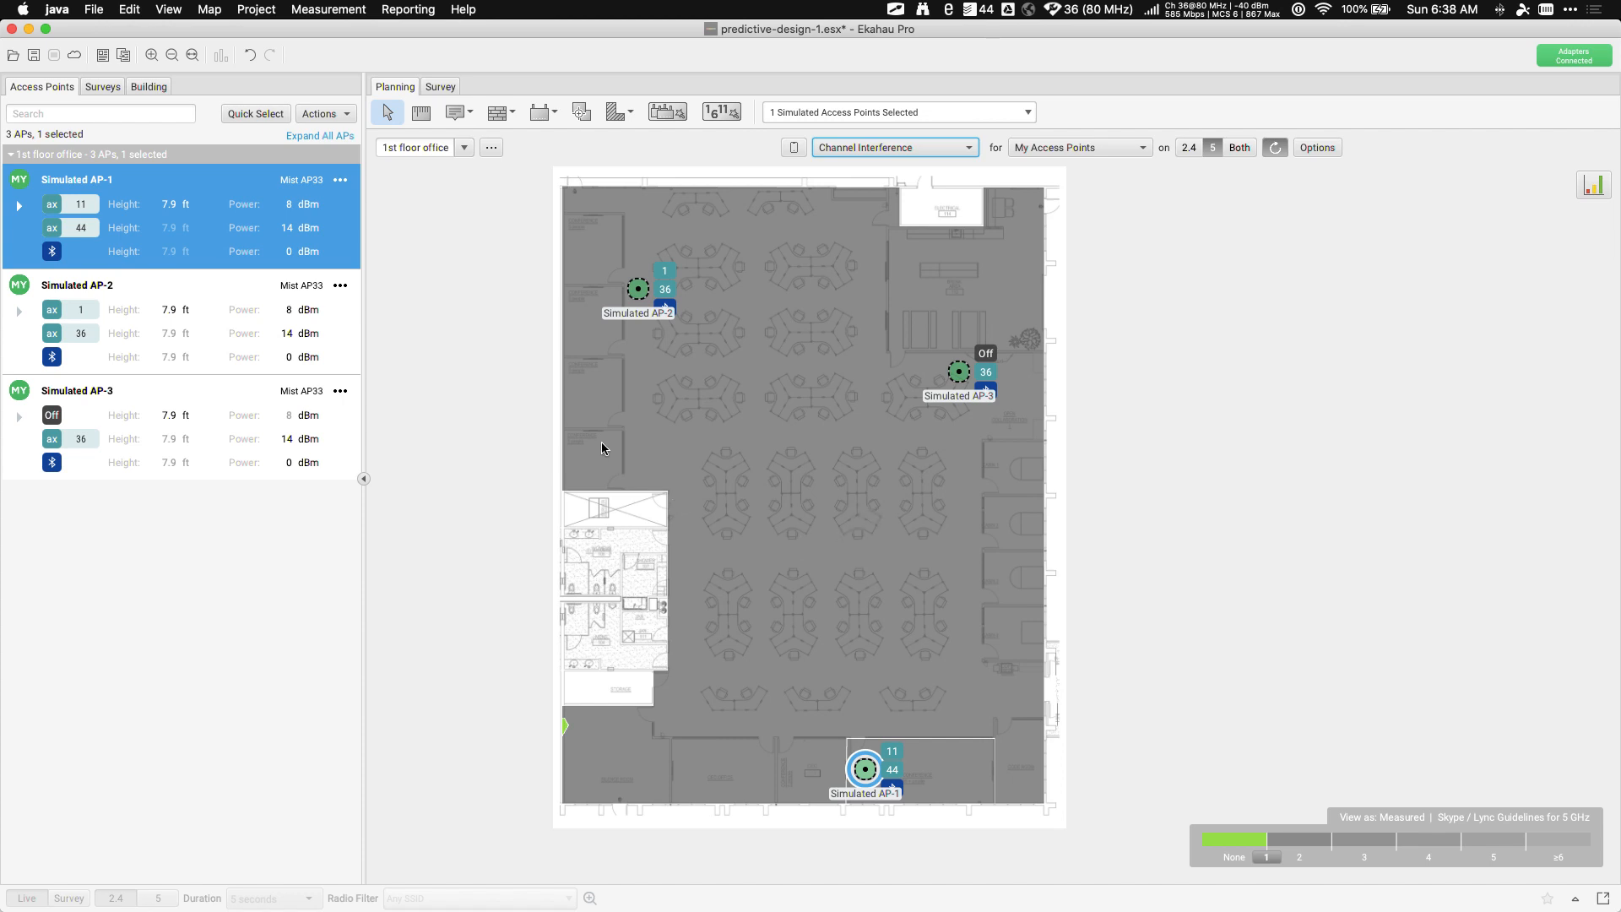
mouse_move(602, 447)
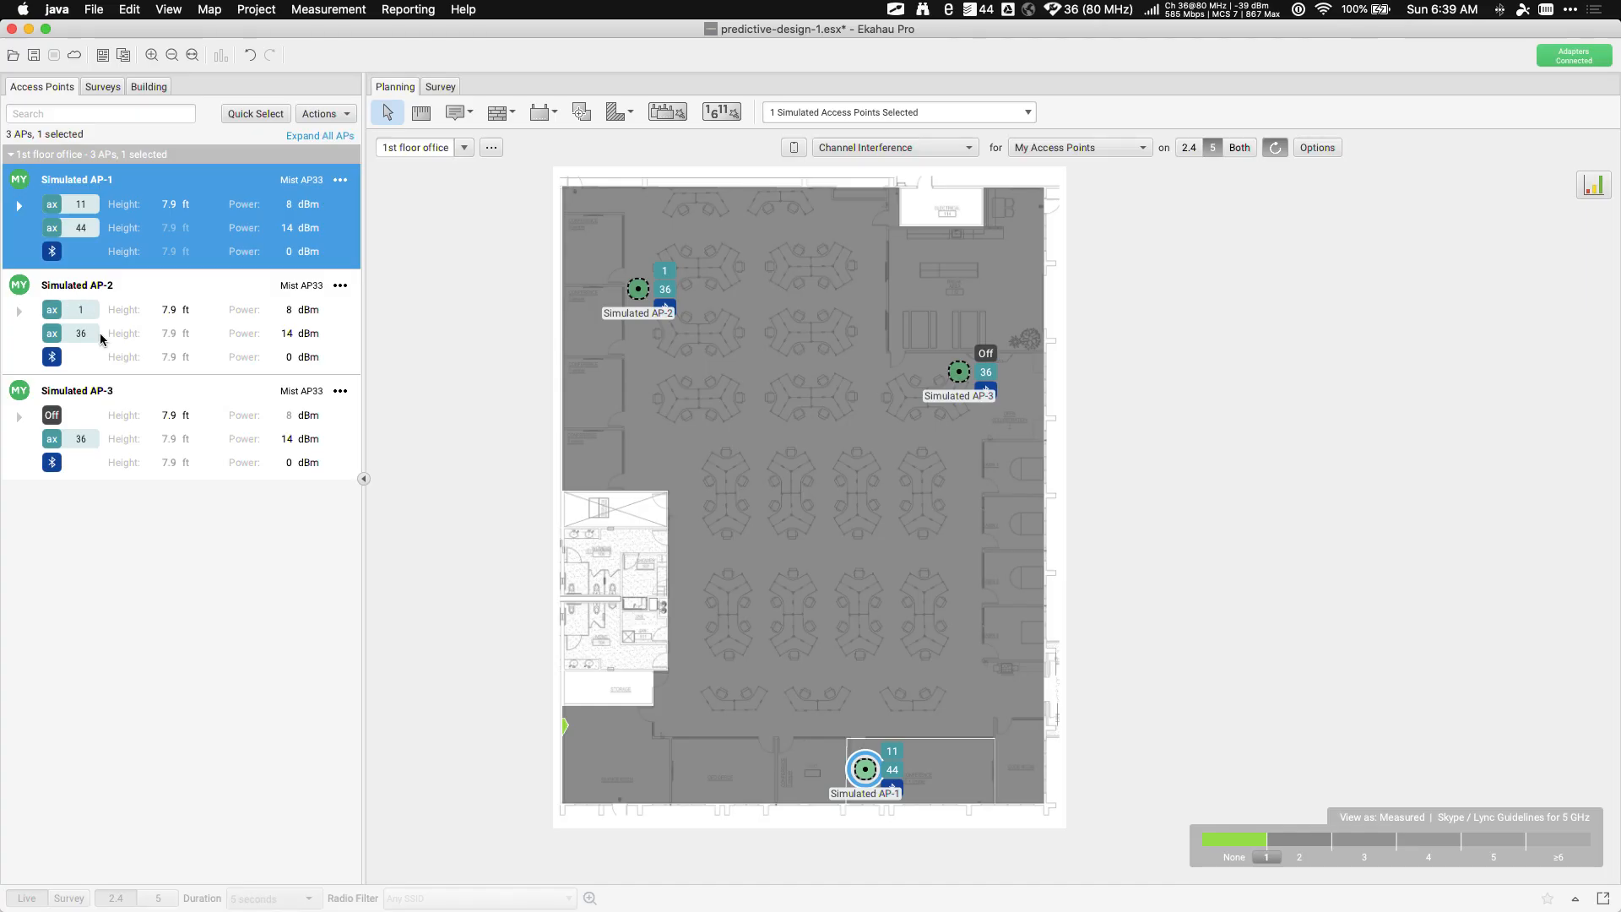
click(88, 441)
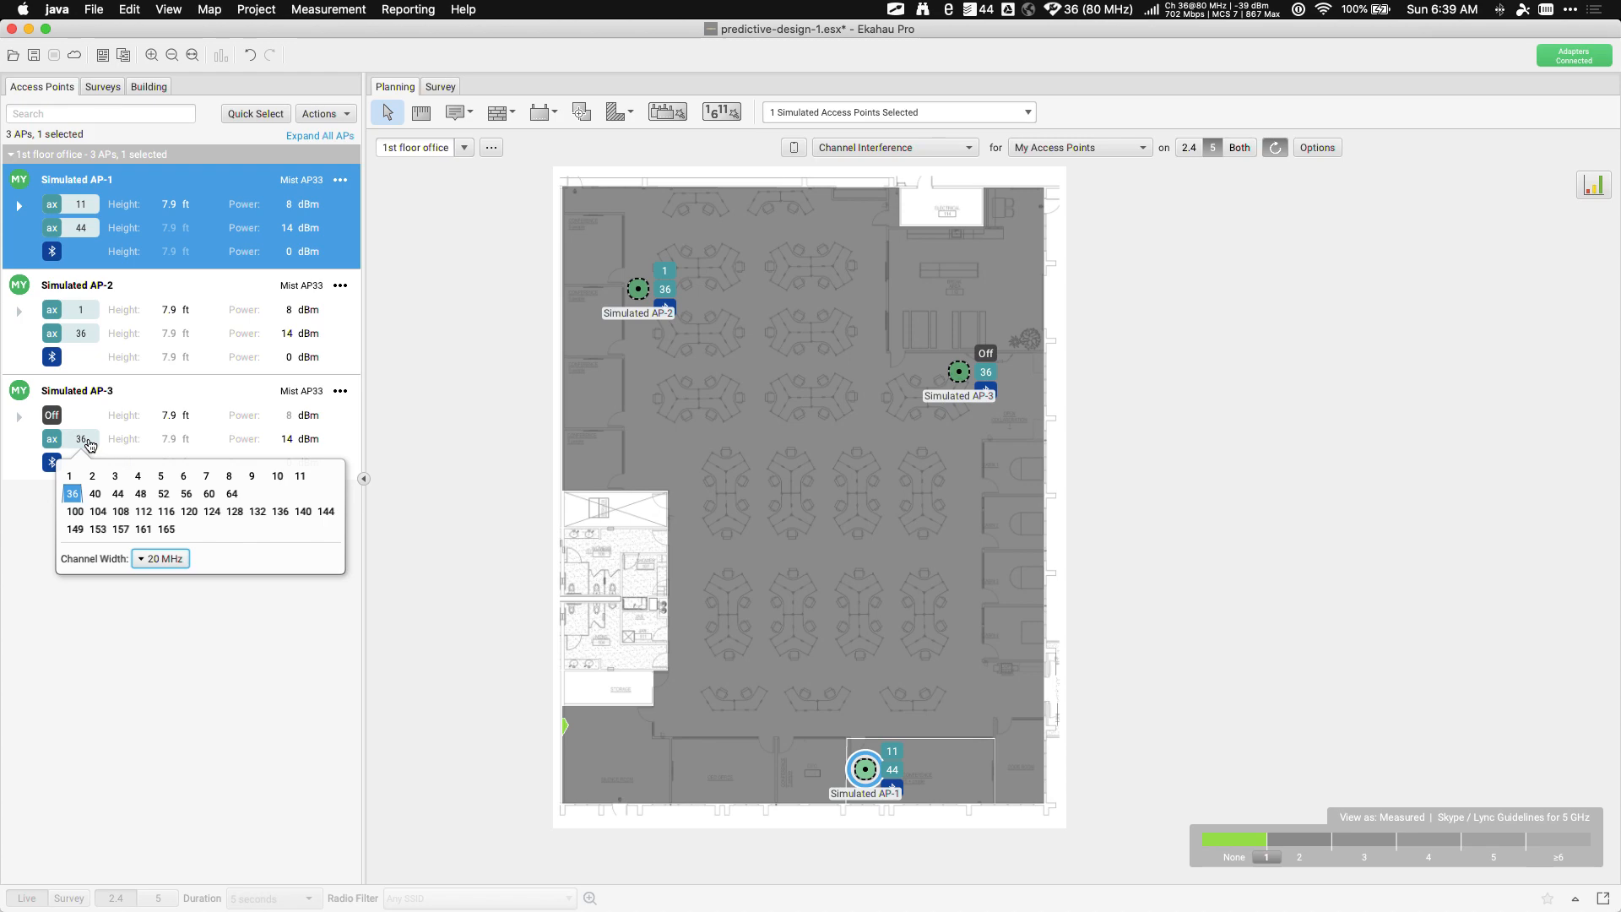
click(79, 529)
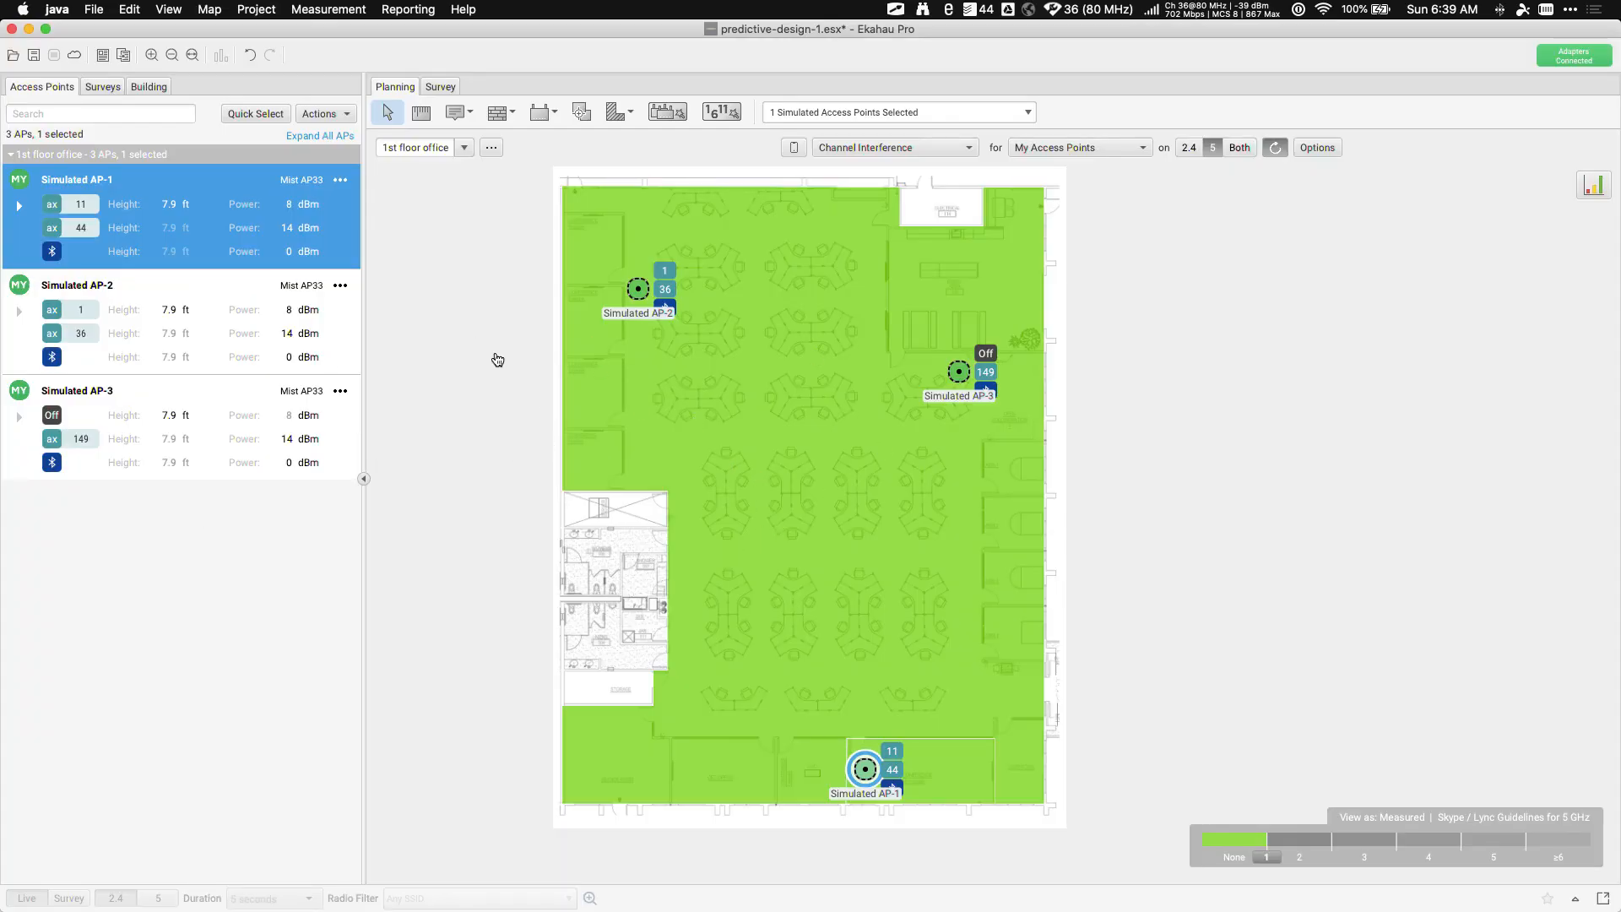
Turn off Simulated AP-2's 2.4 GHz radio and view the 2.4 GHz band results
click(78, 312)
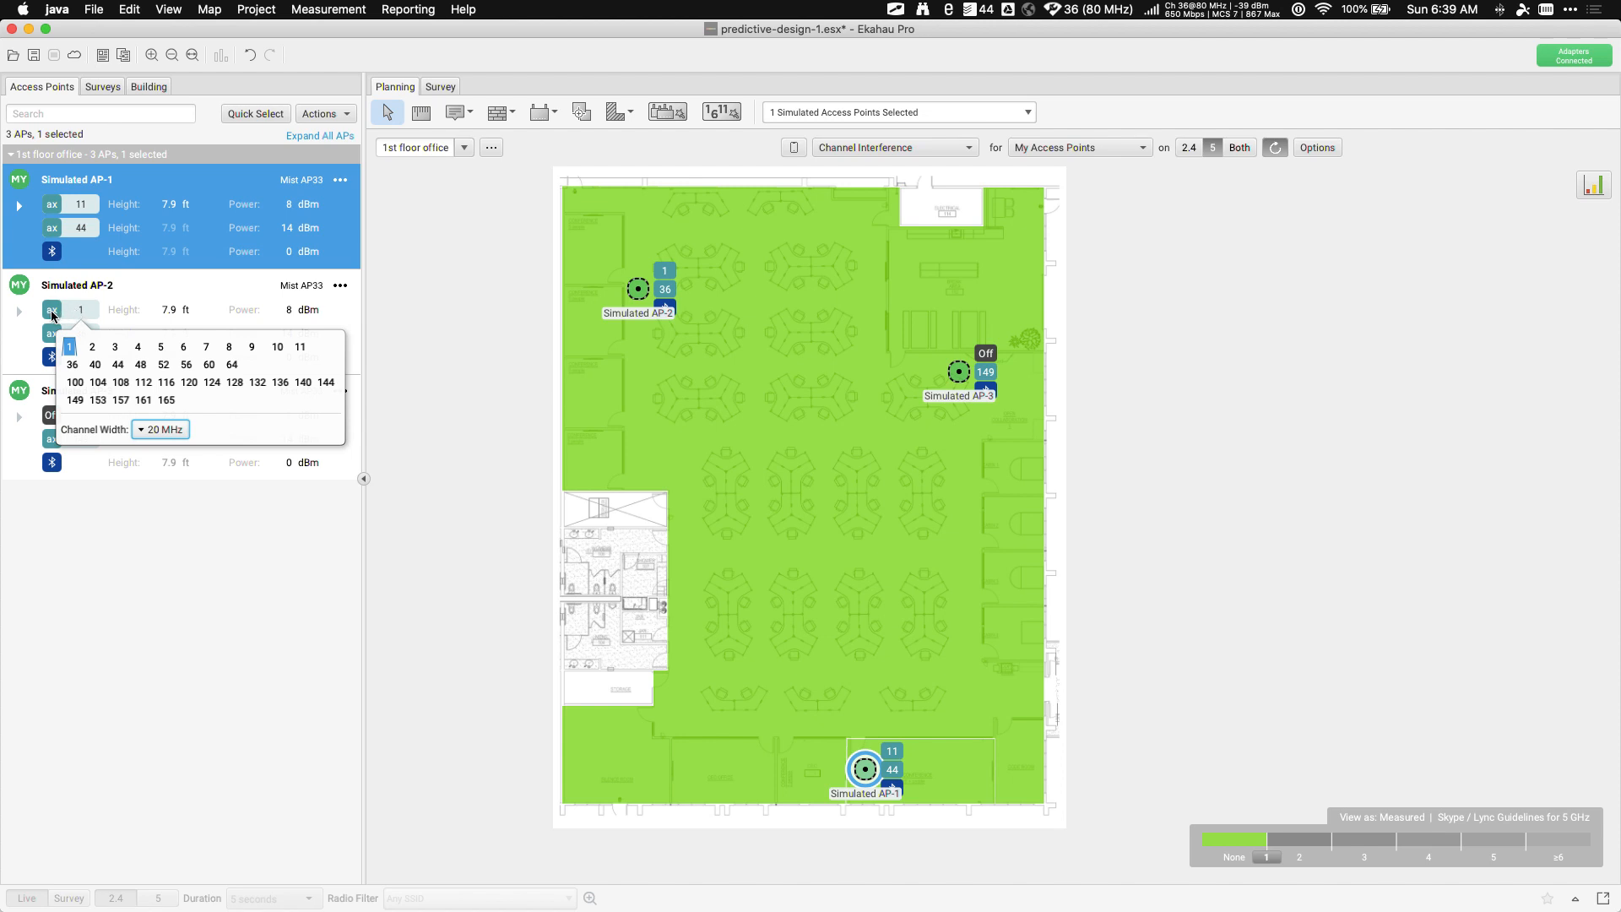
click(50, 314)
click(49, 313)
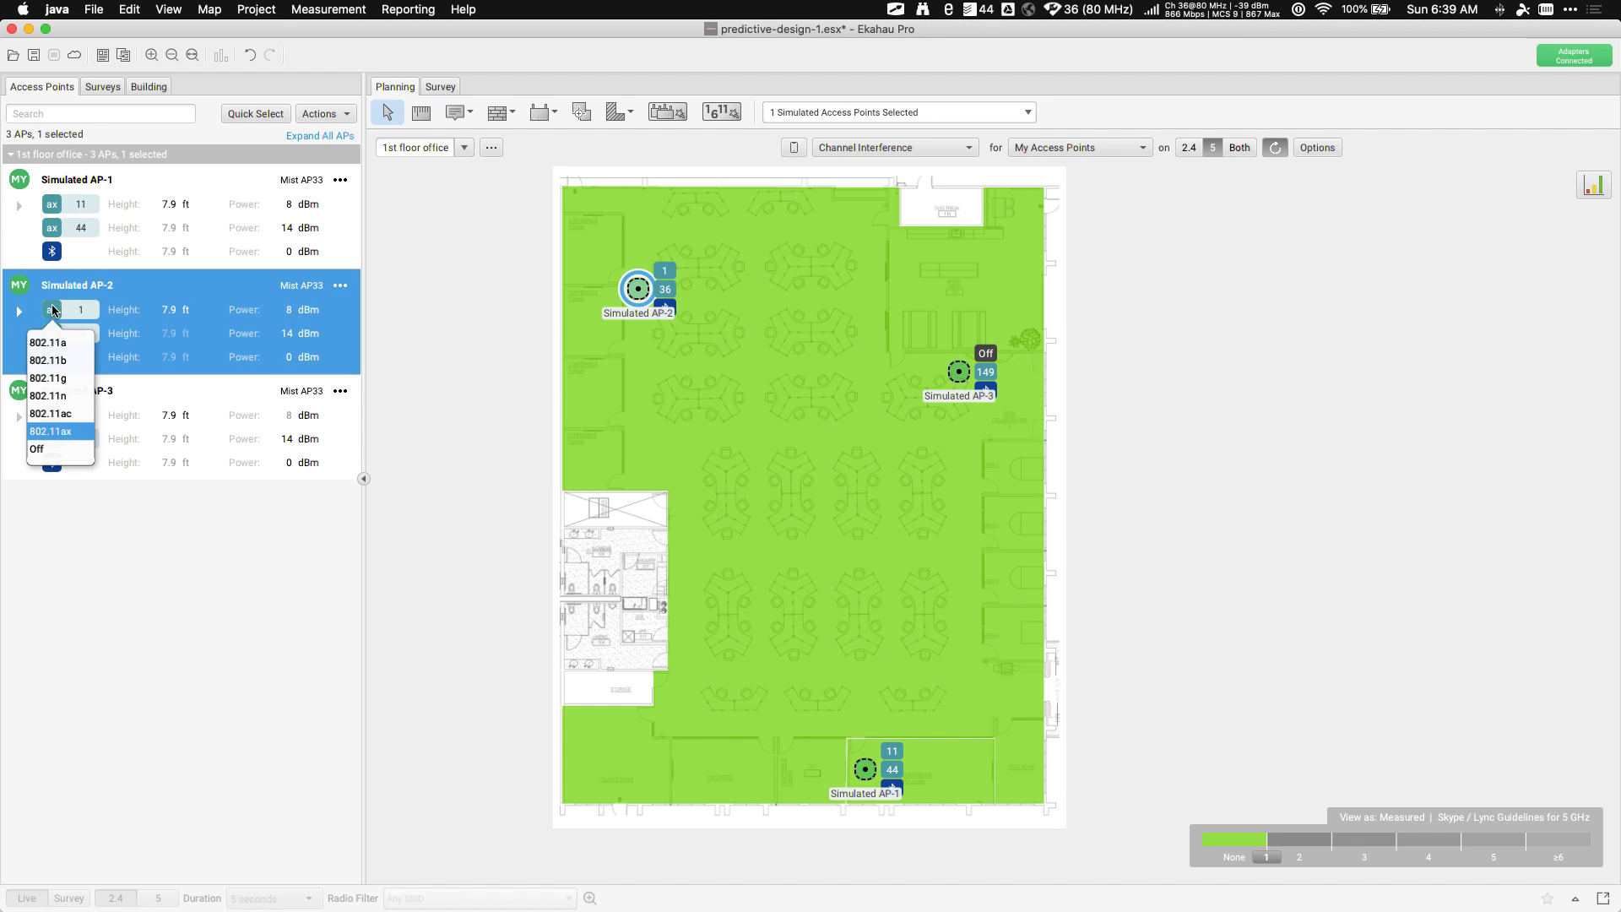
click(38, 450)
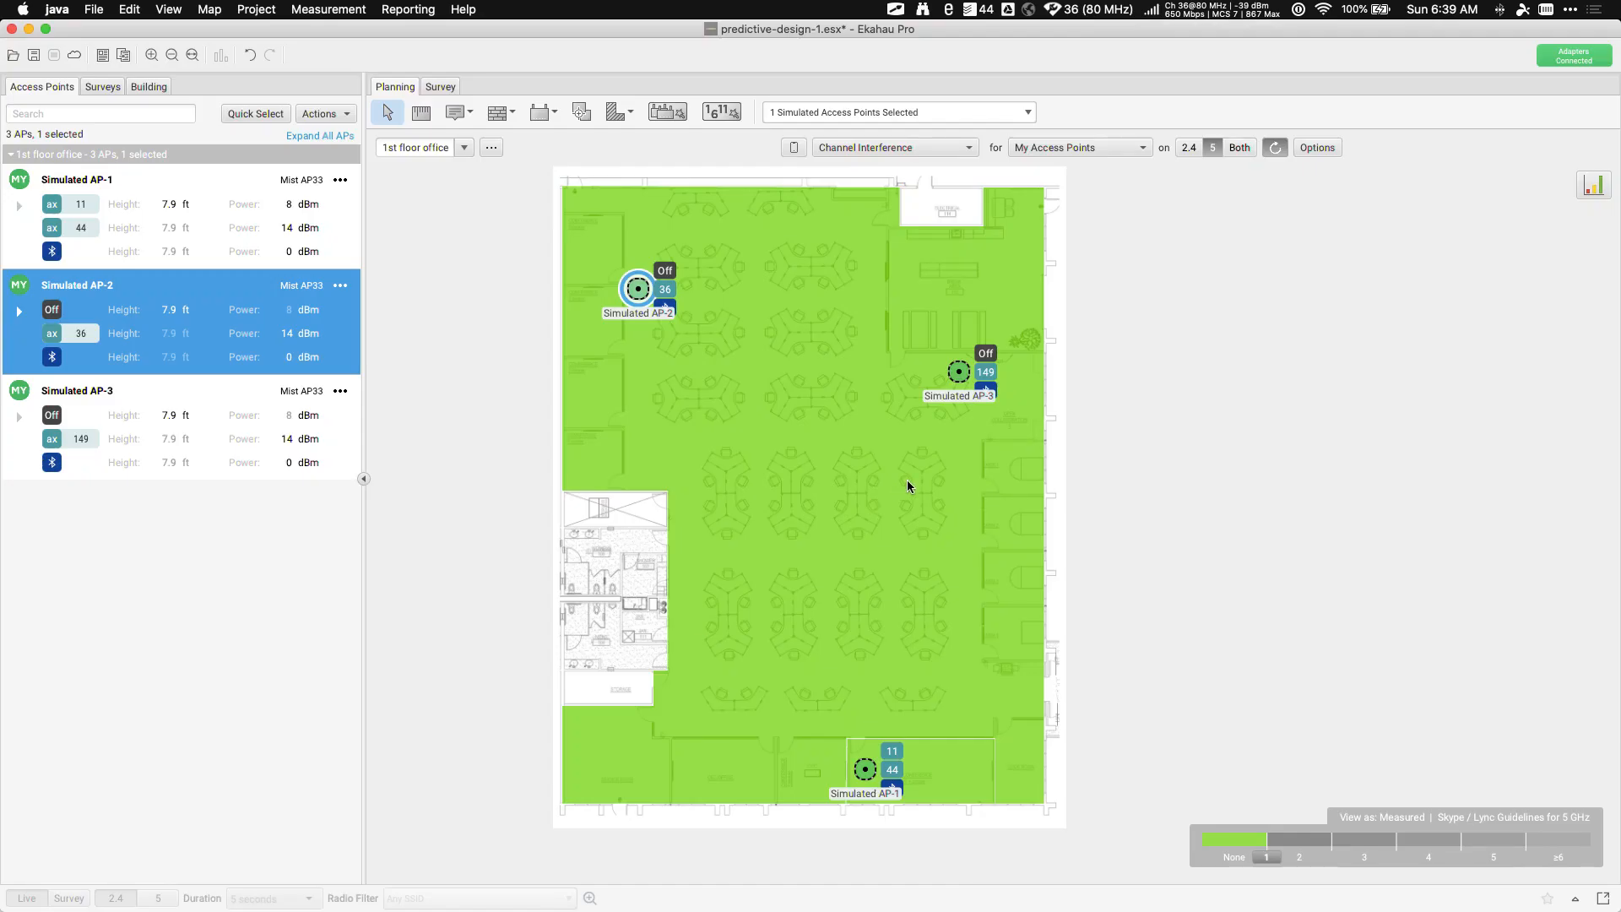
click(1190, 150)
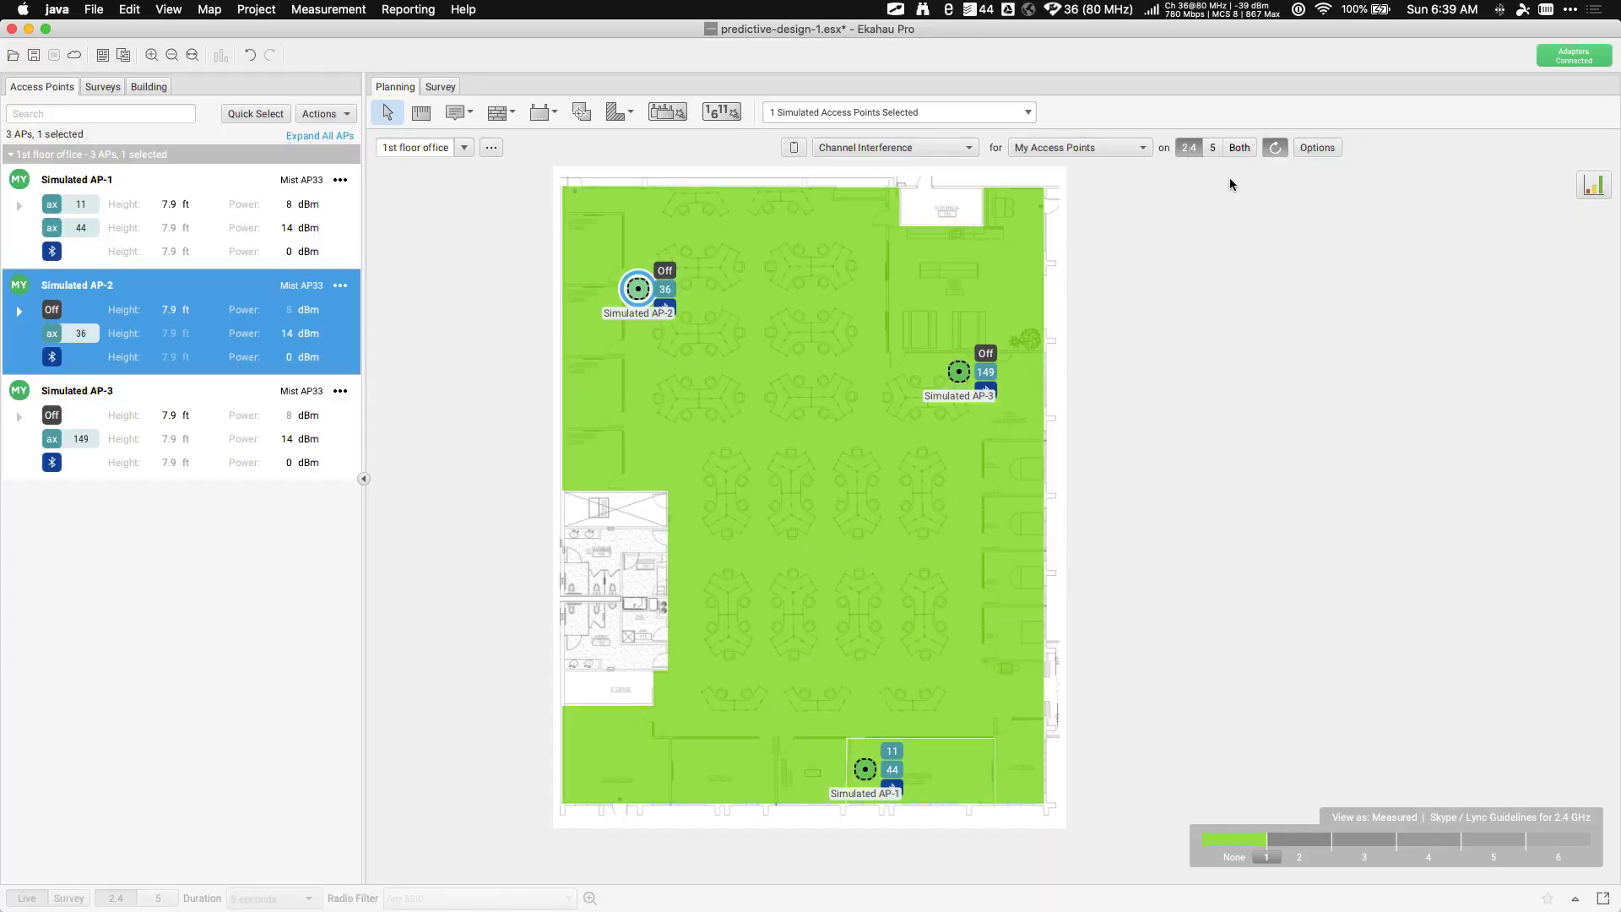
Show 5 GHz signal strength for my APs and shift Simulated AP-1 up-left from the bottom wall
click(899, 148)
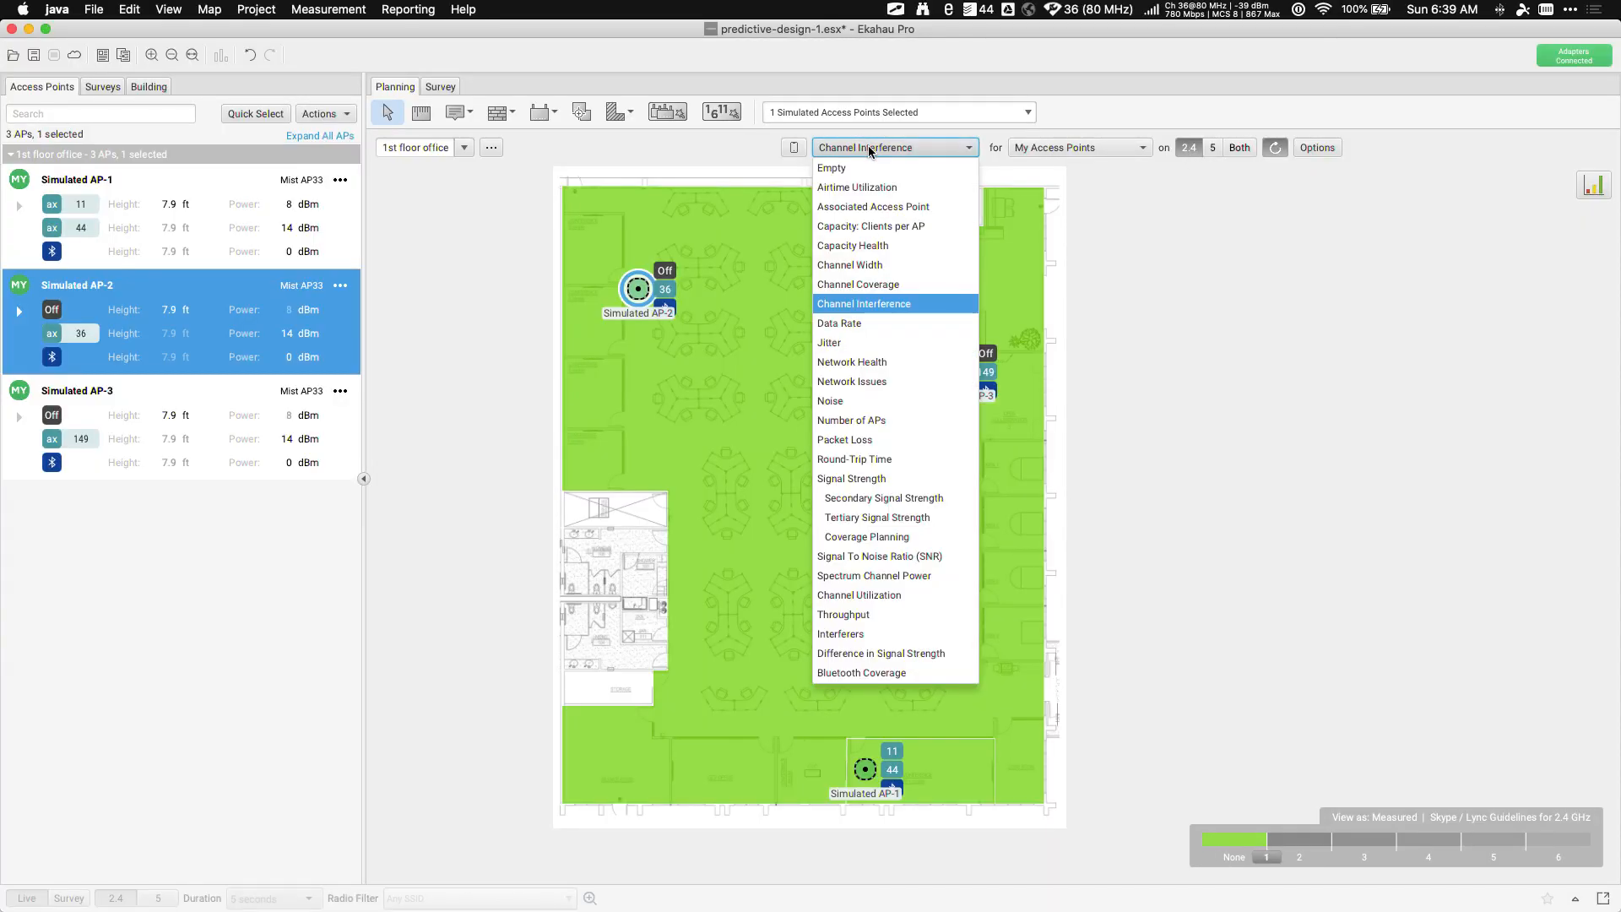
click(861, 483)
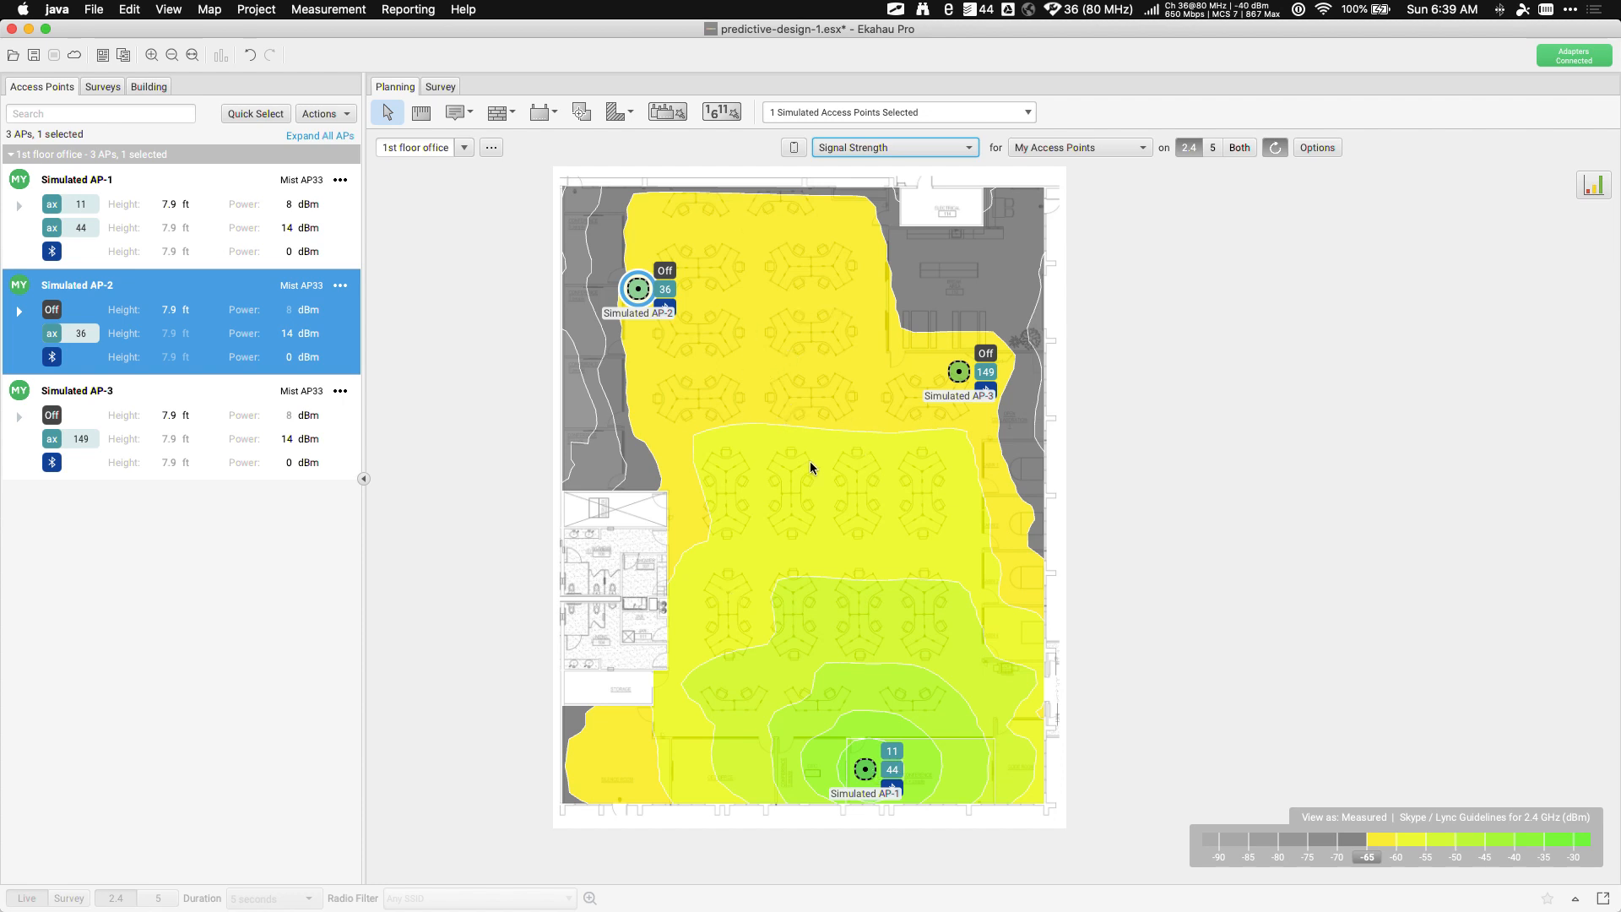
click(1066, 149)
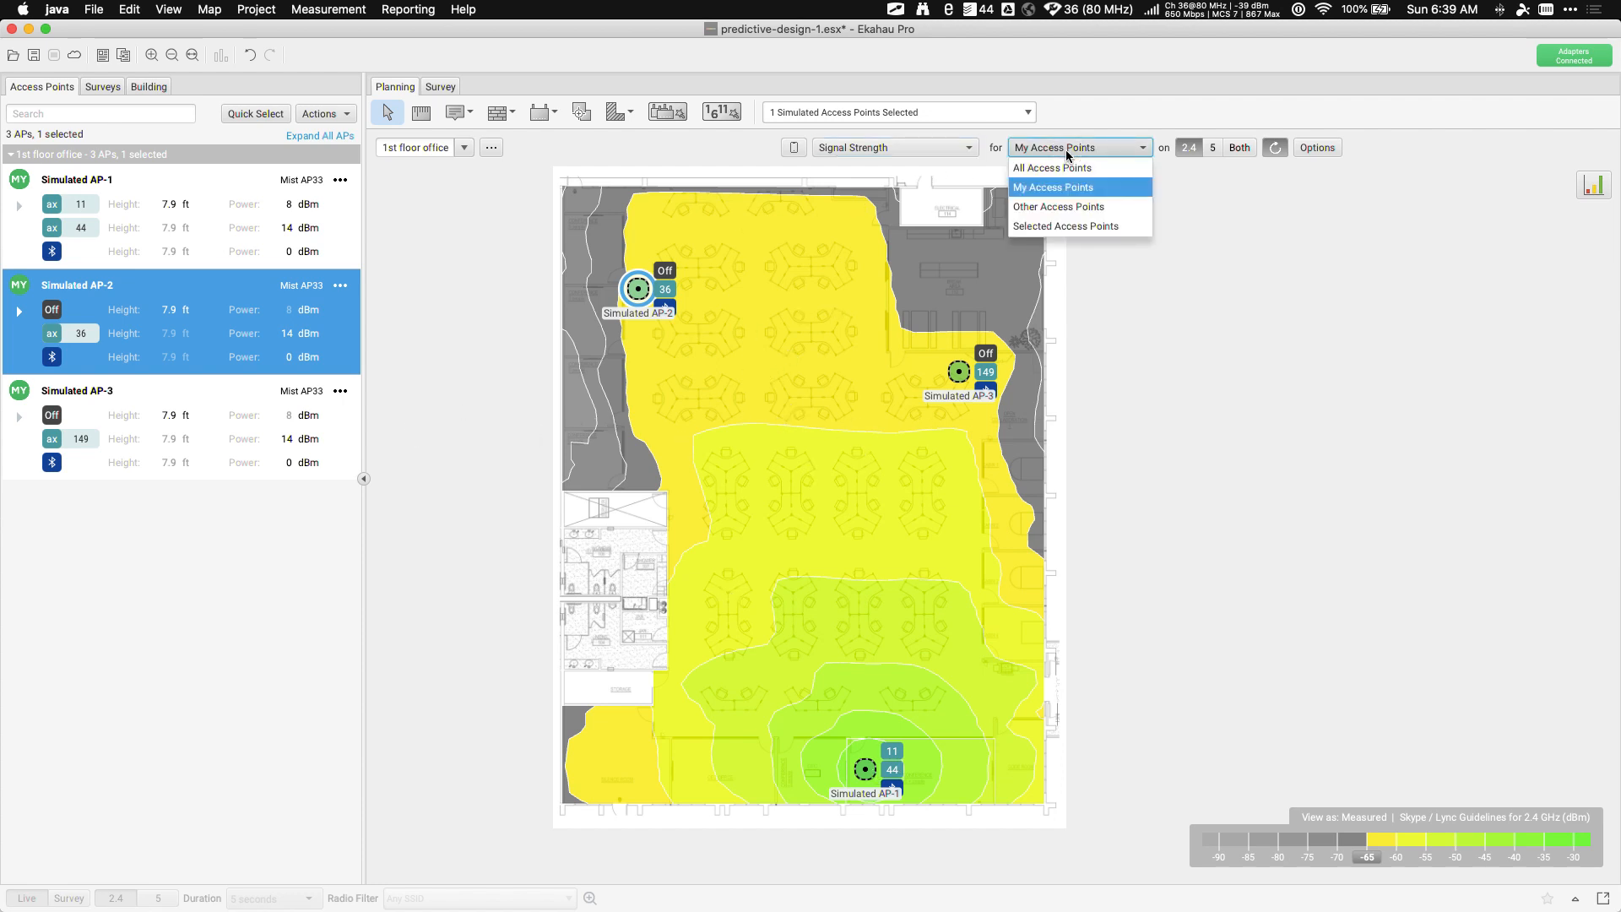
click(1066, 149)
click(1213, 149)
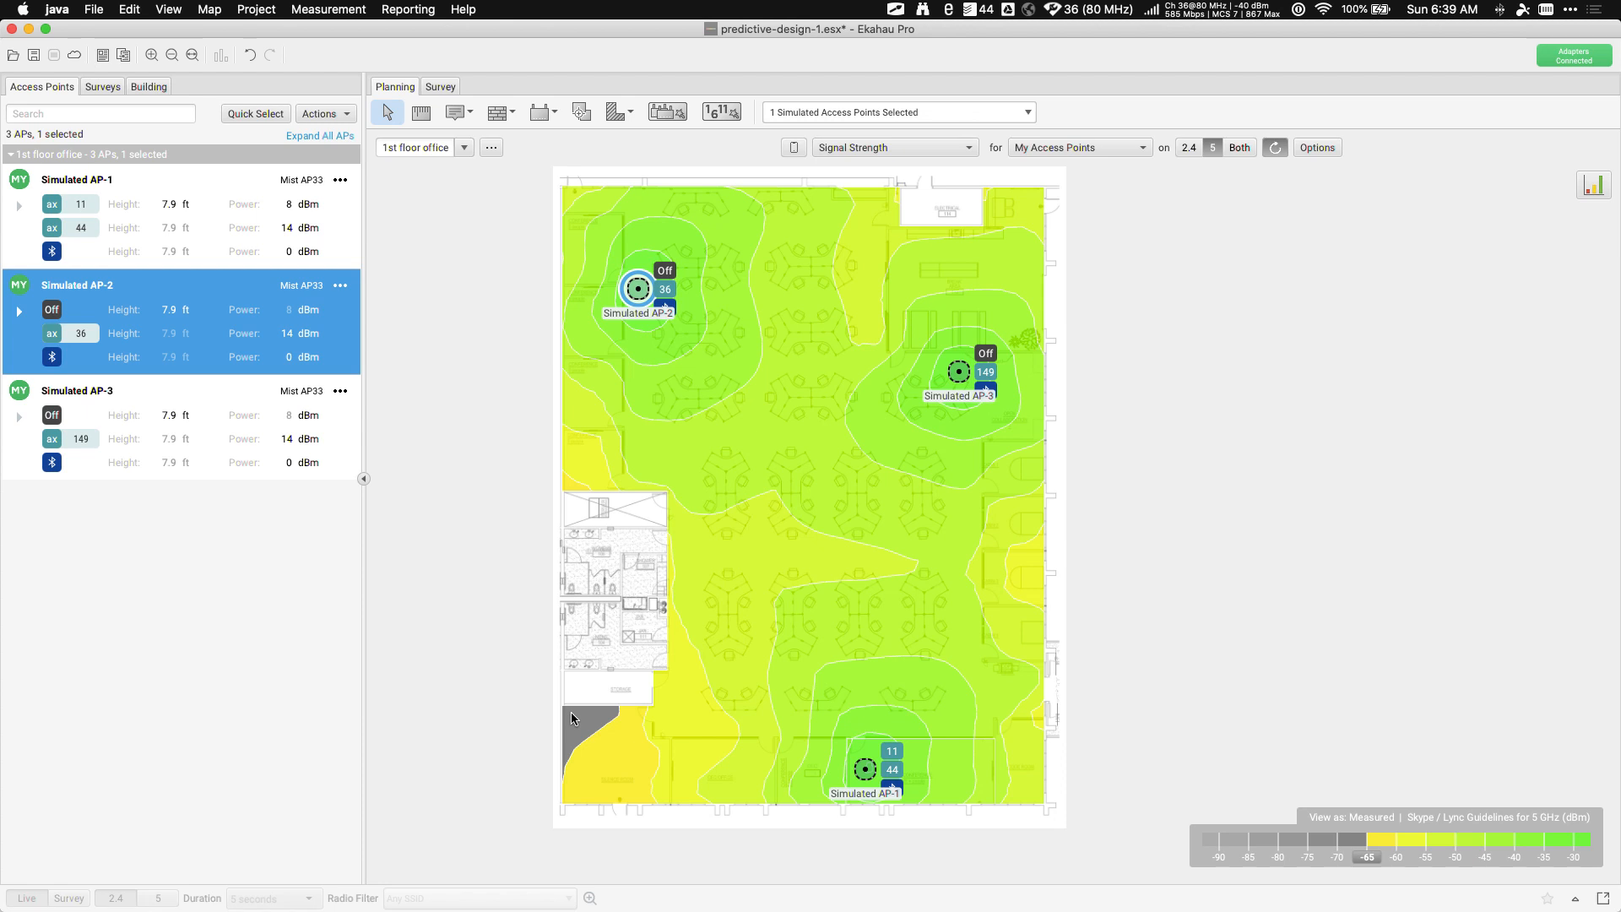
mouse_move(571, 712)
drag(865, 771, 805, 731)
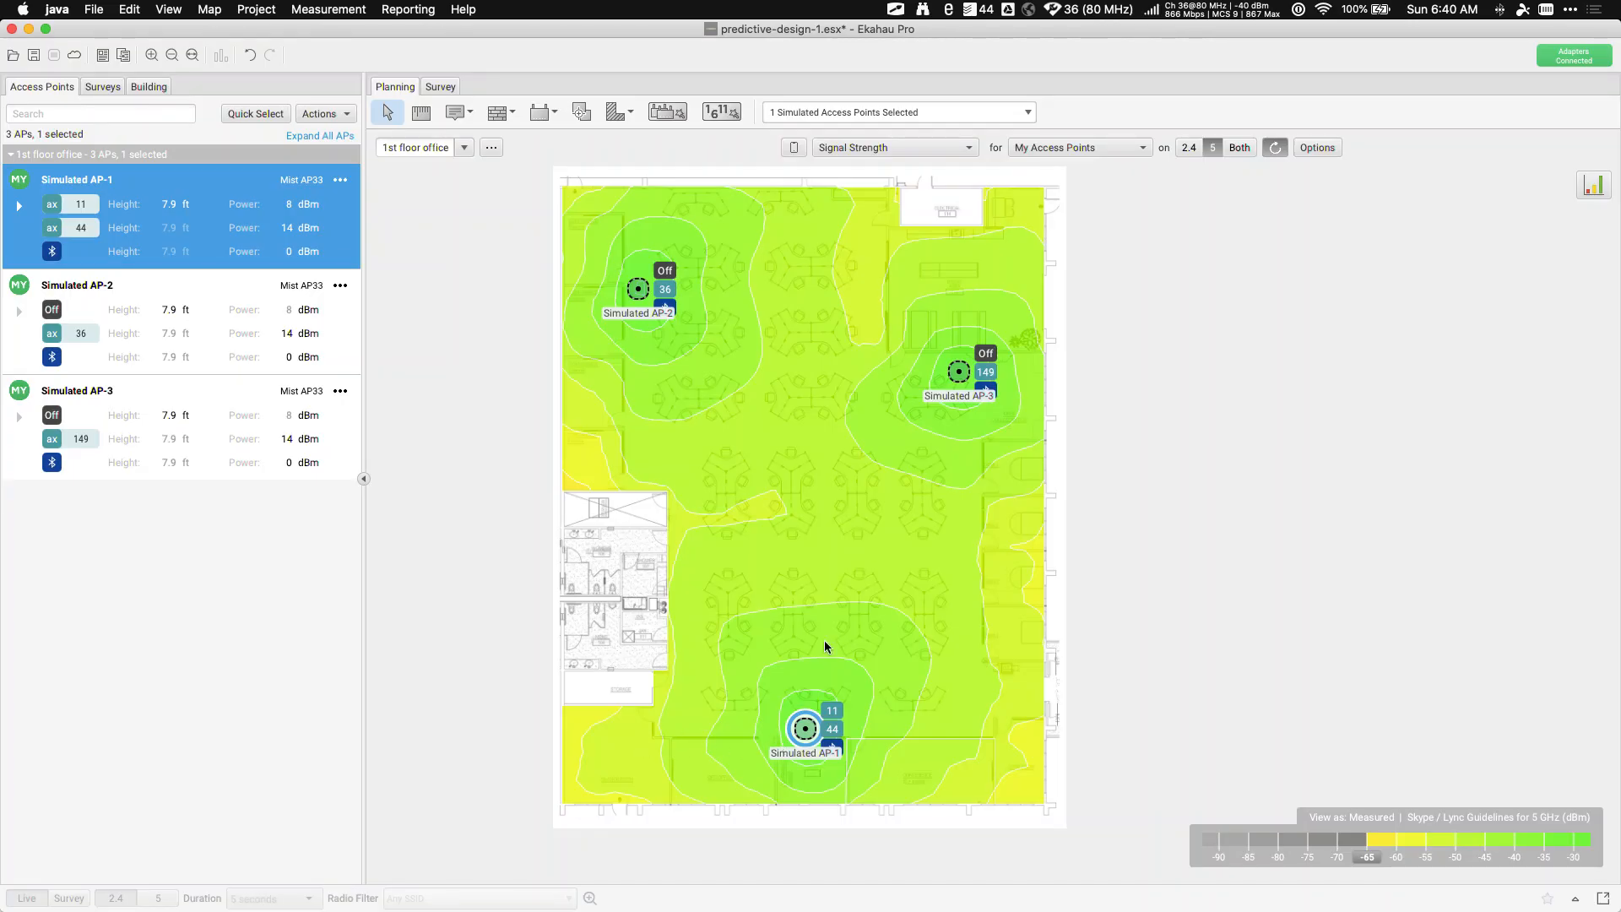
Review the 5 GHz signal strength histogram, then nudge Simulated AP-3 slightly down-left
click(1600, 190)
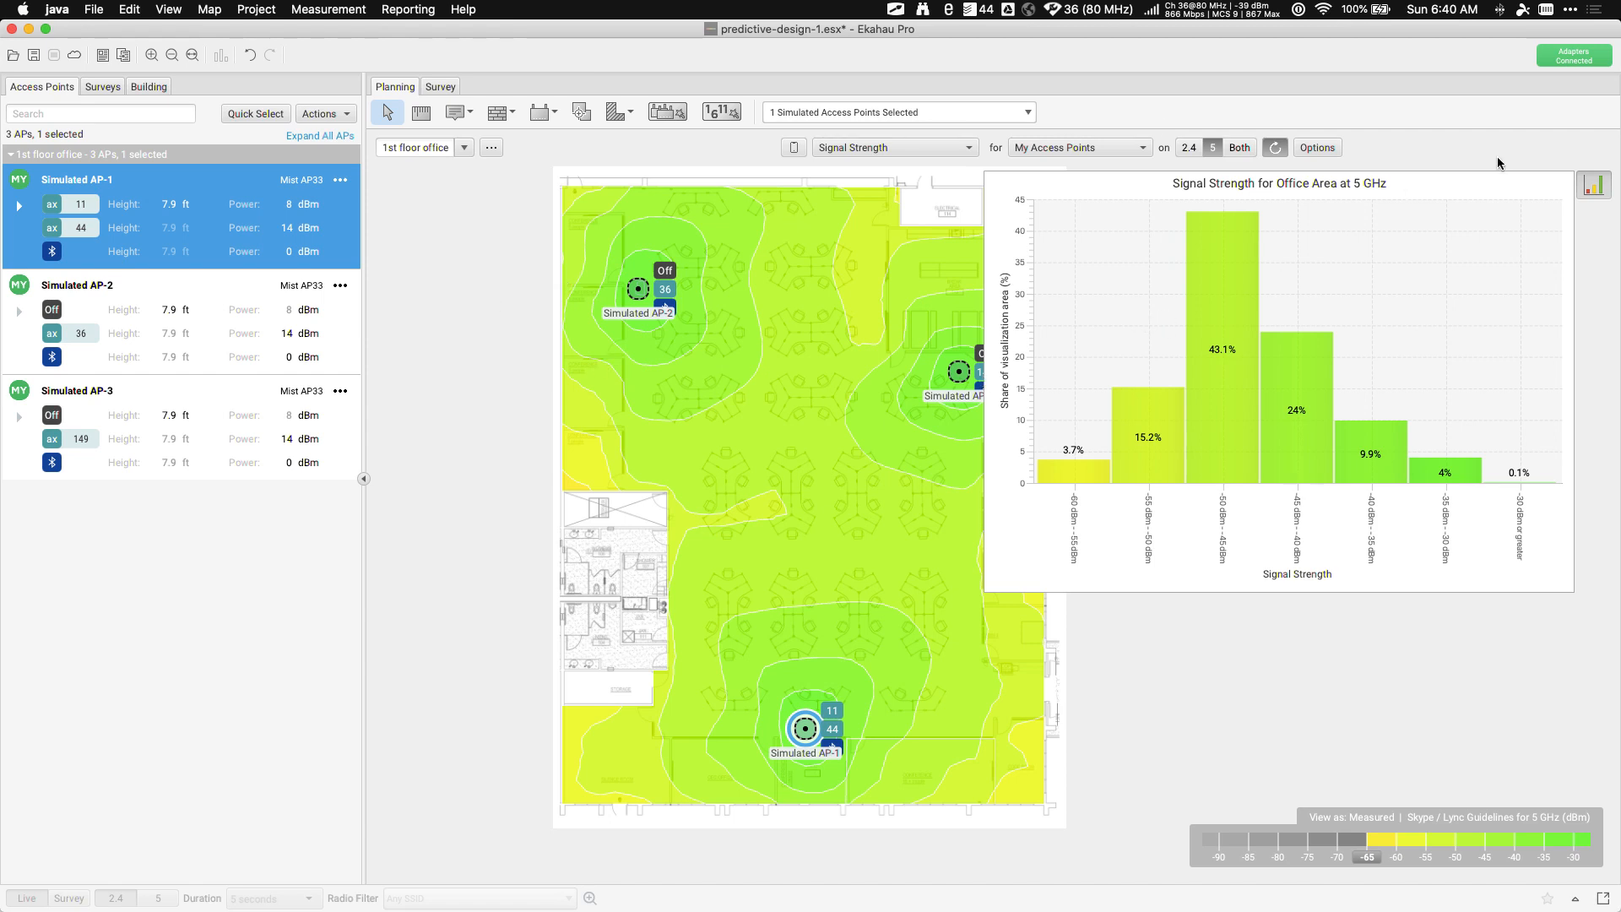
click(1594, 186)
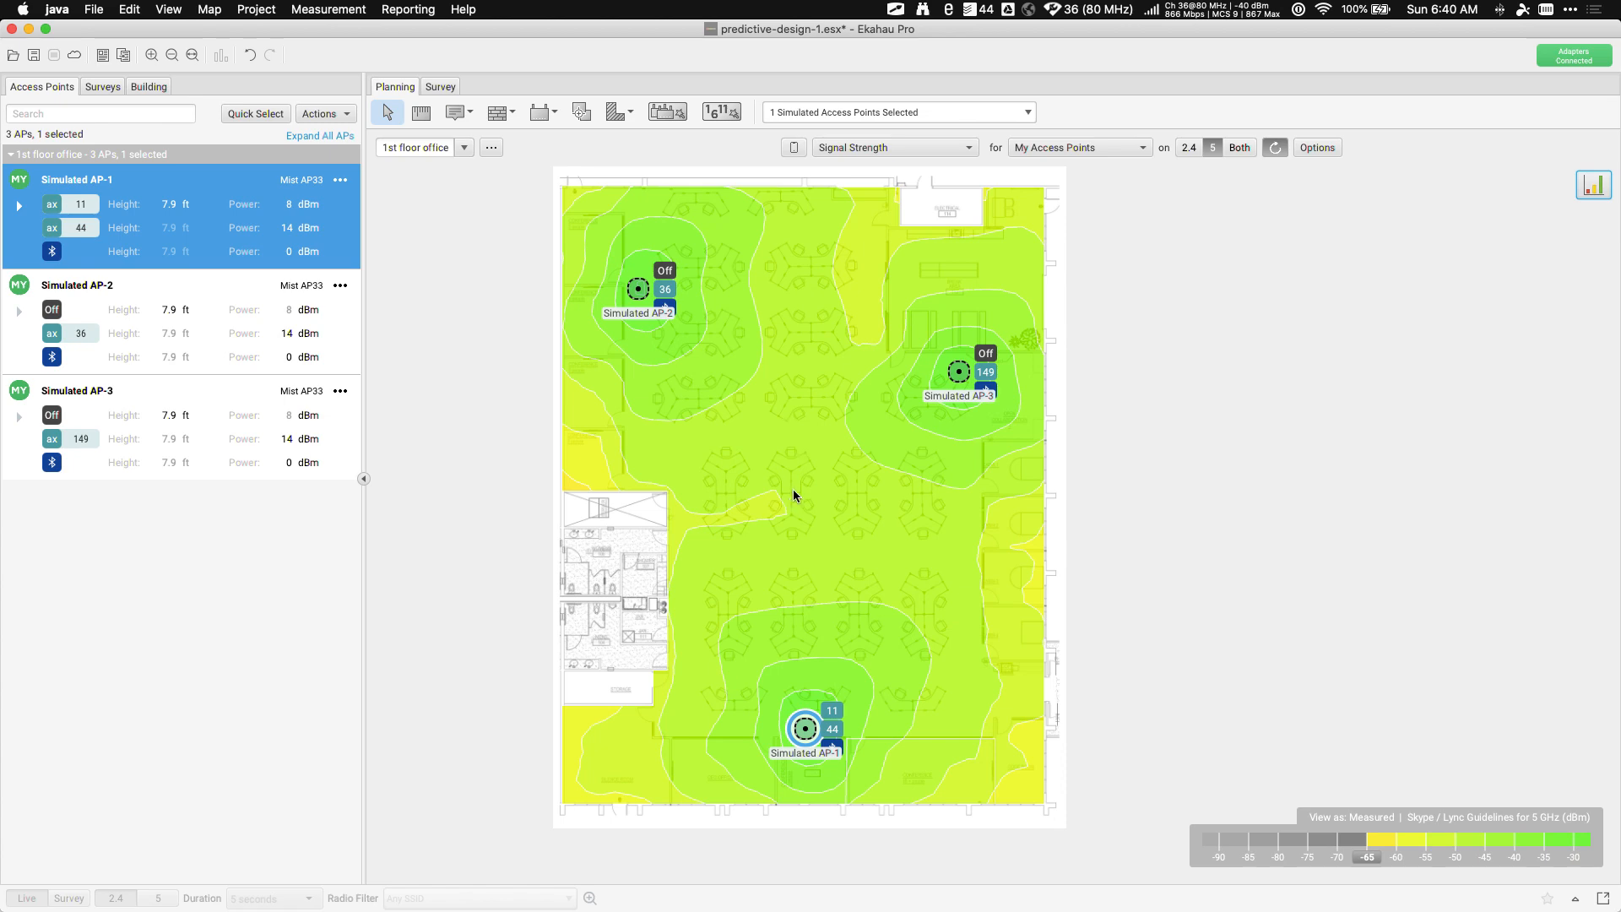
drag(962, 378, 956, 395)
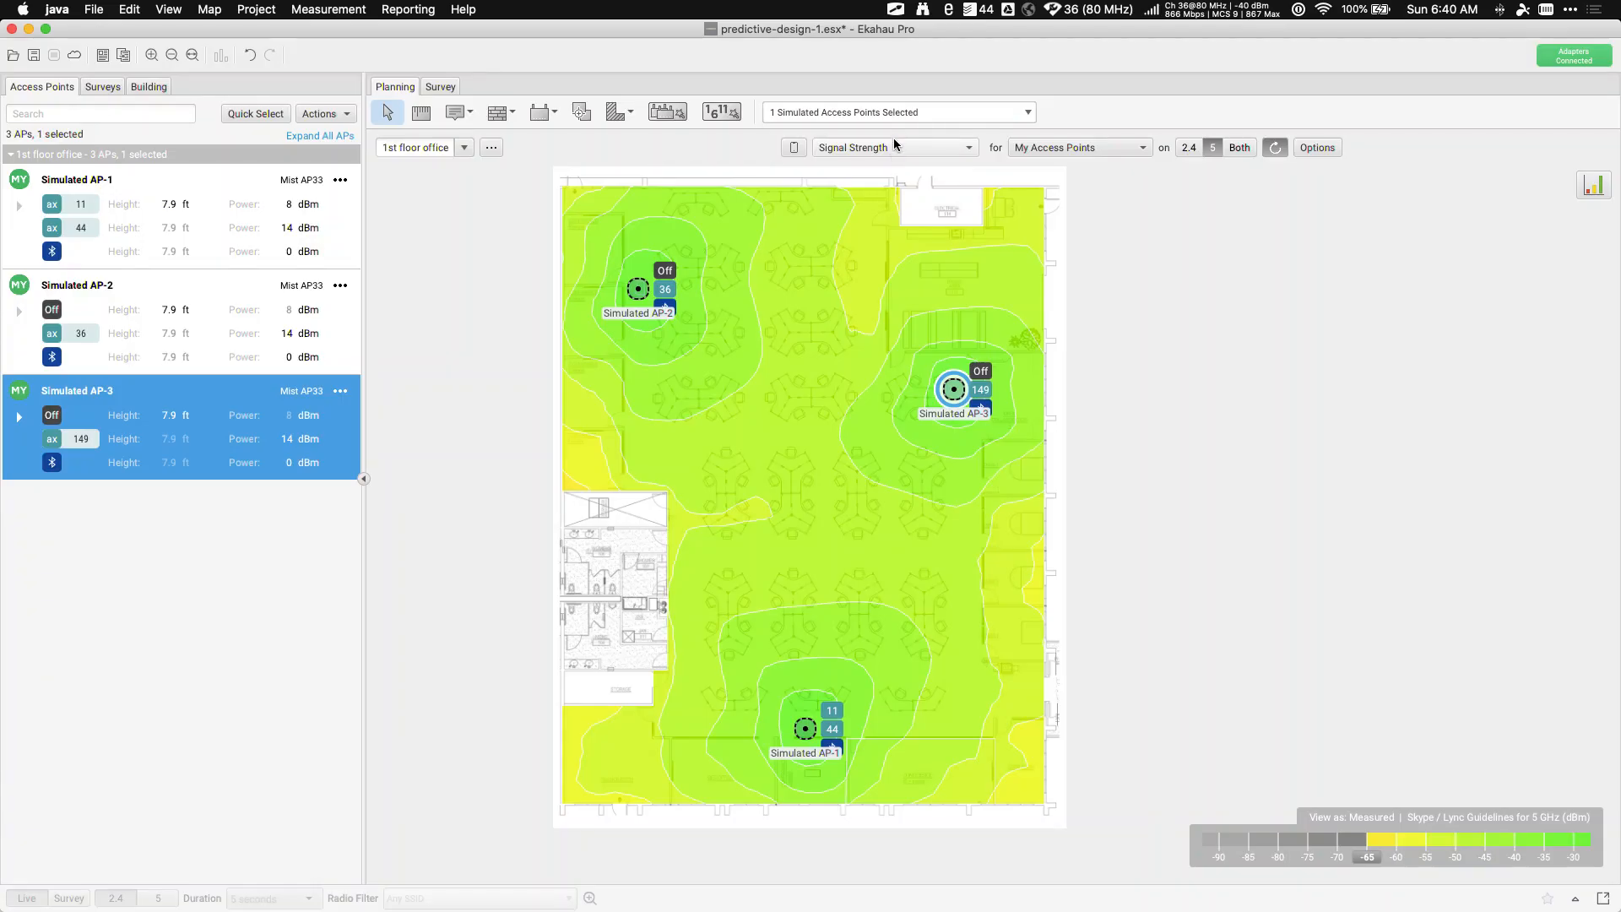
click(890, 148)
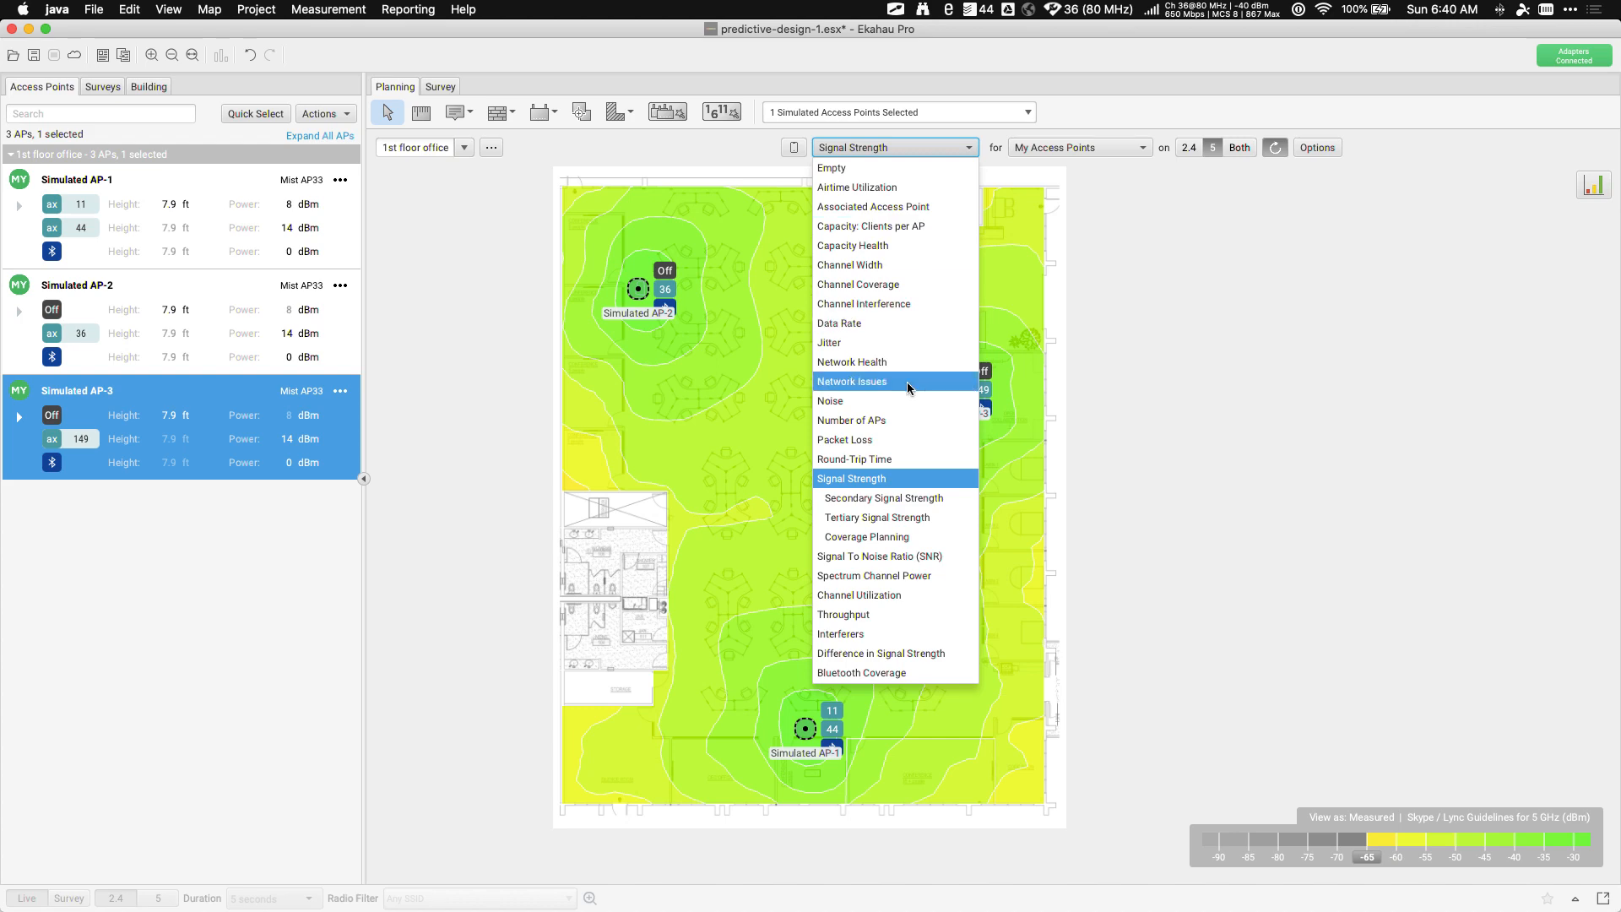
Review the Number of APs and all-green Network Health views, then set the visualization to Empty
click(885, 419)
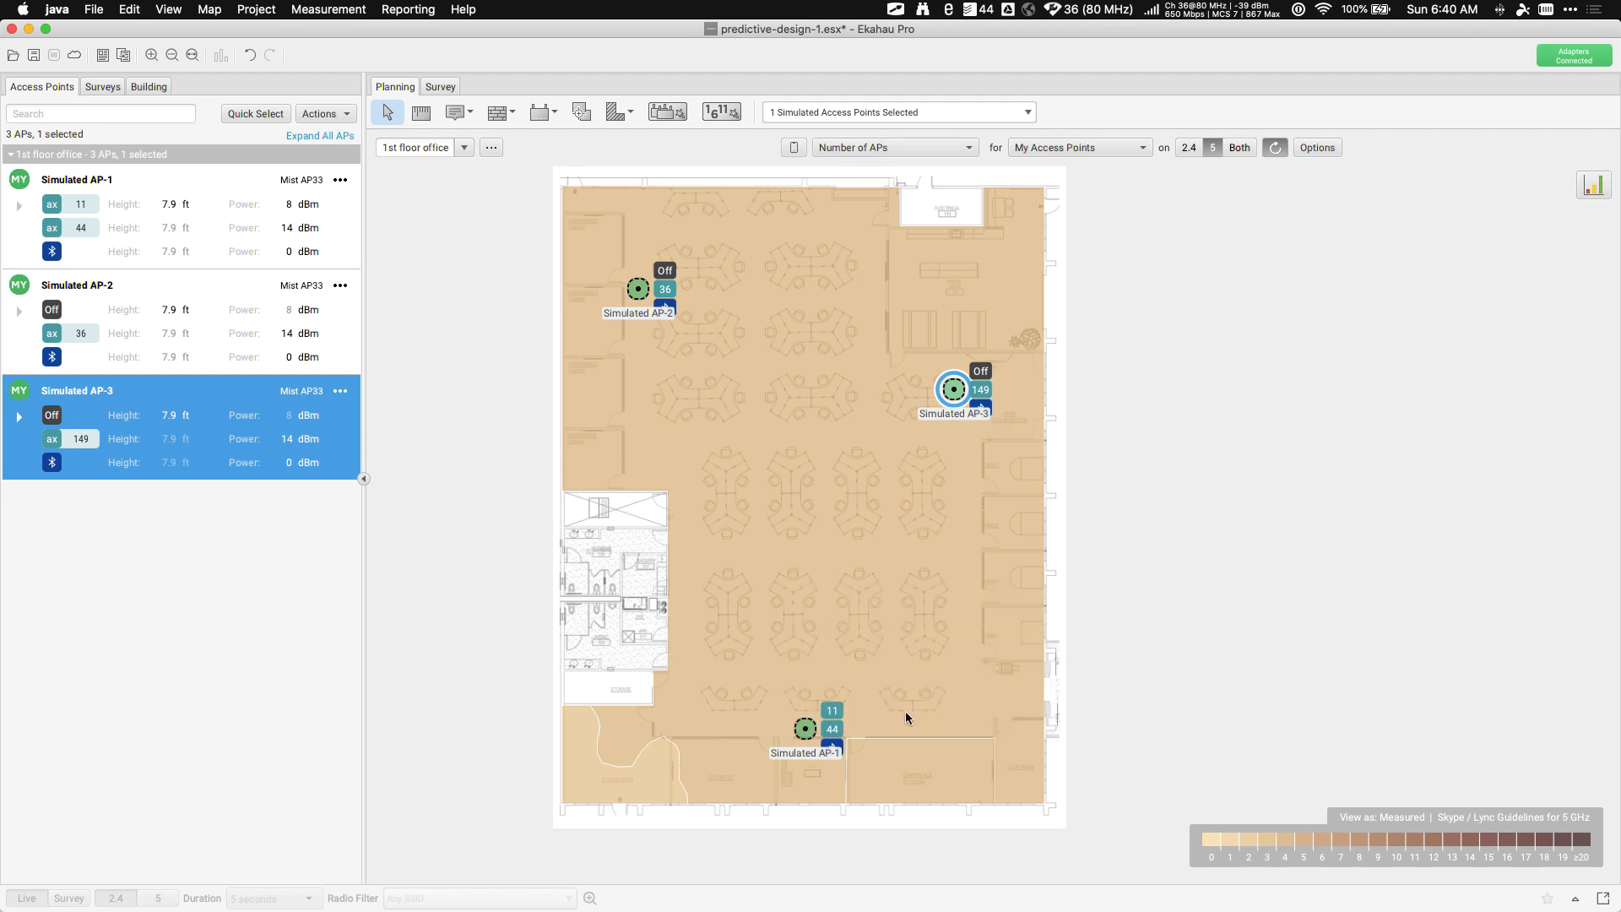
mouse_move(905, 712)
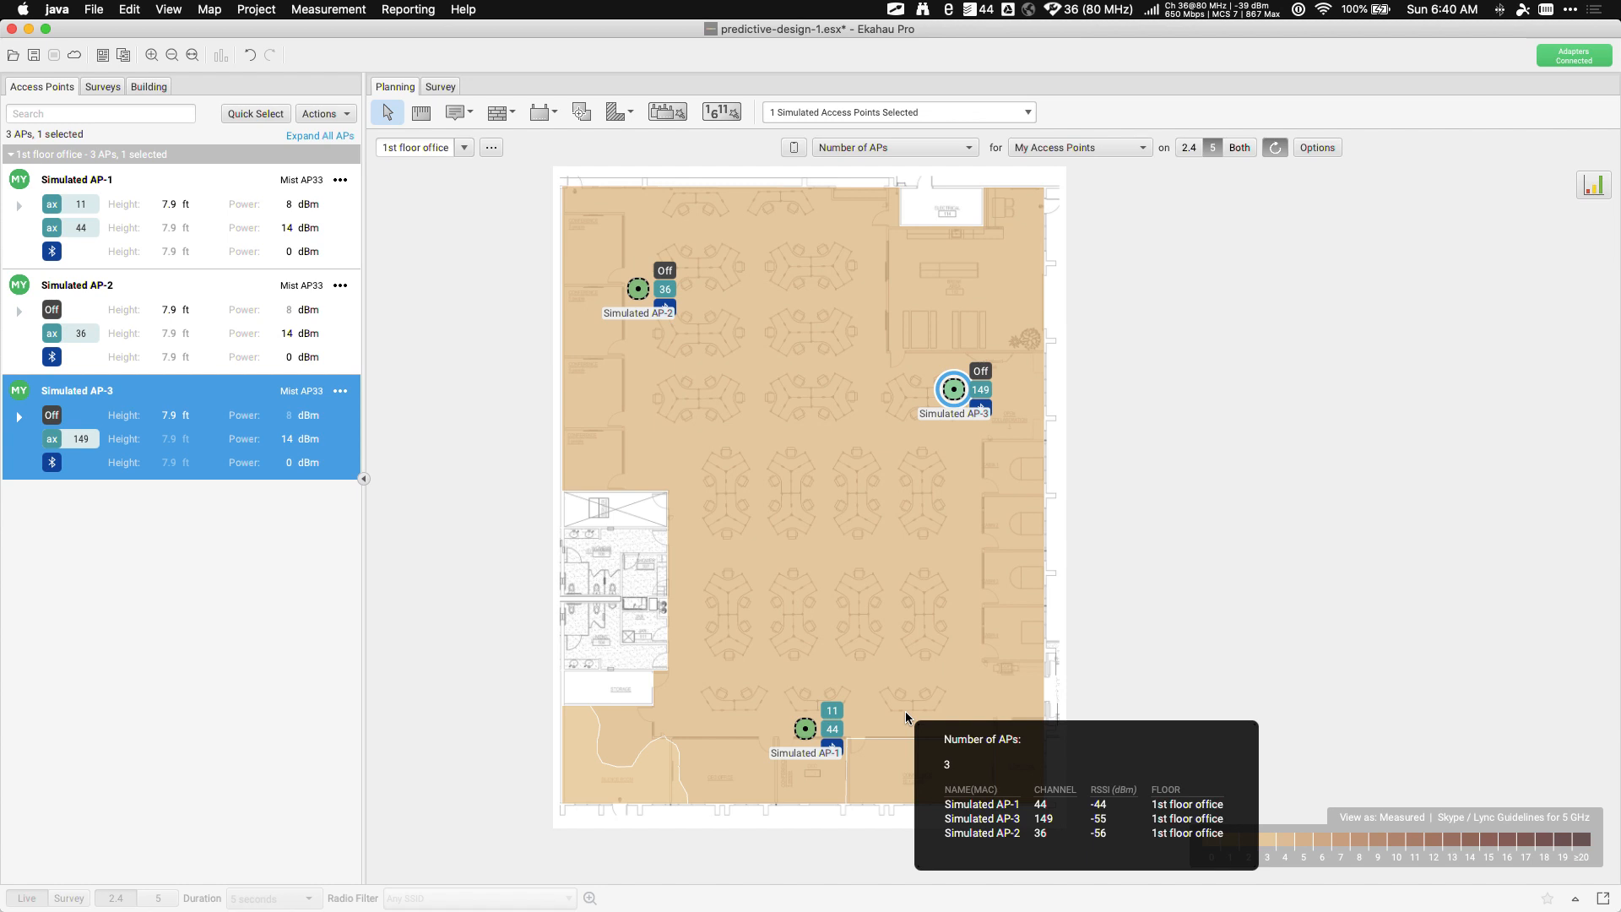
click(921, 147)
click(878, 363)
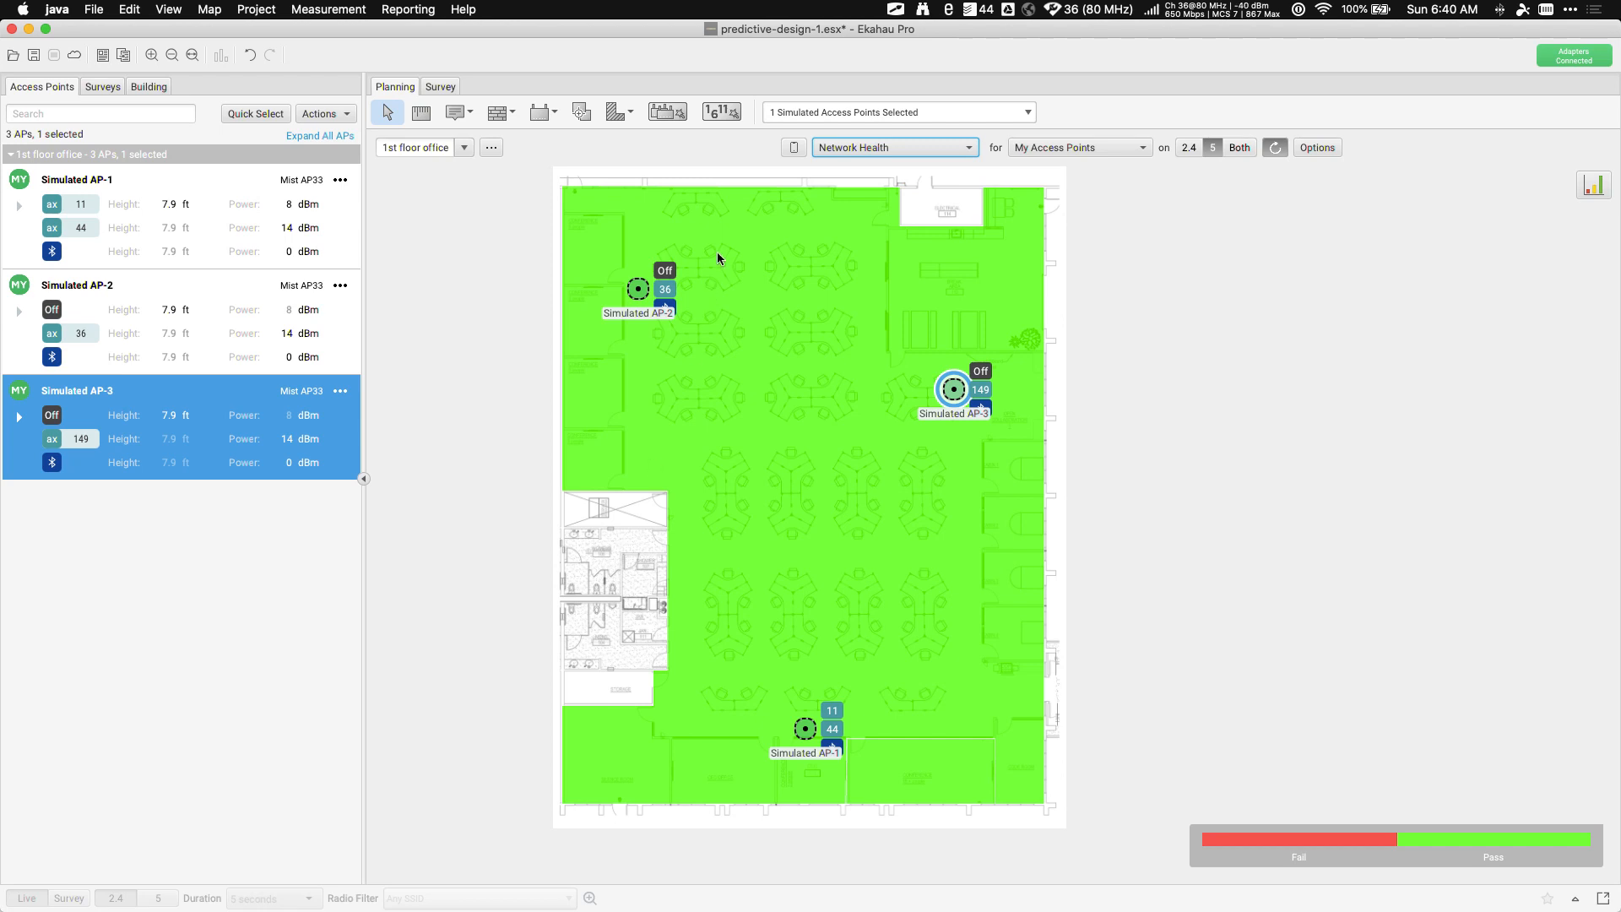
click(861, 149)
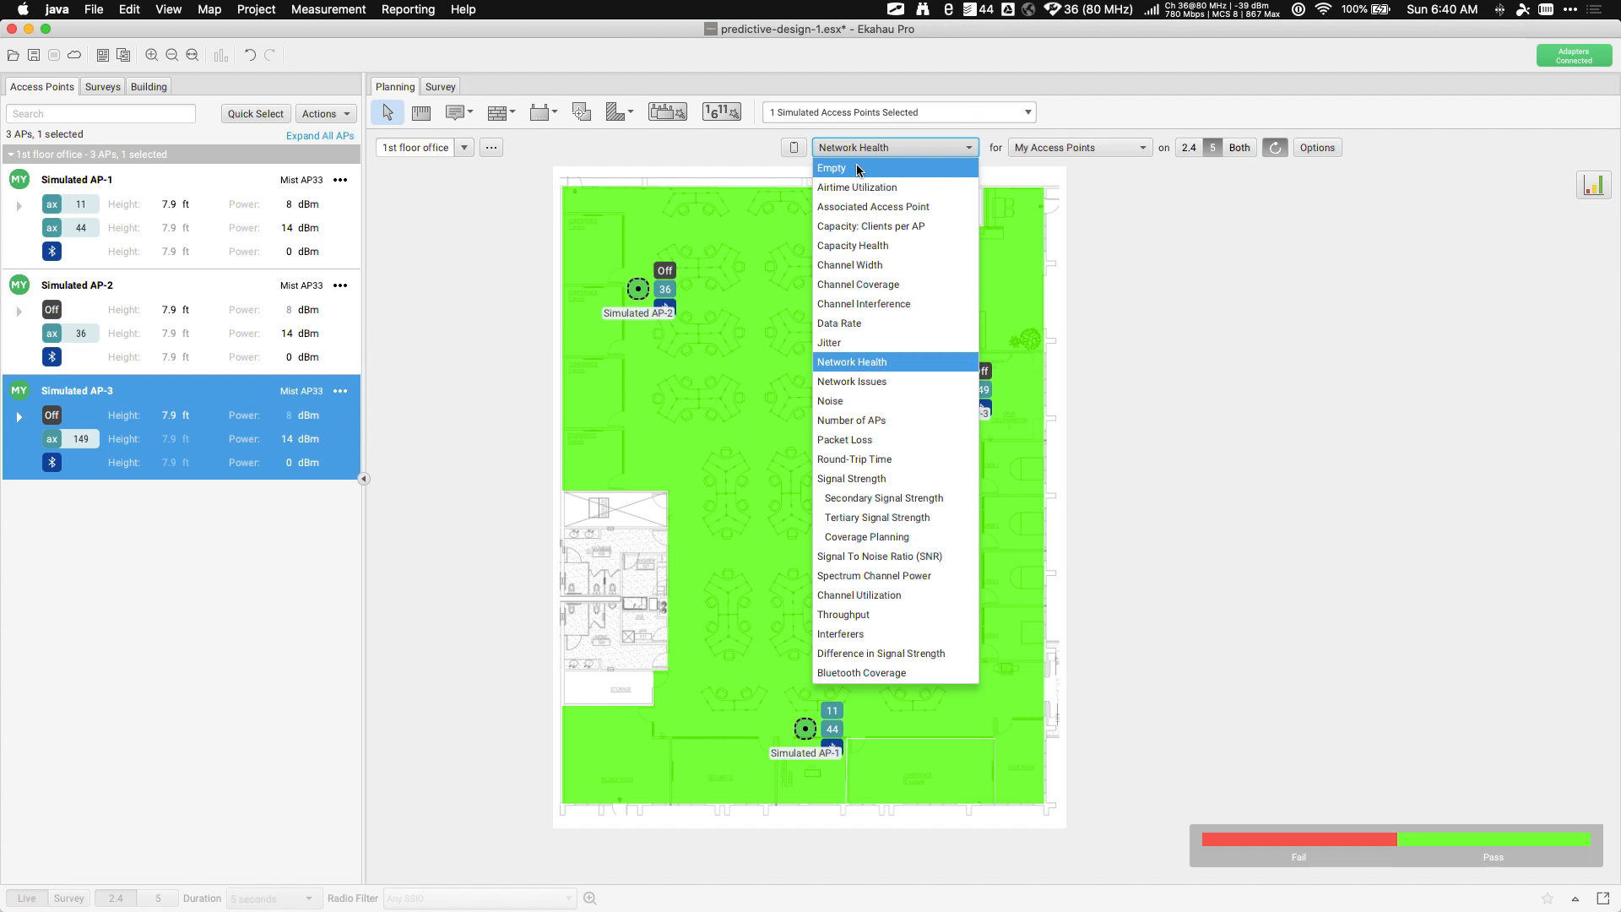
click(857, 169)
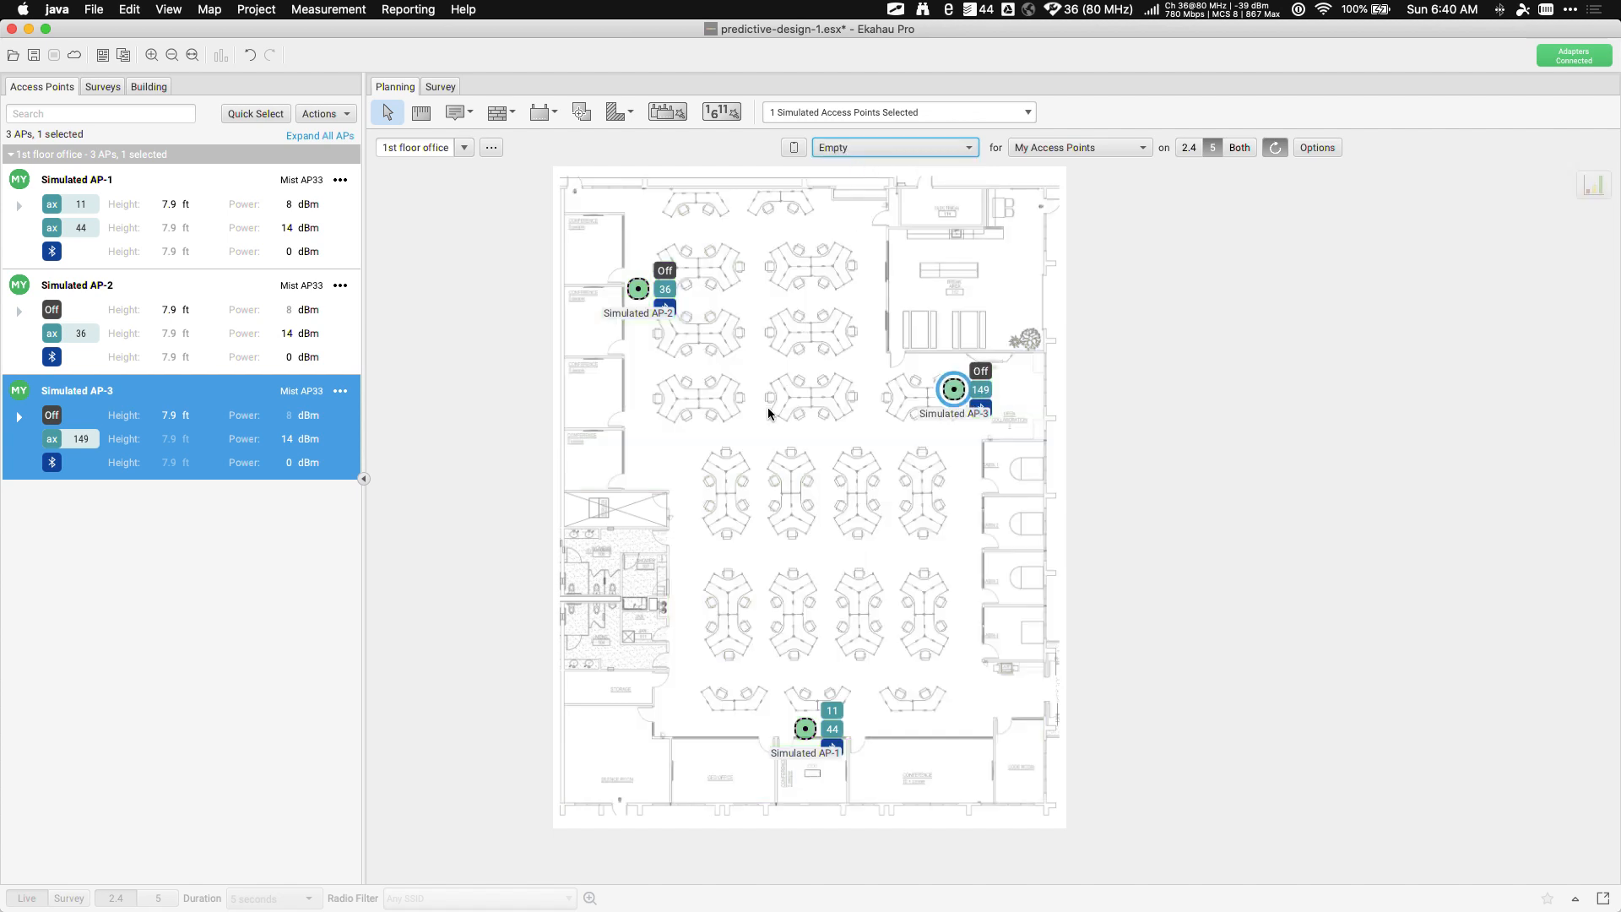
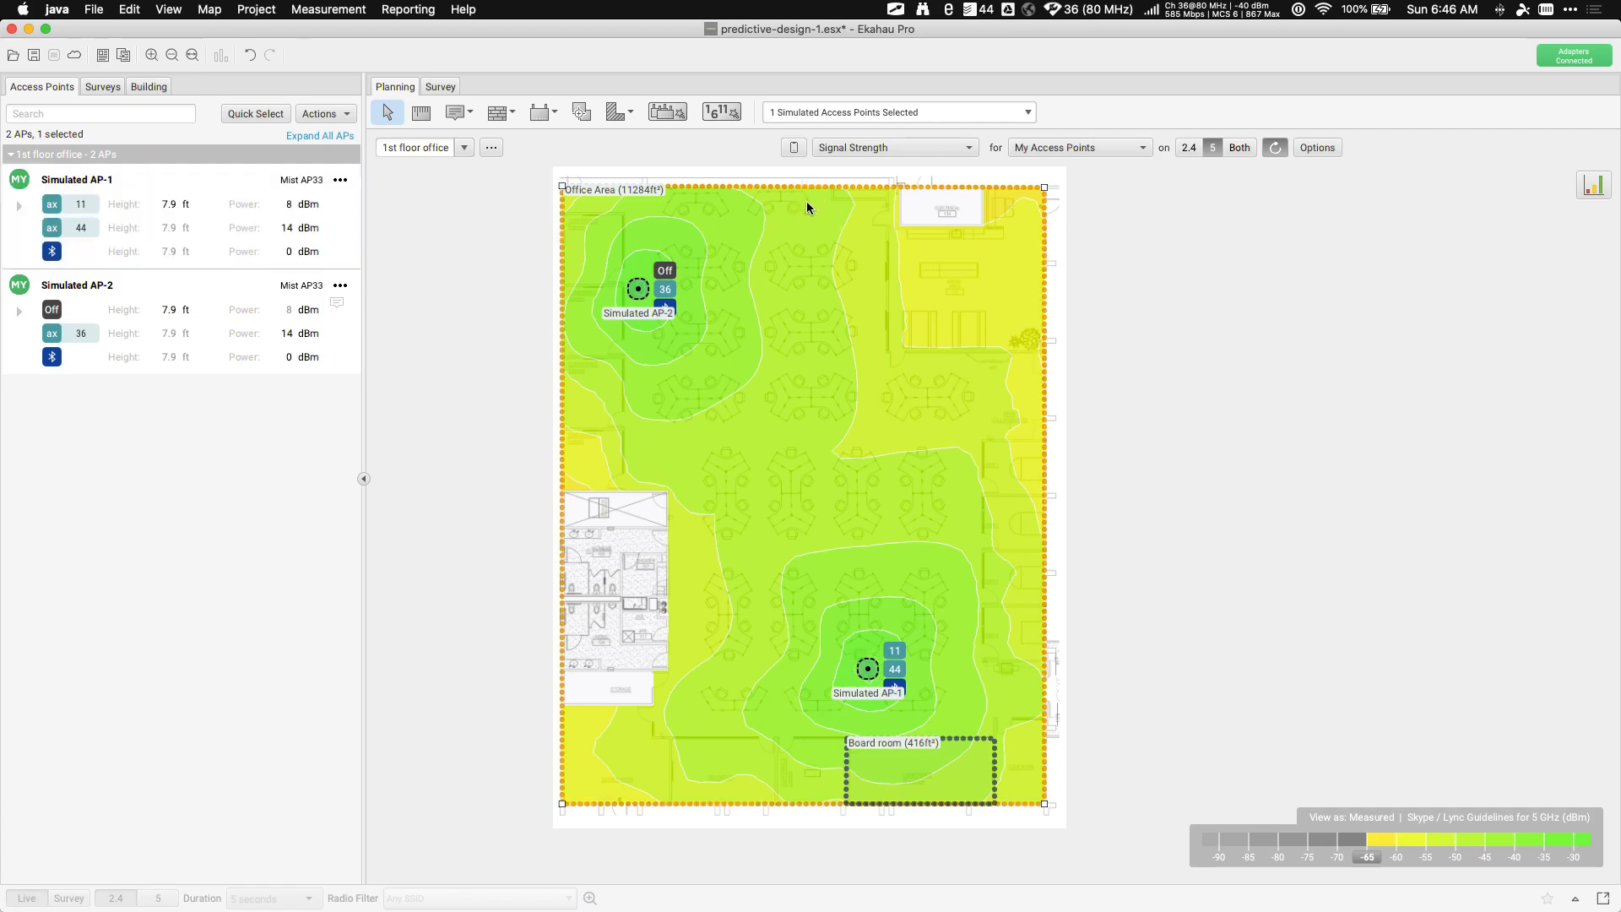
Open the Office Area's Advanced options, showing Skype / Lync Guidelines with 250 devices
click(1109, 112)
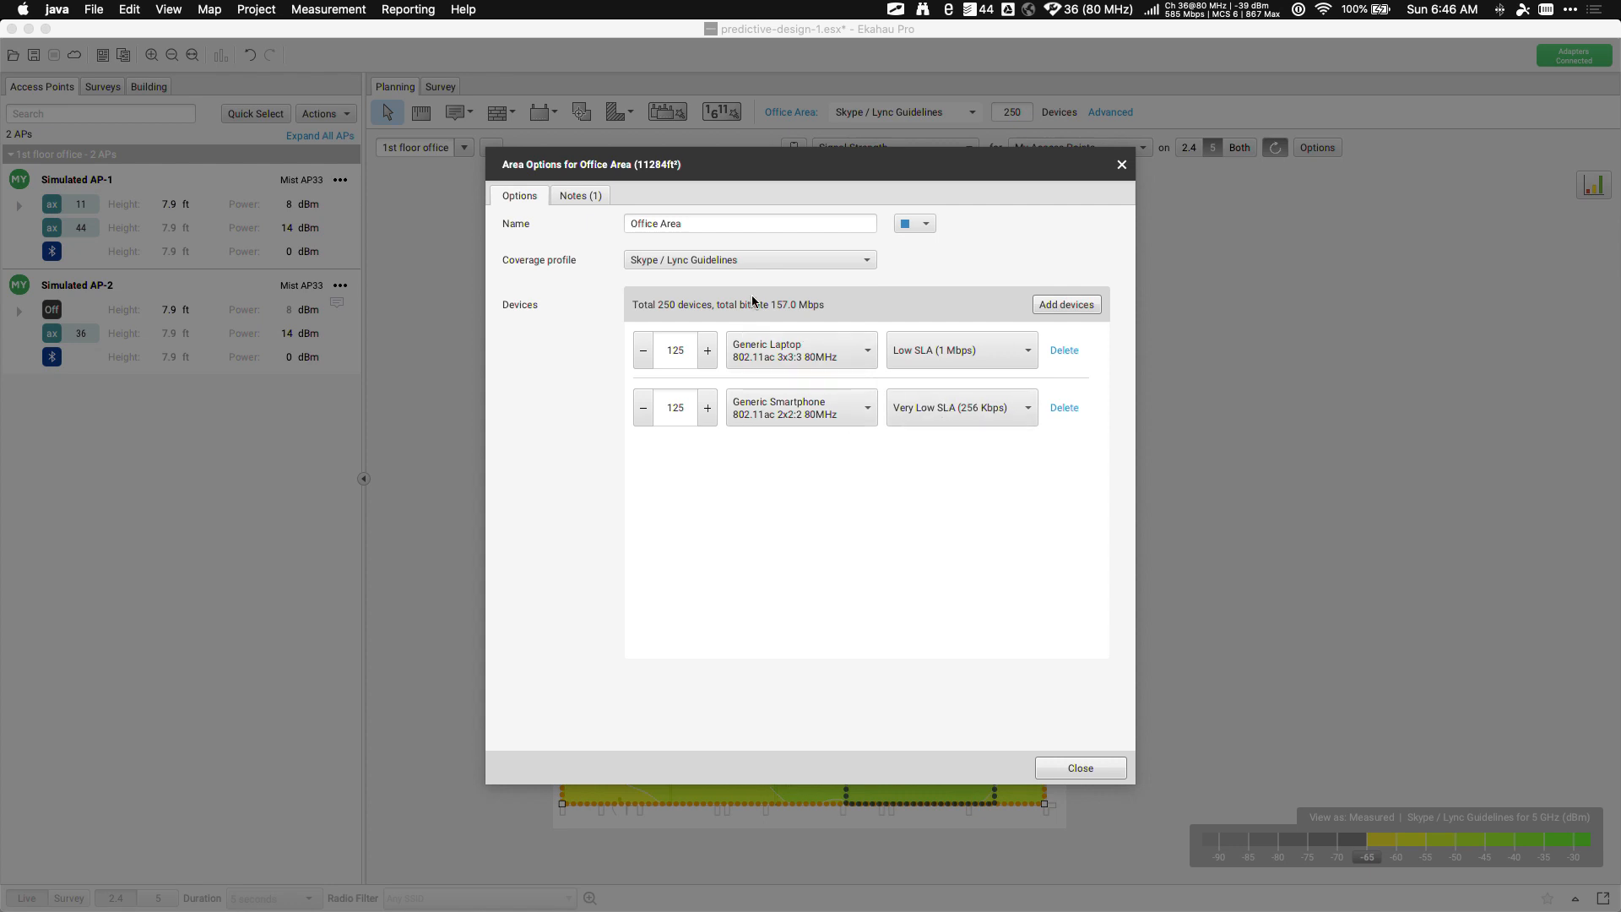
Switch the Office Area coverage profile to CTS Best Practices and close the options
click(701, 260)
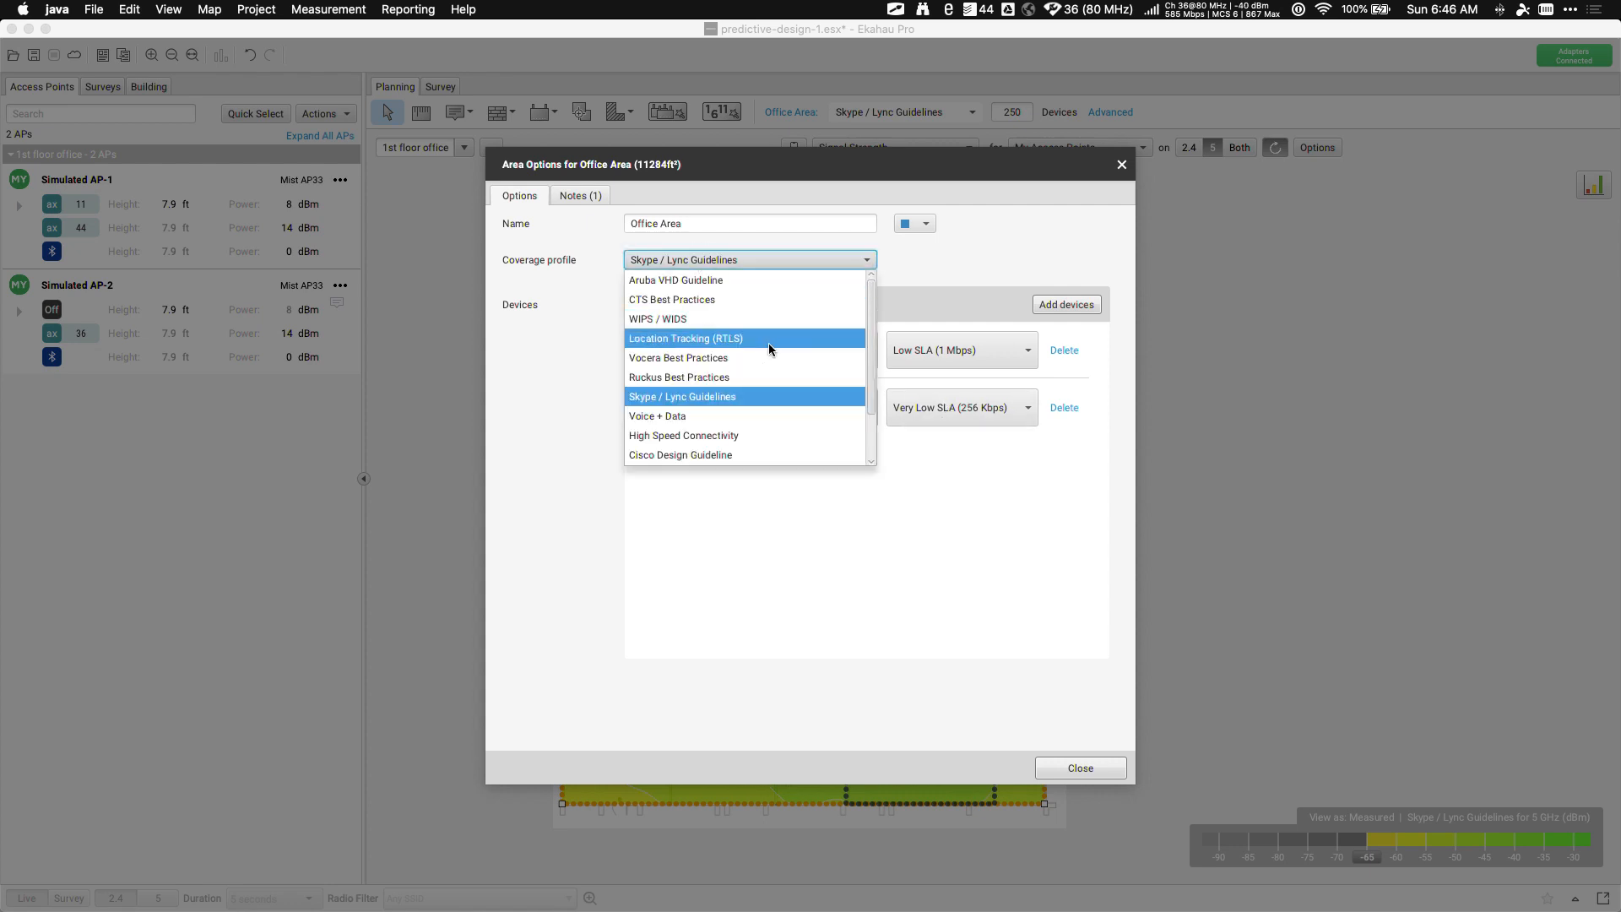
click(734, 300)
click(1079, 769)
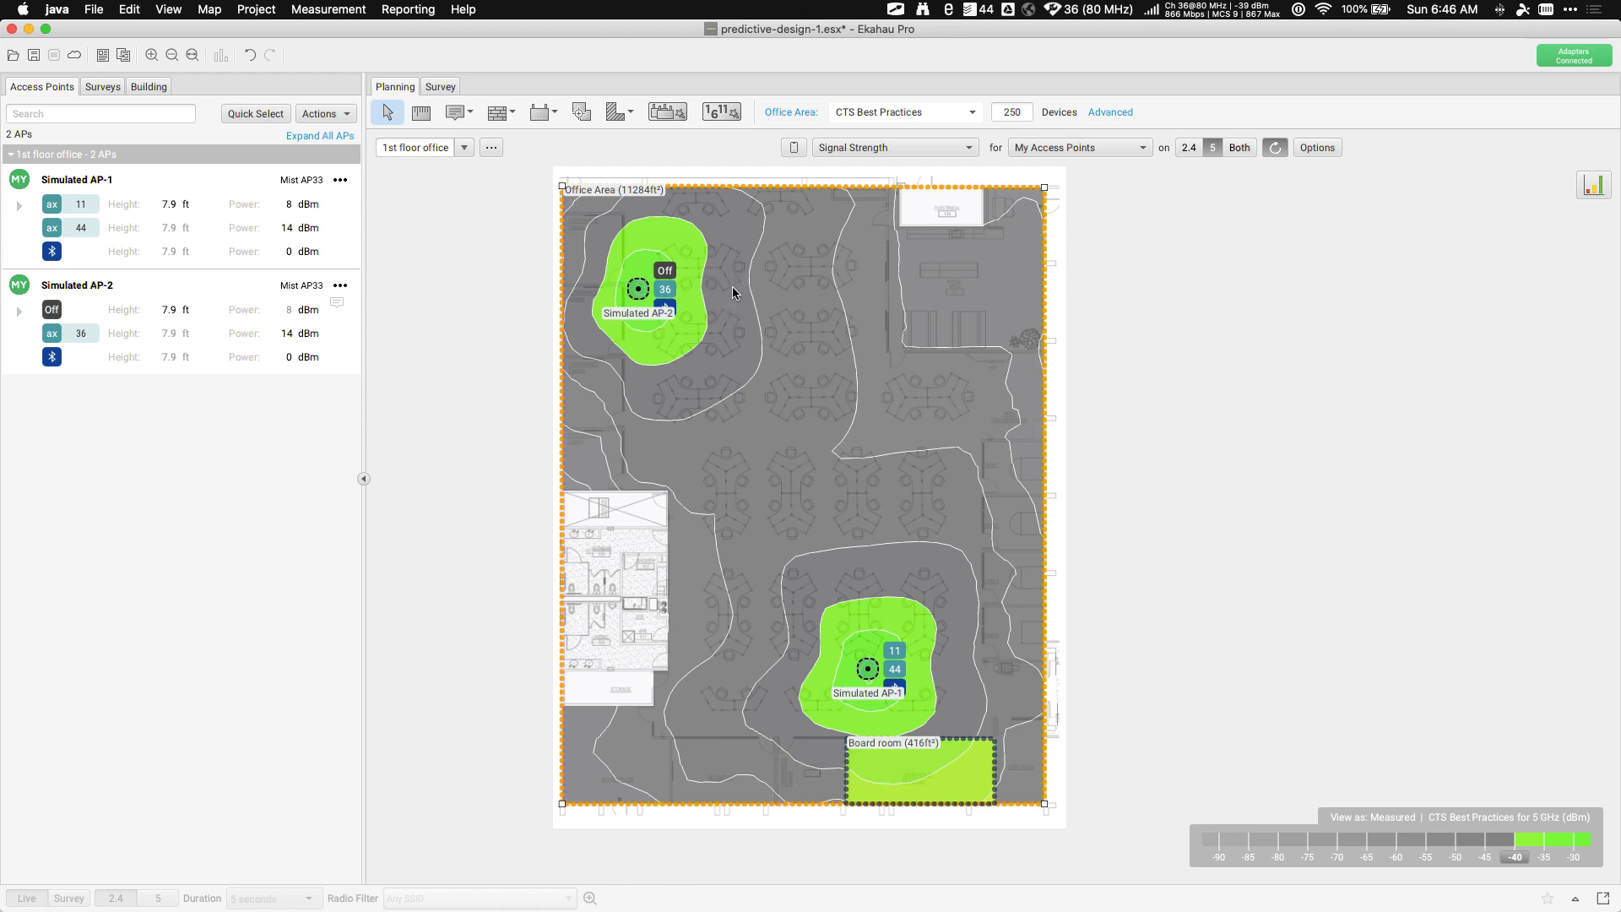
Lower the legend's signal strength threshold to -65 dBm across the floor
mouse_move(732, 287)
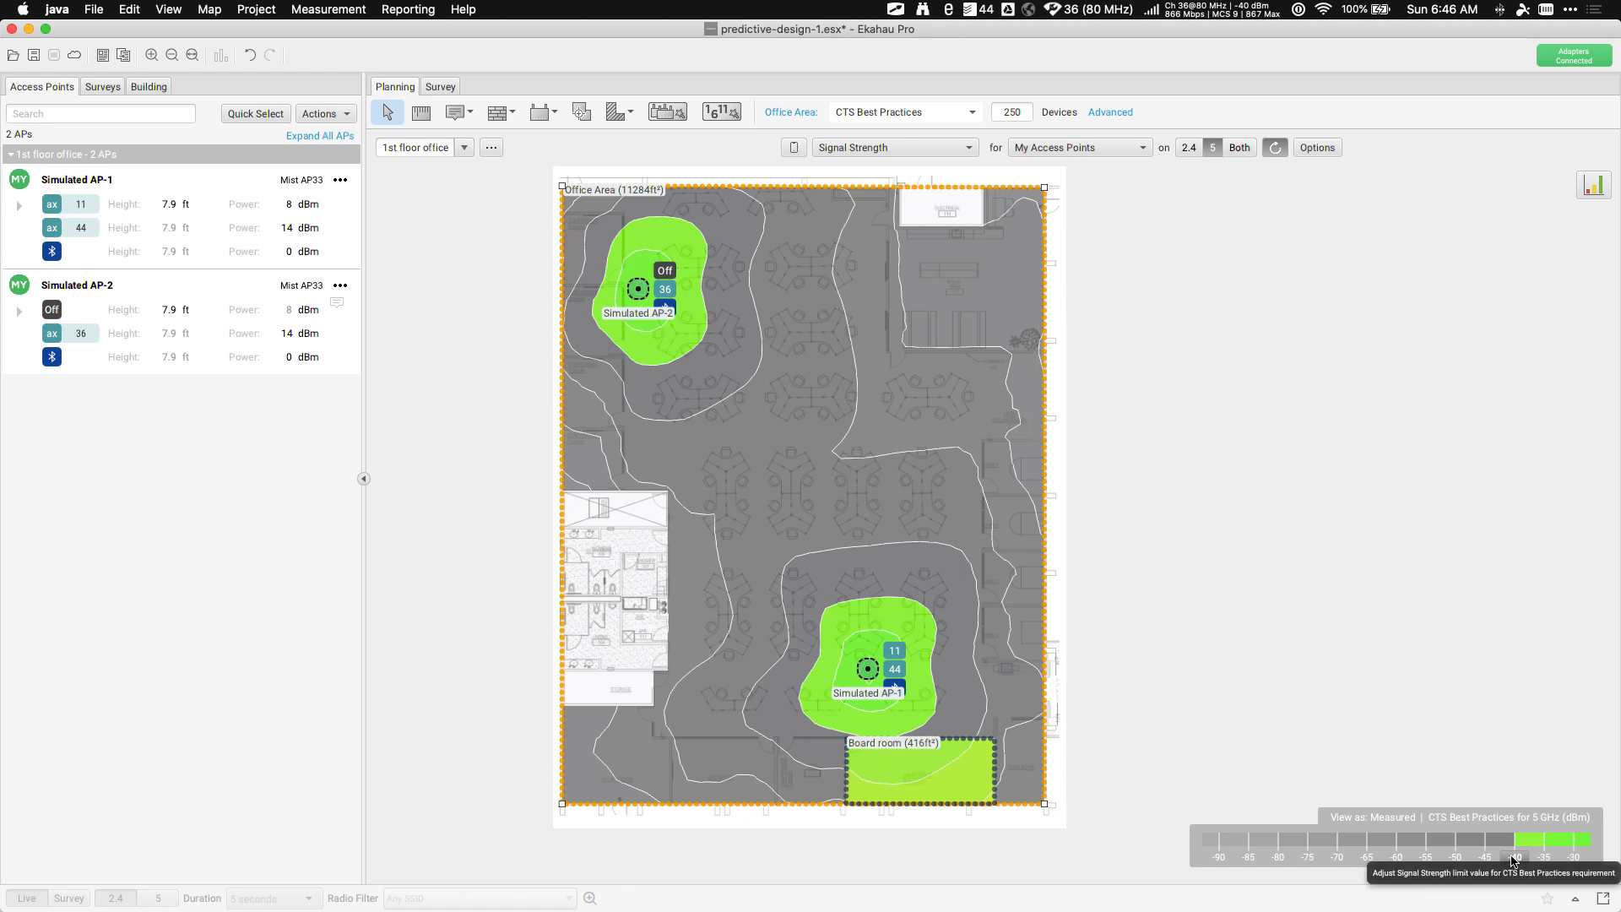
drag(1511, 854, 1365, 861)
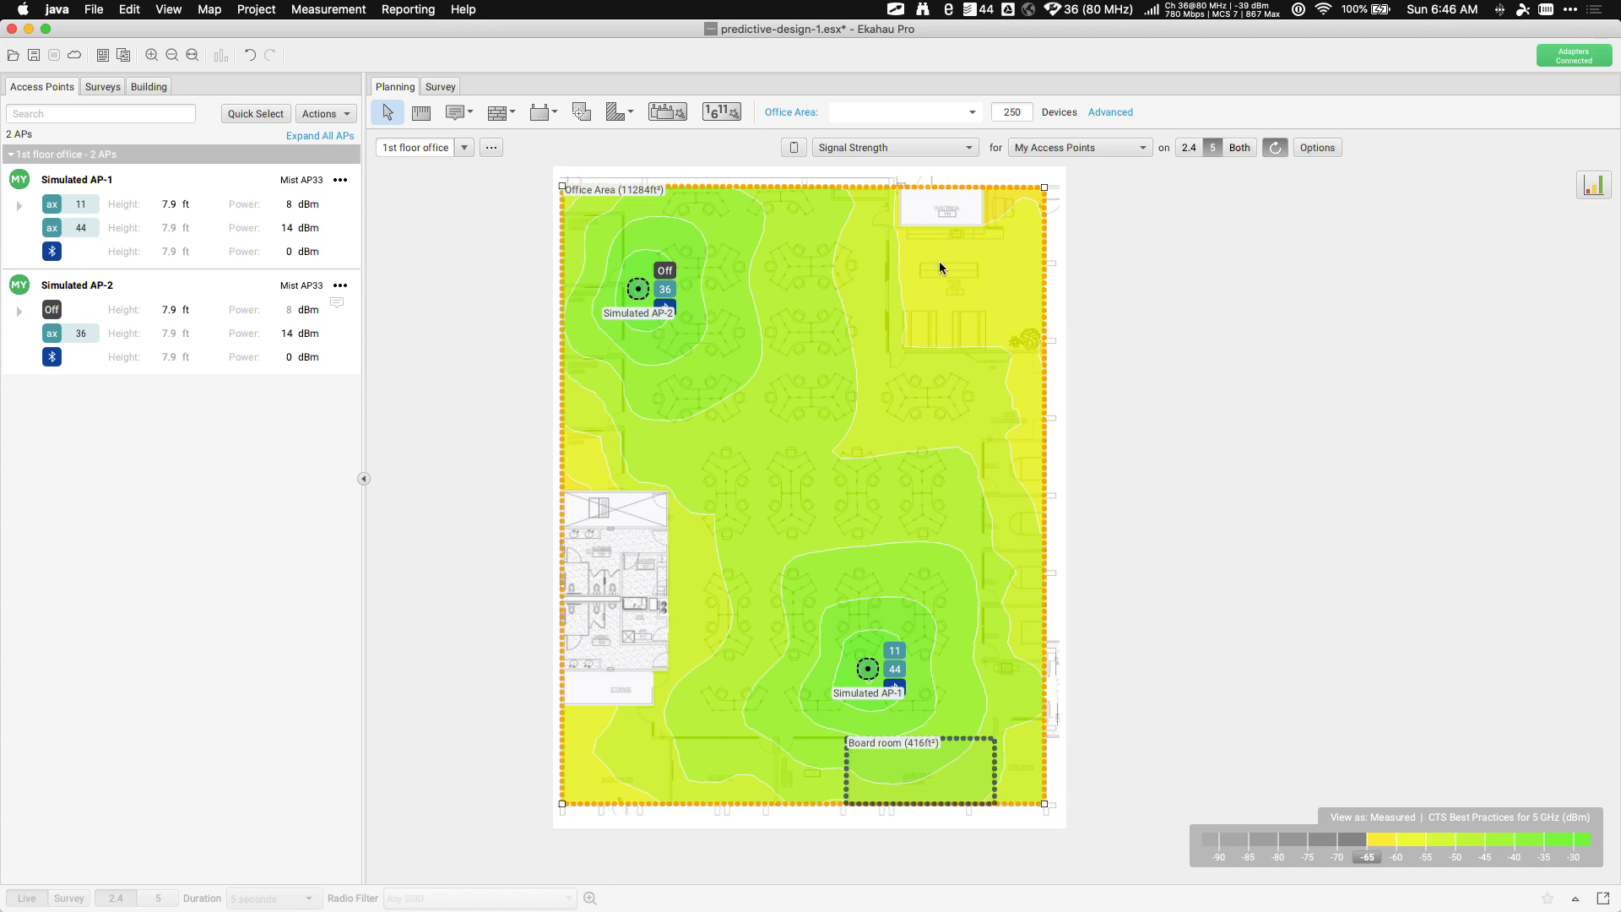
Draw requirement Area-1, a 590 ft² polygon along the right edge
click(633, 119)
click(627, 139)
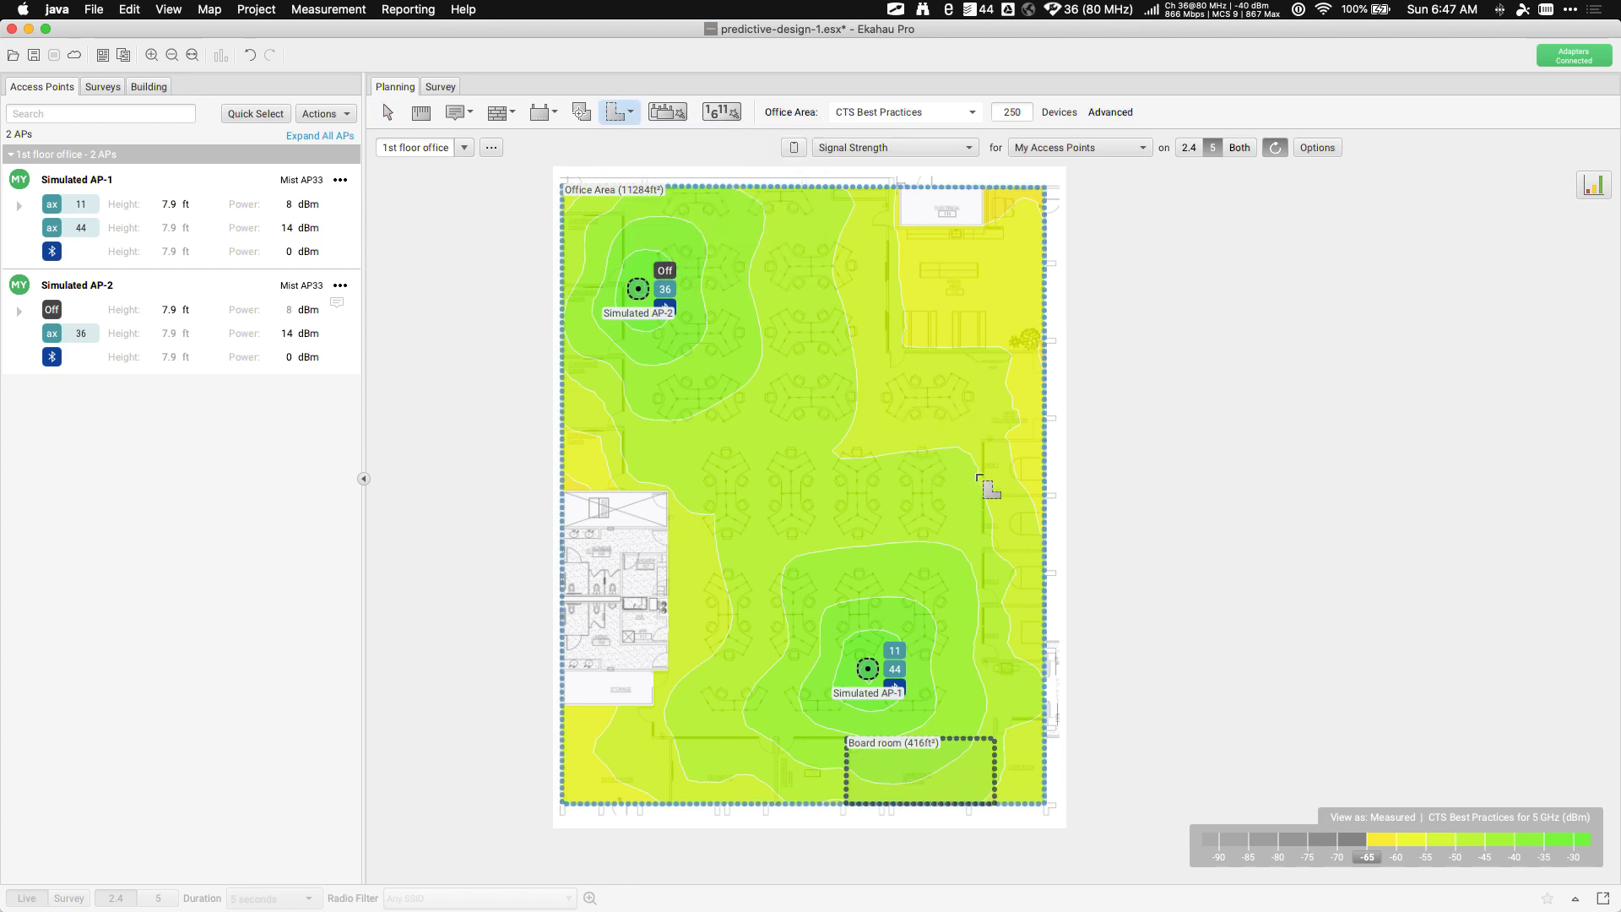
click(979, 439)
click(1045, 505)
click(1045, 440)
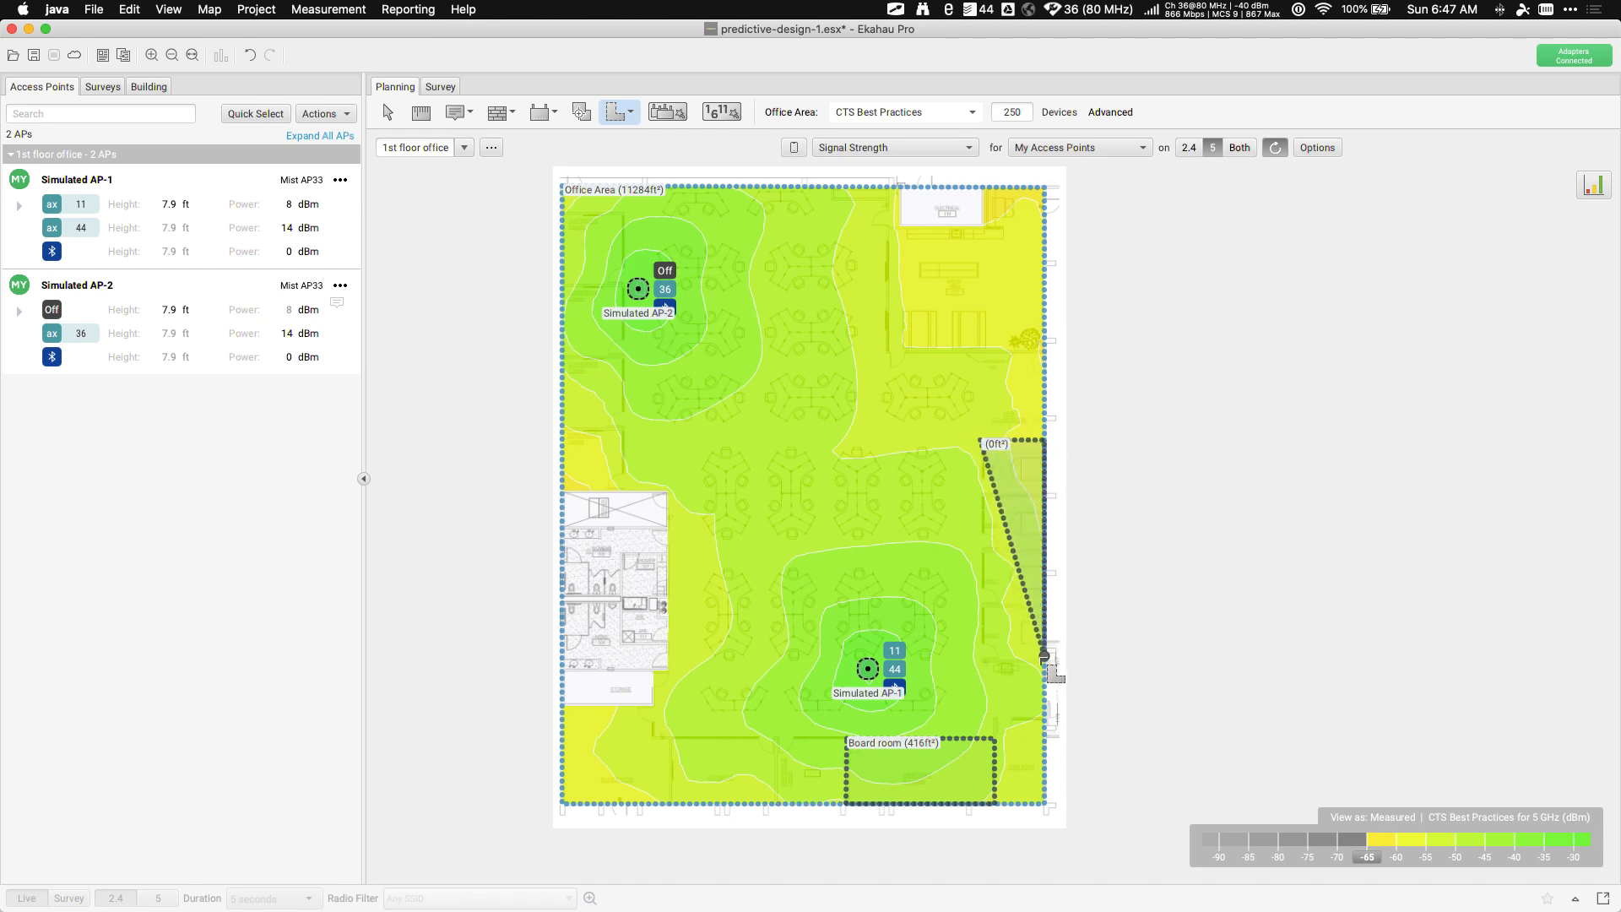
click(1045, 659)
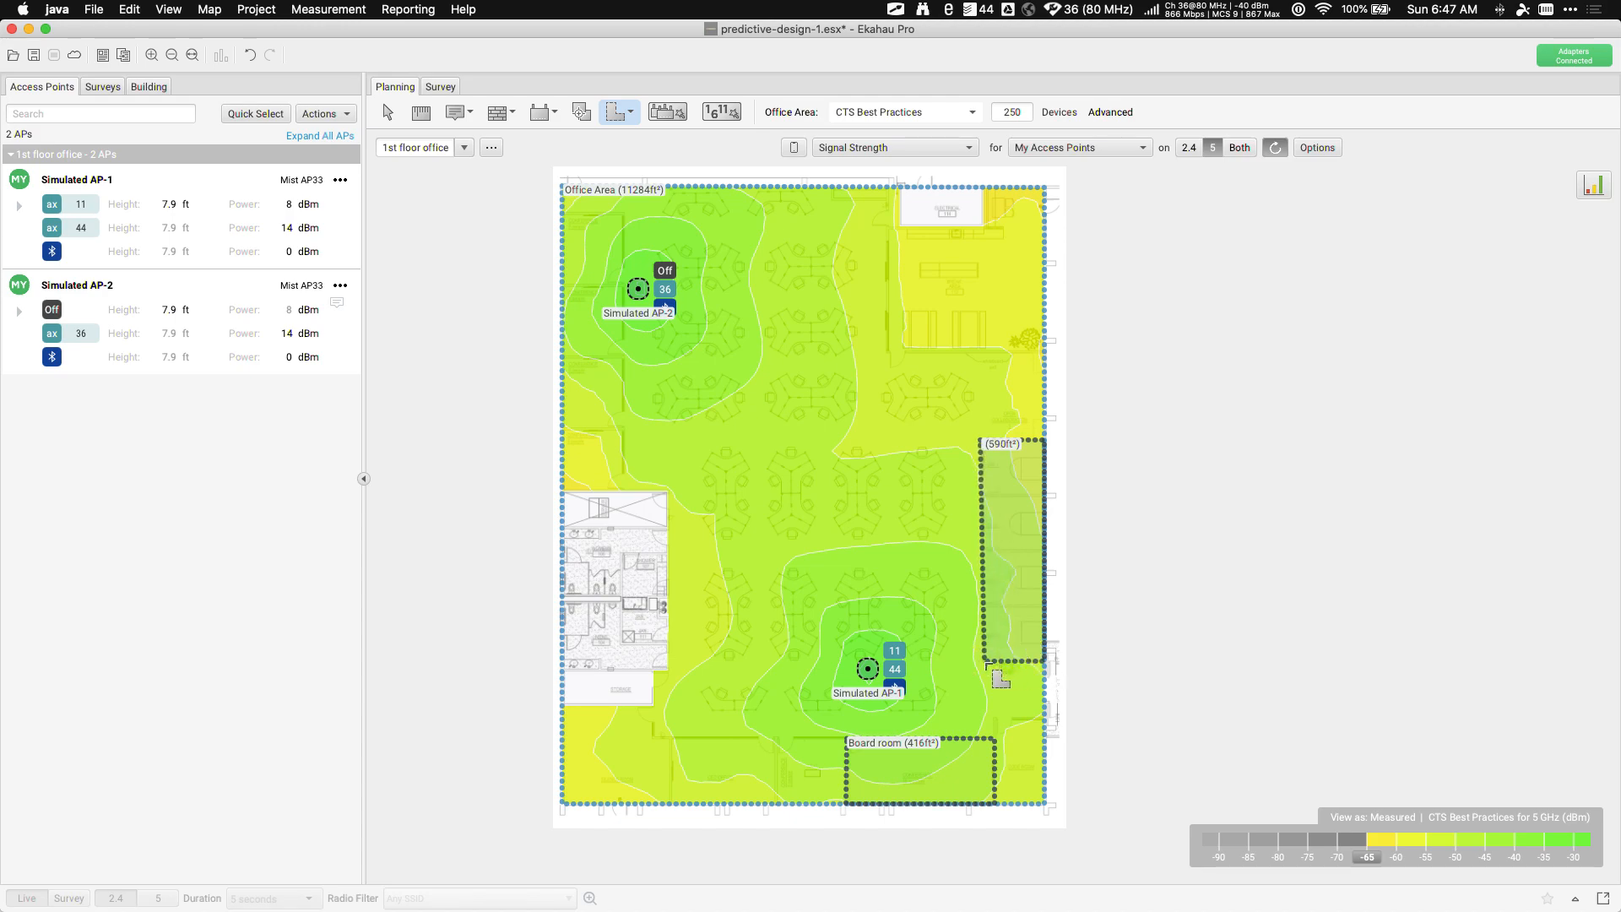
click(986, 662)
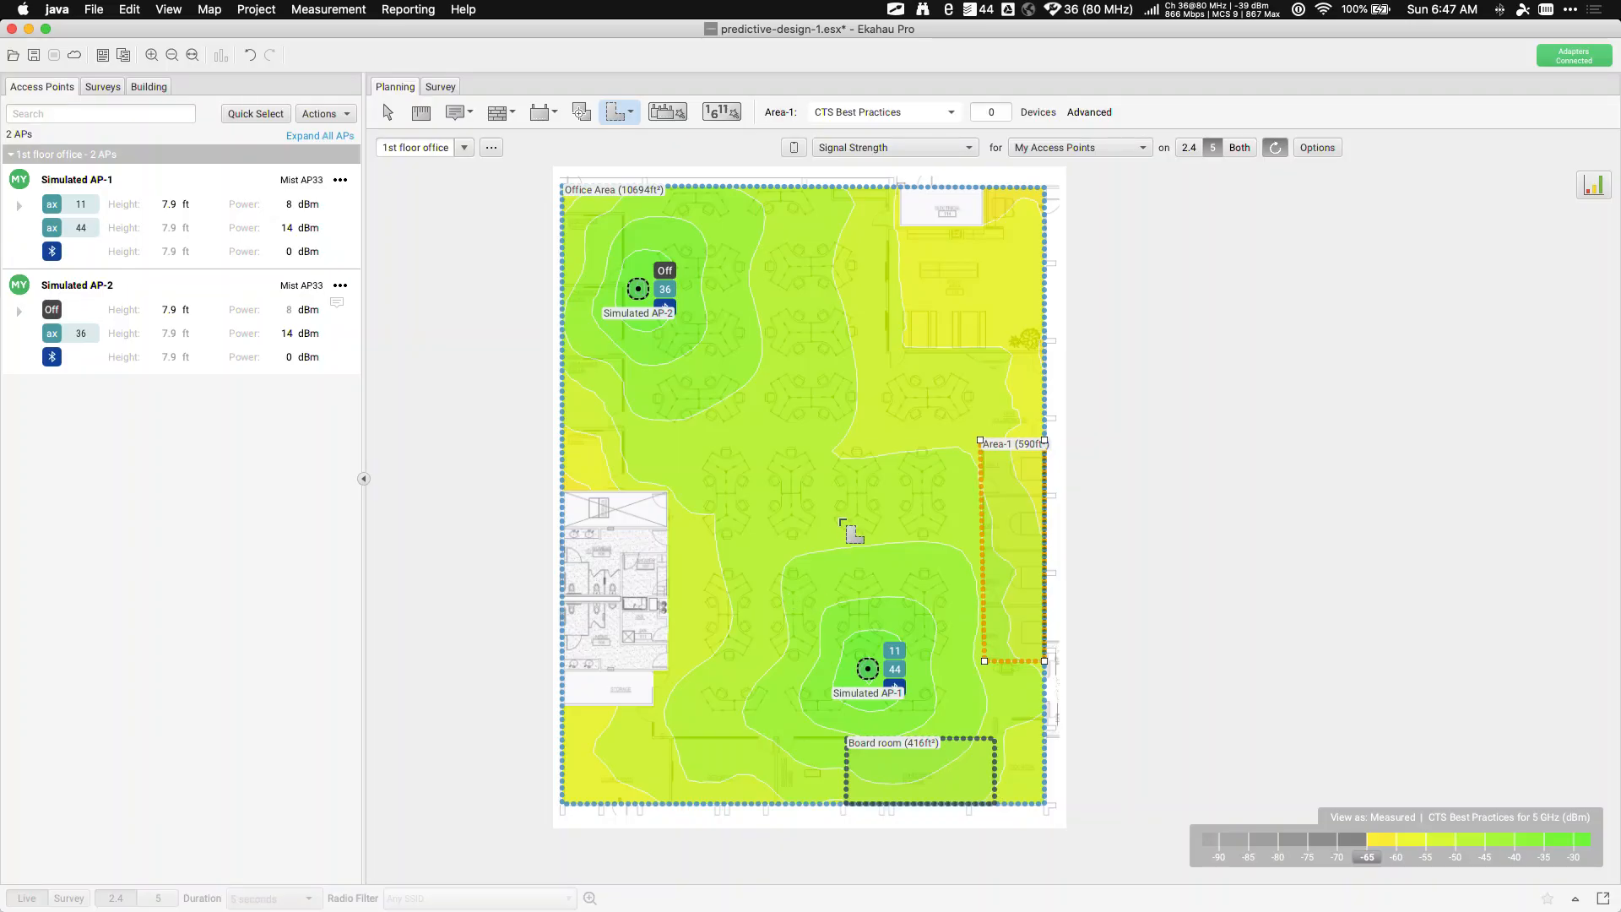
Outline the 934 ft² Area-2 mid-floor and return to the Select tool
click(631, 436)
click(626, 428)
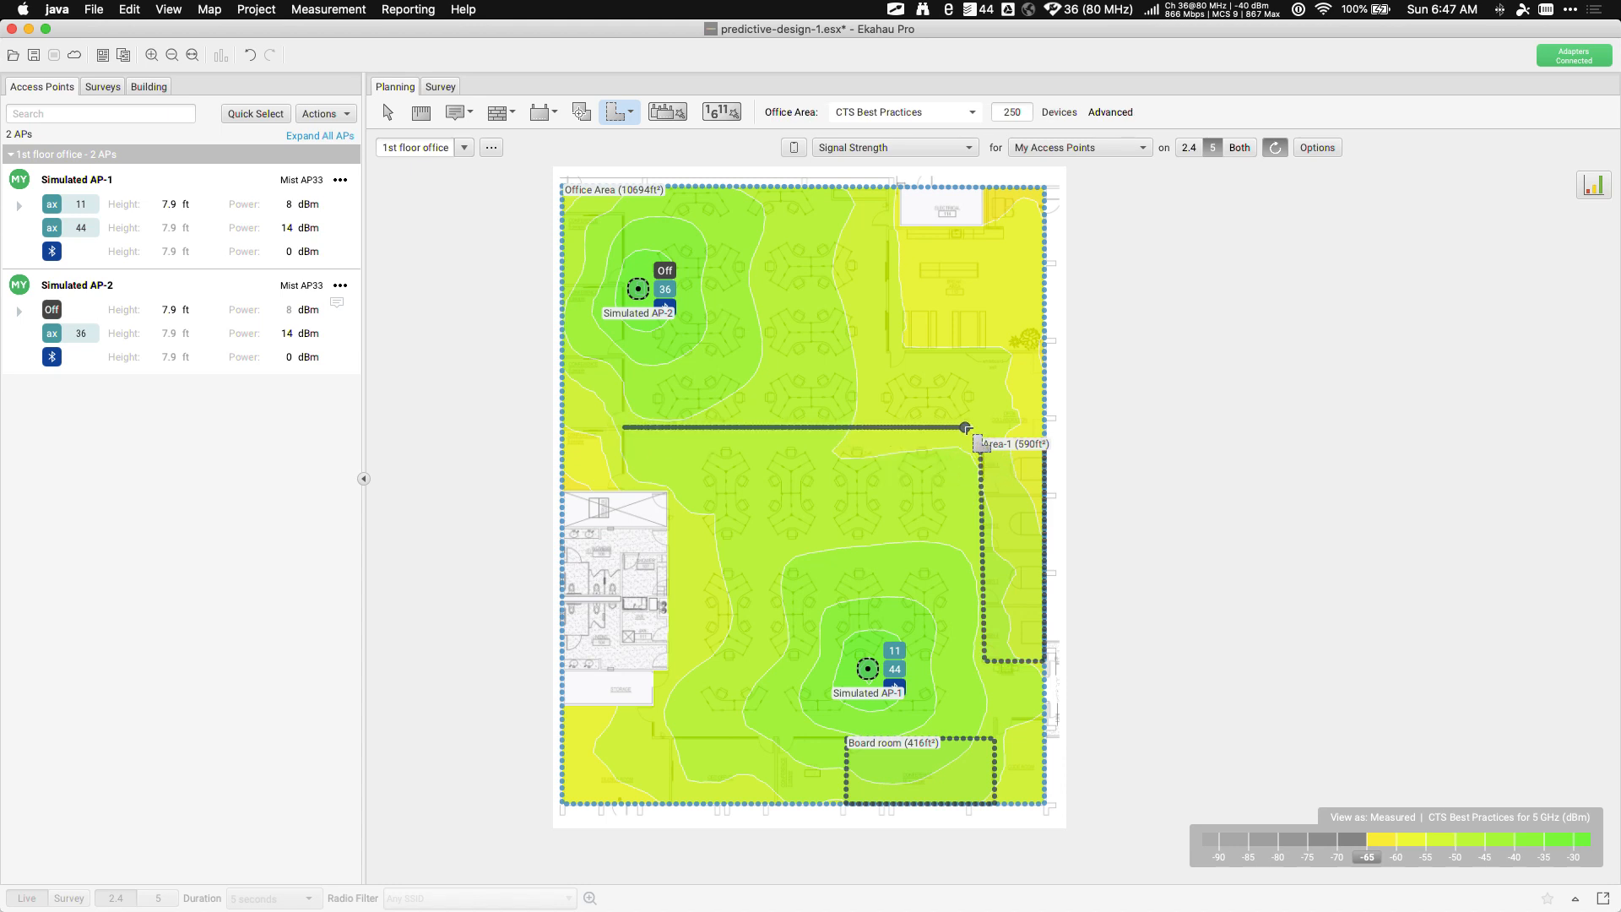
click(966, 428)
click(965, 555)
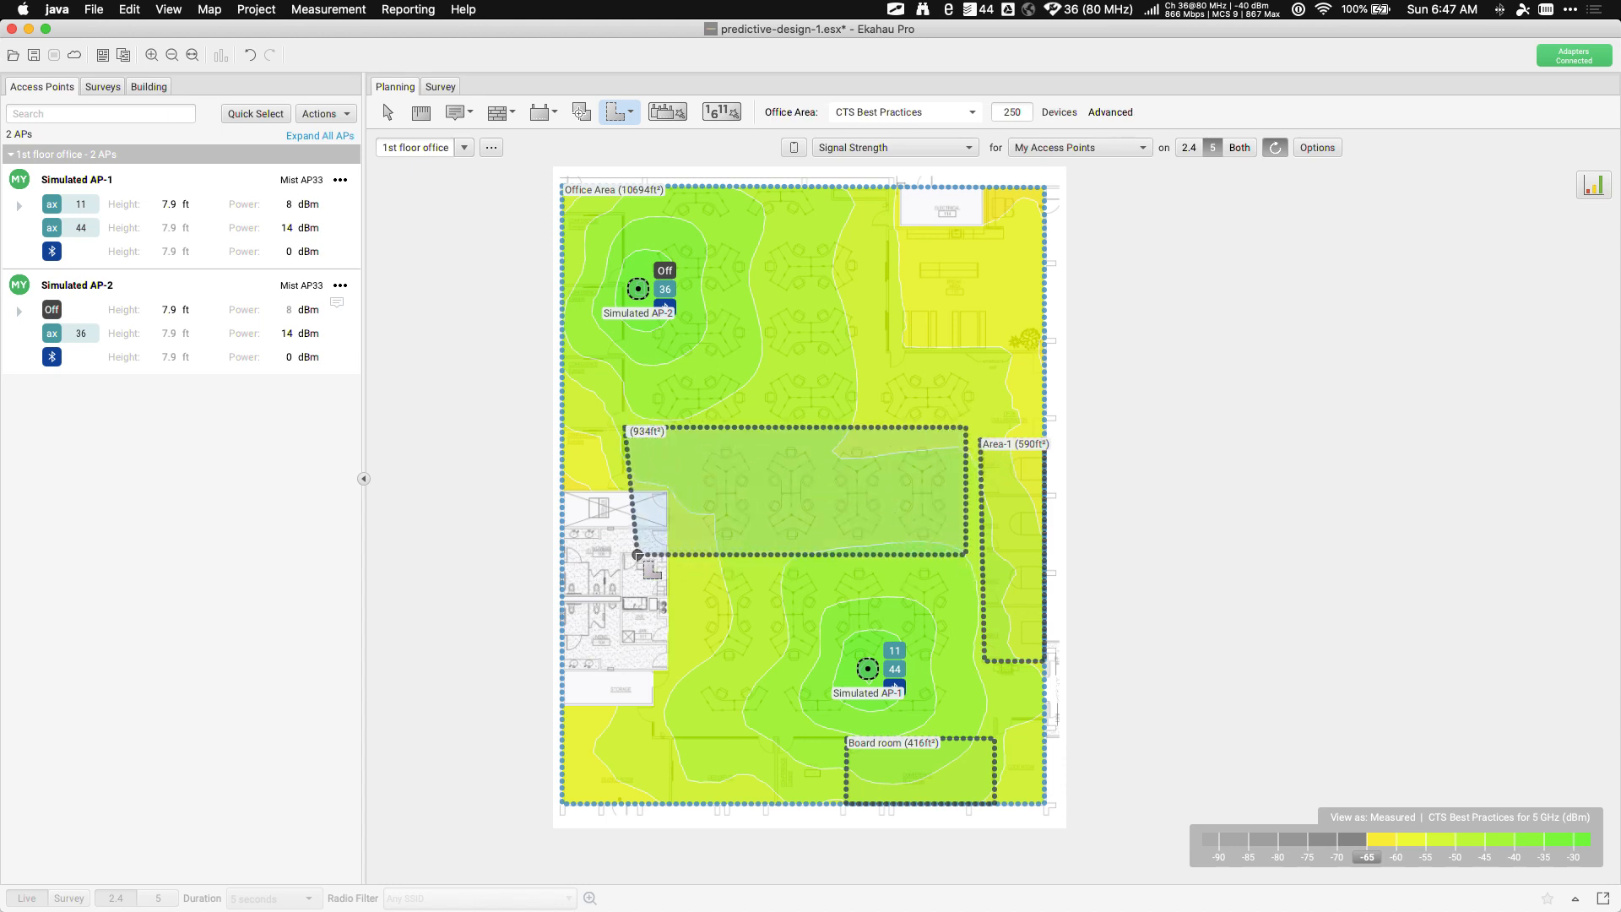
click(625, 555)
double_click(625, 555)
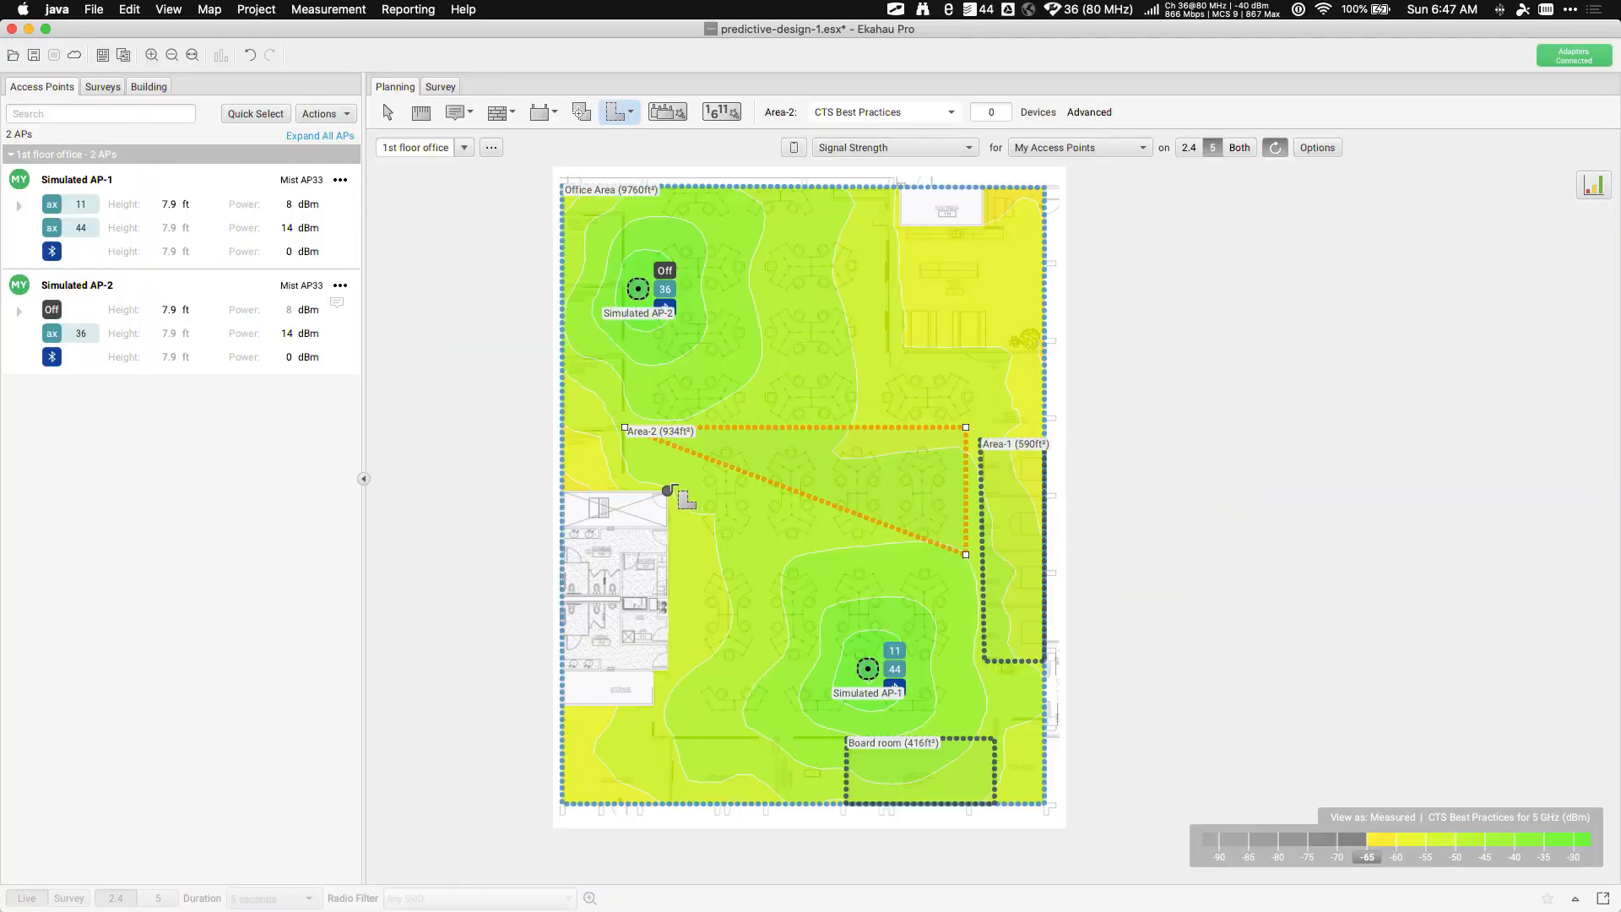
click(387, 113)
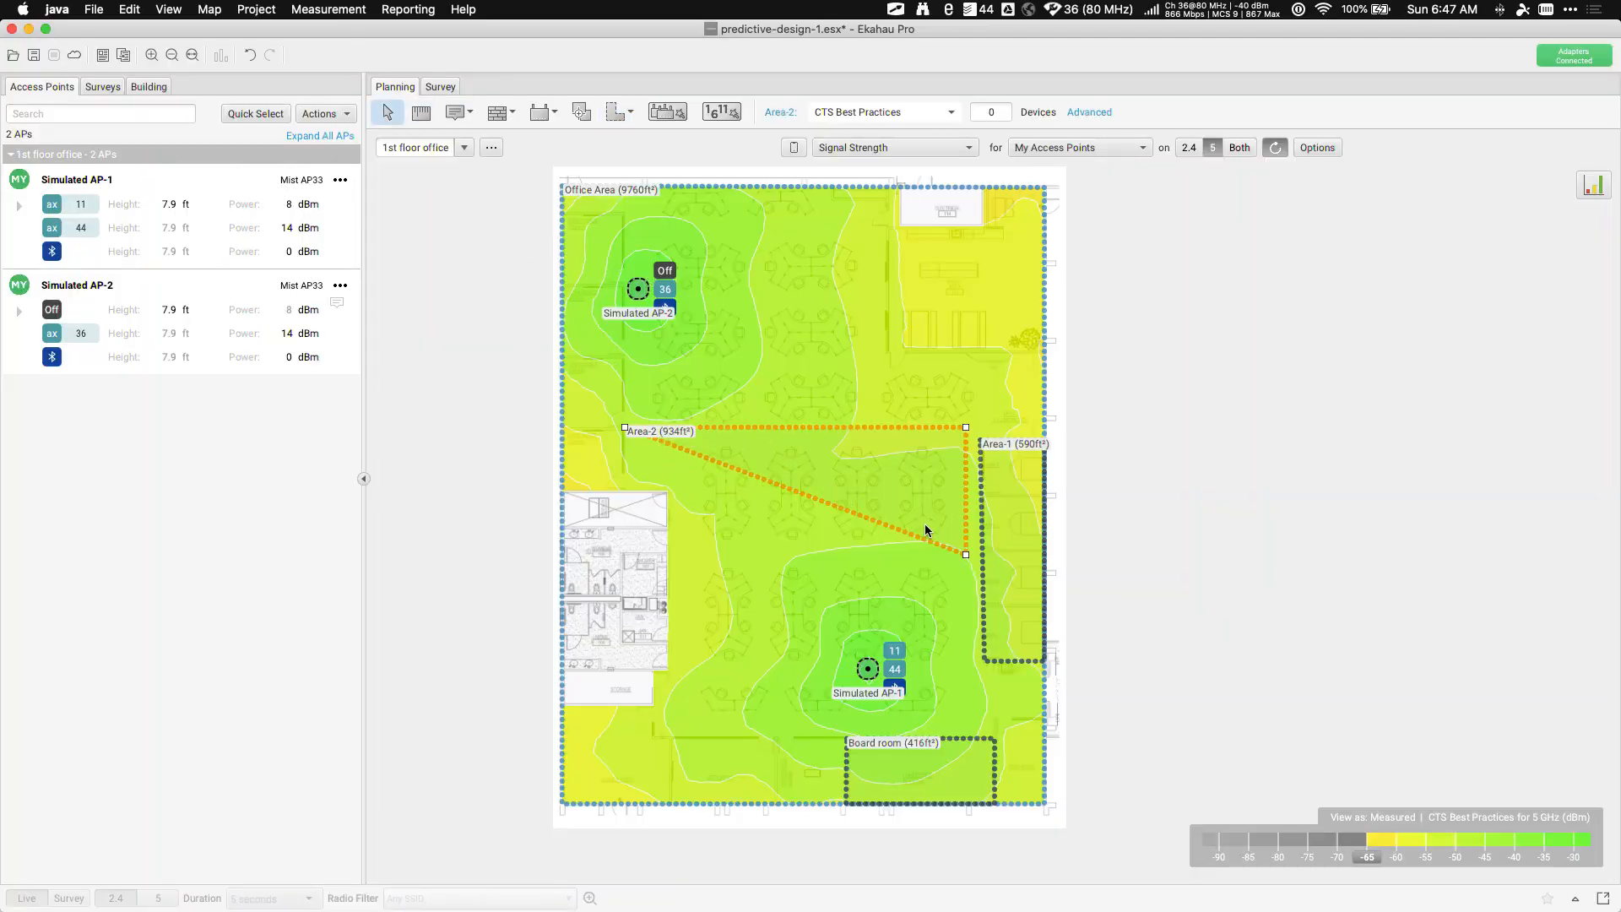
Add 150 Generic Laptop devices at Low SLA (1 Mbps) to Area-2
click(1089, 113)
click(1070, 305)
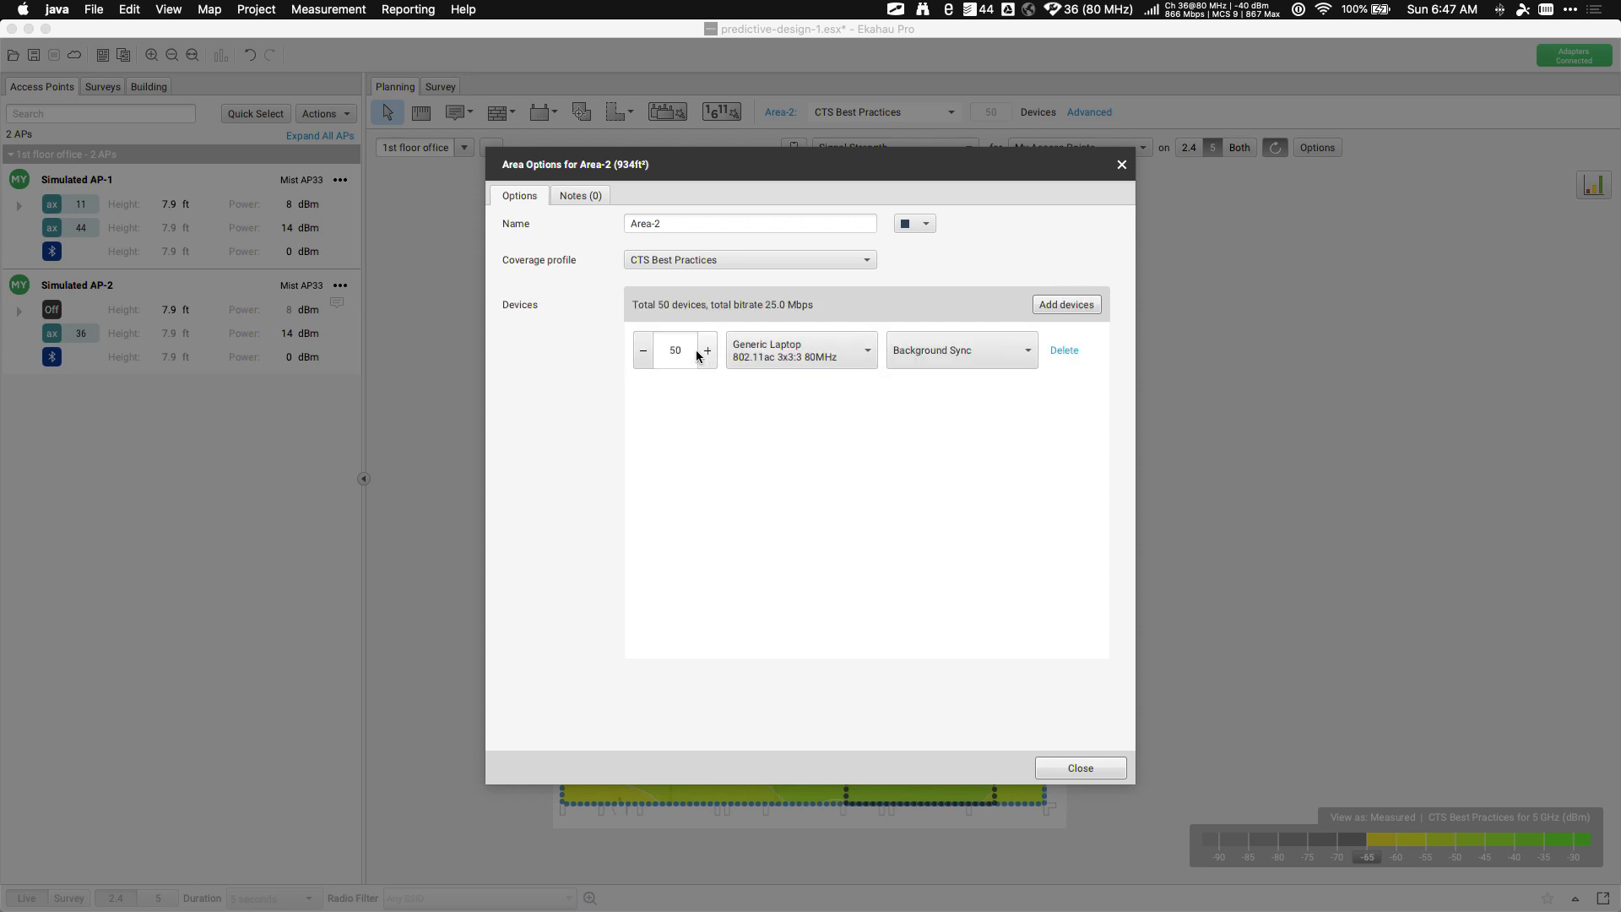
double_click(678, 350)
text(150)
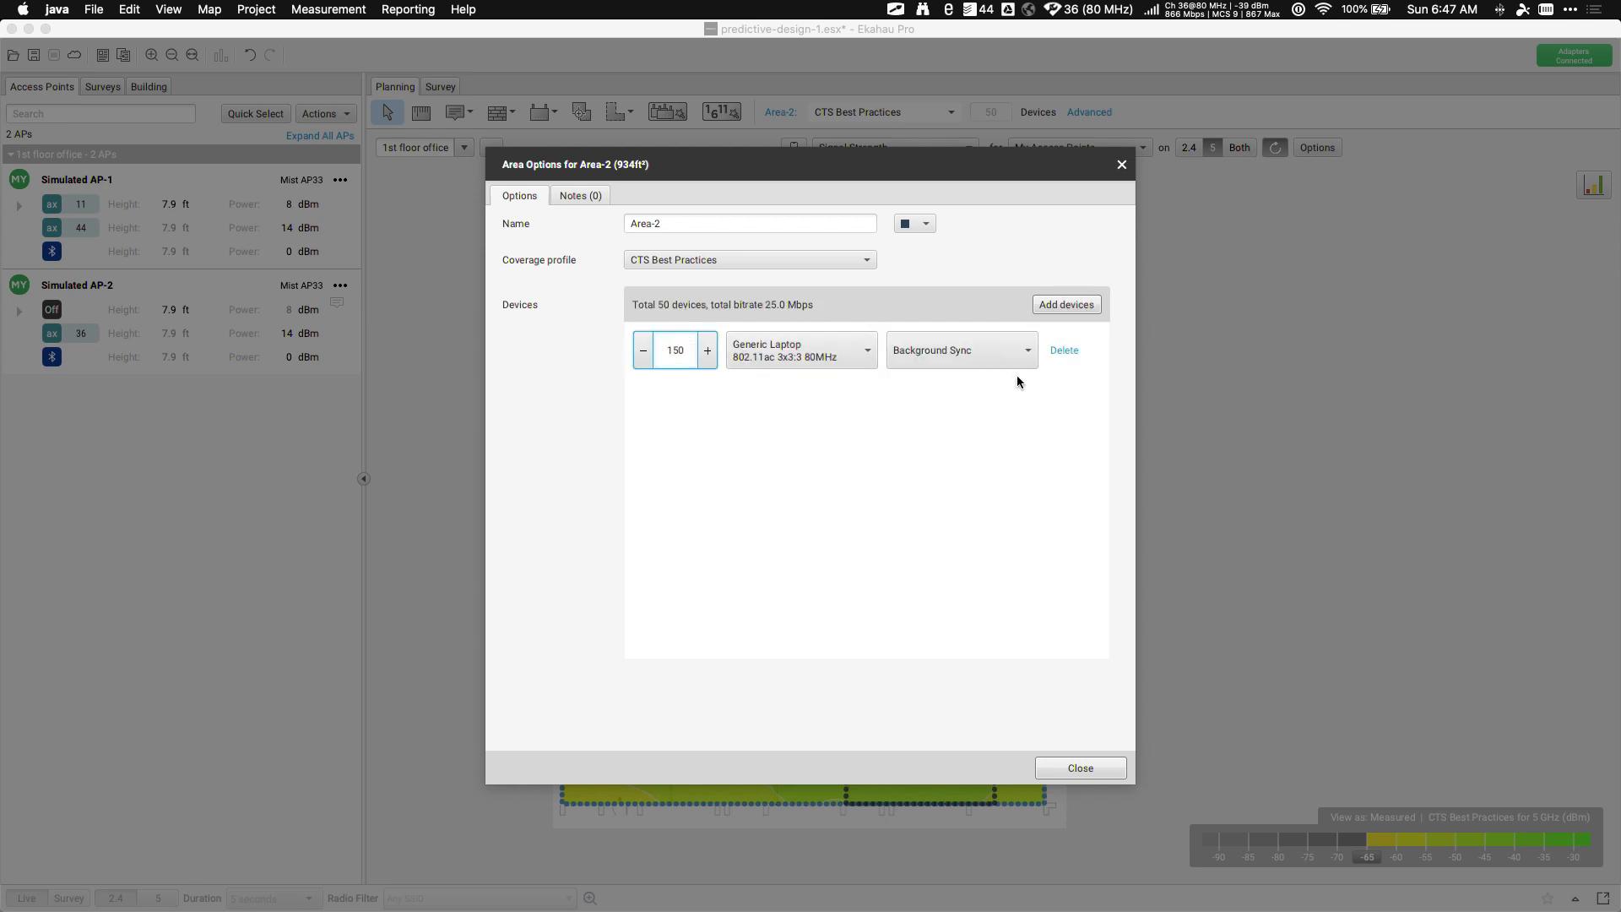
click(1013, 353)
click(933, 497)
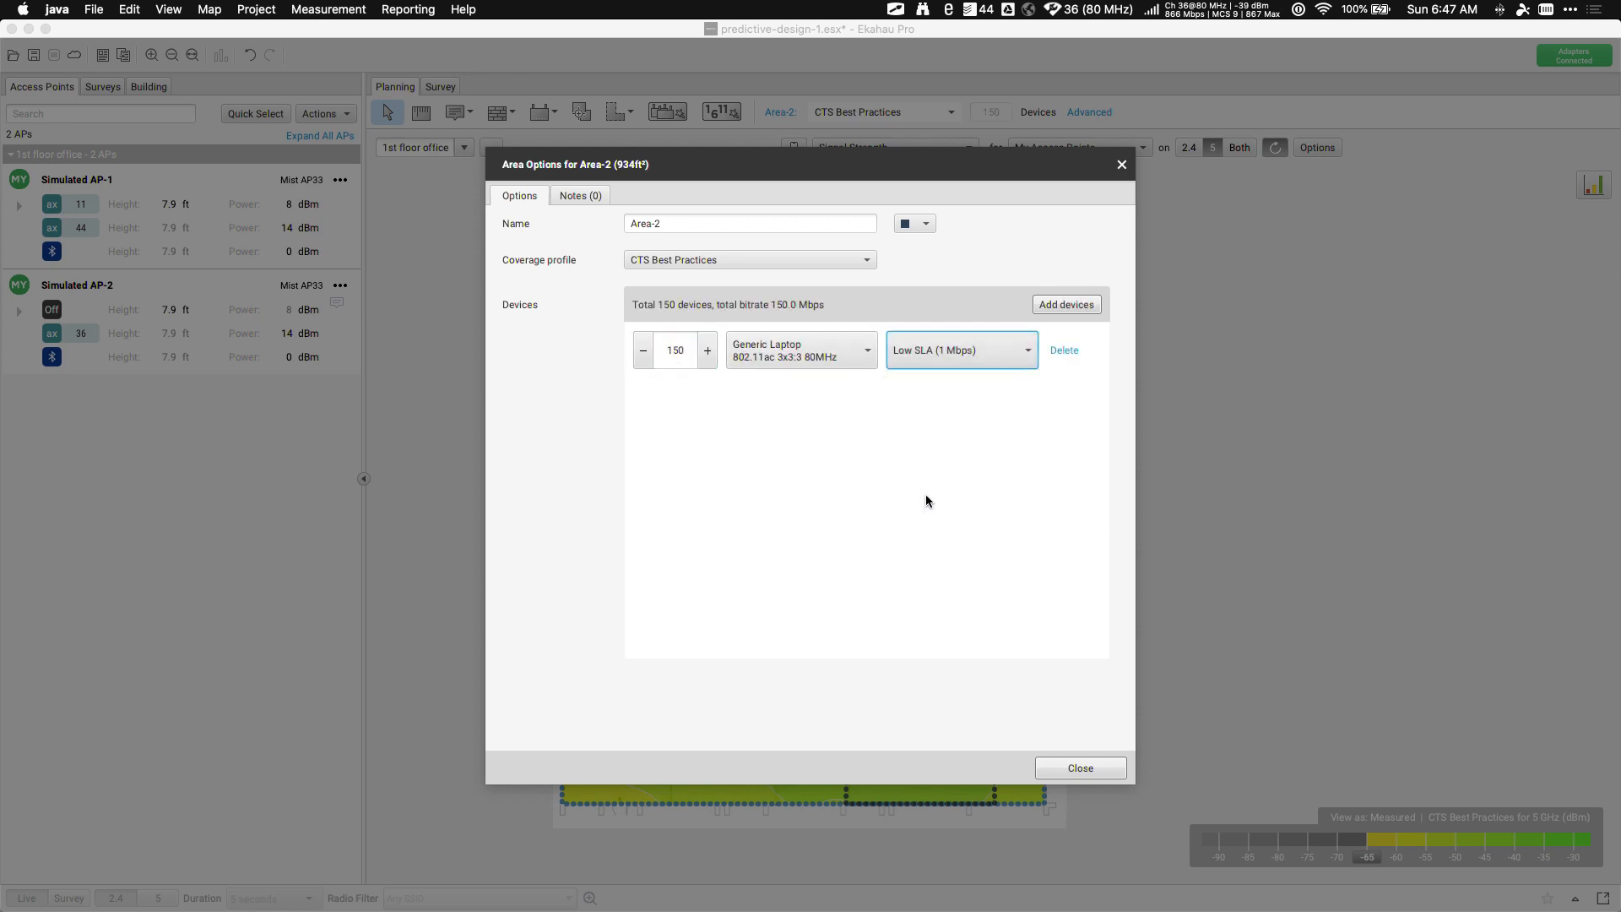
click(1077, 772)
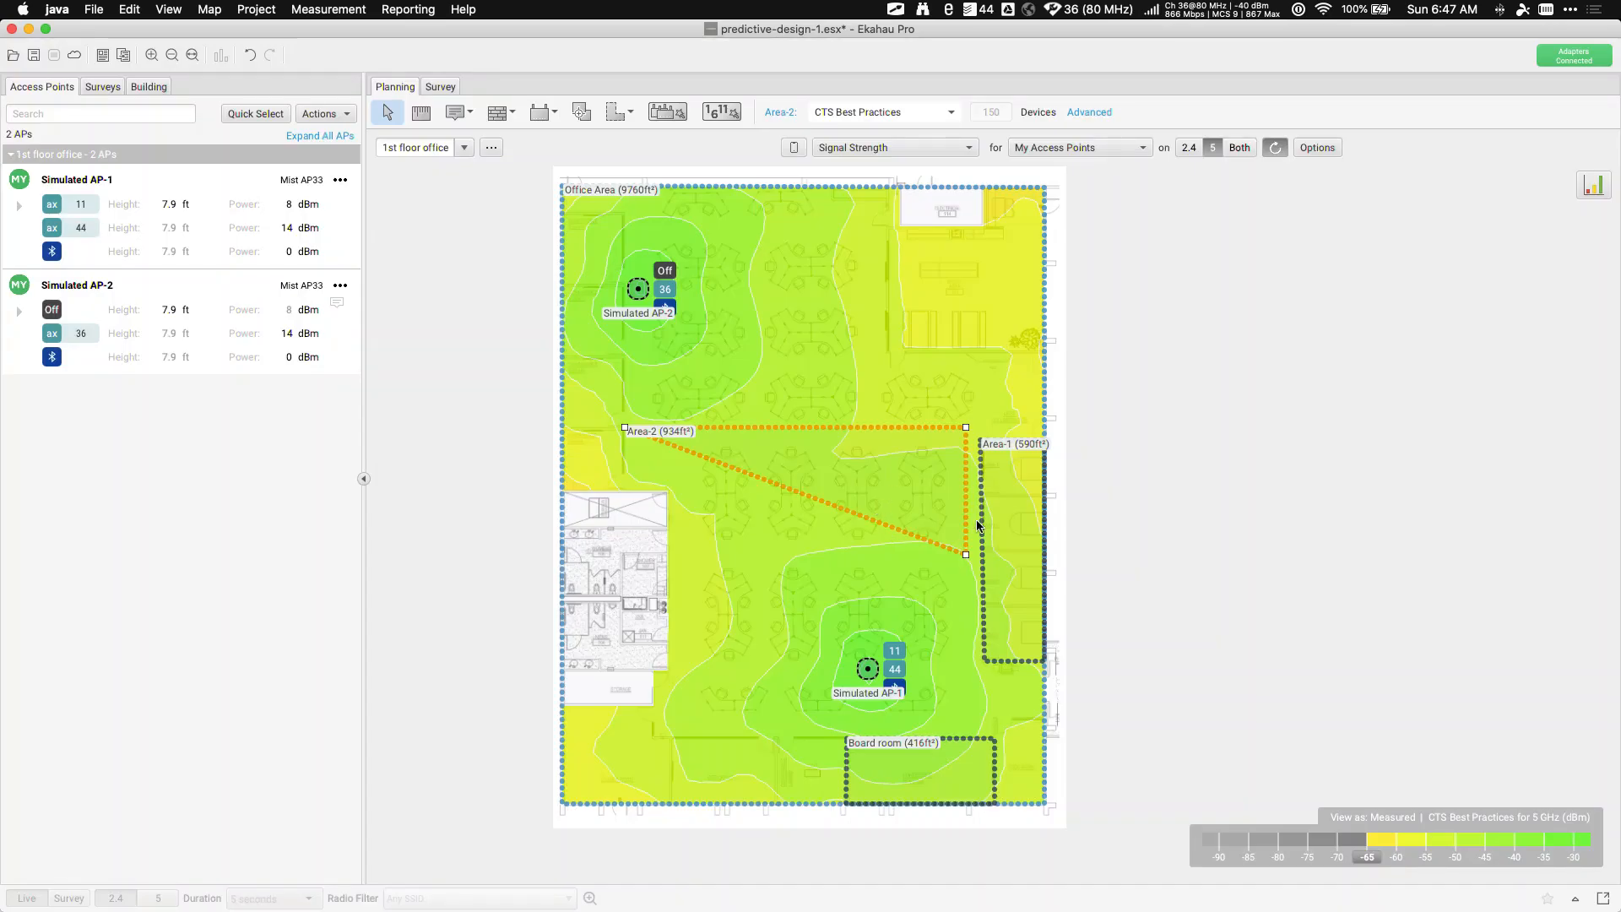
Check Area-1's options: CTS Best Practices, no device capacity requirements
click(981, 525)
click(1097, 116)
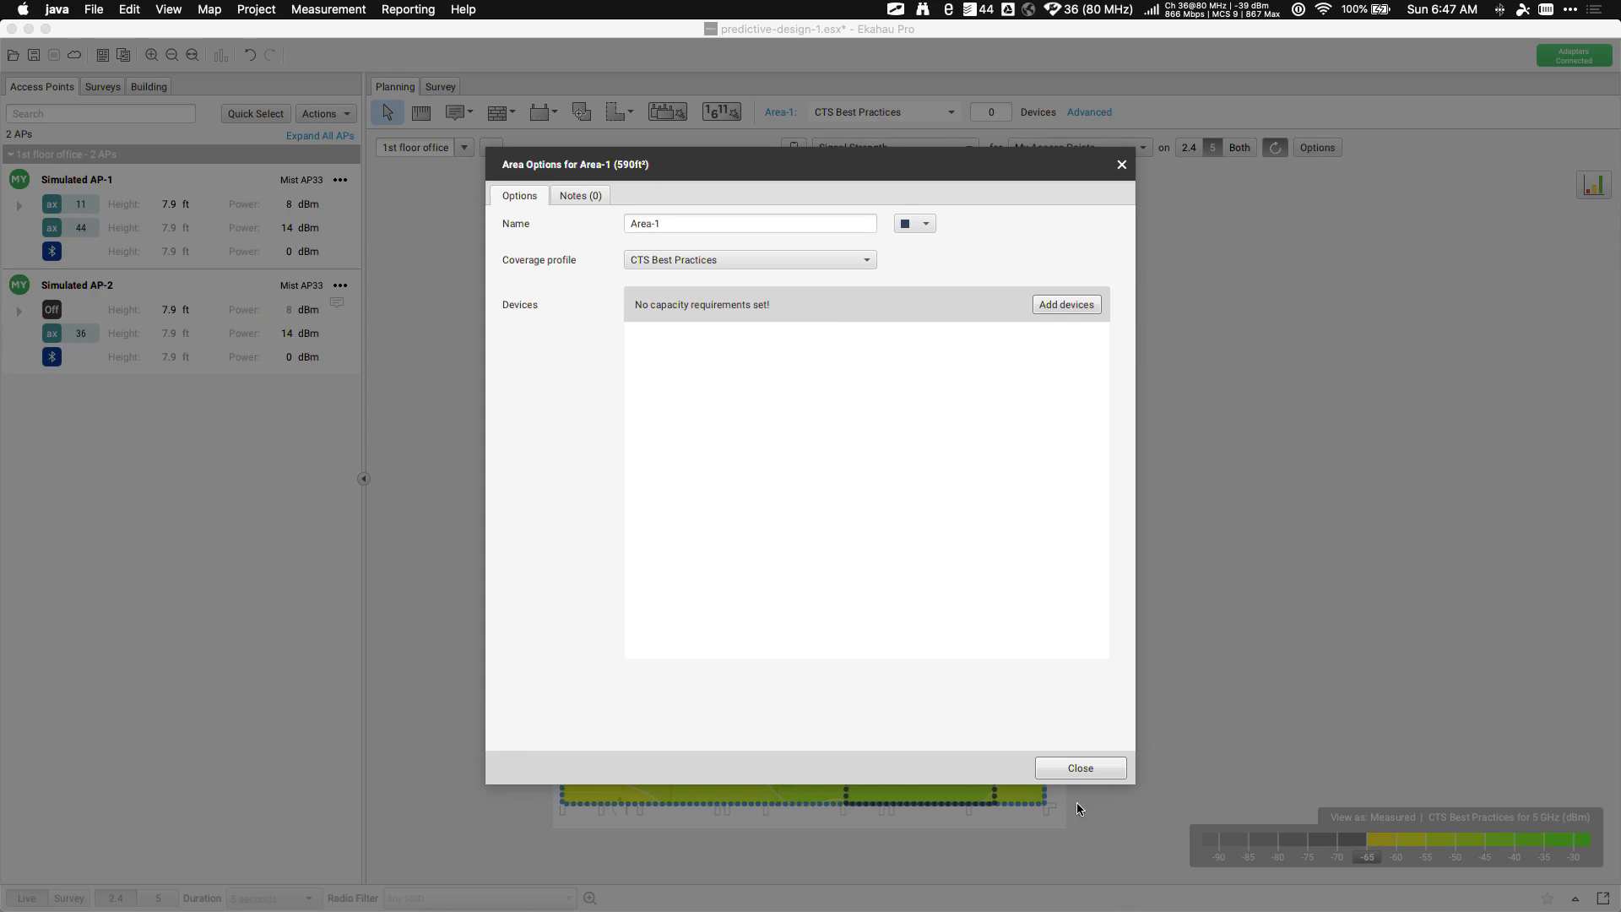
click(1073, 767)
click(799, 316)
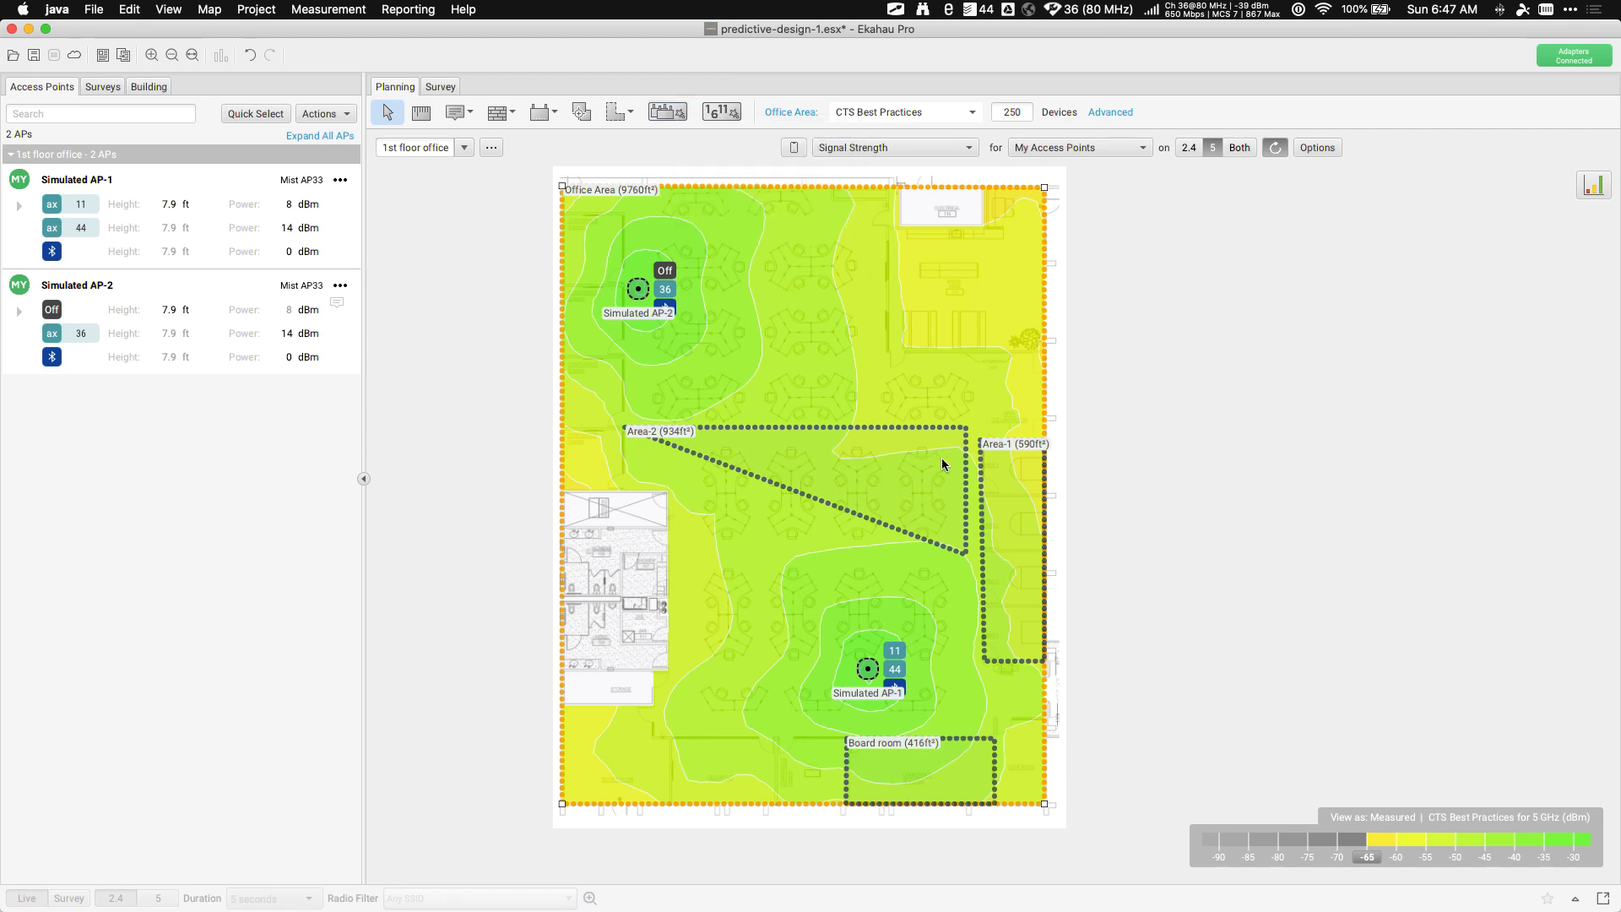
Delete Area-2 and Area-1, restoring the 11284 ft² Office Area
mouse_move(942, 460)
click(856, 480)
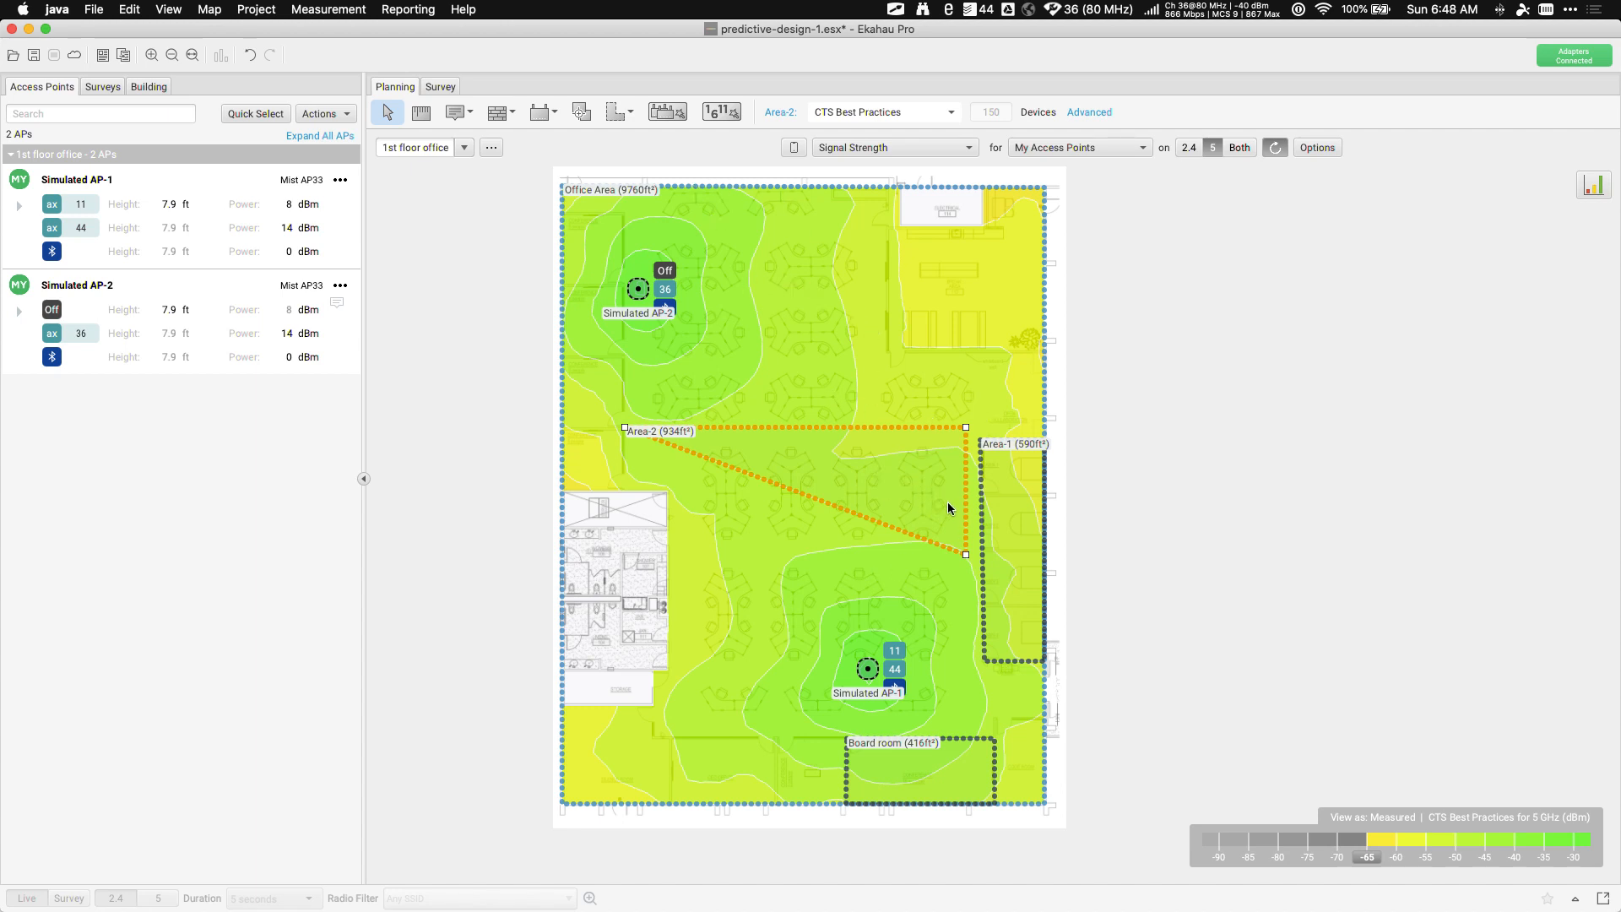
click(1009, 538)
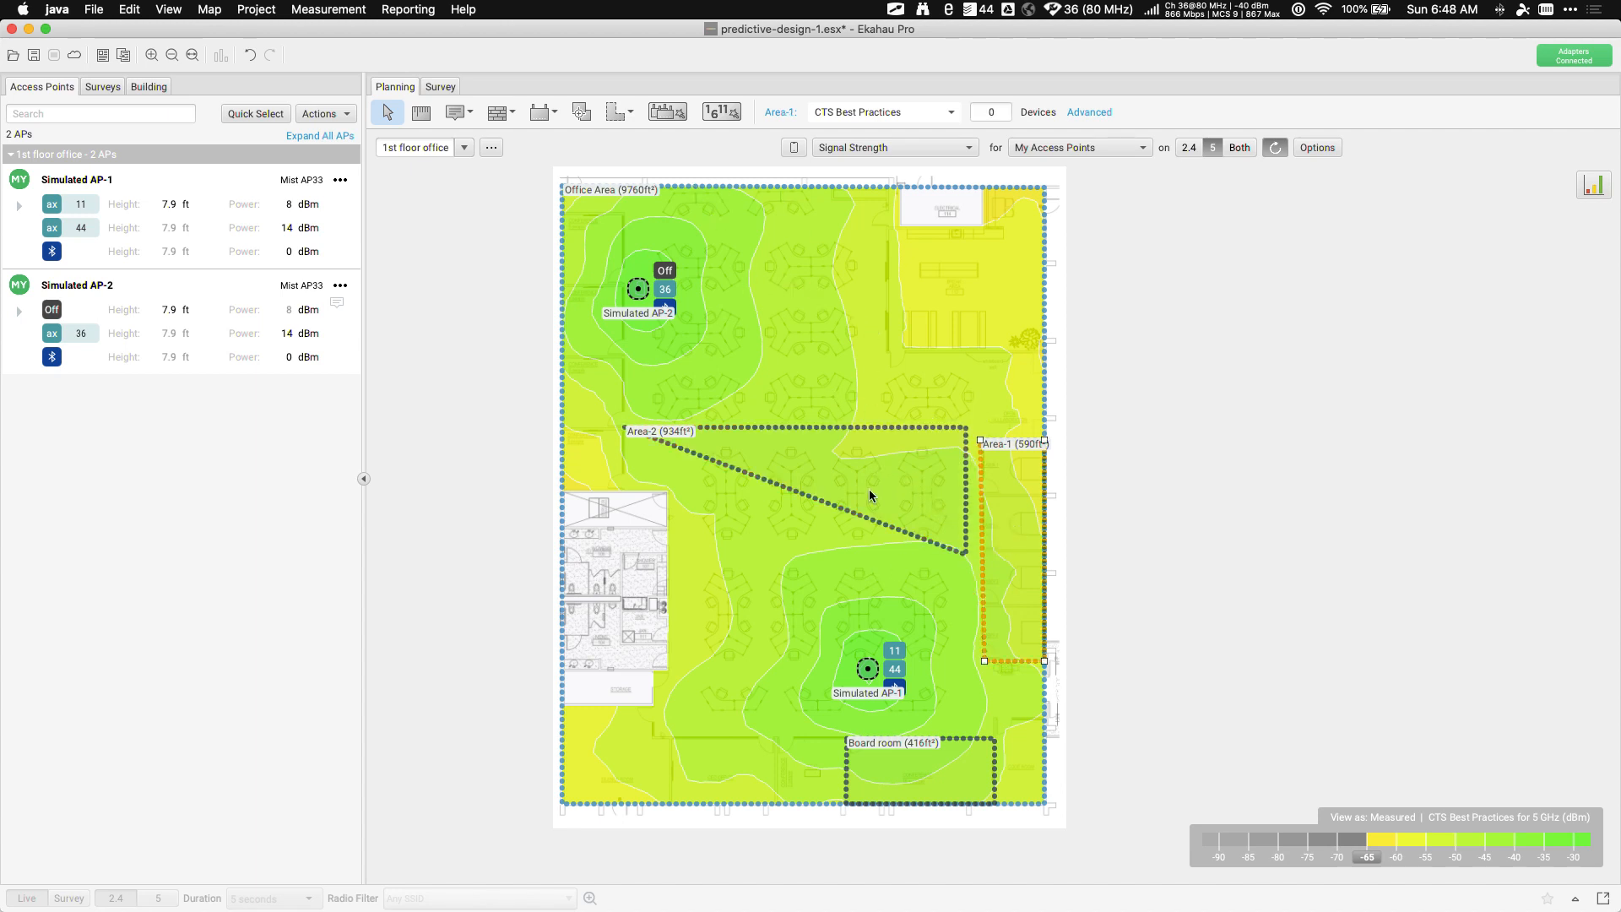
click(846, 246)
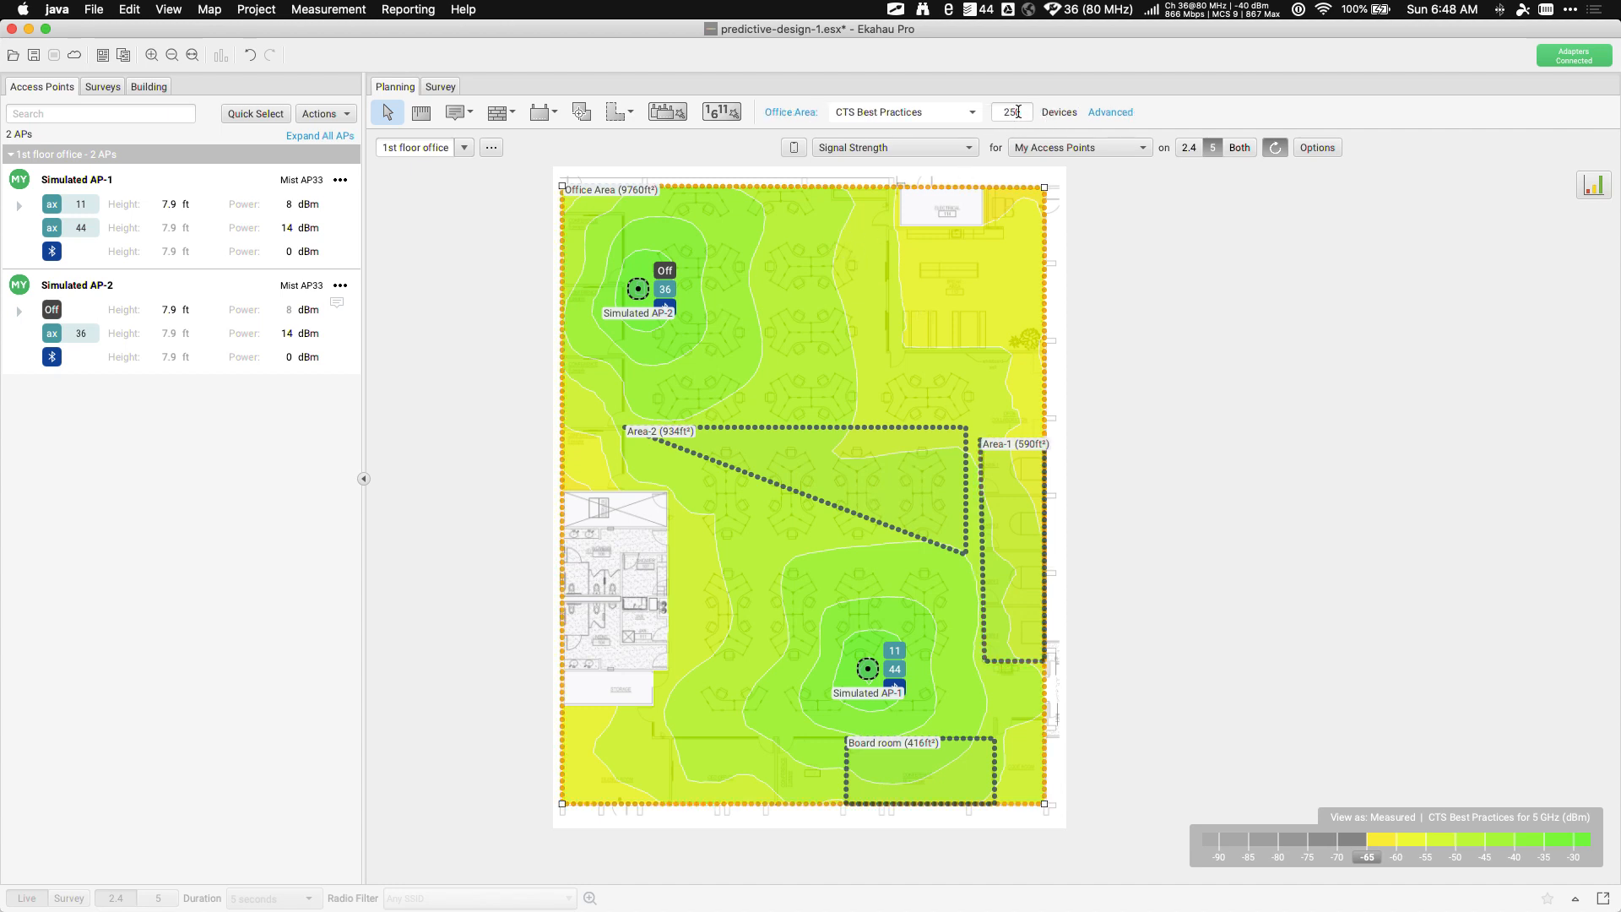
click(873, 485)
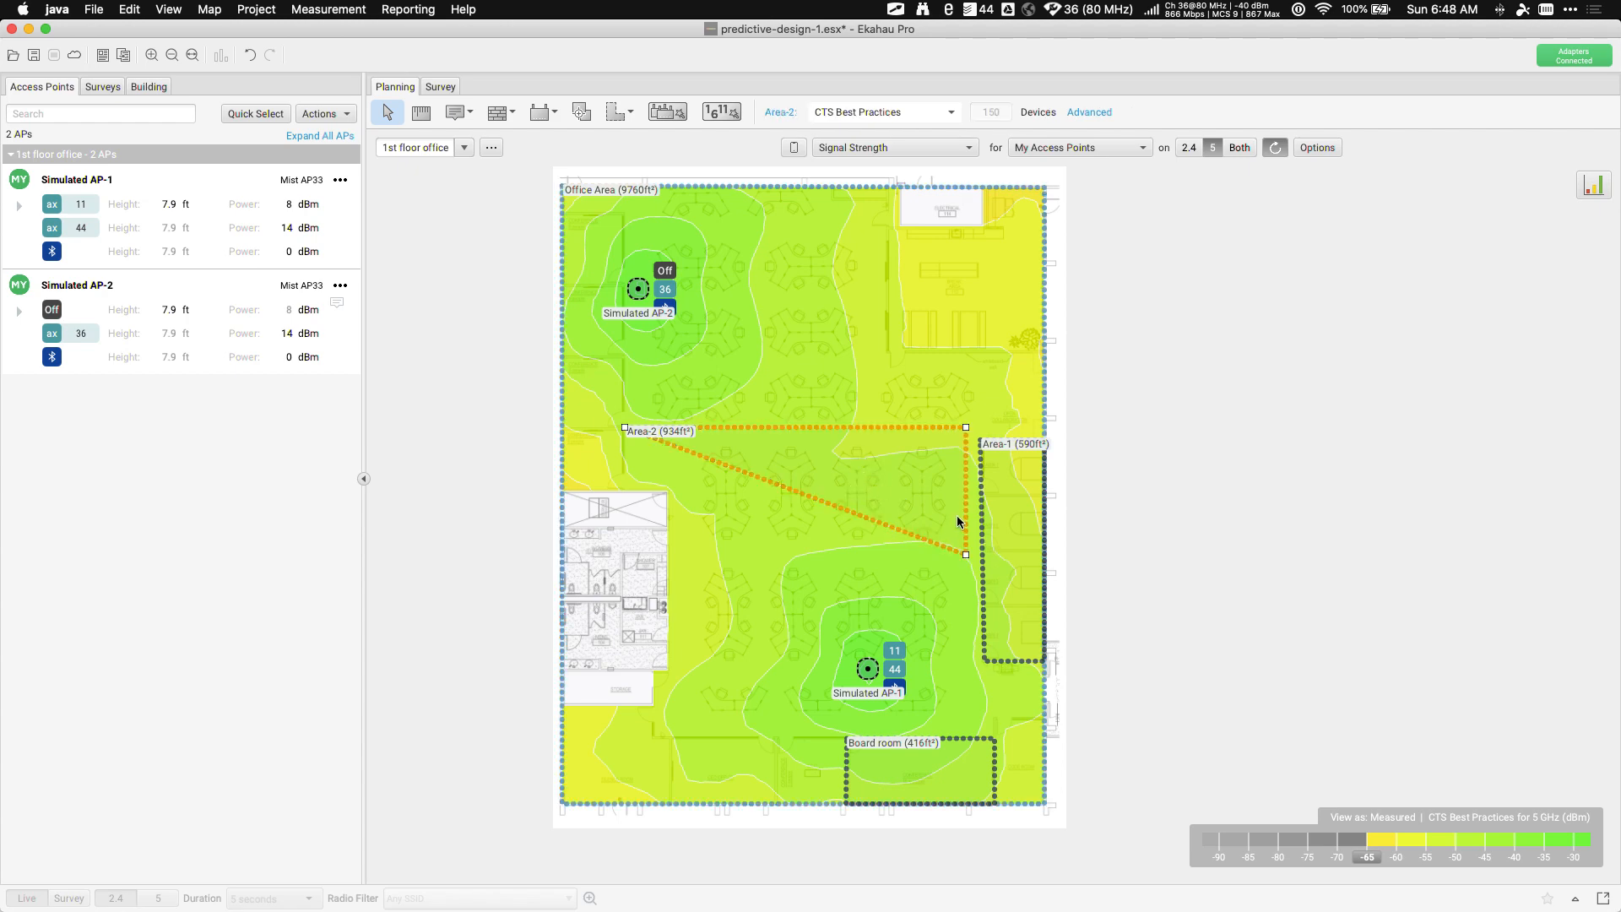
key(Delete)
click(995, 498)
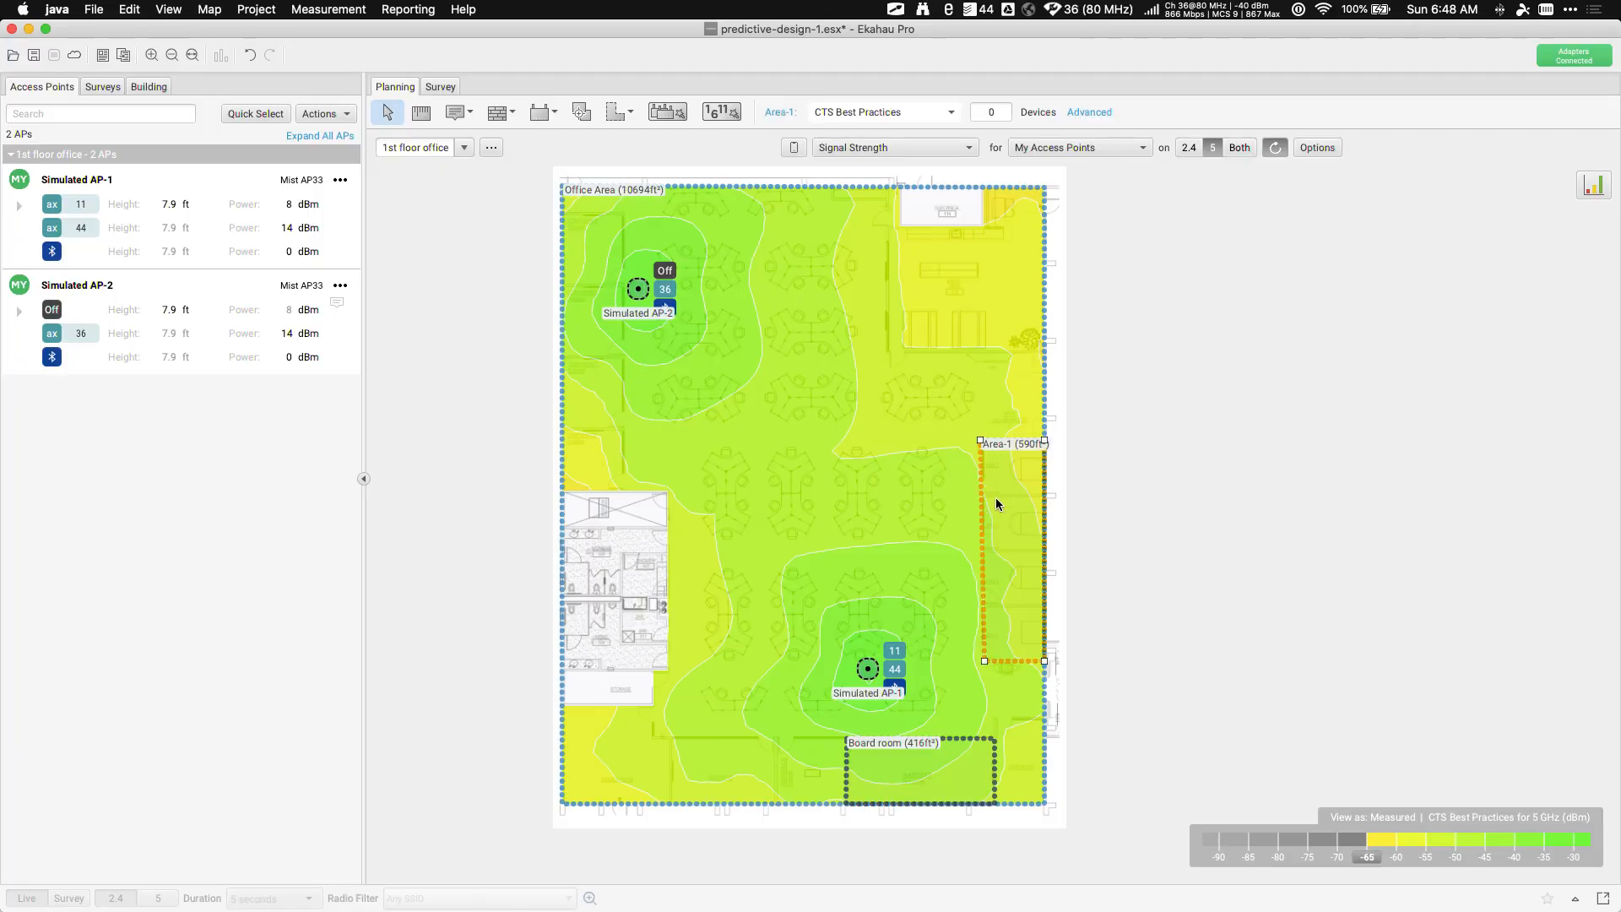
key(Delete)
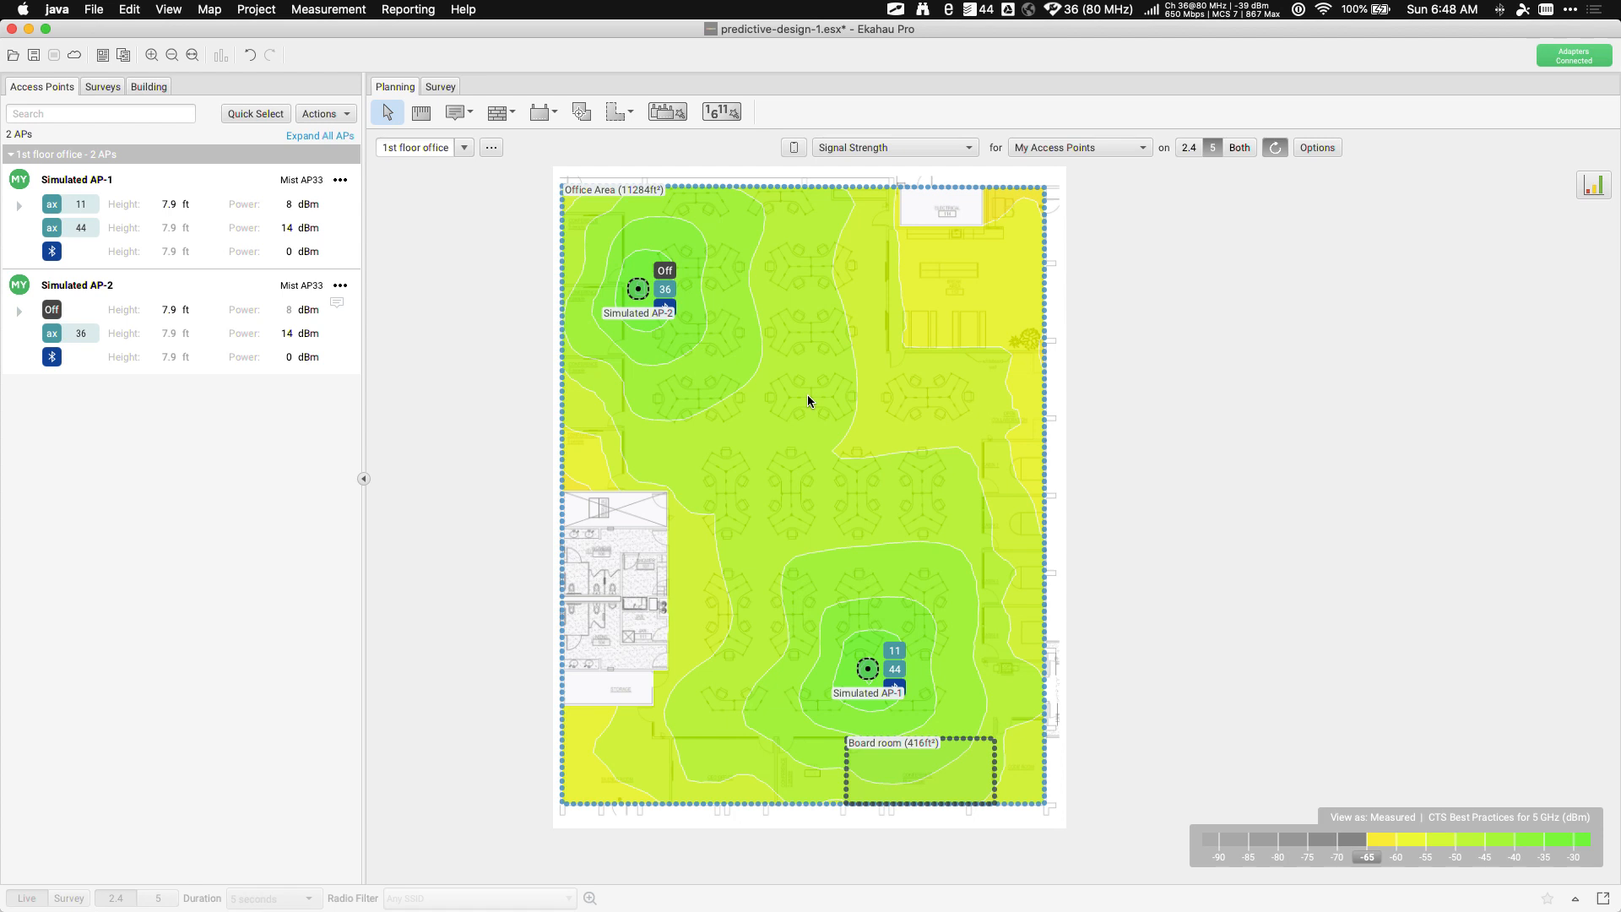
mouse_move(808, 397)
Move Simulated AP-1 up the floor, then nudge it slightly down-right
drag(868, 668, 873, 589)
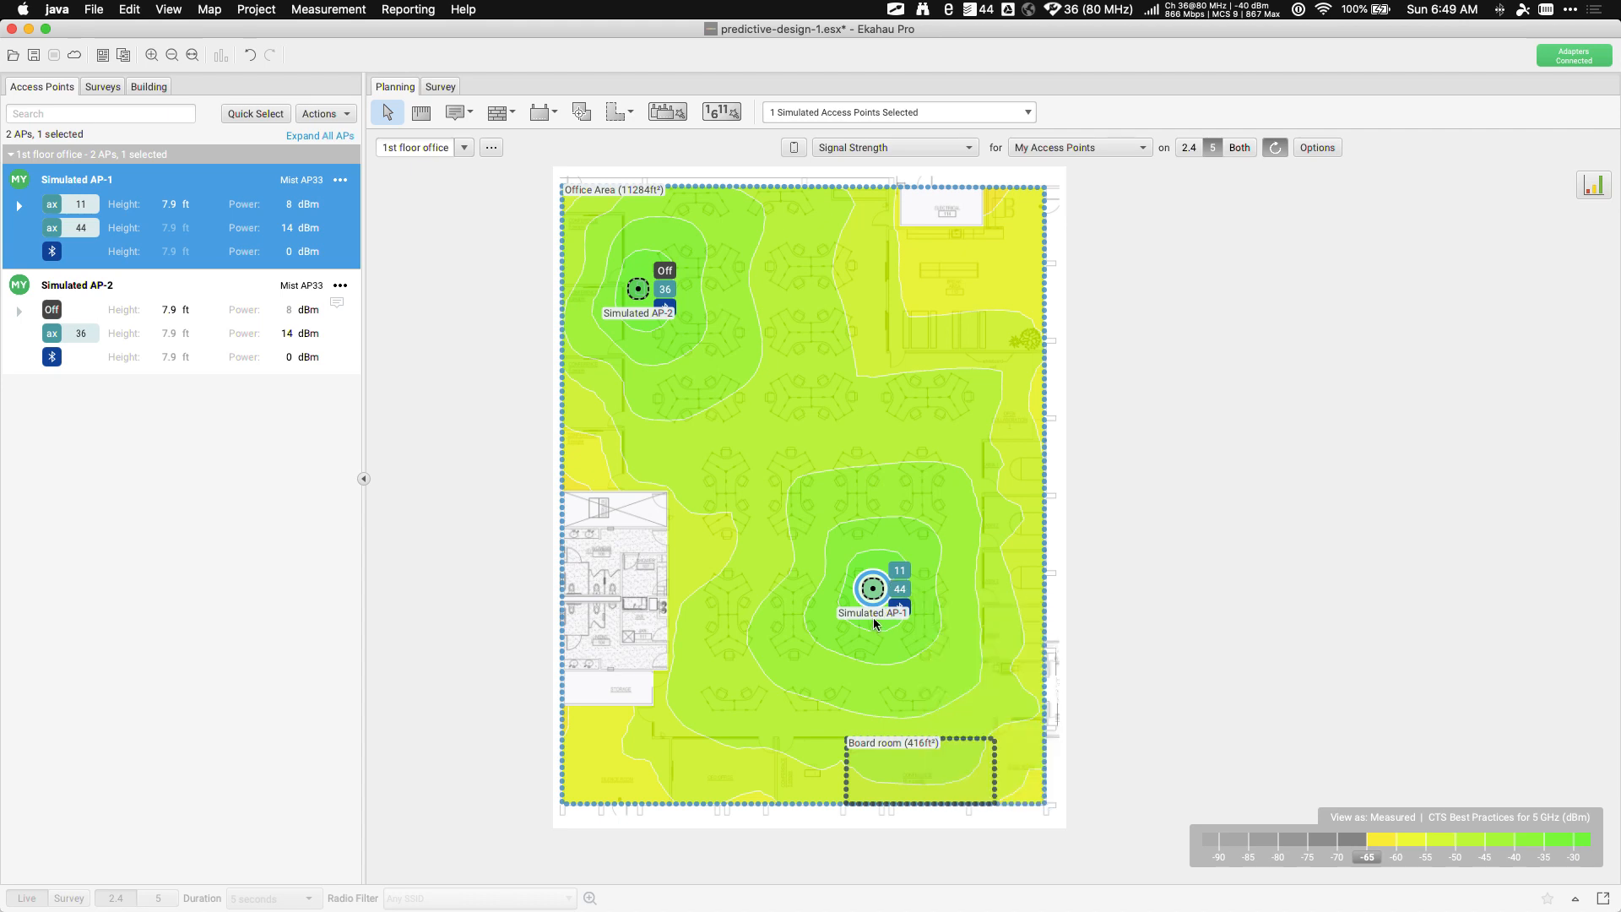
drag(873, 595, 897, 614)
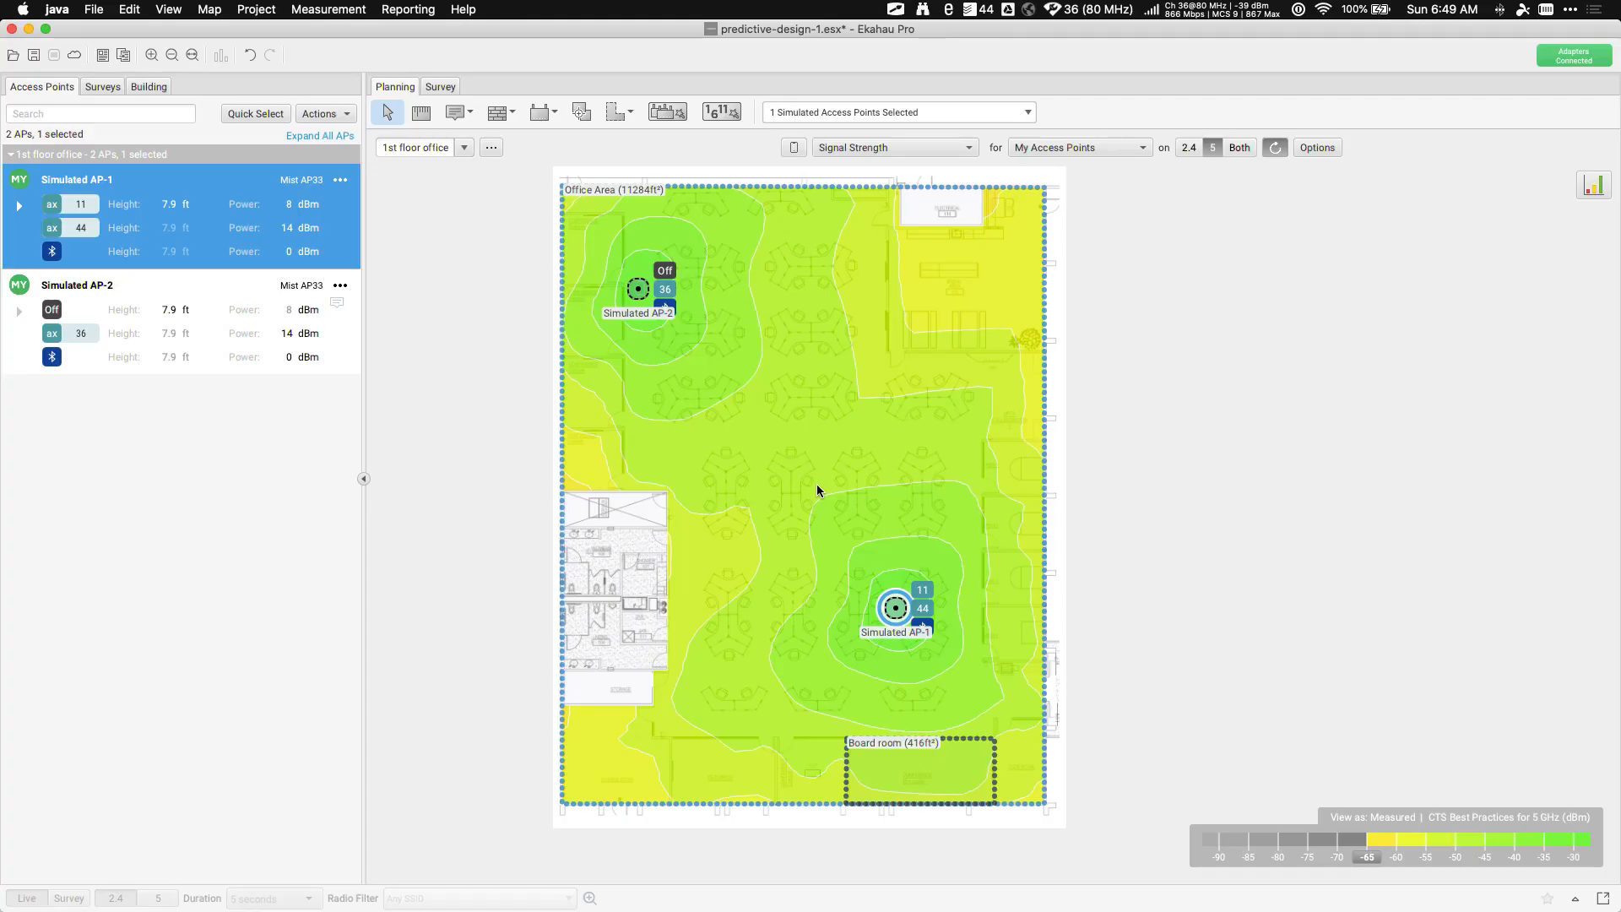
mouse_move(817, 485)
mouse_move(706, 409)
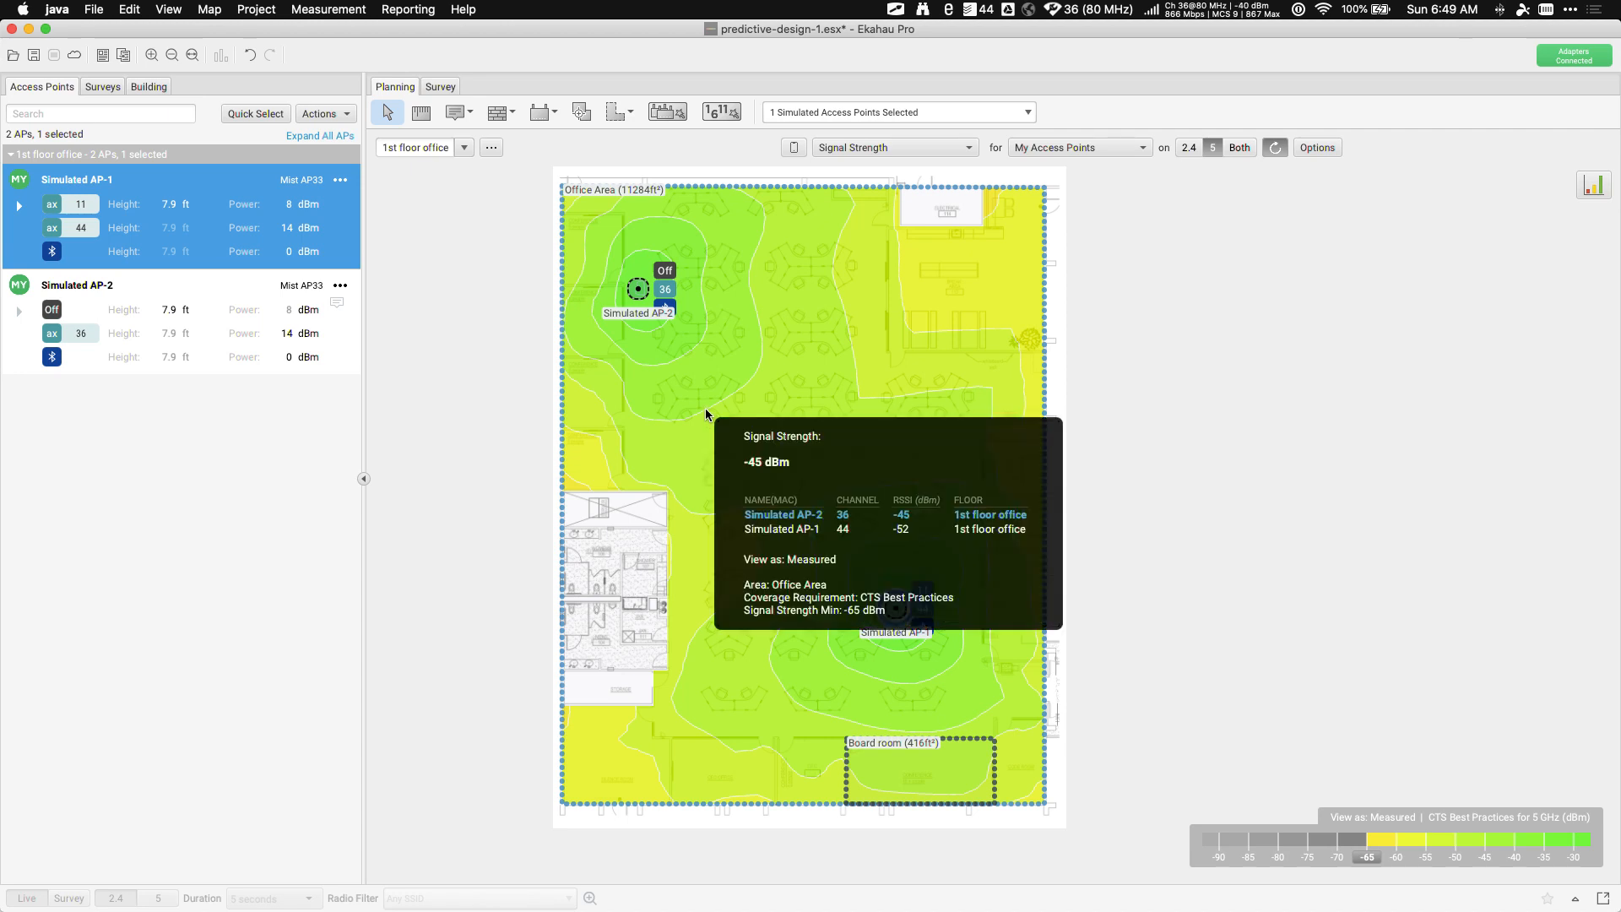